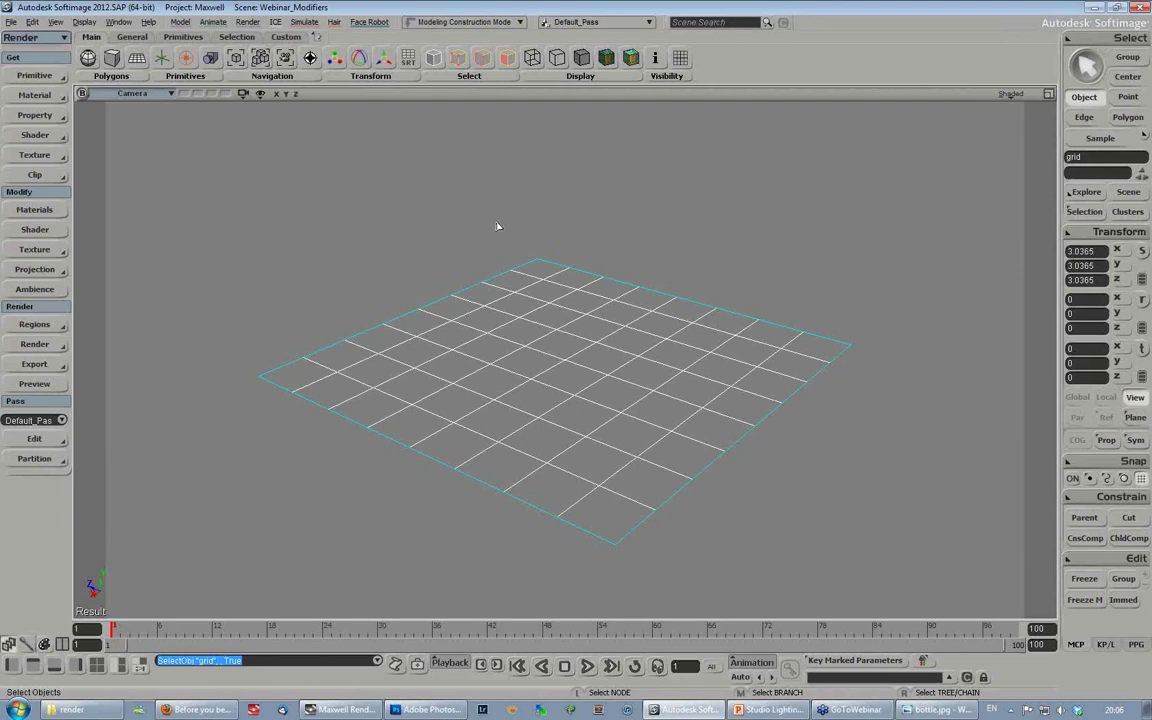
Step: Create a second polygon mesh grid and raise it above the existing floor grid
{"action": "key", "text": "Delete"}
{"action": "key", "text": "ctrl+z"}
{"action": "left_click", "coordinate": [34, 75]}
{"action": "mouse_move", "coordinate": [118, 113]}
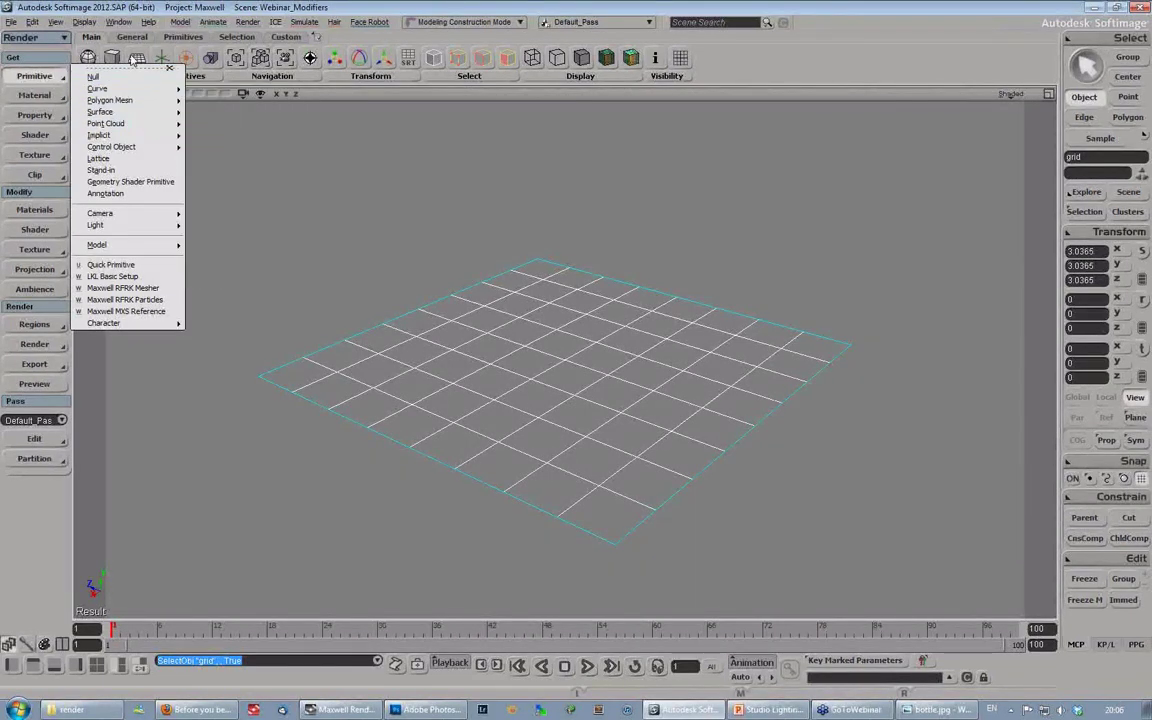
{"action": "left_click", "coordinate": [136, 58]}
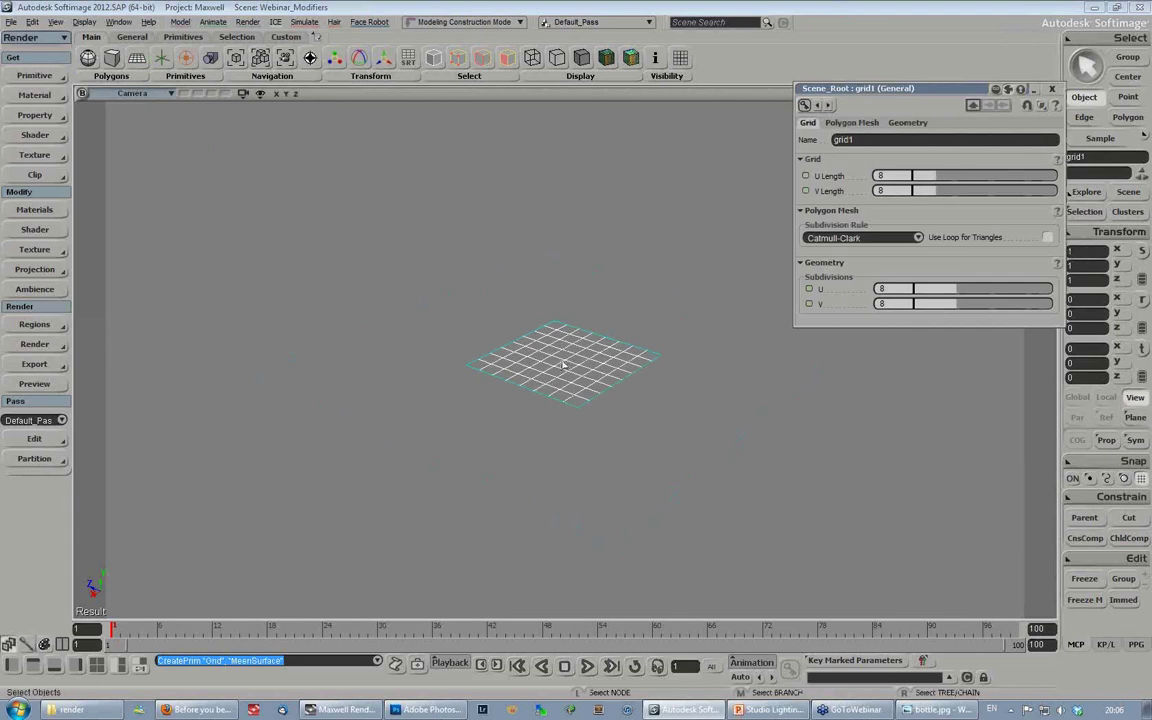
{"action": "key", "text": "v"}
{"action": "left_click_drag", "start_coordinate": [567, 291], "coordinate": [564, 199]}
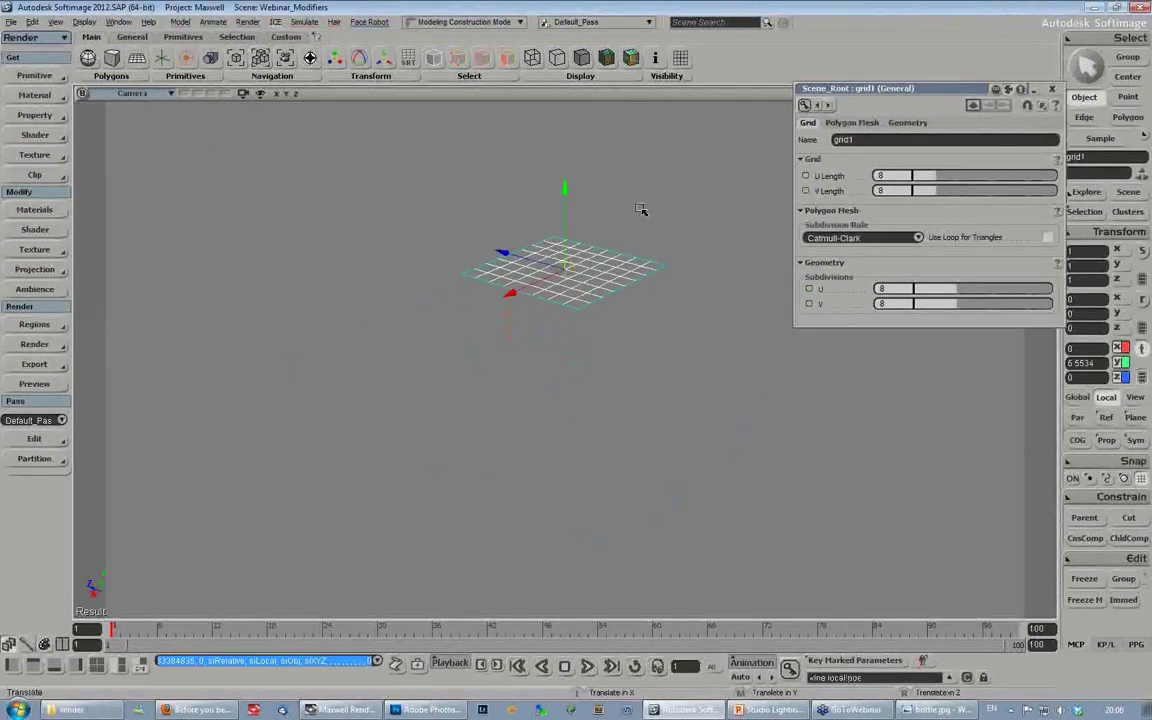
Step: Set the raised grid's U and V subdivisions to 1 and lift it to a height of about 6.28
{"action": "key", "text": "s"}
{"action": "left_click_drag", "start_coordinate": [585, 349], "coordinate": [548, 411]}
{"action": "mouse_move", "coordinate": [643, 373]}
{"action": "middle_mouse_down"}
{"action": "mouse_move", "coordinate": [487, 437]}
{"action": "mouse_move", "coordinate": [640, 372]}
{"action": "middle_mouse_up"}
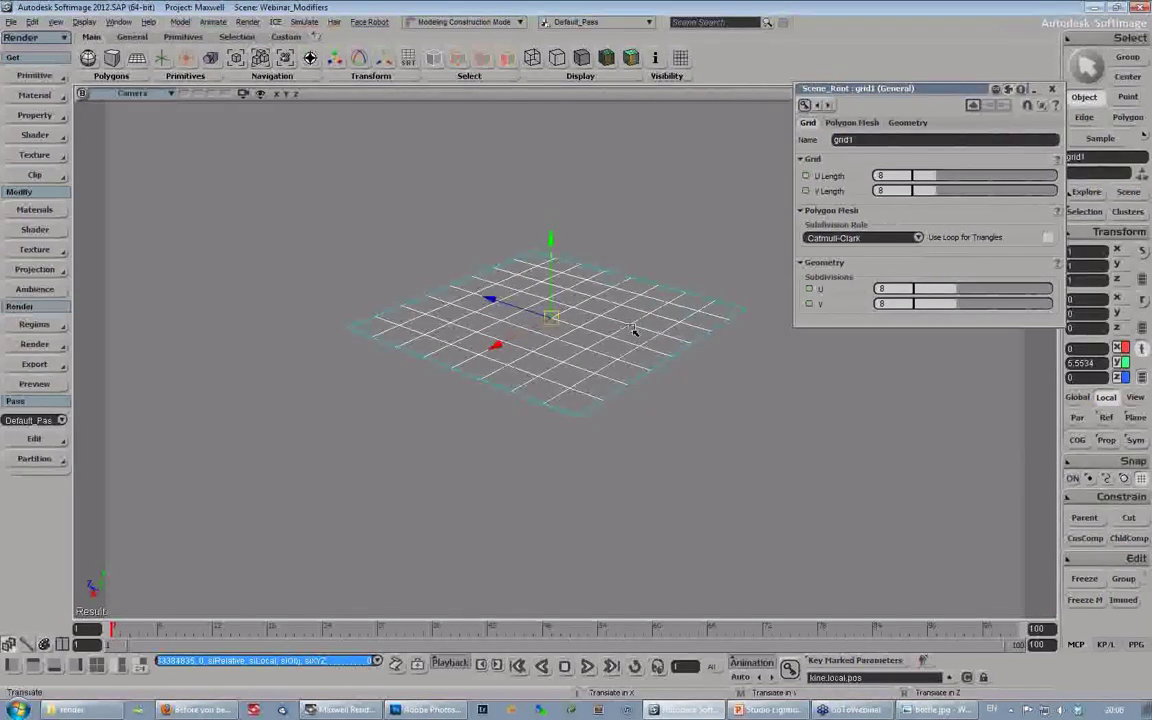
{"action": "left_click_drag", "start_coordinate": [925, 296], "coordinate": [760, 300]}
{"action": "left_click_drag", "start_coordinate": [550, 245], "coordinate": [550, 220]}
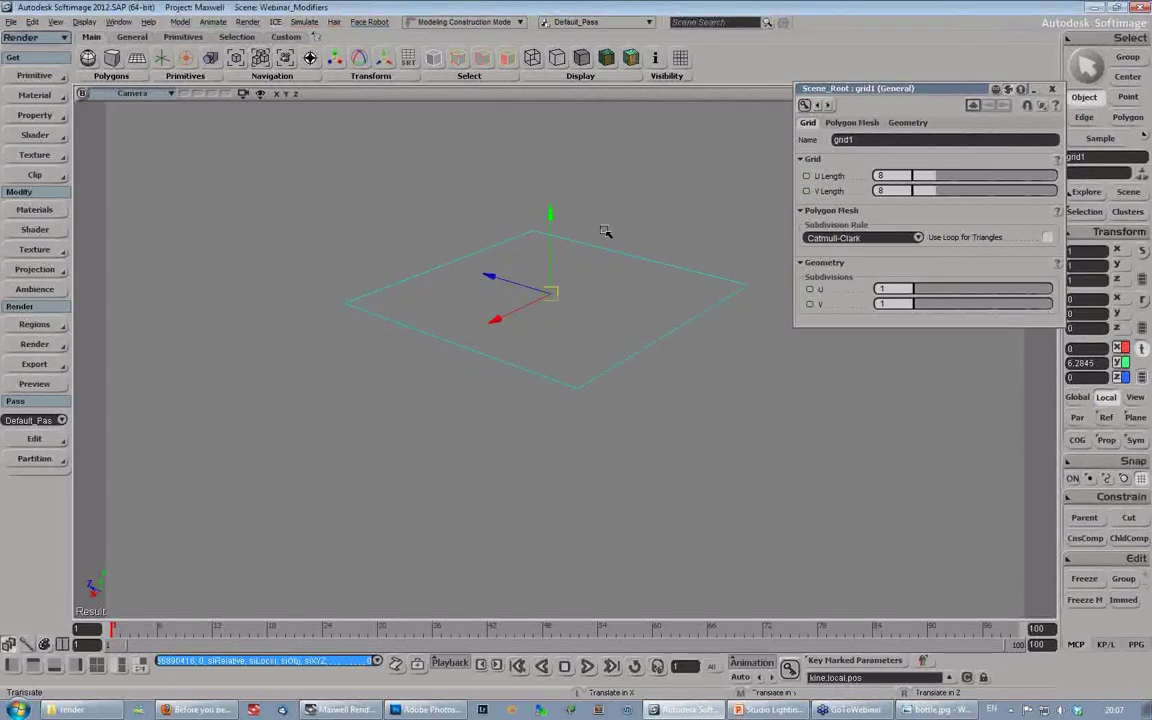
Step: Rotate the raised grid about the Z axis to about -134.4 degrees, tilting it over the floor
{"action": "left_click_drag", "start_coordinate": [958, 93], "coordinate": [915, 199]}
{"action": "key", "text": "c"}
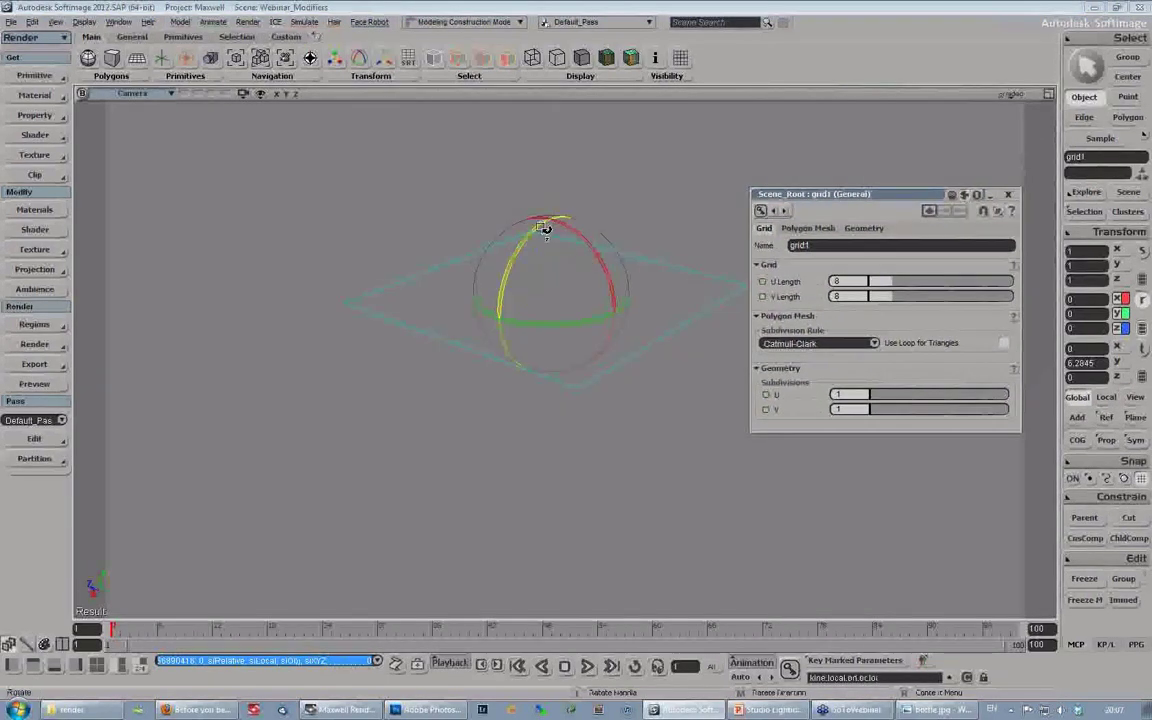
{"action": "left_click_drag", "start_coordinate": [522, 260], "coordinate": [504, 304]}
{"action": "key", "text": "s"}
{"action": "right_click_drag", "start_coordinate": [589, 370], "coordinate": [591, 364]}
{"action": "left_click_drag", "start_coordinate": [591, 365], "coordinate": [597, 337]}
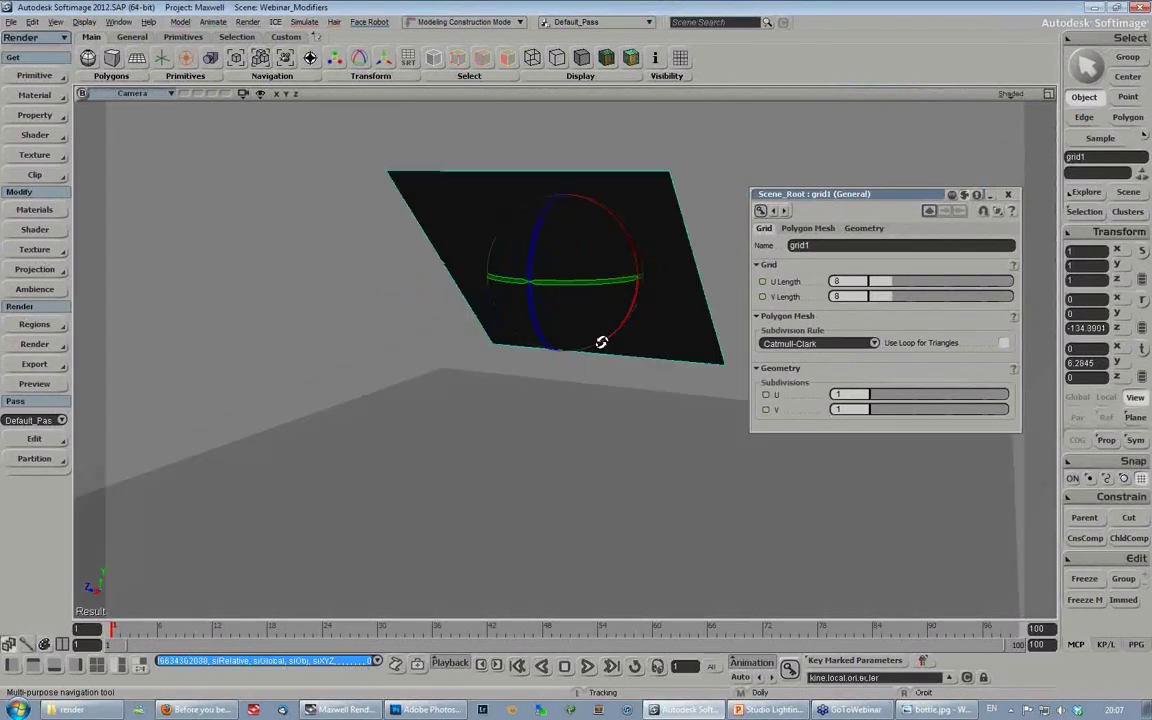
Step: Switch to PowerPoint to view the Studio lighting tools slide, and return to Softimage
{"action": "left_click", "coordinate": [773, 710]}
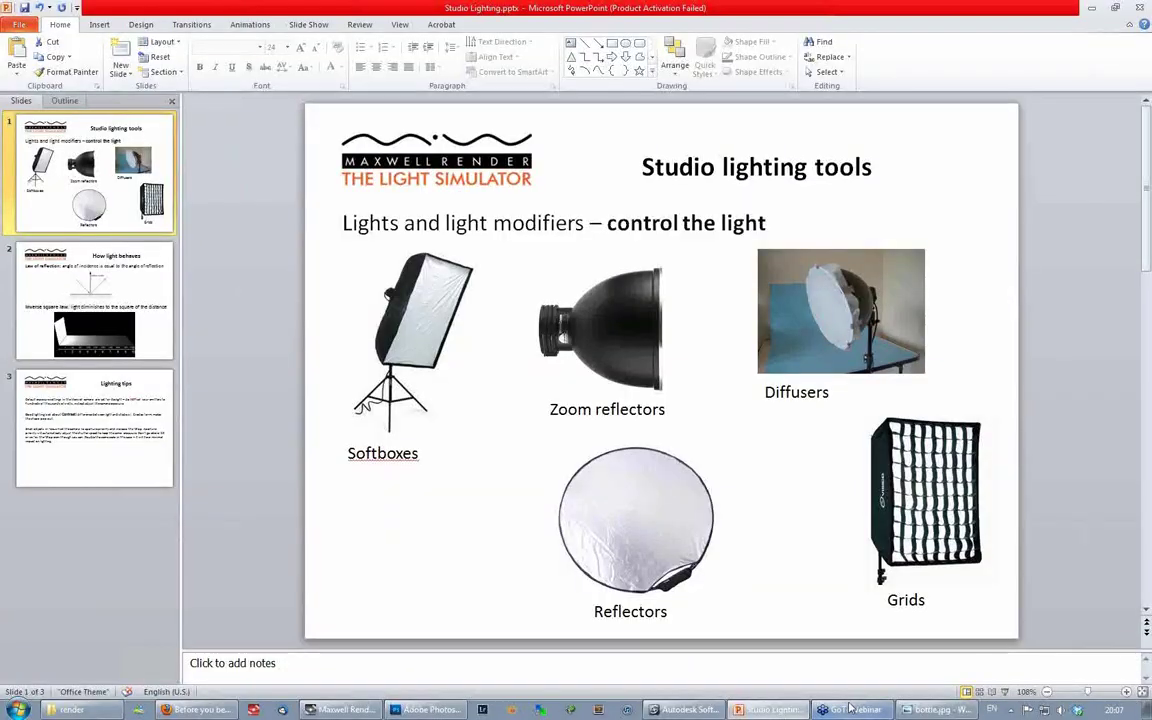
{"action": "left_click", "coordinate": [678, 713]}
Step: Assign a Maxwell material to the tilted grid and add an emitter to its MaxwellLayer node
{"action": "left_click", "coordinate": [150, 405]}
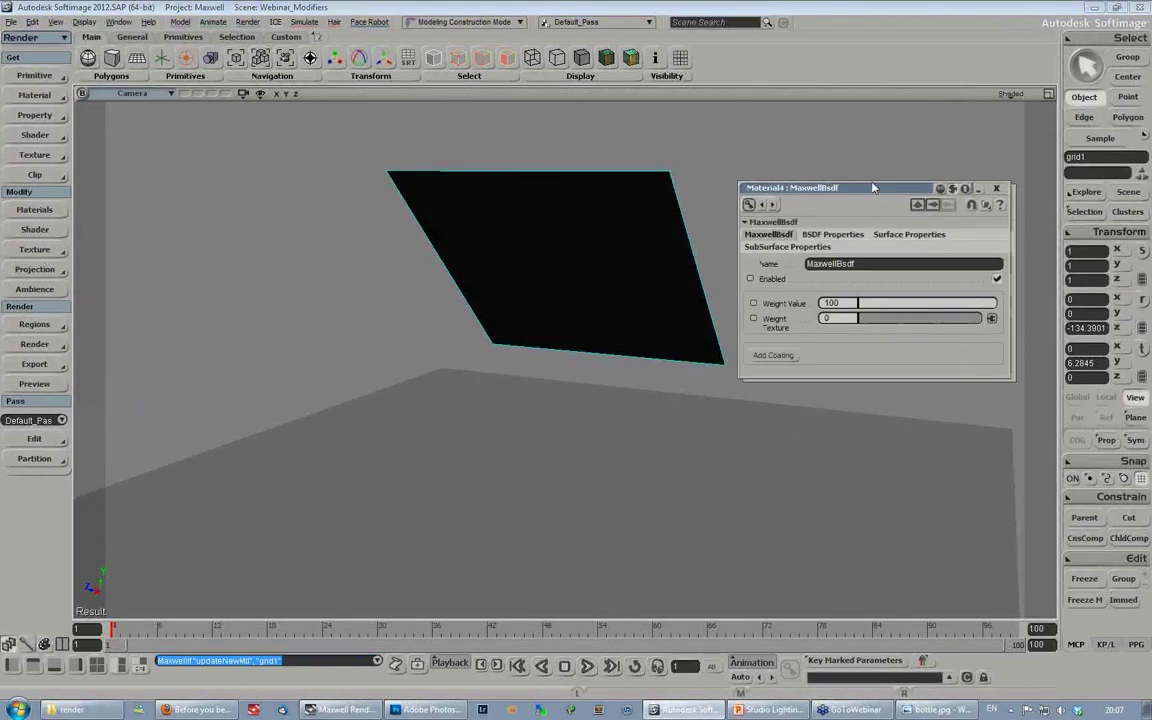
{"action": "key", "text": "7"}
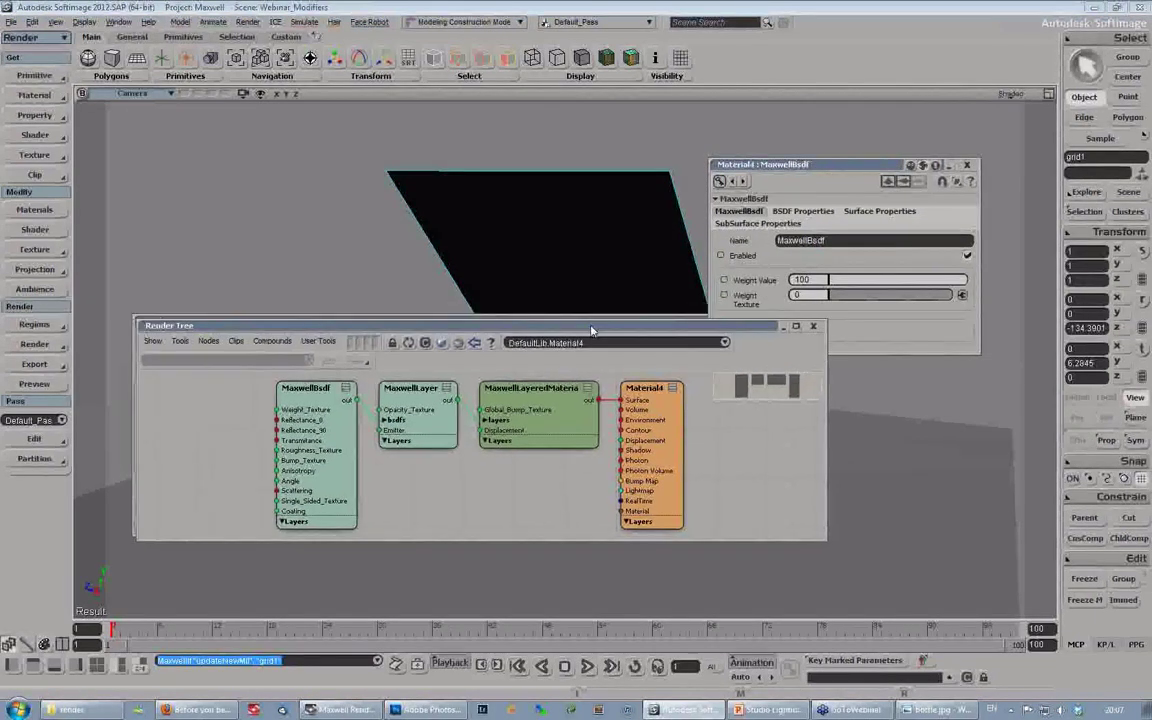
{"action": "double_click", "coordinate": [418, 399]}
{"action": "left_click", "coordinate": [783, 323]}
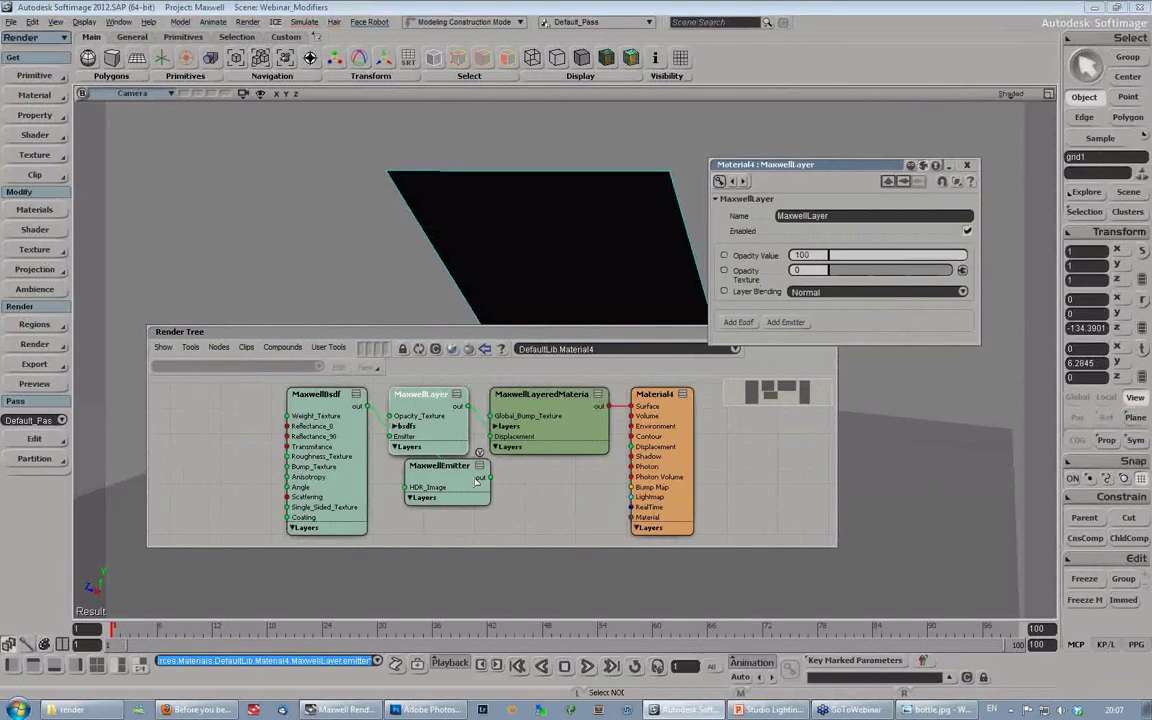
Step: Open the MaxwellEmitter node's properties and close the Render Tree
{"action": "left_click", "coordinate": [407, 479]}
{"action": "mouse_move", "coordinate": [407, 483]}
{"action": "left_mouse_down"}
{"action": "mouse_move", "coordinate": [448, 459]}
{"action": "mouse_move", "coordinate": [393, 482]}
{"action": "left_mouse_up"}
{"action": "double_click", "coordinate": [398, 481]}
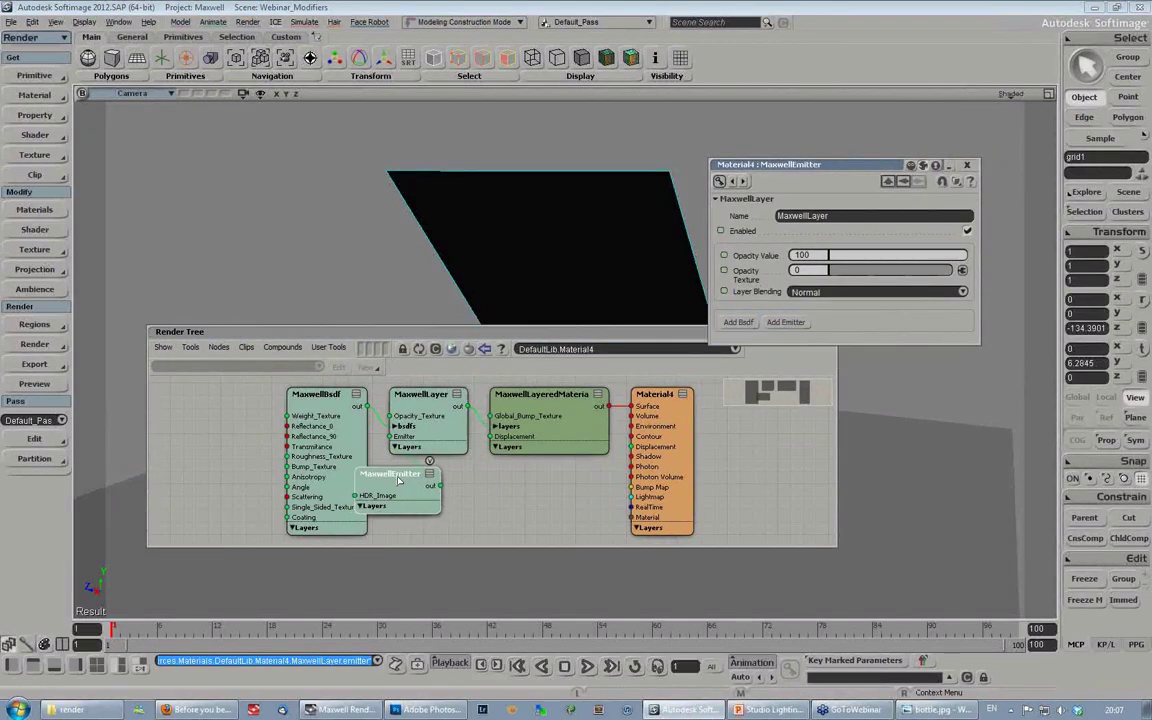
{"action": "left_click_drag", "start_coordinate": [625, 335], "coordinate": [376, 294]}
{"action": "left_click", "coordinate": [574, 290]}
{"action": "left_click_drag", "start_coordinate": [842, 168], "coordinate": [886, 62]}
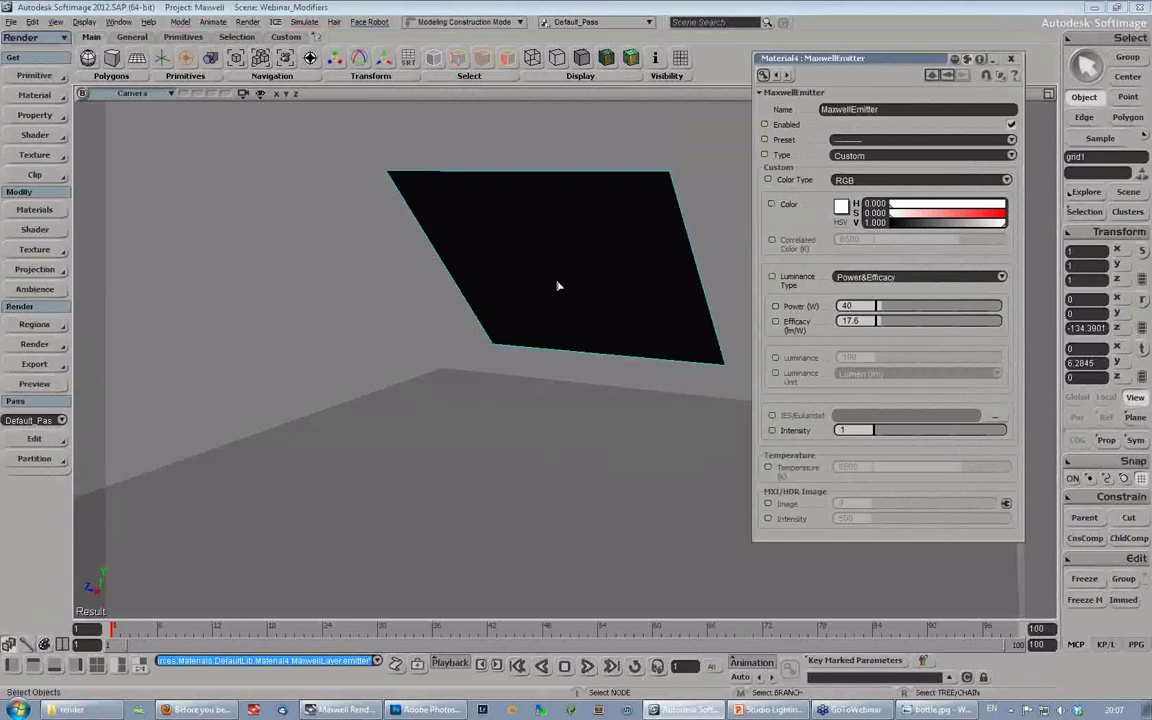
Step: Set the emitter's luminance type to Intensity and its luminance to about 1732 lumen
{"action": "left_click", "coordinate": [873, 280]}
{"action": "left_click", "coordinate": [873, 279]}
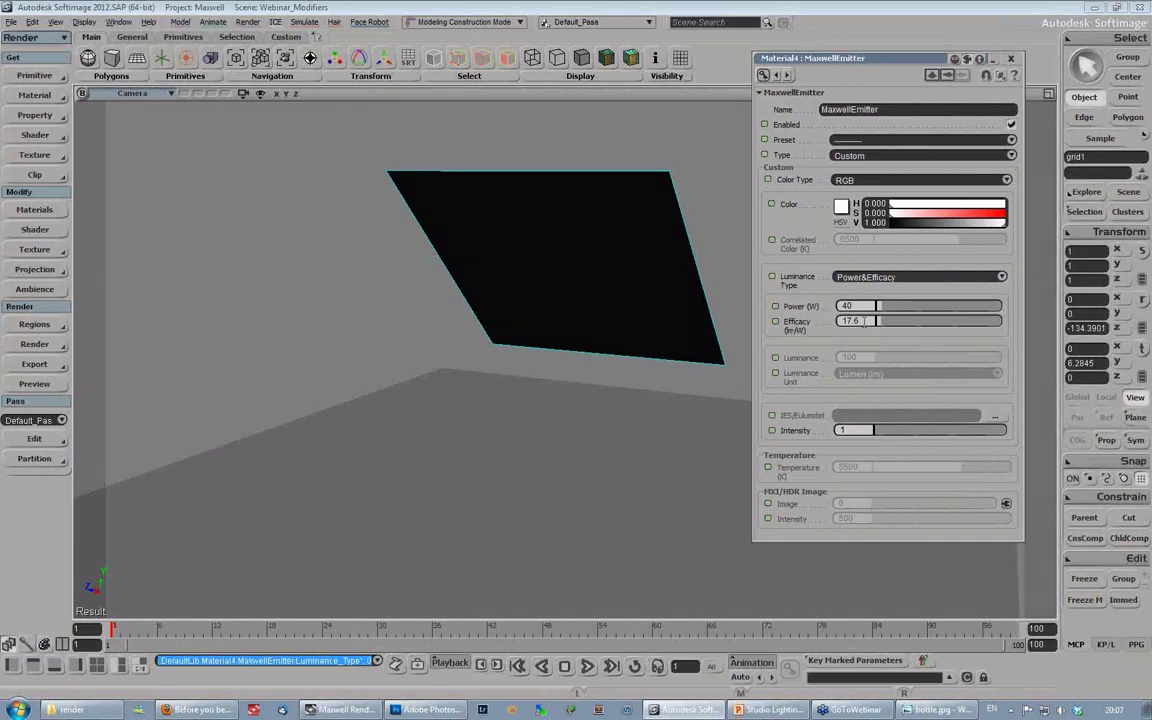
{"action": "type", "text": "1"}
{"action": "left_click", "coordinate": [883, 278]}
{"action": "left_click", "coordinate": [869, 291]}
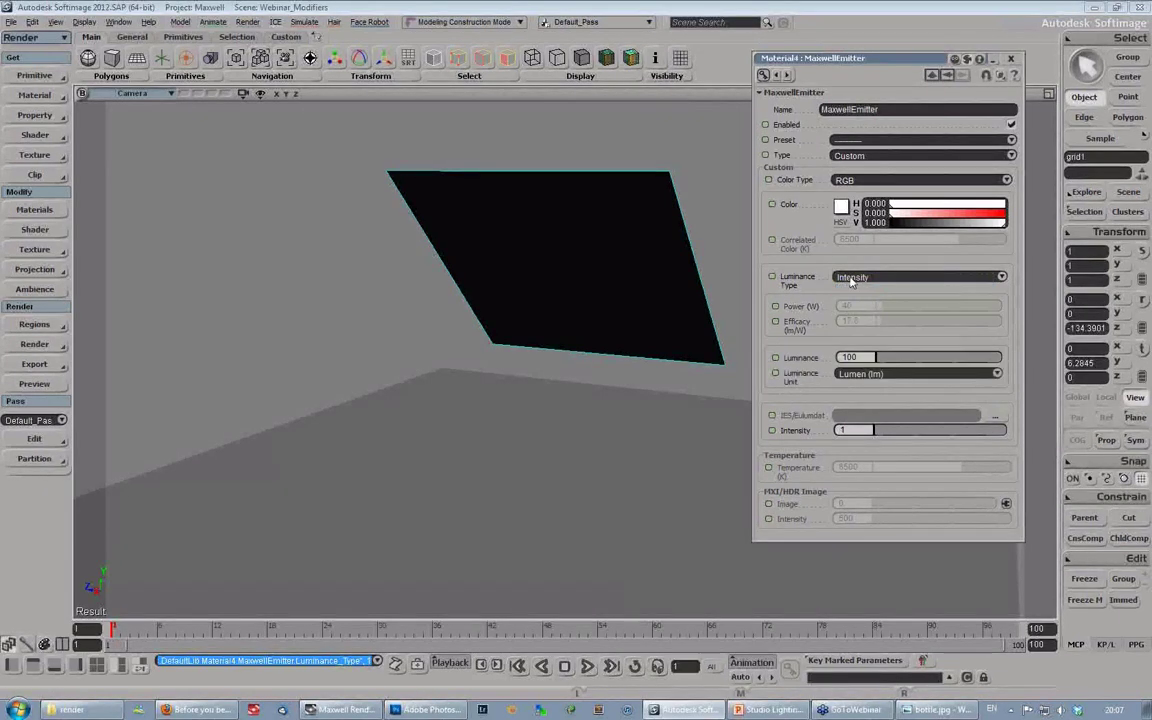
{"action": "left_click", "coordinate": [893, 363]}
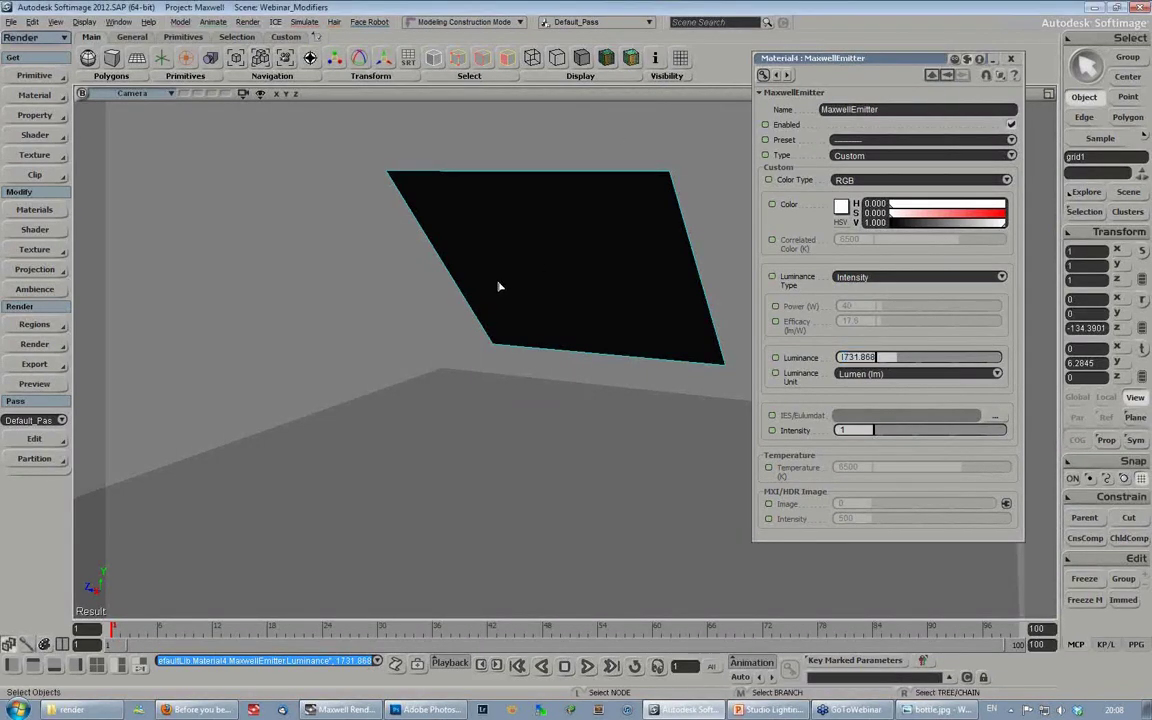
Step: Frame the tilted grid above the floor and start a Maxwell FIRE preview render
{"action": "key", "text": "s"}
{"action": "right_click_drag", "start_coordinate": [497, 283], "coordinate": [525, 280]}
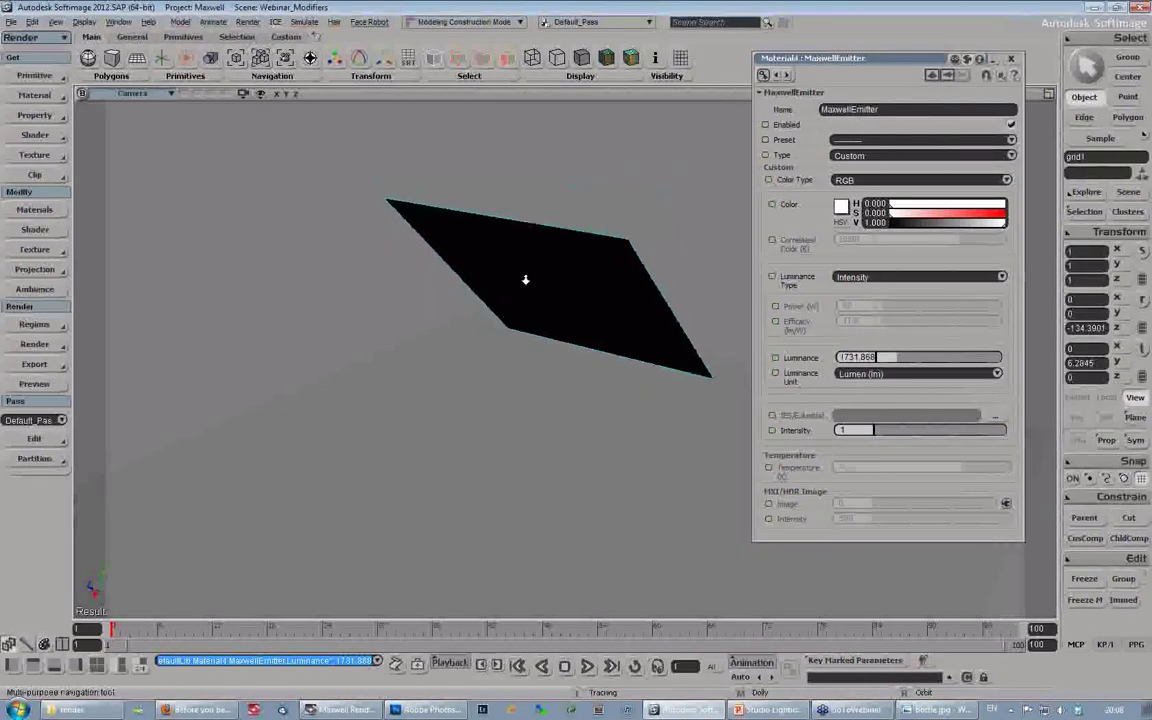
{"action": "middle_click_drag", "start_coordinate": [525, 280], "coordinate": [565, 365]}
{"action": "left_click_drag", "start_coordinate": [565, 365], "coordinate": [565, 350]}
{"action": "right_click_drag", "start_coordinate": [565, 349], "coordinate": [566, 330]}
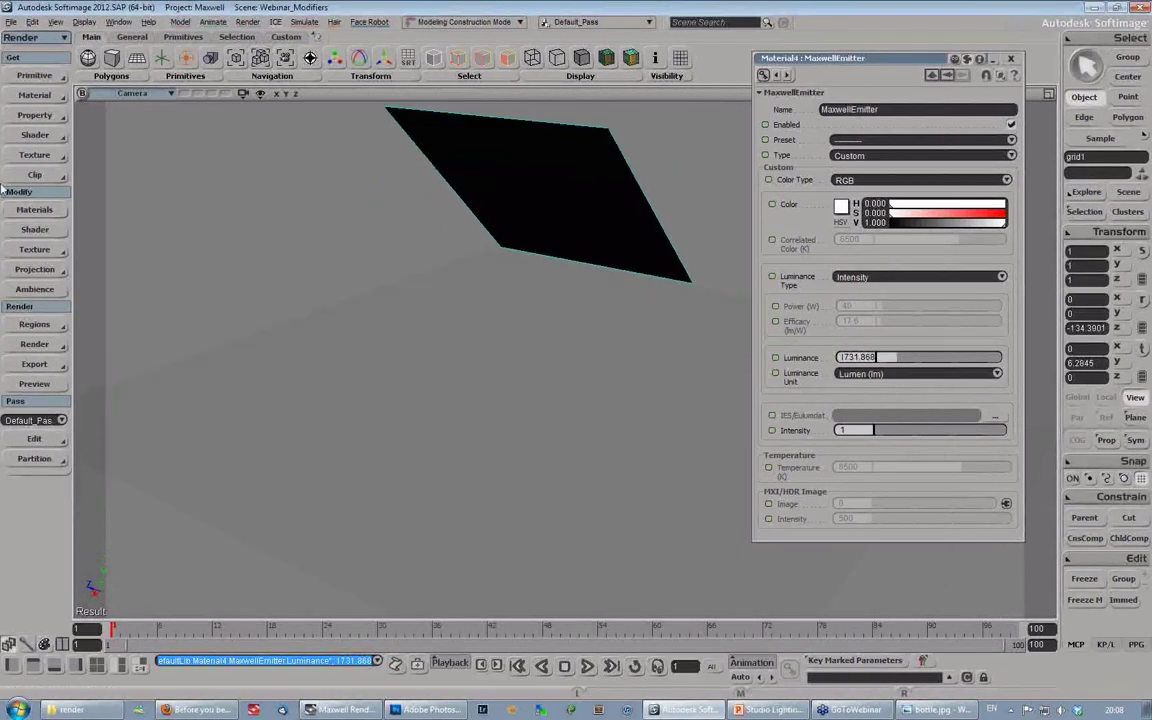
{"action": "left_click", "coordinate": [33, 345]}
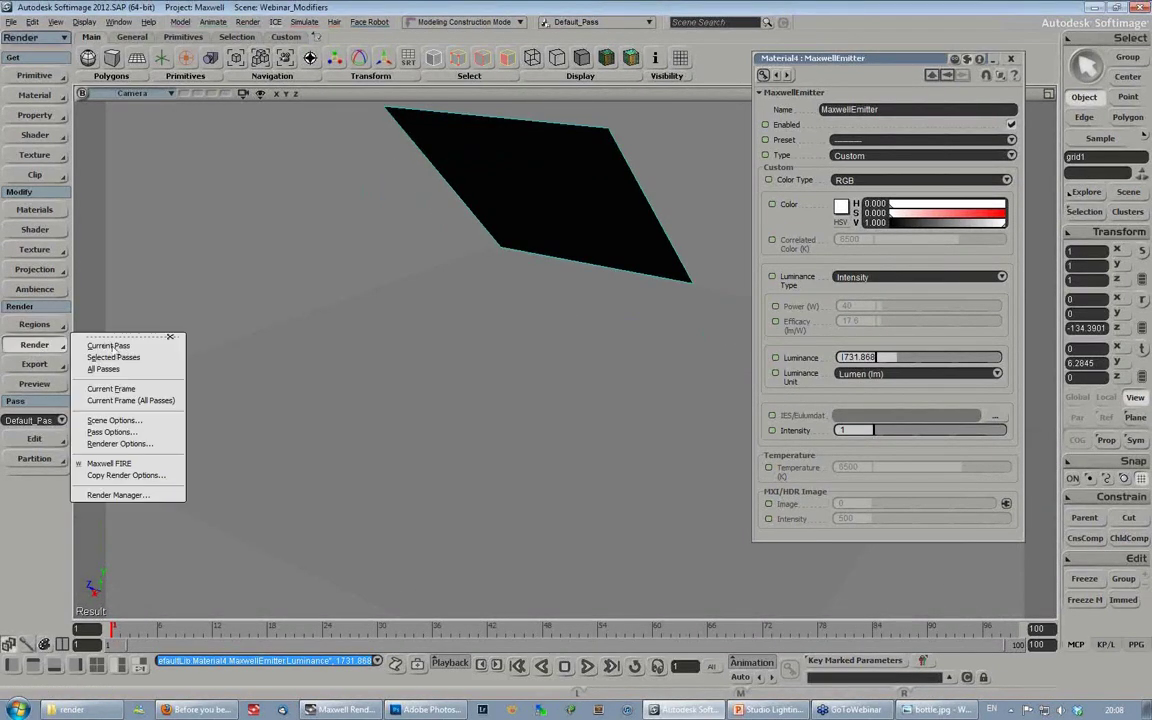
{"action": "left_click", "coordinate": [101, 416]}
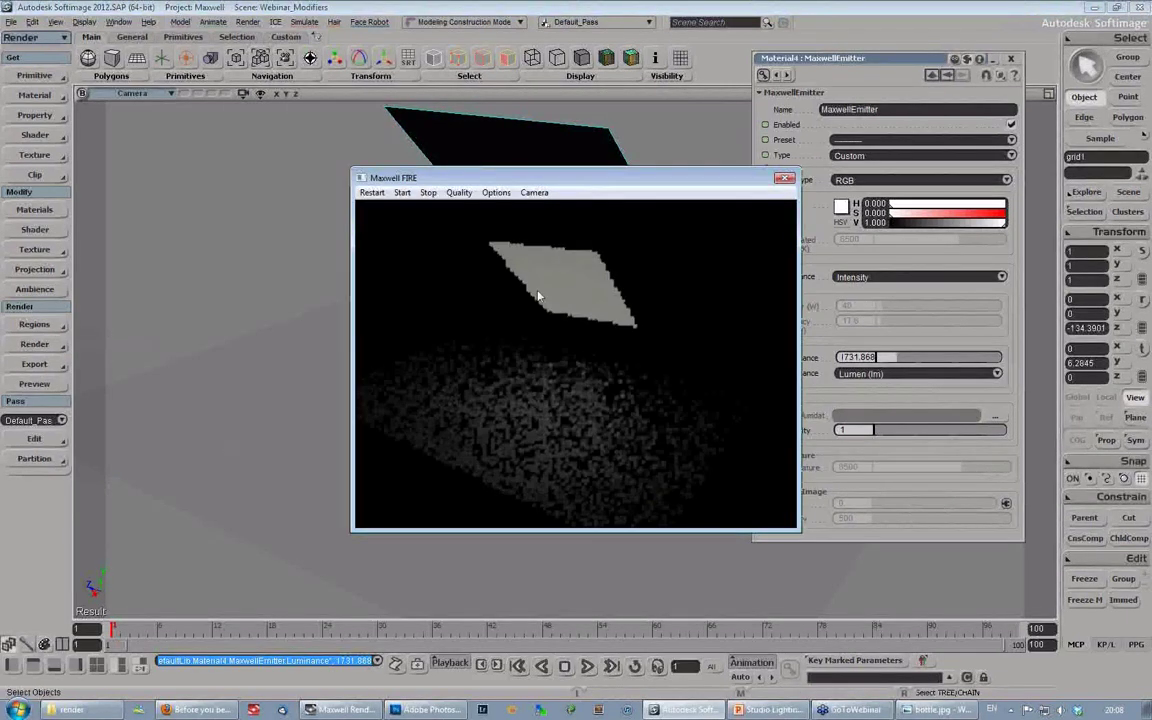
Step: Shrink the Maxwell FIRE preview window and place it beside the light grid in the viewport
{"action": "left_click_drag", "start_coordinate": [565, 184], "coordinate": [281, 127]}
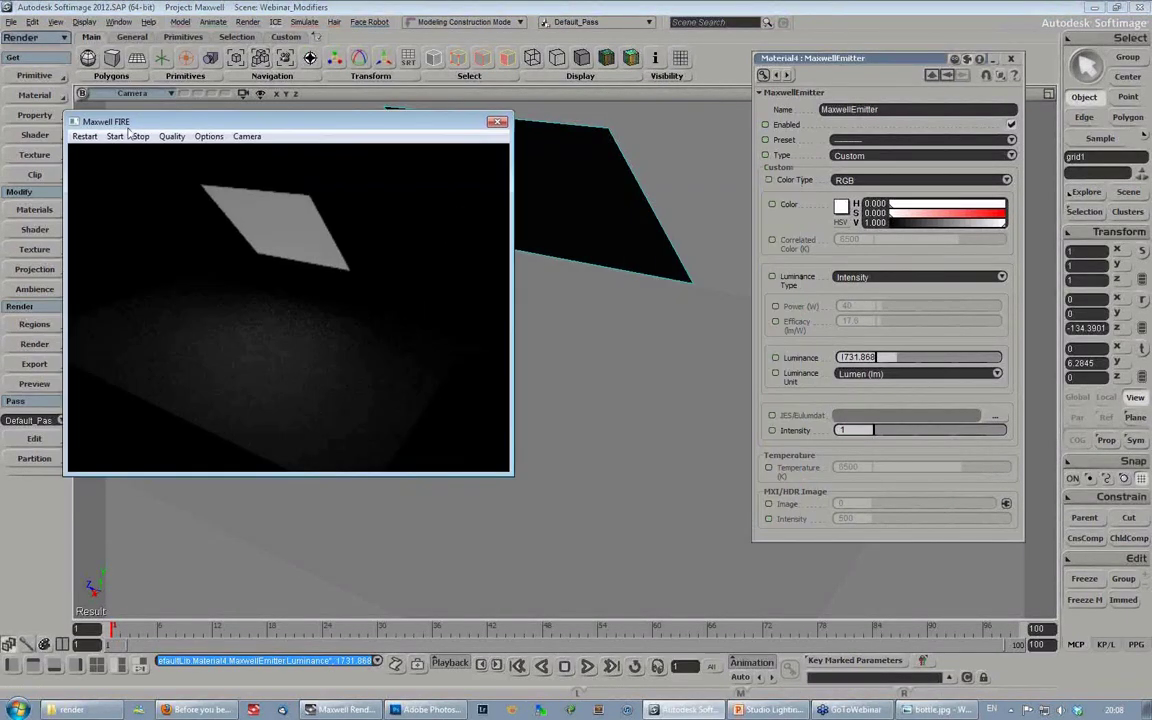
{"action": "left_click_drag", "start_coordinate": [163, 123], "coordinate": [209, 145]}
{"action": "left_click_drag", "start_coordinate": [557, 494], "coordinate": [447, 481]}
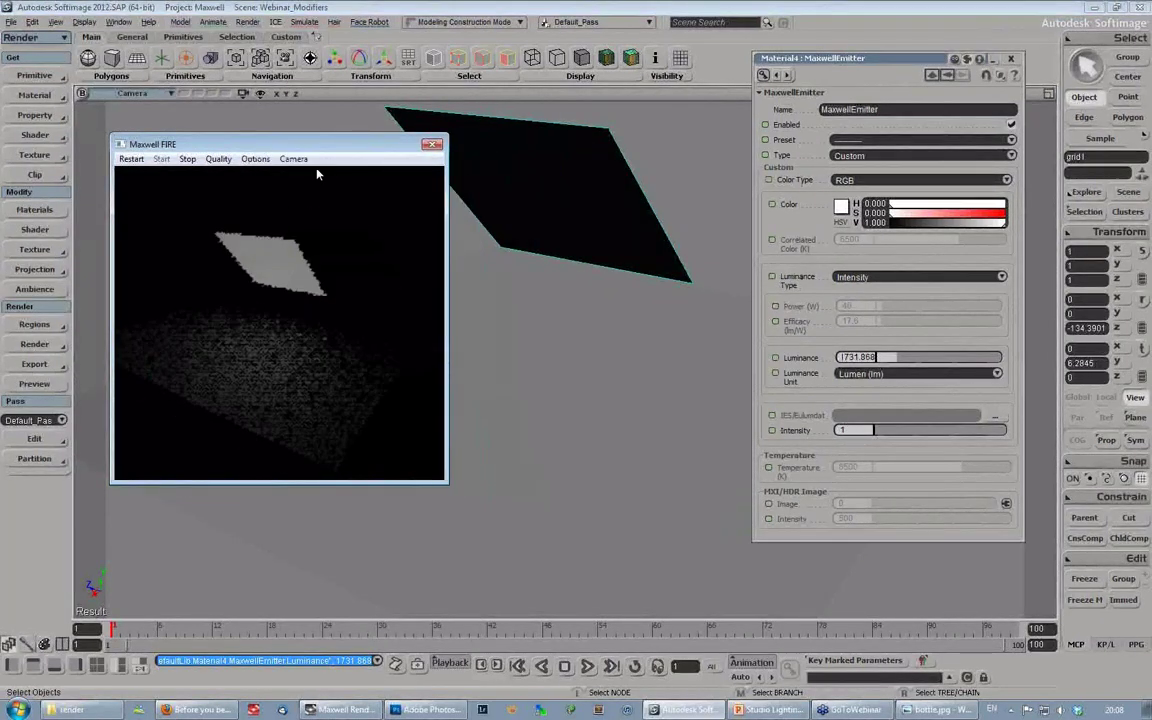
{"action": "left_click_drag", "start_coordinate": [278, 145], "coordinate": [242, 127]}
Step: Raise the emitter's luminance to about 8259 lumen
{"action": "key", "text": "s"}
{"action": "left_click_drag", "start_coordinate": [550, 293], "coordinate": [612, 347]}
{"action": "middle_click_drag", "start_coordinate": [612, 347], "coordinate": [562, 387]}
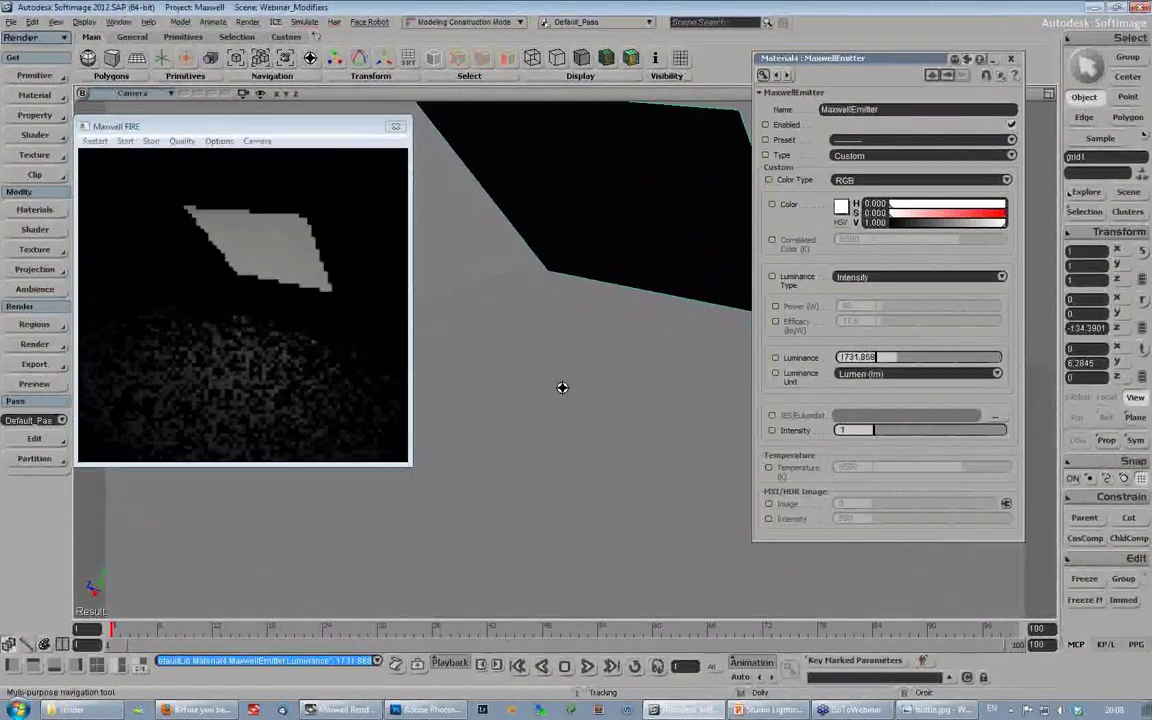
{"action": "right_click_drag", "start_coordinate": [562, 387], "coordinate": [597, 237]}
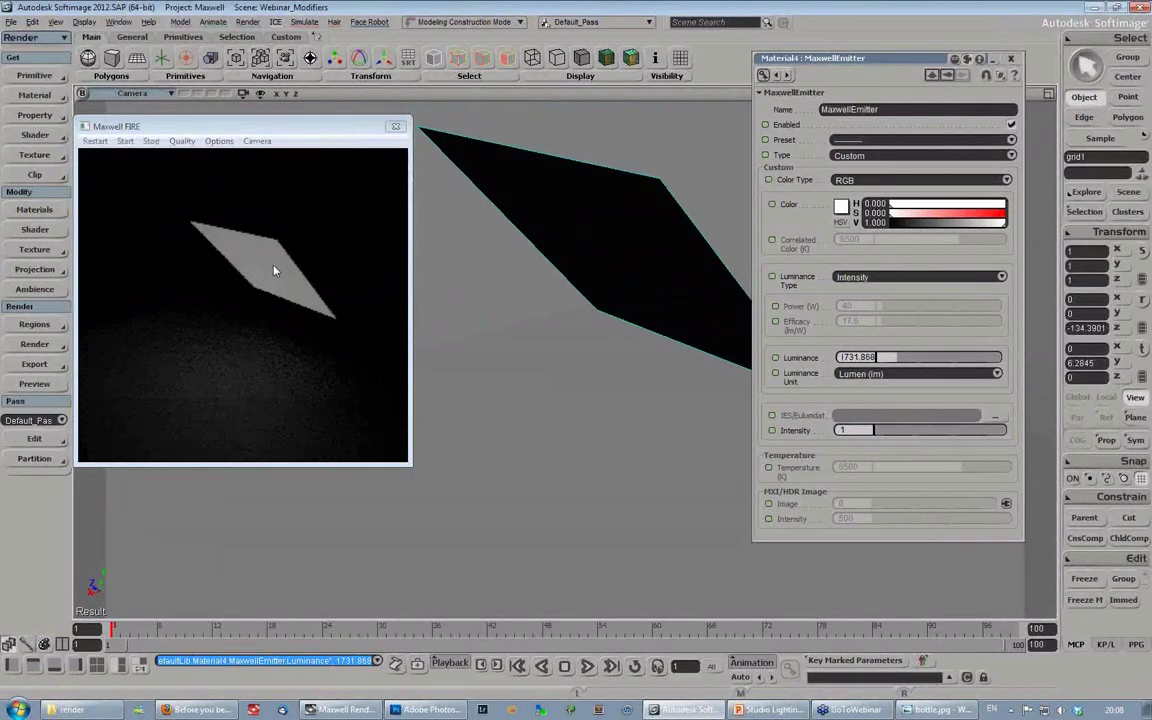
{"action": "left_click_drag", "start_coordinate": [901, 365], "coordinate": [978, 360]}
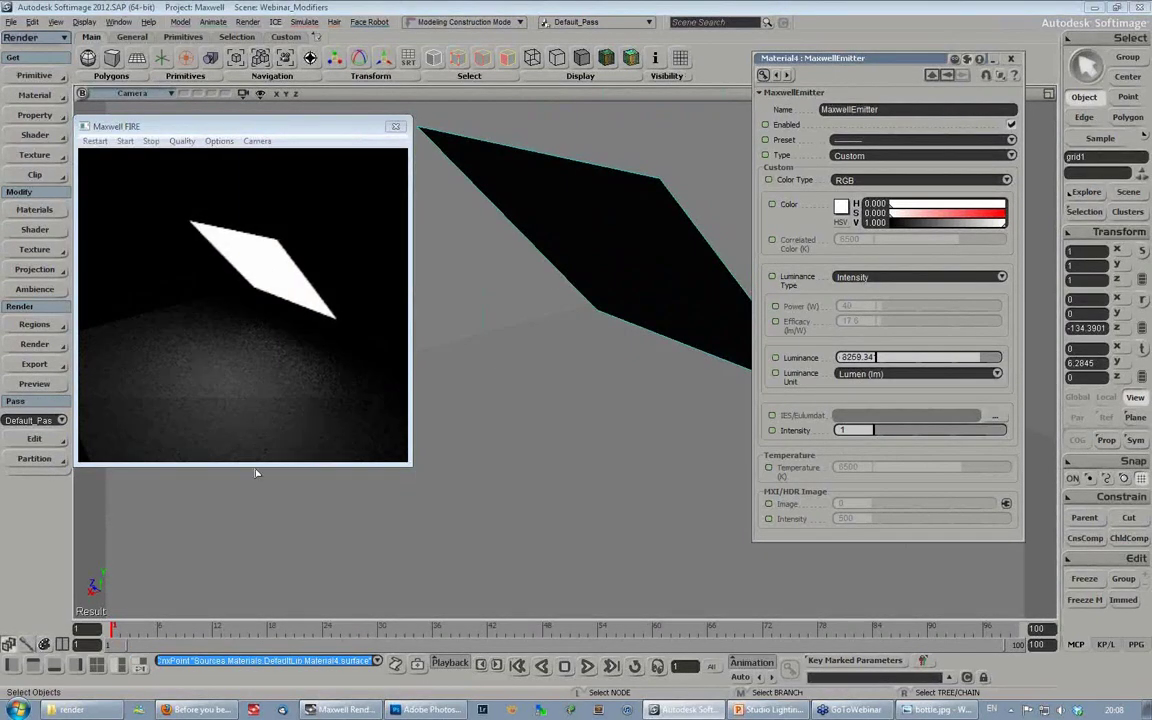
Step: Reduce the height of the Maxwell FIRE preview window and reframe the camera on the light and floor
{"action": "left_click_drag", "start_coordinate": [259, 466], "coordinate": [259, 387]}
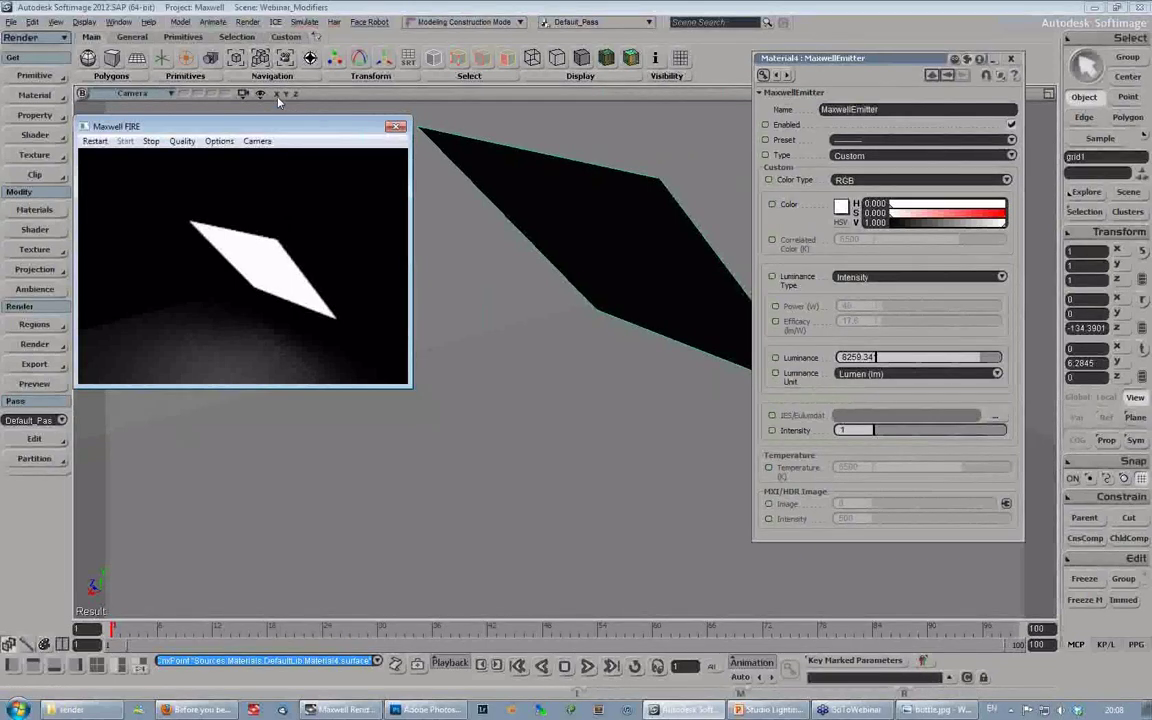
{"action": "left_click_drag", "start_coordinate": [242, 131], "coordinate": [214, 160]}
{"action": "key", "text": "s"}
{"action": "right_click_drag", "start_coordinate": [563, 298], "coordinate": [584, 219]}
{"action": "key", "text": "s"}
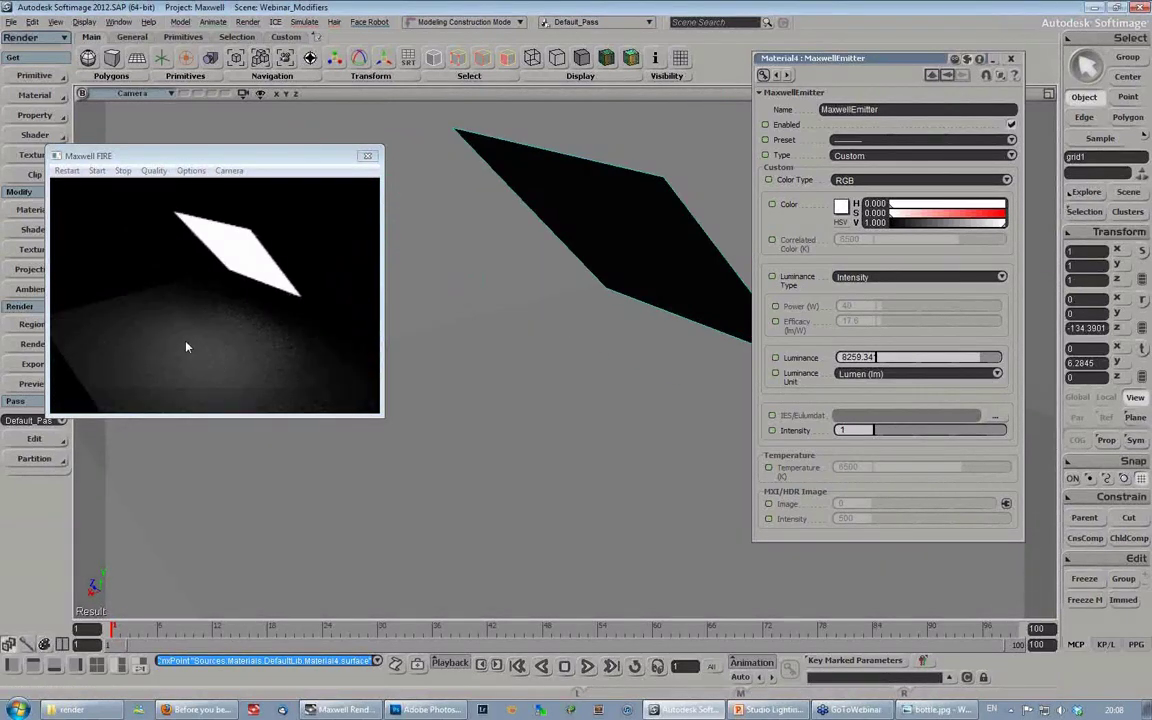
Step: Create a polygon mesh sphere and scale it down uniformly to about 0.35
{"action": "left_click", "coordinate": [88, 57]}
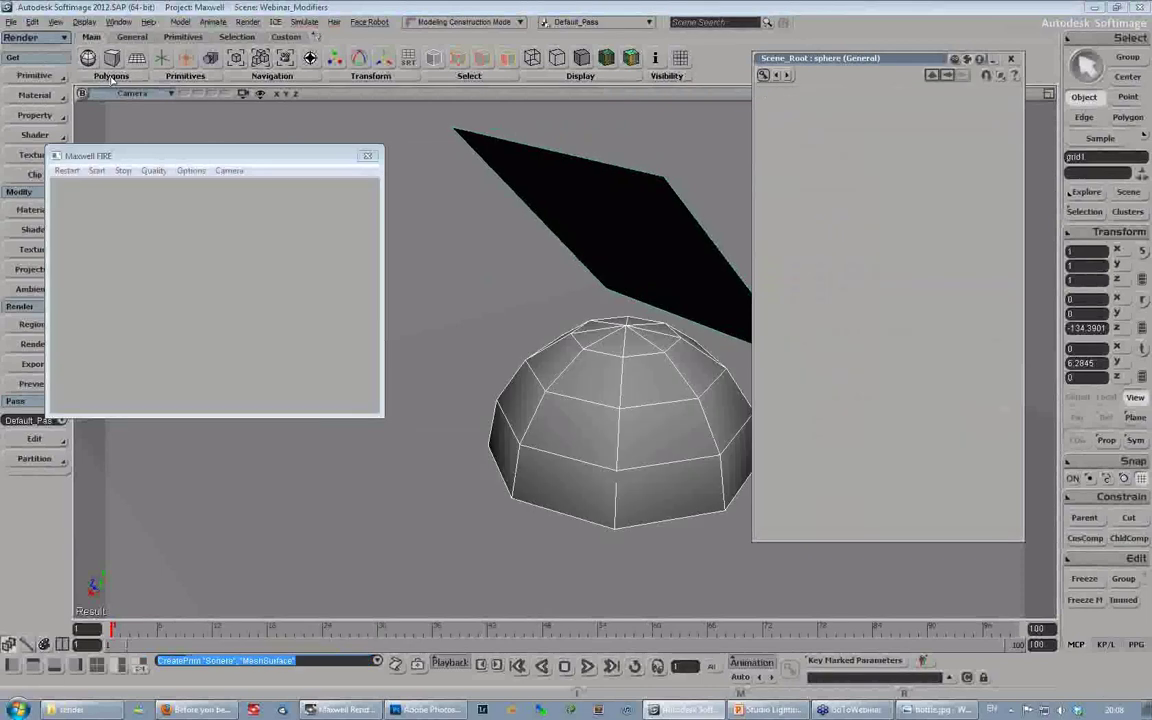
{"action": "key", "text": "x"}
{"action": "left_click_drag", "start_coordinate": [628, 456], "coordinate": [556, 467]}
Step: Move the sphere to about Y 2.12 and Z 2.18, and set its subdivisions to 23 in U and 24 in V
{"action": "key", "text": "v"}
{"action": "left_click_drag", "start_coordinate": [624, 378], "coordinate": [575, 287]}
{"action": "left_click_drag", "start_coordinate": [931, 243], "coordinate": [1028, 260]}
{"action": "left_click", "coordinate": [175, 205]}
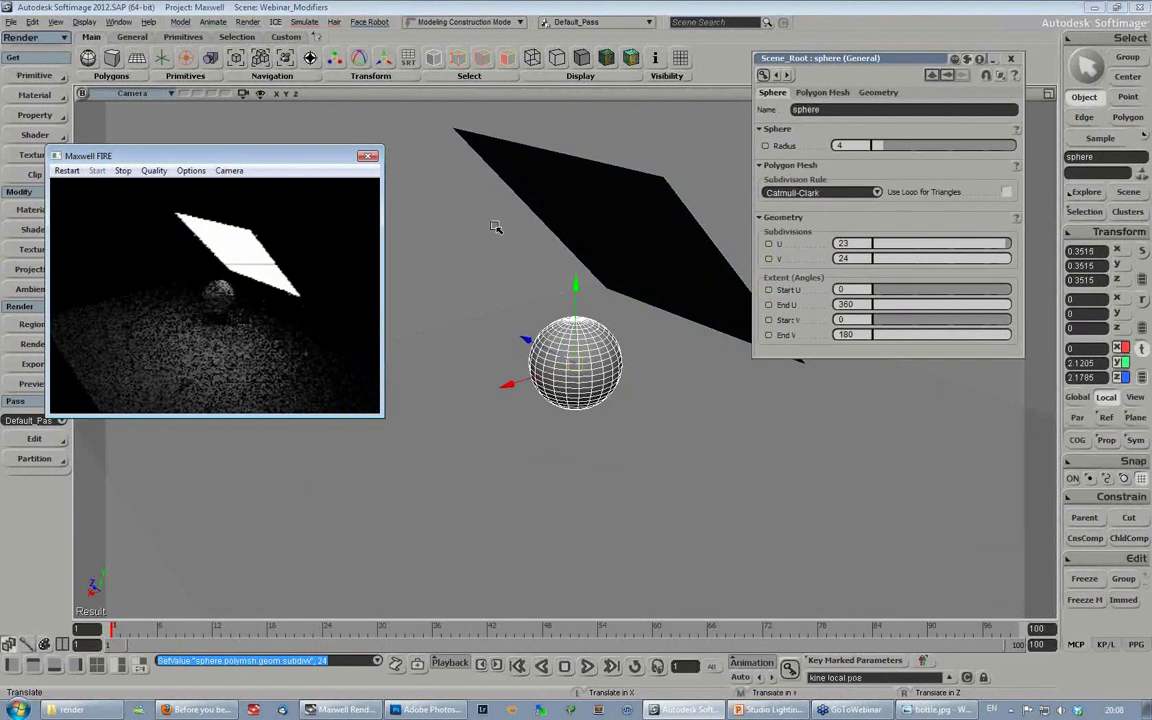
Step: Reposition the sphere in front of the light grid at about X 3.14 and Z 0.15
{"action": "left_click_drag", "start_coordinate": [528, 375], "coordinate": [444, 404]}
{"action": "key", "text": "s"}
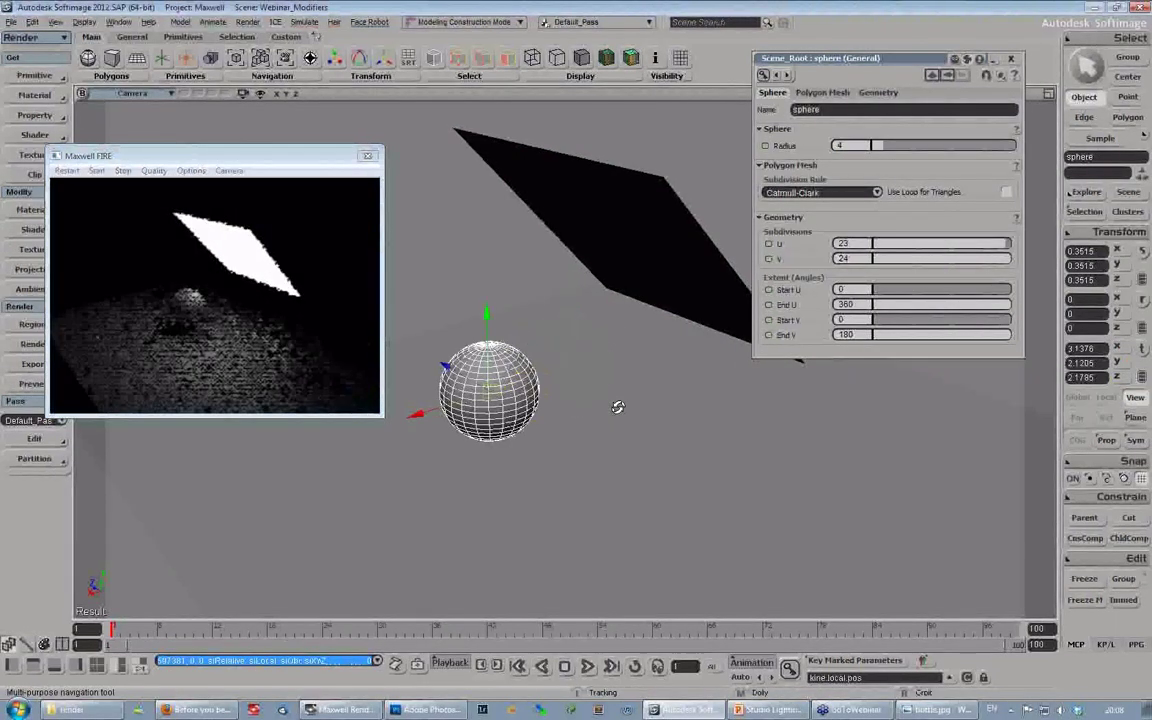
{"action": "right_click_drag", "start_coordinate": [618, 407], "coordinate": [700, 427]}
{"action": "left_click_drag", "start_coordinate": [560, 423], "coordinate": [525, 422]}
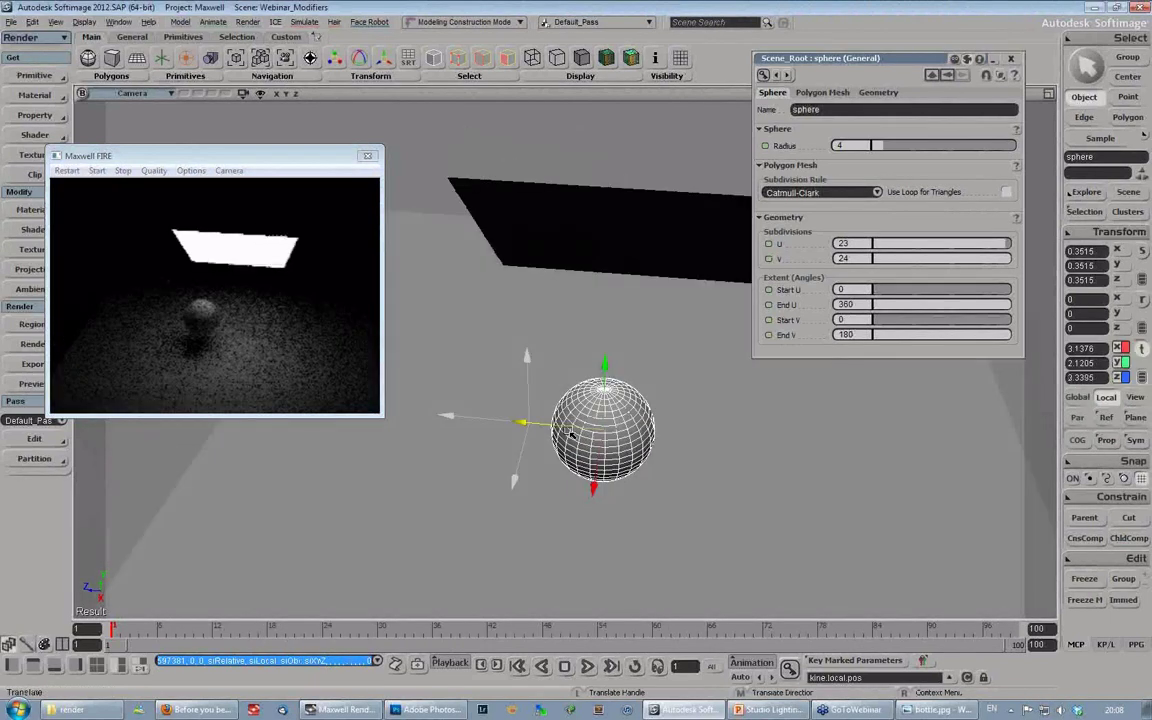
{"action": "key", "text": "s"}
{"action": "right_click_drag", "start_coordinate": [696, 424], "coordinate": [632, 412]}
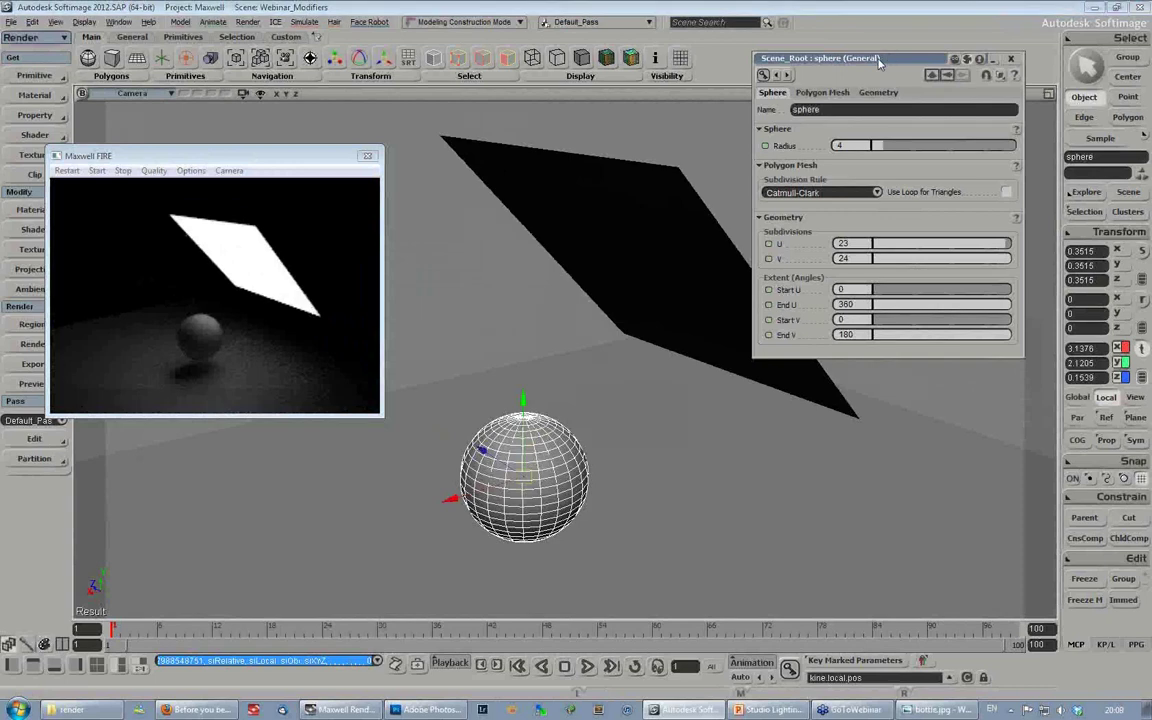
Step: Scale the light grid up to about 1.91 and back down to about 0.31 to compare the sphere's shadows
{"action": "left_click_drag", "start_coordinate": [878, 60], "coordinate": [903, 64]}
{"action": "key", "text": "space"}
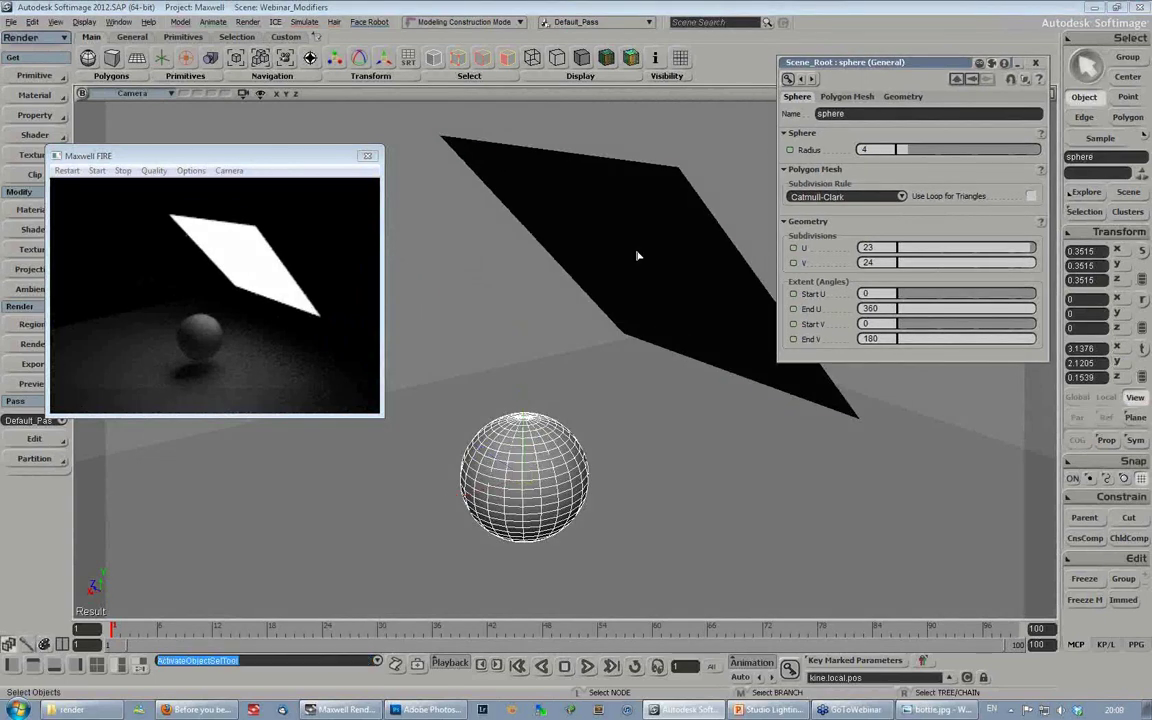
{"action": "left_click", "coordinate": [630, 288]}
{"action": "key", "text": "x"}
{"action": "left_click_drag", "start_coordinate": [641, 273], "coordinate": [789, 301]}
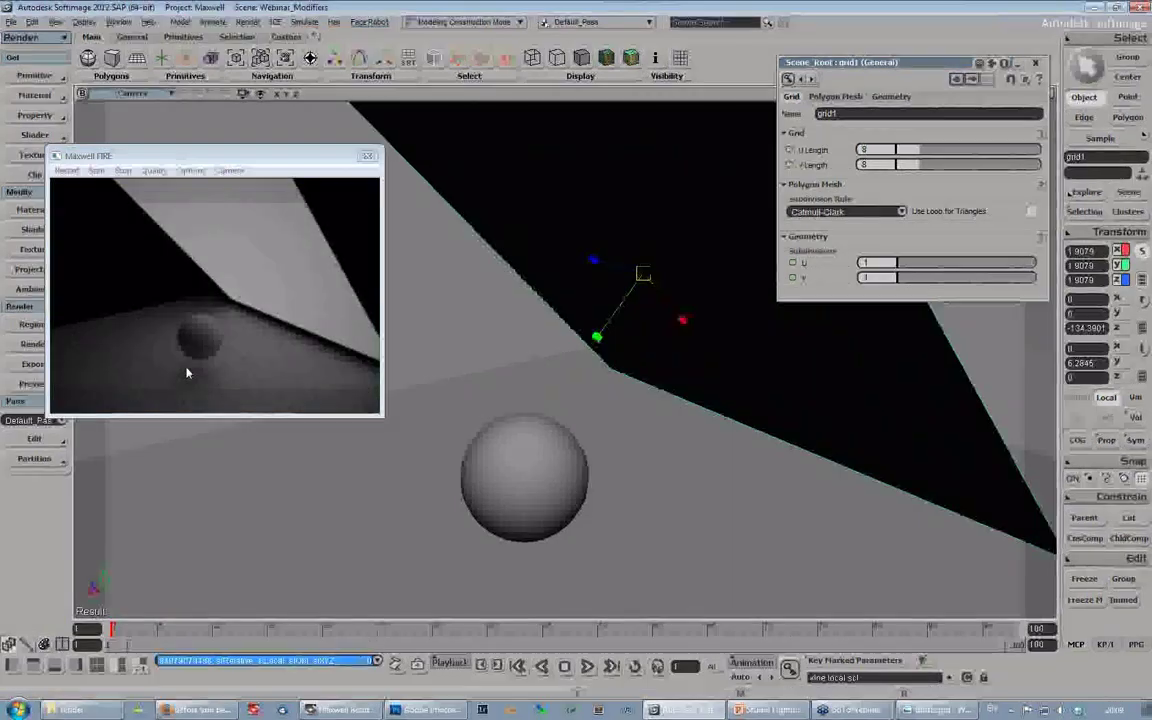
{"action": "left_click_drag", "start_coordinate": [643, 275], "coordinate": [510, 300]}
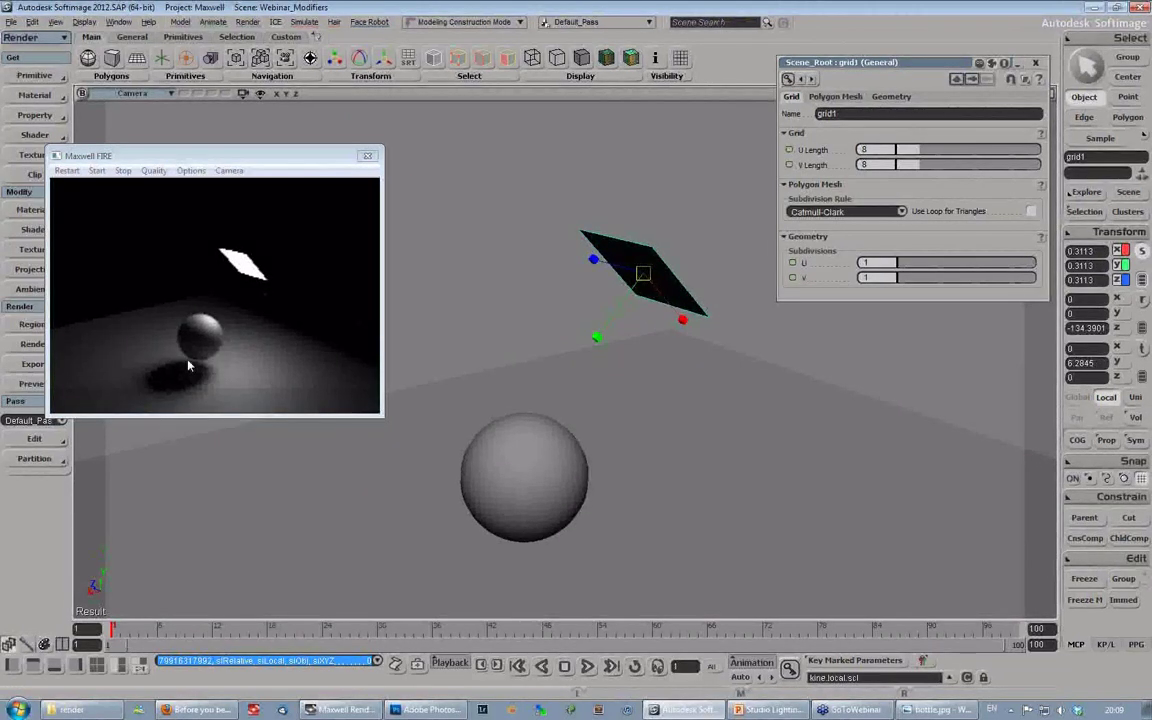
Step: Scale the light grid down to about 0.16 and back up to about 0.39 to compare the sphere's shadows
{"action": "mouse_move", "coordinate": [576, 252]}
{"action": "left_mouse_down"}
{"action": "mouse_move", "coordinate": [543, 296]}
{"action": "mouse_move", "coordinate": [553, 256]}
{"action": "mouse_move", "coordinate": [565, 291]}
{"action": "mouse_move", "coordinate": [580, 265]}
{"action": "left_mouse_up"}
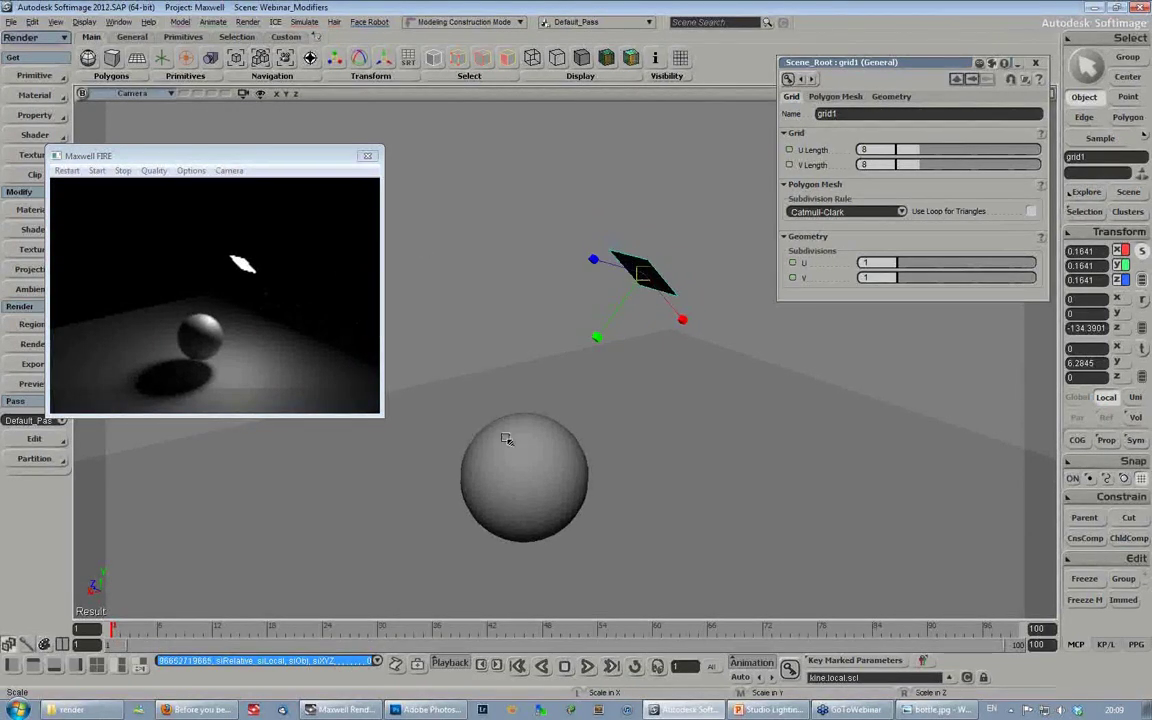
{"action": "left_click_drag", "start_coordinate": [575, 252], "coordinate": [537, 302]}
{"action": "left_click_drag", "start_coordinate": [566, 243], "coordinate": [1108, 335]}
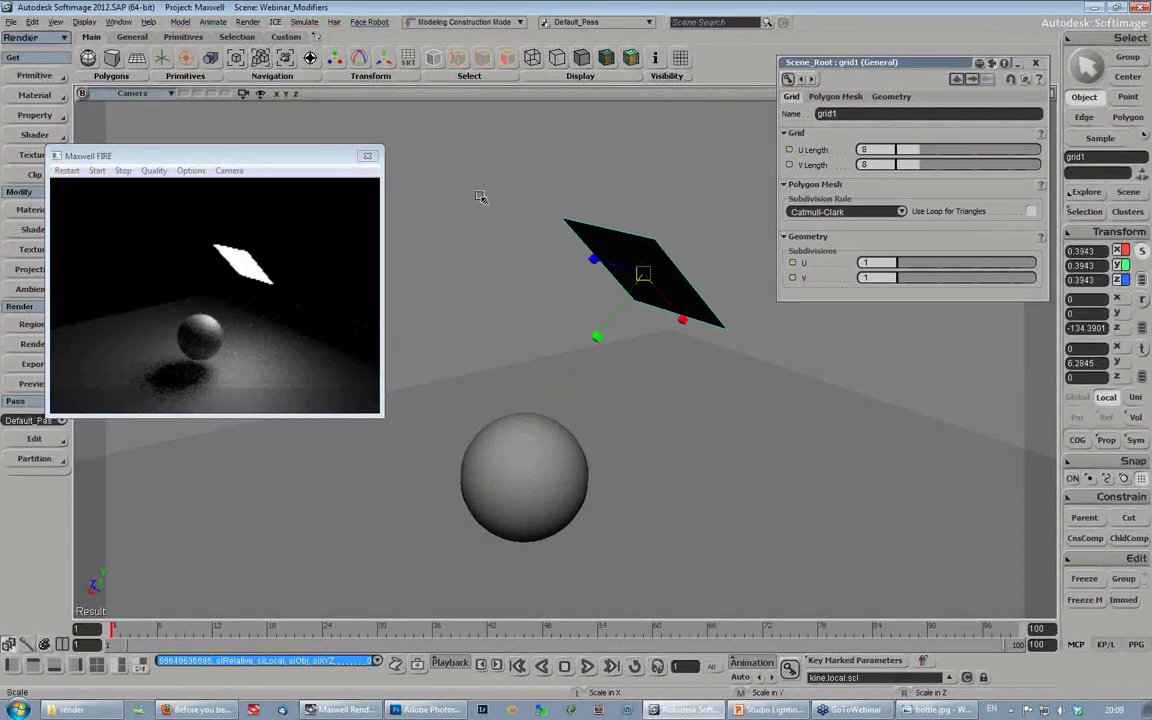
Step: Delete the light grid and close the Maxwell FIRE preview
{"action": "key", "text": "space"}
{"action": "left_click", "coordinate": [648, 262]}
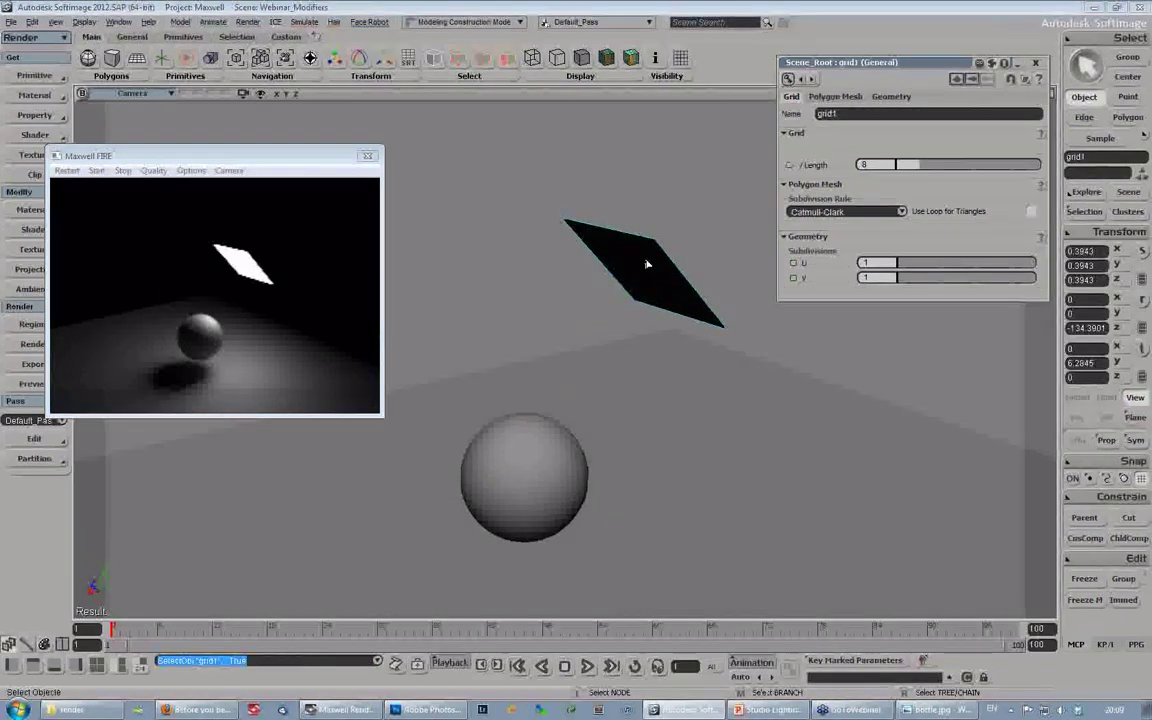
{"action": "left_click", "coordinate": [122, 171]}
{"action": "key", "text": "Delete"}
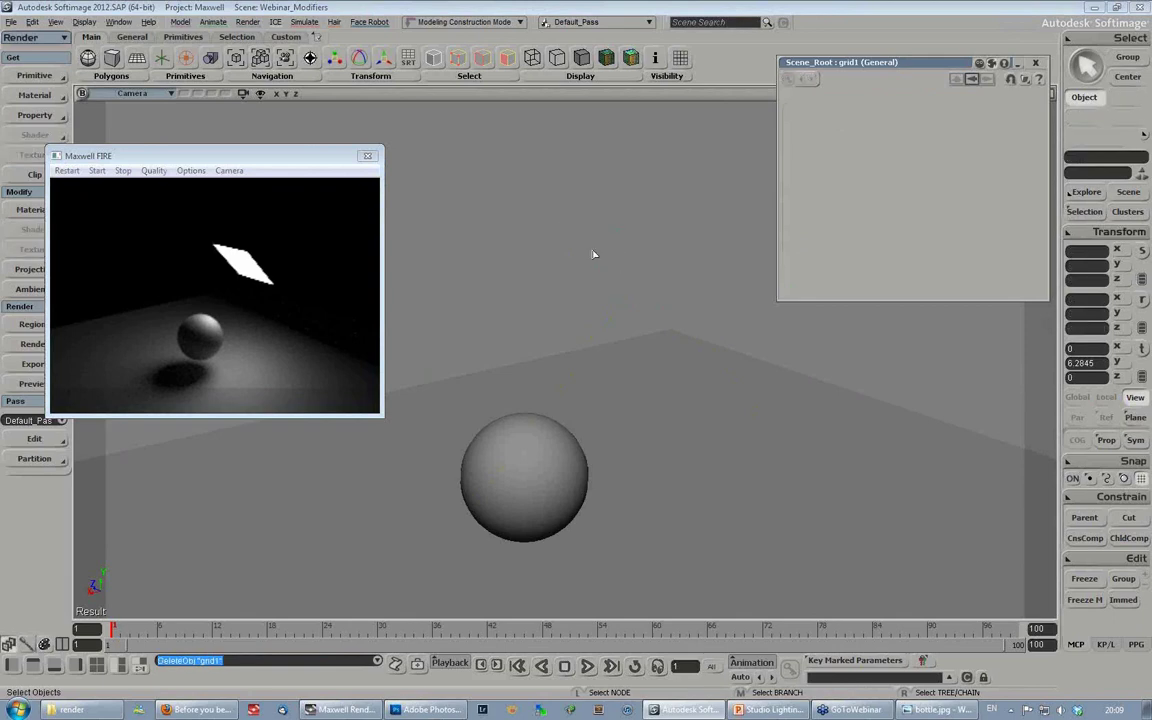
{"action": "left_click_drag", "start_coordinate": [330, 157], "coordinate": [374, 157]}
Step: Show the Studio lighting tools slide in PowerPoint and return to Softimage
{"action": "left_click", "coordinate": [776, 710]}
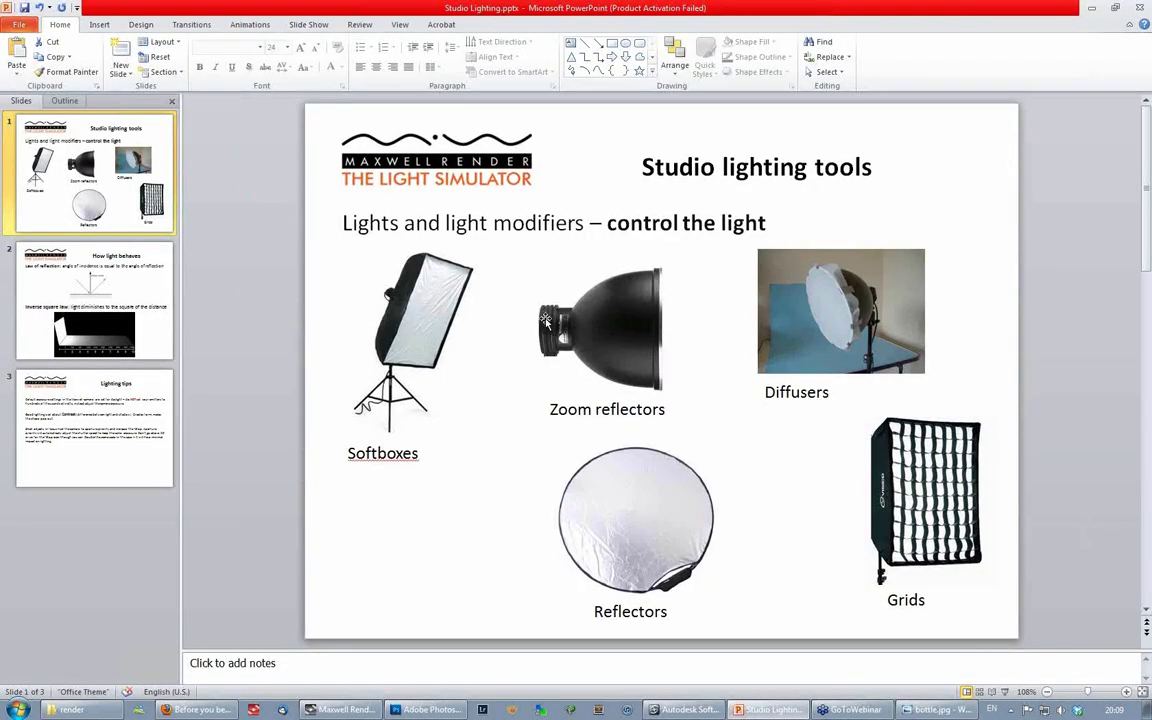
{"action": "left_click", "coordinate": [681, 711]}
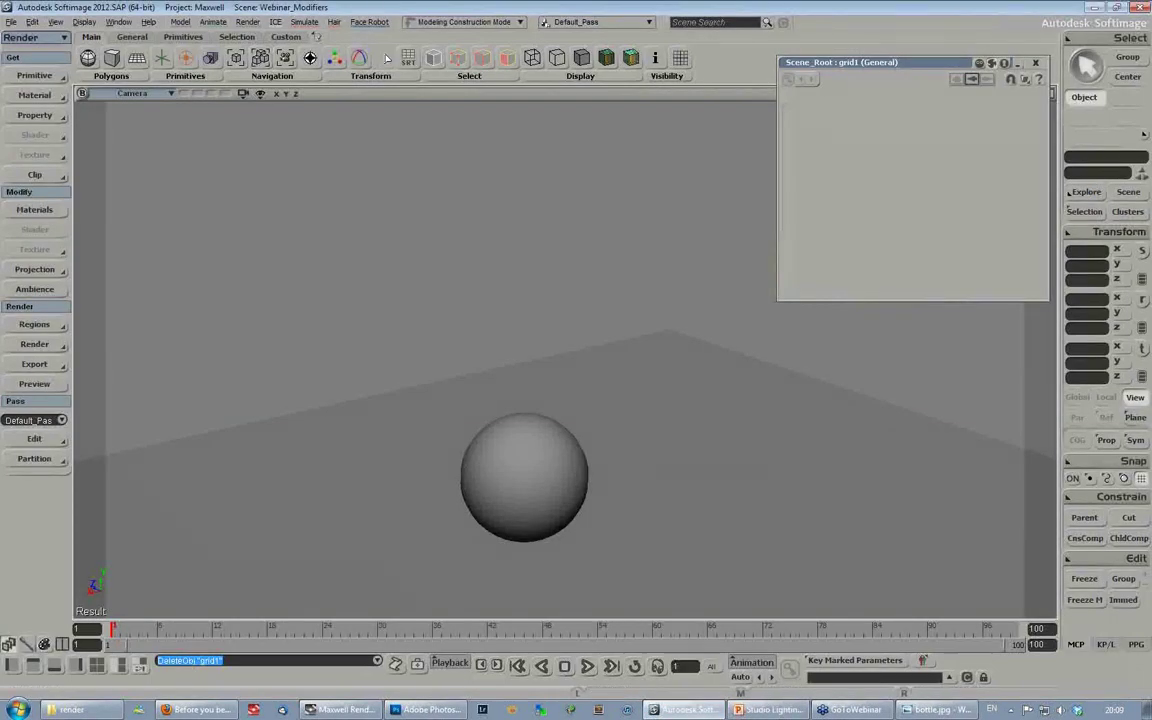
Step: Create a polygon mesh cylinder and set its U subdivisions to 24
{"action": "key", "text": "s"}
{"action": "middle_click_drag", "start_coordinate": [339, 429], "coordinate": [408, 391]}
{"action": "left_click_drag", "start_coordinate": [512, 431], "coordinate": [496, 375]}
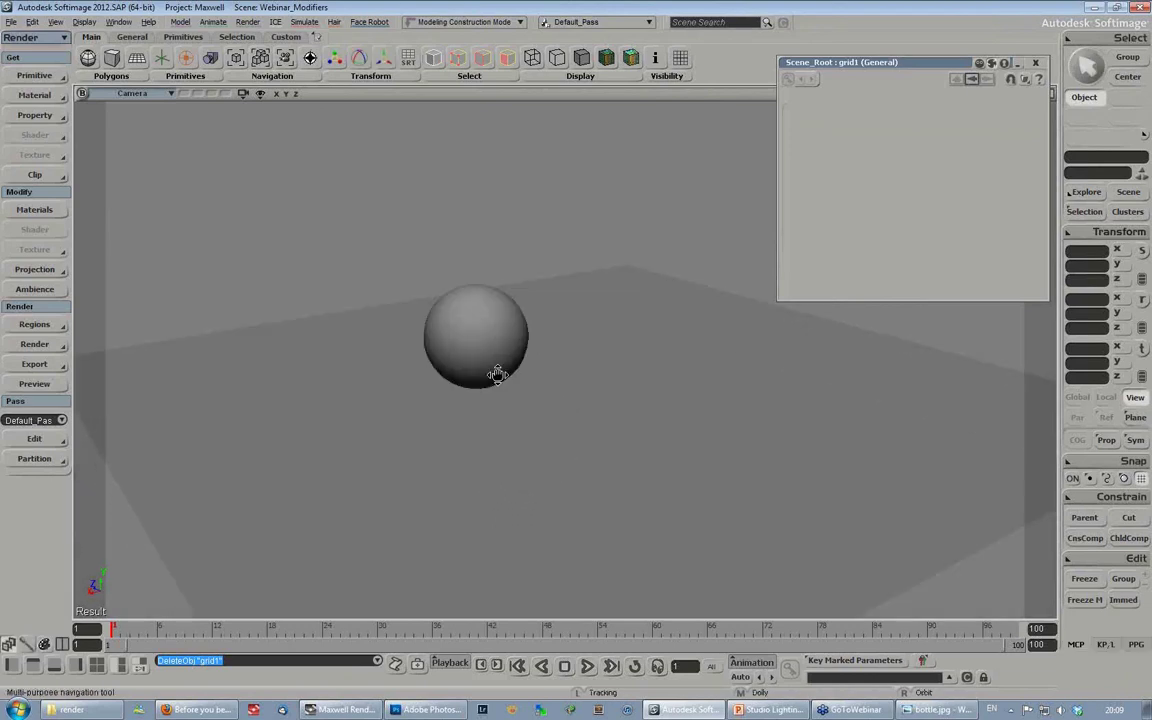
{"action": "right_click_drag", "start_coordinate": [496, 375], "coordinate": [424, 278]}
{"action": "left_click", "coordinate": [37, 78]}
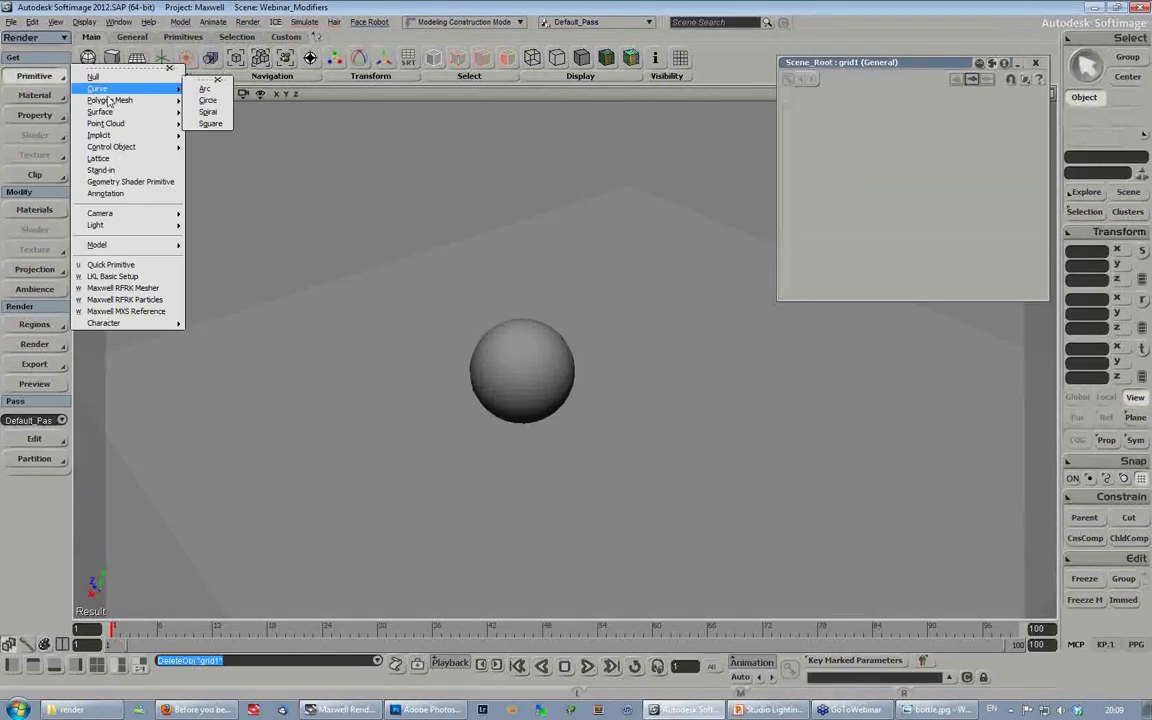
{"action": "mouse_move", "coordinate": [108, 101]}
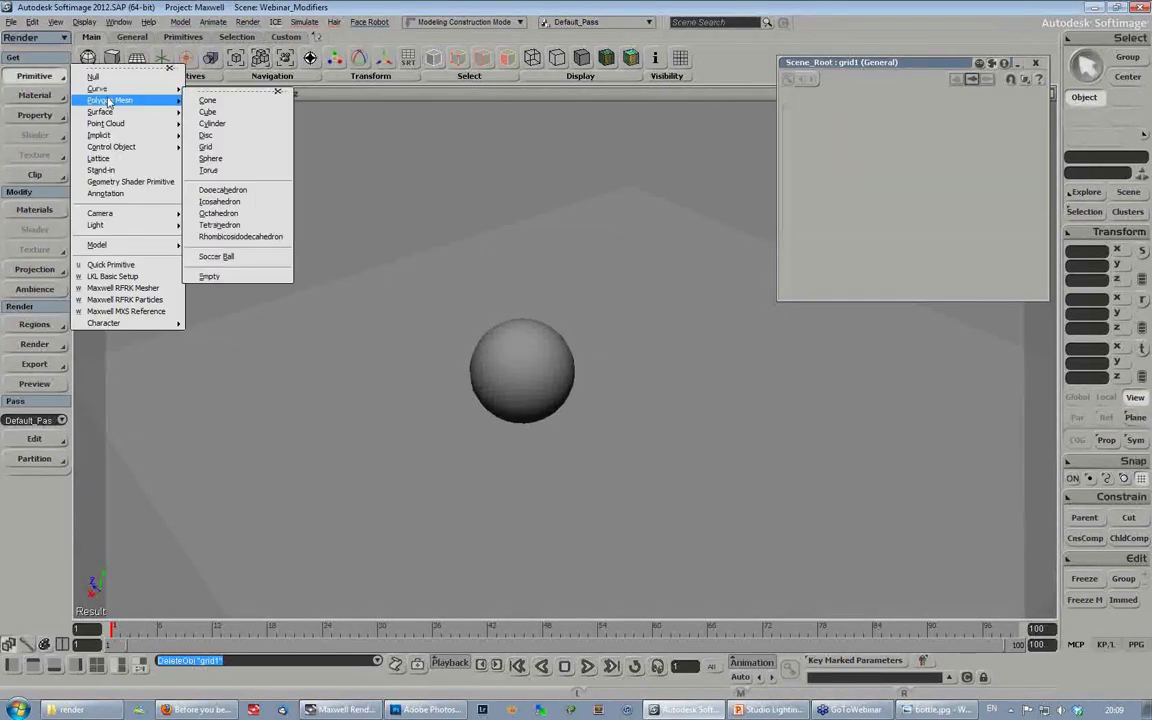
{"action": "left_click", "coordinate": [215, 123]}
{"action": "left_click_drag", "start_coordinate": [948, 265], "coordinate": [1035, 265]}
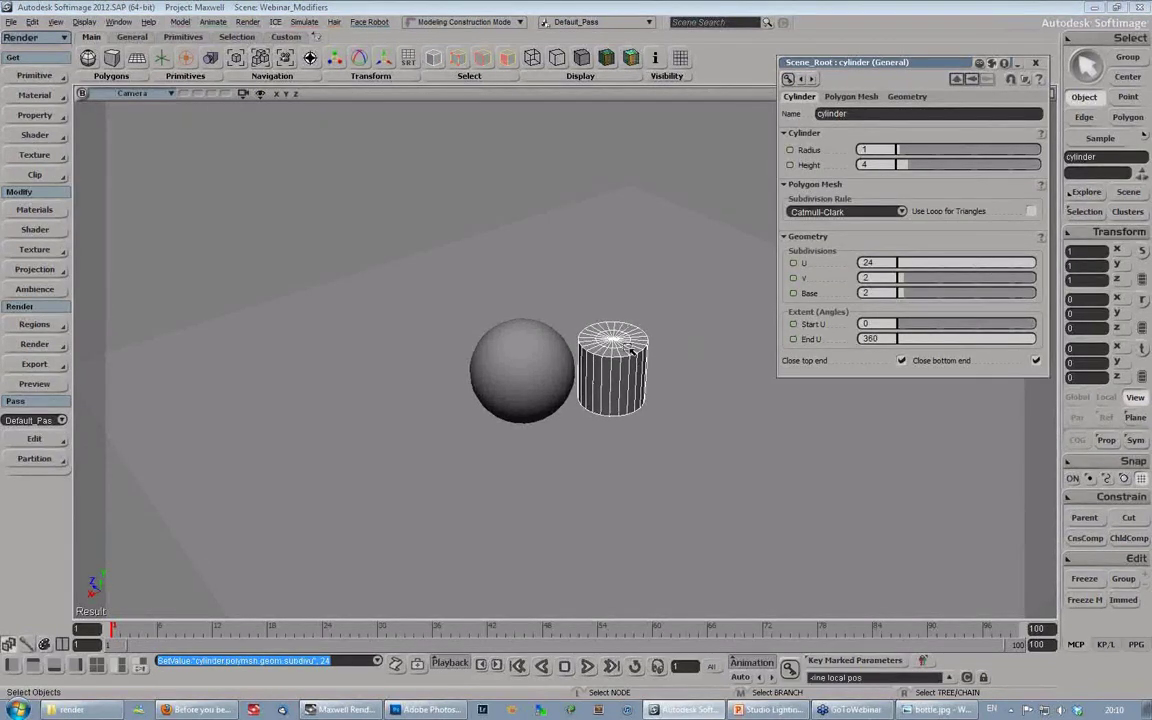
Step: Raise the cylinder to about Y 6.1 and reduce its V and Base subdivisions to 1
{"action": "key", "text": "v"}
{"action": "left_click_drag", "start_coordinate": [613, 329], "coordinate": [619, 162]}
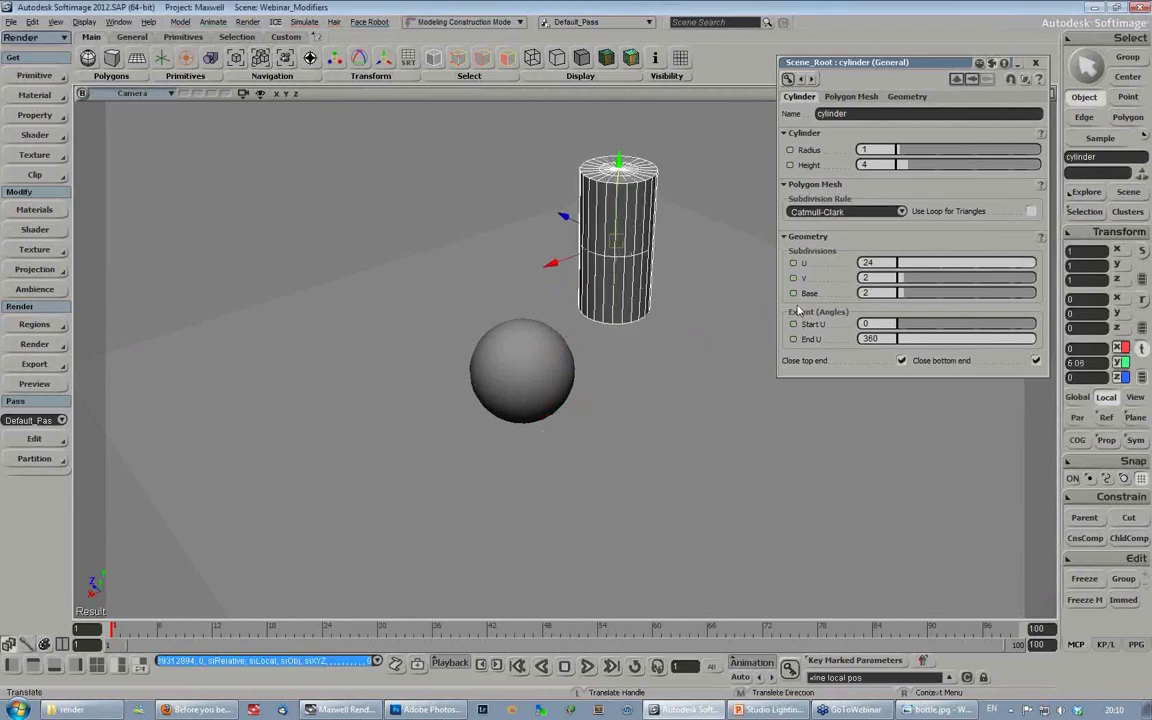
{"action": "left_click", "coordinate": [894, 277]}
{"action": "left_click_drag", "start_coordinate": [911, 295], "coordinate": [806, 264]}
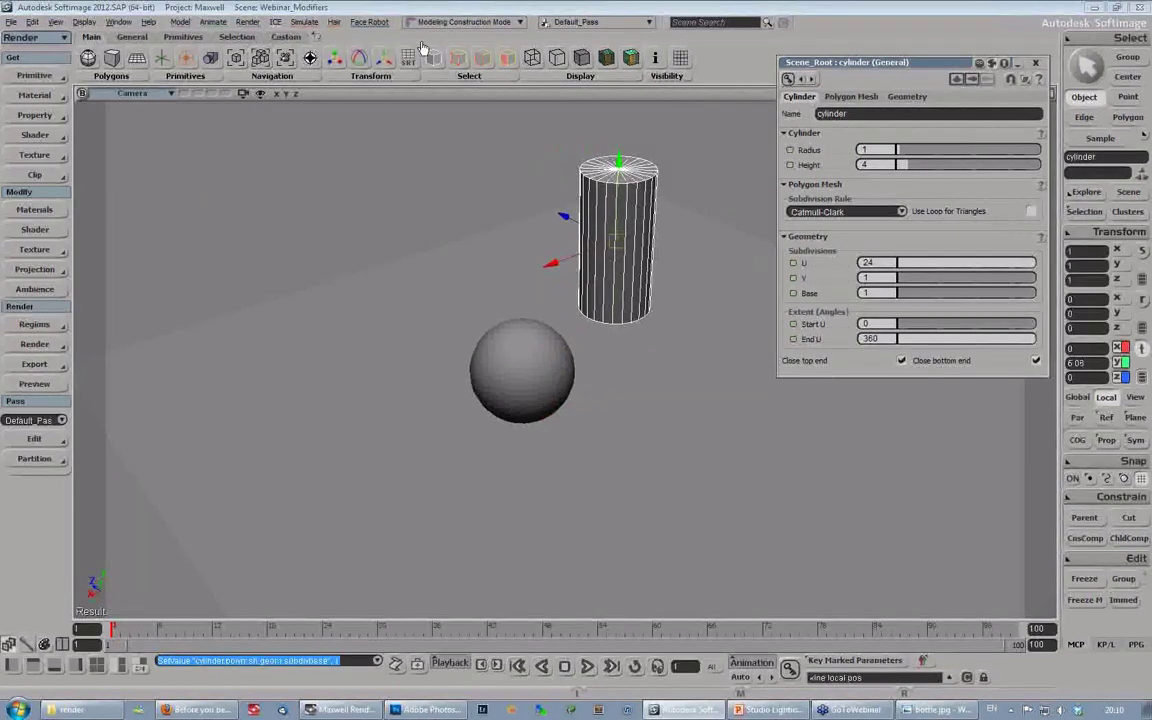
Step: Isolate the cylinder and select all polygons of its bottom cap
{"action": "left_click", "coordinate": [240, 38]}
{"action": "left_click", "coordinate": [359, 62]}
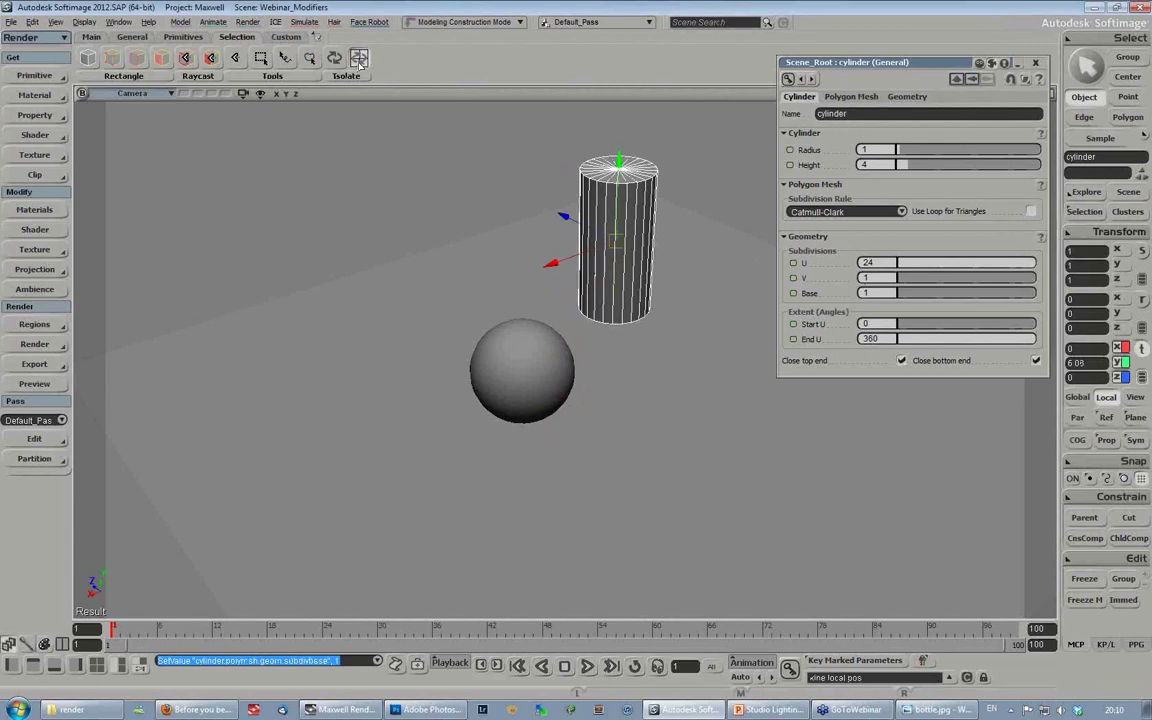
{"action": "key", "text": "s"}
{"action": "right_click_drag", "start_coordinate": [627, 329], "coordinate": [671, 336]}
{"action": "middle_click_drag", "start_coordinate": [671, 336], "coordinate": [499, 414]}
{"action": "left_click_drag", "start_coordinate": [520, 320], "coordinate": [559, 359]}
{"action": "key", "text": "u"}
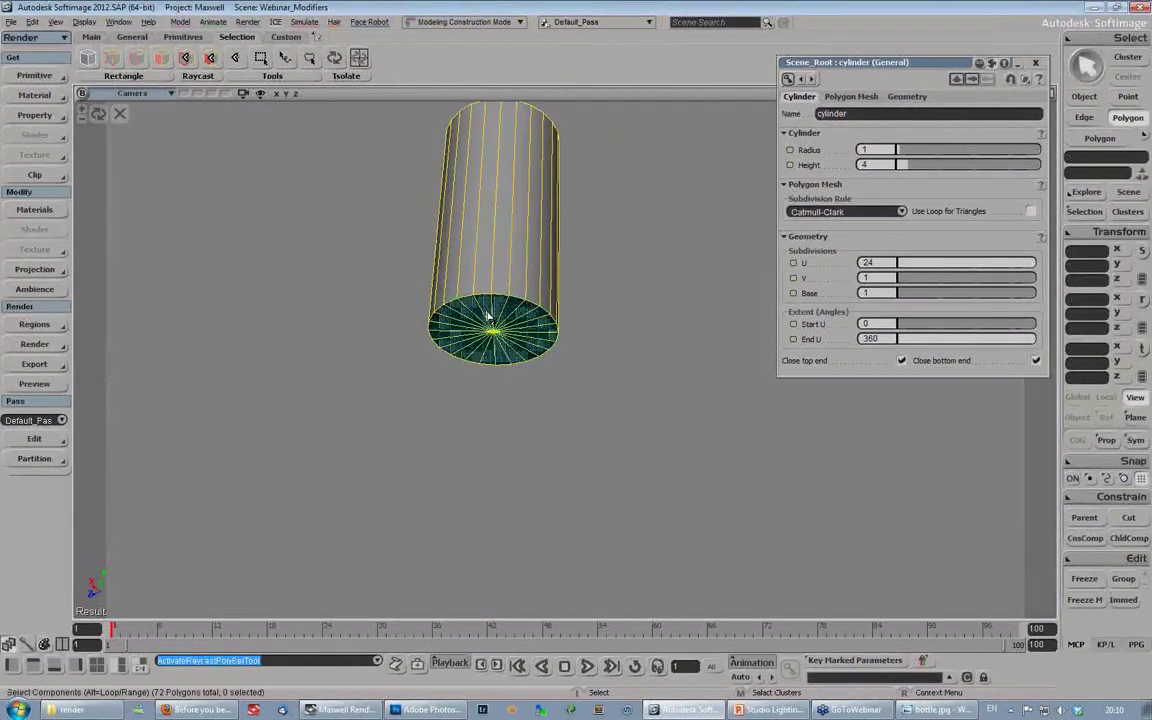
{"action": "left_click", "coordinate": [500, 340]}
Step: Detach the selected bottom cap polygons from the cylinder as a separate mesh
{"action": "key", "text": "1"}
{"action": "key", "text": "s"}
{"action": "right_click_drag", "start_coordinate": [514, 347], "coordinate": [476, 388]}
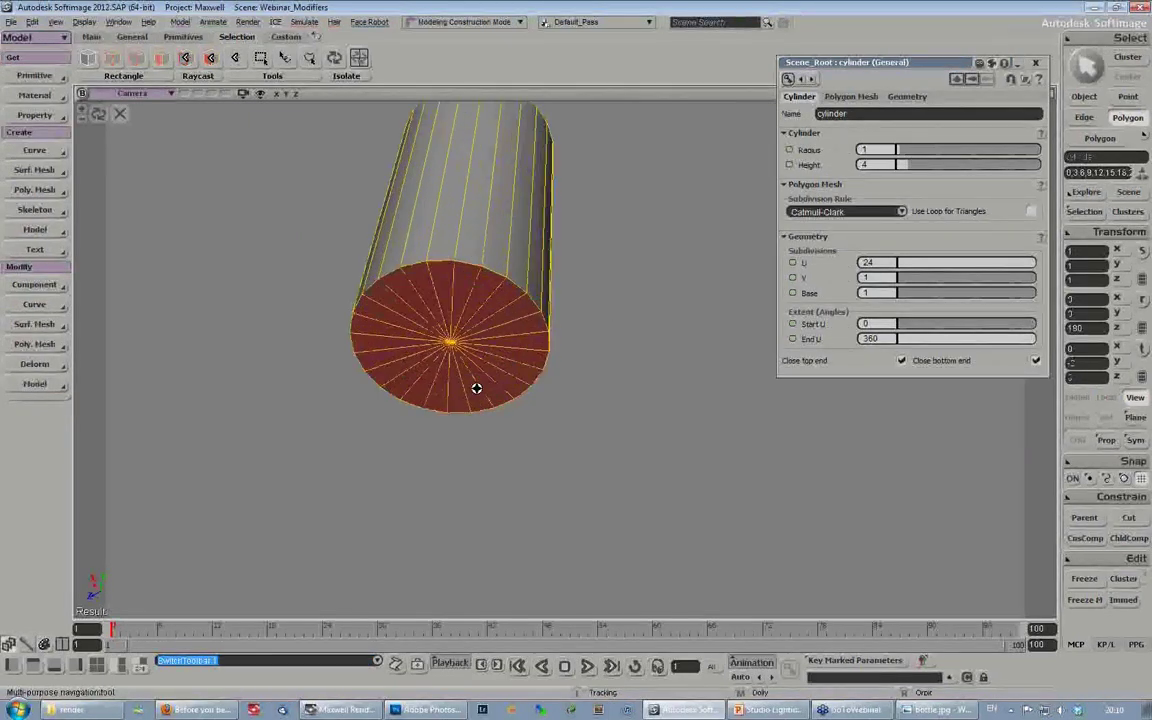
{"action": "left_click", "coordinate": [30, 190]}
{"action": "left_click", "coordinate": [125, 307]}
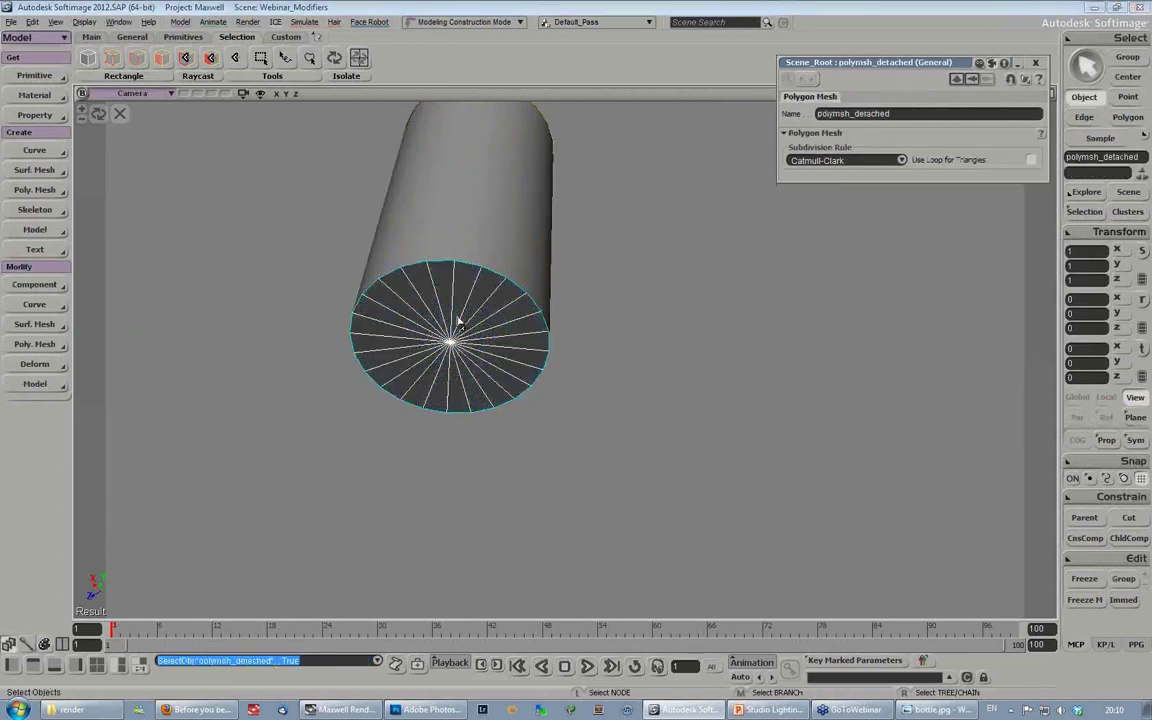
Step: Move the detached disc's center onto its own geometry and scale the disc uniformly to about 0.96
{"action": "key", "text": "x"}
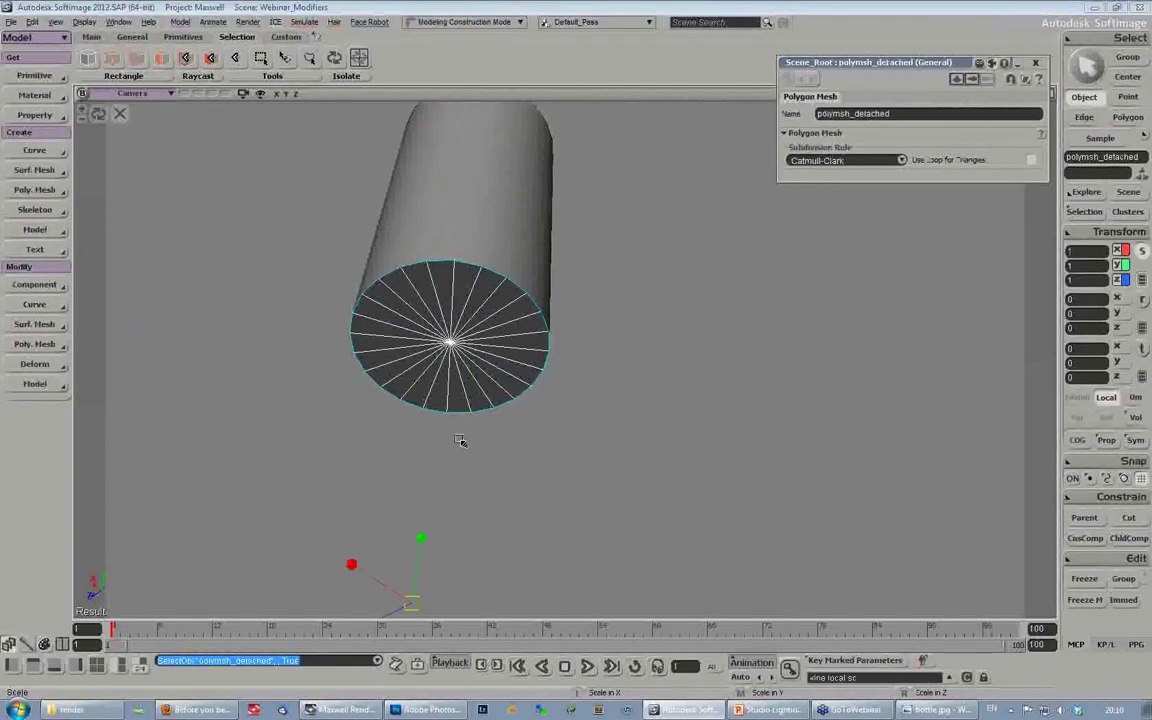
{"action": "right_click", "coordinate": [1116, 231]}
{"action": "left_click", "coordinate": [920, 478]}
{"action": "left_click_drag", "start_coordinate": [451, 346], "coordinate": [450, 342]}
{"action": "key", "text": "s"}
{"action": "right_click_drag", "start_coordinate": [513, 271], "coordinate": [483, 330]}
Step: Lower the detached disc slightly below the cylinder's open end, to about Y 2.89
{"action": "key", "text": "v"}
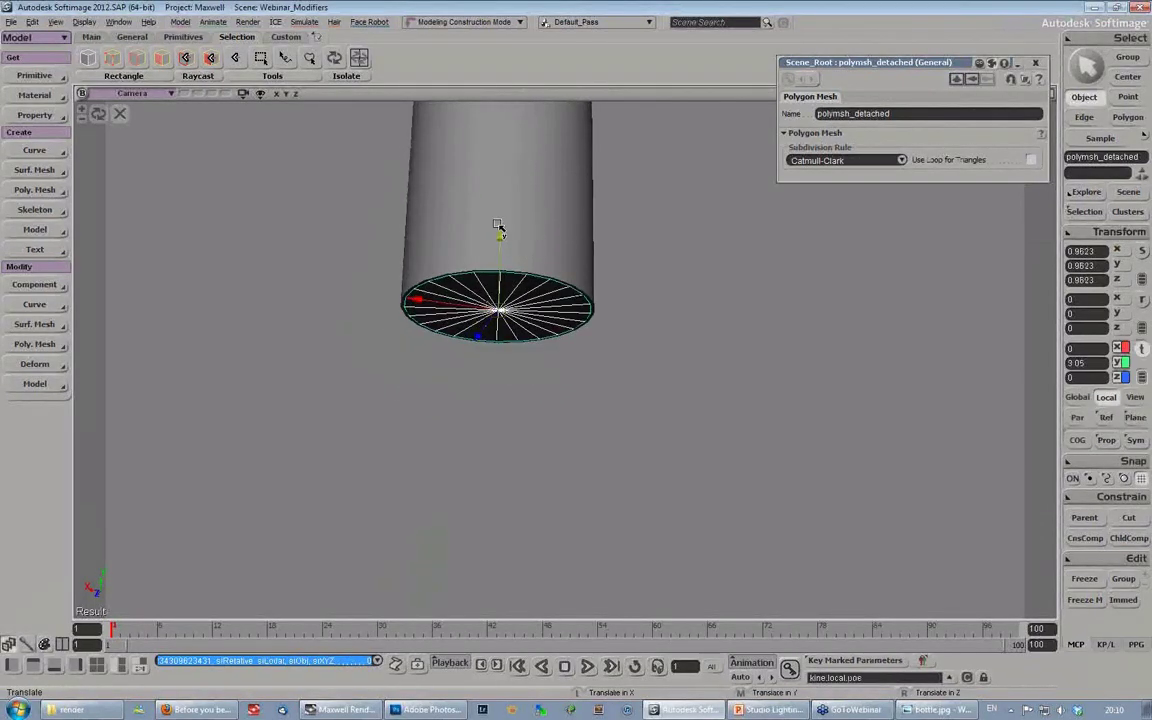
{"action": "left_click_drag", "start_coordinate": [497, 242], "coordinate": [499, 297]}
{"action": "key", "text": "s"}
{"action": "right_click_drag", "start_coordinate": [558, 352], "coordinate": [579, 343]}
Step: Assign a Maxwell Layered Material to the detached disc and add an emitter to its layer
{"action": "left_click", "coordinate": [36, 96]}
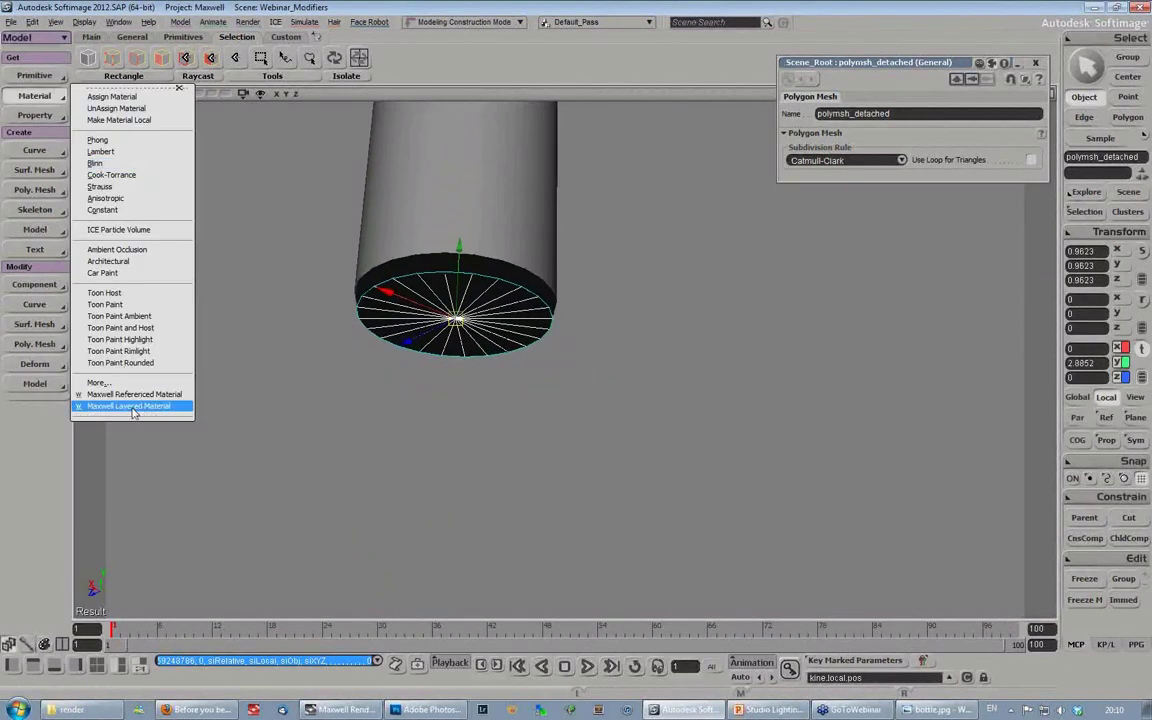
{"action": "left_click", "coordinate": [130, 406]}
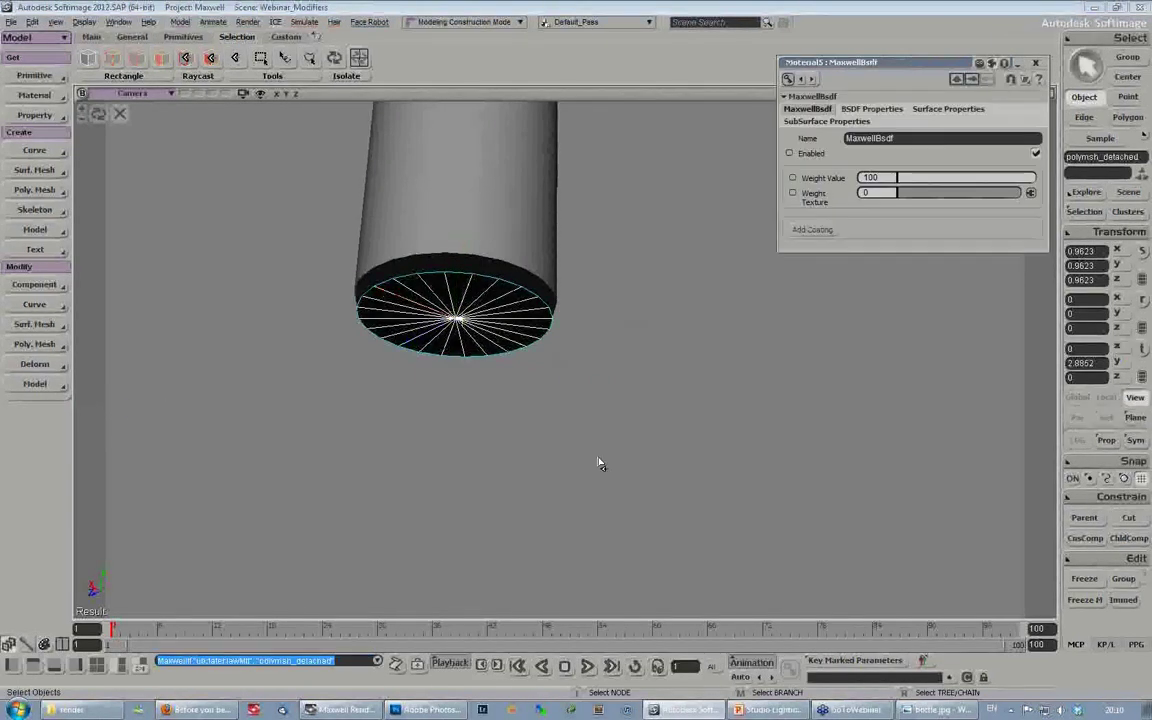
{"action": "key", "text": "7"}
{"action": "left_click", "coordinate": [227, 374]}
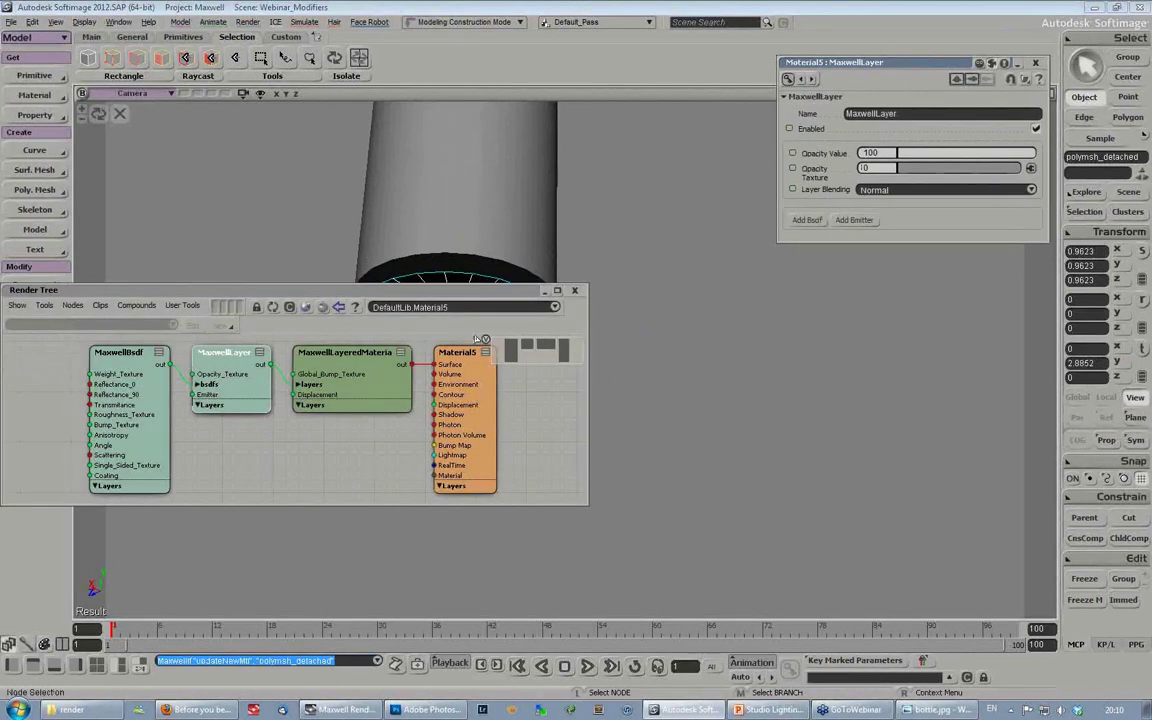
{"action": "left_click", "coordinate": [855, 221]}
{"action": "left_click", "coordinate": [238, 440]}
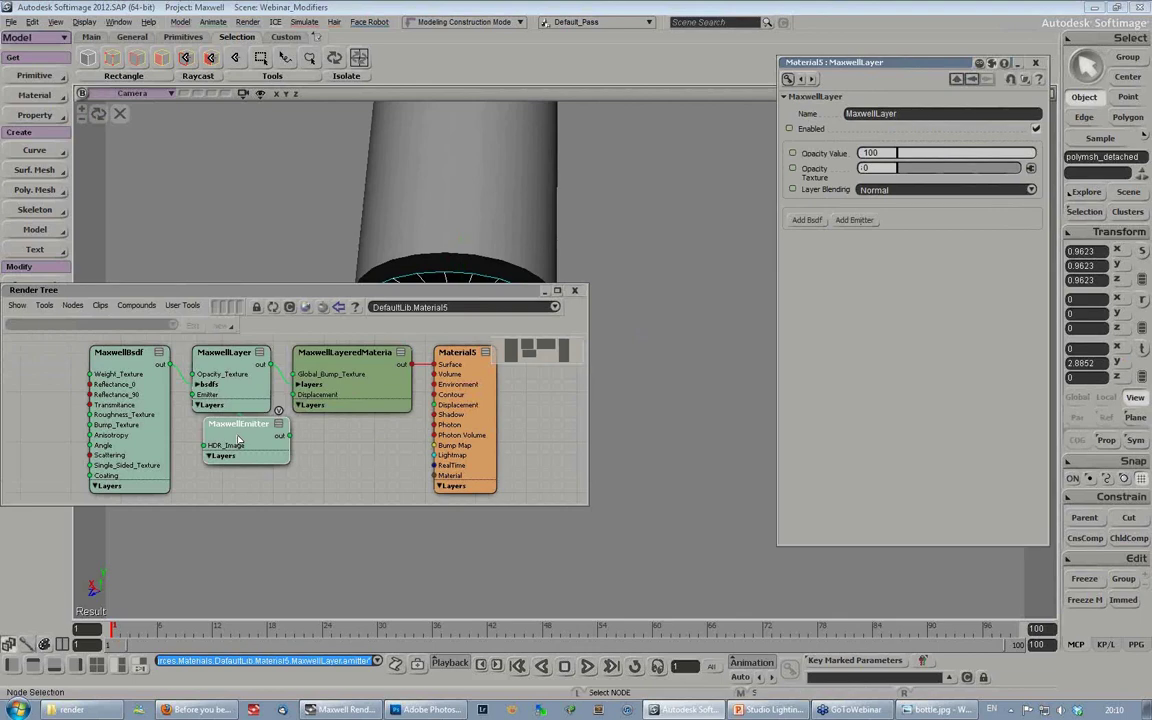
Step: Set the emitter's luminance type to Intensity with a luminance of 3500 lumens, and close the Render Tree
{"action": "left_click", "coordinate": [890, 282]}
{"action": "left_click", "coordinate": [886, 293]}
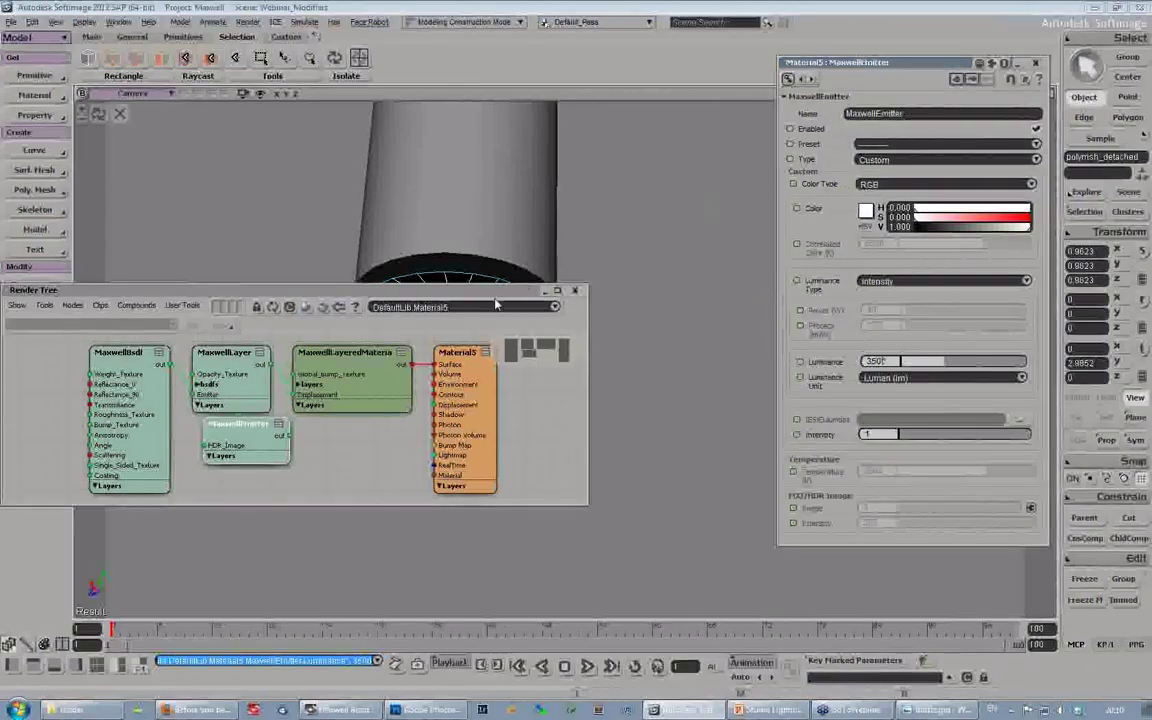
{"action": "left_click", "coordinate": [574, 290]}
Step: Raise the emitter disc to about Y 3.03 and exit isolation to show the whole scene
{"action": "key", "text": "v"}
{"action": "left_click_drag", "start_coordinate": [462, 245], "coordinate": [463, 230]}
{"action": "key", "text": "s"}
{"action": "mouse_move", "coordinate": [563, 260]}
{"action": "middle_mouse_down"}
{"action": "mouse_move", "coordinate": [535, 281]}
{"action": "mouse_move", "coordinate": [632, 220]}
{"action": "mouse_move", "coordinate": [556, 245]}
{"action": "middle_mouse_up"}
{"action": "key", "text": "space"}
{"action": "left_click", "coordinate": [120, 114]}
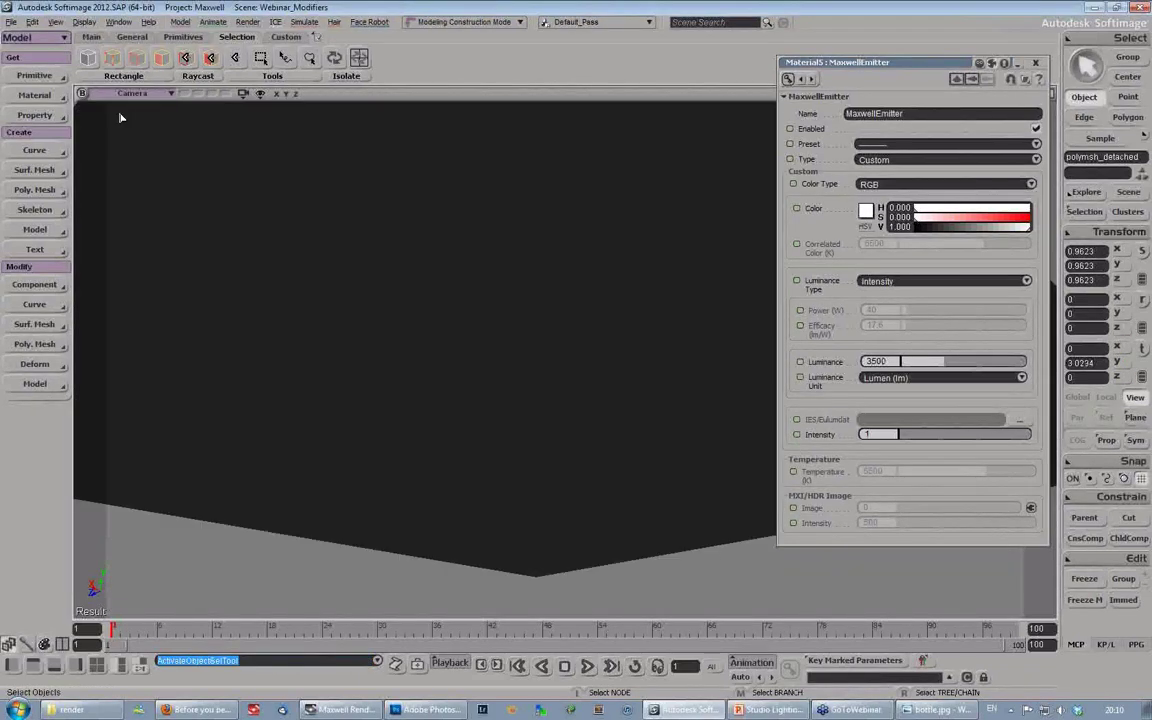
Step: Give the cylinder its own Maxwell material and darken its Reflectance 0 to a value of about 0.065
{"action": "key", "text": "s"}
{"action": "right_click_drag", "start_coordinate": [430, 243], "coordinate": [437, 321]}
{"action": "key", "text": "space"}
{"action": "left_click", "coordinate": [527, 219]}
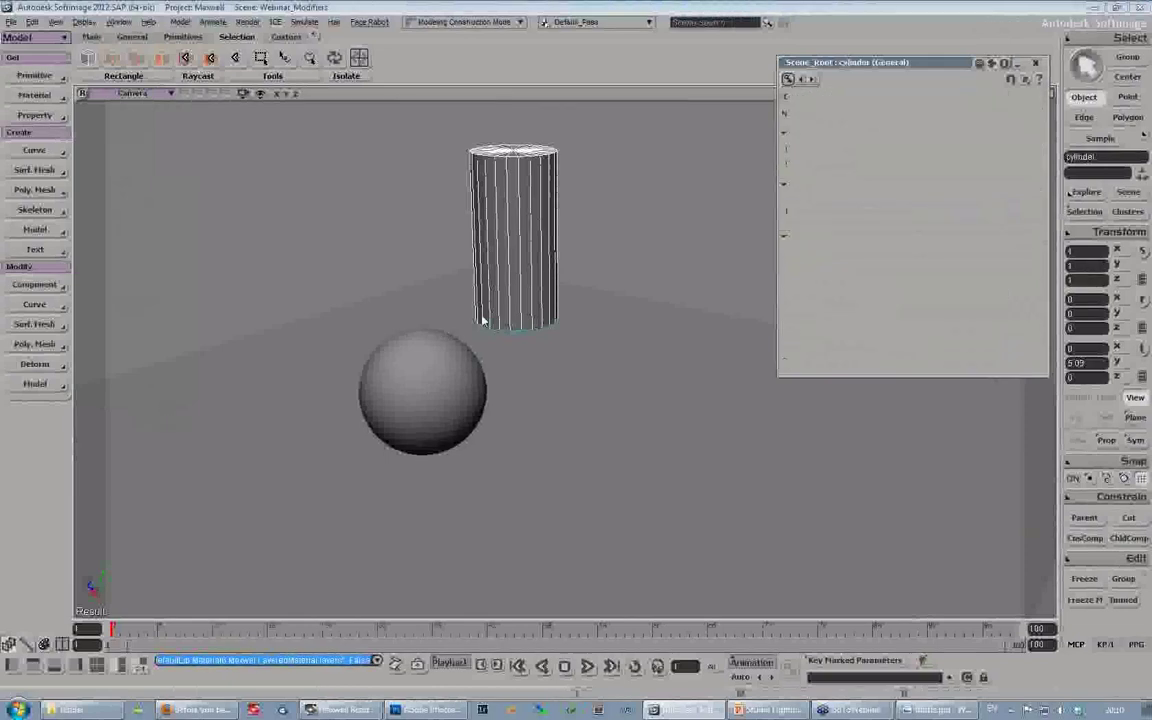
{"action": "left_click", "coordinate": [882, 112]}
{"action": "left_click_drag", "start_coordinate": [932, 182], "coordinate": [920, 186]}
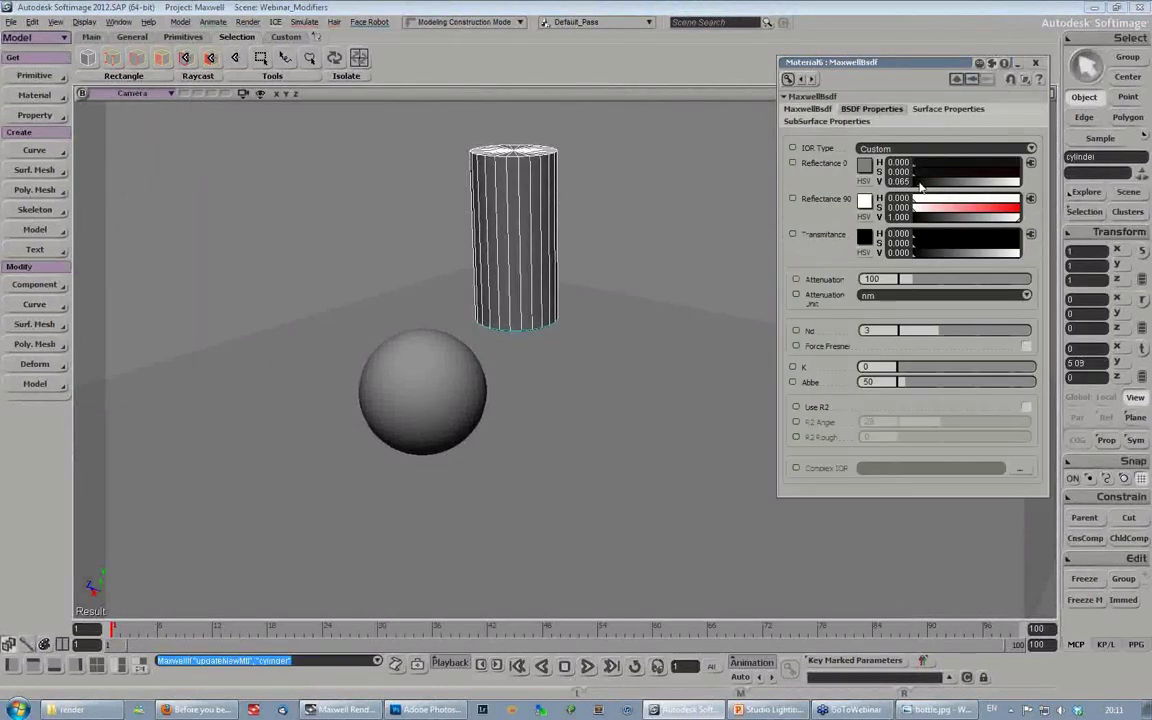
{"action": "left_click", "coordinate": [1037, 64]}
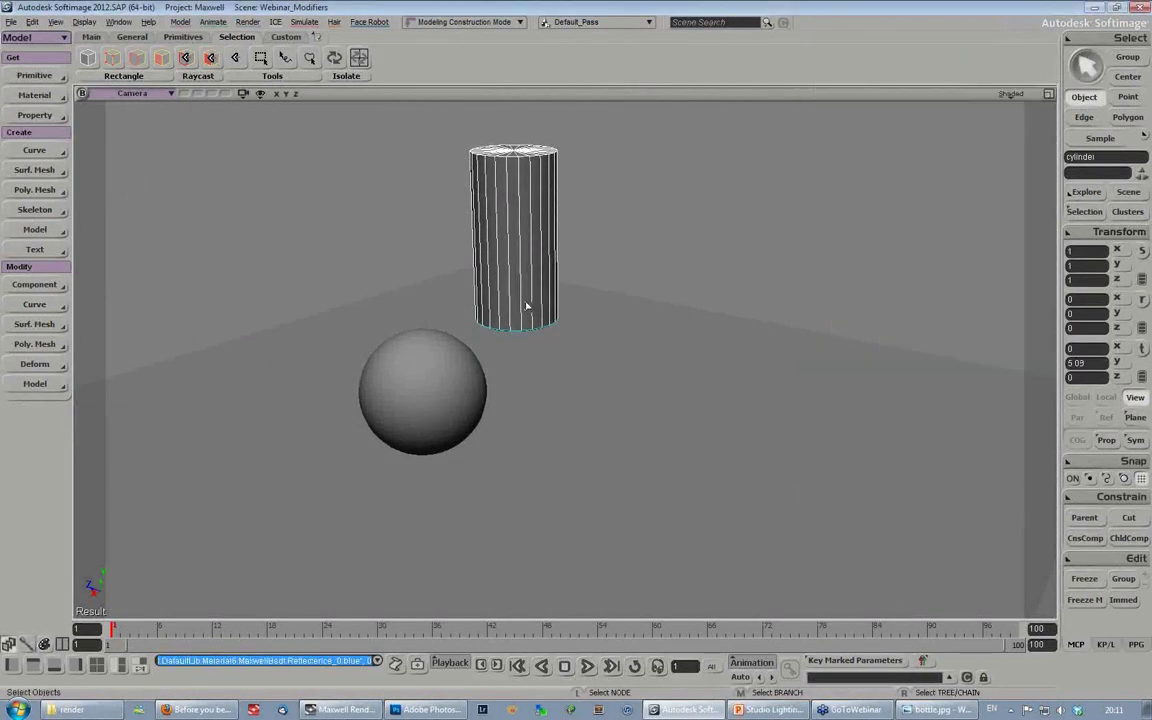
Step: Raise the emitter disc inside the cylinder to about Y 4.60
{"action": "right_click_drag", "start_coordinate": [551, 356], "coordinate": [545, 319]}
{"action": "middle_click_drag", "start_coordinate": [545, 319], "coordinate": [571, 364]}
{"action": "left_click_drag", "start_coordinate": [571, 364], "coordinate": [586, 378]}
{"action": "mouse_move", "coordinate": [581, 399]}
{"action": "right_mouse_down"}
{"action": "mouse_move", "coordinate": [591, 371]}
{"action": "mouse_move", "coordinate": [612, 375]}
{"action": "mouse_move", "coordinate": [559, 404]}
{"action": "right_mouse_up"}
{"action": "key", "text": "space"}
{"action": "left_click", "coordinate": [559, 404]}
{"action": "key", "text": "v"}
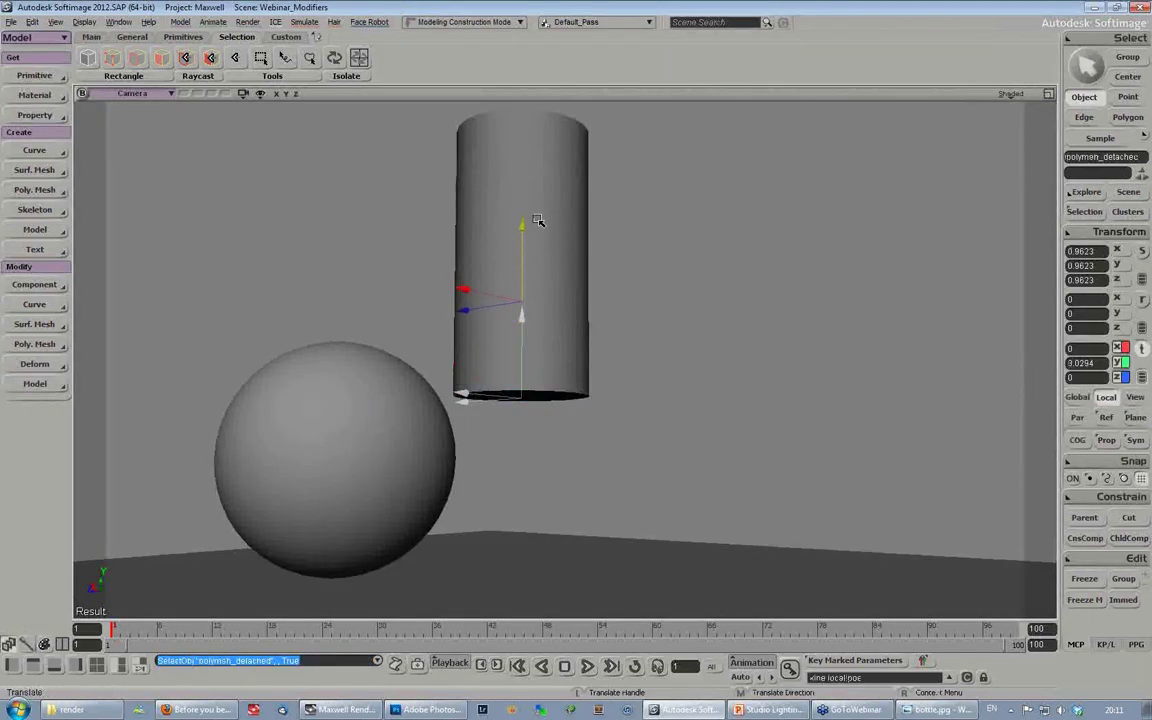
{"action": "key", "text": "s"}
{"action": "middle_click_drag", "start_coordinate": [468, 491], "coordinate": [768, 298]}
{"action": "right_click_drag", "start_coordinate": [768, 298], "coordinate": [702, 319]}
{"action": "key", "text": "v"}
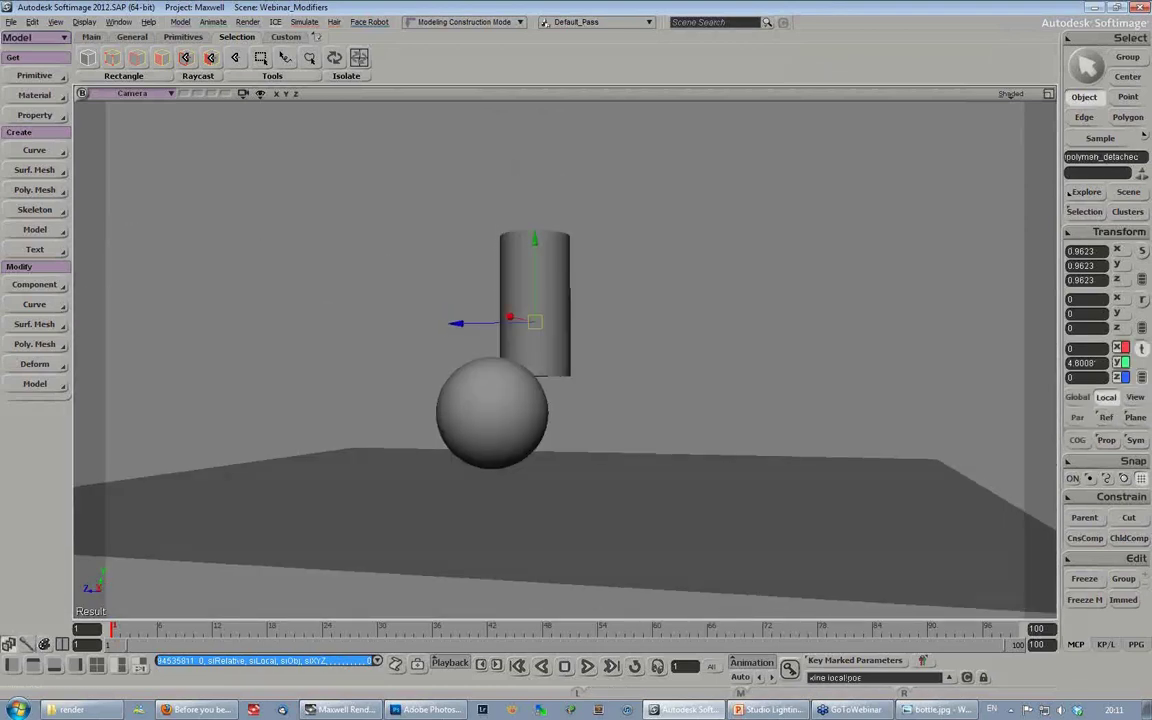
Step: Lower the emitter disc just below the cylinder to about Y 2.70 and parent it under the cylinder in the Explorer
{"action": "key", "text": "8"}
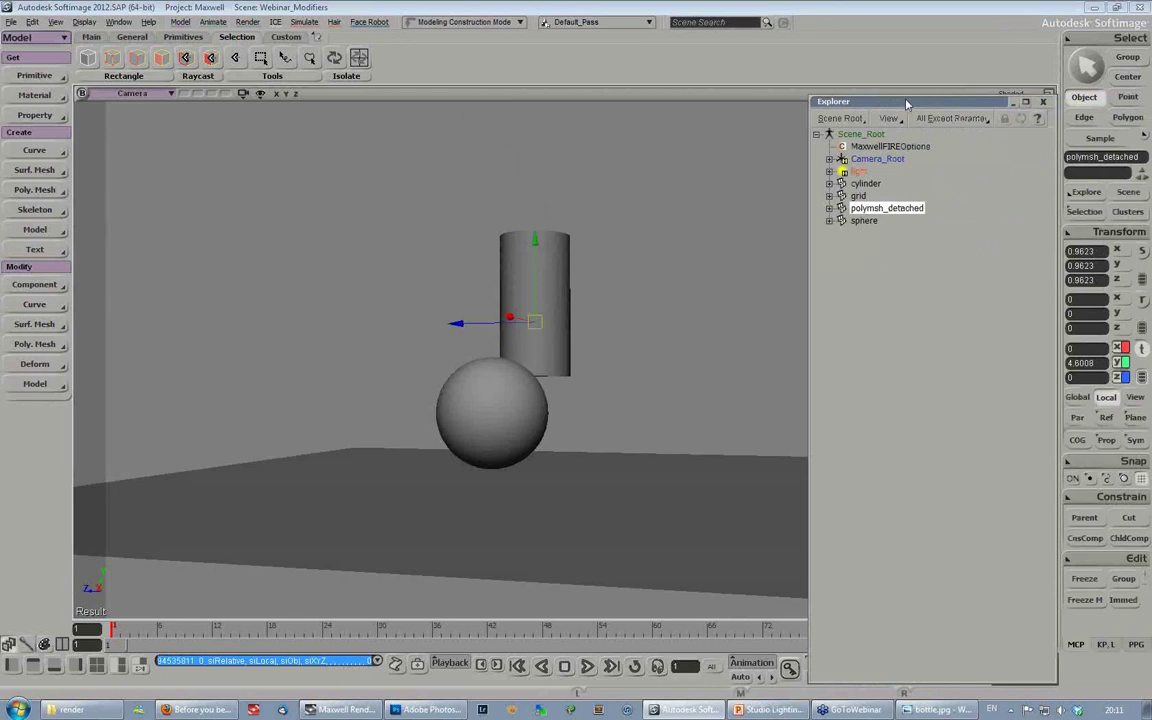
{"action": "left_click_drag", "start_coordinate": [540, 244], "coordinate": [538, 297]}
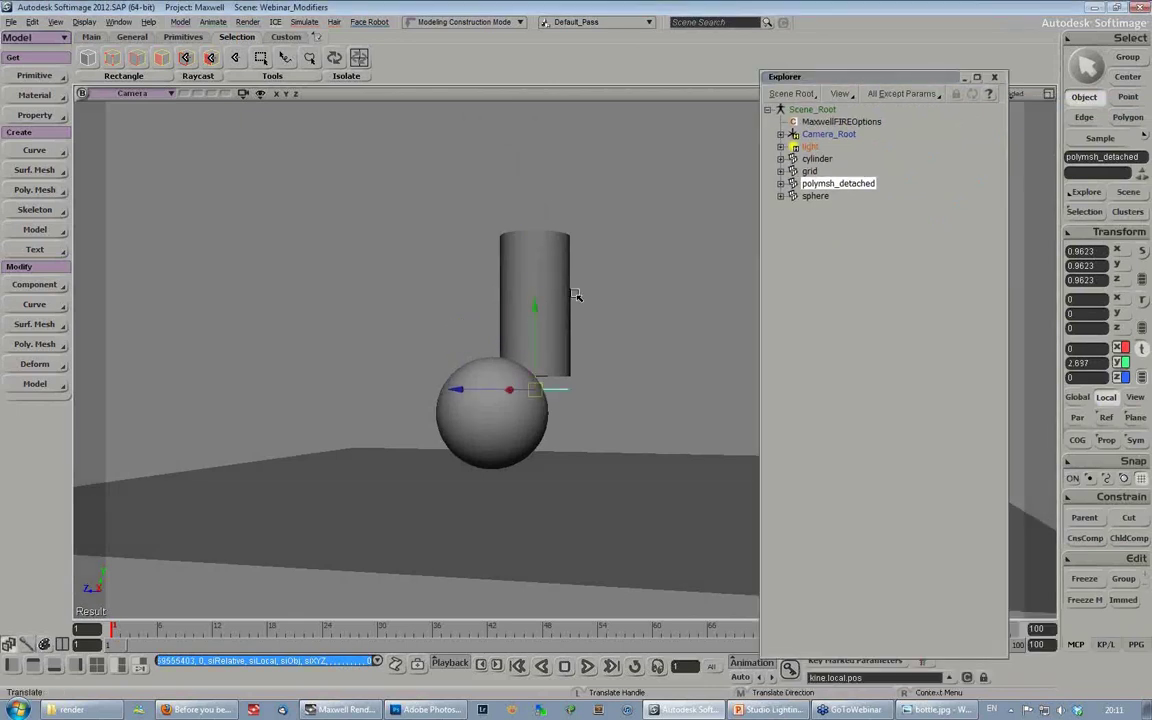
{"action": "left_click_drag", "start_coordinate": [827, 163], "coordinate": [823, 159]}
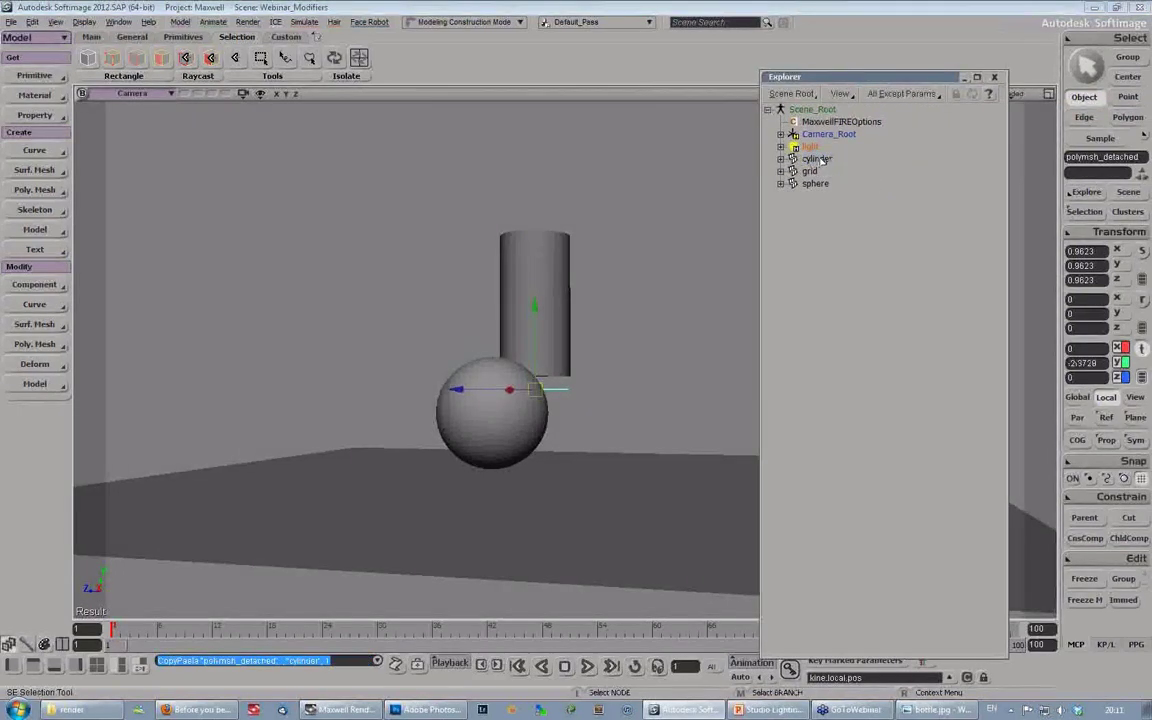
Step: Move the cylinder to about X -0.14, Y 7.39 and Z -0.75, and create a null
{"action": "left_click", "coordinate": [820, 159]}
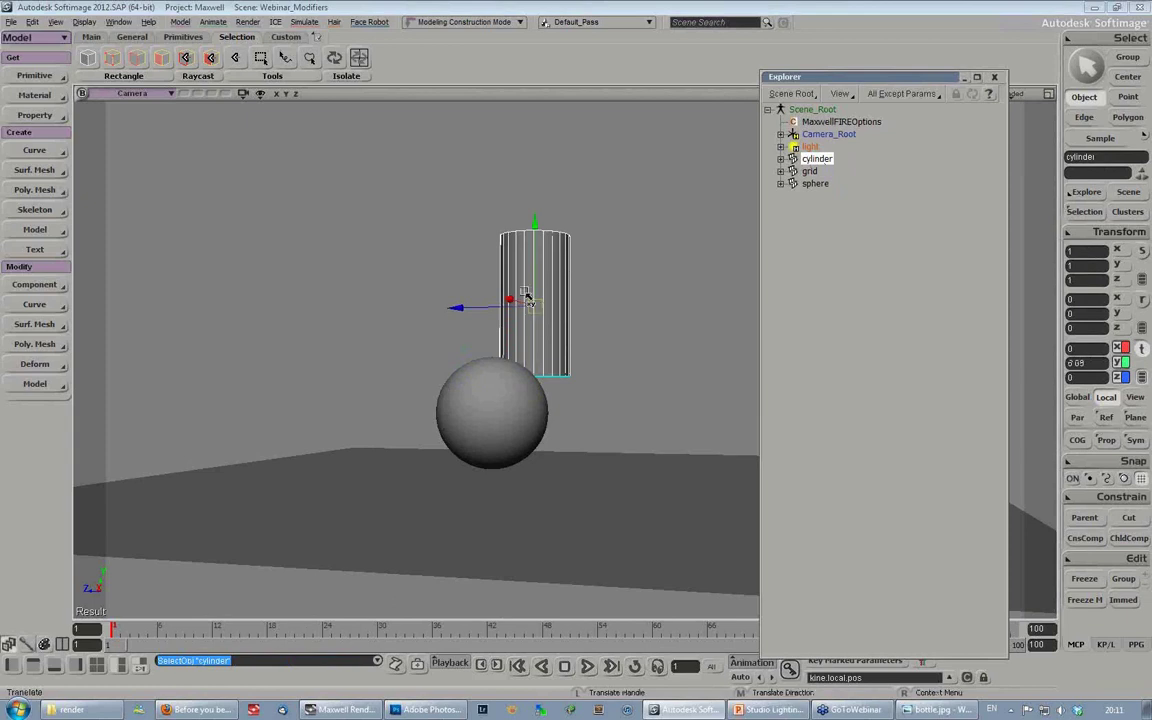
{"action": "left_click_drag", "start_coordinate": [537, 314], "coordinate": [564, 232]}
{"action": "left_click", "coordinate": [34, 75]}
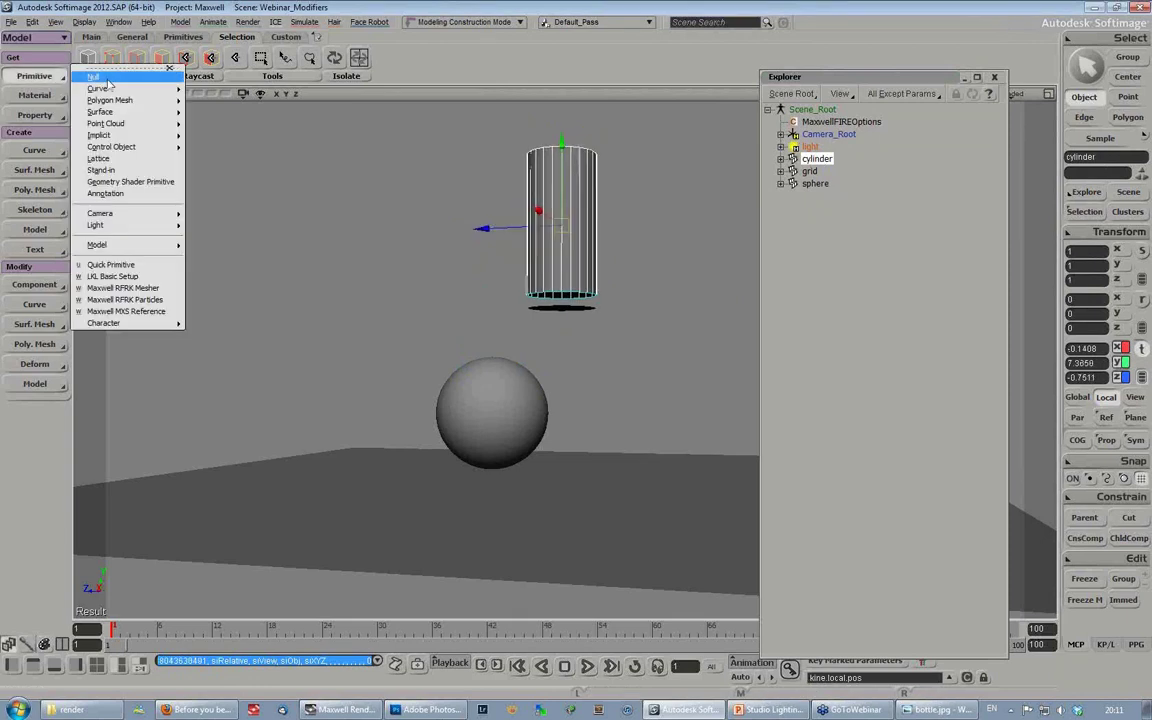
{"action": "left_click", "coordinate": [110, 80]}
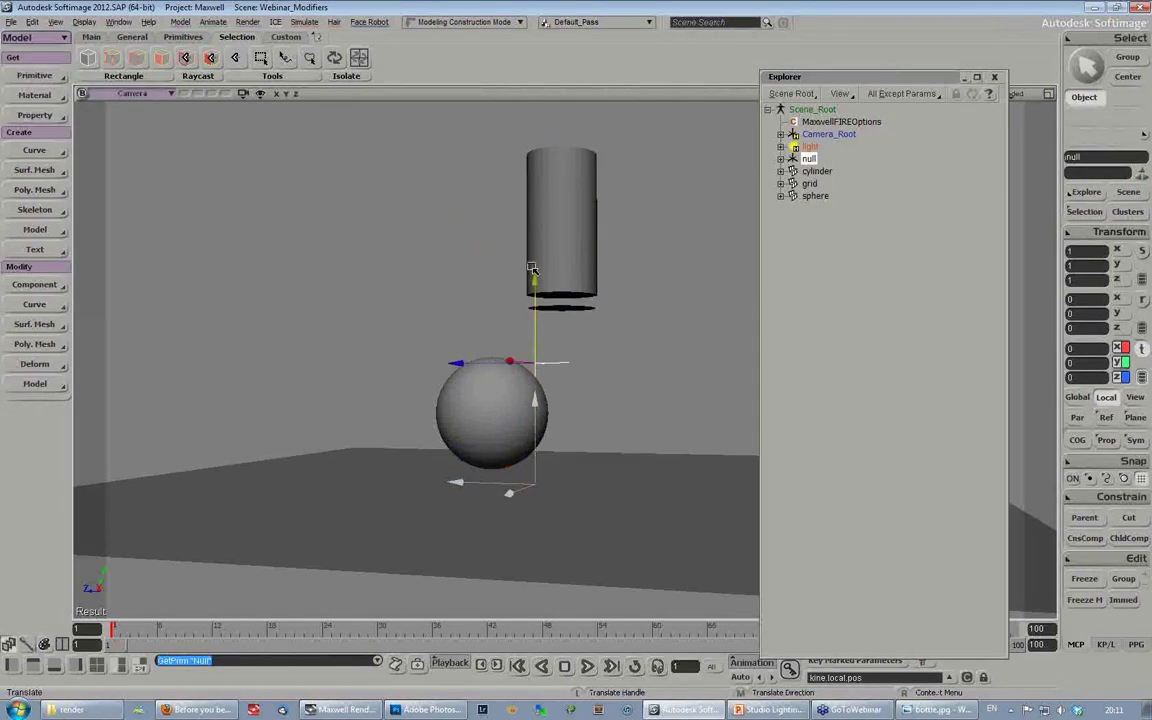
Step: Scale the null uniformly to about 1.62 and position it below the cylinder, above the sphere
{"action": "key", "text": "x"}
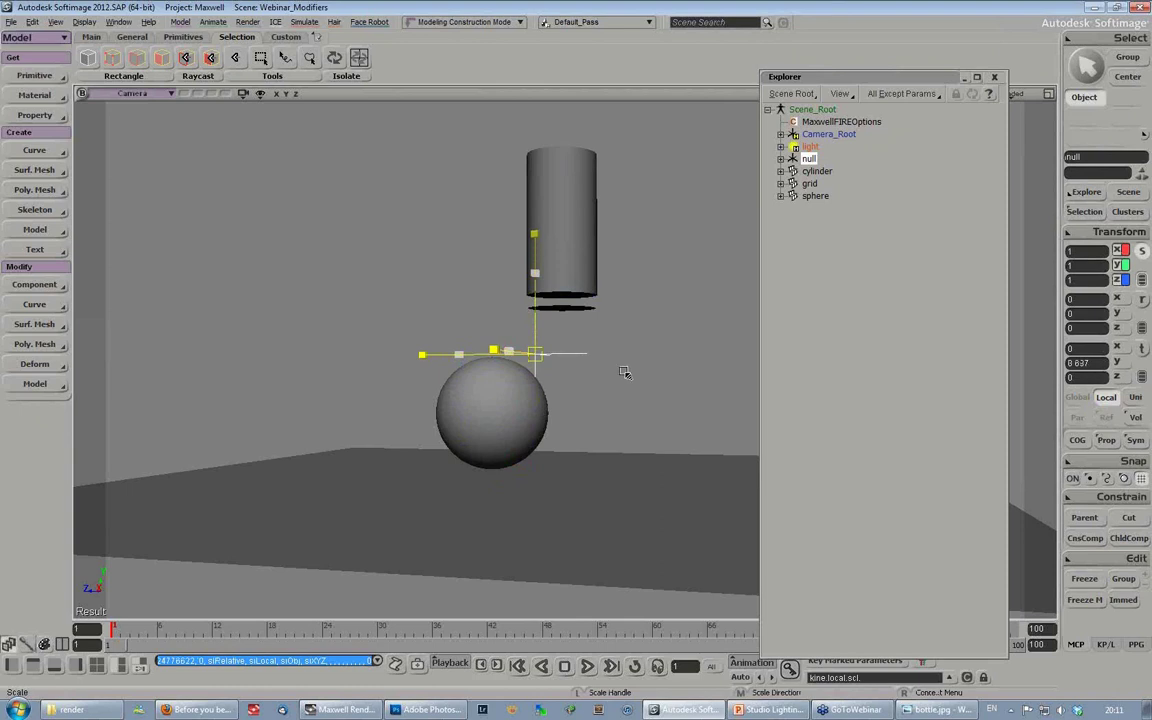
{"action": "left_click_drag", "start_coordinate": [636, 374], "coordinate": [638, 374]}
{"action": "key", "text": "v"}
{"action": "key", "text": "s"}
{"action": "left_click_drag", "start_coordinate": [617, 330], "coordinate": [620, 368]}
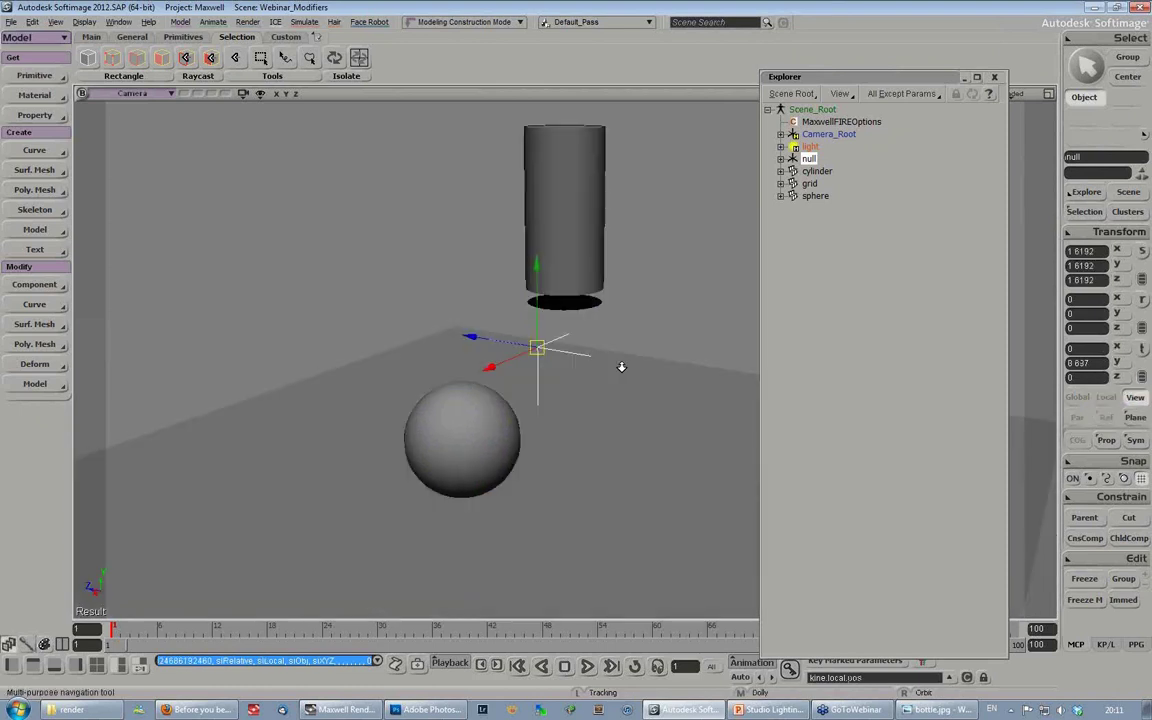
{"action": "right_click_drag", "start_coordinate": [620, 368], "coordinate": [604, 373]}
{"action": "left_click_drag", "start_coordinate": [523, 345], "coordinate": [436, 306]}
{"action": "left_click_drag", "start_coordinate": [522, 347], "coordinate": [566, 375]}
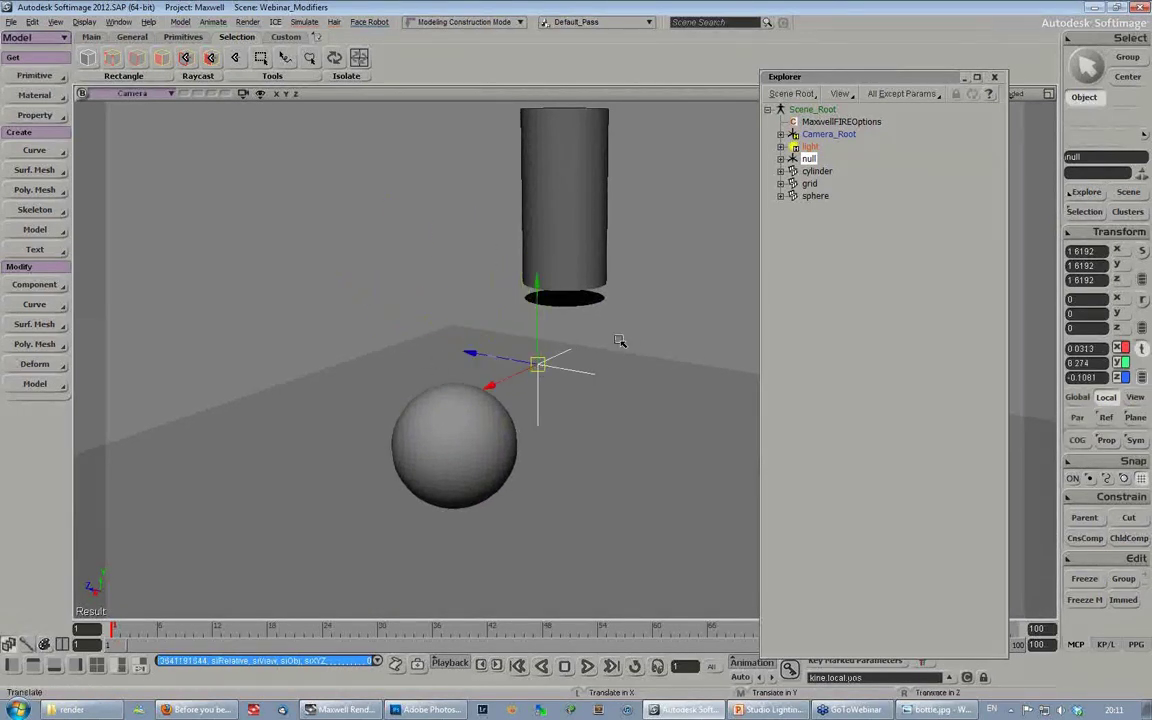
Step: Apply a Direction constraint to the cylinder with the null as target, aligned along the -Y axis
{"action": "left_click", "coordinate": [578, 175]}
{"action": "left_click", "coordinate": [1108, 498]}
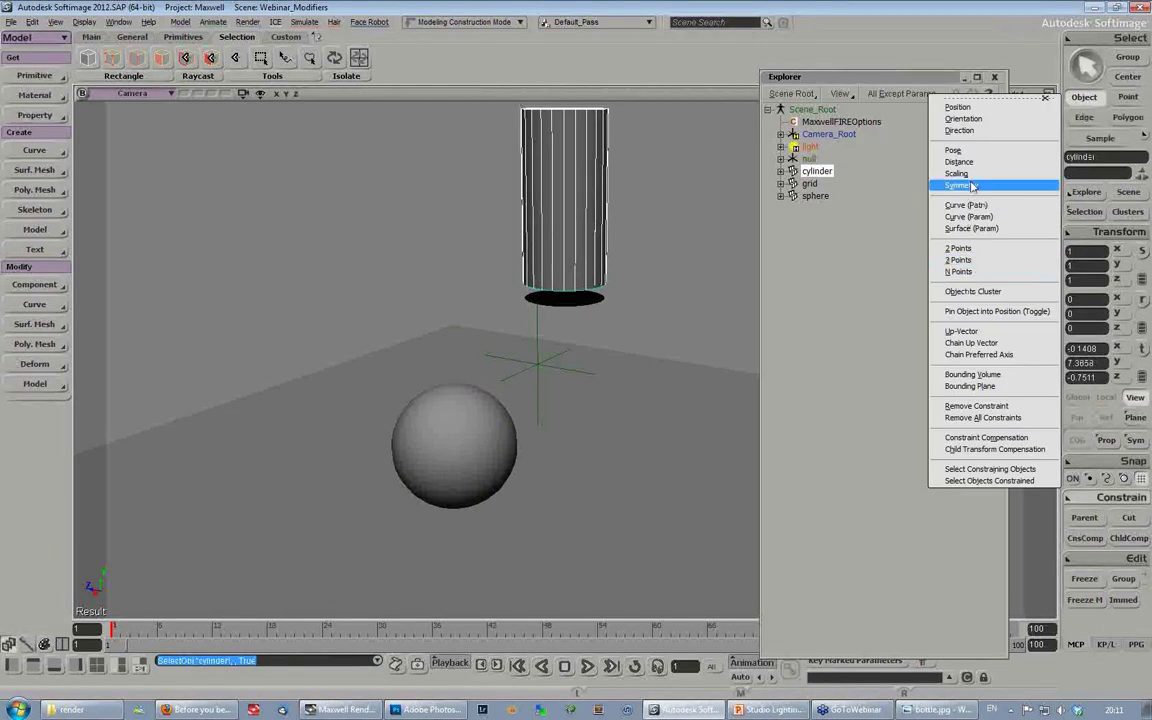
{"action": "left_click", "coordinate": [962, 131]}
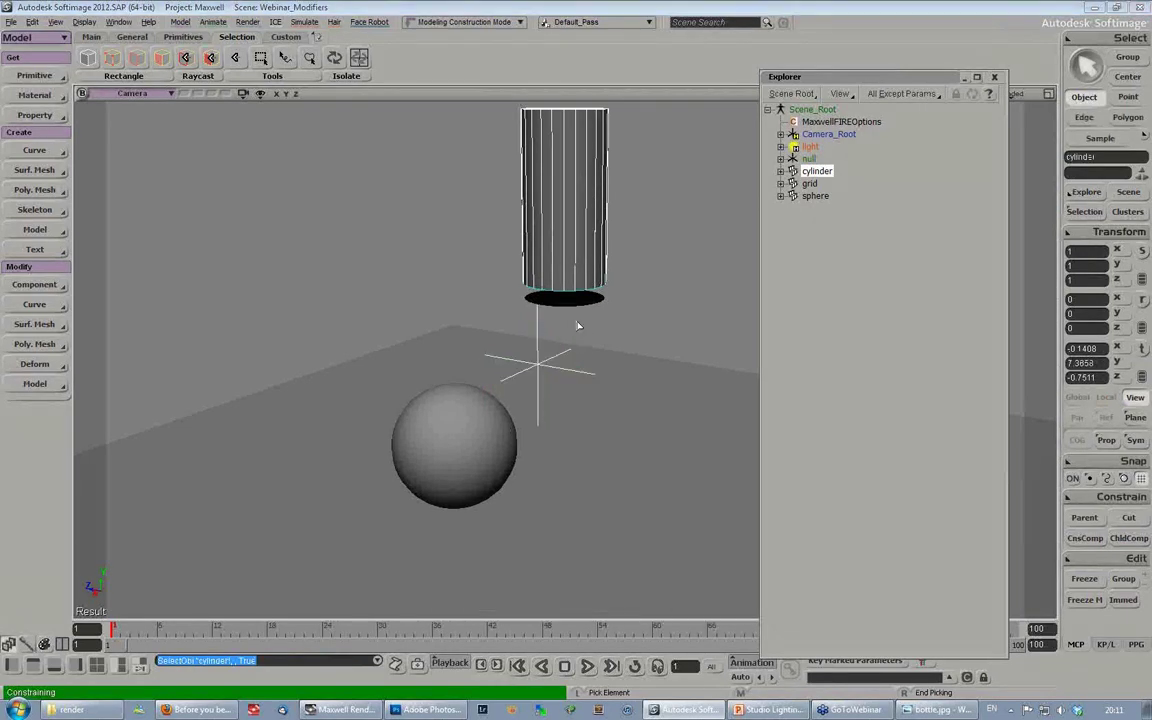
{"action": "left_click", "coordinate": [539, 340]}
{"action": "left_click", "coordinate": [1046, 207]}
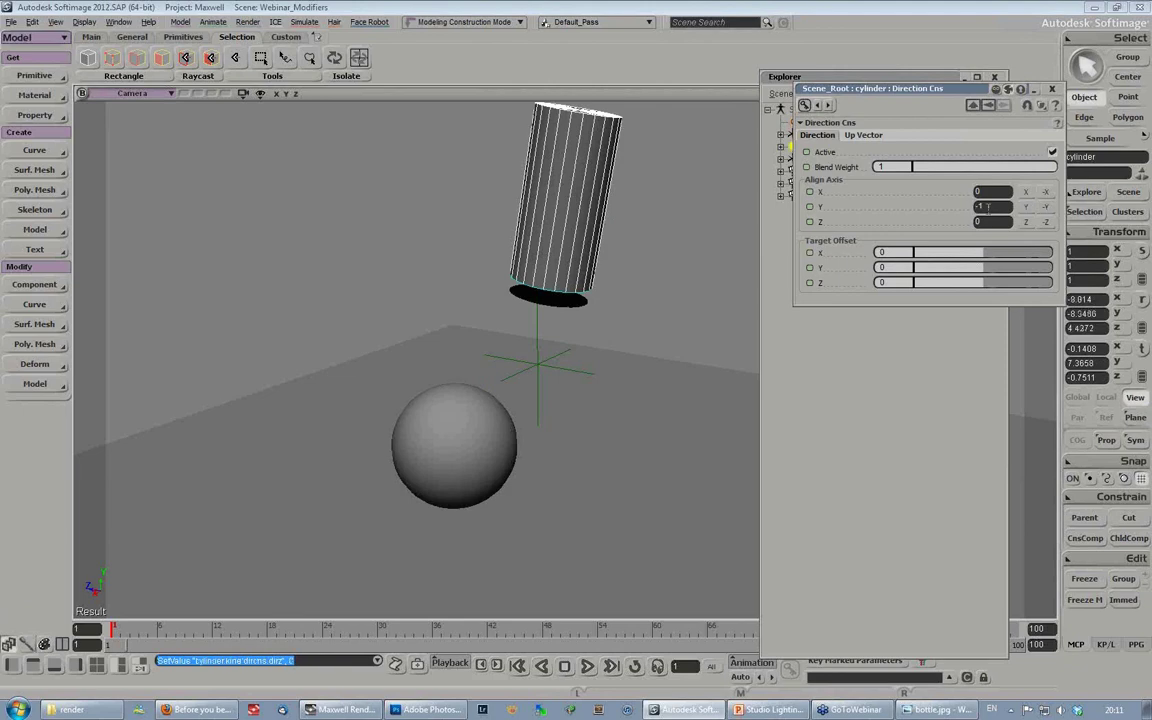
{"action": "left_click", "coordinate": [1053, 89]}
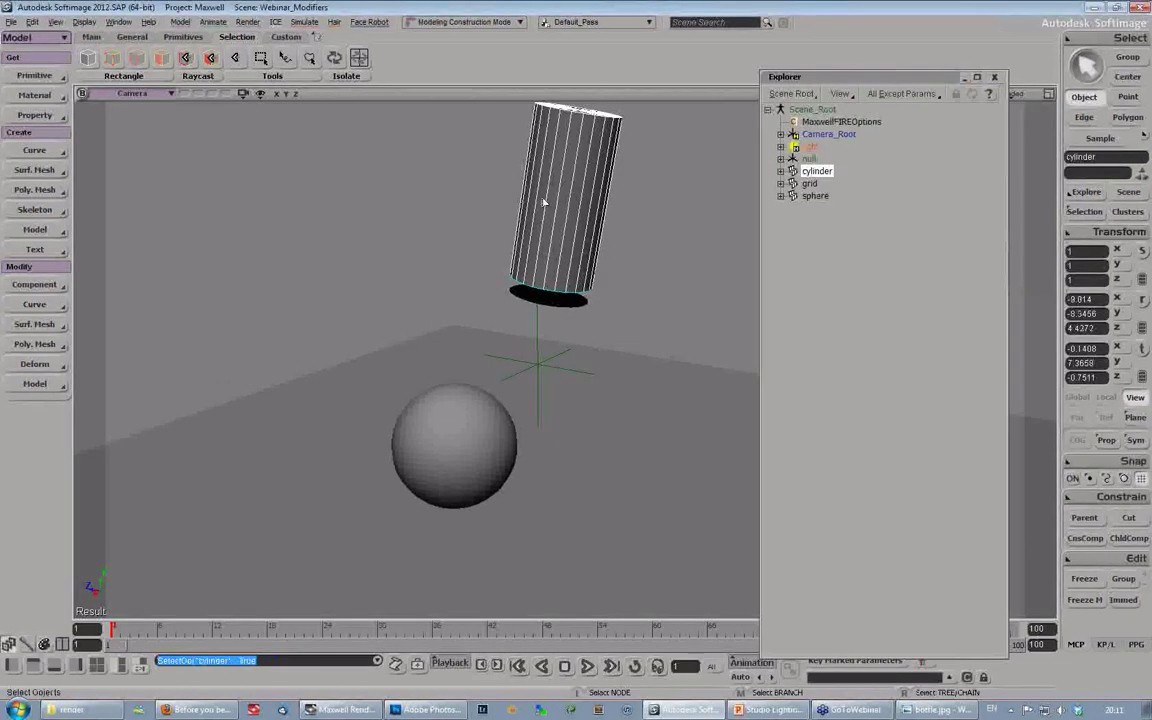
Step: Move the constrained cylinder off to the side of the sphere to test that it keeps aiming at the null
{"action": "key", "text": "v"}
{"action": "left_click_drag", "start_coordinate": [572, 196], "coordinate": [308, 208]}
{"action": "key", "text": "s"}
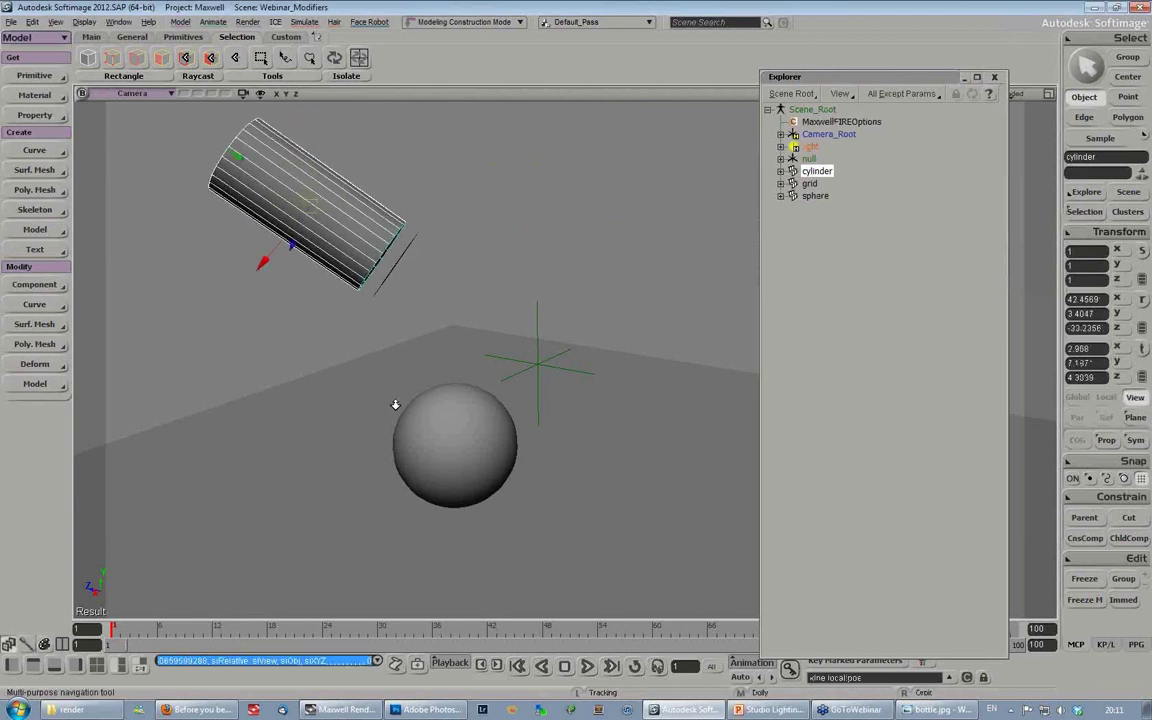
{"action": "middle_click_drag", "start_coordinate": [393, 404], "coordinate": [568, 306]}
{"action": "right_click_drag", "start_coordinate": [568, 306], "coordinate": [396, 330]}
{"action": "left_click_drag", "start_coordinate": [397, 333], "coordinate": [375, 352]}
{"action": "right_click_drag", "start_coordinate": [594, 435], "coordinate": [566, 338]}
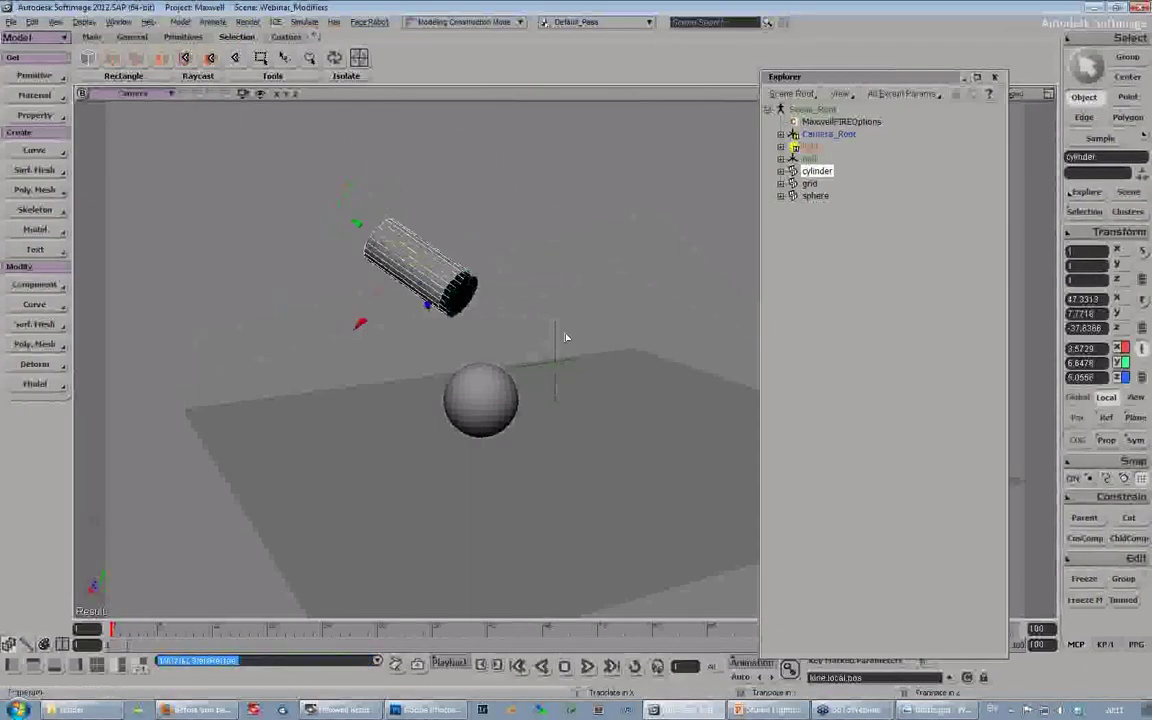
Step: Move the null onto the sphere so the cylinder aims at it
{"action": "key", "text": "space"}
{"action": "left_click", "coordinate": [556, 348]}
{"action": "key", "text": "v"}
{"action": "left_click_drag", "start_coordinate": [555, 360], "coordinate": [477, 371]}
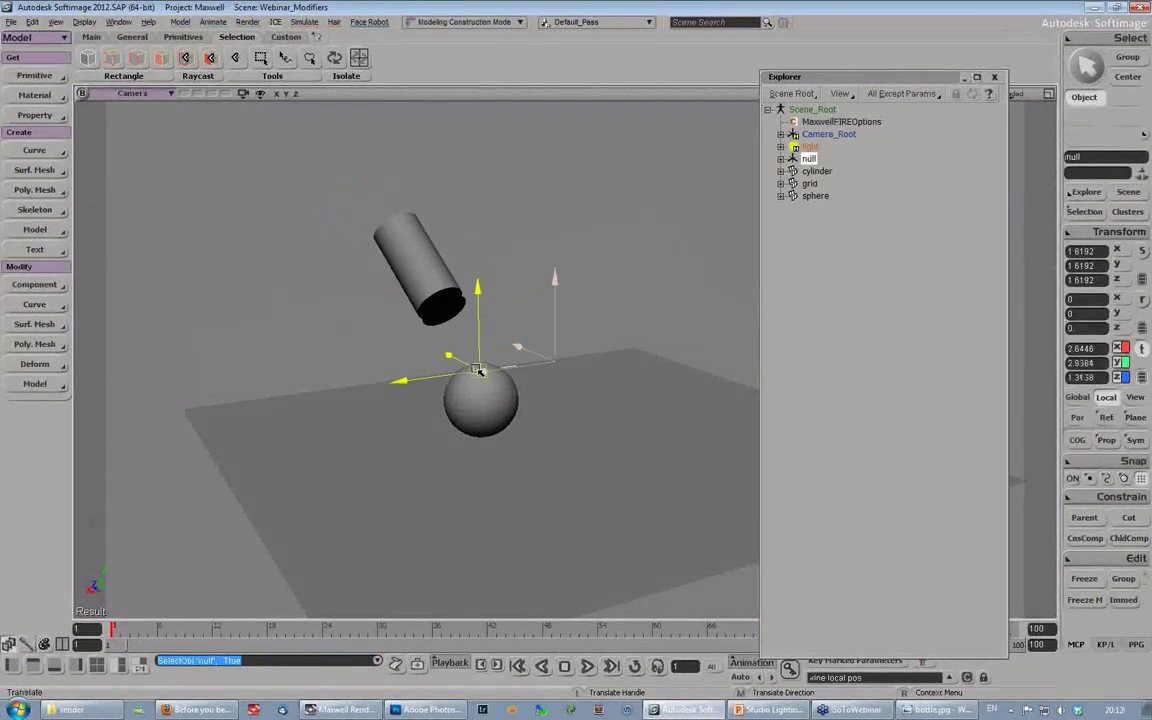
{"action": "right_click_drag", "start_coordinate": [489, 429], "coordinate": [545, 448]}
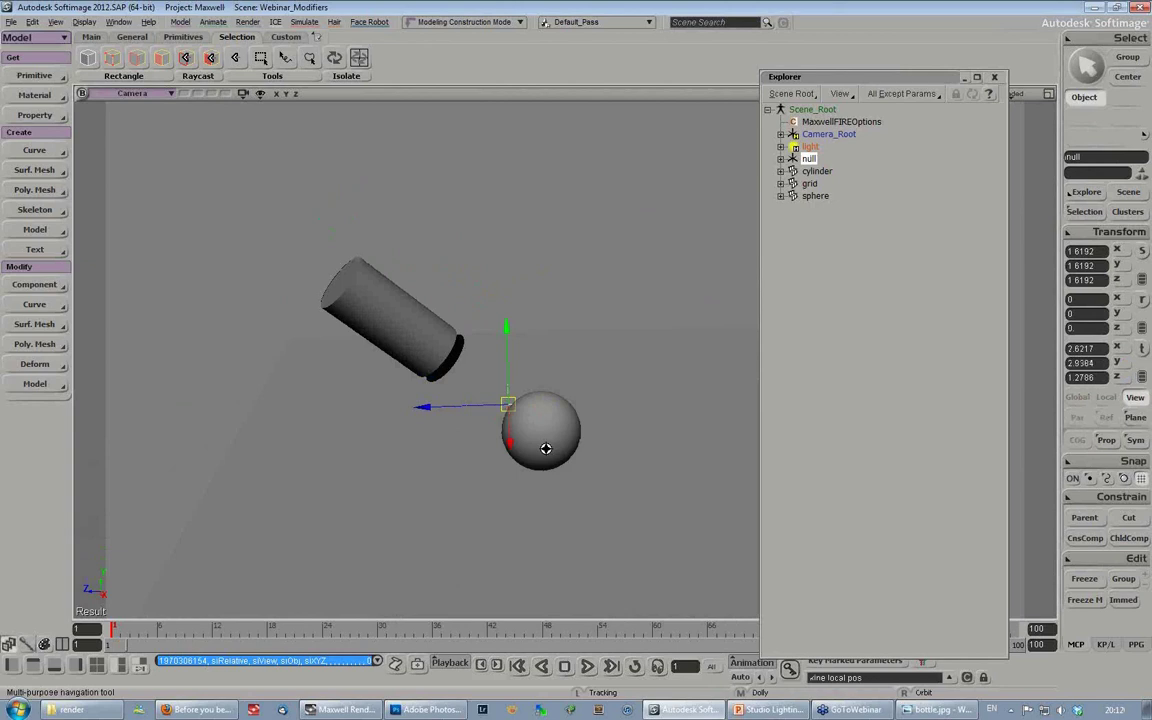
{"action": "key", "text": "v"}
{"action": "mouse_move", "coordinate": [531, 403]}
{"action": "left_mouse_down"}
{"action": "mouse_move", "coordinate": [559, 400]}
{"action": "mouse_move", "coordinate": [547, 403]}
{"action": "left_mouse_up"}
{"action": "key", "text": "s"}
{"action": "right_click_drag", "start_coordinate": [571, 456], "coordinate": [609, 509]}
{"action": "left_click_drag", "start_coordinate": [600, 453], "coordinate": [609, 465]}
Step: Move the cylinder above the sphere to about X 1.23, Y 10.84 and Z -0.22
{"action": "key", "text": "space"}
{"action": "left_click", "coordinate": [490, 463]}
{"action": "key", "text": "v"}
{"action": "left_click_drag", "start_coordinate": [509, 471], "coordinate": [573, 248]}
{"action": "key", "text": "s"}
{"action": "right_click_drag", "start_coordinate": [589, 440], "coordinate": [512, 432]}
{"action": "right_click_drag", "start_coordinate": [501, 369], "coordinate": [590, 404]}
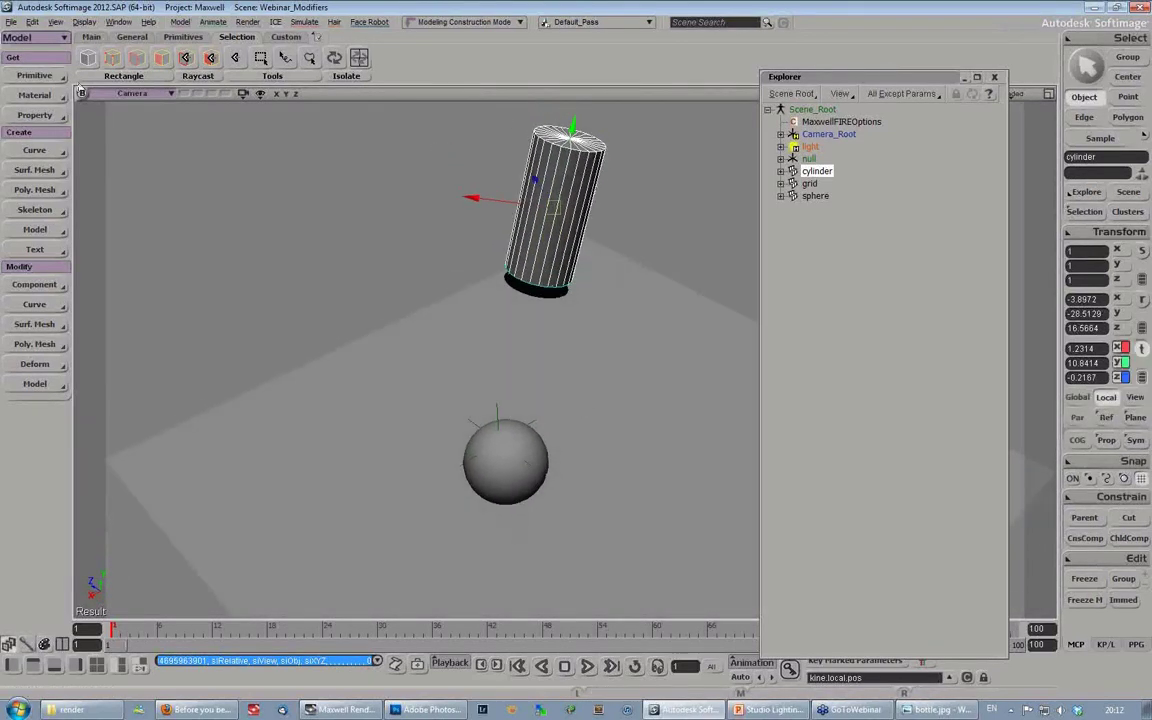
Step: Start a Maxwell FIRE preview render and move its window clear of the cylinder and sphere
{"action": "key", "text": "3"}
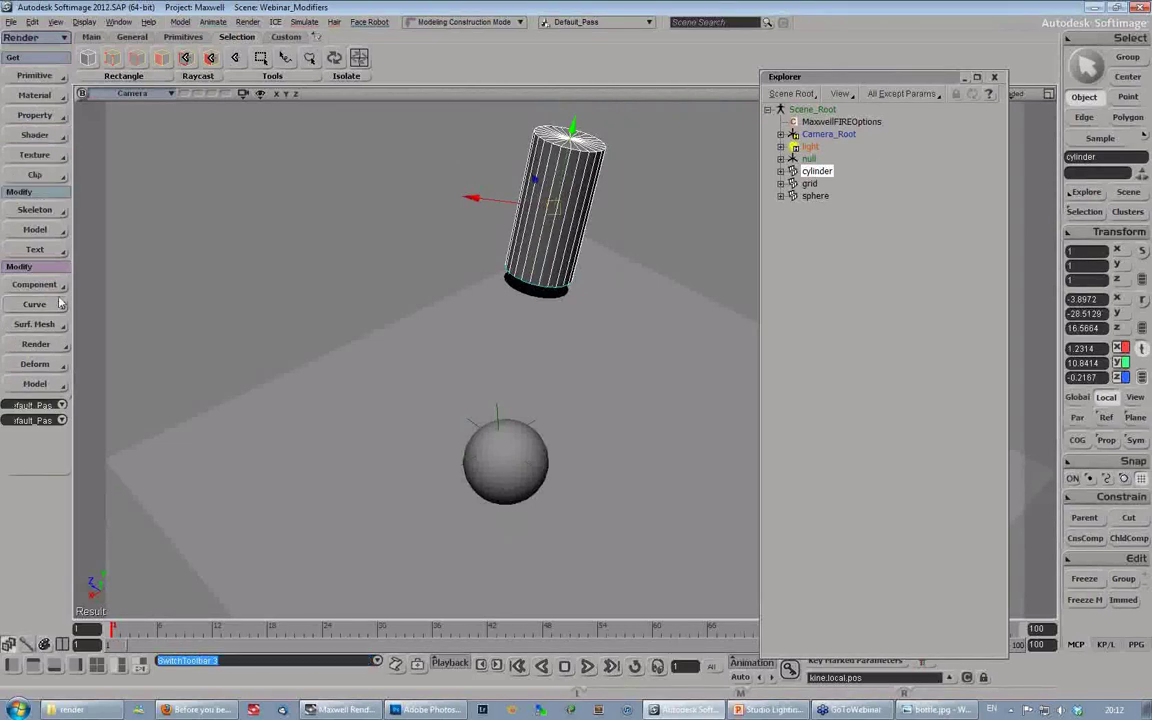
{"action": "left_click", "coordinate": [40, 325]}
{"action": "mouse_move", "coordinate": [100, 412]}
{"action": "left_click", "coordinate": [34, 344]}
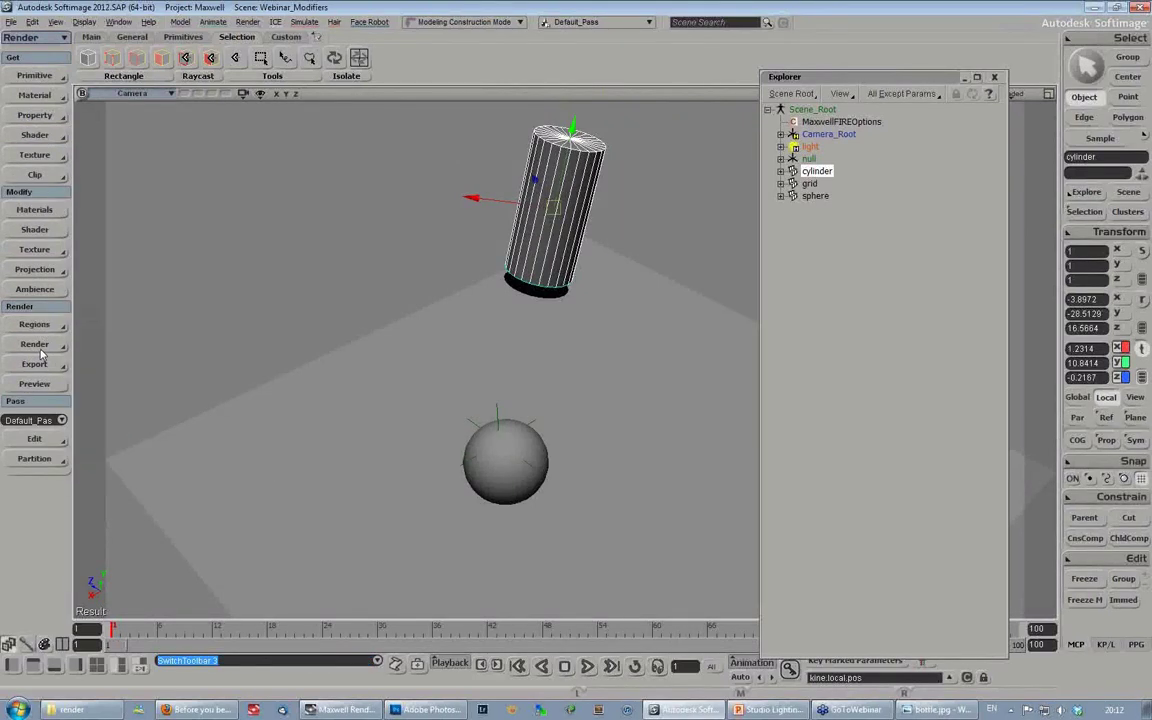
{"action": "left_click", "coordinate": [34, 344]}
{"action": "left_click", "coordinate": [112, 464]}
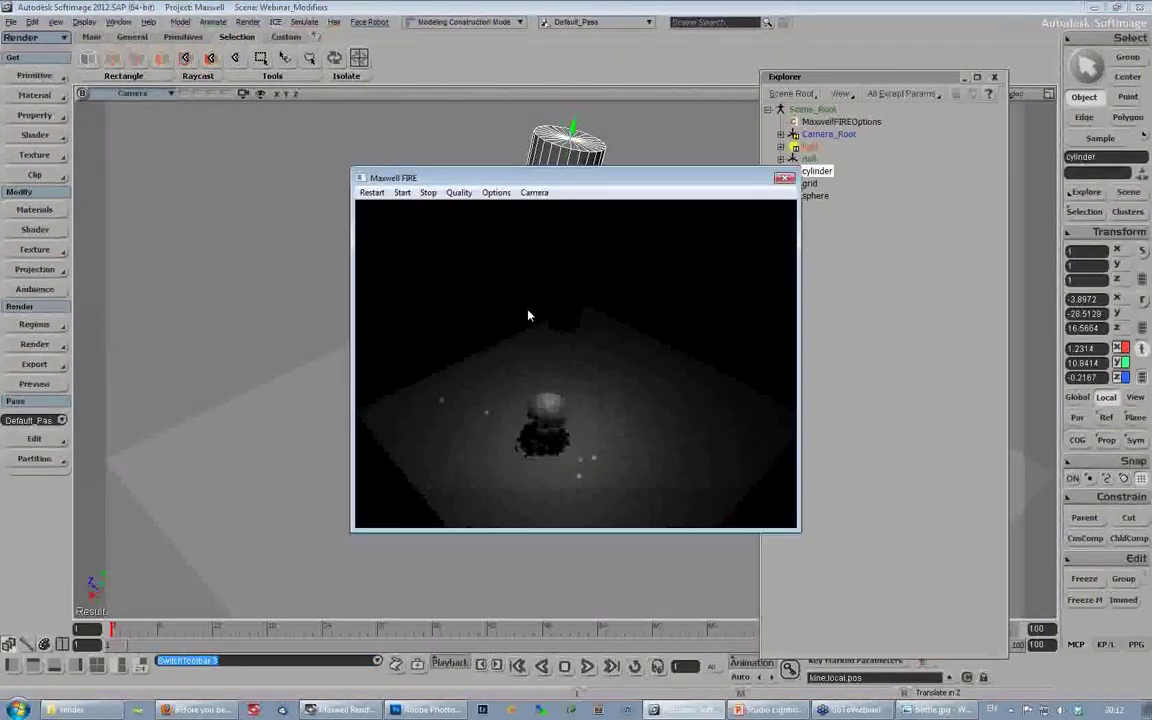
{"action": "left_click_drag", "start_coordinate": [599, 185], "coordinate": [288, 128]}
Step: Raise the emitter disc along its local Y axis to about 0.89, inside the cylinder
{"action": "key", "text": "s"}
{"action": "right_click_drag", "start_coordinate": [602, 330], "coordinate": [614, 265]}
{"action": "key", "text": "s"}
{"action": "left_click_drag", "start_coordinate": [609, 269], "coordinate": [630, 345]}
{"action": "middle_click_drag", "start_coordinate": [656, 309], "coordinate": [658, 337]}
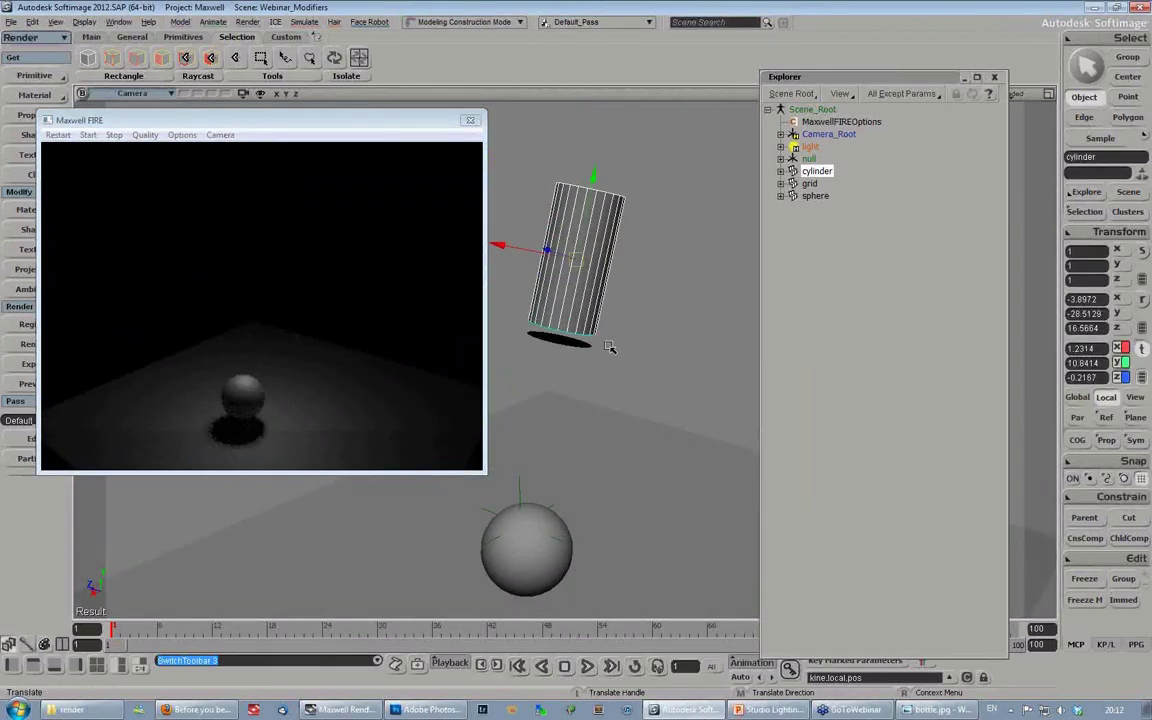
{"action": "key", "text": "space"}
{"action": "left_click", "coordinate": [561, 341]}
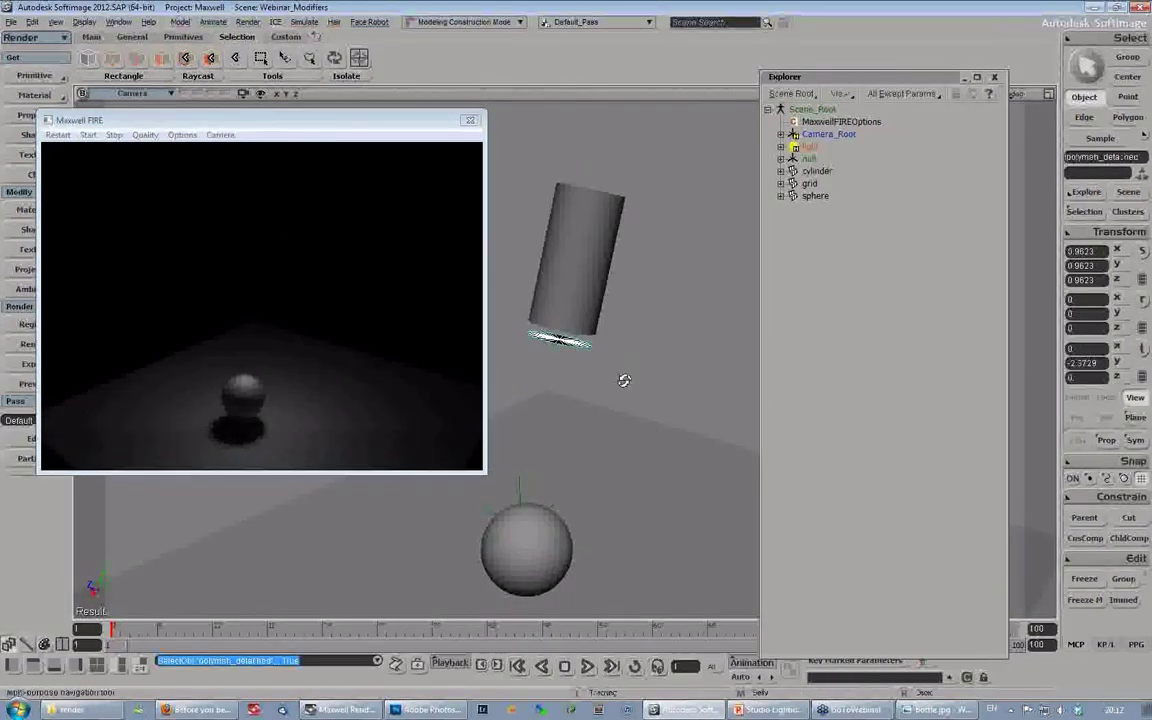
{"action": "mouse_move", "coordinate": [623, 382]}
{"action": "middle_mouse_down"}
{"action": "mouse_move", "coordinate": [617, 424]}
{"action": "mouse_move", "coordinate": [622, 404]}
{"action": "middle_mouse_up"}
{"action": "key", "text": "v"}
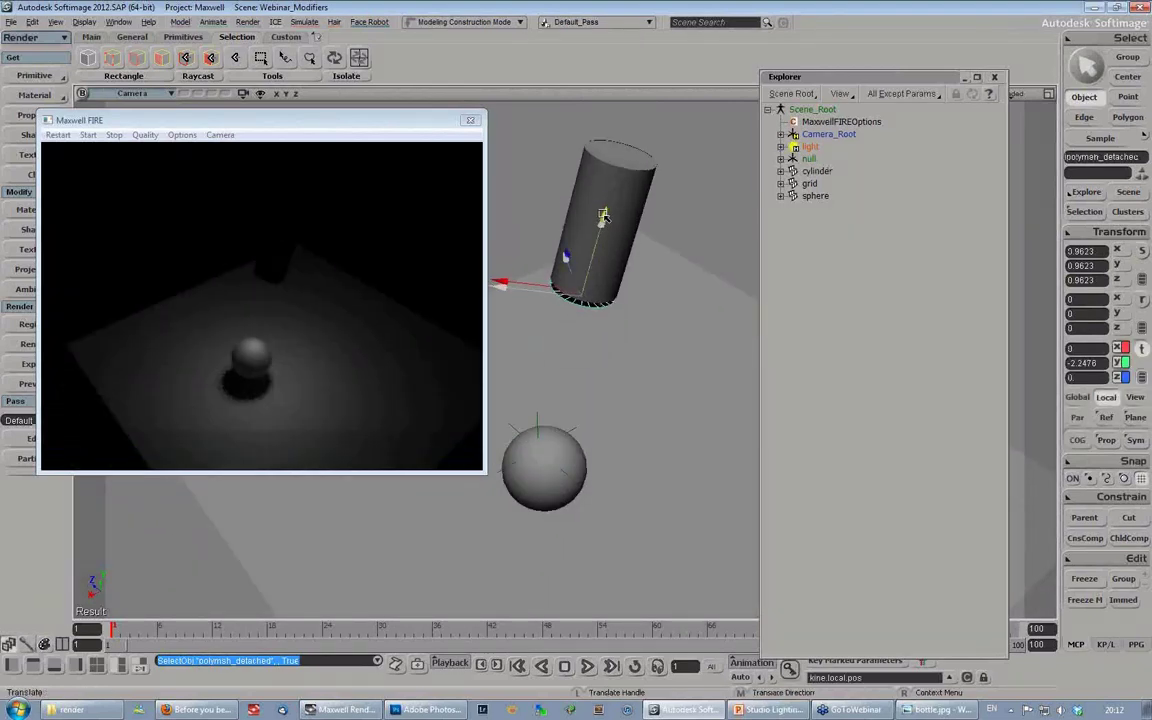
{"action": "left_click_drag", "start_coordinate": [625, 170], "coordinate": [624, 180]}
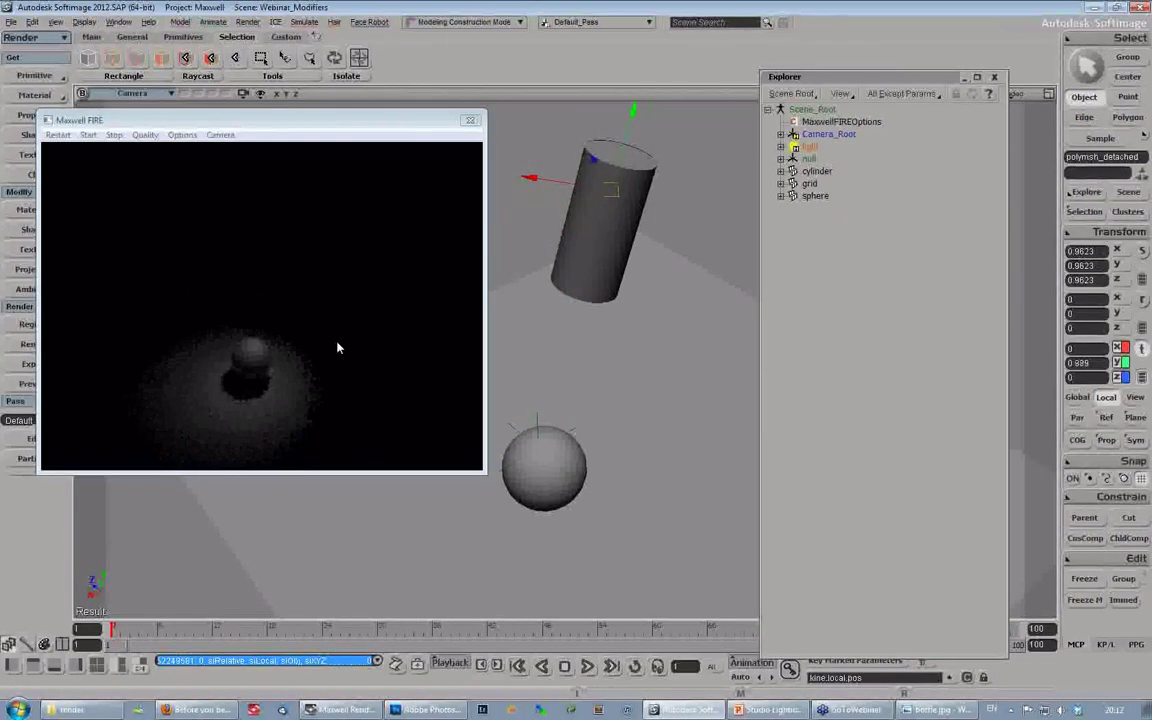
Step: Move the cylinder to the side of the sphere at about X -1.11 and Z -4.79 for raking light
{"action": "key", "text": "s"}
{"action": "right_click_drag", "start_coordinate": [614, 342], "coordinate": [489, 373]}
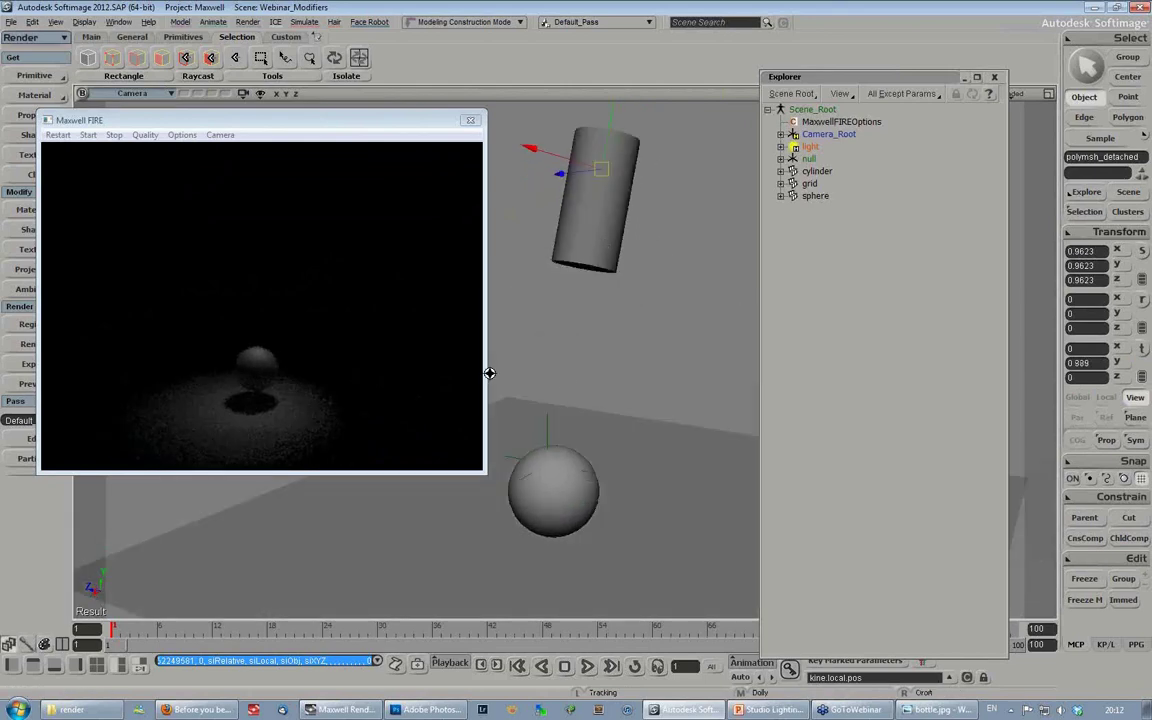
{"action": "right_click_drag", "start_coordinate": [639, 383], "coordinate": [666, 373]}
{"action": "middle_click_drag", "start_coordinate": [666, 373], "coordinate": [619, 201]}
{"action": "key", "text": "space"}
{"action": "left_click", "coordinate": [619, 201]}
{"action": "key", "text": "v"}
{"action": "left_click_drag", "start_coordinate": [590, 197], "coordinate": [774, 386]}
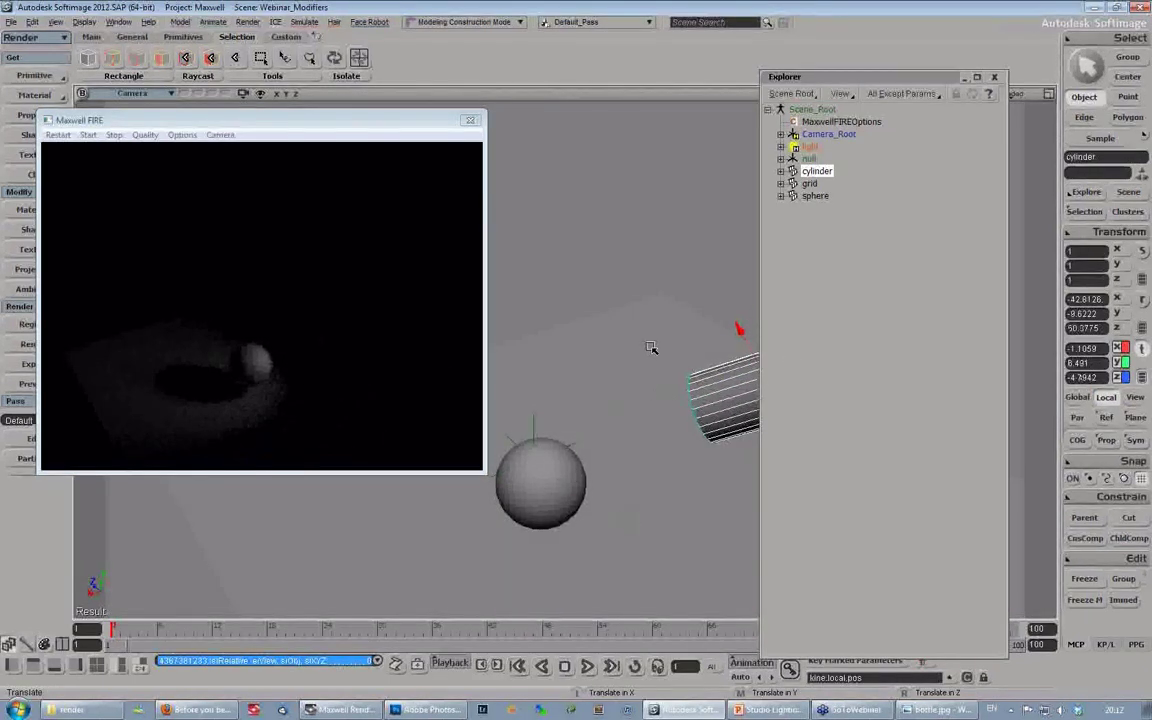
Step: Raise the cylinder and bring it closer to the sphere, at about X -1.64 and Z -2.60
{"action": "key", "text": "s"}
{"action": "mouse_move", "coordinate": [630, 331]}
{"action": "right_mouse_down"}
{"action": "mouse_move", "coordinate": [646, 348]}
{"action": "mouse_move", "coordinate": [640, 334]}
{"action": "right_mouse_up"}
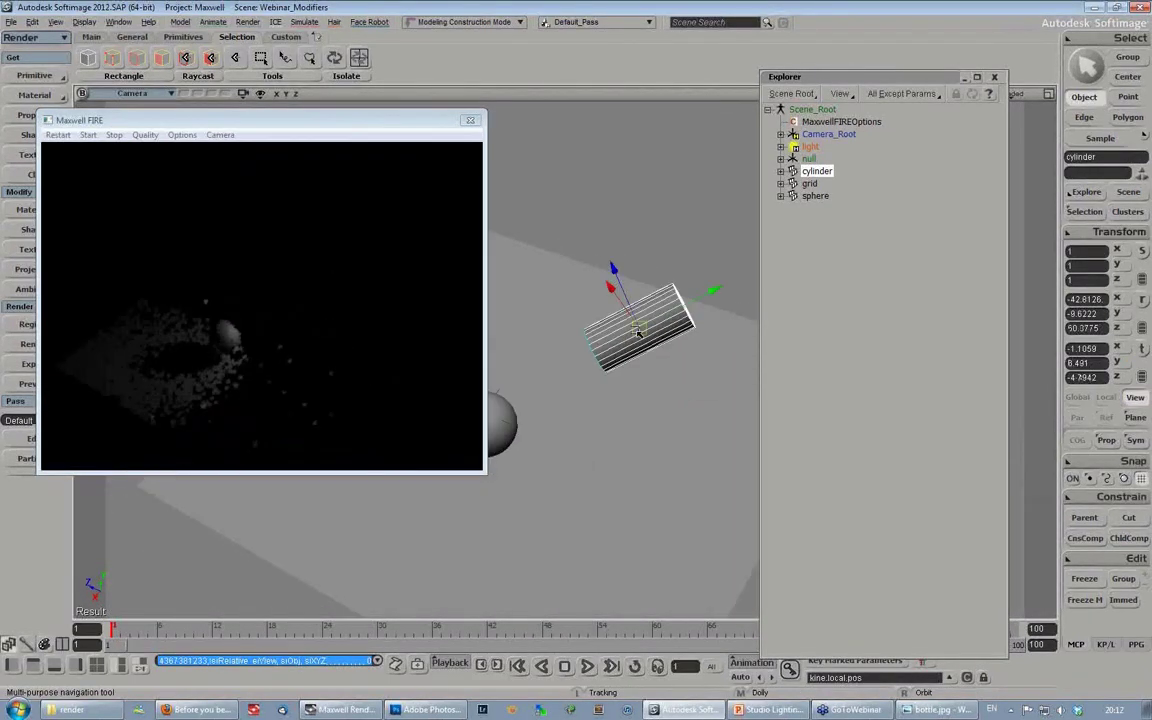
{"action": "key", "text": "v"}
{"action": "left_click_drag", "start_coordinate": [654, 341], "coordinate": [604, 272]}
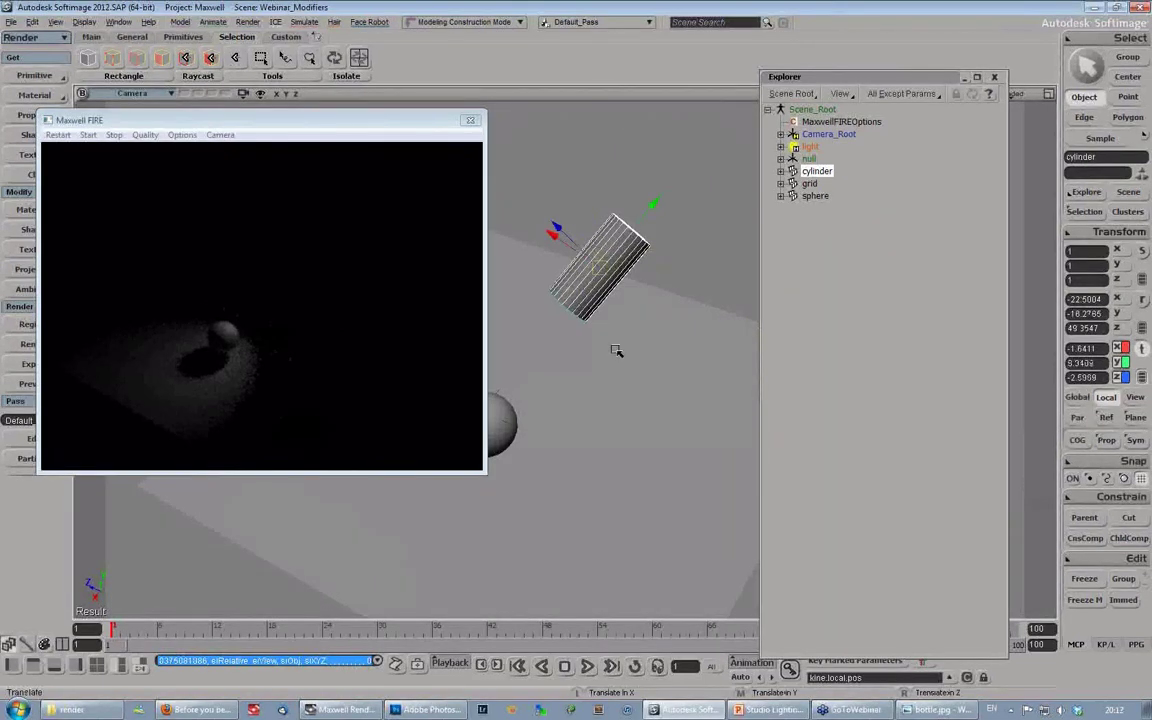
{"action": "key", "text": "s"}
{"action": "left_click_drag", "start_coordinate": [597, 365], "coordinate": [623, 352]}
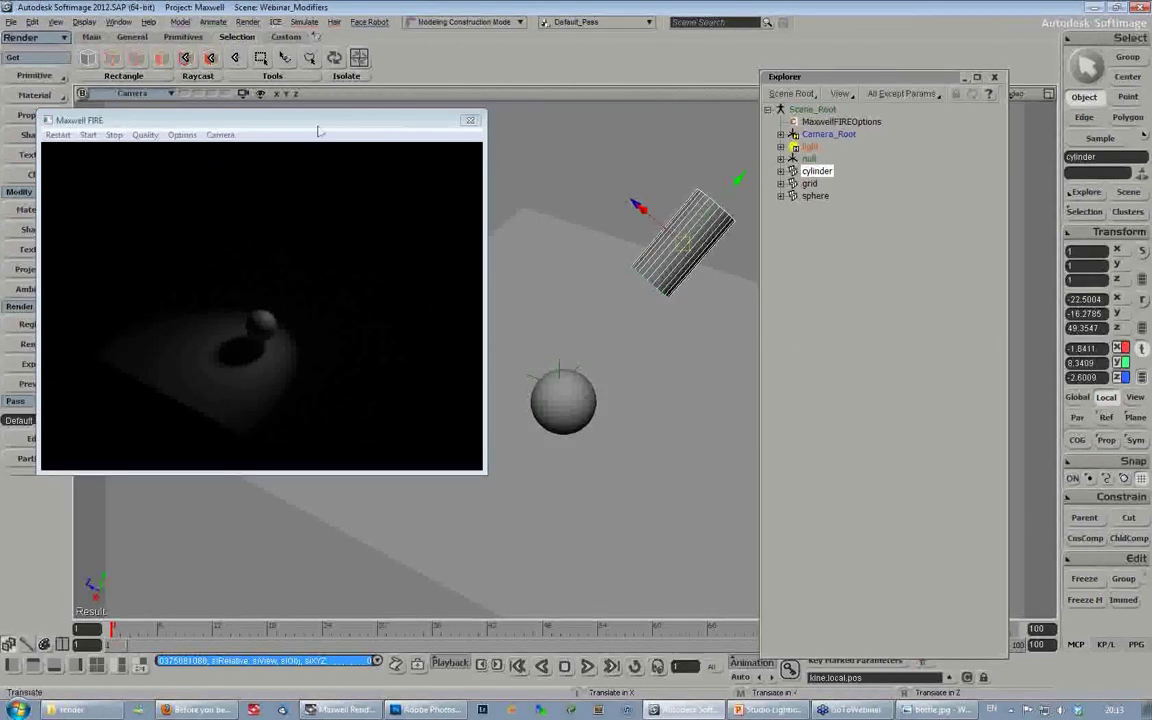
Step: Lower the cylinder to about X -0.94, Y 7.25 and Z -3.25 and shift the Maxwell FIRE window away from it
{"action": "left_click_drag", "start_coordinate": [315, 123], "coordinate": [334, 122]}
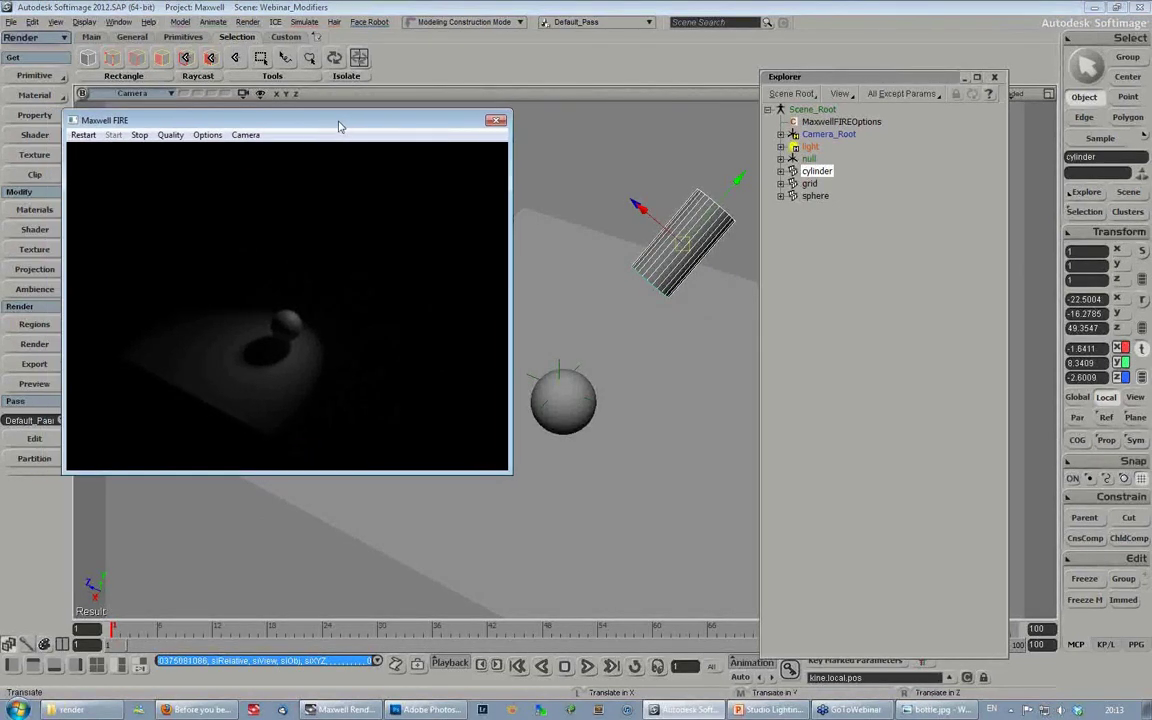
{"action": "mouse_move", "coordinate": [690, 255]}
{"action": "left_mouse_down"}
{"action": "mouse_move", "coordinate": [617, 244]}
{"action": "mouse_move", "coordinate": [656, 206]}
{"action": "mouse_move", "coordinate": [694, 321]}
{"action": "mouse_move", "coordinate": [669, 238]}
{"action": "mouse_move", "coordinate": [691, 284]}
{"action": "mouse_move", "coordinate": [695, 275]}
{"action": "left_mouse_up"}
{"action": "left_click_drag", "start_coordinate": [363, 121], "coordinate": [324, 84]}
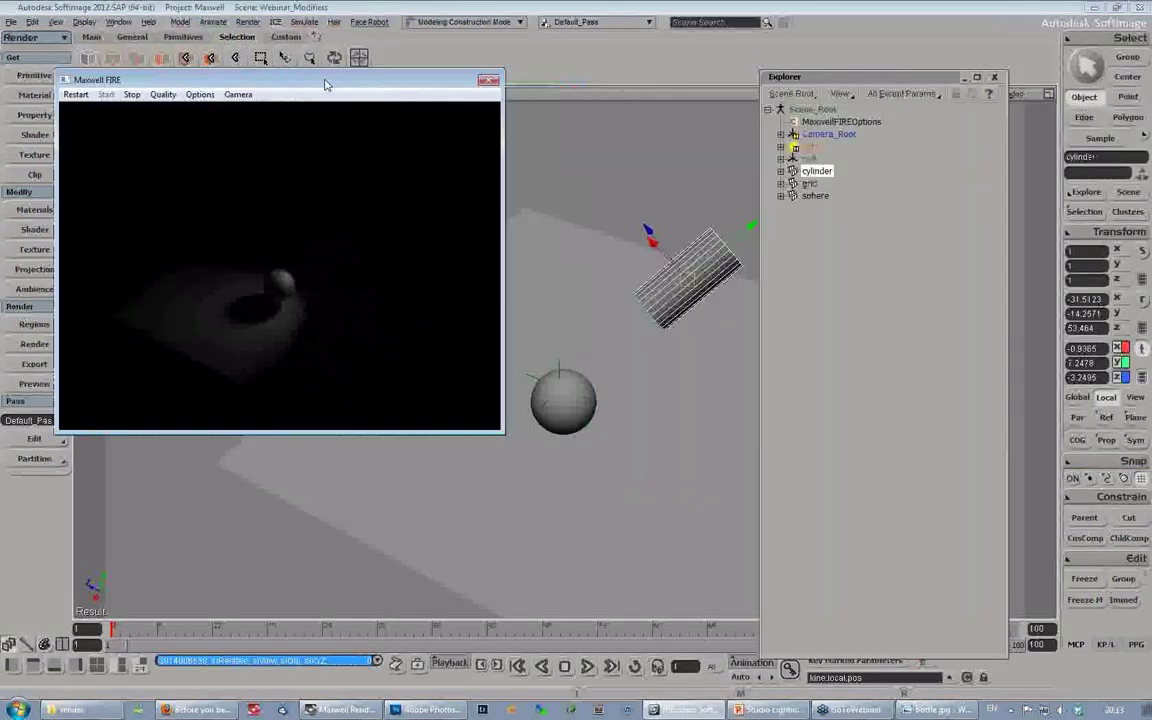
Step: Switch to the Studio Lighting presentation in PowerPoint
{"action": "left_click", "coordinate": [717, 711]}
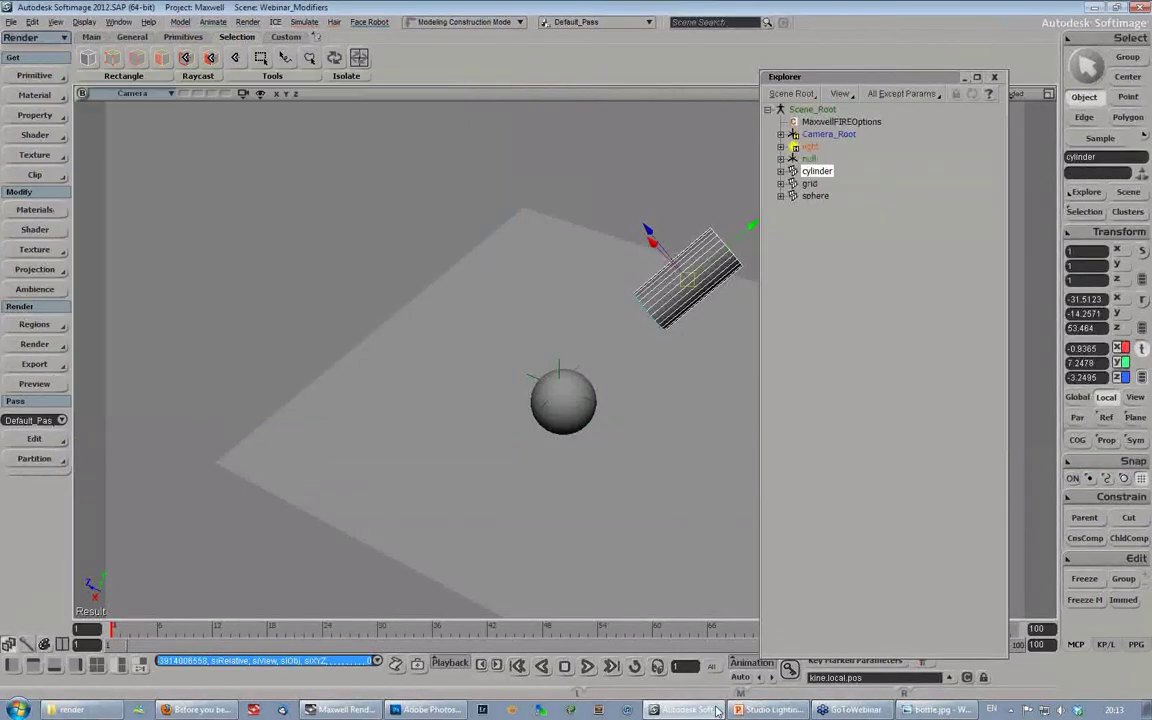
{"action": "left_click", "coordinate": [768, 710]}
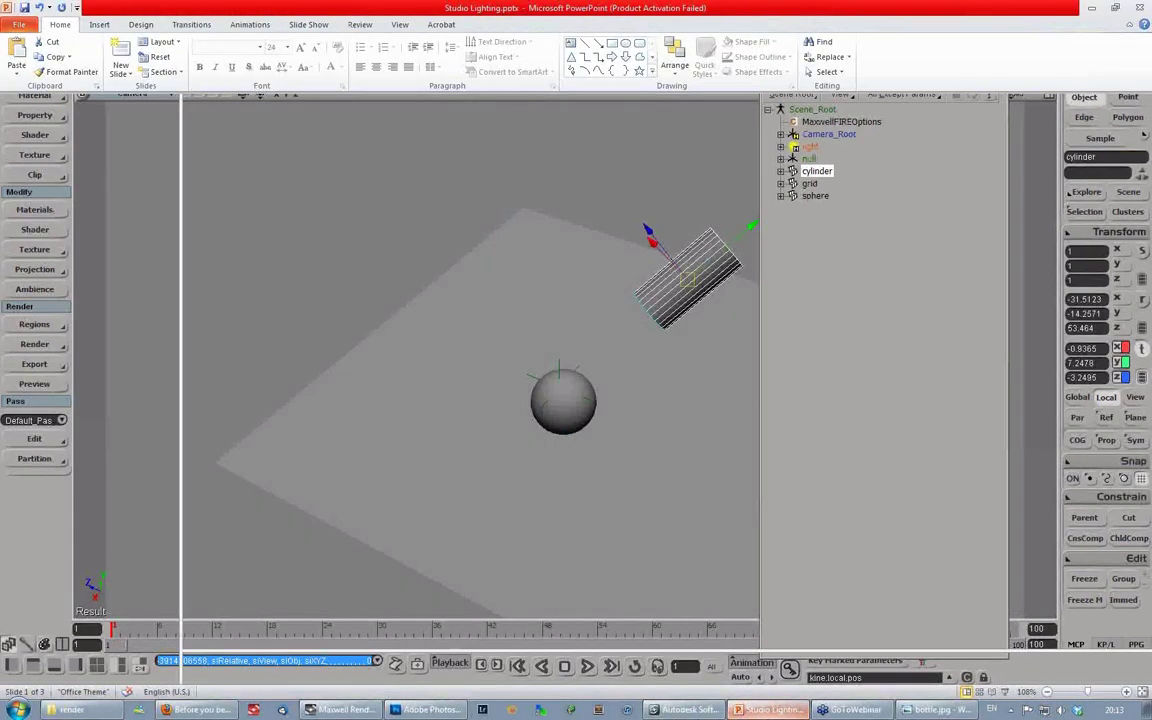
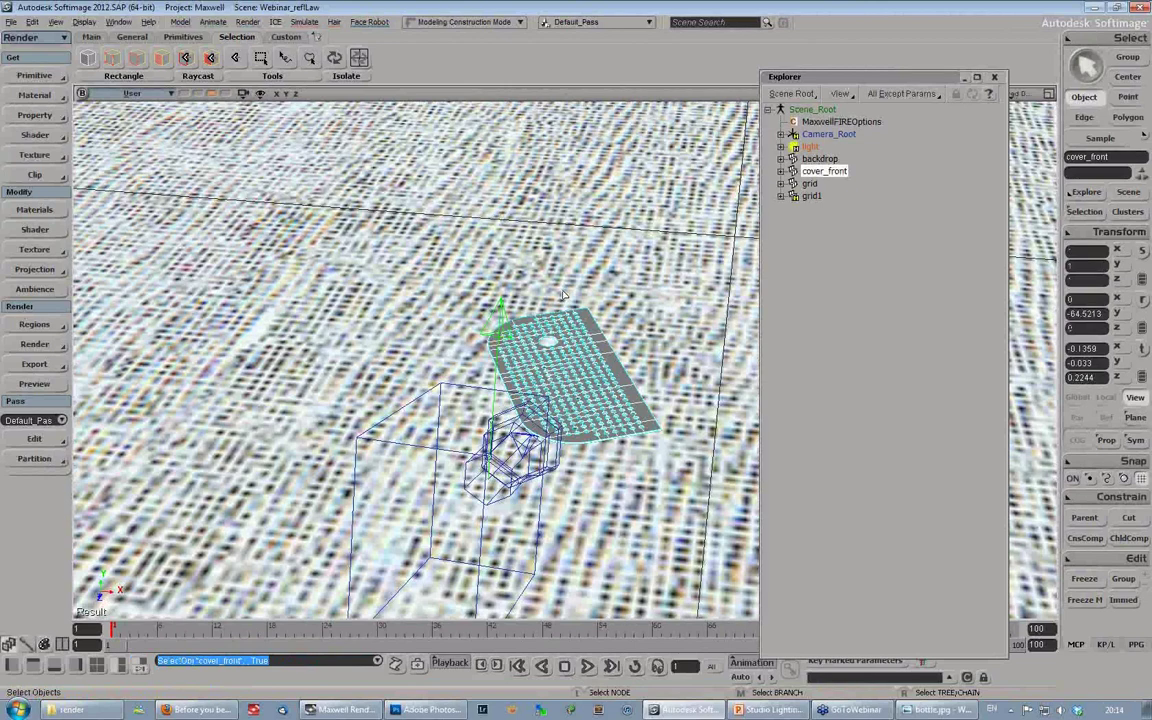
Step: Move the Maxwell FIRE preview of the perforated cover away from the emitter grid and collapse the Explorer
{"action": "key", "text": "s"}
{"action": "right_click_drag", "start_coordinate": [563, 295], "coordinate": [603, 343]}
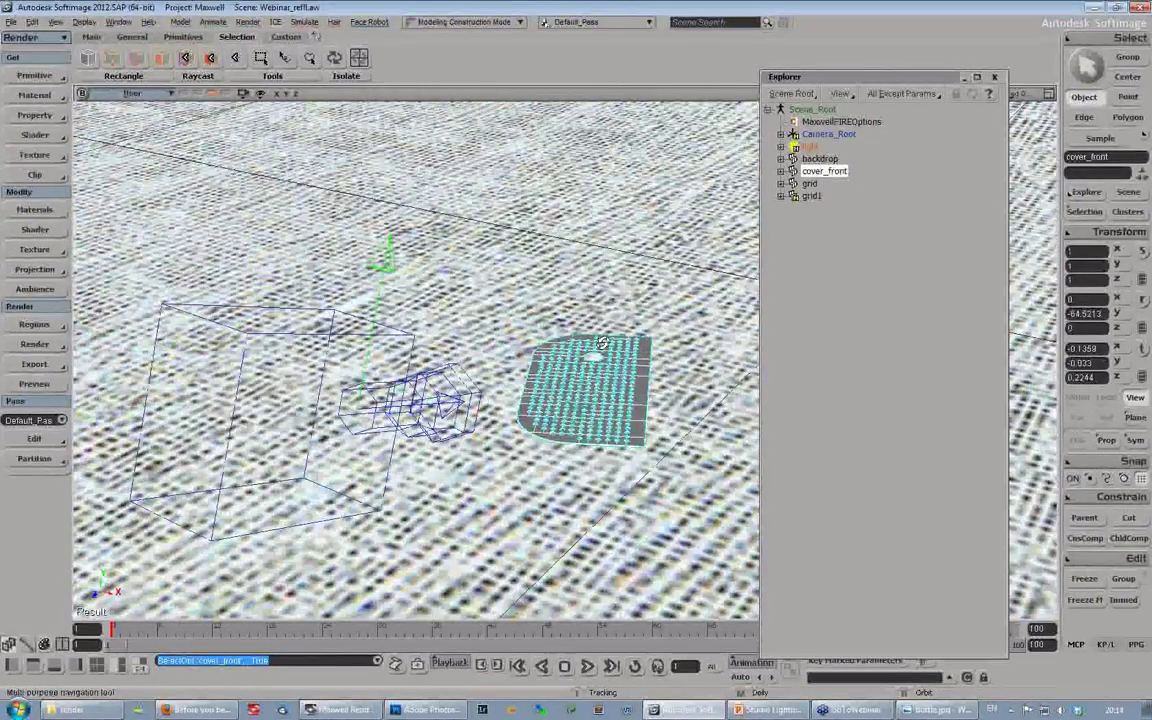
{"action": "middle_click_drag", "start_coordinate": [603, 343], "coordinate": [654, 242]}
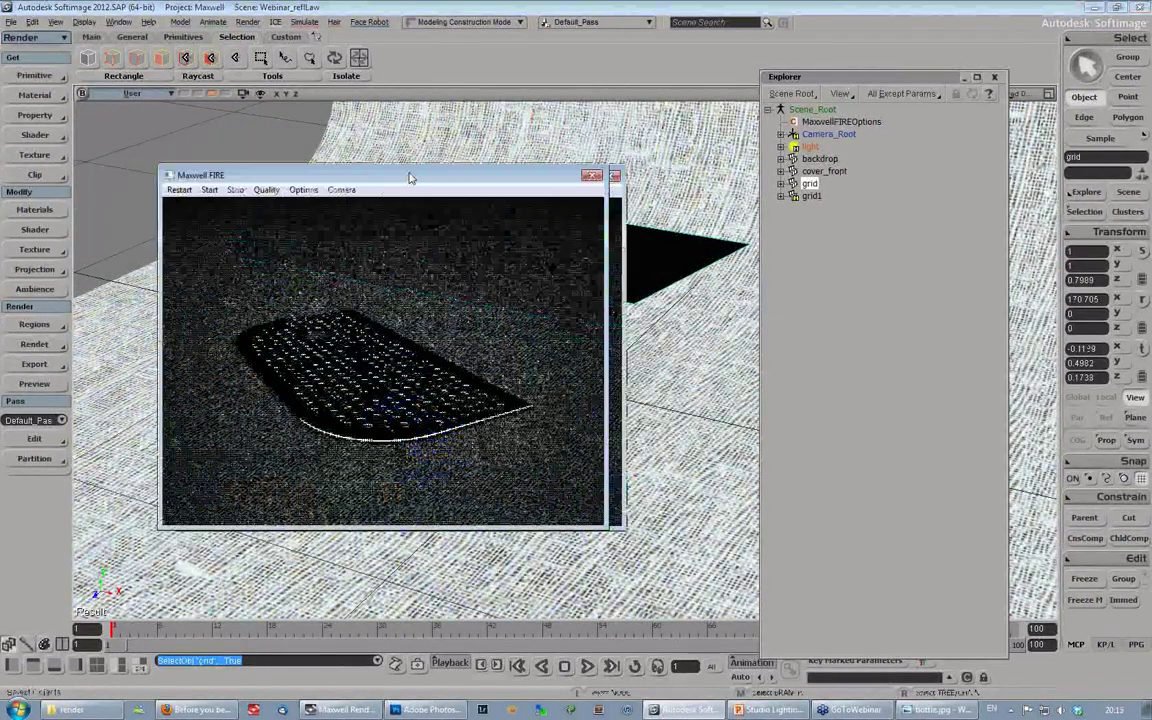
{"action": "left_click_drag", "start_coordinate": [411, 177], "coordinate": [265, 81]}
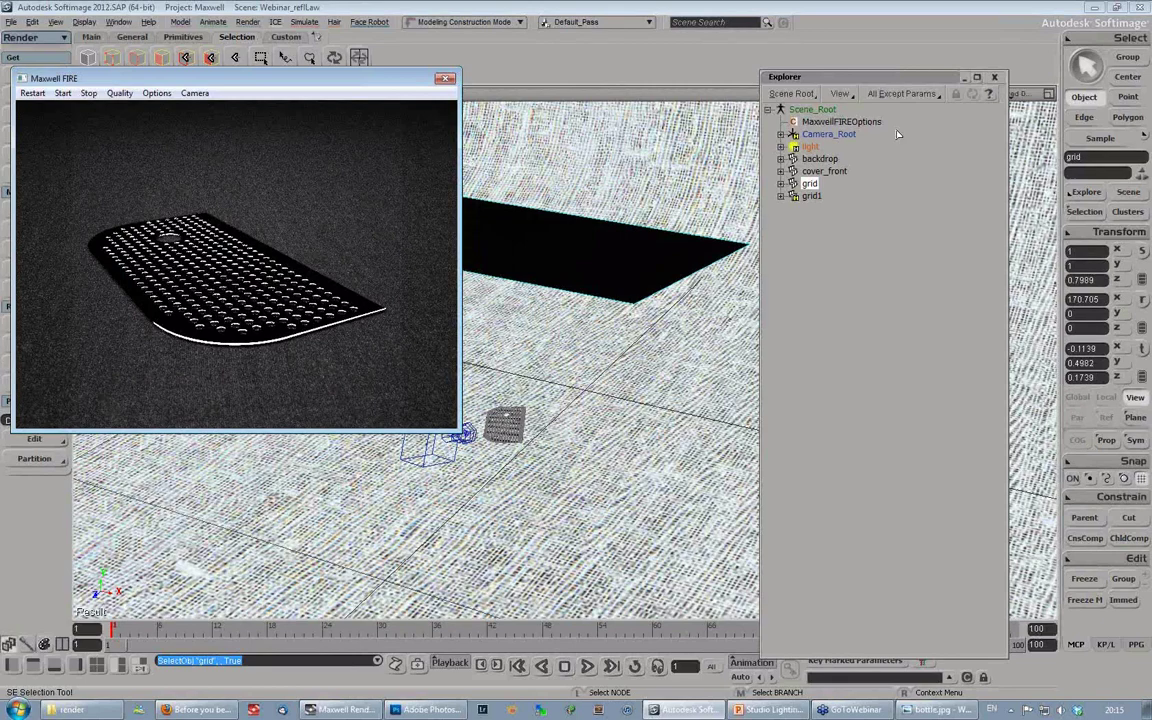
{"action": "double_click", "coordinate": [899, 77]}
Step: Examine the emitter grid's angle to the camera and perforated cover, comparing it with the law of reflection slide in PowerPoint
{"action": "key", "text": "s"}
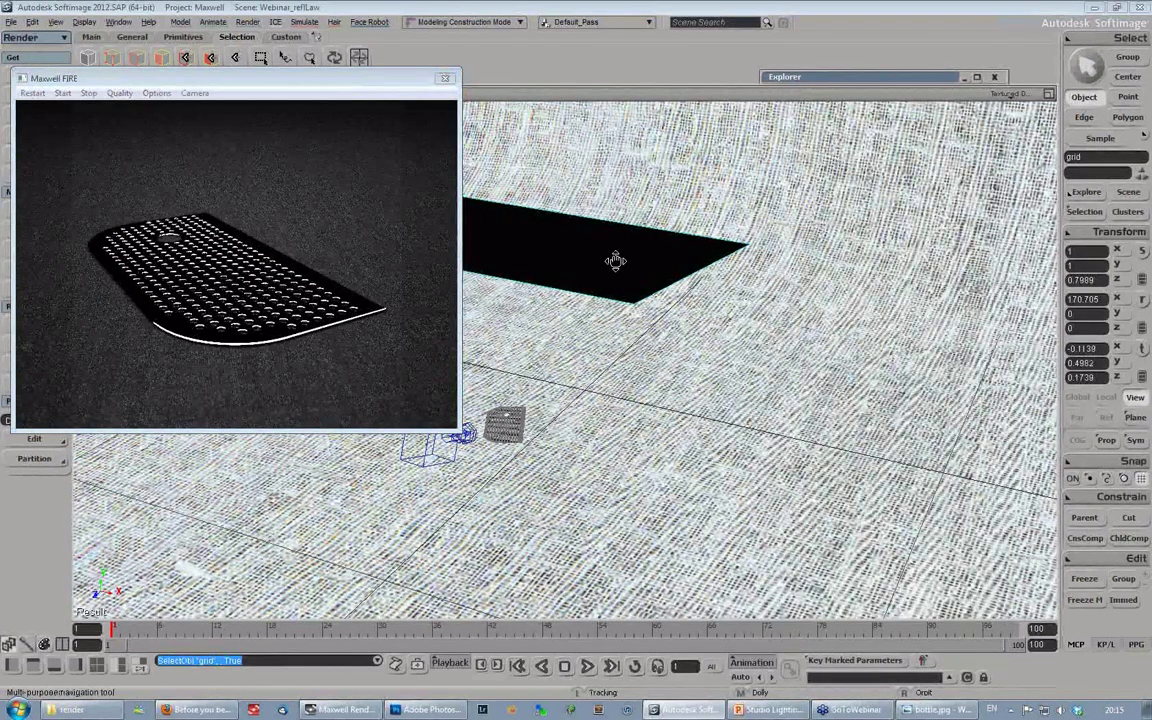
{"action": "right_click_drag", "start_coordinate": [615, 261], "coordinate": [738, 329]}
{"action": "key", "text": "alt+Tab"}
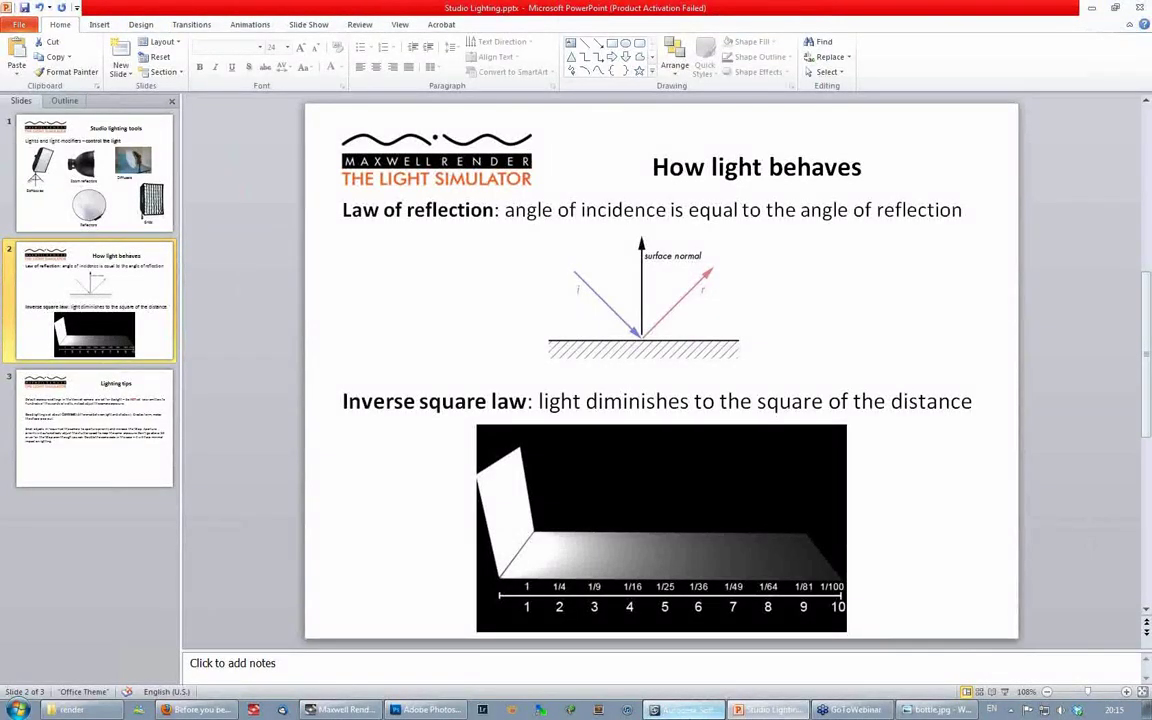
{"action": "key", "text": "alt+Tab"}
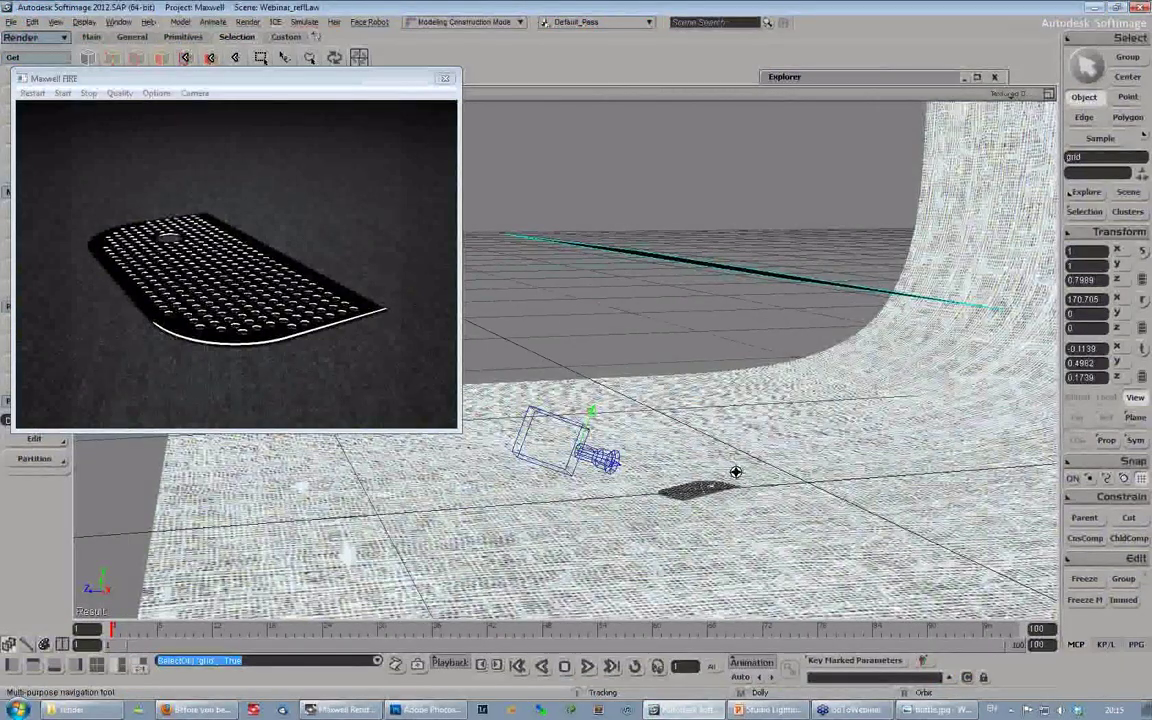
Step: Lower the Maxwell FIRE window to uncover the viewport header and show the scene through the render camera
{"action": "right_click_drag", "start_coordinate": [736, 472], "coordinate": [709, 453]}
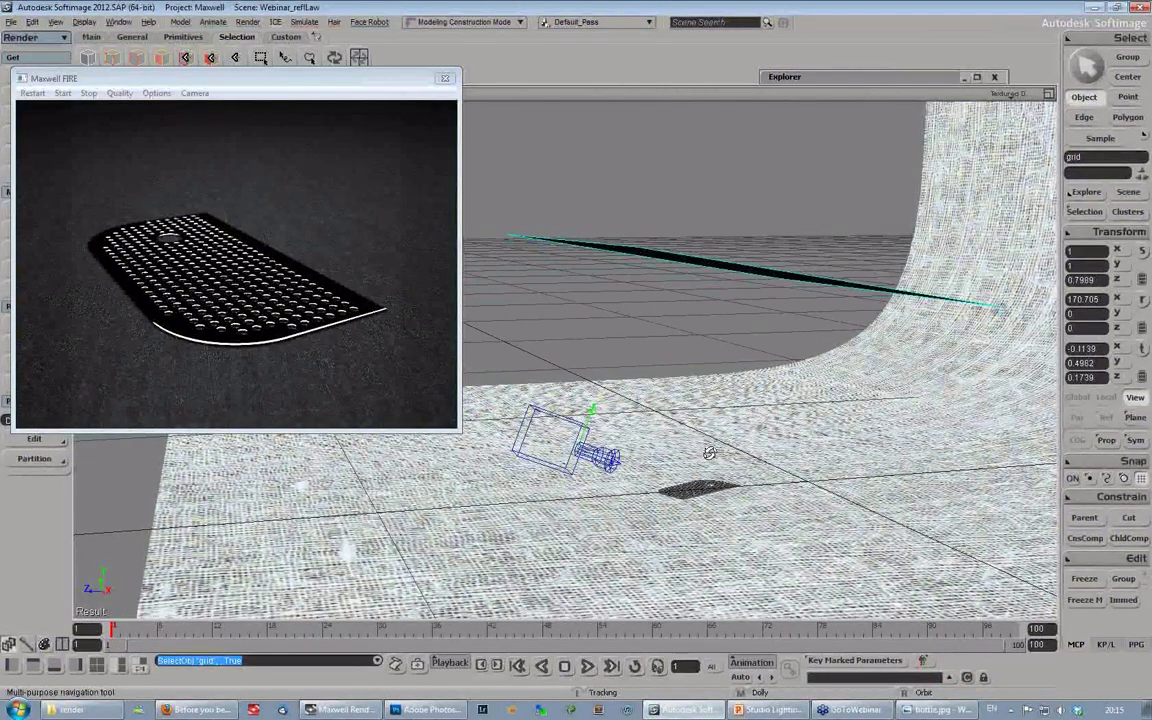
{"action": "right_click_drag", "start_coordinate": [709, 453], "coordinate": [720, 226]}
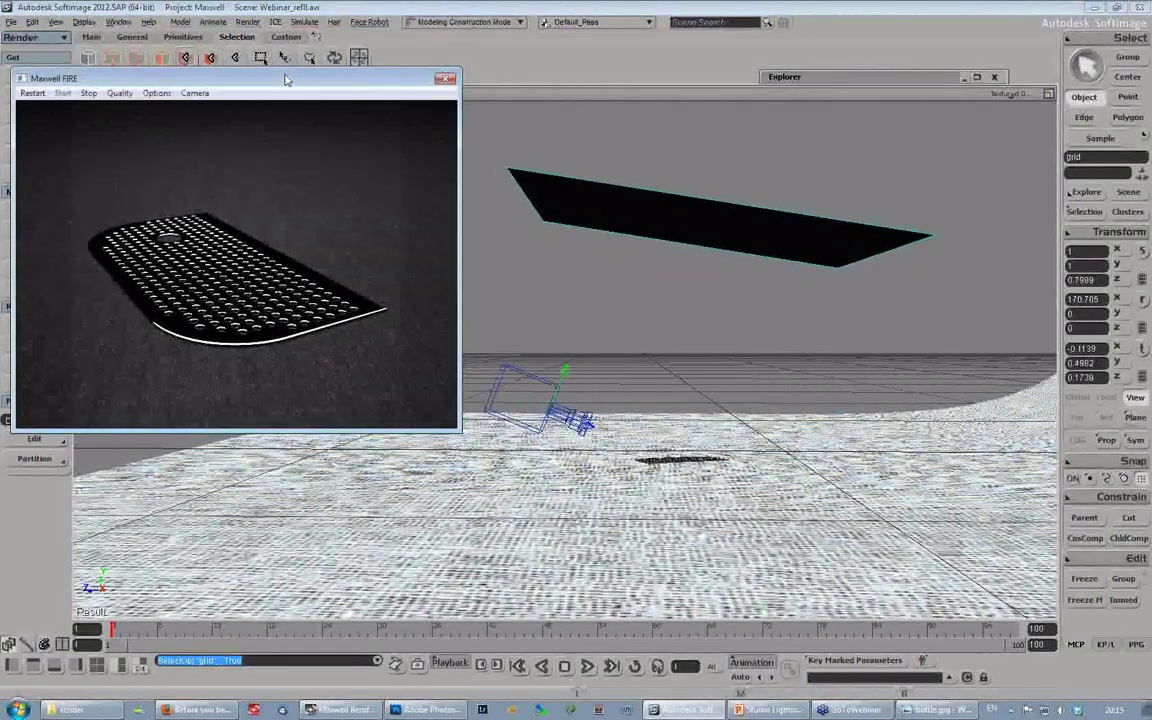
{"action": "left_click_drag", "start_coordinate": [285, 82], "coordinate": [287, 119]}
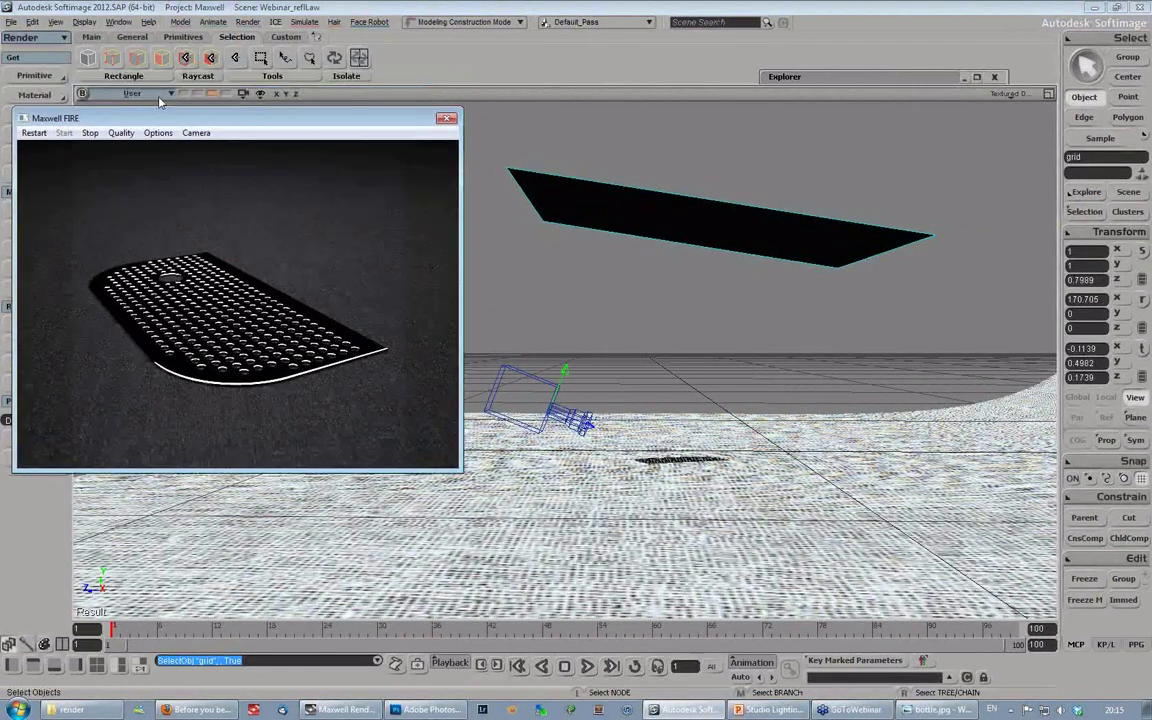
{"action": "left_click", "coordinate": [160, 96]}
{"action": "mouse_move", "coordinate": [200, 108]}
{"action": "left_click", "coordinate": [322, 109]}
Step: Raise the camera over the perforated cover to examine how its emitter reflection changes with viewing angle, and return it to a low angle
{"action": "key", "text": "s"}
{"action": "right_click_drag", "start_coordinate": [585, 273], "coordinate": [588, 292]}
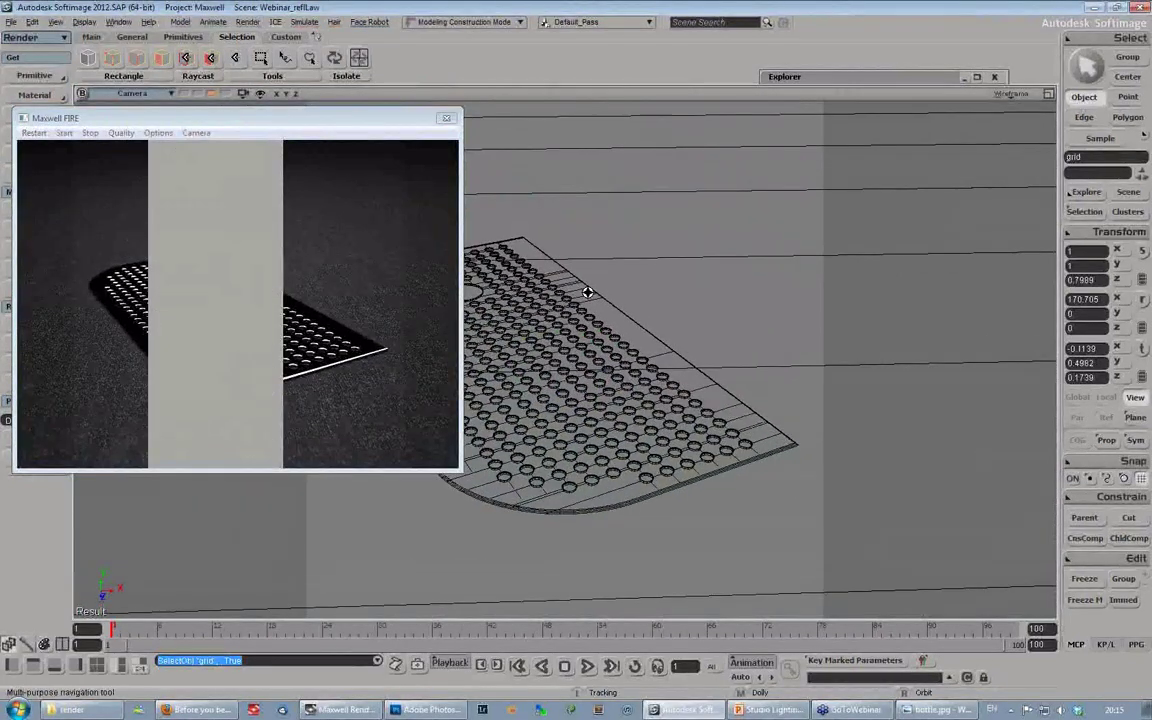
{"action": "key", "text": "Escape"}
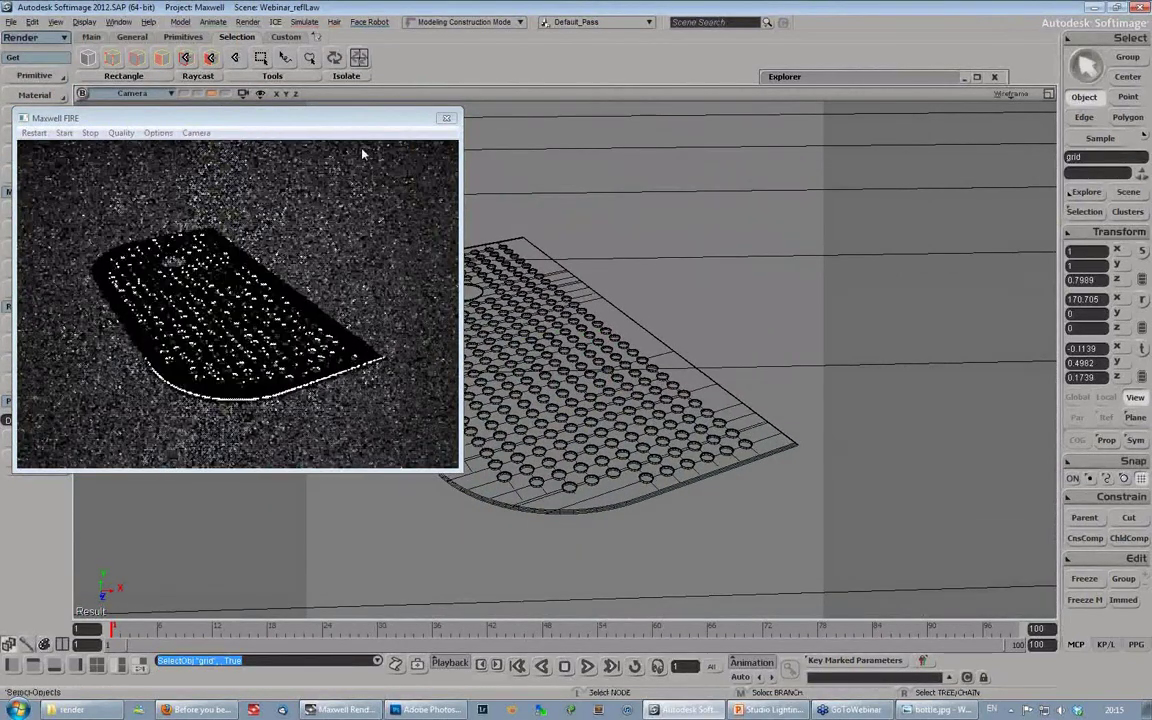
{"action": "key", "text": "s"}
{"action": "right_click_drag", "start_coordinate": [362, 154], "coordinate": [333, 361]}
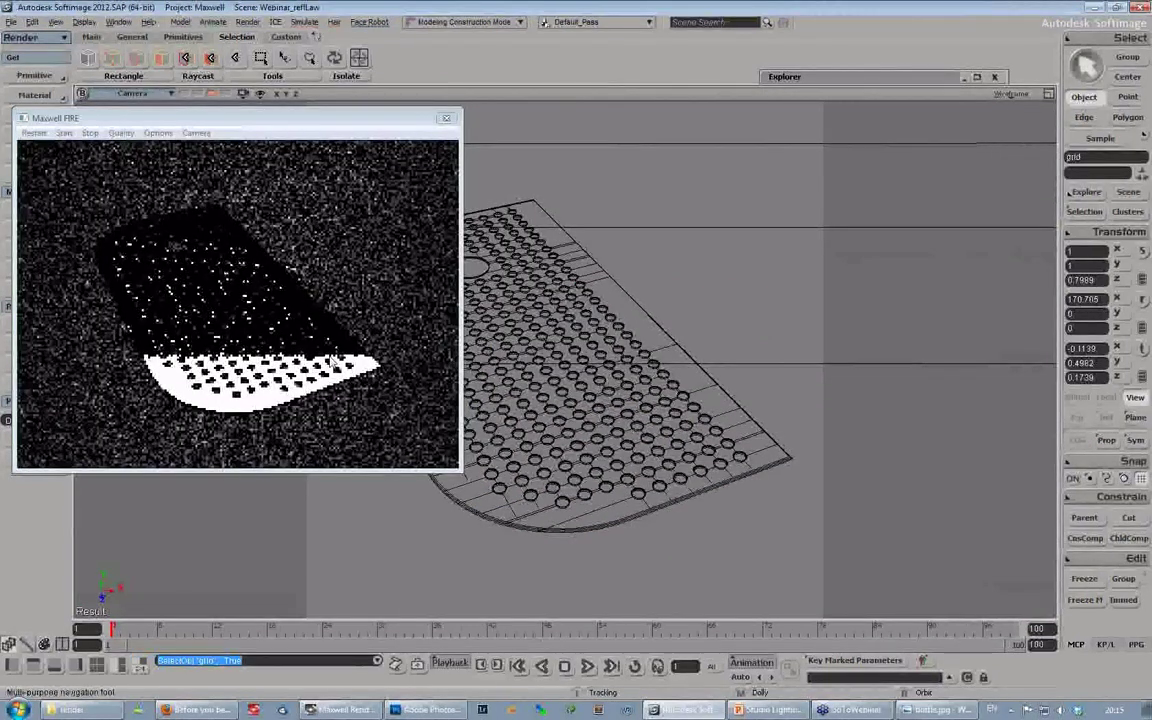
{"action": "right_click_drag", "start_coordinate": [585, 306], "coordinate": [589, 334]}
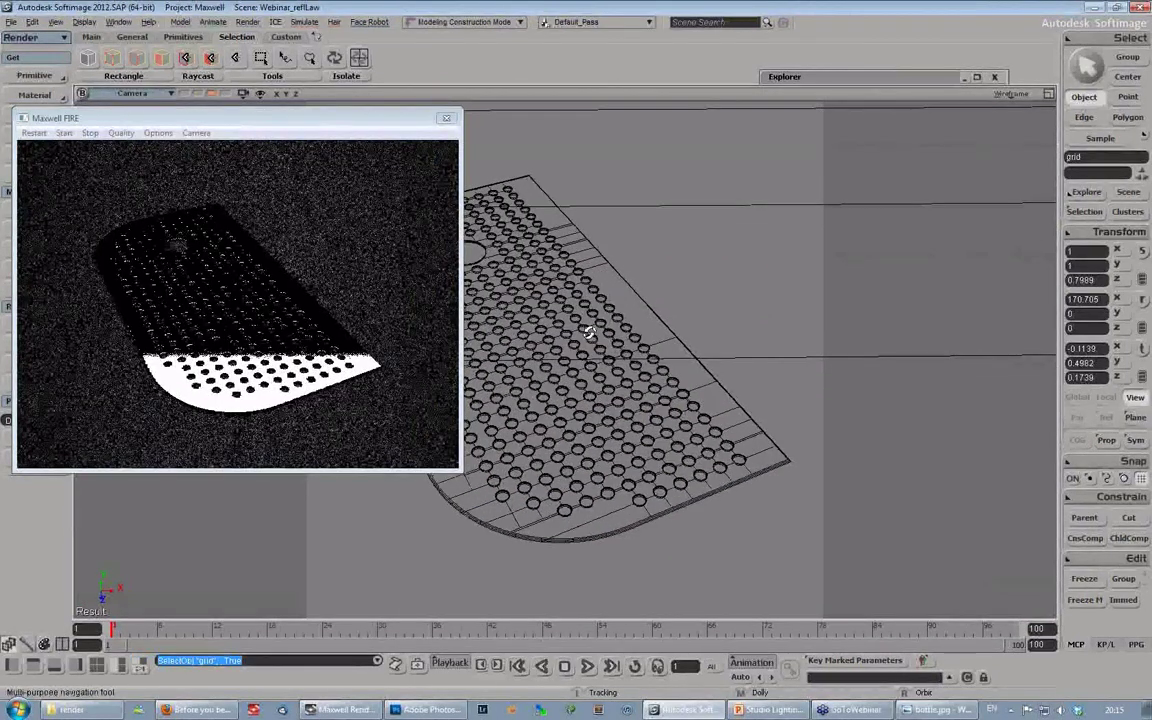
{"action": "left_click_drag", "start_coordinate": [590, 333], "coordinate": [594, 306]}
{"action": "right_click_drag", "start_coordinate": [596, 309], "coordinate": [620, 335]}
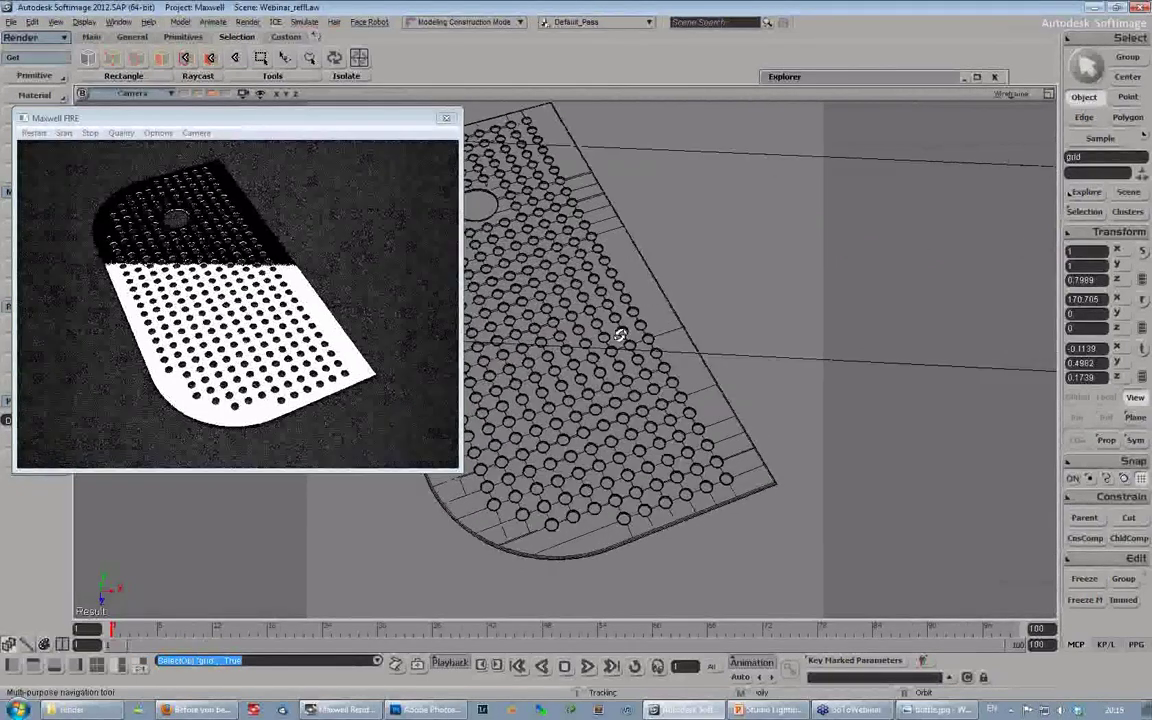
{"action": "left_click_drag", "start_coordinate": [620, 336], "coordinate": [600, 403]}
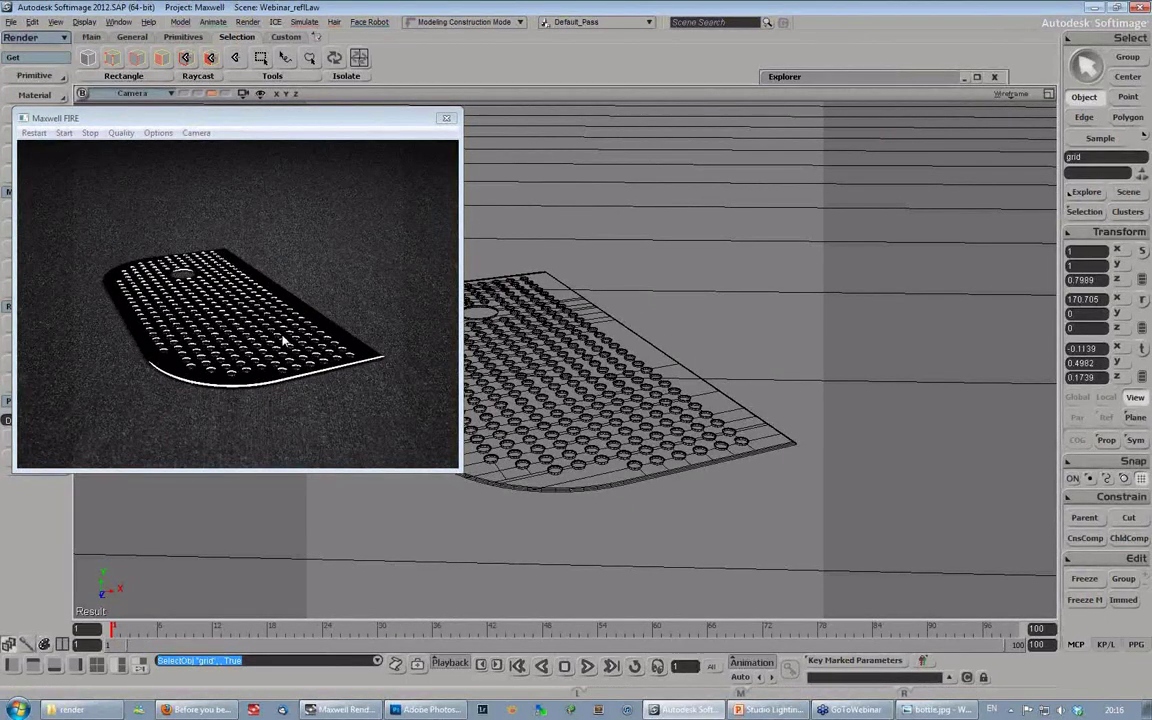
{"action": "key", "text": "s"}
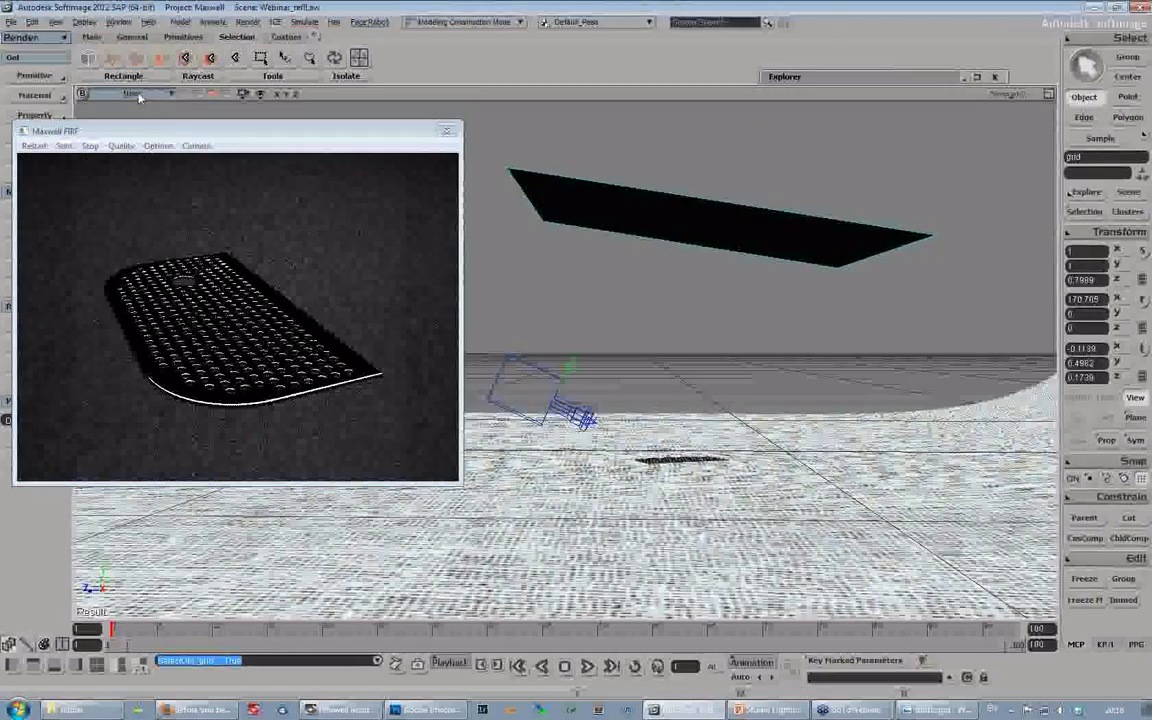
Step: Open the overhead grid's MaxwellEmitter settings and try luminance values of 10000 and 50000 lumens
{"action": "left_click", "coordinate": [1084, 211]}
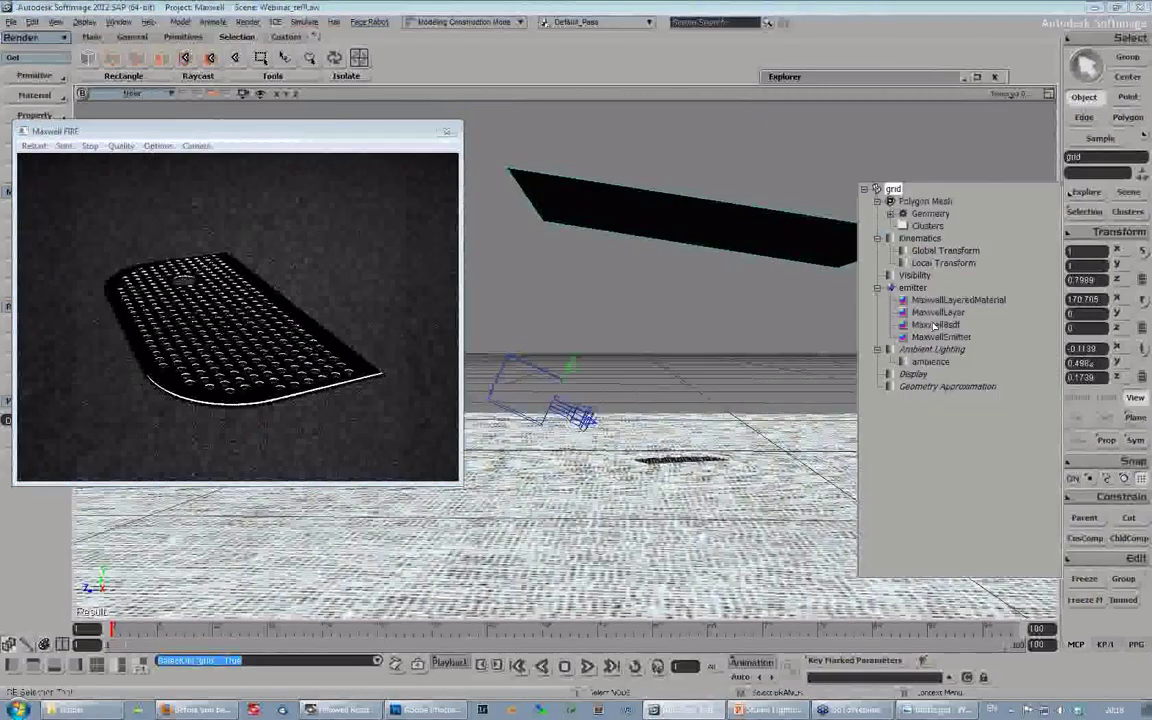
{"action": "left_click", "coordinate": [940, 337]}
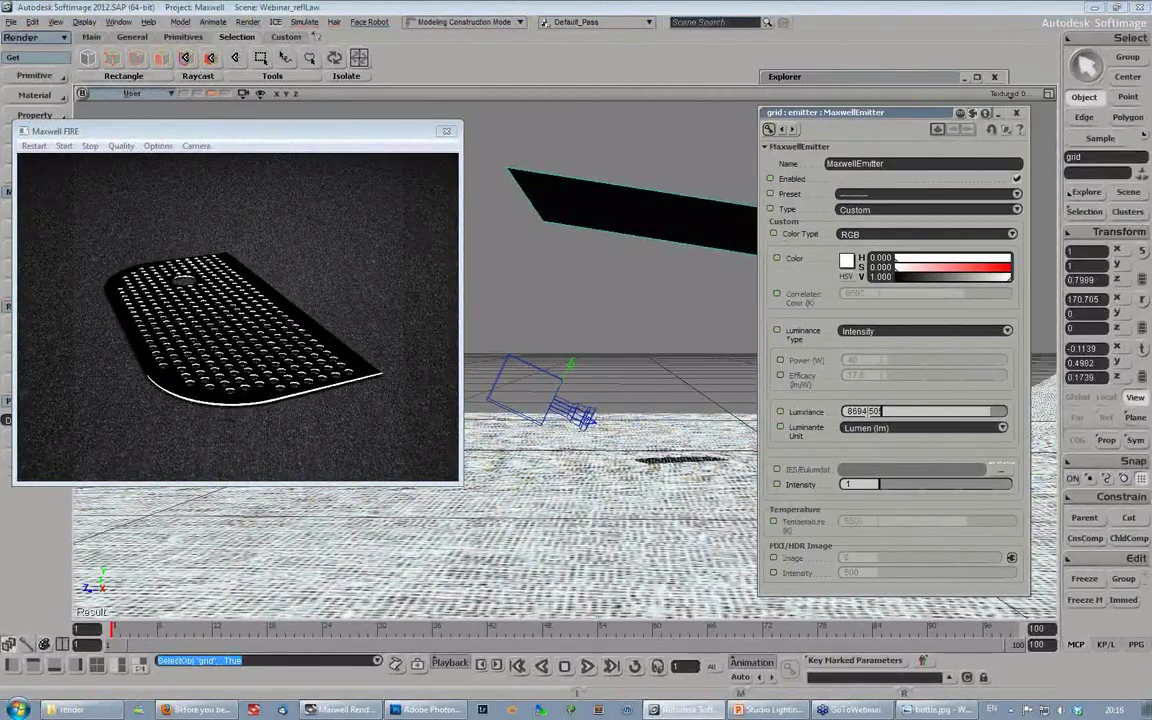
{"action": "double_click", "coordinate": [868, 412]}
{"action": "type", "text": "10000"}
{"action": "key", "text": "Return"}
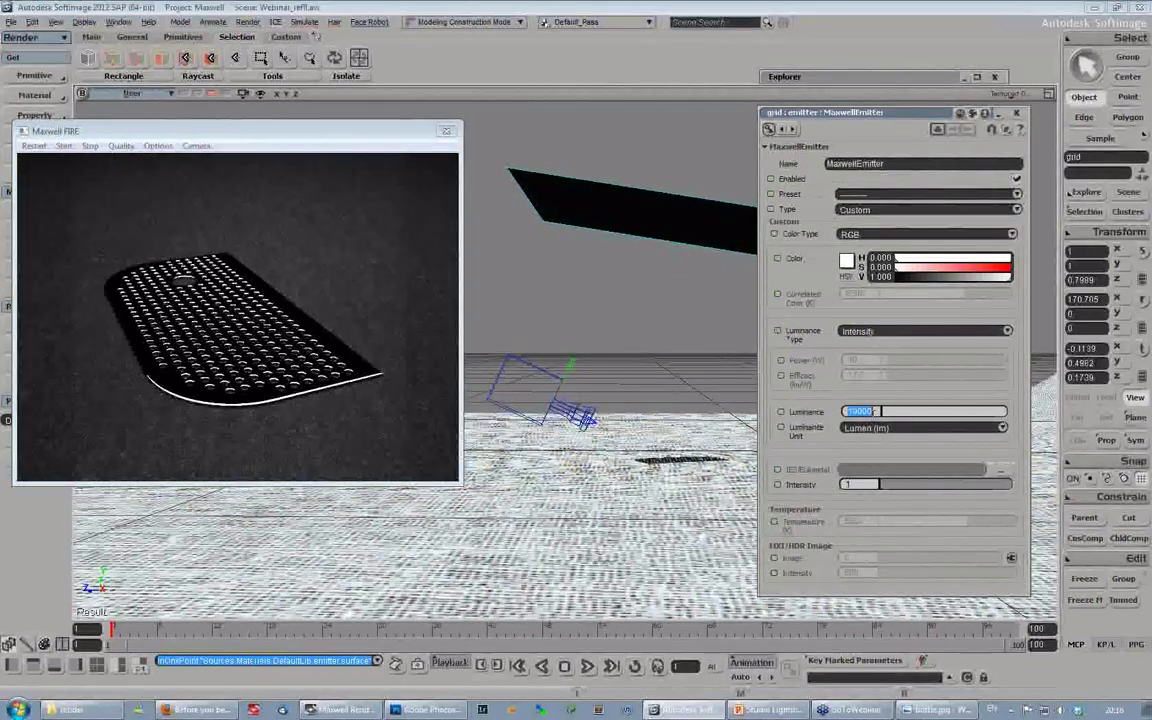
{"action": "type", "text": "50000"}
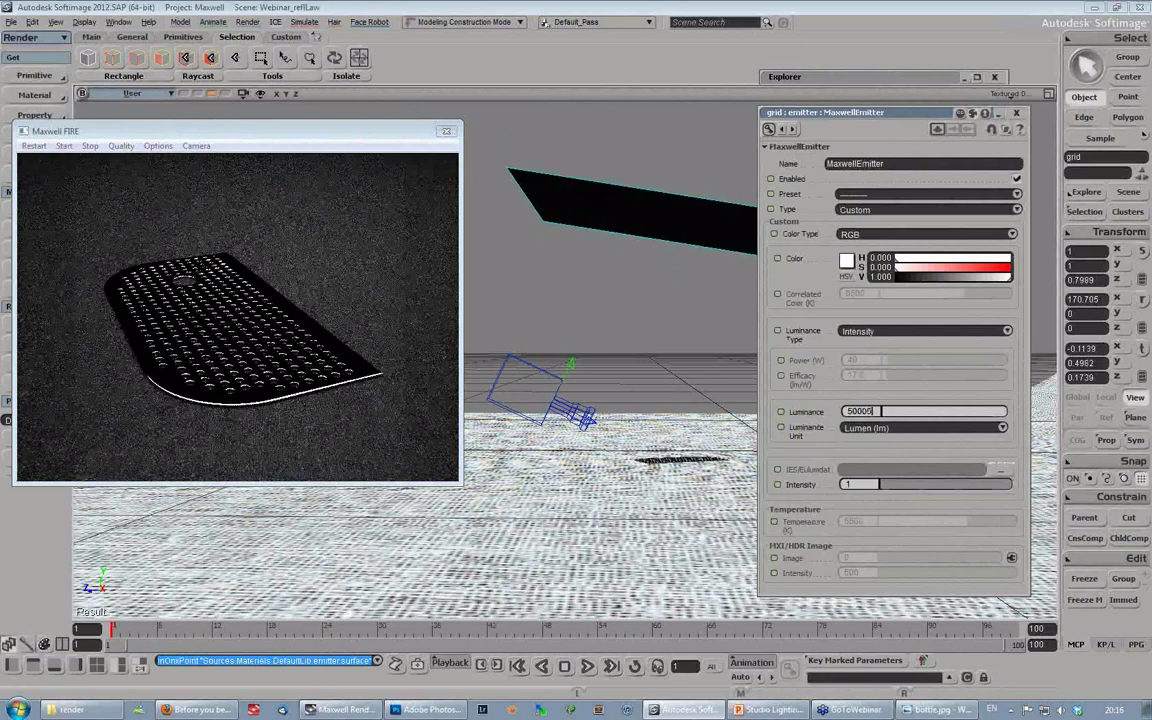
{"action": "key", "text": "Return"}
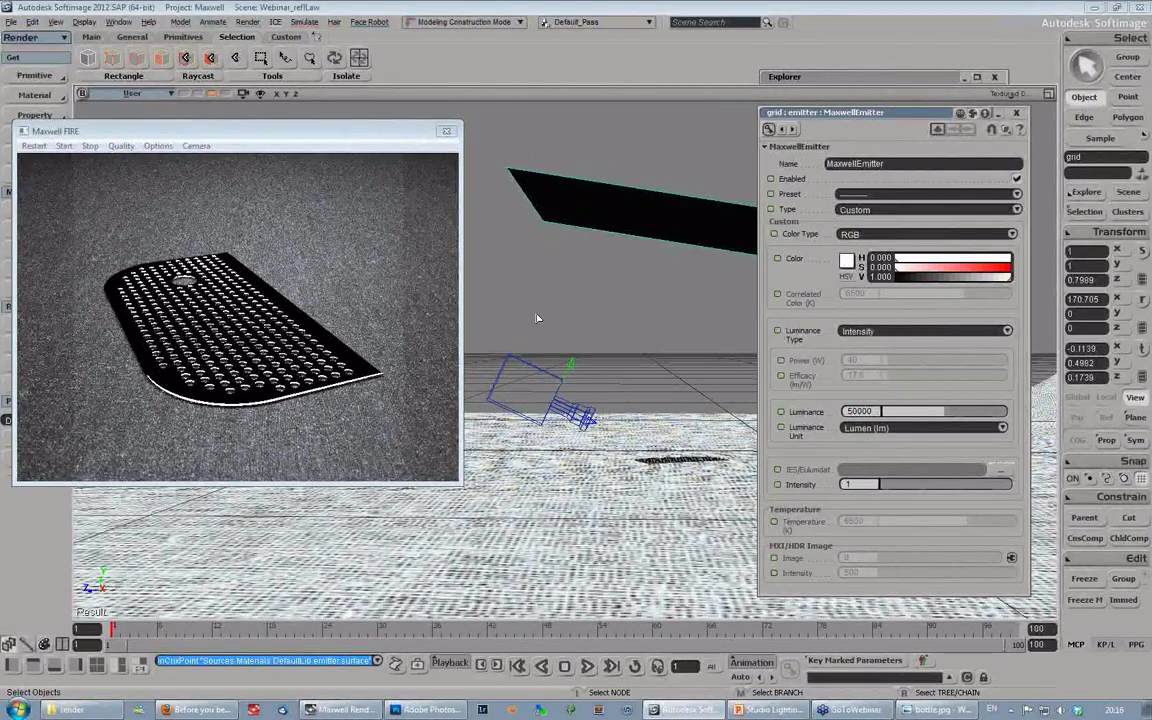
Step: Try an emitter luminance of 500000 lumens on the overhead grid
{"action": "left_click", "coordinate": [869, 411]}
{"action": "type", "text": "0"}
{"action": "key", "text": "Return"}
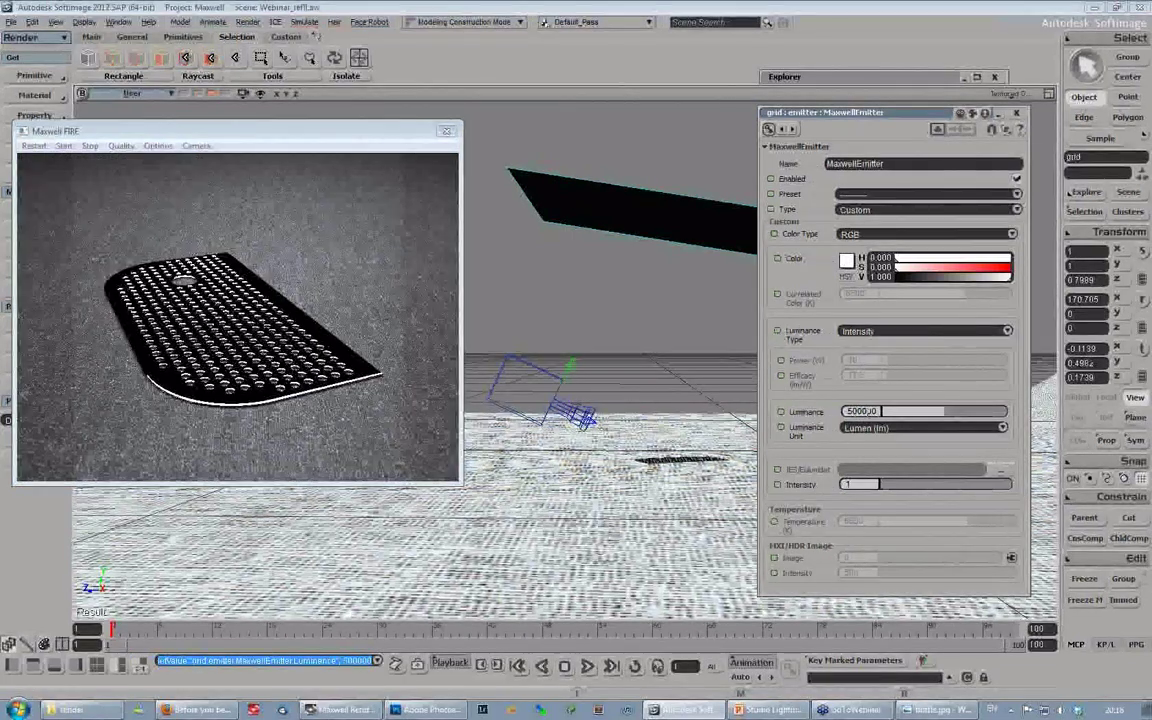
{"action": "type", "text": "0"}
{"action": "key", "text": "Return"}
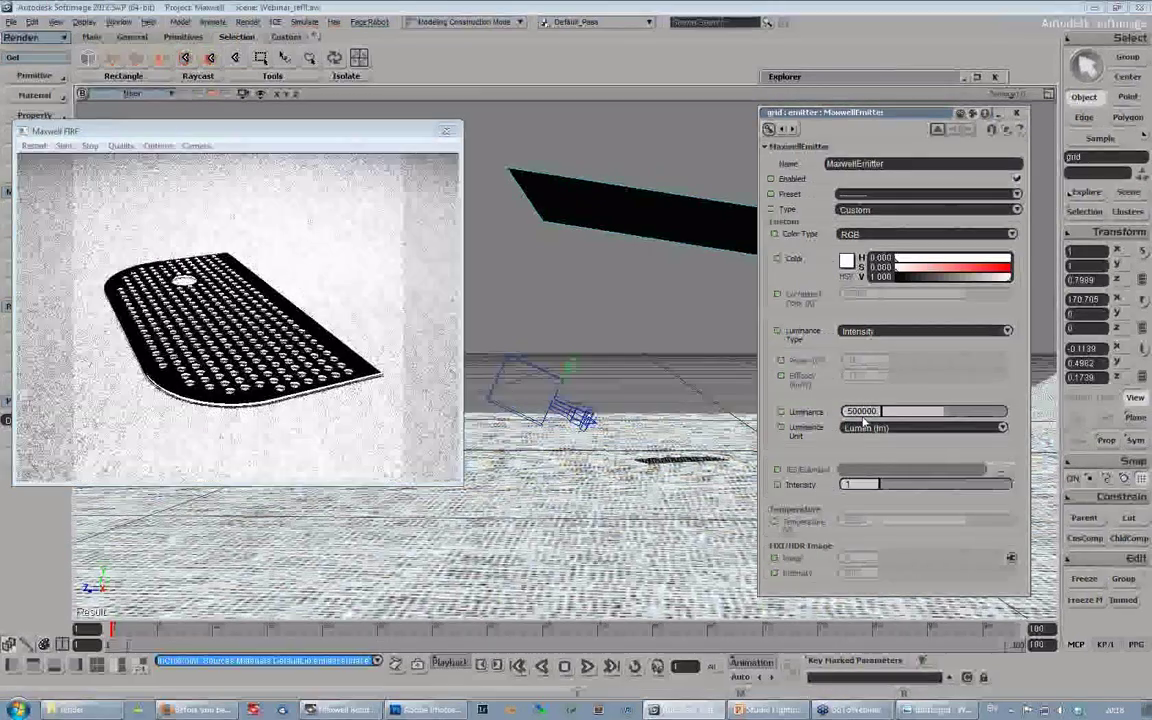
Step: Reduce the emitter luminance to 5000, settle on 15000 lumens, and close the emitter settings
{"action": "key", "text": "BackSpace"}
{"action": "key", "text": "BackSpace"}
{"action": "key", "text": "Return"}
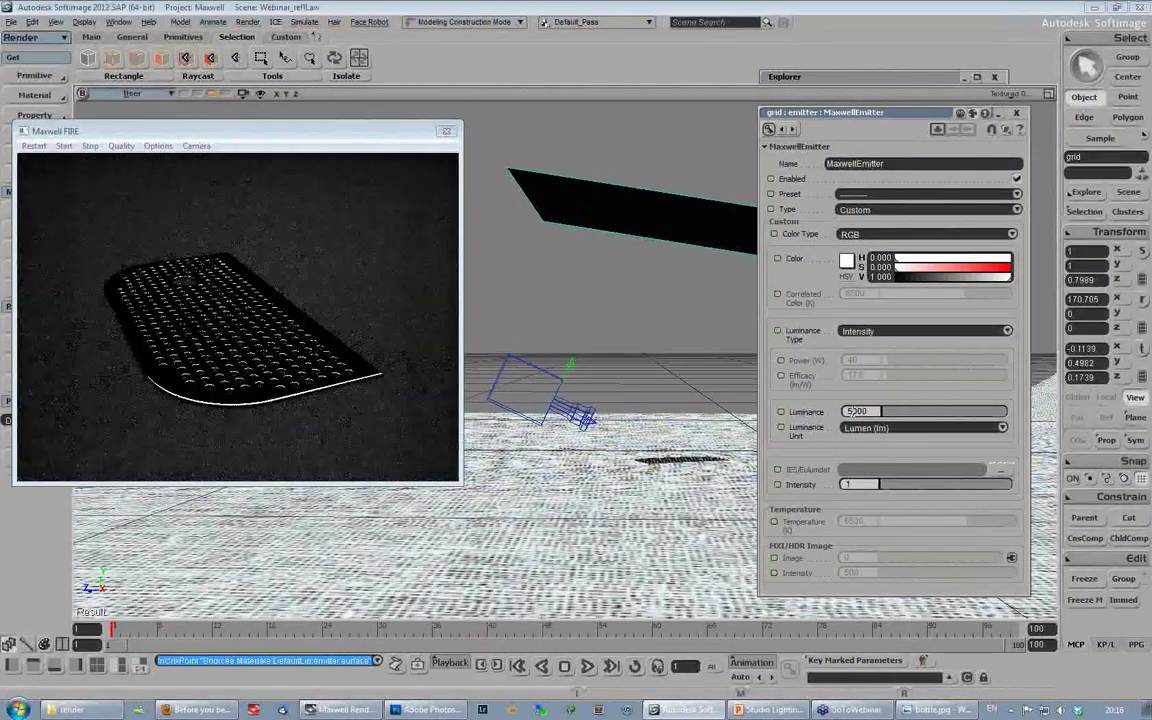
{"action": "left_click", "coordinate": [847, 411]}
{"action": "type", "text": "1"}
{"action": "key", "text": "Return"}
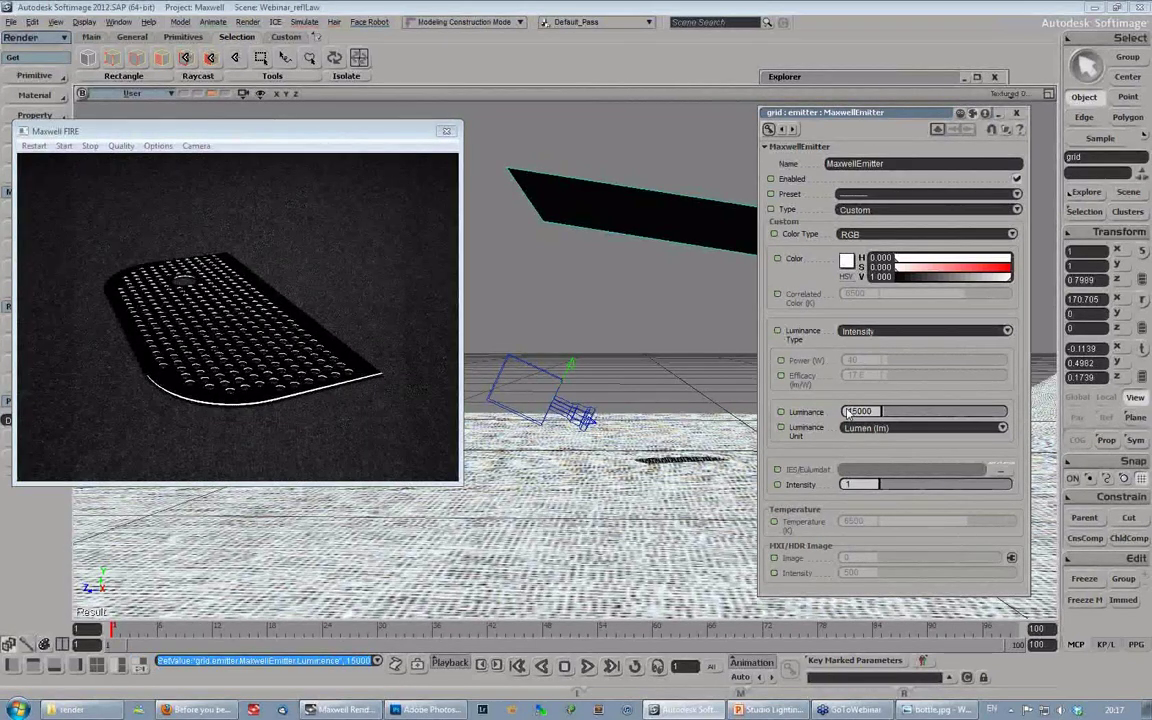
{"action": "double_click", "coordinate": [904, 113]}
Step: Try rotating the emitter grid to about 118.57° in X and moving it to Y 0.4769, Z -0.0589, and undo both changes
{"action": "left_click", "coordinate": [786, 226]}
{"action": "key", "text": "c"}
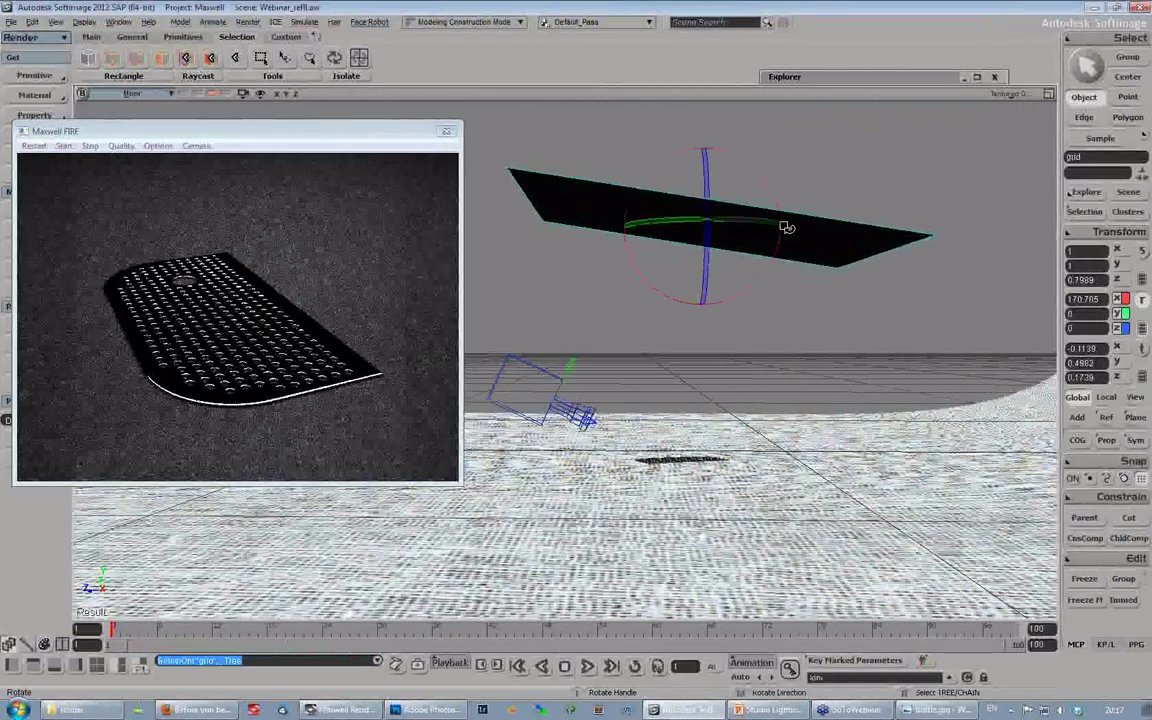
{"action": "key", "text": "v"}
{"action": "left_click_drag", "start_coordinate": [787, 227], "coordinate": [797, 282]}
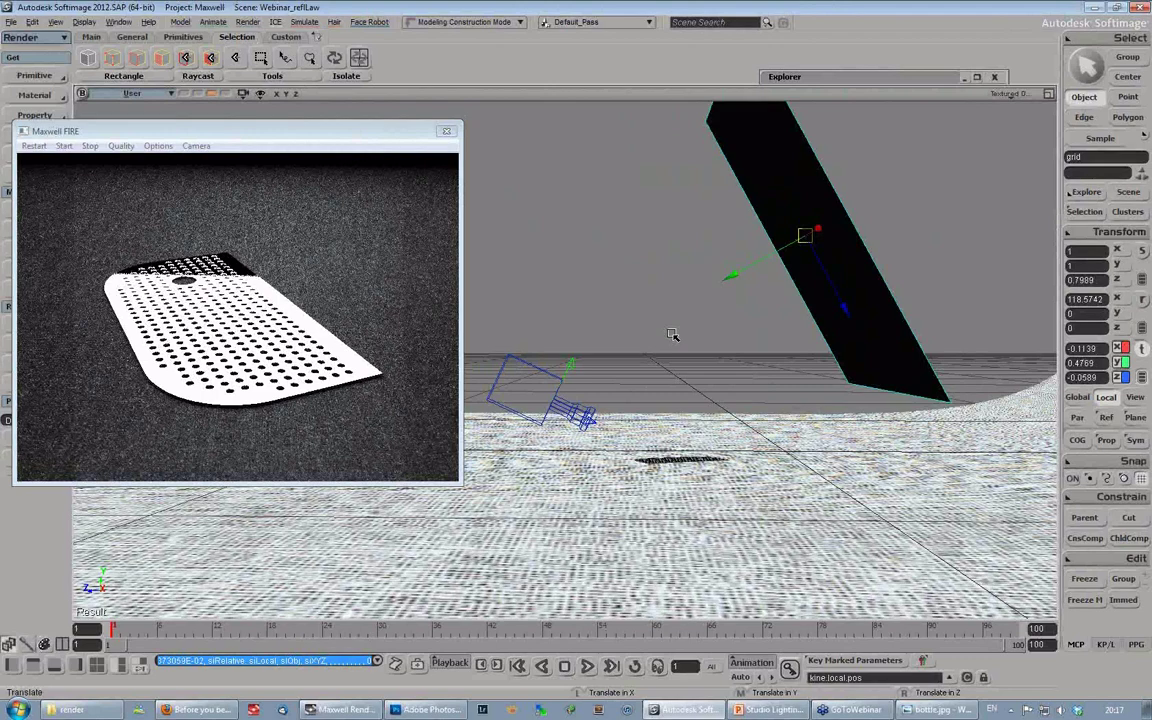
{"action": "key", "text": "ctrl+z"}
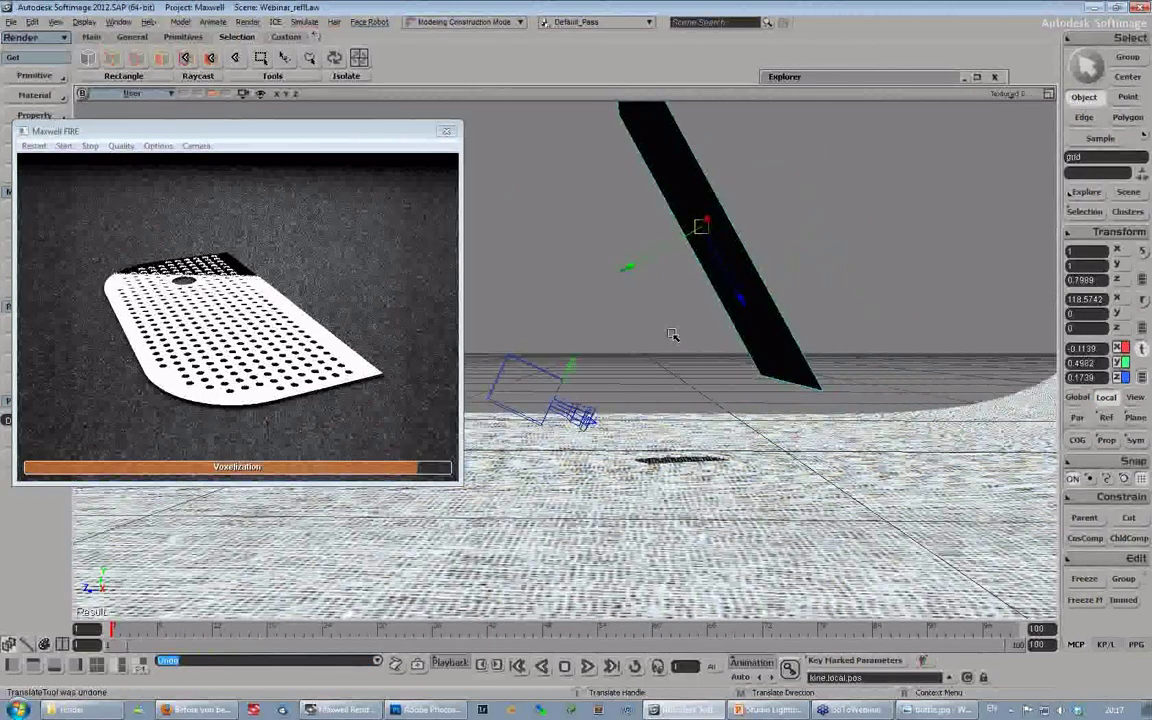
{"action": "key", "text": "ctrl+z"}
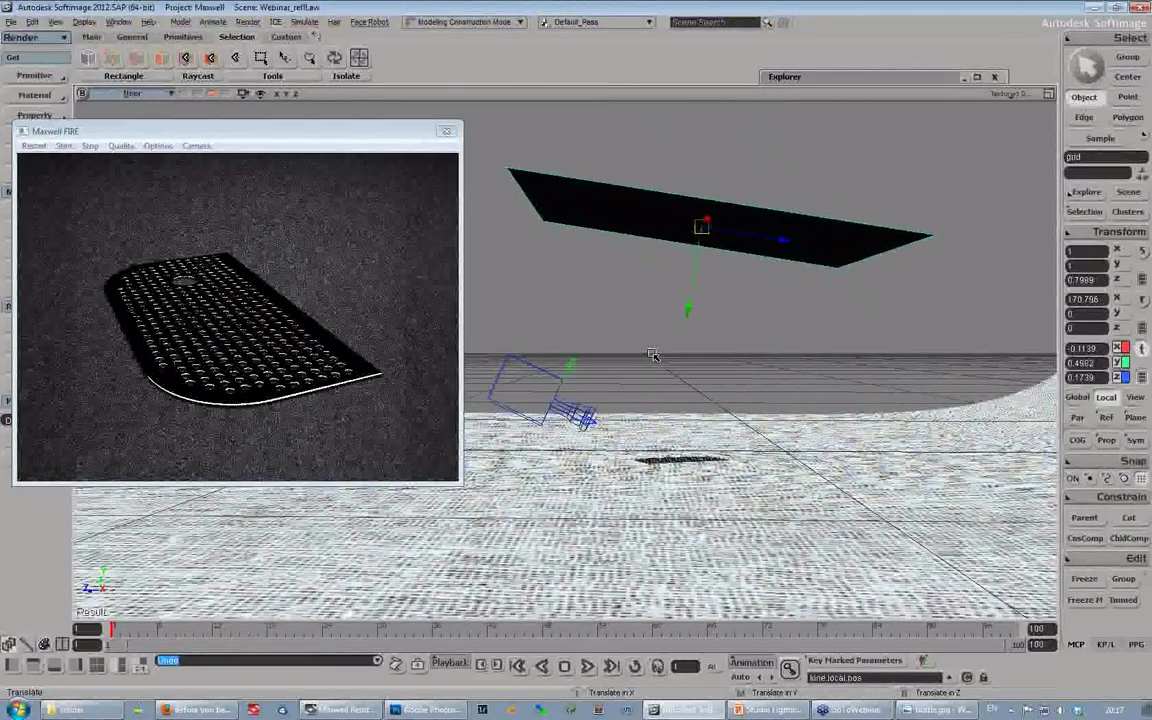
Step: Unhide the second emitter plane, grid1, beside the perforated cover and collapse the Explorer
{"action": "right_click_drag", "start_coordinate": [651, 354], "coordinate": [741, 391]}
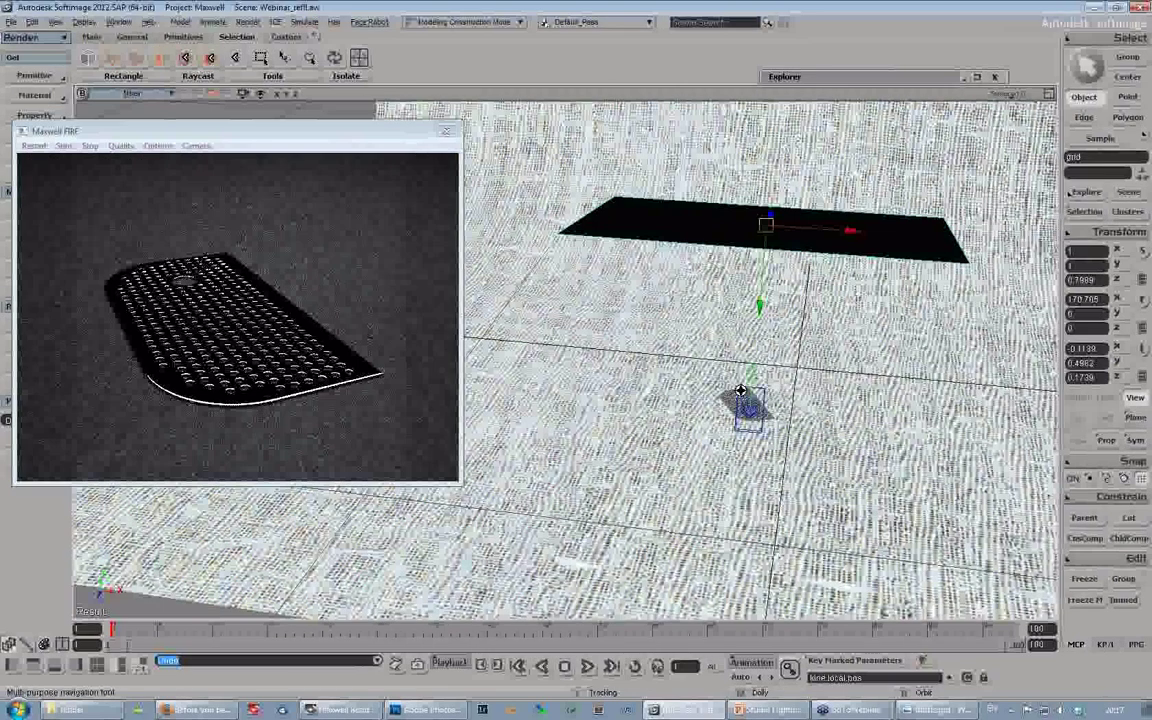
{"action": "middle_click_drag", "start_coordinate": [741, 391], "coordinate": [740, 312]}
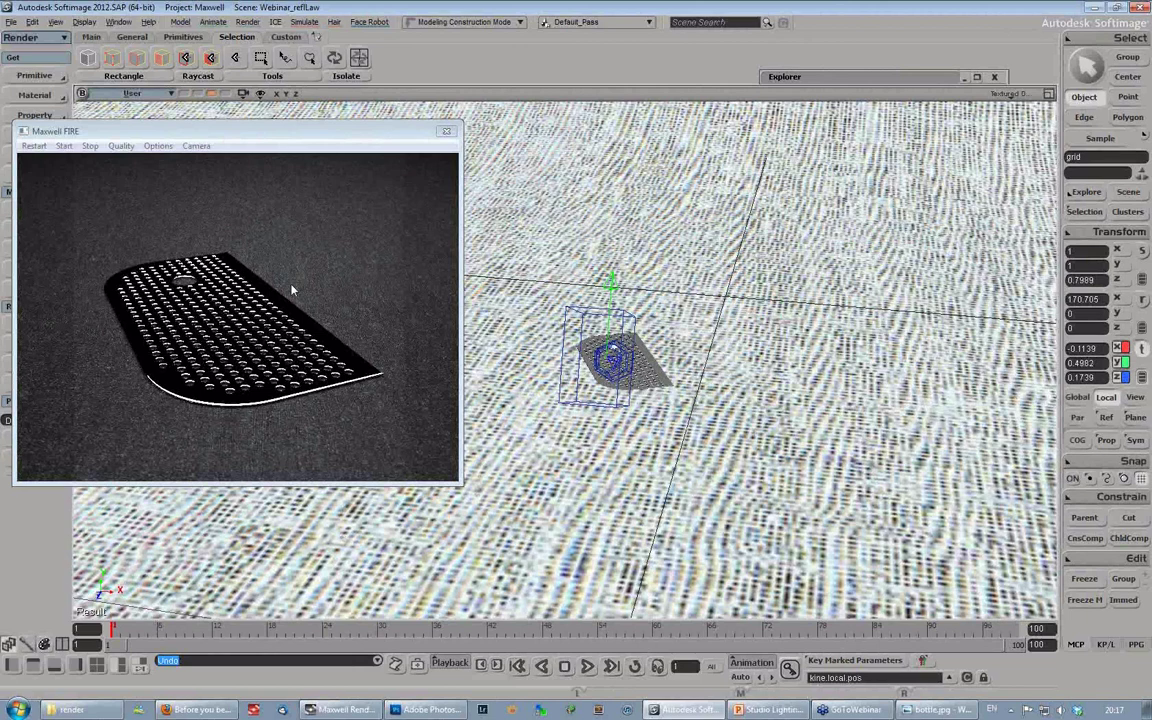
{"action": "left_click_drag", "start_coordinate": [349, 133], "coordinate": [361, 126]}
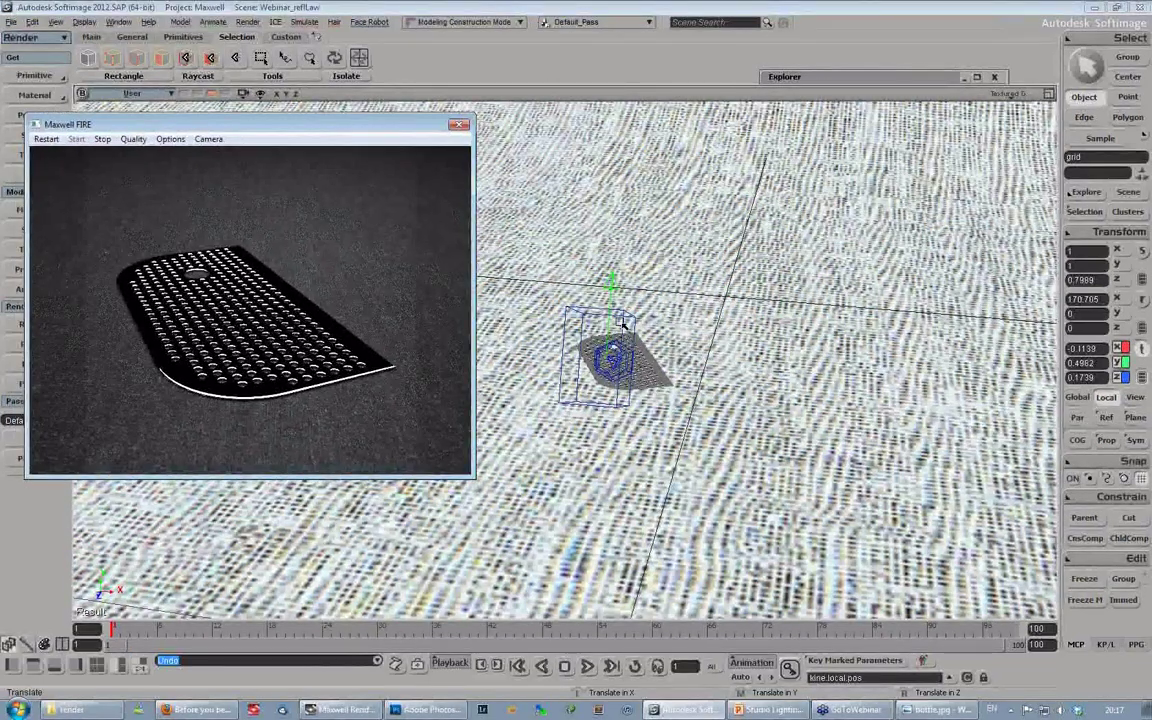
{"action": "double_click", "coordinate": [872, 78]}
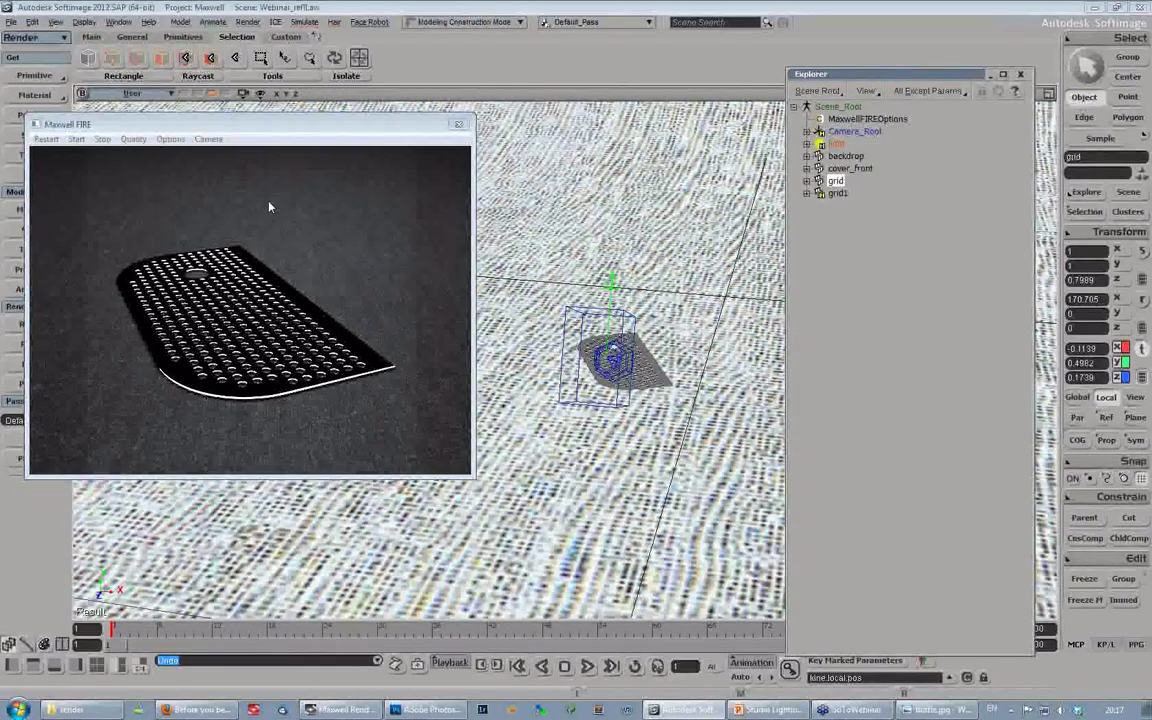
{"action": "left_click", "coordinate": [838, 194]}
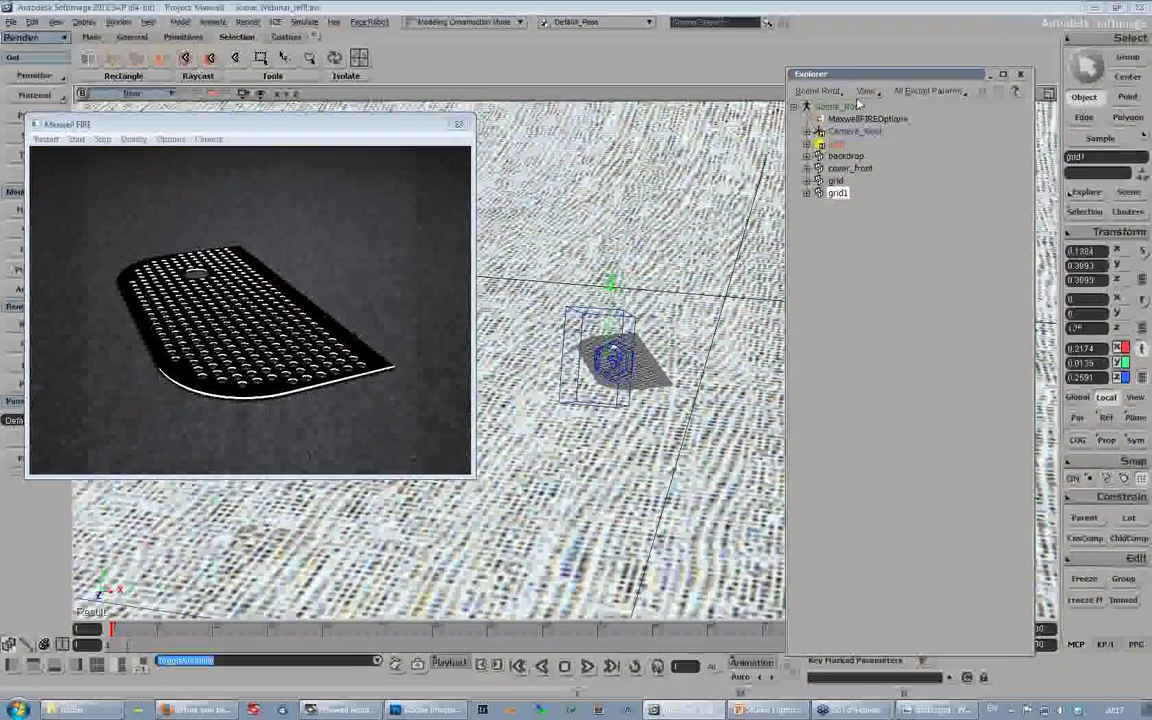
{"action": "double_click", "coordinate": [877, 78]}
Step: Examine grid1's placement relative to the perforated cover, camera and overhead grid from several angles alongside the Maxwell FIRE preview
{"action": "key", "text": "s"}
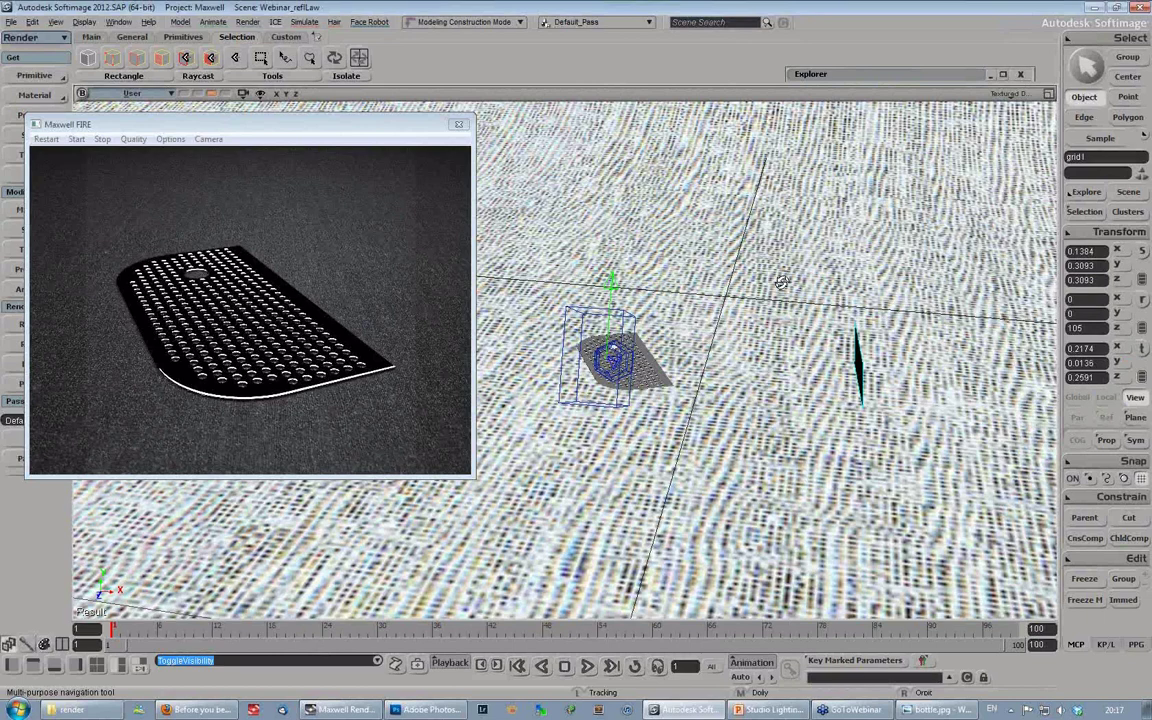
{"action": "right_click_drag", "start_coordinate": [781, 283], "coordinate": [756, 279]}
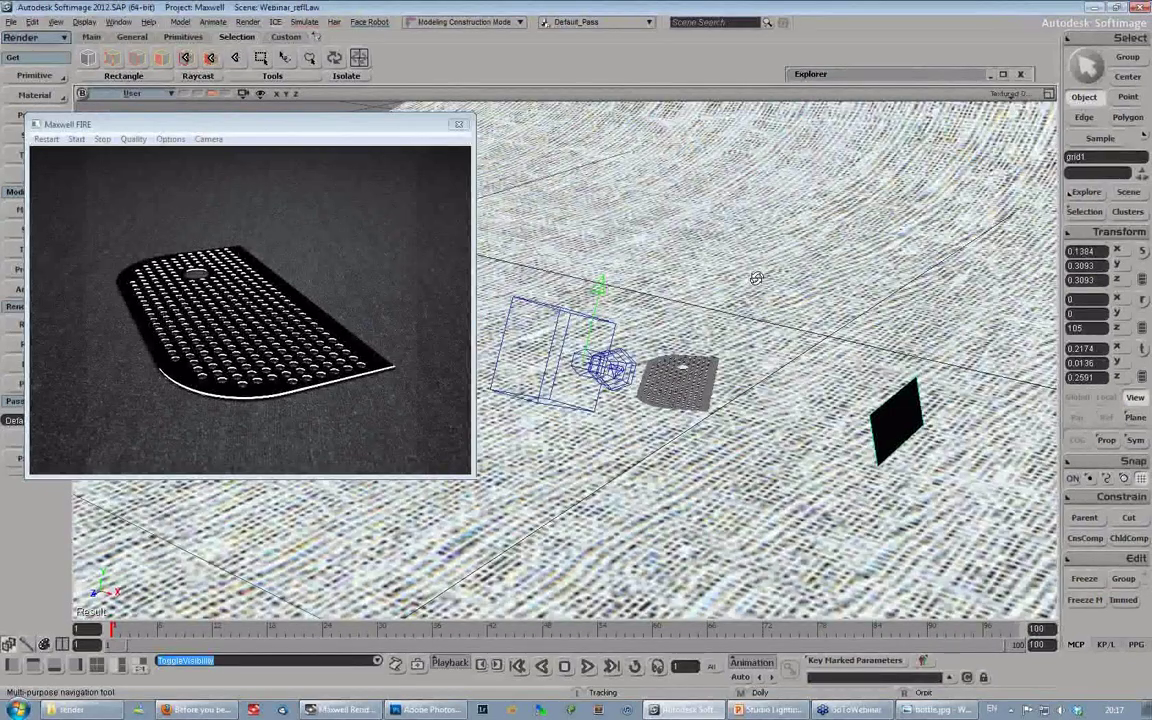
{"action": "right_click_drag", "start_coordinate": [756, 279], "coordinate": [651, 305]}
{"action": "key", "text": "v"}
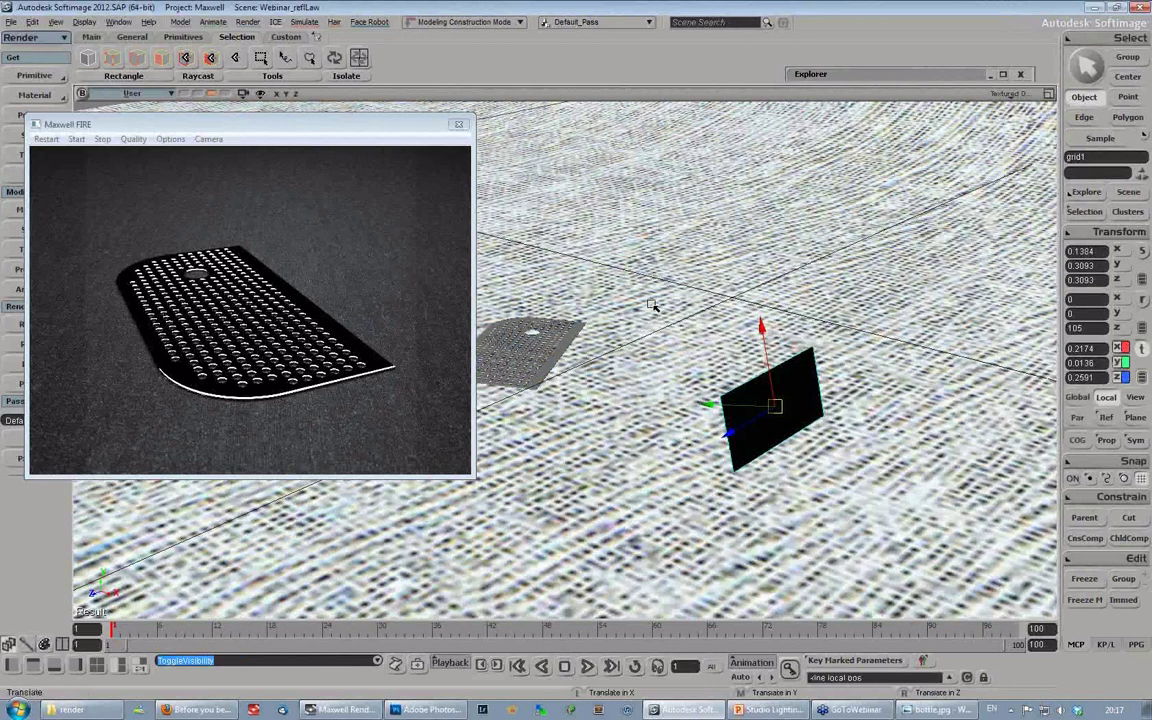
{"action": "key", "text": "alt+z"}
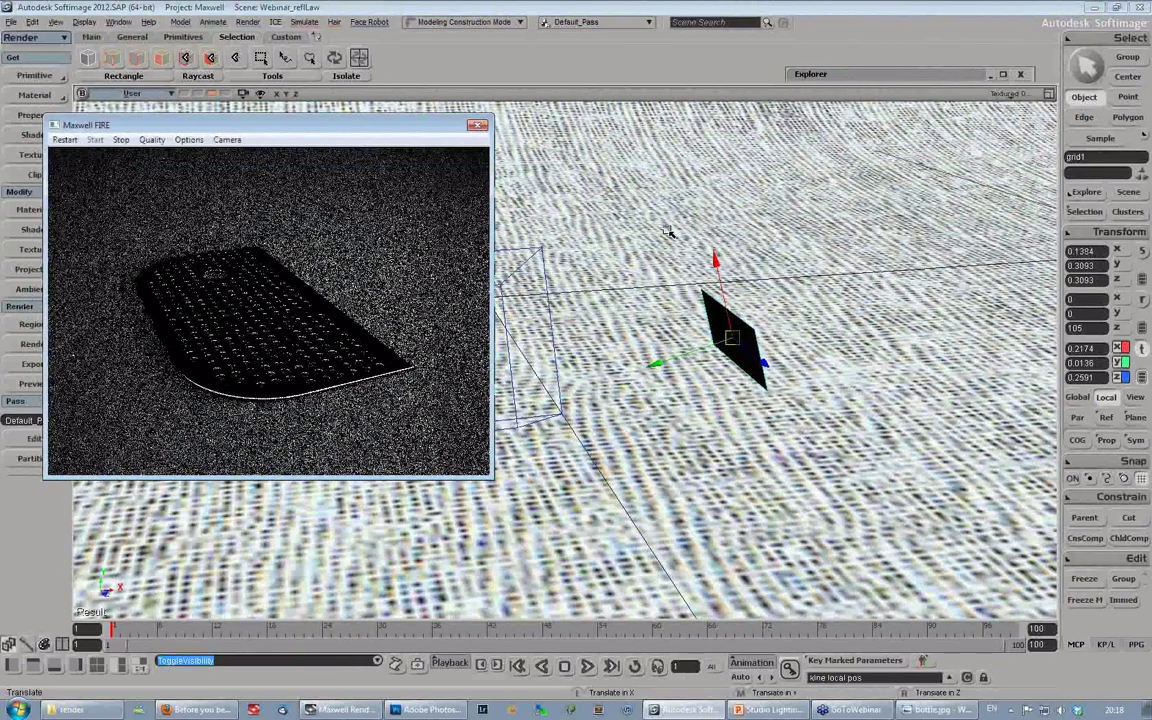
{"action": "key", "text": "s"}
{"action": "left_click_drag", "start_coordinate": [563, 312], "coordinate": [680, 310]}
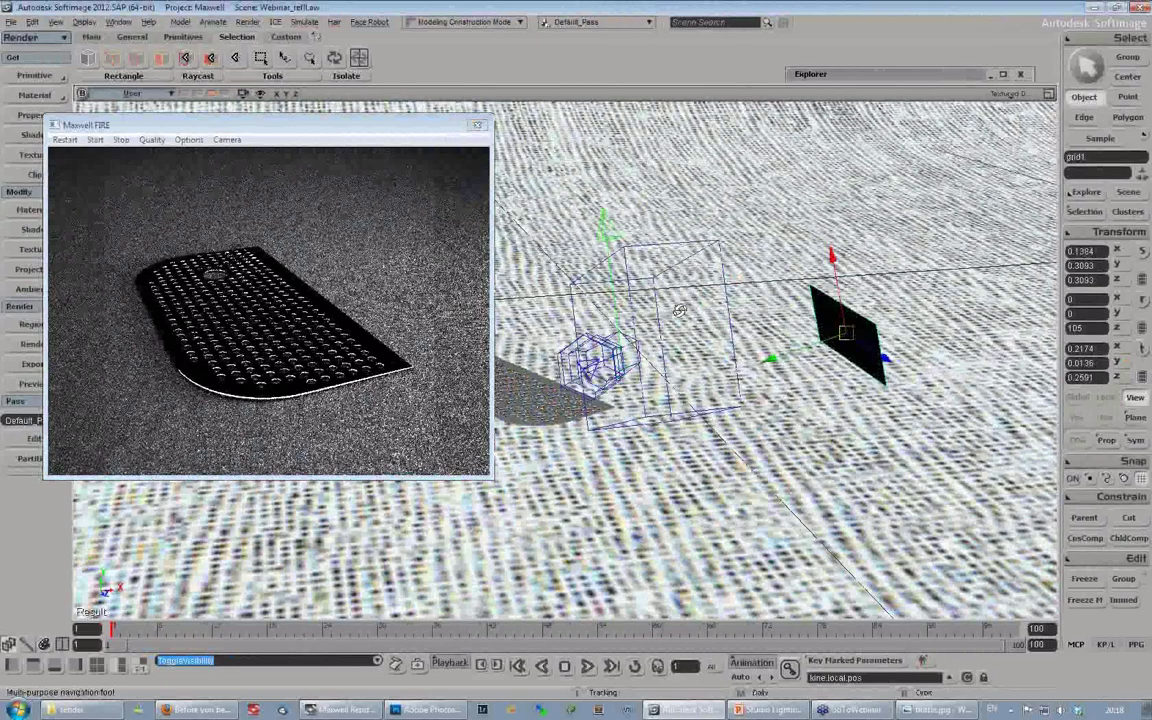
{"action": "right_click_drag", "start_coordinate": [680, 310], "coordinate": [358, 262]}
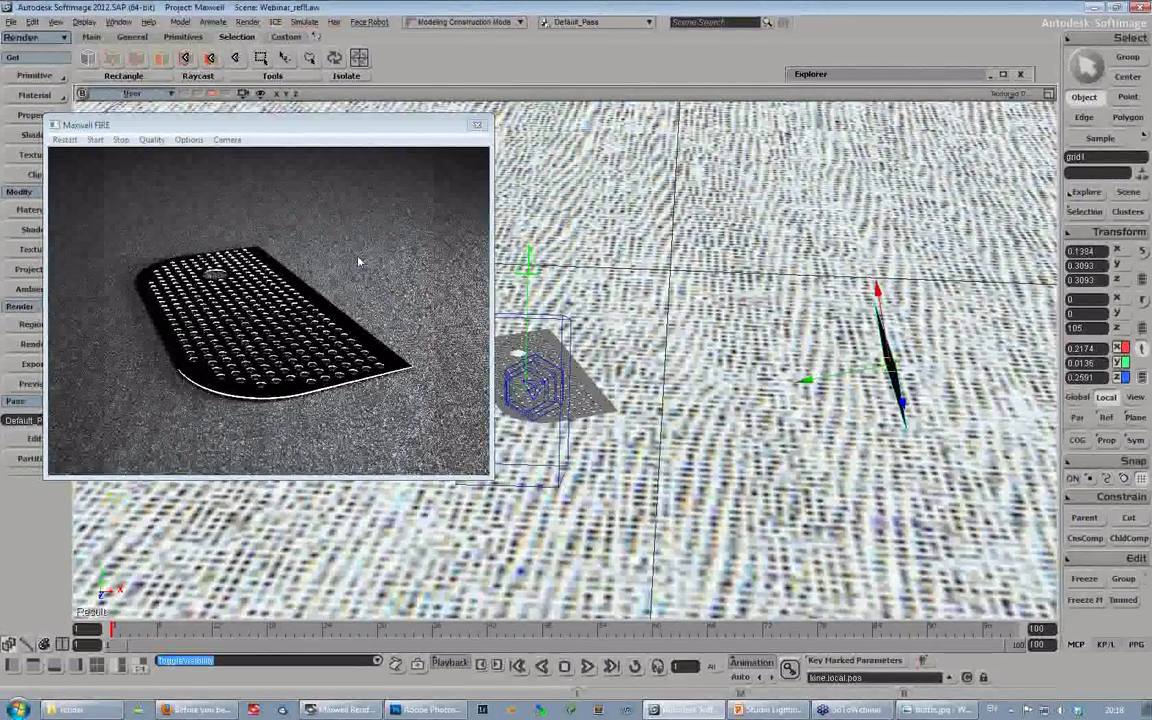
{"action": "key", "text": "alt+z"}
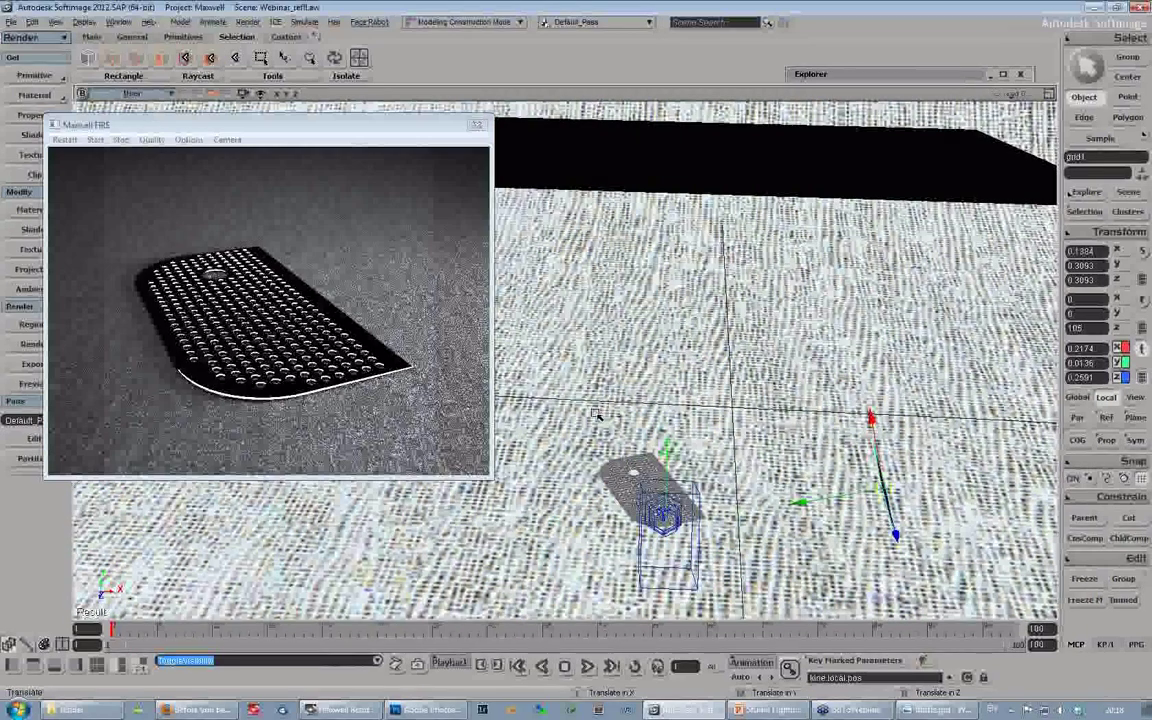
Step: Inspect the small emitter plane's angle to the cover and the camera from the side, front and above
{"action": "left_click_drag", "start_coordinate": [596, 414], "coordinate": [596, 350]}
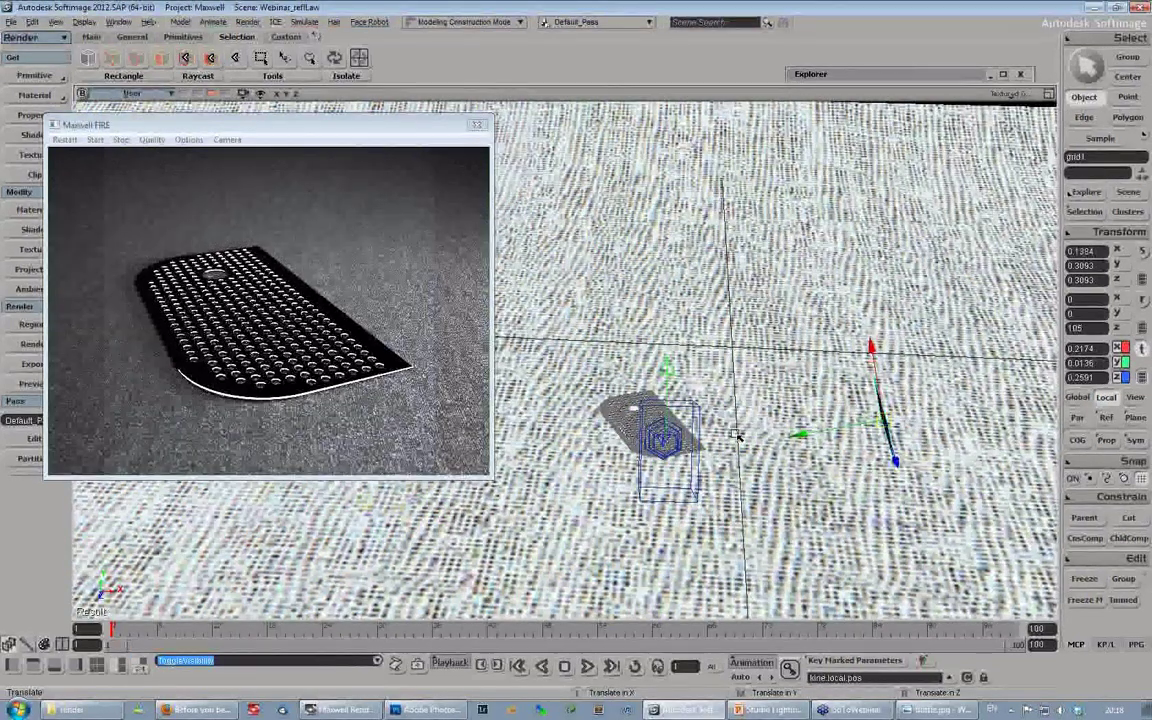
{"action": "right_click_drag", "start_coordinate": [737, 436], "coordinate": [590, 425]}
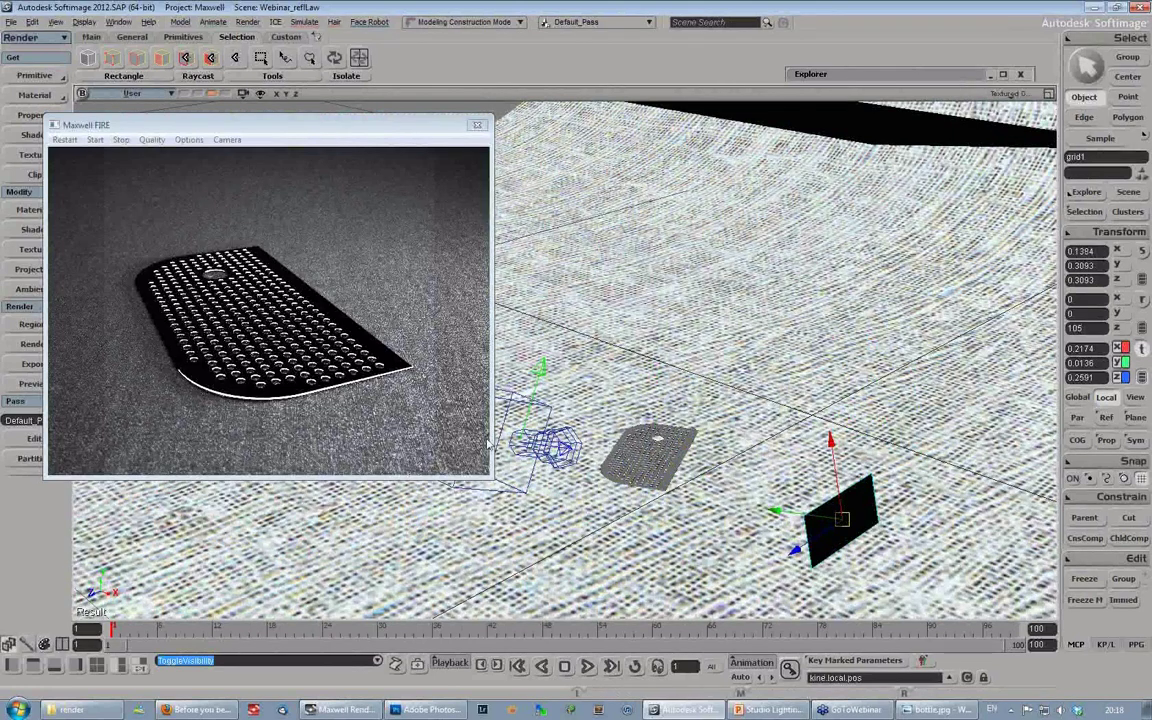
{"action": "key", "text": "s"}
{"action": "right_click_drag", "start_coordinate": [520, 432], "coordinate": [693, 350]}
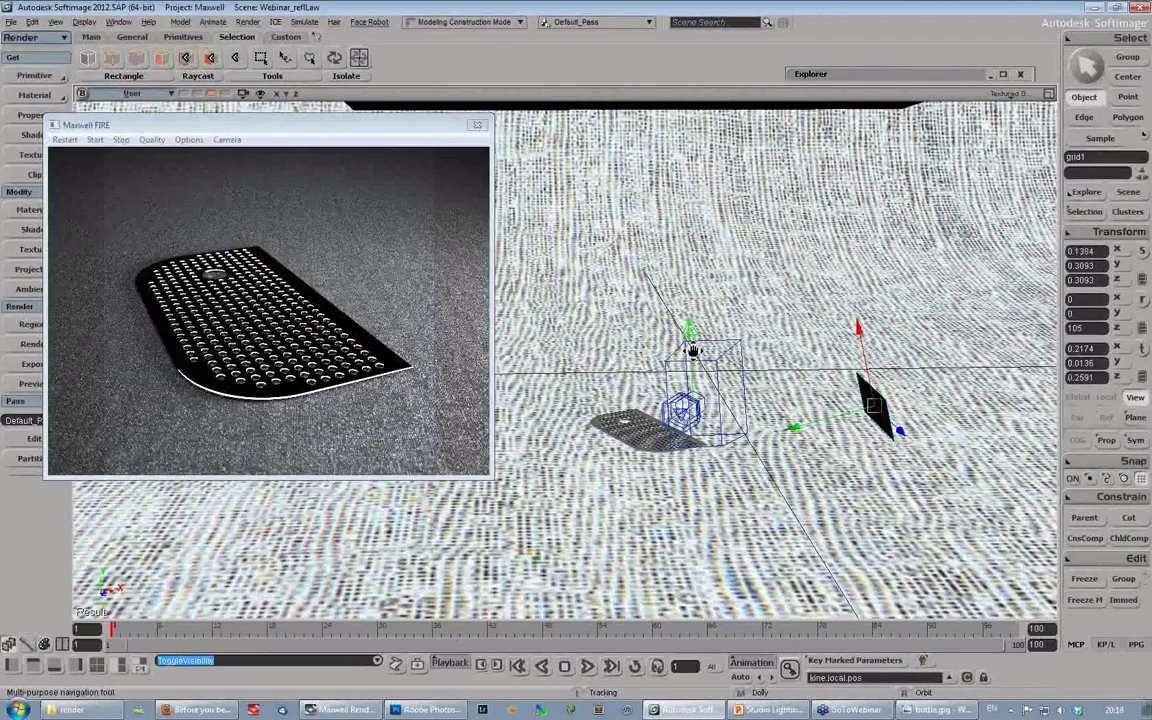
{"action": "right_click_drag", "start_coordinate": [693, 350], "coordinate": [685, 340]}
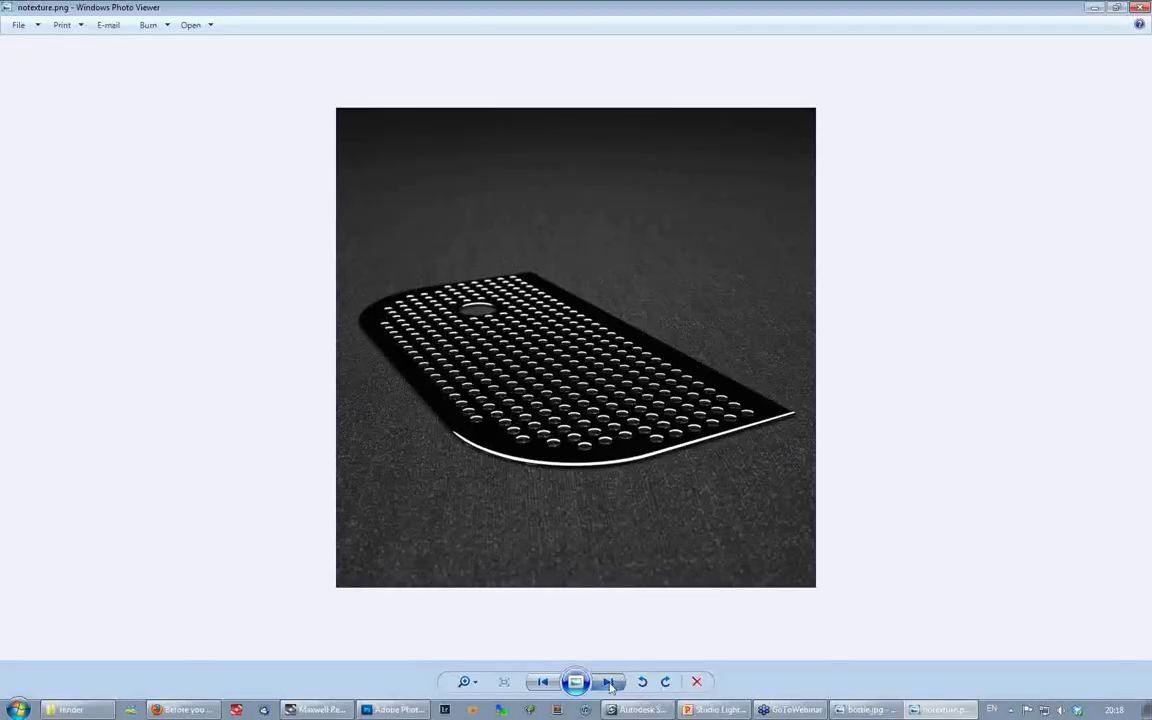
Step: Compare the notexture.png and texture.png renders in Windows Photo Viewer and close the viewer
{"action": "left_click", "coordinate": [609, 682]}
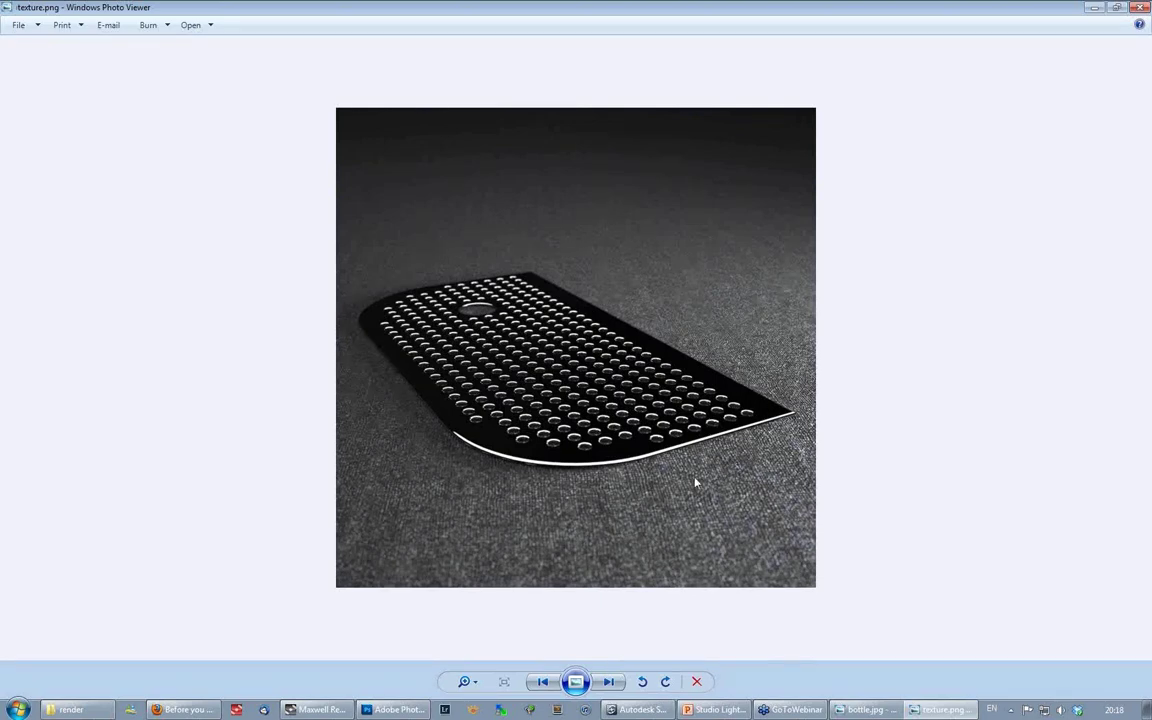
{"action": "left_click", "coordinate": [543, 681]}
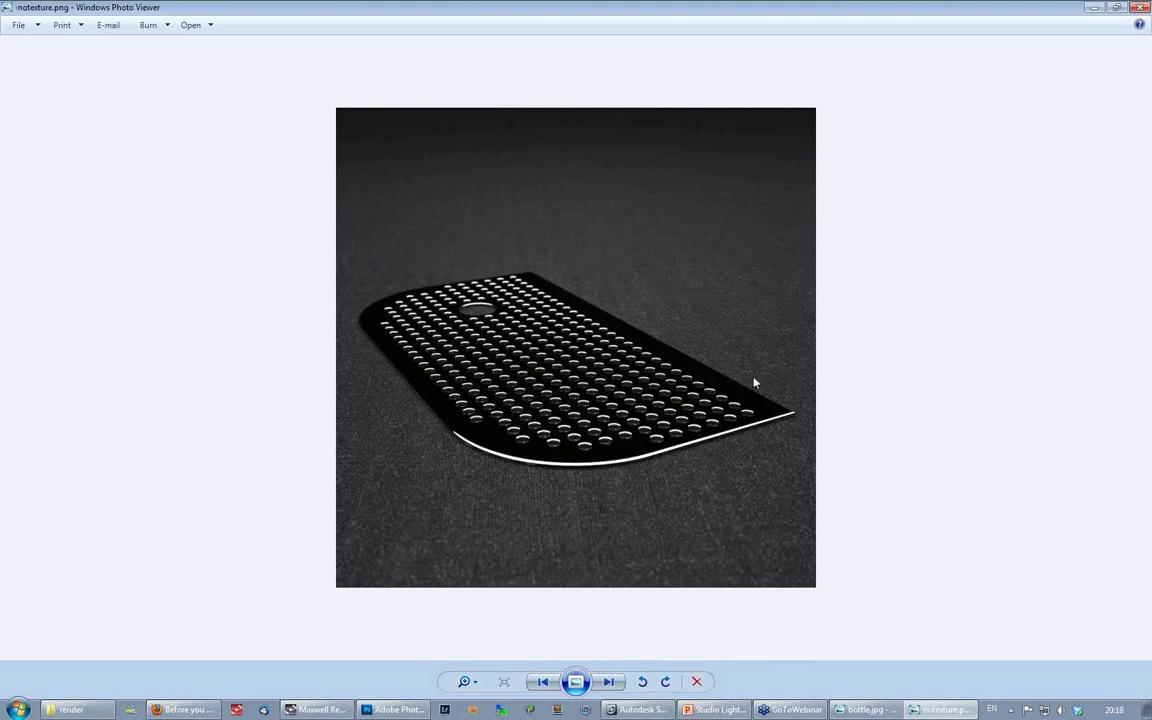
{"action": "left_click", "coordinate": [608, 681]}
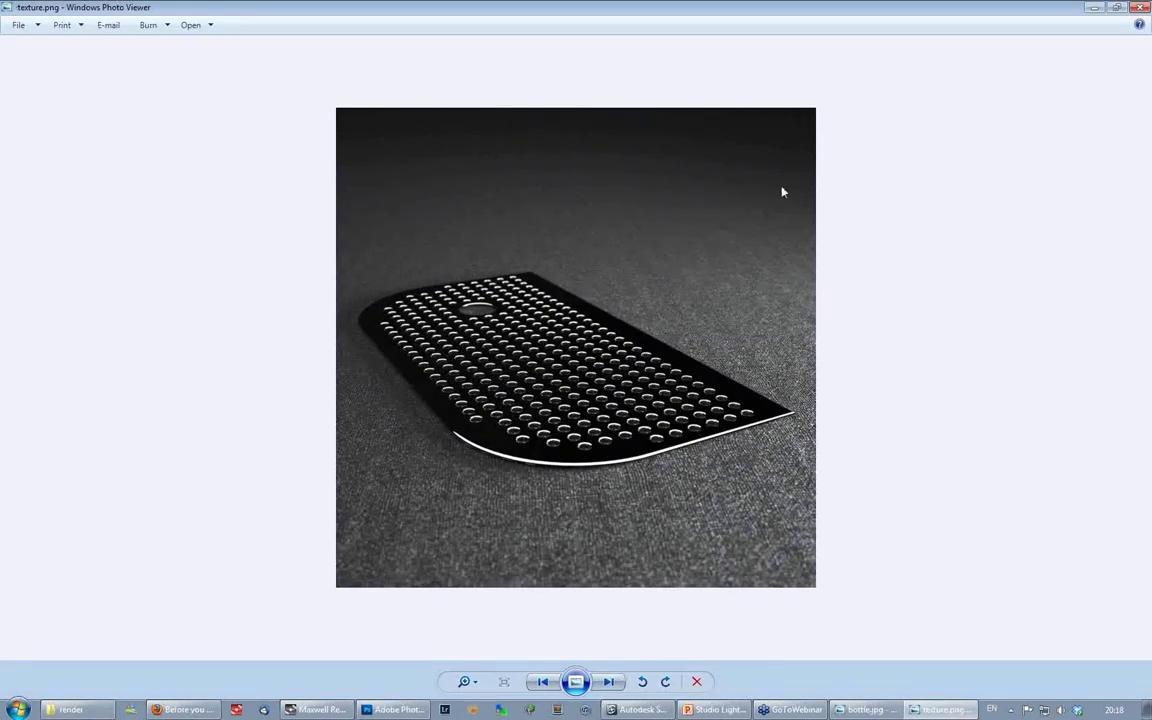
{"action": "left_click", "coordinate": [1141, 7]}
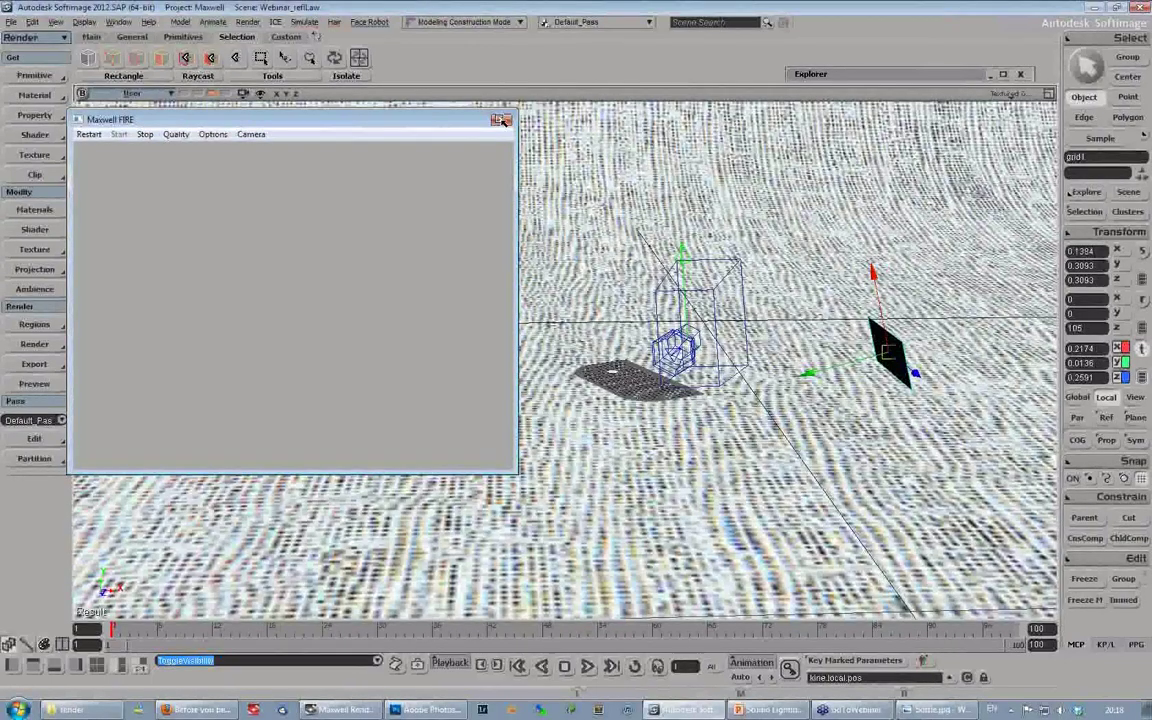
Step: Close the Maxwell FIRE preview and select the large emitter grid above the perforated cover
{"action": "left_click", "coordinate": [503, 120]}
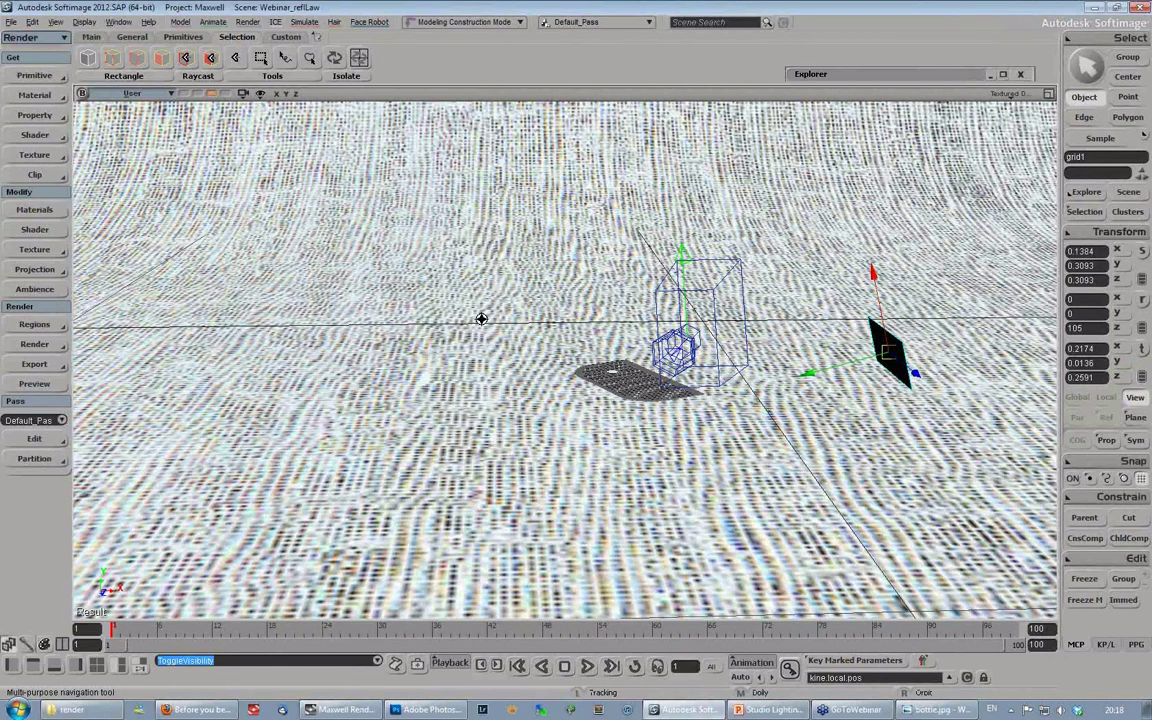
{"action": "right_click_drag", "start_coordinate": [481, 318], "coordinate": [460, 340]}
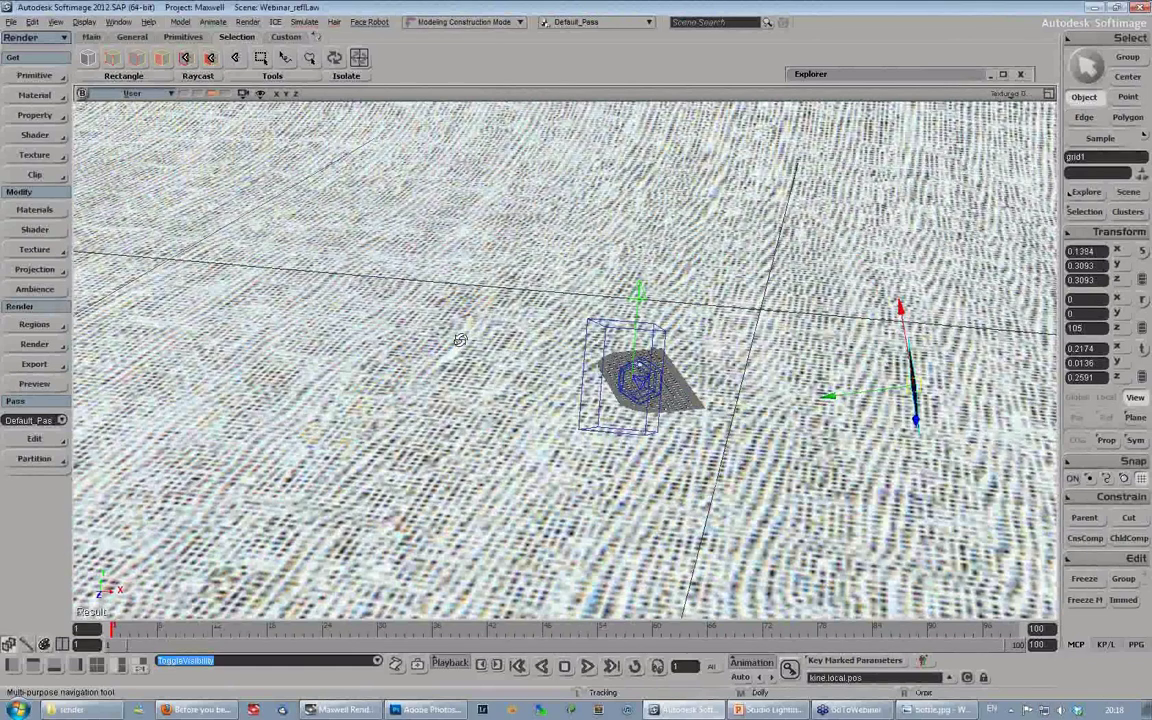
{"action": "middle_click_drag", "start_coordinate": [460, 340], "coordinate": [745, 321]}
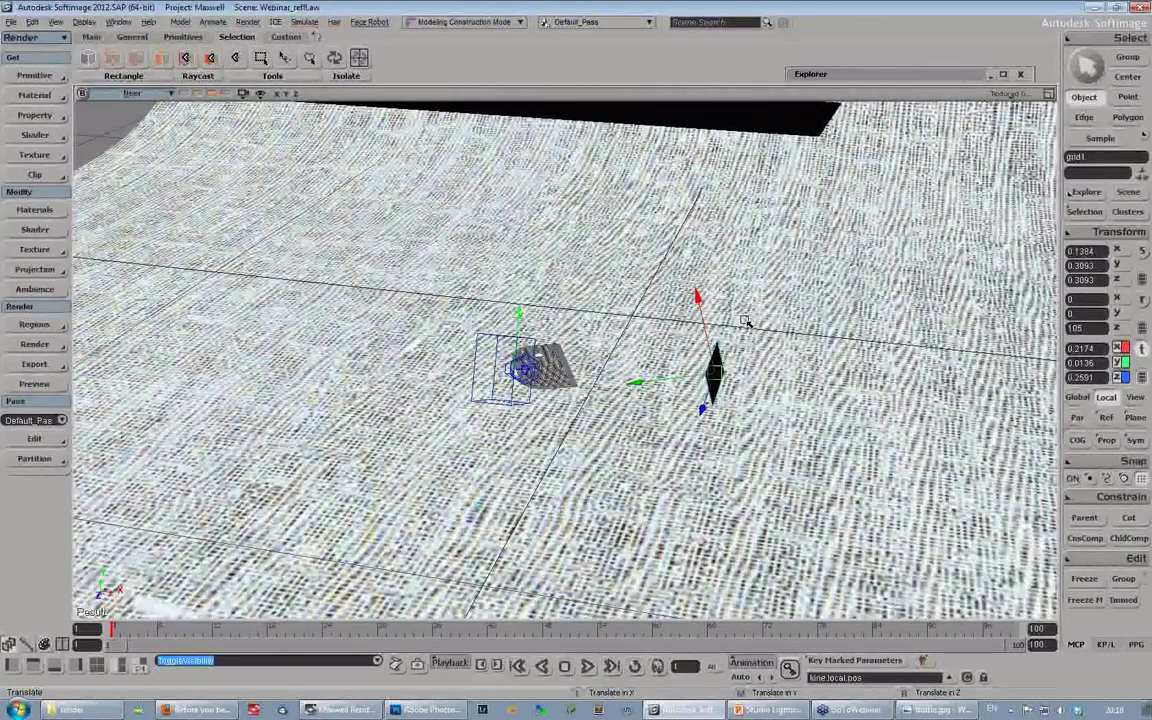
{"action": "right_click_drag", "start_coordinate": [746, 322], "coordinate": [580, 241]}
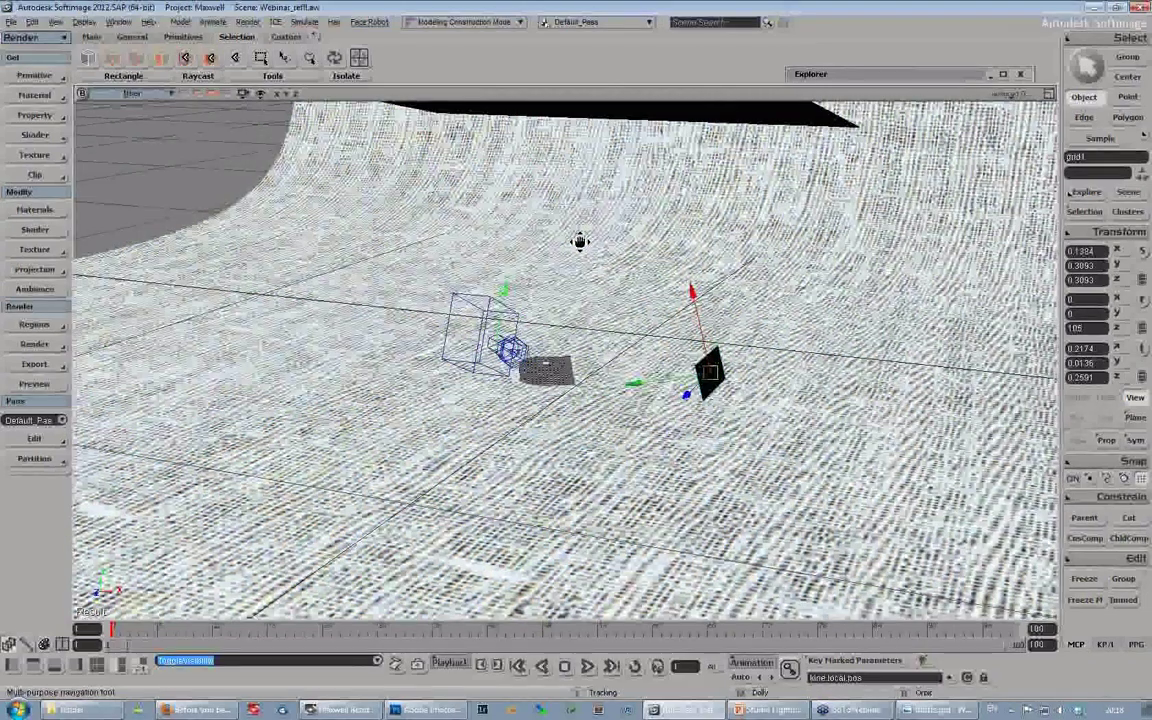
{"action": "right_click_drag", "start_coordinate": [580, 241], "coordinate": [561, 216]}
{"action": "left_click", "coordinate": [561, 216]}
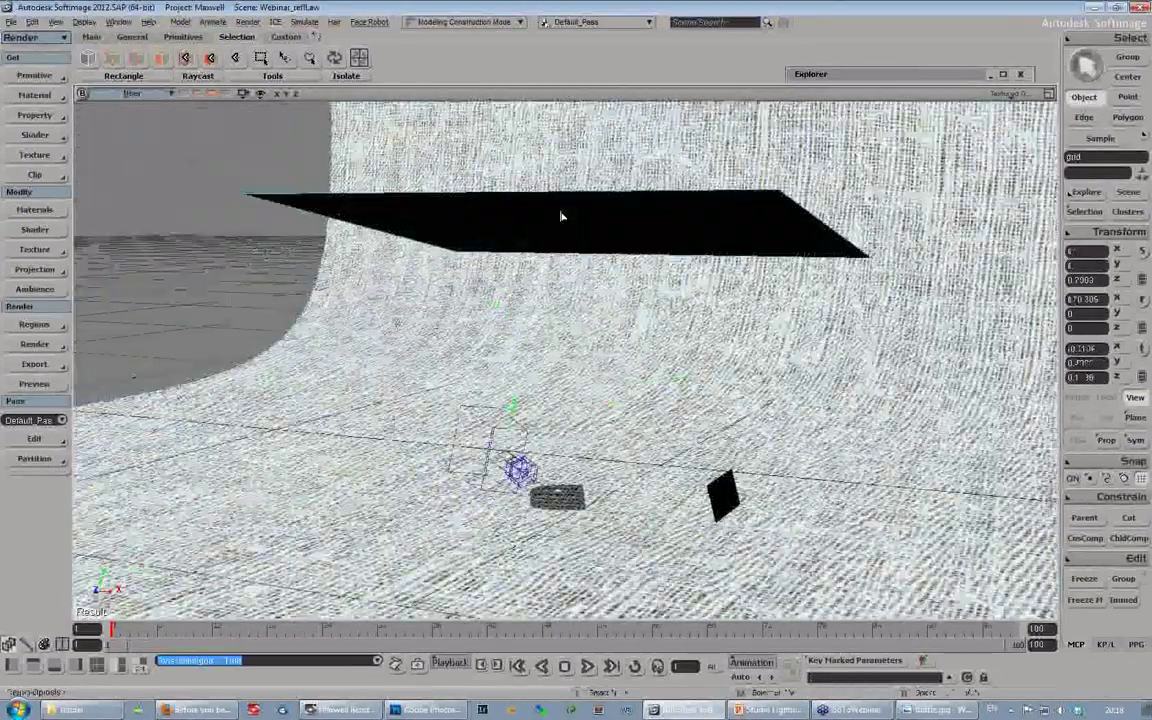
Step: Start a new Maxwell FIRE preview and place its window clear of the middle of the viewport
{"action": "left_click", "coordinate": [34, 344]}
{"action": "left_click", "coordinate": [137, 466]}
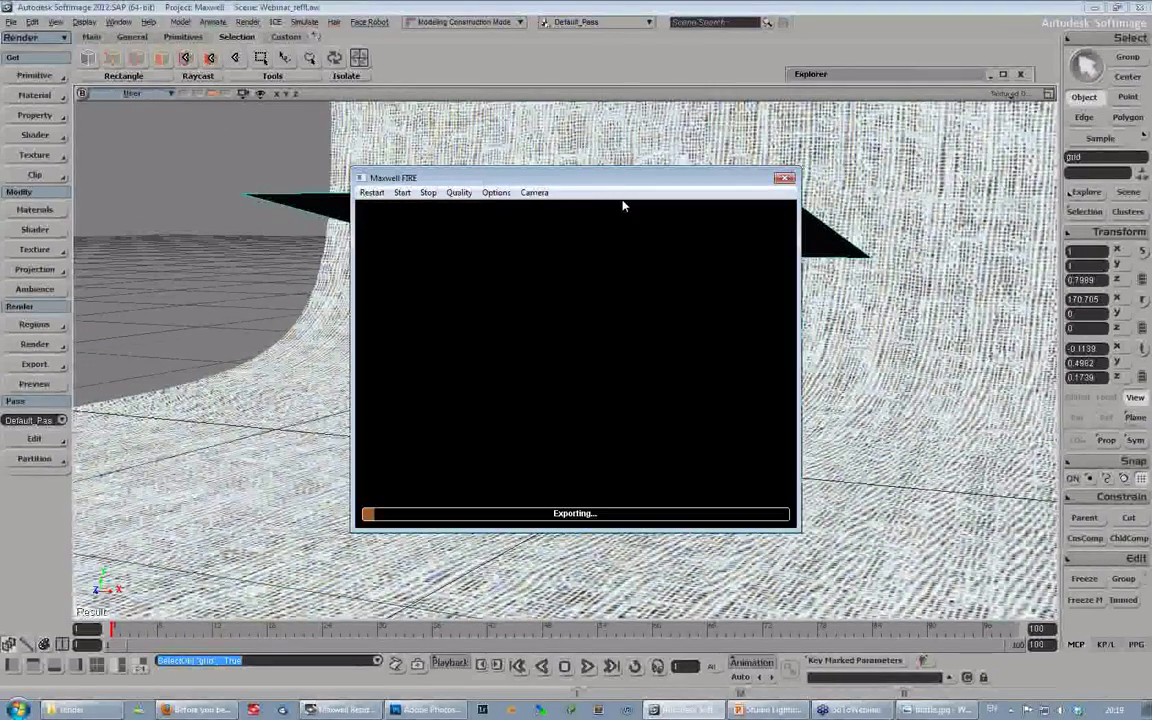
{"action": "left_click_drag", "start_coordinate": [605, 184], "coordinate": [563, 183]}
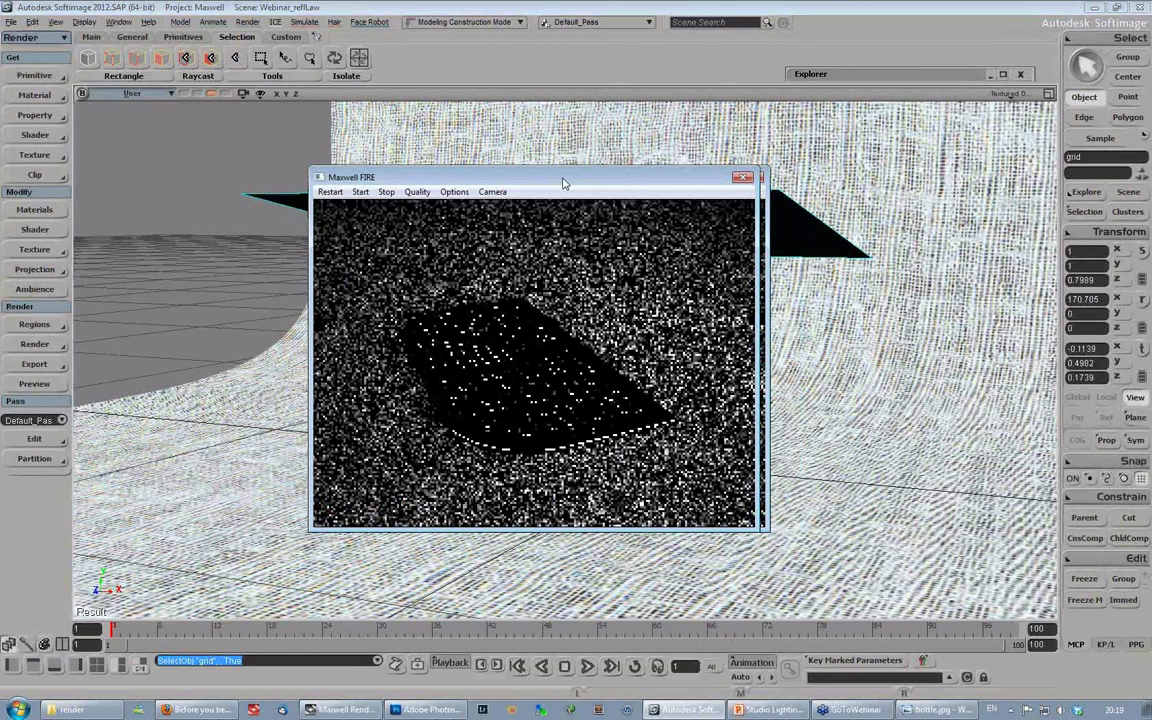
{"action": "left_click_drag", "start_coordinate": [563, 183], "coordinate": [265, 167]}
Step: Look through the scene camera and orbit it to a steeper angle so the overhead emitter reflects in the perforated cover
{"action": "left_click", "coordinate": [142, 93]}
{"action": "key", "text": "s"}
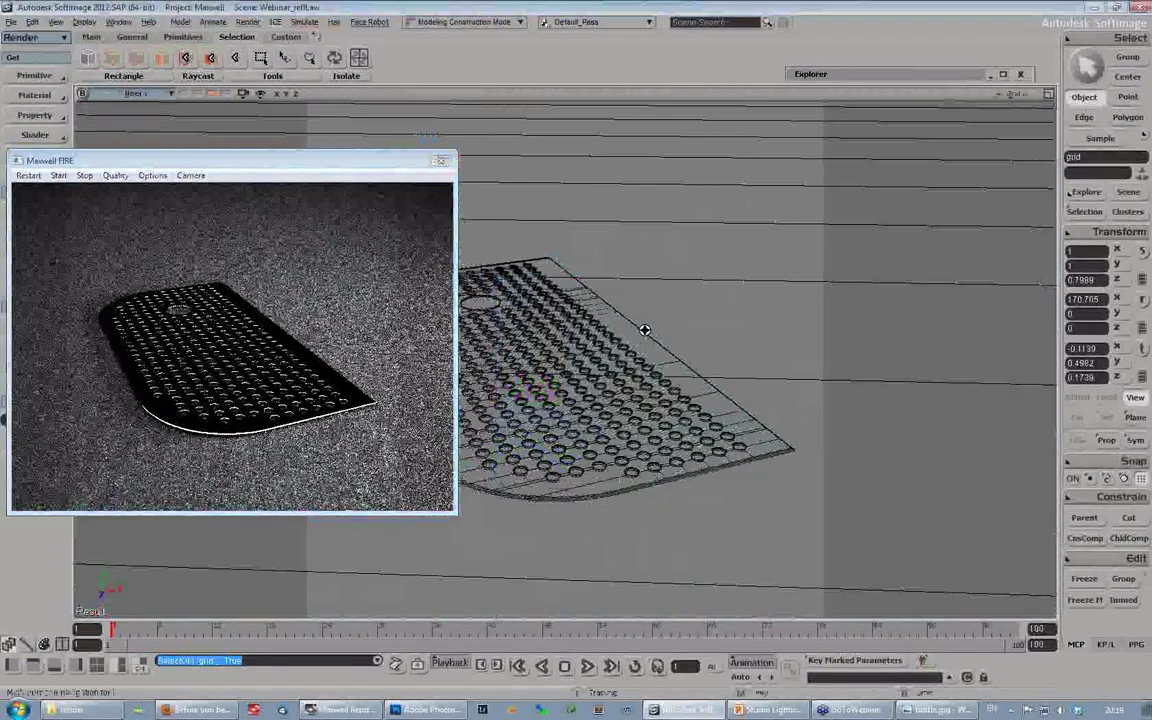
{"action": "right_click_drag", "start_coordinate": [645, 330], "coordinate": [544, 292]}
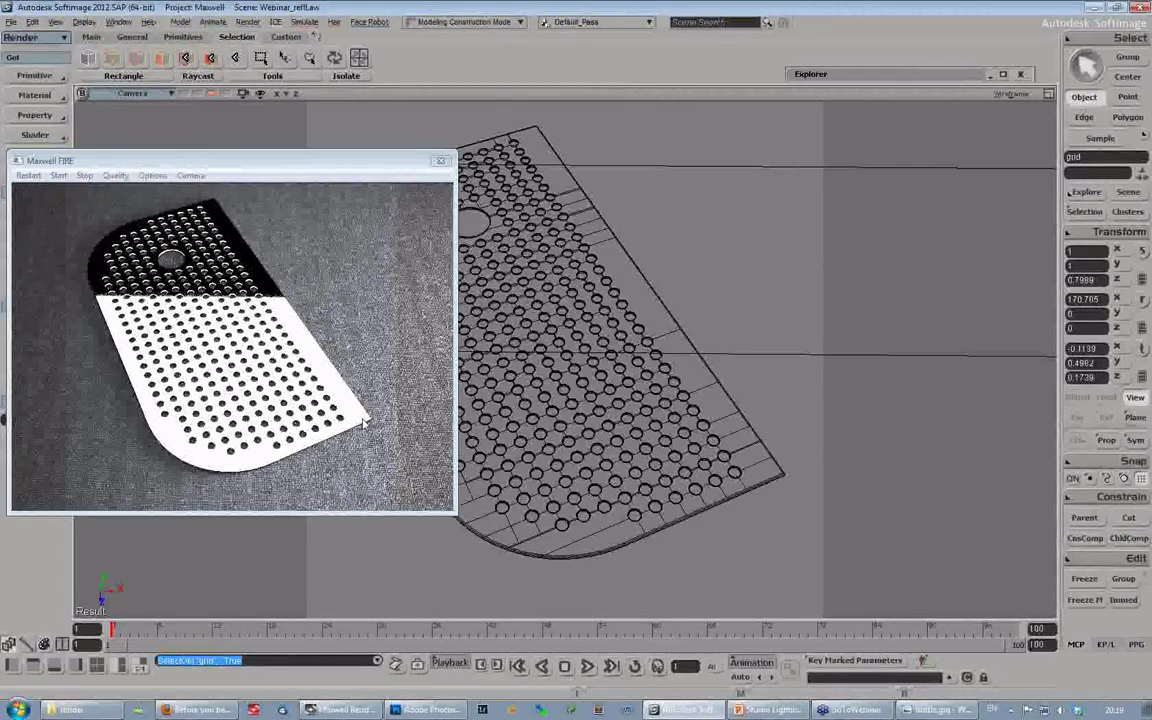
Step: Return the viewport to the User view and open the overhead grid's emitter material in the Render Tree
{"action": "left_click", "coordinate": [136, 96]}
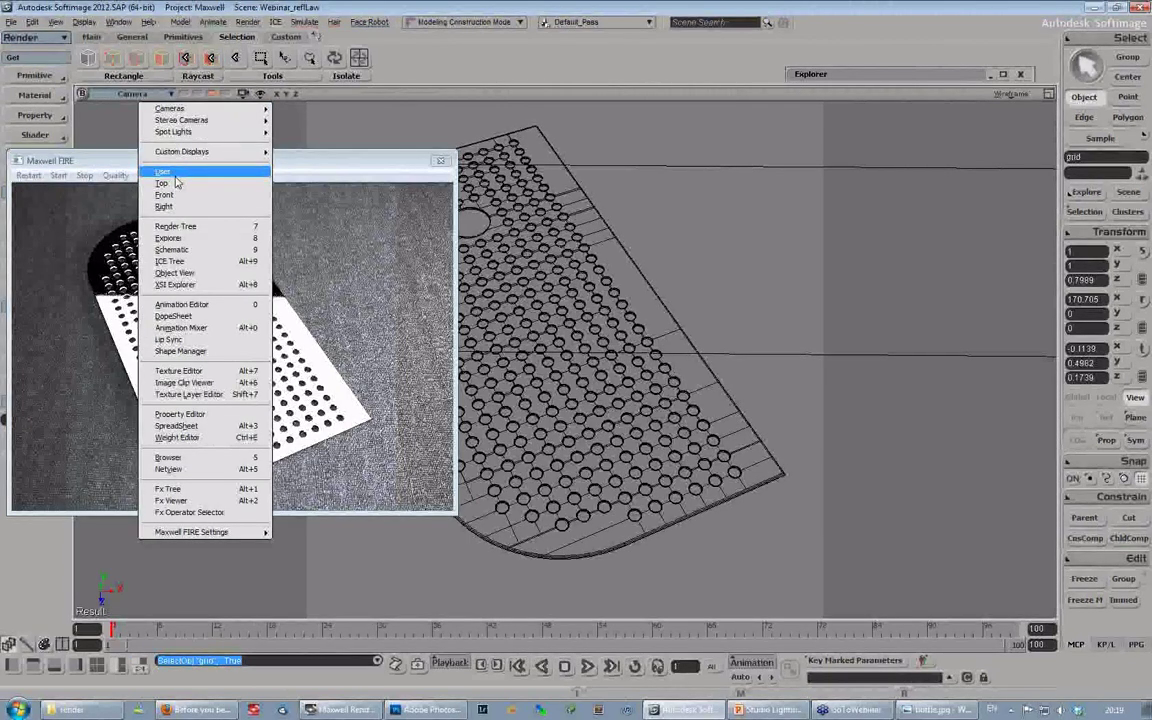
{"action": "left_click", "coordinate": [163, 172]}
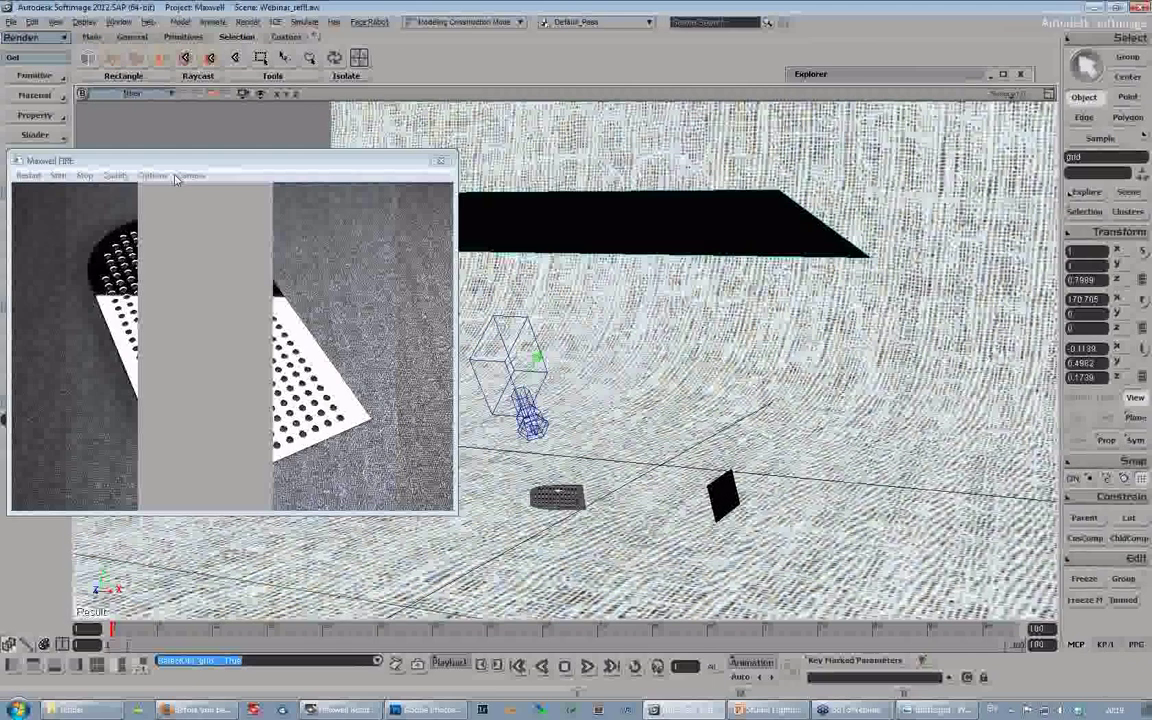
{"action": "key", "text": "o"}
{"action": "left_click_drag", "start_coordinate": [700, 300], "coordinate": [733, 386]}
{"action": "key", "text": "7"}
{"action": "left_click_drag", "start_coordinate": [320, 297], "coordinate": [525, 275]}
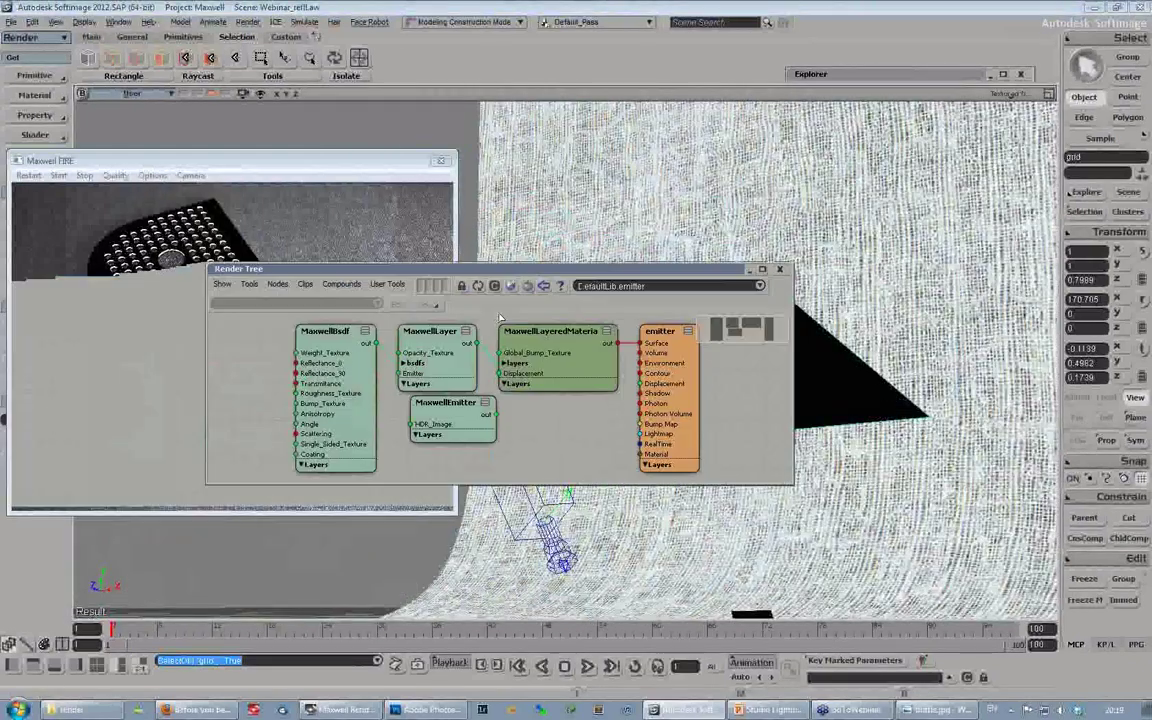
Step: Try HDR Image as the MaxwellEmitter type, set it back to Custom, and close the Render Tree
{"action": "double_click", "coordinate": [452, 410]}
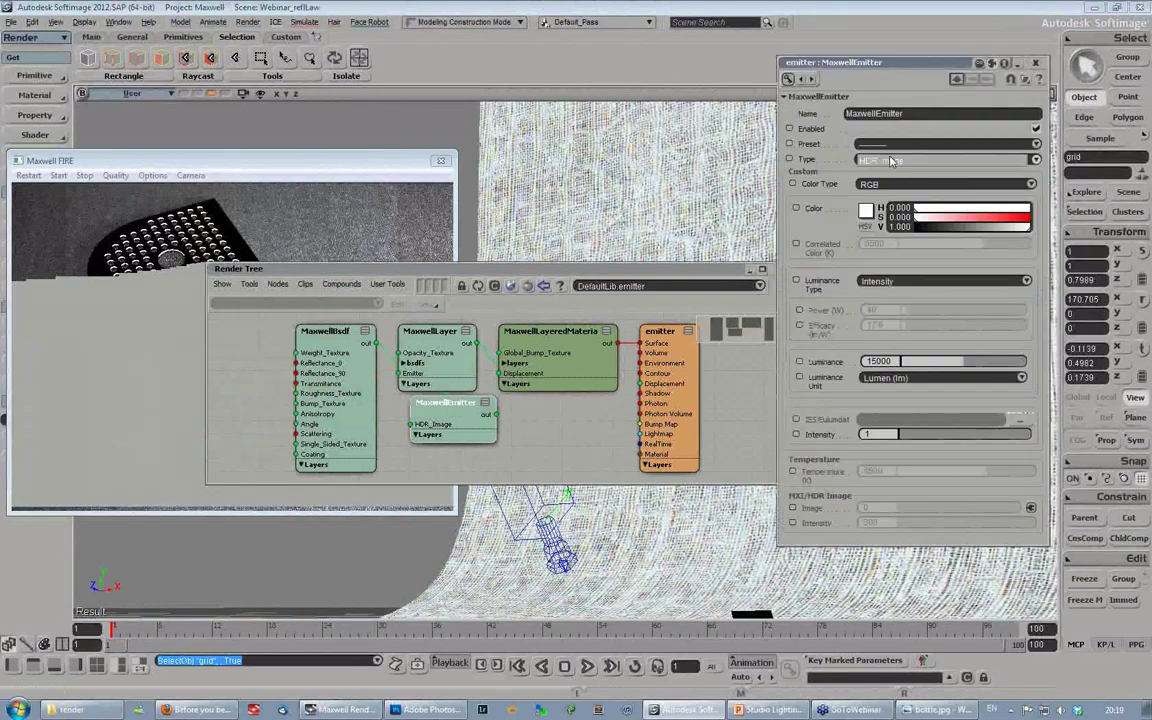
{"action": "left_click", "coordinate": [890, 160]}
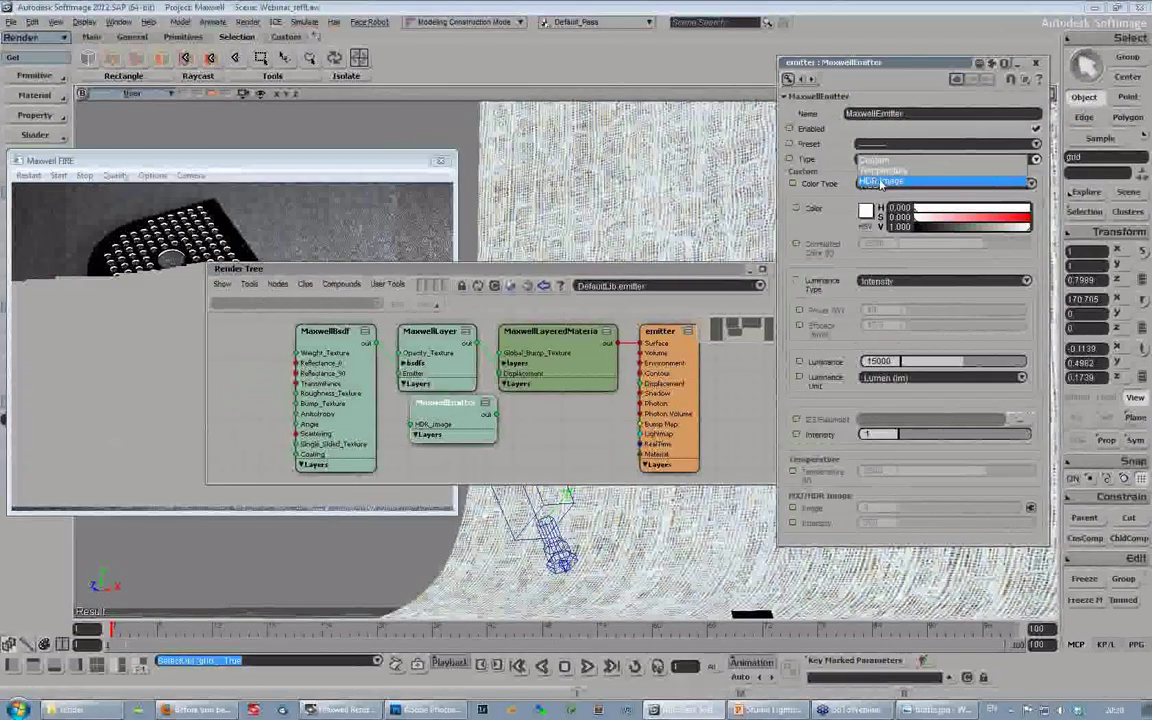
{"action": "left_click", "coordinate": [882, 183]}
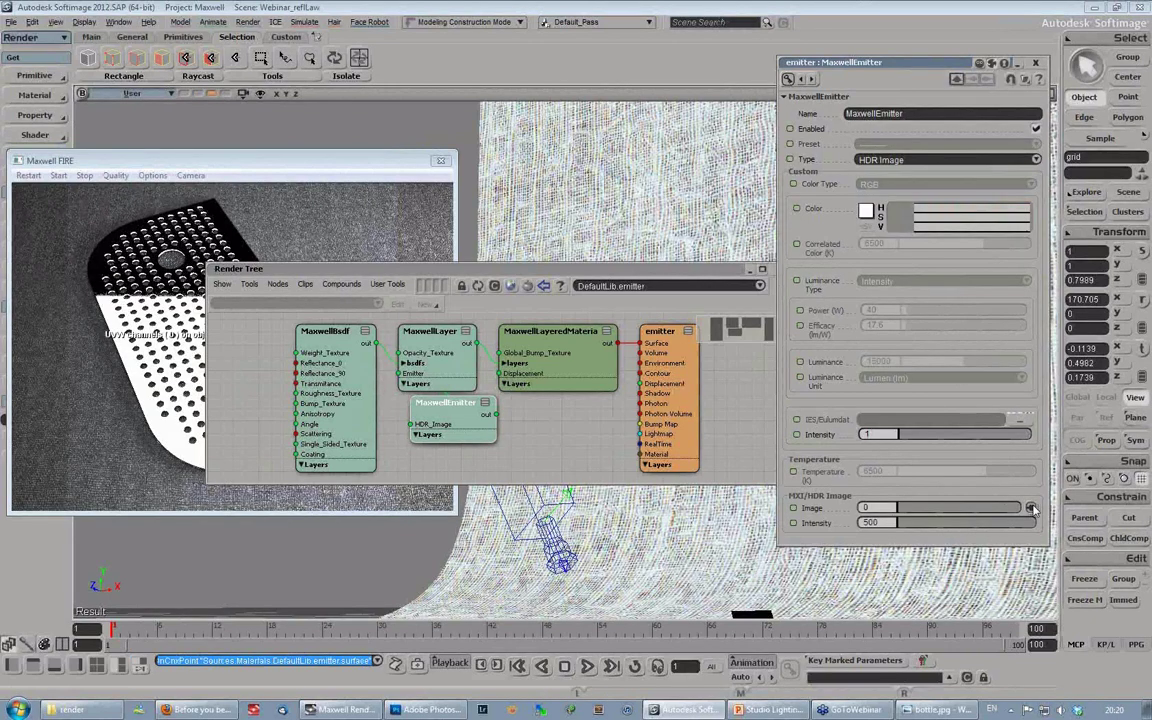
{"action": "left_click", "coordinate": [892, 157]}
{"action": "left_click", "coordinate": [886, 141]}
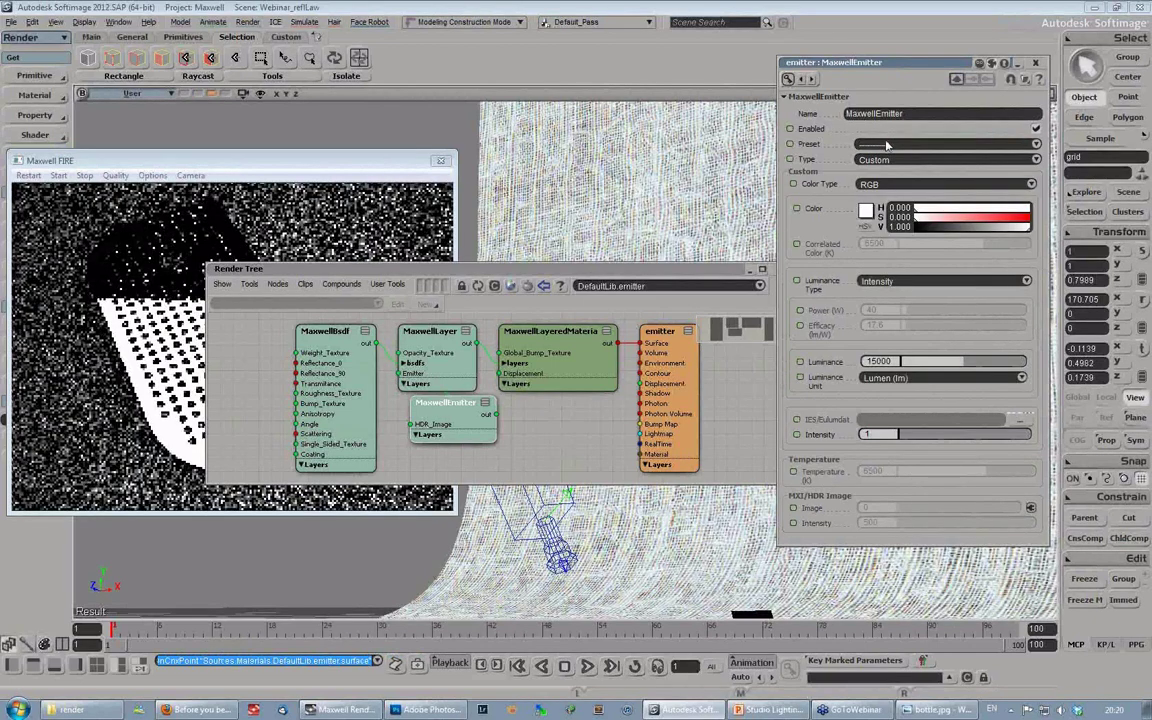
{"action": "left_click_drag", "start_coordinate": [565, 270], "coordinate": [799, 70]}
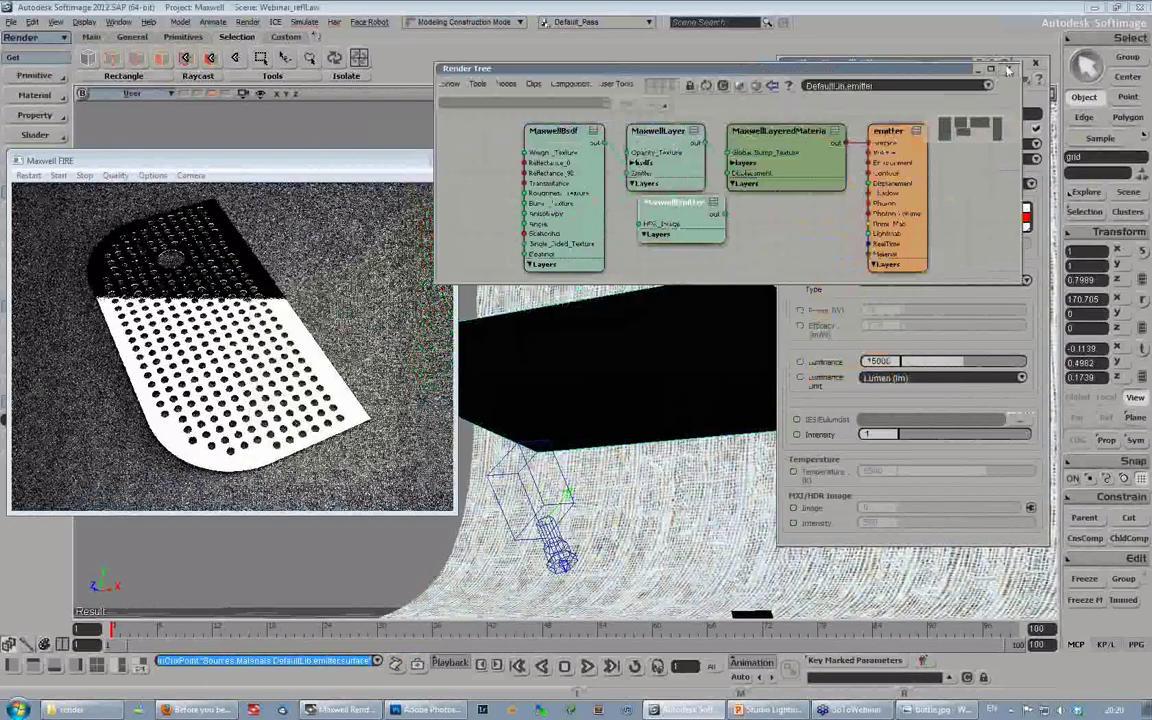
{"action": "left_click", "coordinate": [1008, 70]}
Step: Switch to Photoshop and create a 1024 × 1024 pixel RGB document at 32 bit with a white background
{"action": "left_click", "coordinate": [425, 709]}
{"action": "left_click", "coordinate": [42, 12]}
{"action": "left_click", "coordinate": [50, 26]}
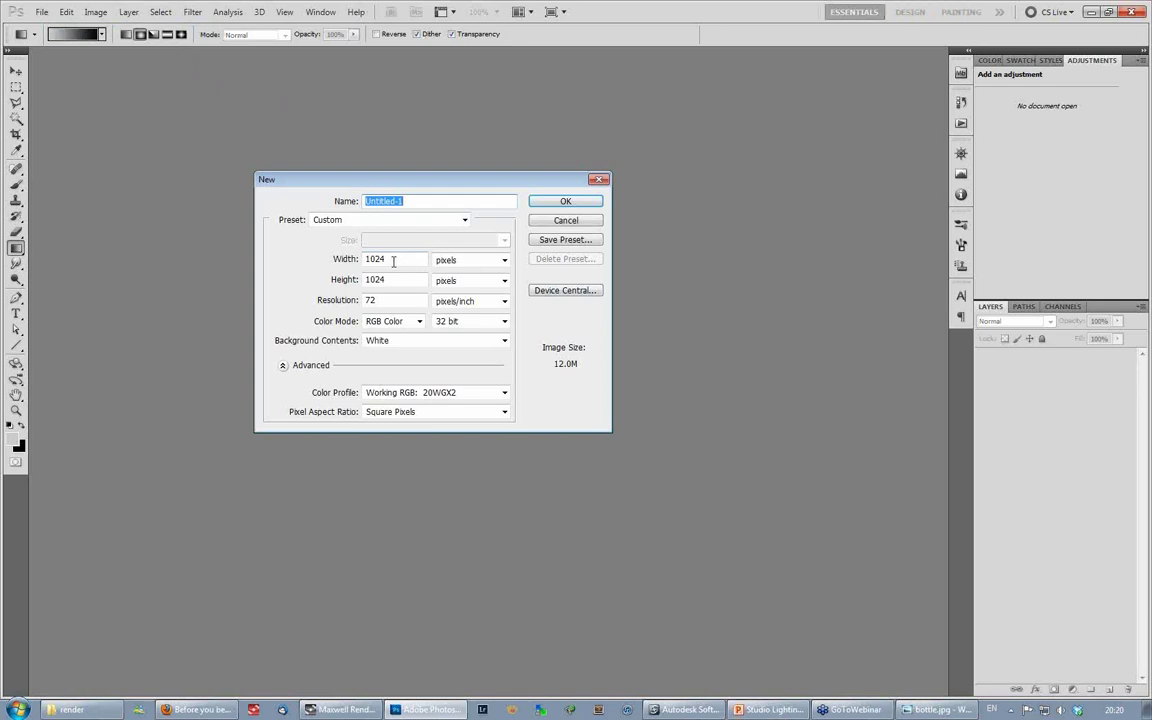
{"action": "left_click_drag", "start_coordinate": [408, 182], "coordinate": [469, 141]}
{"action": "left_click_drag", "start_coordinate": [453, 218], "coordinate": [419, 221]}
{"action": "left_click", "coordinate": [456, 222]}
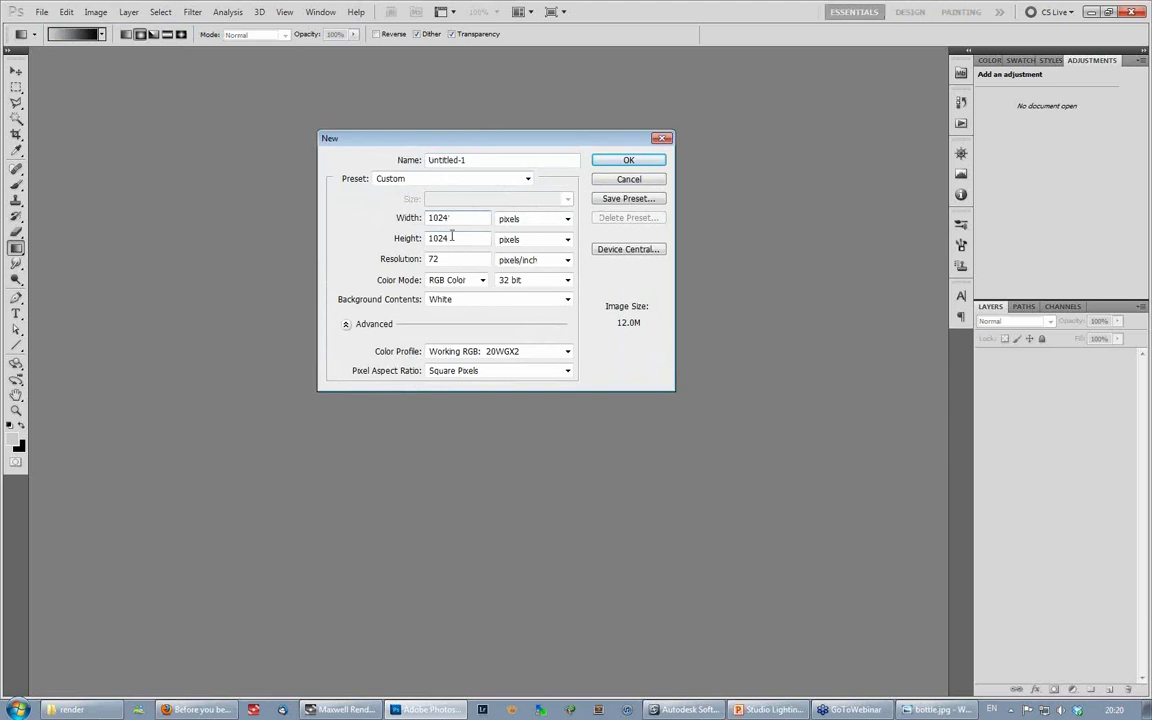
{"action": "left_click", "coordinate": [529, 284]}
{"action": "left_click", "coordinate": [508, 304]}
{"action": "left_click", "coordinate": [512, 280]}
{"action": "left_click", "coordinate": [512, 327]}
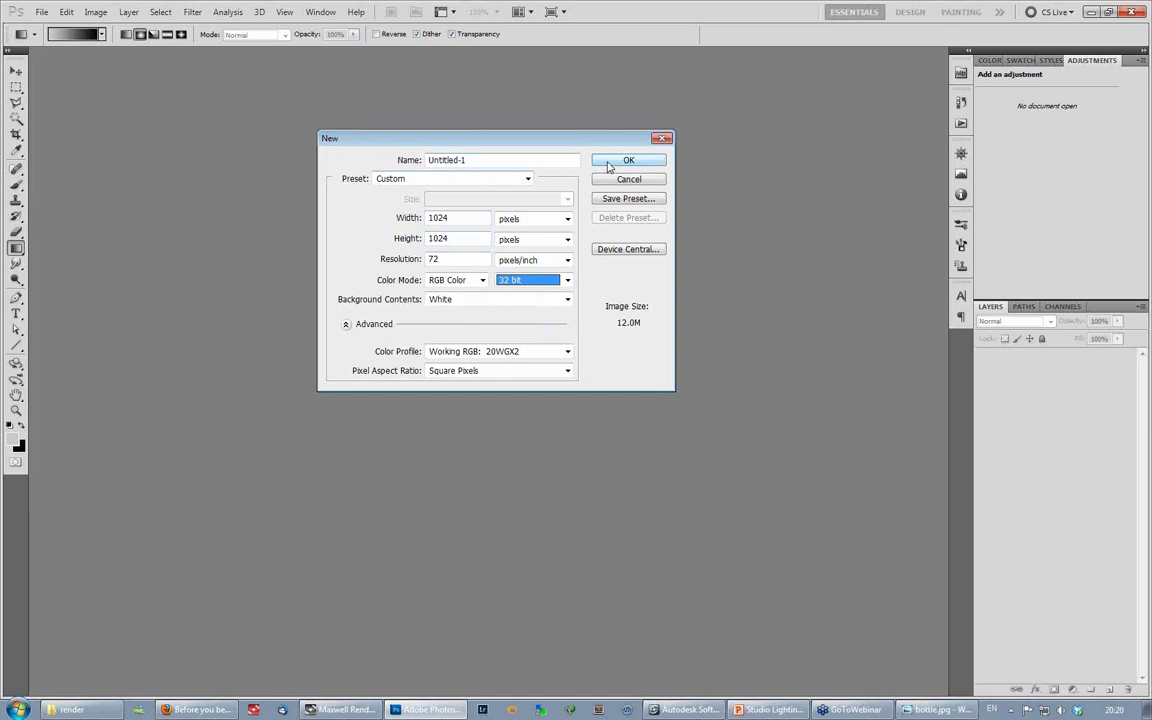
{"action": "left_click", "coordinate": [609, 162]}
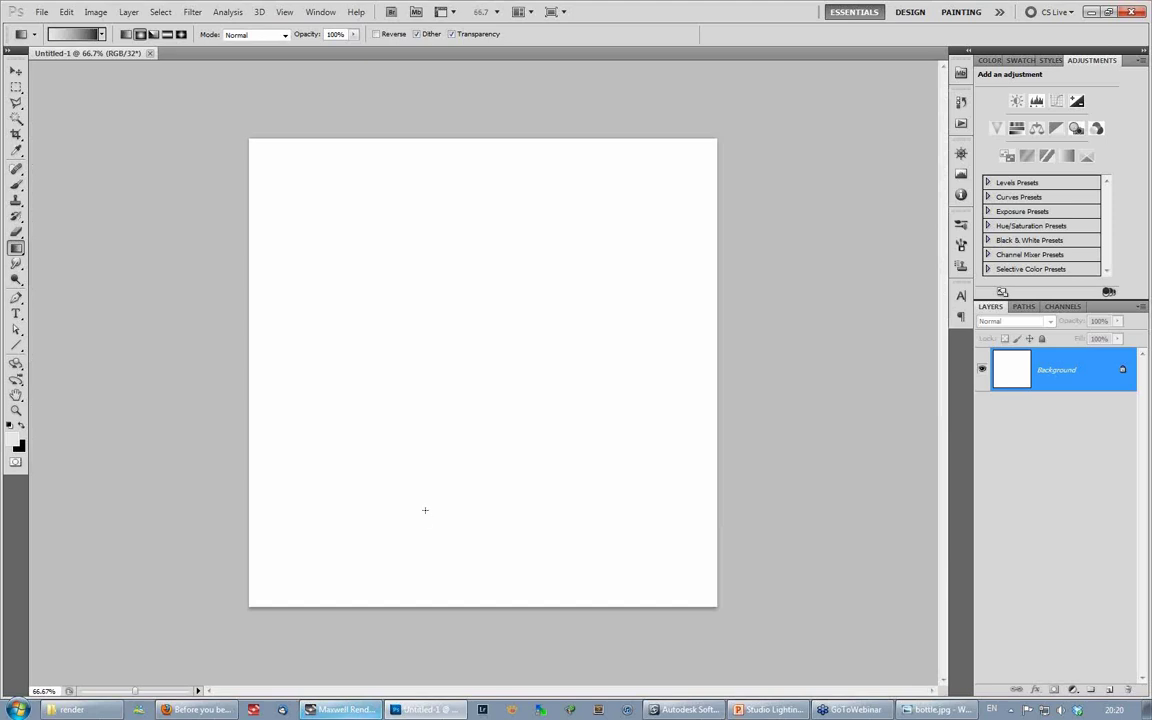
Step: View the finished coffee machine render in Maxwell Render and return to the new Photoshop document
{"action": "left_click", "coordinate": [341, 709]}
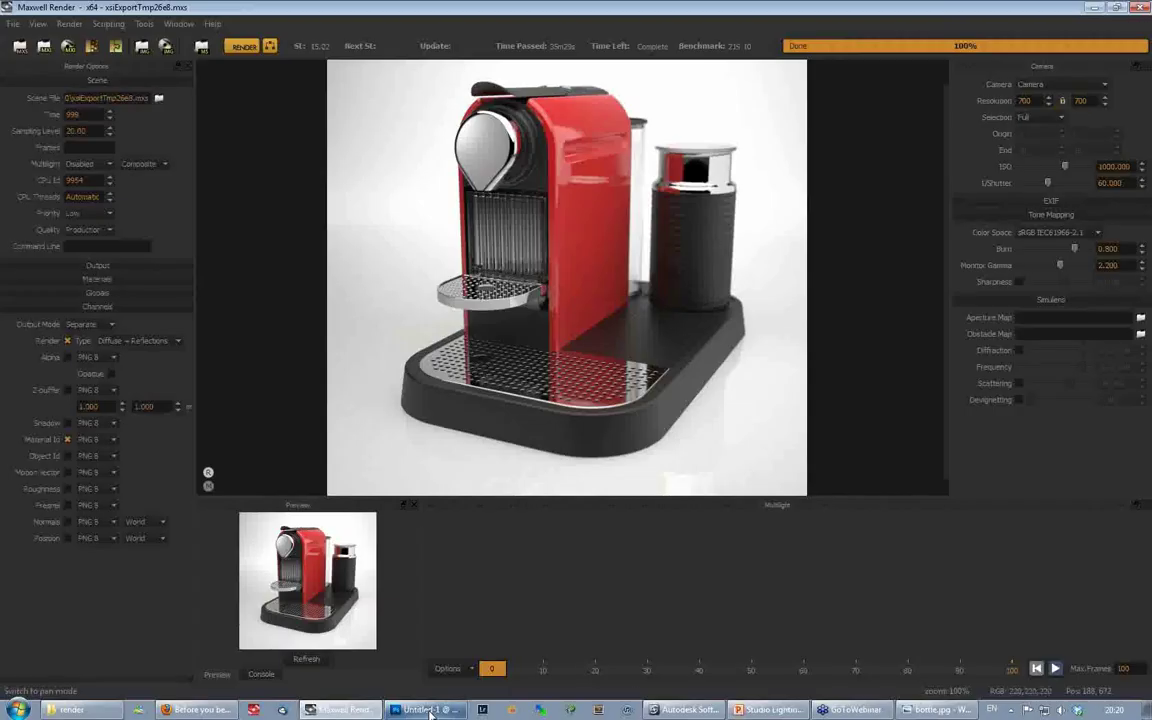
{"action": "left_click", "coordinate": [428, 711]}
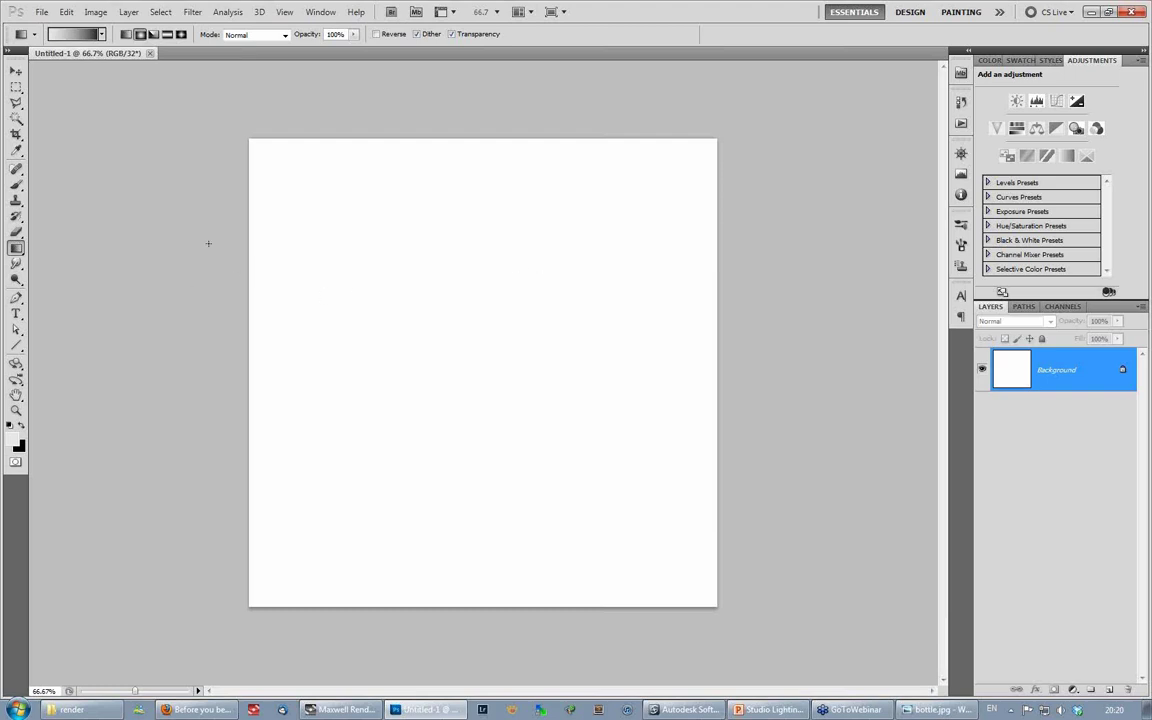
Step: Fill the background with black, then show the rulers and place horizontal and vertical guides crossing at the canvas centre
{"action": "key", "text": "alt+BackSpace"}
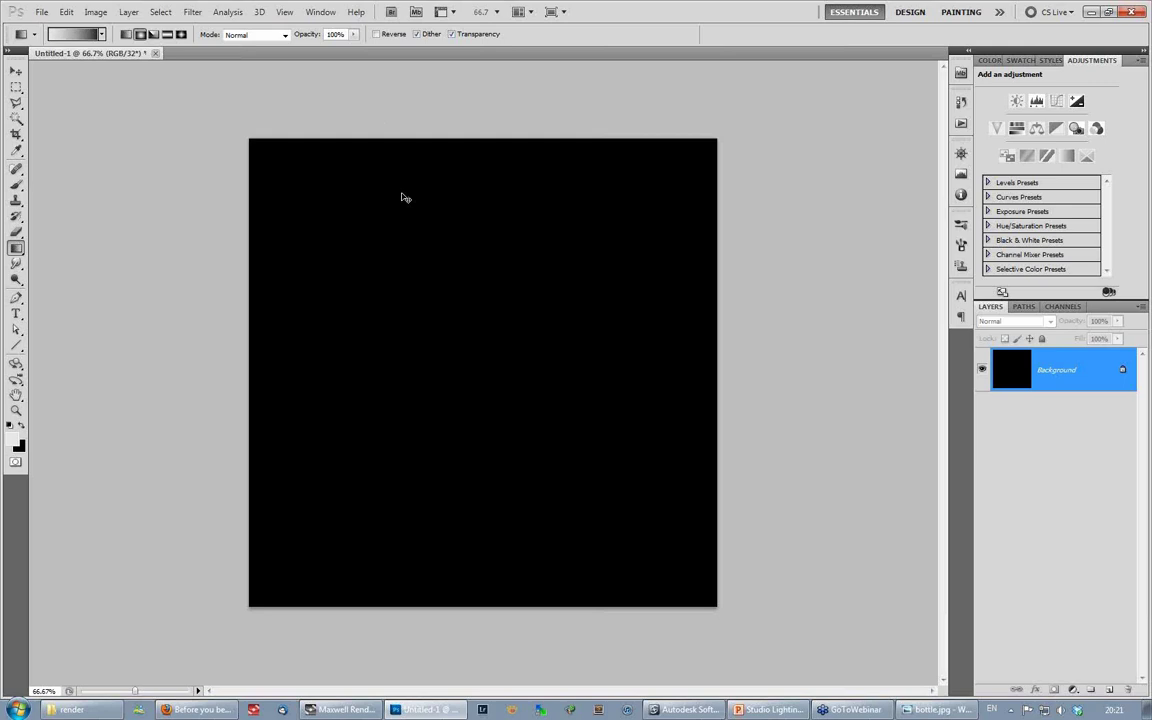
{"action": "key", "text": "ctrl+r"}
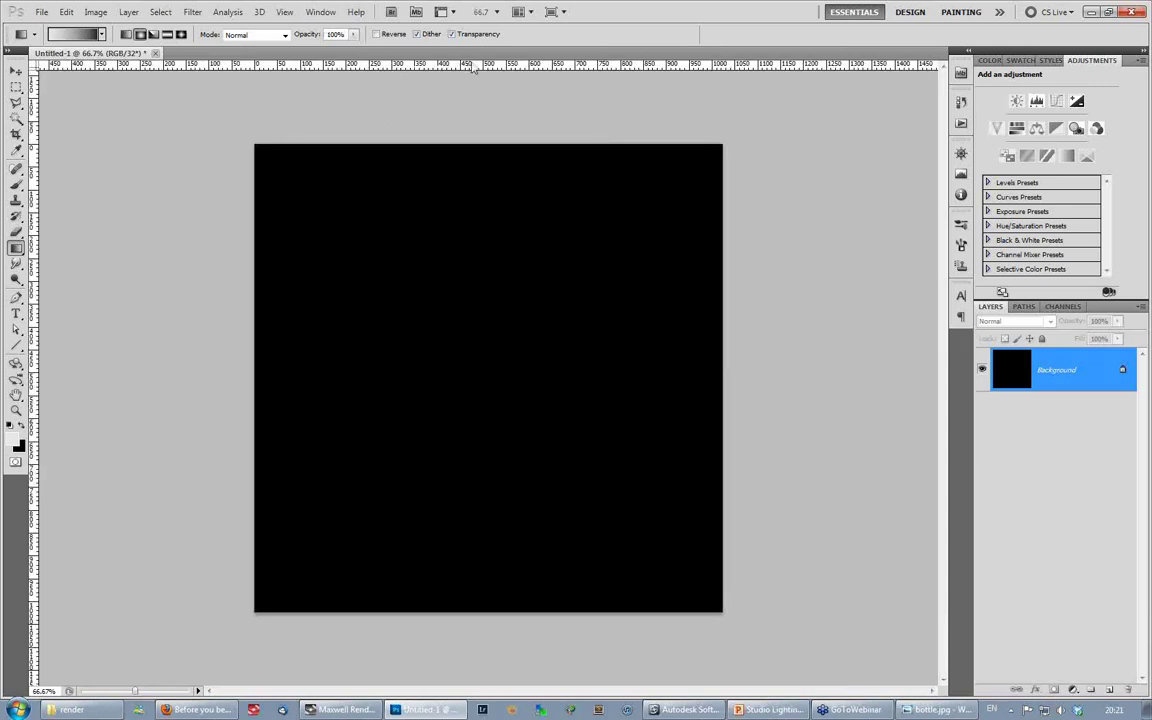
{"action": "left_click_drag", "start_coordinate": [489, 68], "coordinate": [489, 378]}
{"action": "left_click_drag", "start_coordinate": [35, 393], "coordinate": [489, 400]}
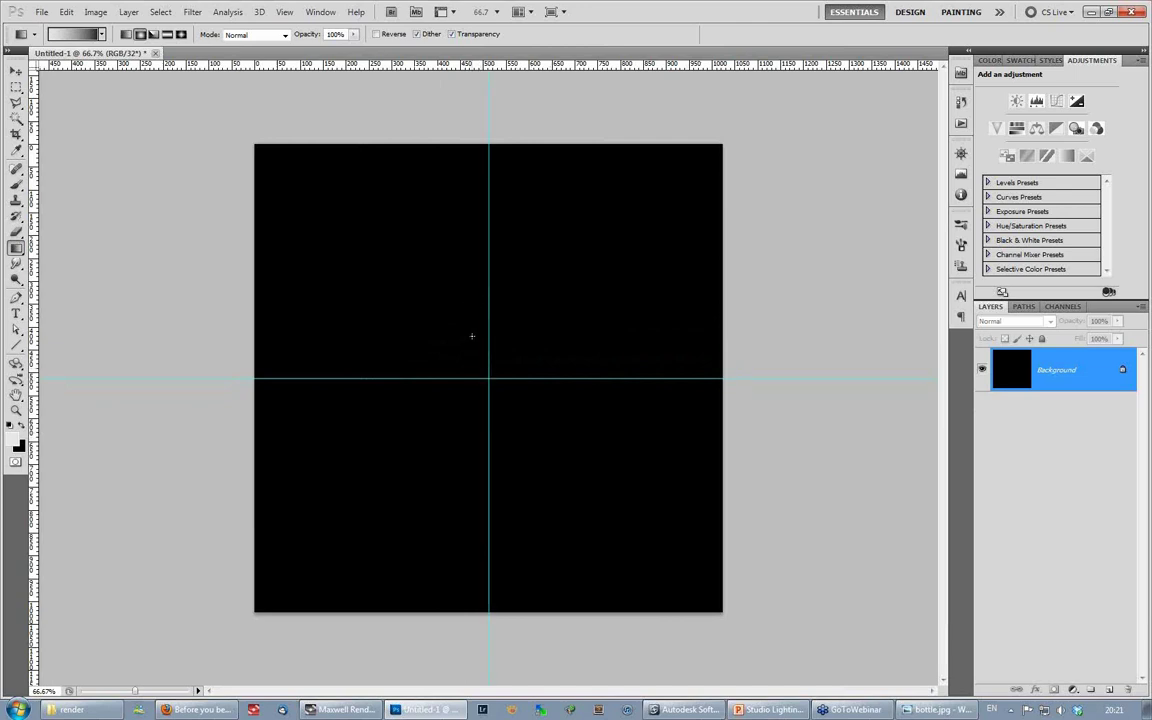
{"action": "left_click", "coordinate": [285, 11]}
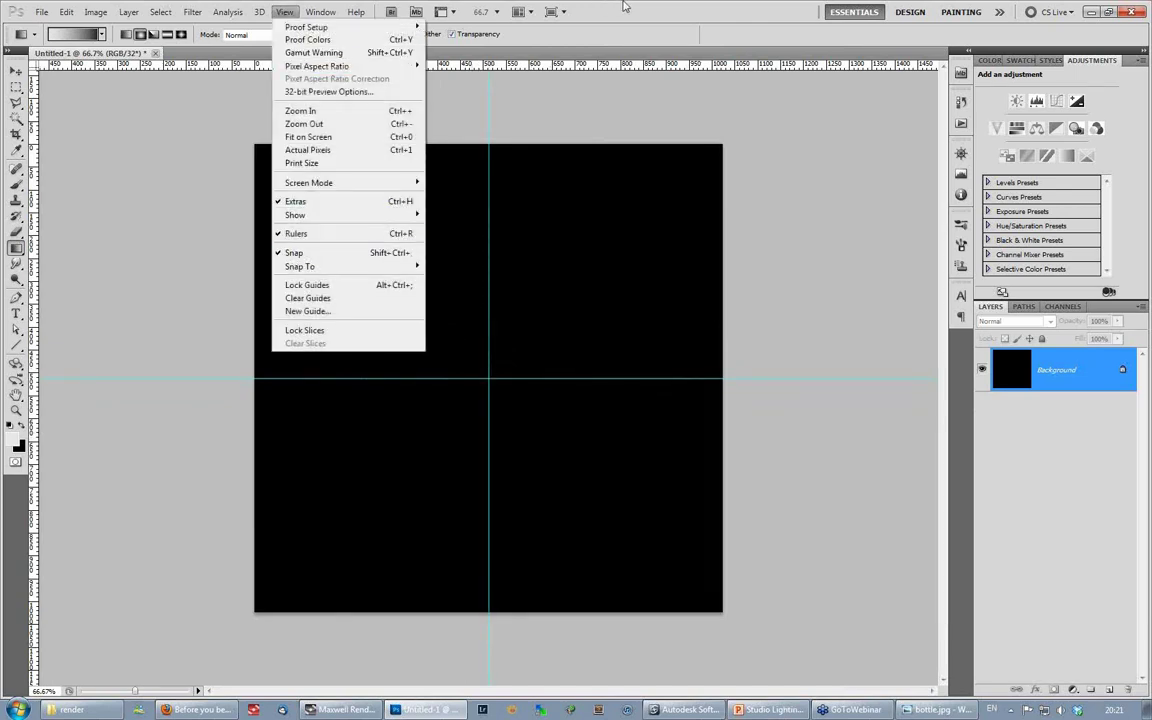
Step: Set the foreground colour's 32-bit R, G and B values to 0.2 and draw a radial gradient from the canvas centre out towards the corners
{"action": "left_click", "coordinate": [625, 5]}
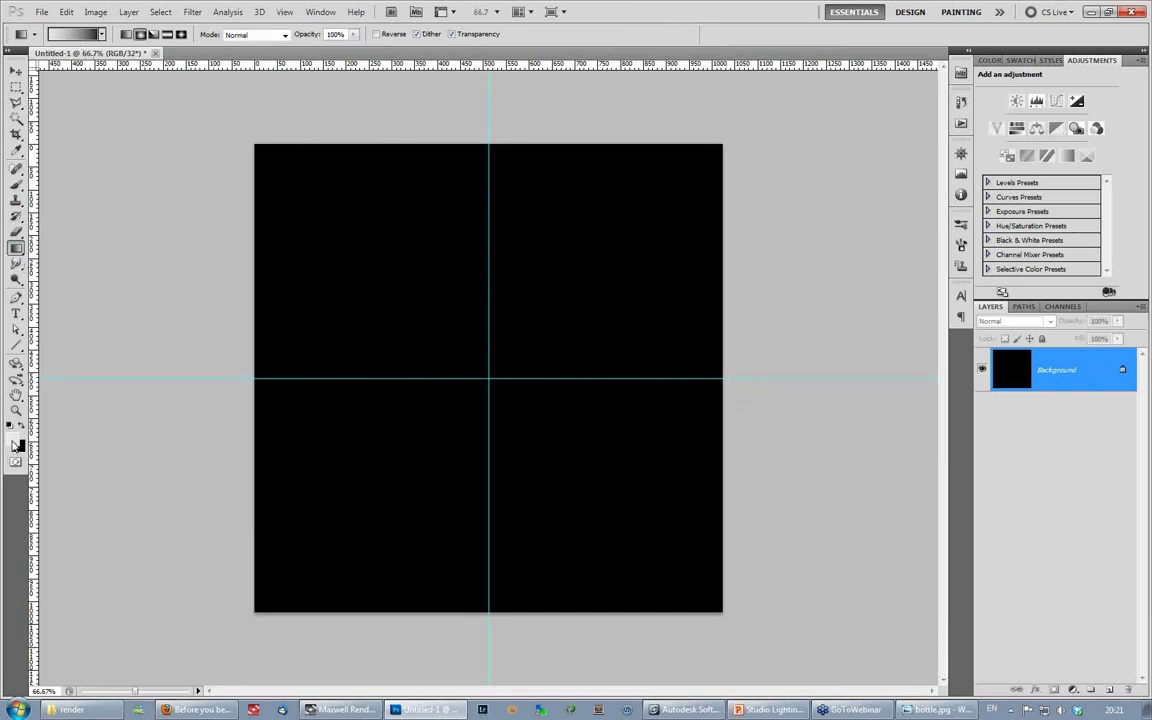
{"action": "left_click", "coordinate": [15, 446]}
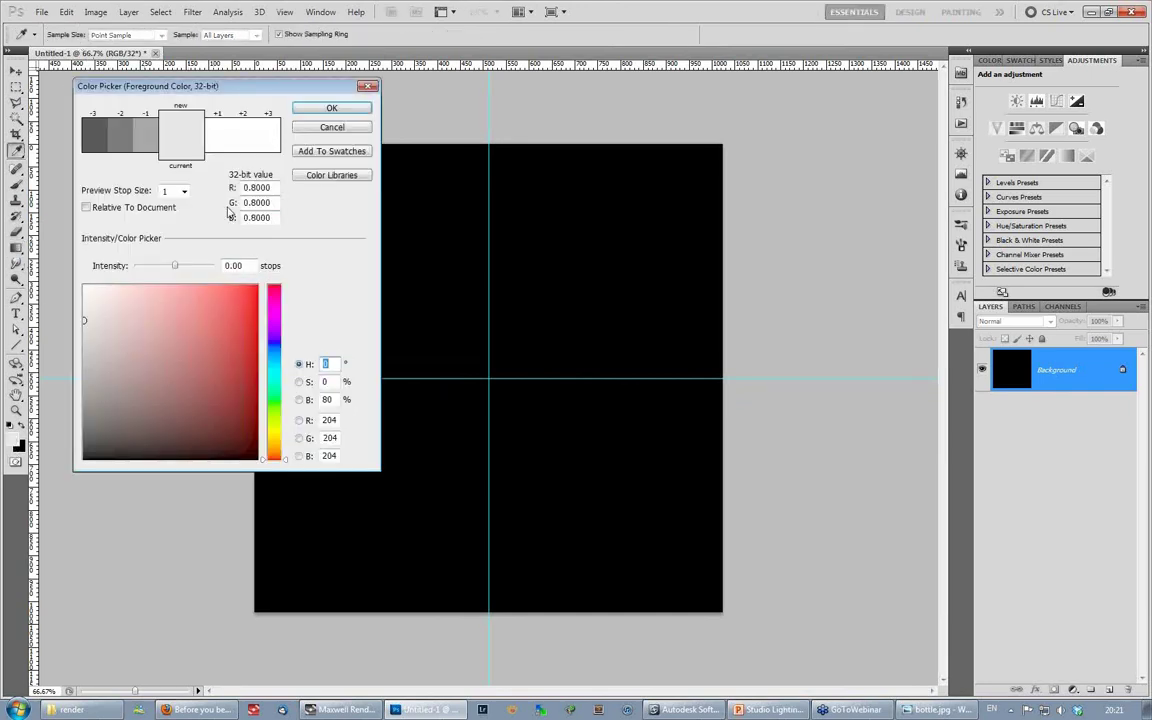
{"action": "left_click_drag", "start_coordinate": [275, 188], "coordinate": [221, 189]}
{"action": "type", "text": "1"}
{"action": "type", "text": "2"}
{"action": "key", "text": "Tab"}
{"action": "type", "text": ".2"}
{"action": "key", "text": "Tab"}
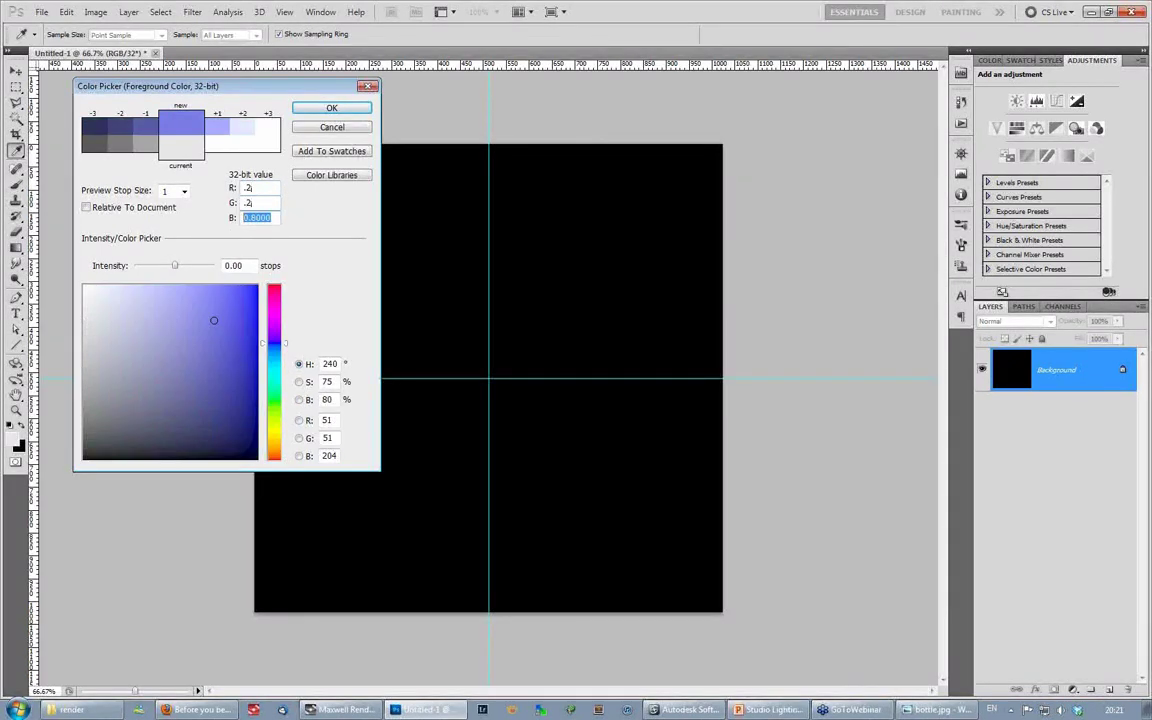
{"action": "type", "text": ".2"}
{"action": "left_click", "coordinate": [331, 110]}
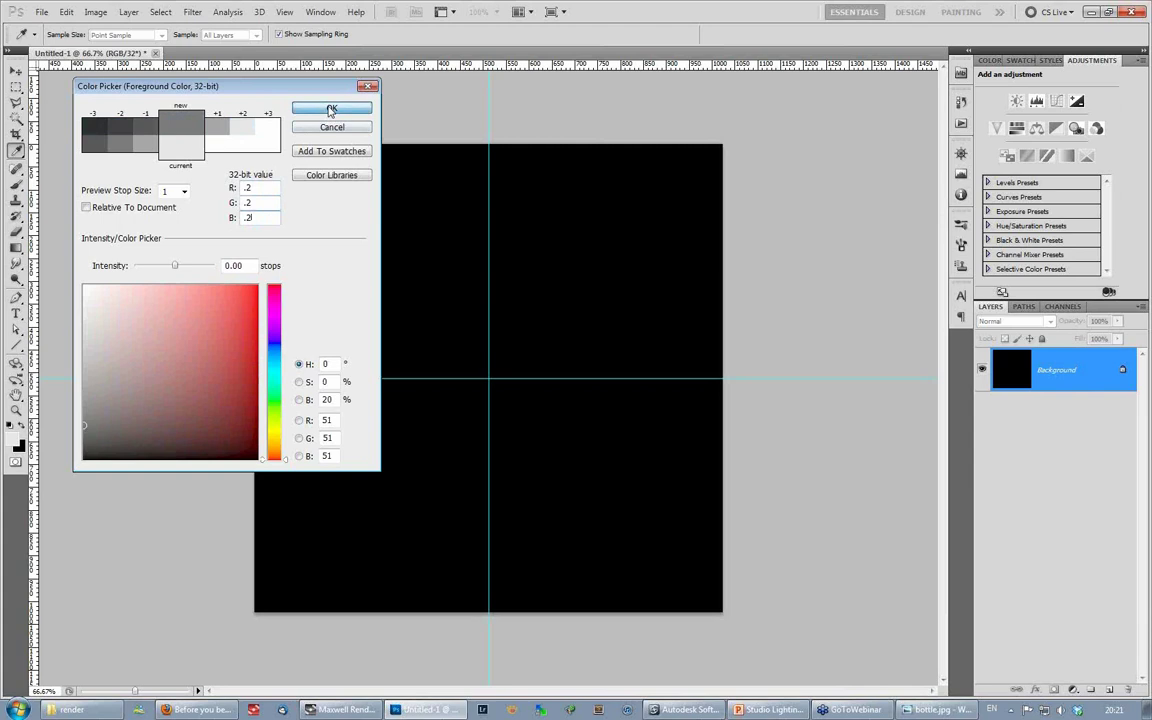
{"action": "key", "text": "g"}
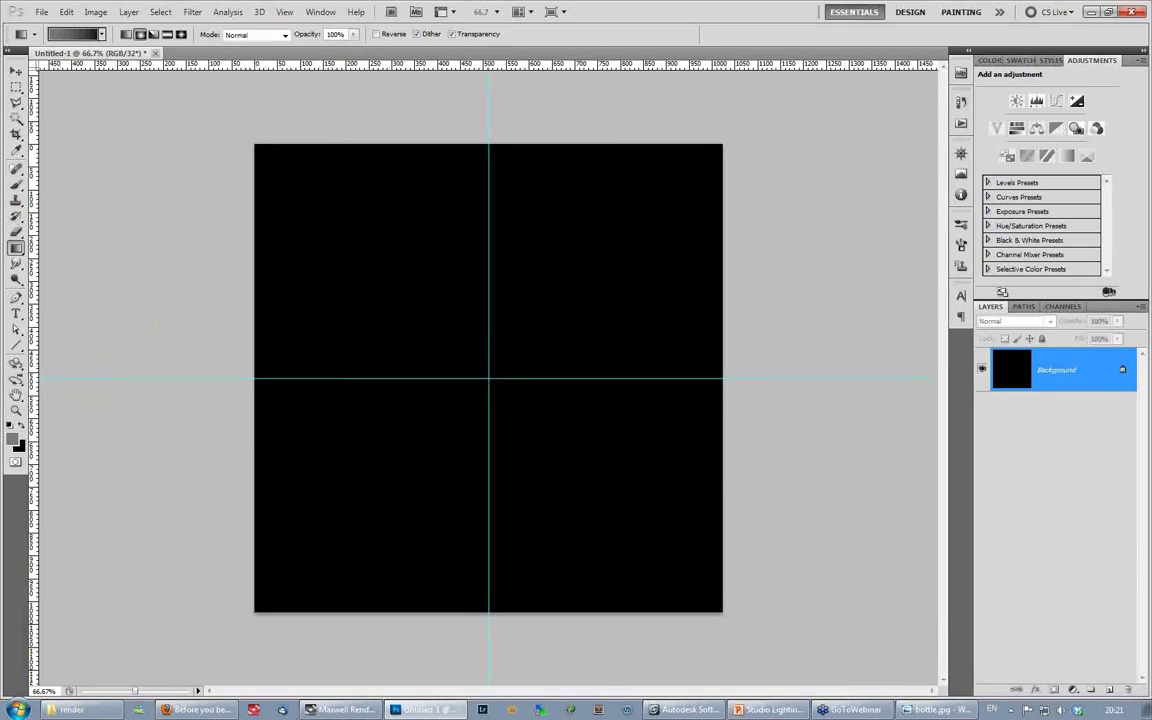
{"action": "left_click_drag", "start_coordinate": [263, 366], "coordinate": [174, 375]}
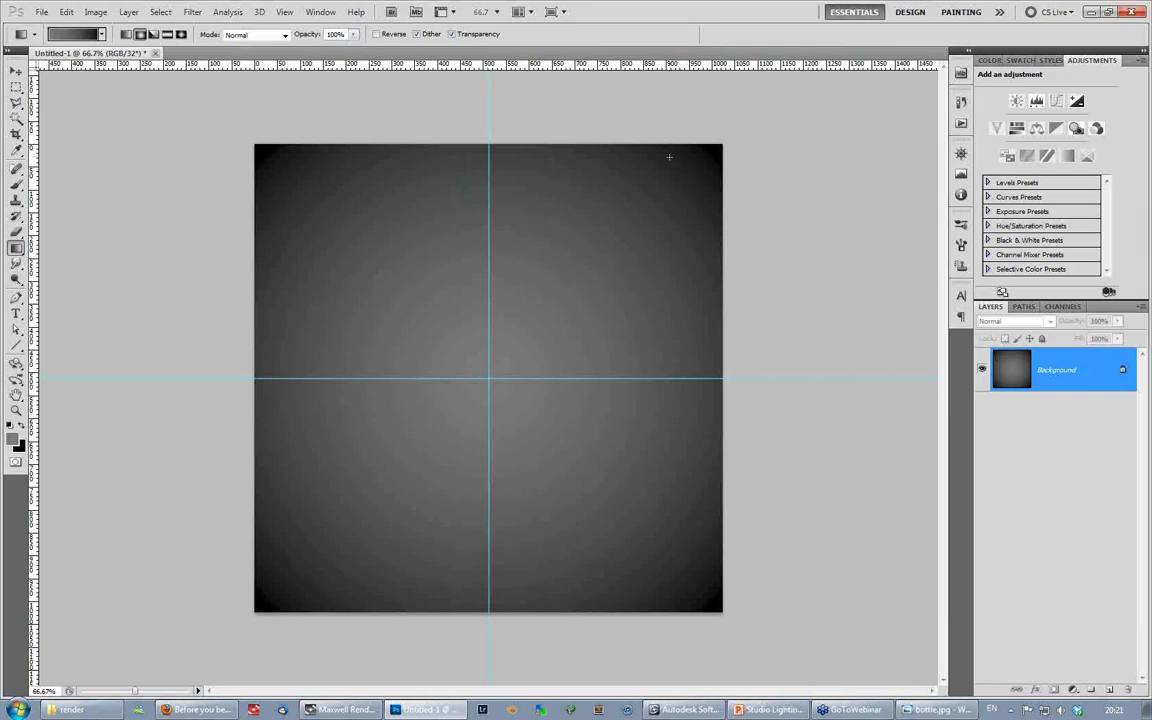
Step: Add a new layer above the background and set the foreground colour's 32-bit R, G and B values to 0.8
{"action": "left_click", "coordinate": [1109, 690]}
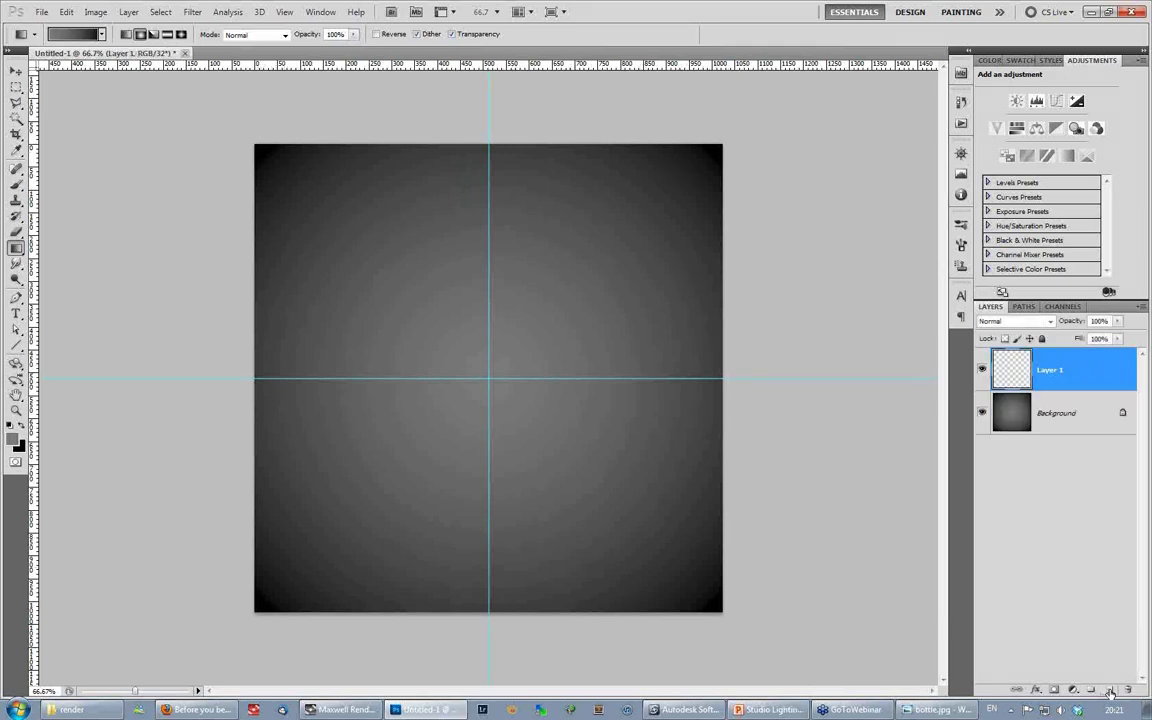
{"action": "left_click", "coordinate": [12, 442]}
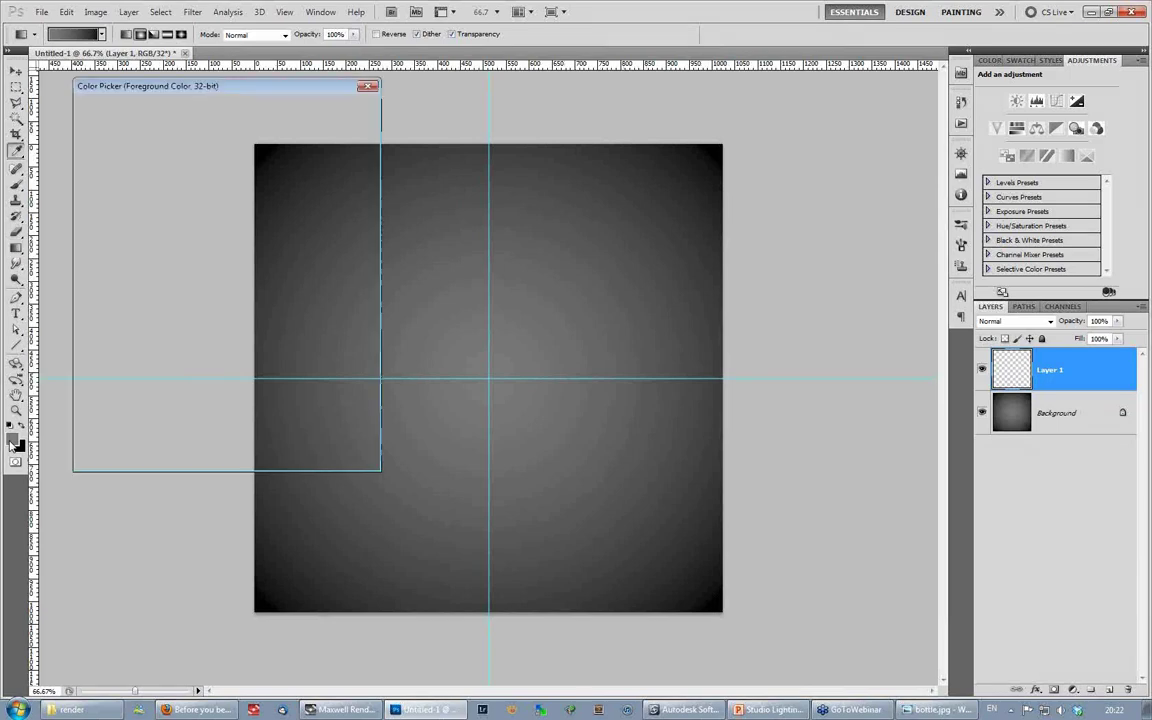
{"action": "left_click_drag", "start_coordinate": [267, 187], "coordinate": [231, 200]}
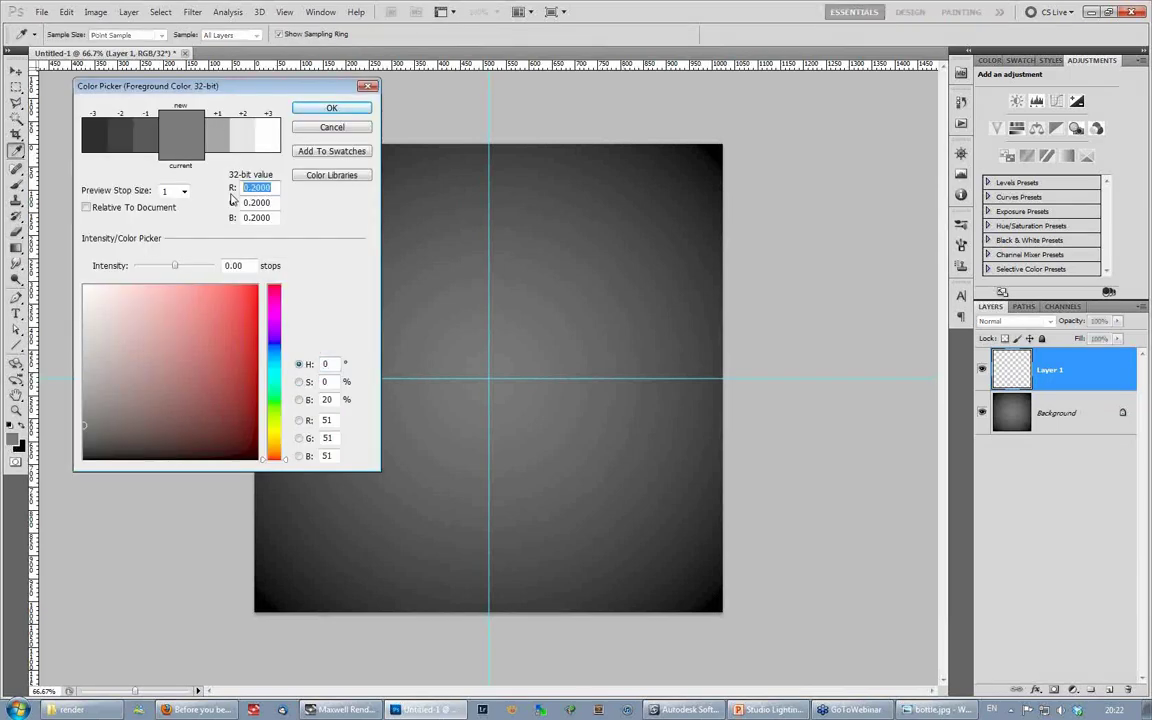
{"action": "type", "text": ".8"}
{"action": "key", "text": "Tab"}
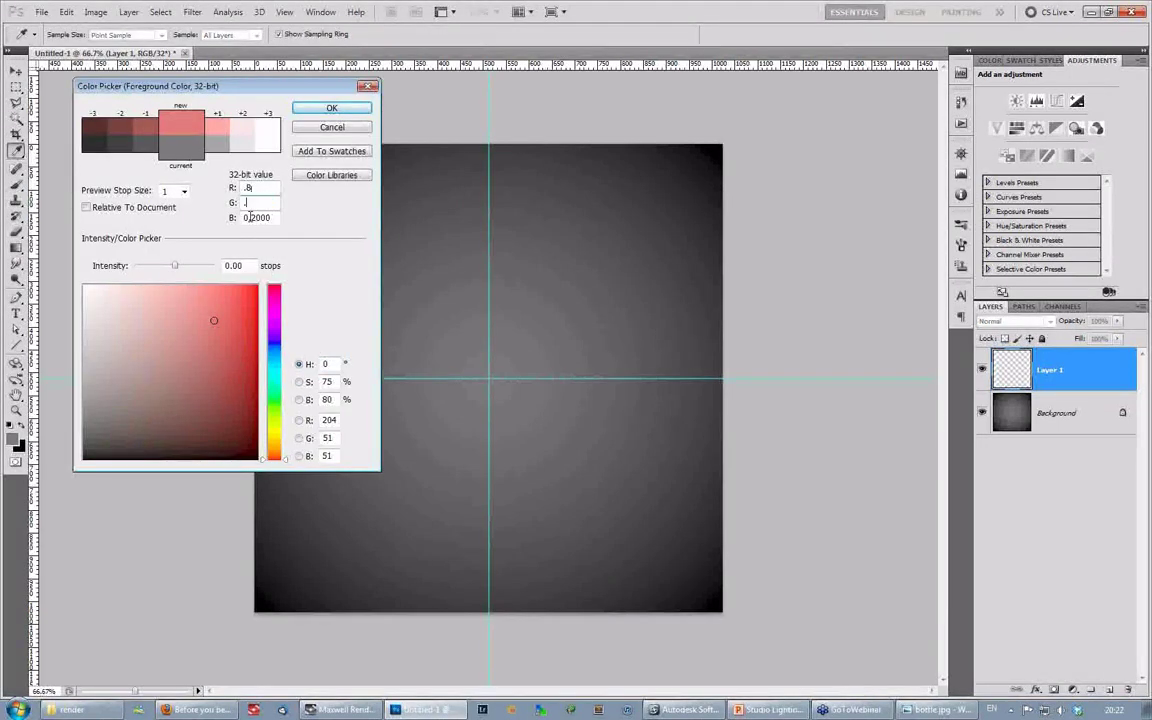
{"action": "type", "text": ".8"}
{"action": "key", "text": "Tab"}
{"action": "type", "text": ".8"}
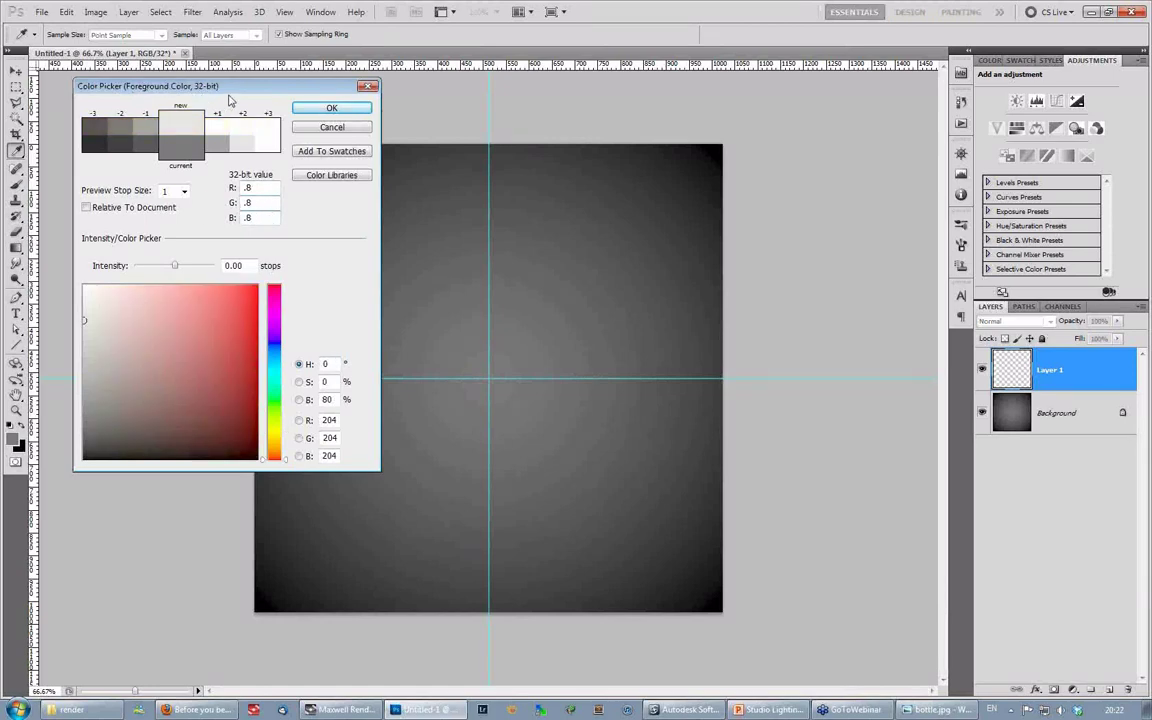
Step: Try 32-bit R, G and B values of 20 for the foreground colour and return them to 0.8
{"action": "left_click_drag", "start_coordinate": [256, 187], "coordinate": [218, 199]}
{"action": "type", "text": "20"}
{"action": "key", "text": "Tab"}
{"action": "type", "text": "20"}
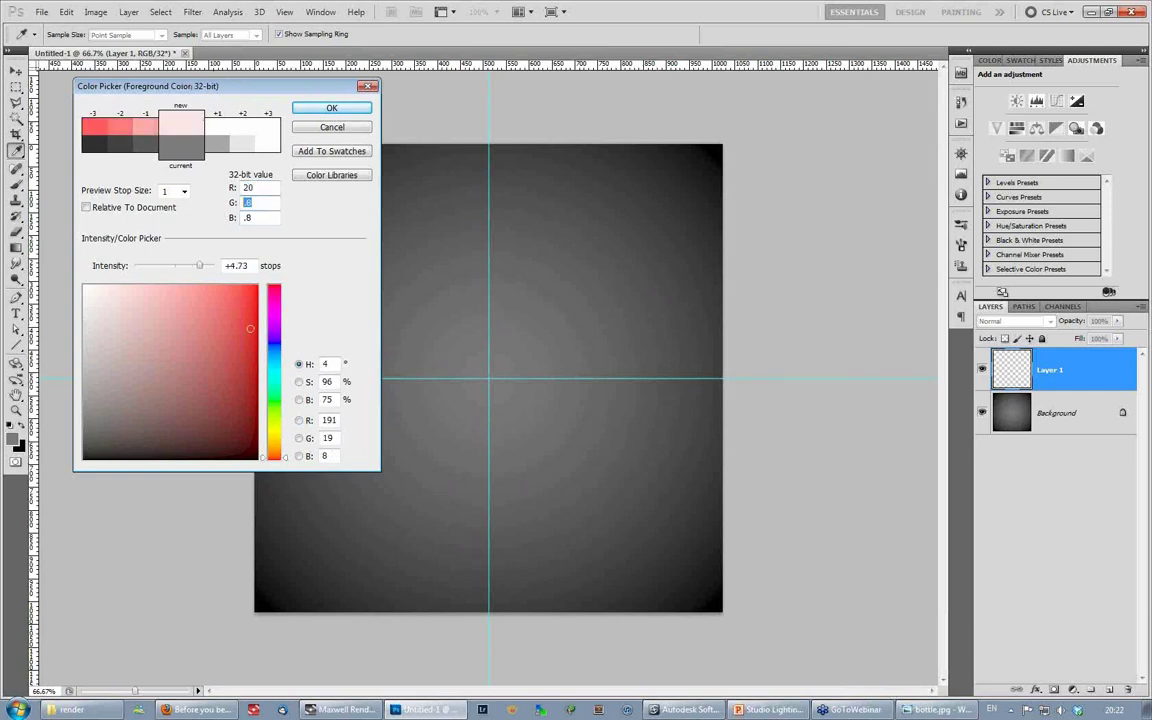
{"action": "key", "text": "Tab"}
{"action": "type", "text": "20"}
{"action": "key", "text": "Tab"}
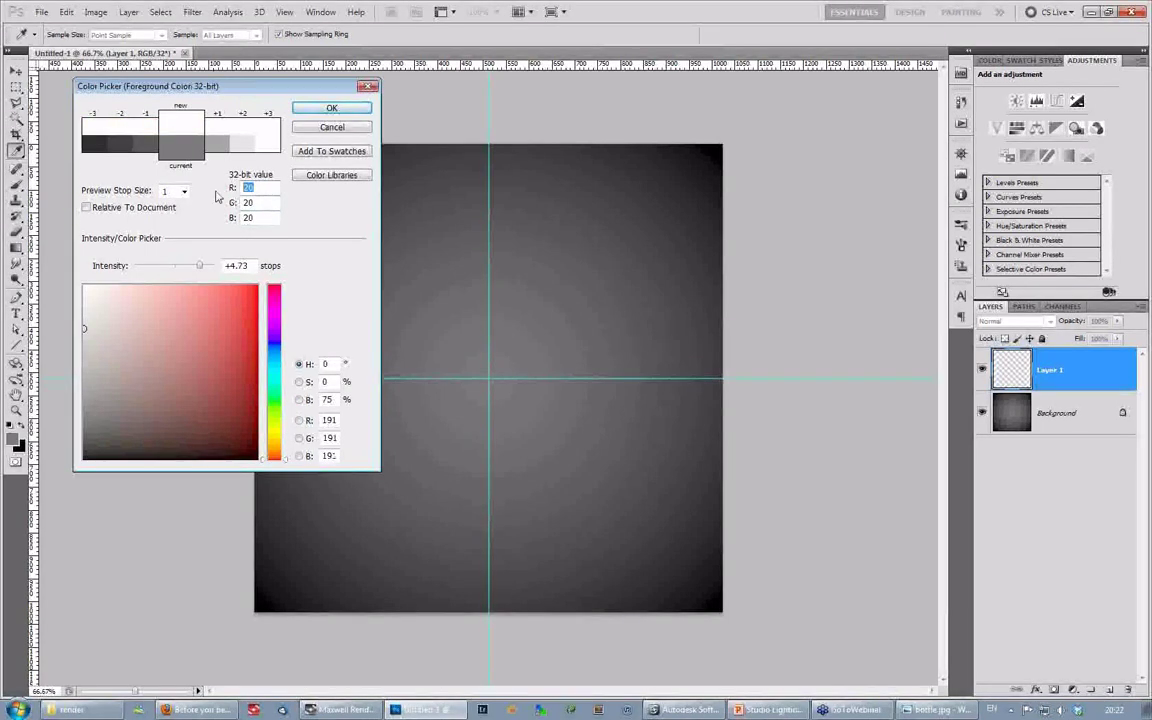
{"action": "type", "text": ".8"}
{"action": "key", "text": "Tab"}
{"action": "type", "text": ".8"}
{"action": "key", "text": "Tab"}
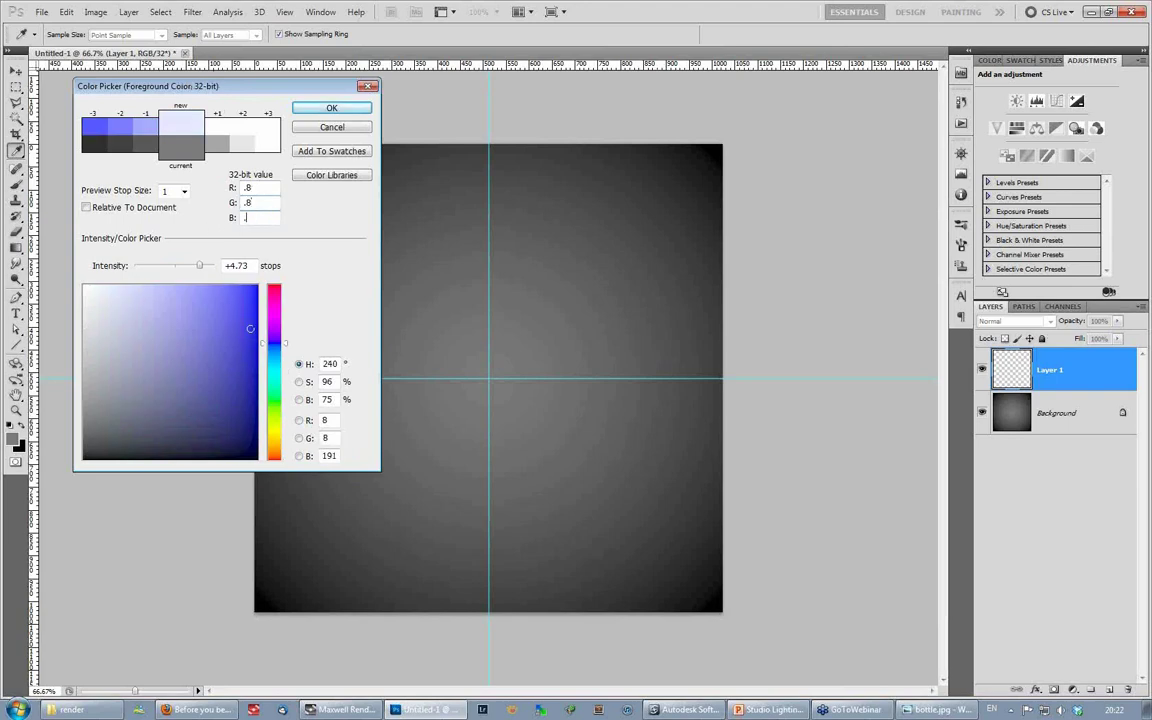
{"action": "type", "text": ".8"}
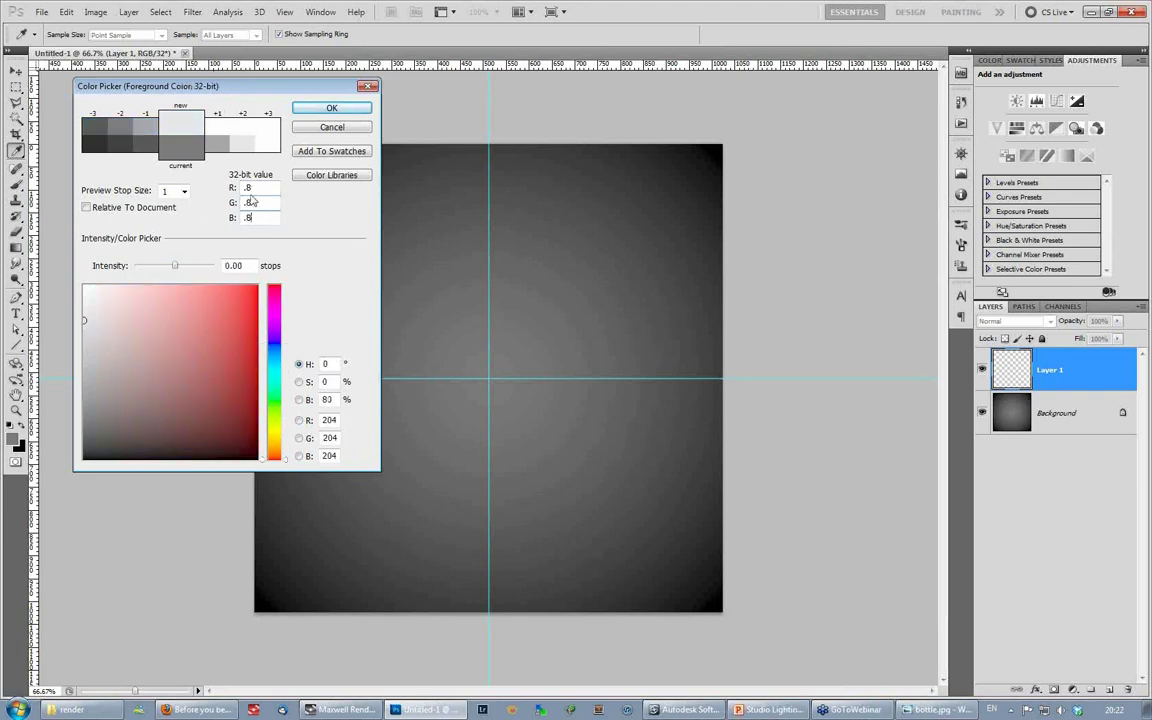
Step: Draw a radial gradient of about 175 px radius from the canvas centre on the new layer and set its blending to Linear Dodge (Add)
{"action": "left_click", "coordinate": [333, 109]}
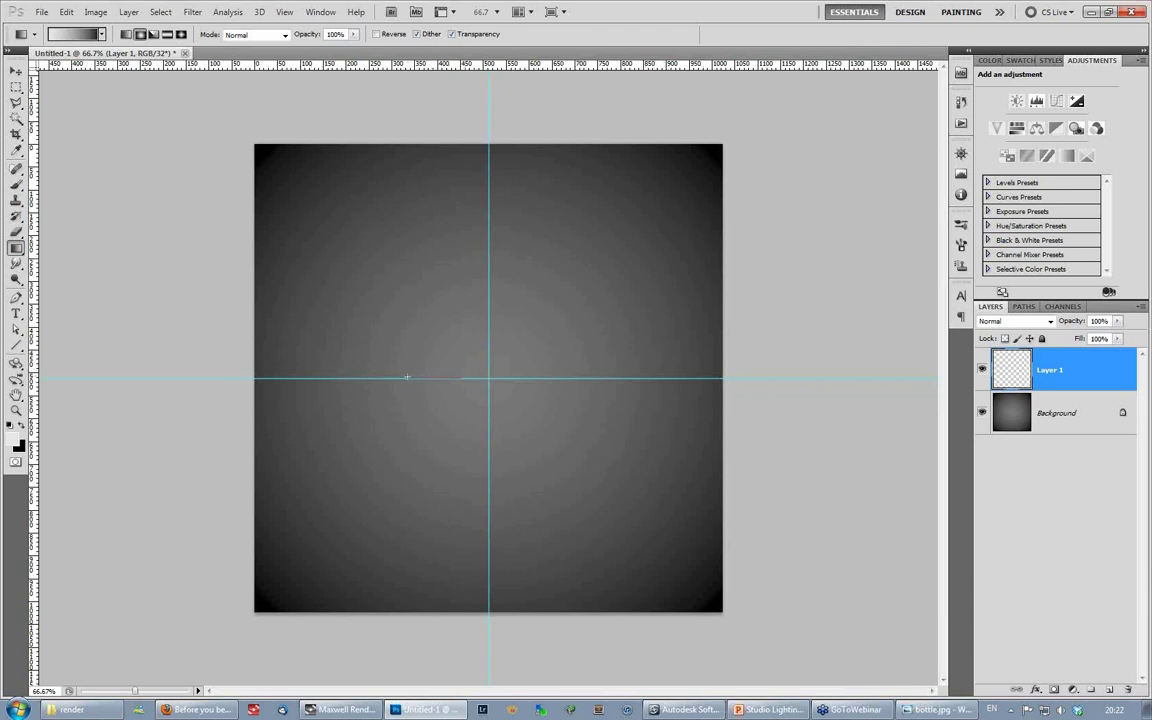
{"action": "left_click_drag", "start_coordinate": [407, 377], "coordinate": [407, 377]}
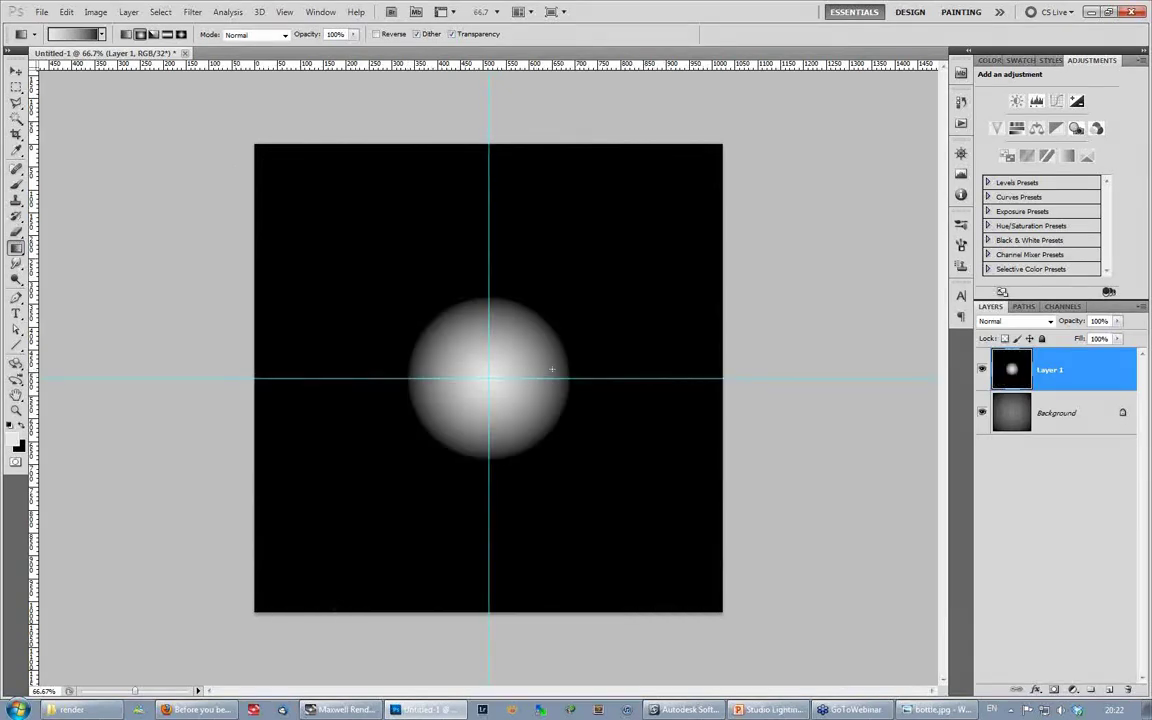
{"action": "left_click", "coordinate": [1005, 321]}
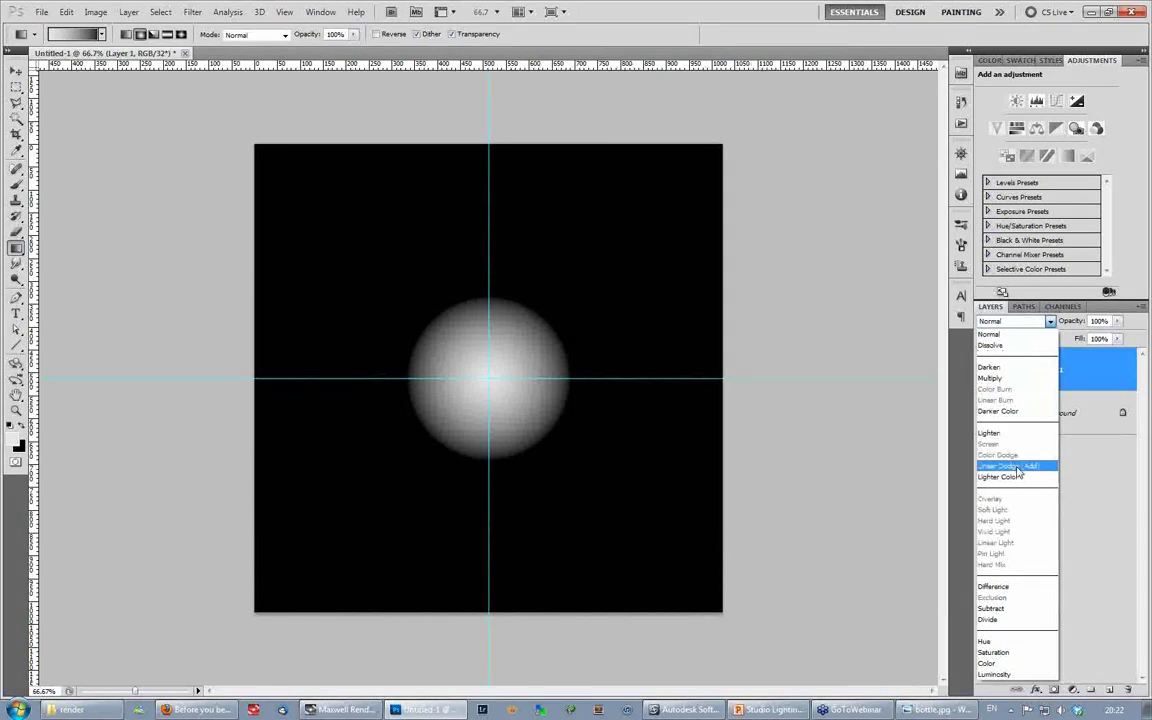
{"action": "left_click", "coordinate": [1016, 467]}
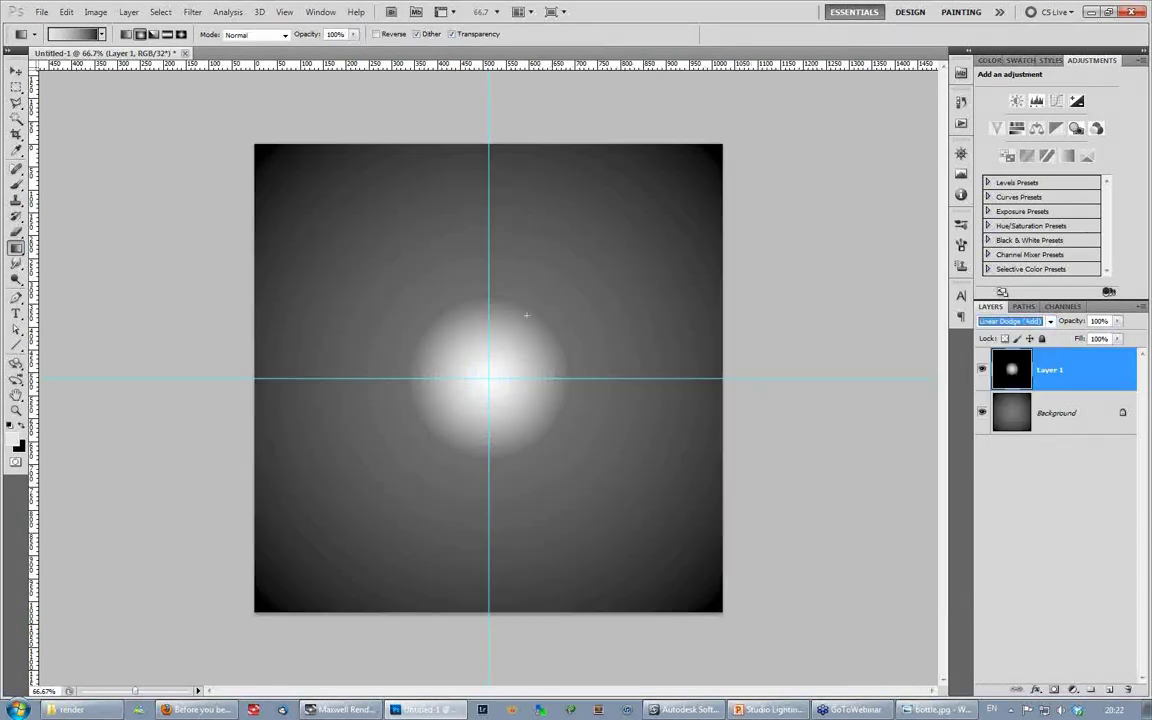
Step: Flatten the image into a single background layer and soften the bright centre spot with a Gaussian Blur
{"action": "left_click", "coordinate": [129, 12]}
{"action": "left_click", "coordinate": [168, 460]}
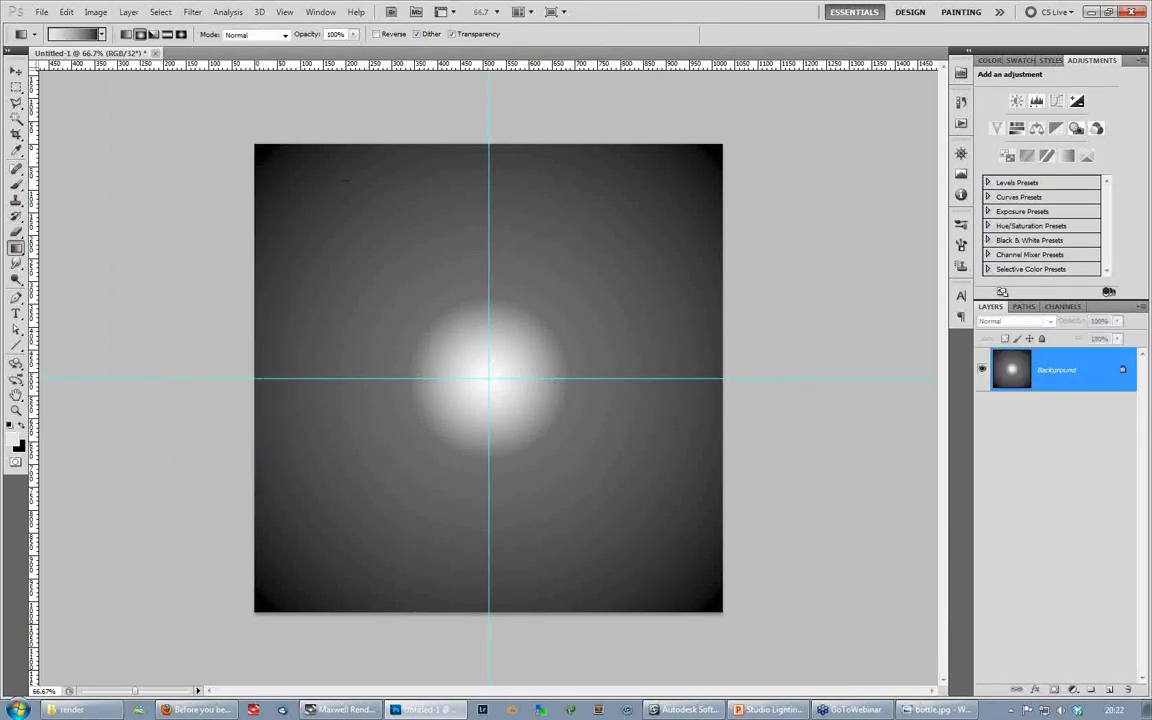
{"action": "left_click", "coordinate": [192, 12]}
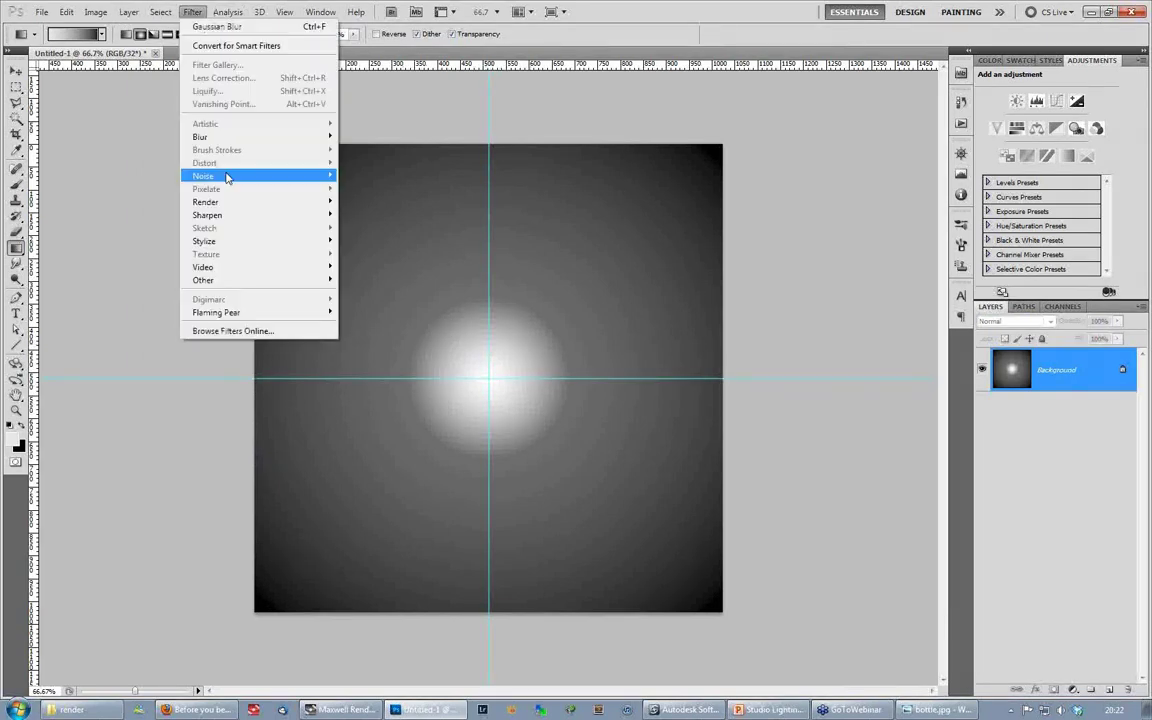
{"action": "mouse_move", "coordinate": [200, 136]}
{"action": "left_click", "coordinate": [139, 189]}
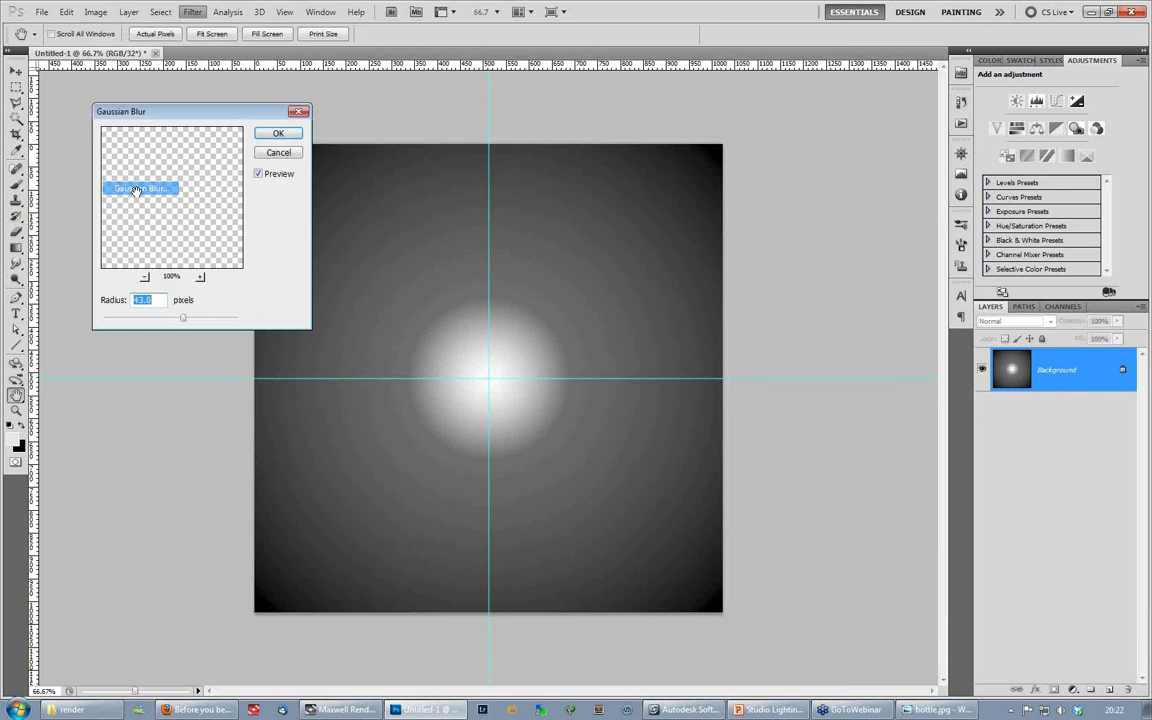
{"action": "left_click", "coordinate": [147, 318]}
{"action": "left_click_drag", "start_coordinate": [147, 319], "coordinate": [182, 321]}
{"action": "left_click", "coordinate": [278, 133]}
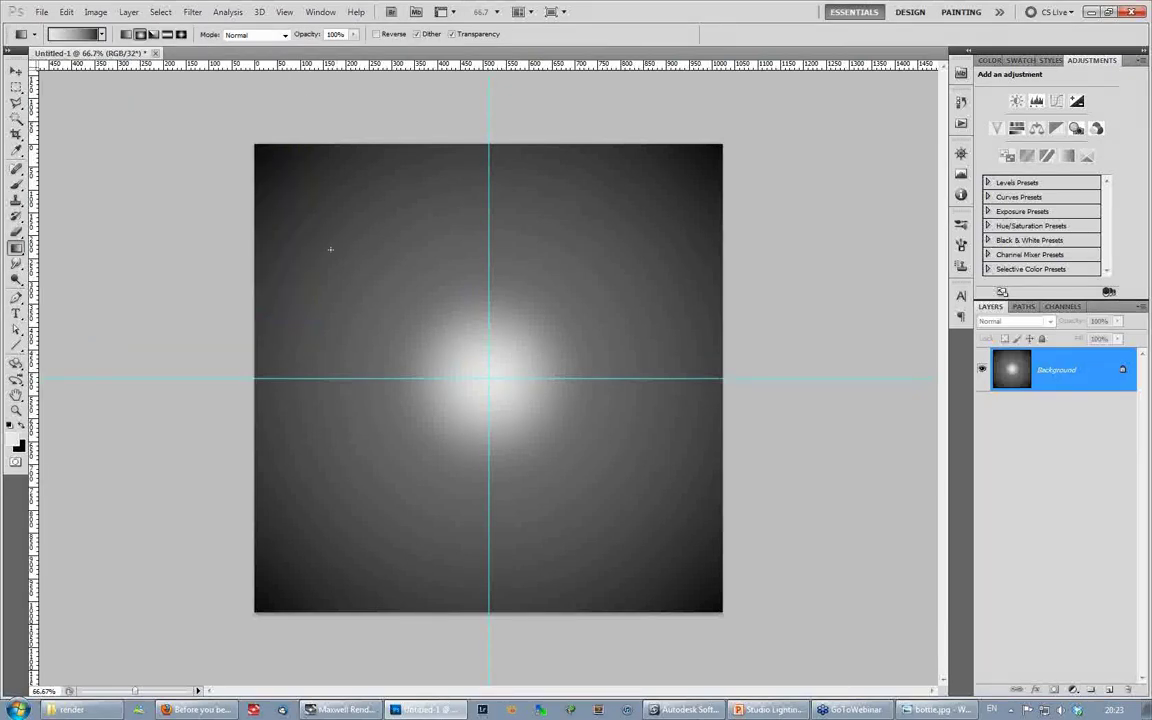
Step: Save the gradient texture in the Webinar folder as softbox in OpenEXR format
{"action": "mouse_move", "coordinate": [136, 691]}
{"action": "left_mouse_down"}
{"action": "mouse_move", "coordinate": [112, 695]}
{"action": "mouse_move", "coordinate": [152, 698]}
{"action": "mouse_move", "coordinate": [134, 698]}
{"action": "left_mouse_up"}
{"action": "left_click", "coordinate": [42, 12]}
{"action": "left_click", "coordinate": [72, 222]}
{"action": "type", "text": "softox"}
{"action": "key", "text": "BackSpace"}
{"action": "key", "text": "BackSpace"}
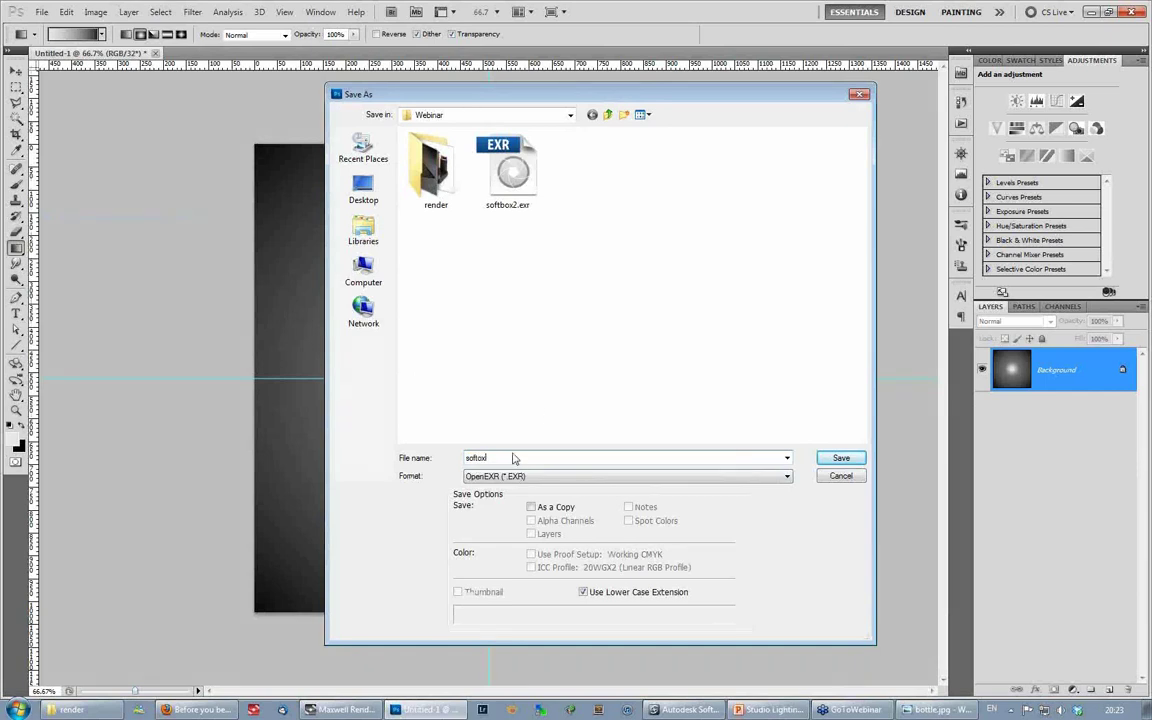
{"action": "type", "text": "box"}
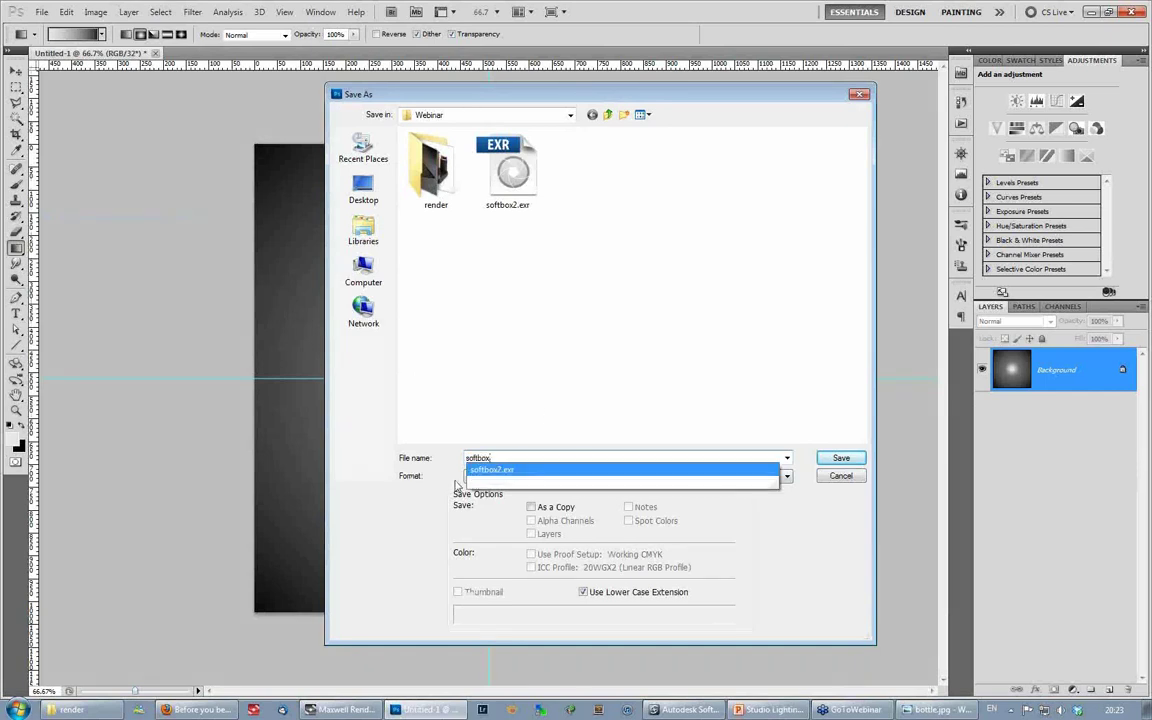
{"action": "left_click", "coordinate": [424, 483]}
{"action": "key", "text": "Tab"}
{"action": "left_click", "coordinate": [500, 477]}
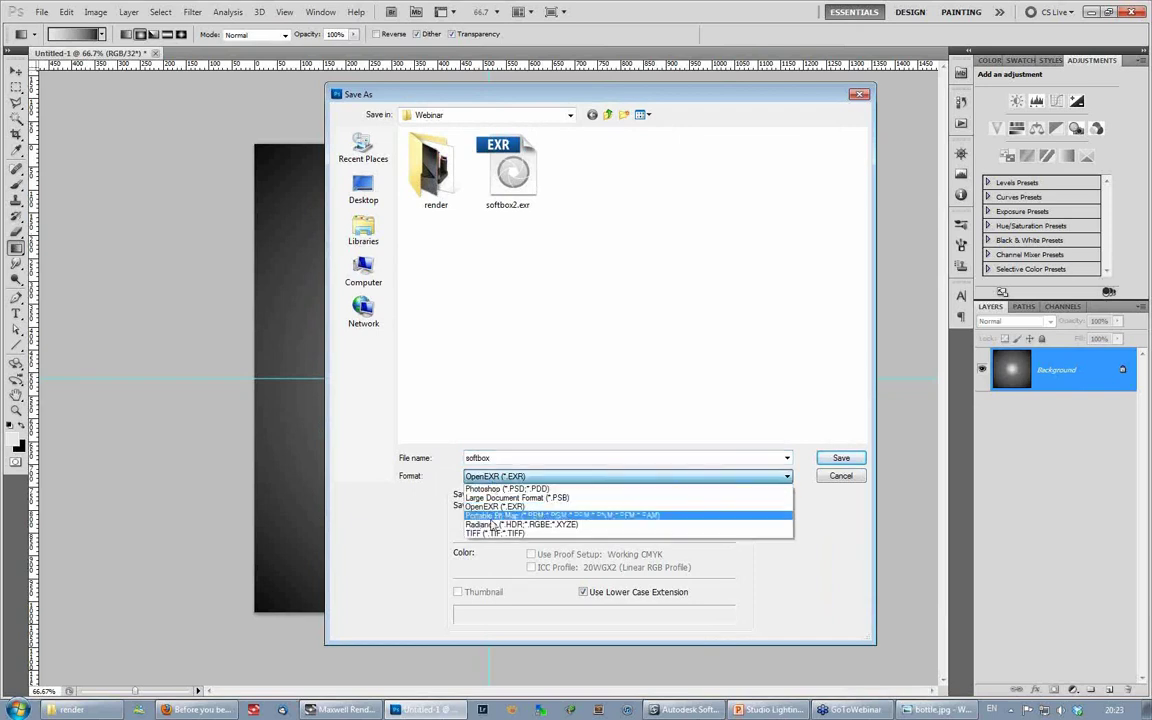
{"action": "left_click", "coordinate": [456, 462]}
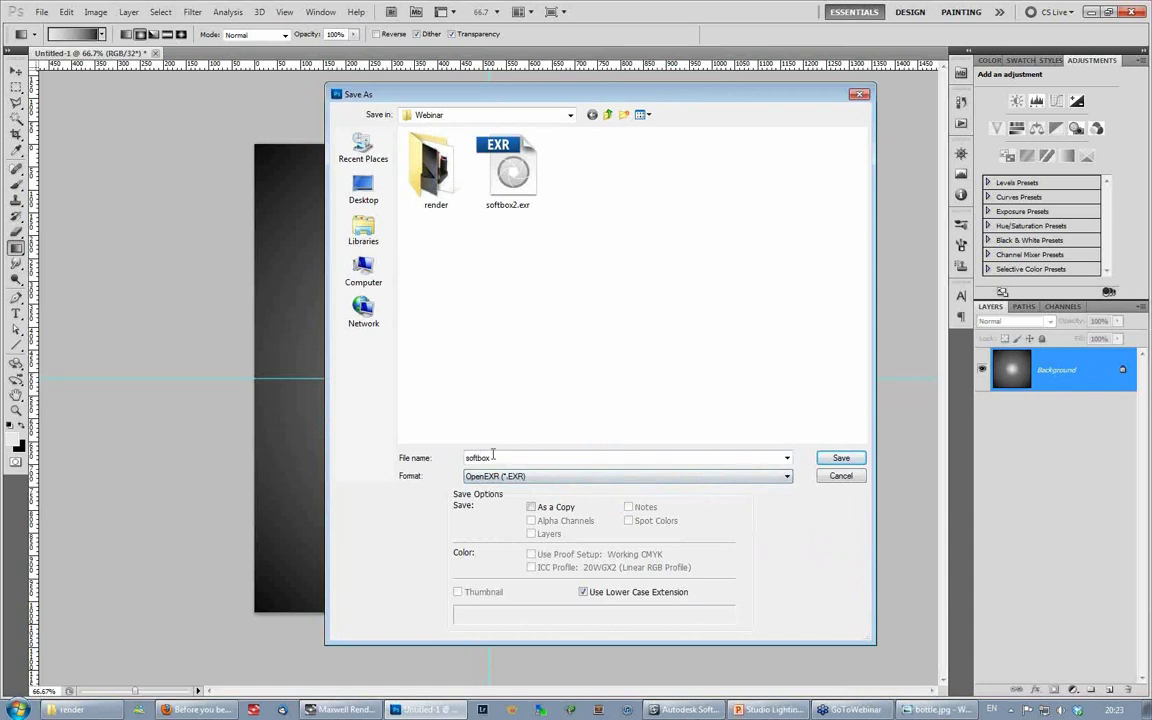
{"action": "left_click", "coordinate": [850, 459]}
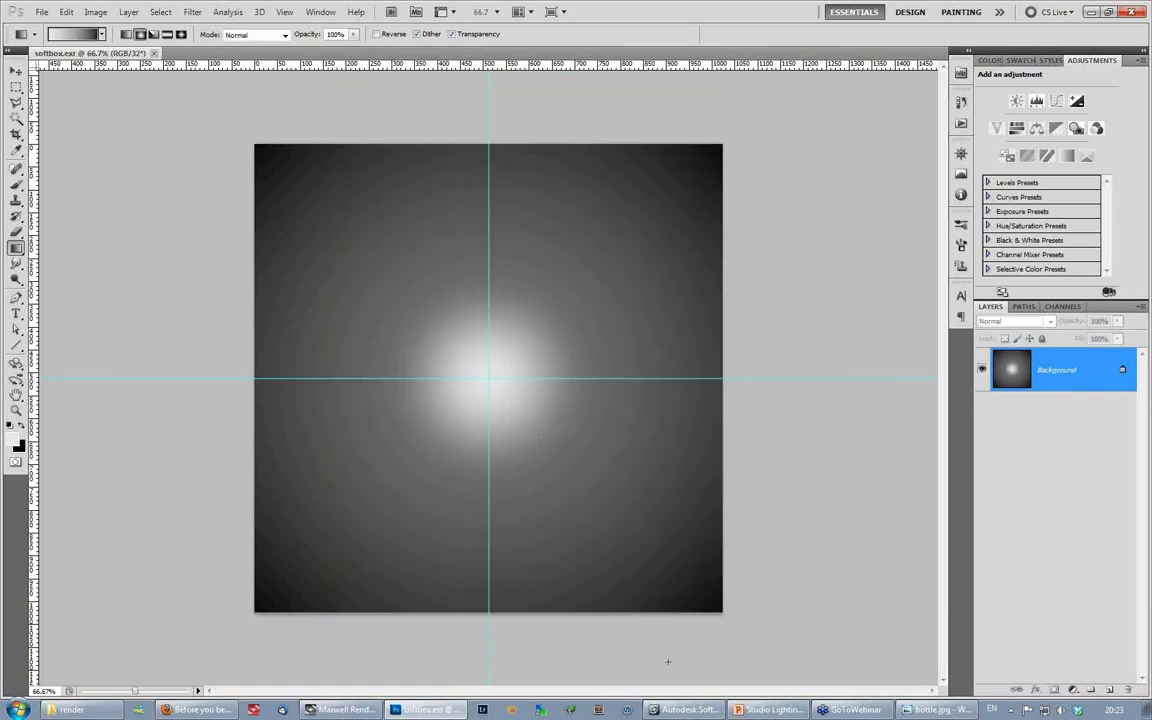
Step: Switch to Softimage and open the emitter material of the grid in an enlarged Render Tree
{"action": "left_click", "coordinate": [684, 710]}
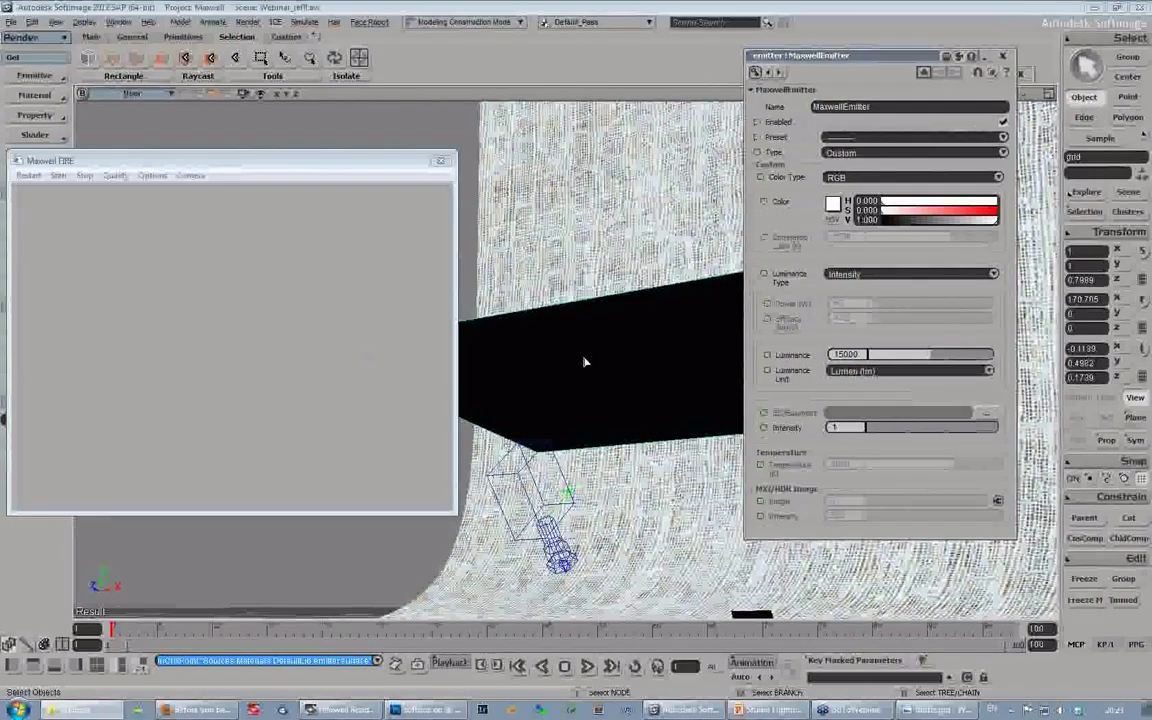
{"action": "left_click", "coordinate": [586, 362]}
{"action": "key", "text": "7"}
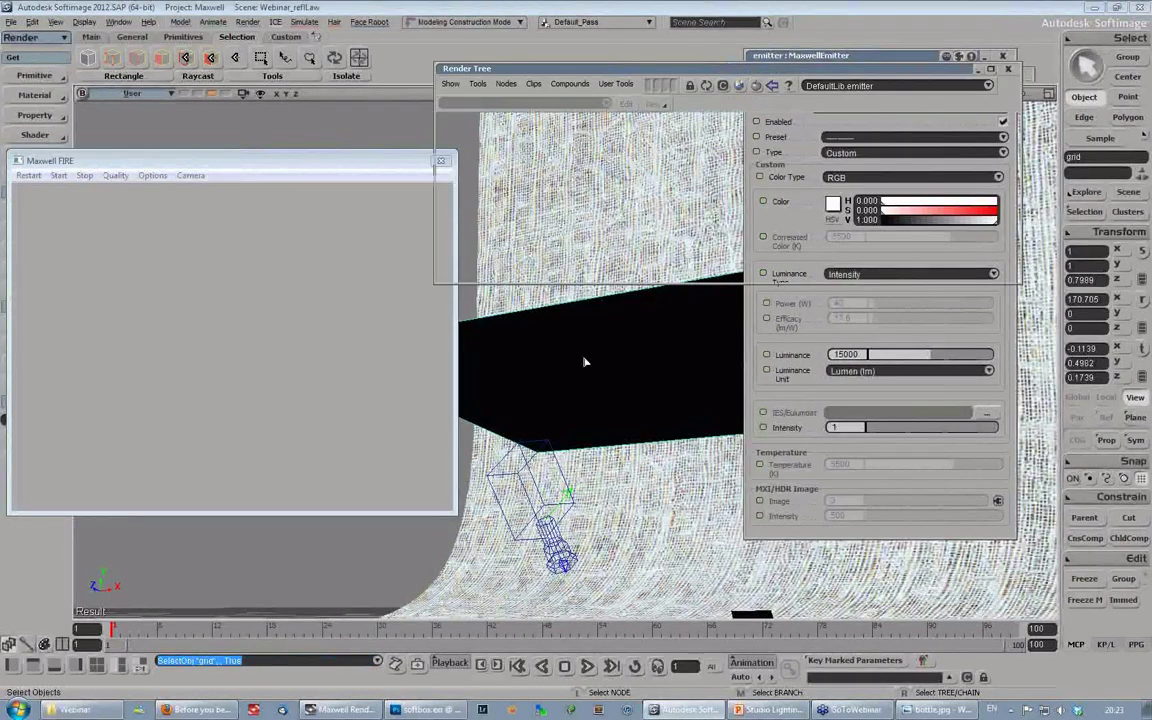
{"action": "left_click_drag", "start_coordinate": [1019, 284], "coordinate": [665, 425]}
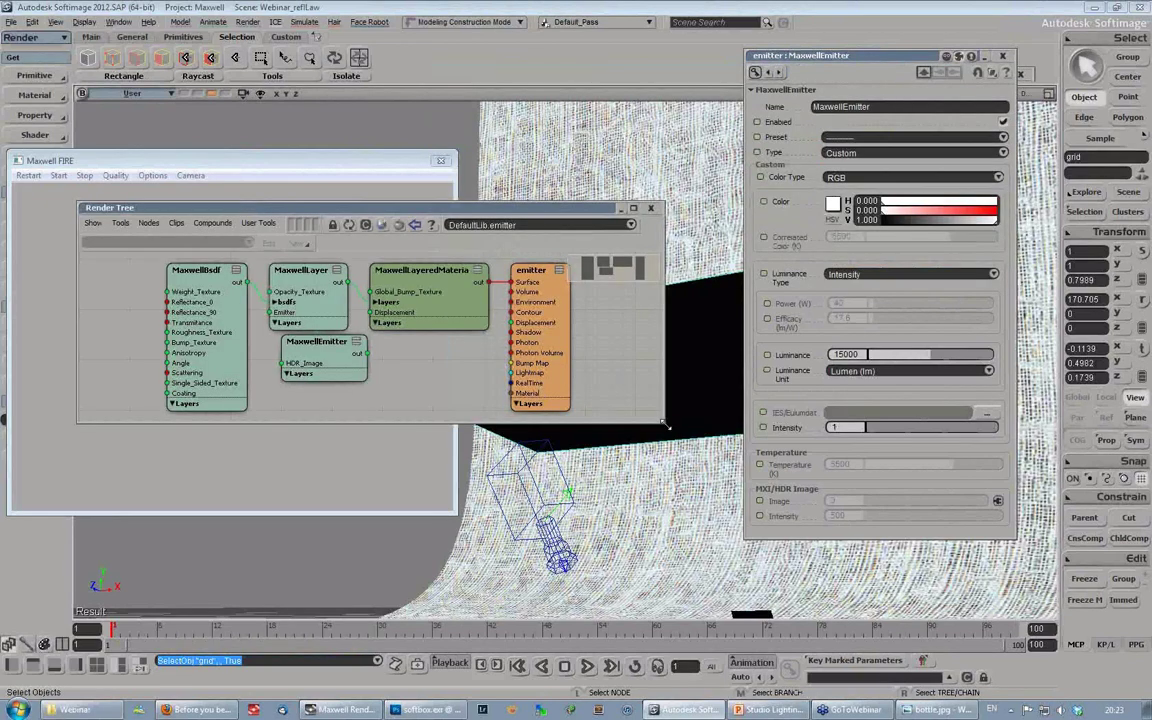
{"action": "left_click_drag", "start_coordinate": [665, 425], "coordinate": [743, 547]}
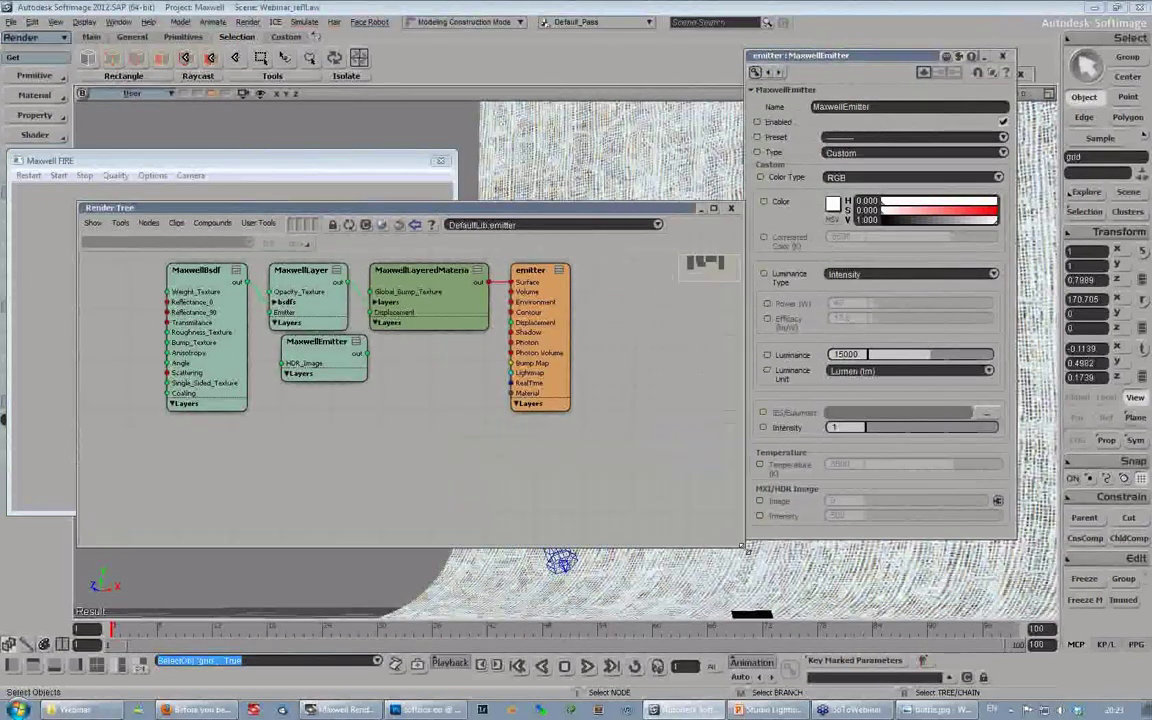
Step: Bring softbox.exr into the Render Tree, connect it through a ScalarImage node to MaxwellEmitter's HDR_Image, and uncover the Maxwell FIRE preview
{"action": "left_click_drag", "start_coordinate": [316, 341], "coordinate": [303, 365]}
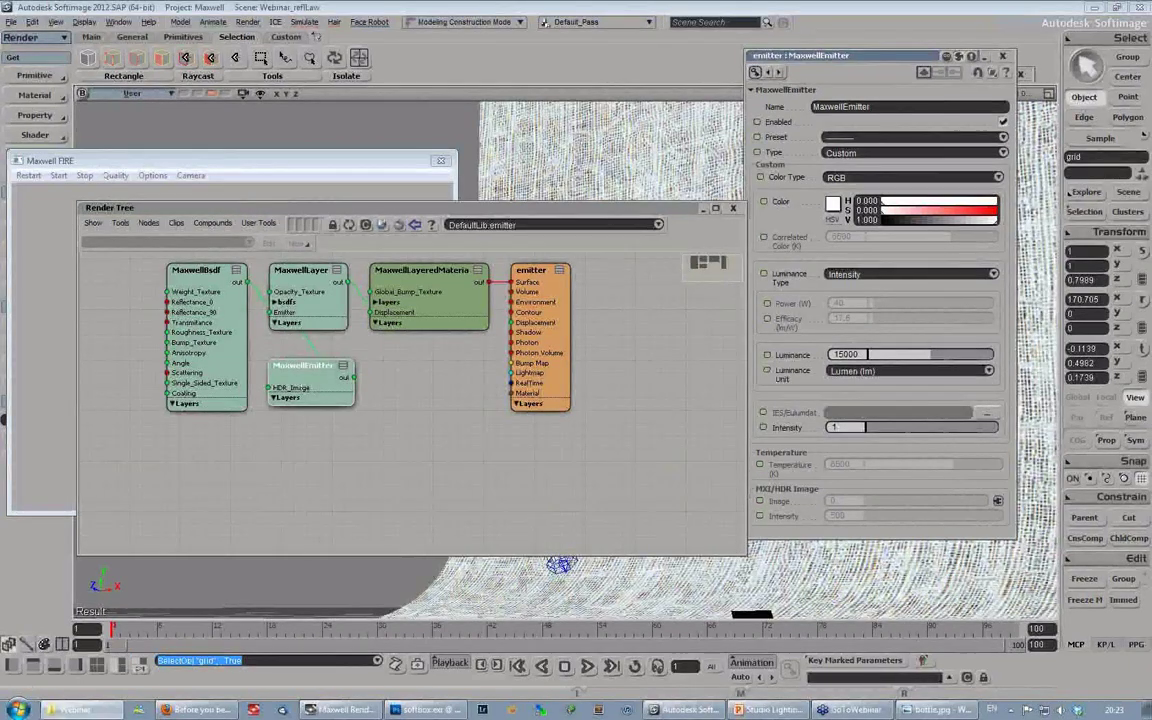
{"action": "left_click_drag", "start_coordinate": [1151, 405], "coordinate": [276, 388]}
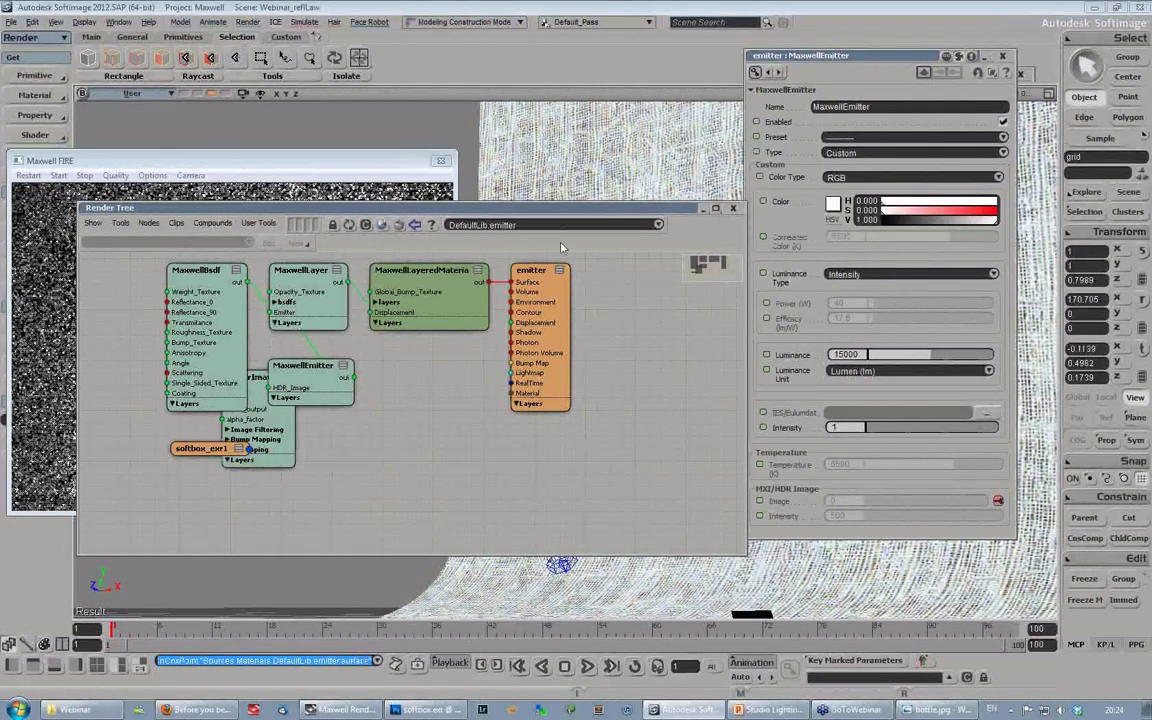
{"action": "left_click_drag", "start_coordinate": [562, 211], "coordinate": [545, 432]}
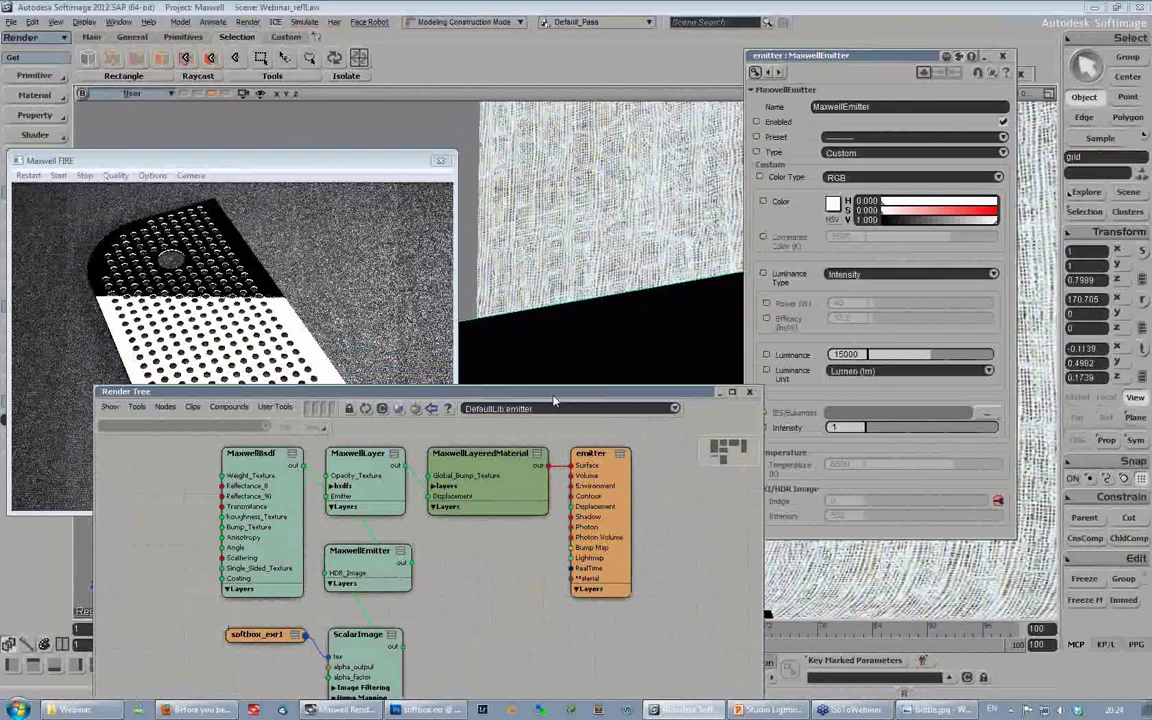
Step: Set the MaxwellEmitter type to HDR Image, clear the Render Tree out of the way and restart the Maxwell FIRE preview
{"action": "left_click", "coordinate": [620, 330]}
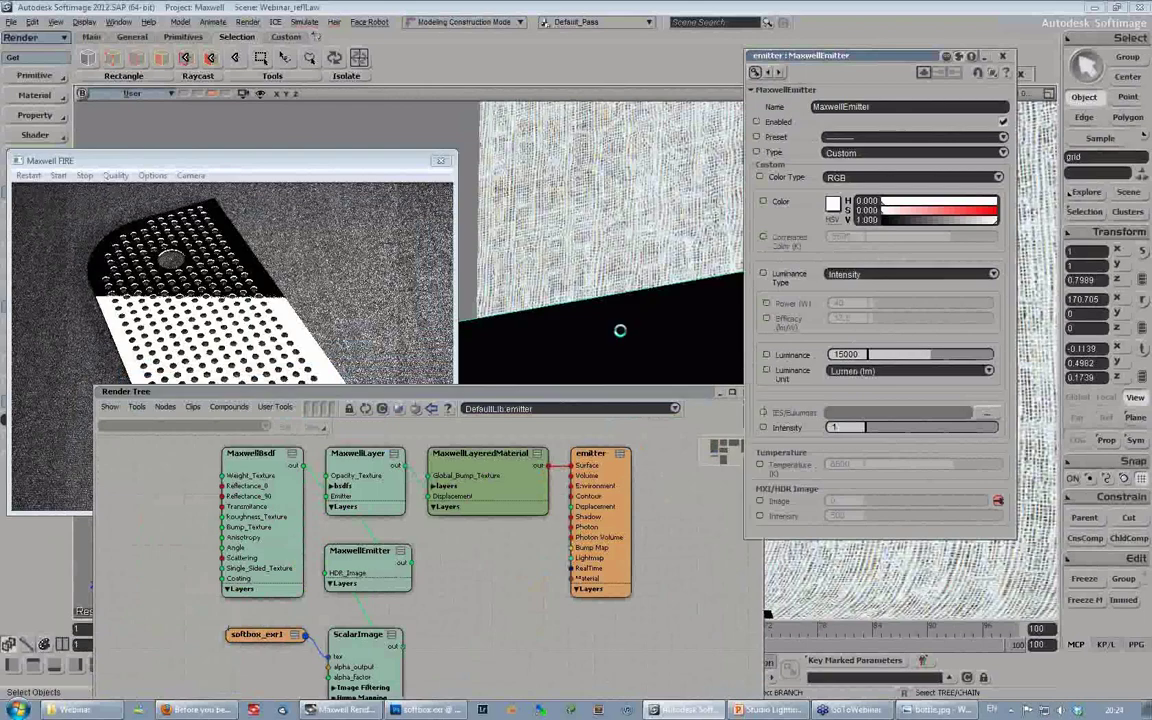
{"action": "left_click", "coordinate": [611, 273]}
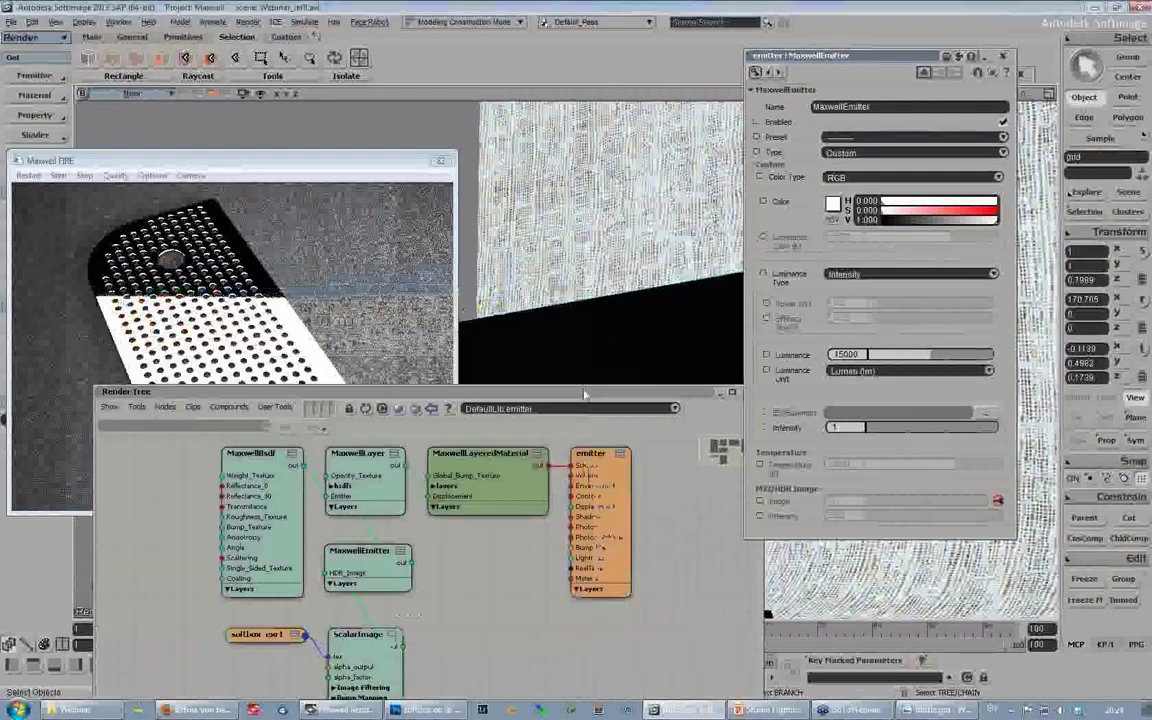
{"action": "left_click_drag", "start_coordinate": [585, 393], "coordinate": [863, 309]}
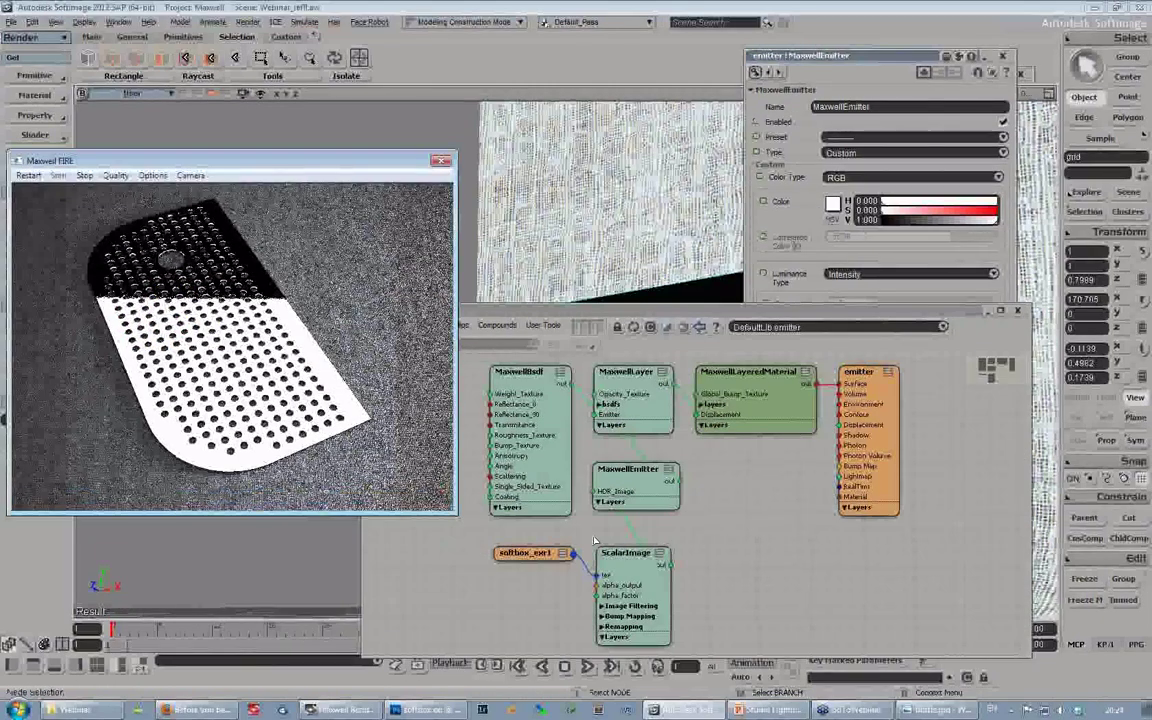
{"action": "double_click", "coordinate": [640, 478]}
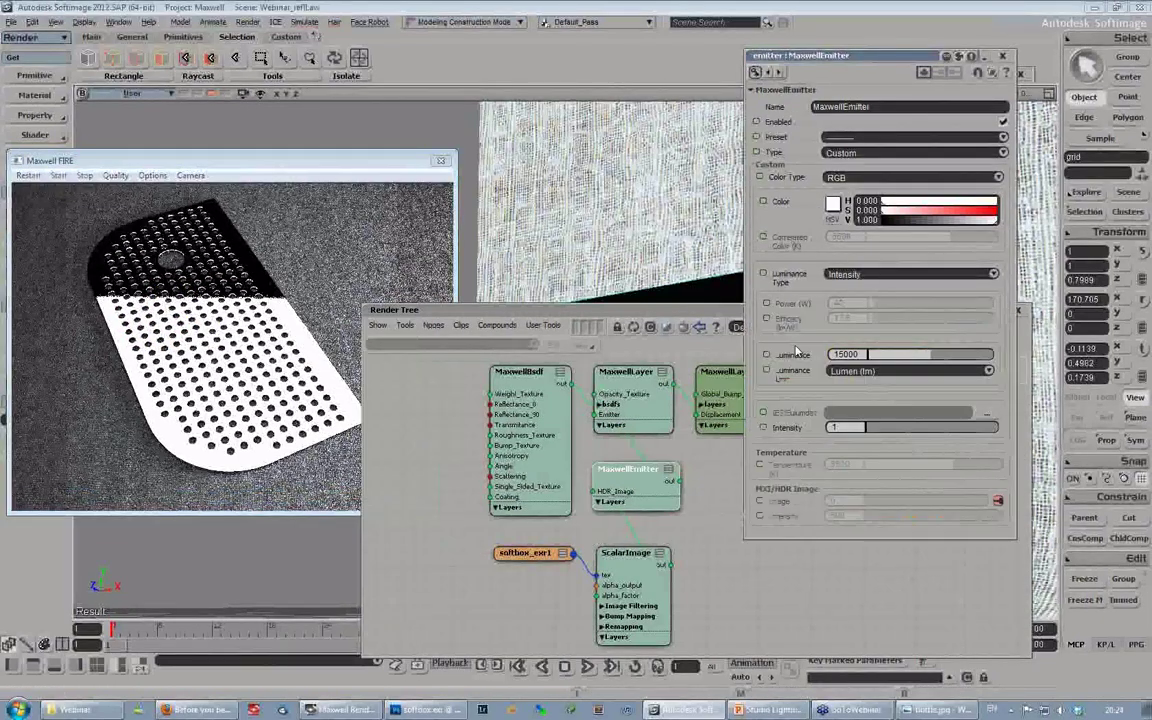
{"action": "left_click", "coordinate": [870, 176]}
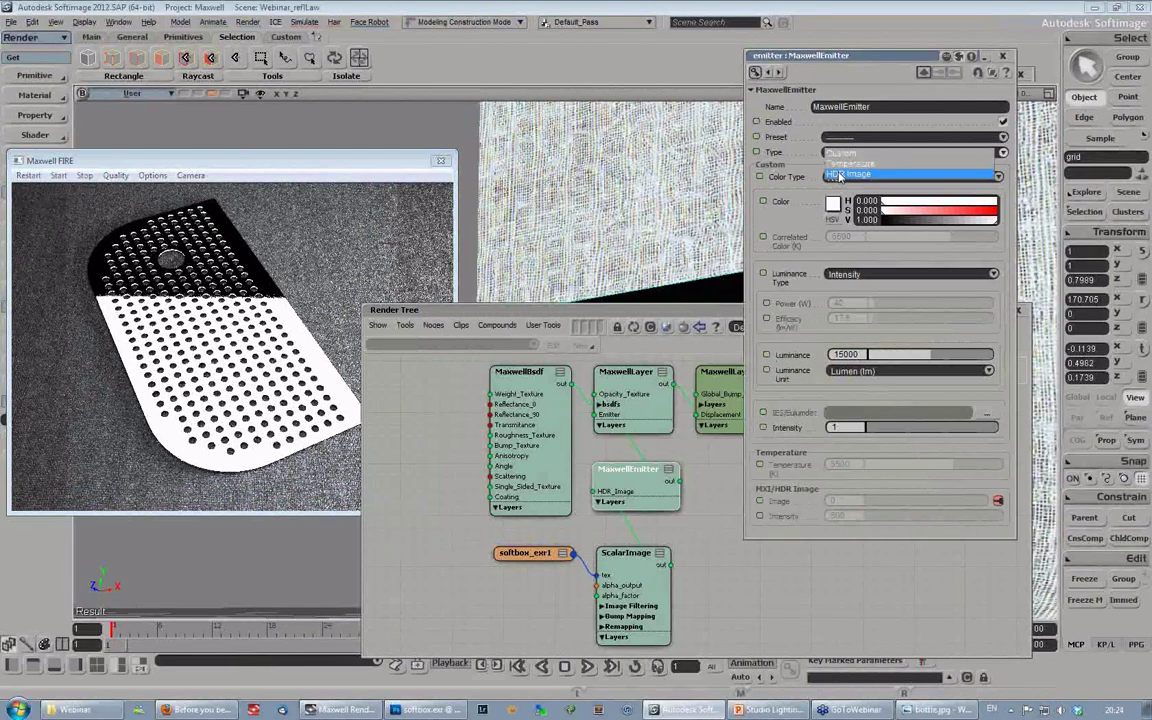
{"action": "left_click", "coordinate": [840, 175]}
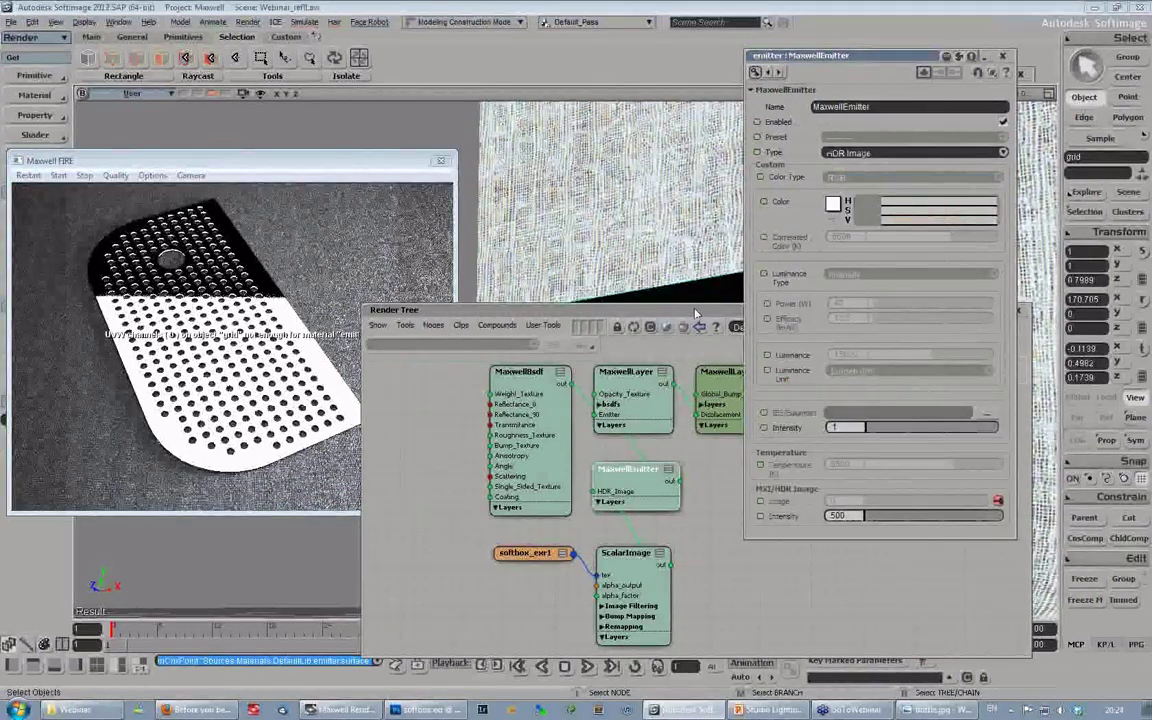
{"action": "left_click_drag", "start_coordinate": [695, 311], "coordinate": [451, 250]}
{"action": "left_click", "coordinate": [773, 251]}
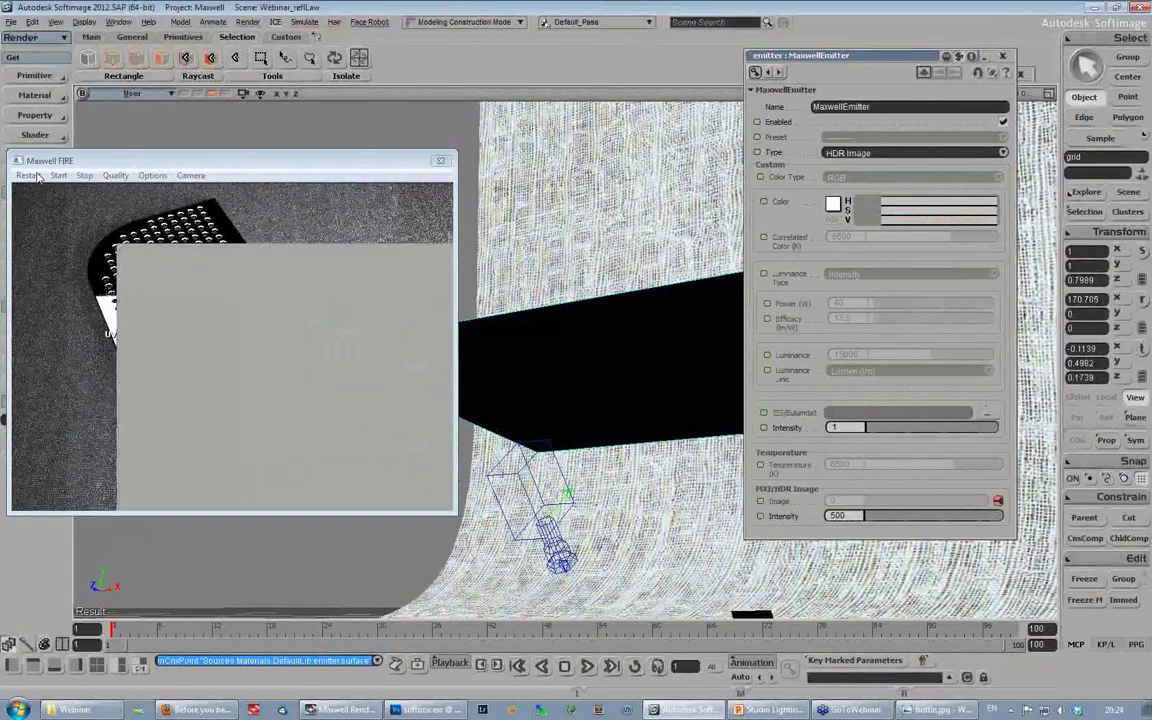
{"action": "left_click", "coordinate": [30, 175]}
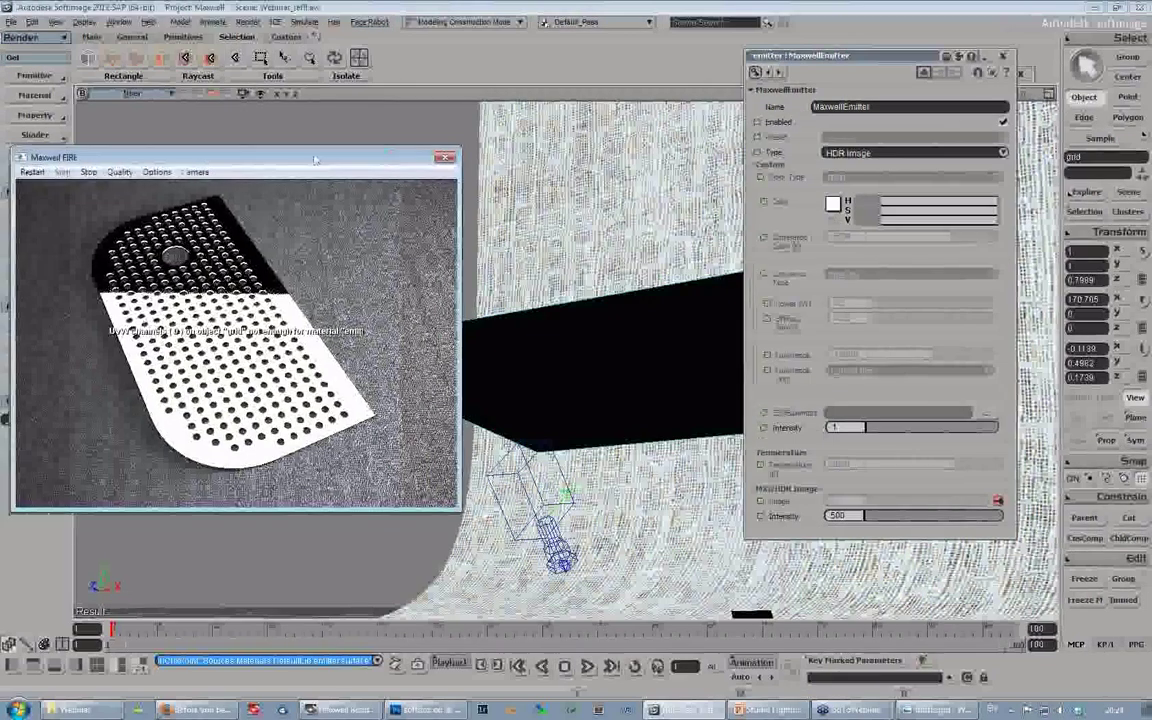
Step: Give the grid emitter a Planar XZ texture projection so the softbox image maps onto it
{"action": "left_click_drag", "start_coordinate": [314, 160], "coordinate": [352, 100]}
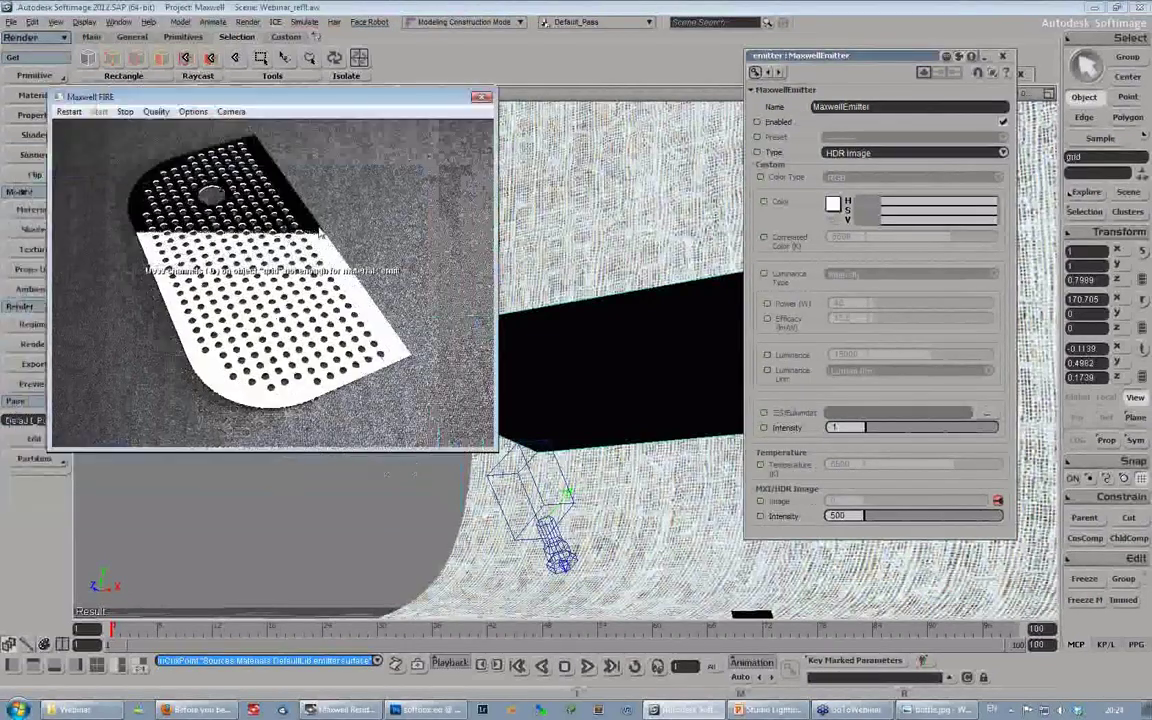
{"action": "left_click", "coordinate": [23, 98]}
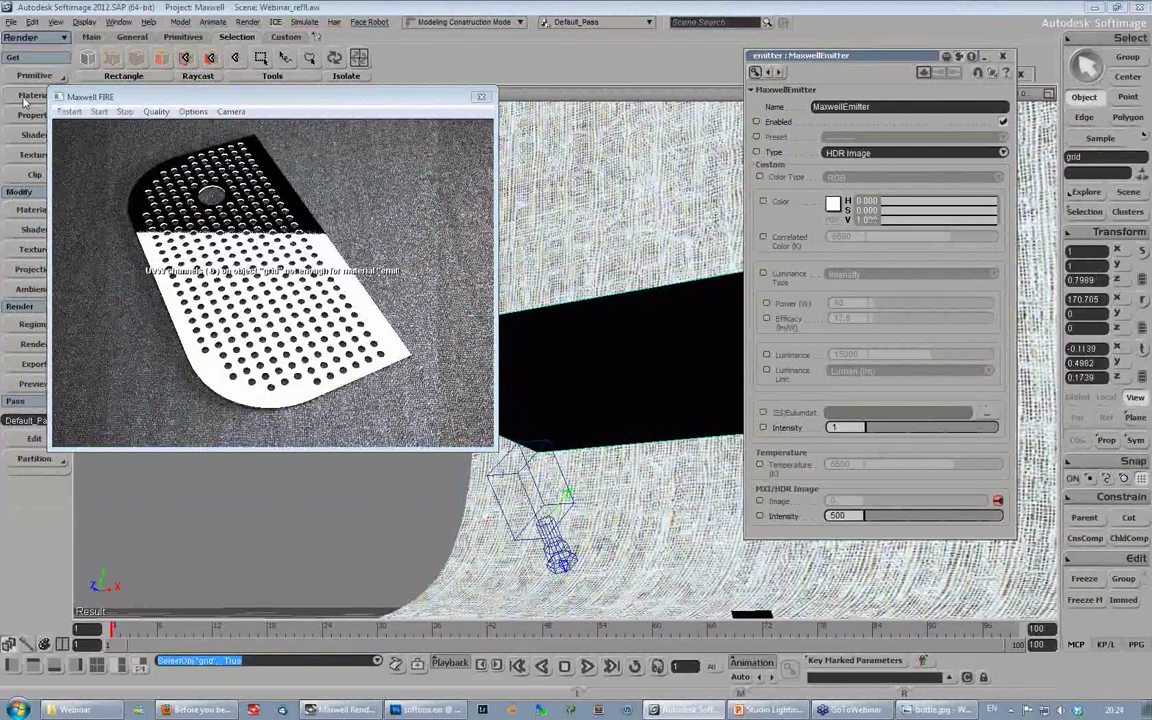
{"action": "left_click", "coordinate": [34, 115]}
{"action": "mouse_move", "coordinate": [130, 117]}
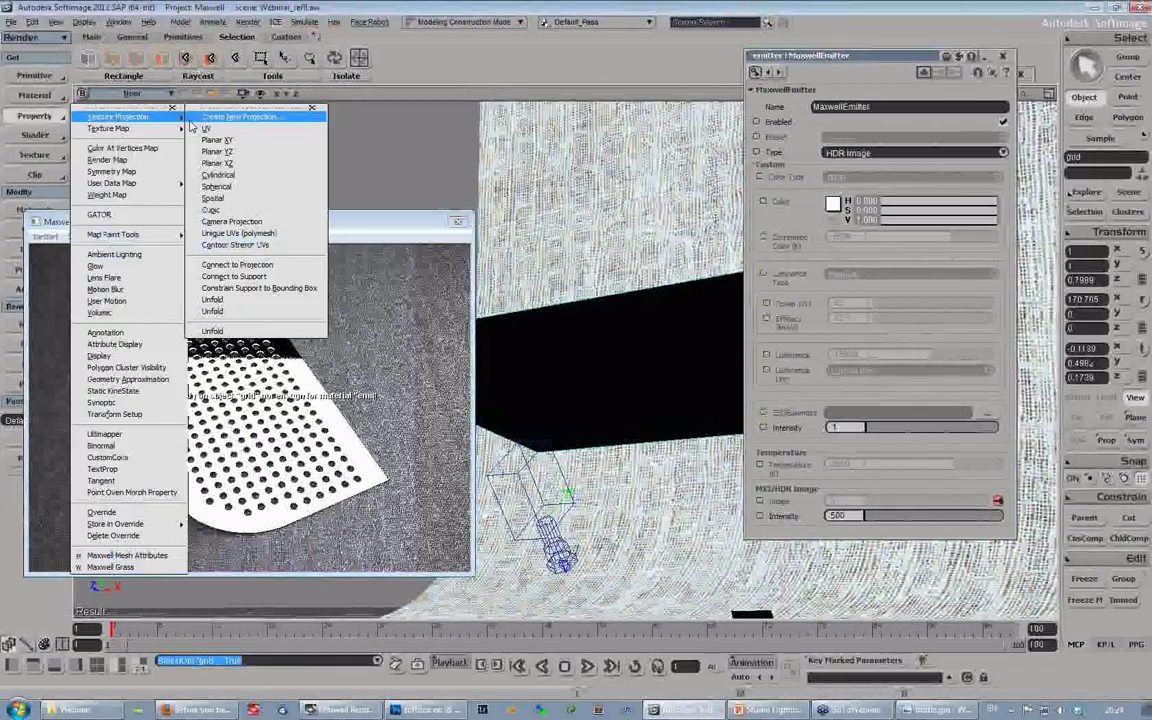
{"action": "left_click", "coordinate": [205, 118]}
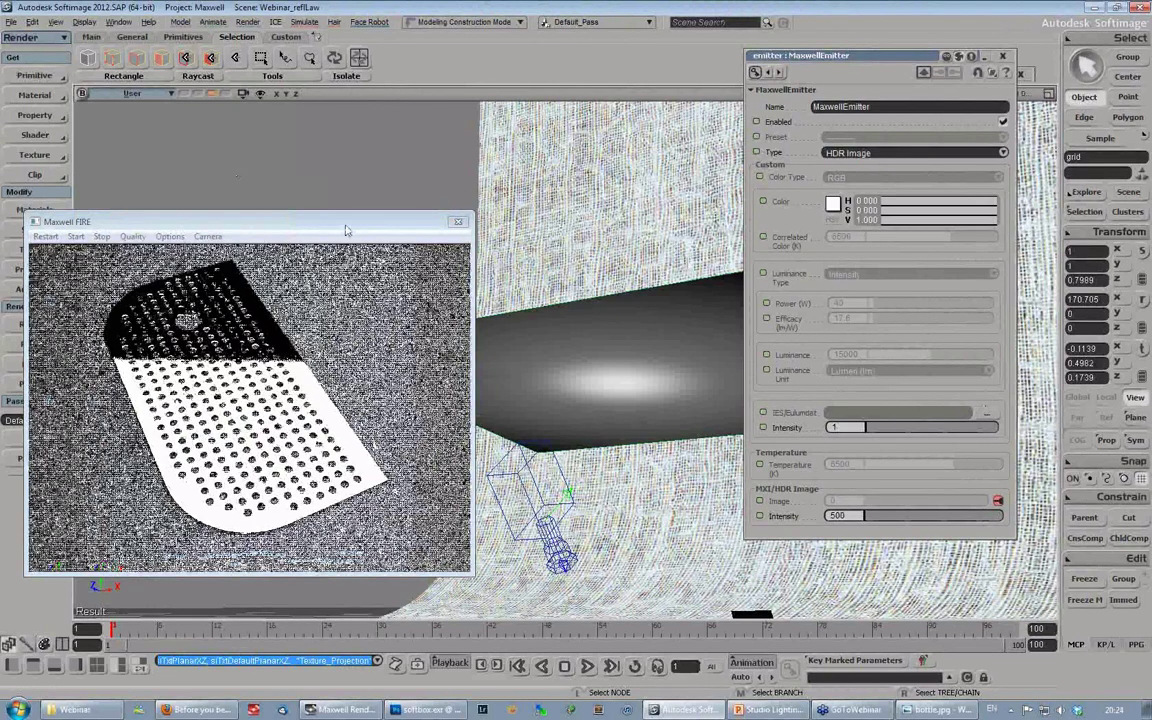
Step: Set the emitter's MXI/HDR Image intensity to 1, keeping the Maxwell FIRE preview beside the emitter settings
{"action": "left_click_drag", "start_coordinate": [346, 230], "coordinate": [355, 162]}
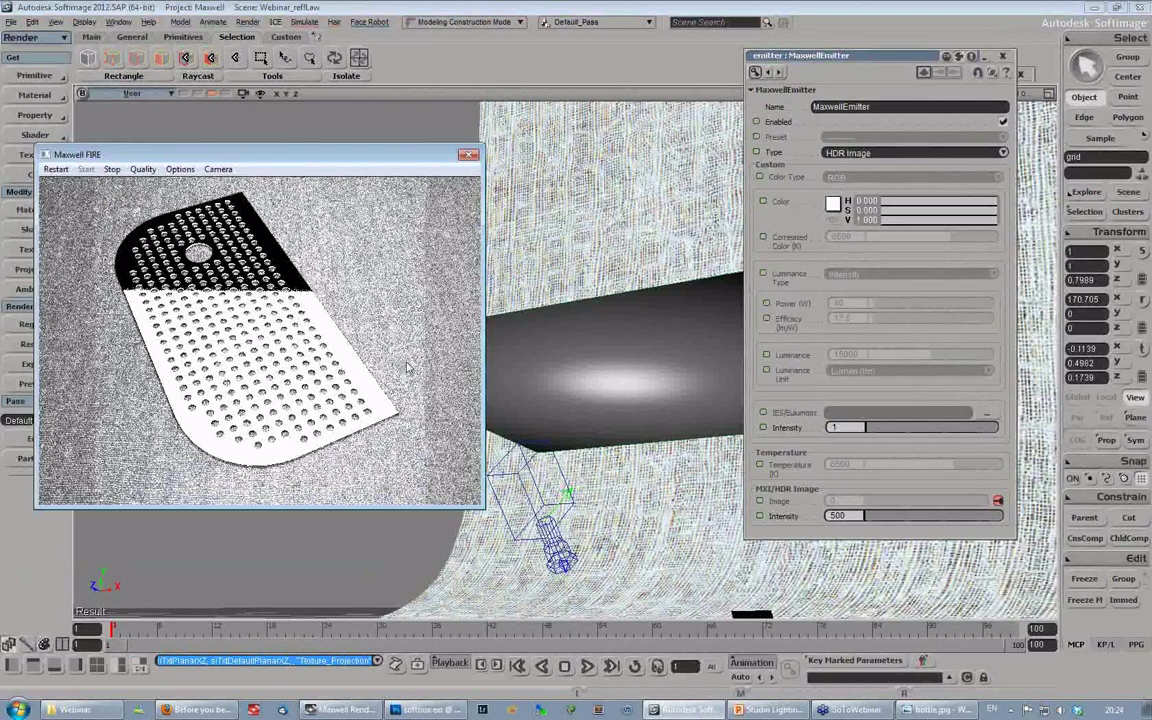
{"action": "left_click", "coordinate": [840, 515]}
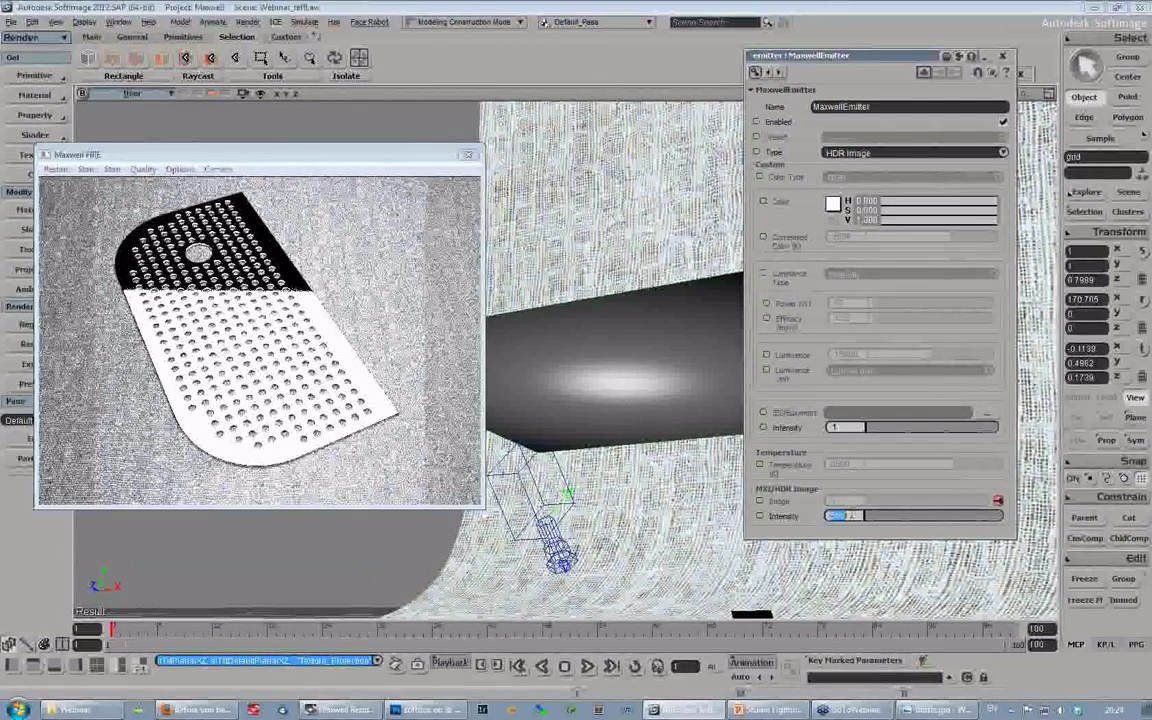
{"action": "type", "text": "1"}
{"action": "key", "text": "Return"}
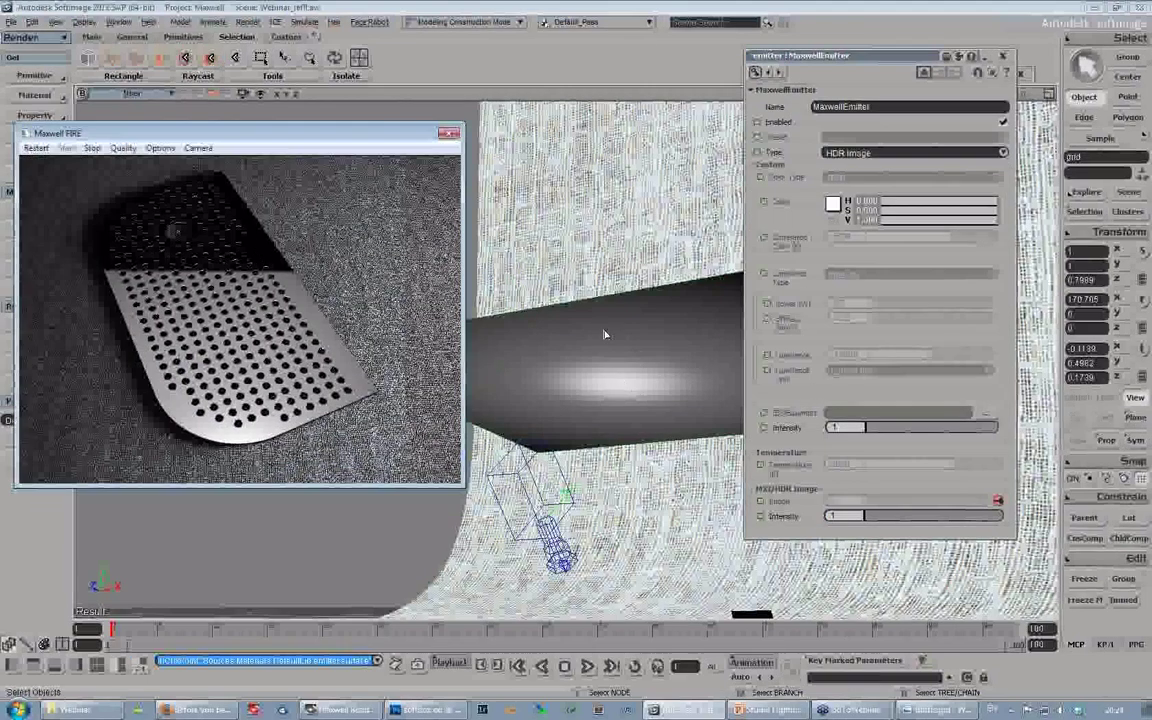
Step: Move the textured grid emitter to about Y 0.4813 and Z 0.0707, leaving its X position alone
{"action": "key", "text": "v"}
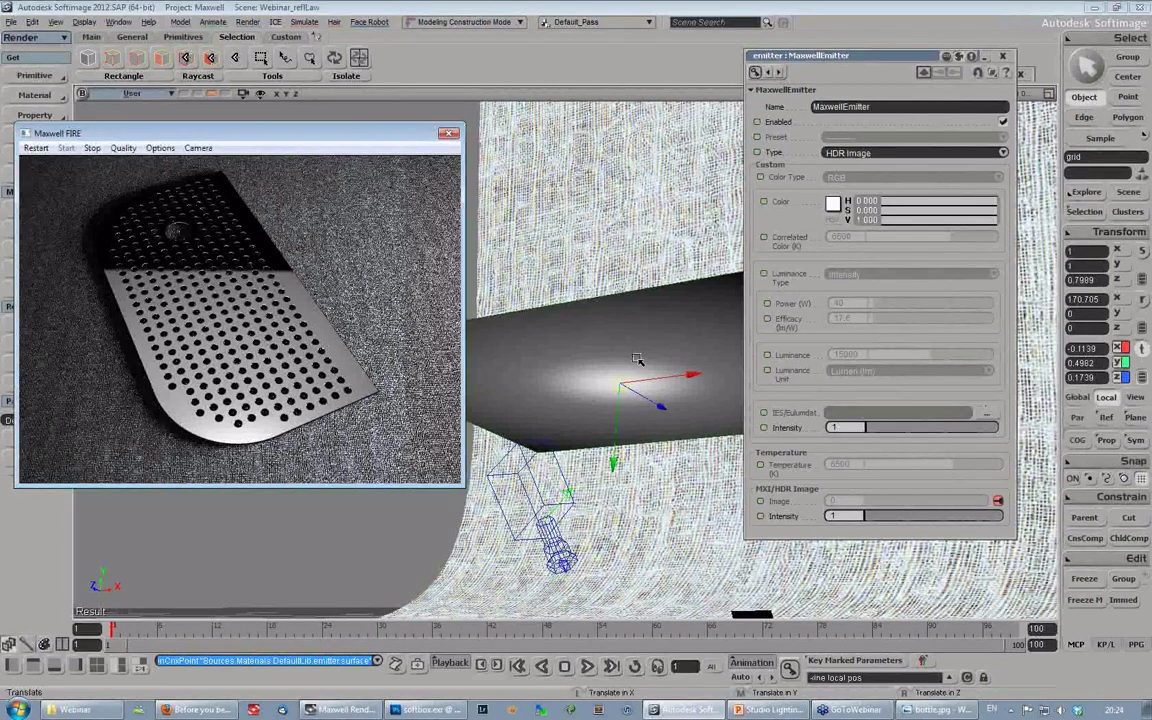
{"action": "key", "text": "s"}
{"action": "right_click_drag", "start_coordinate": [637, 359], "coordinate": [625, 365]}
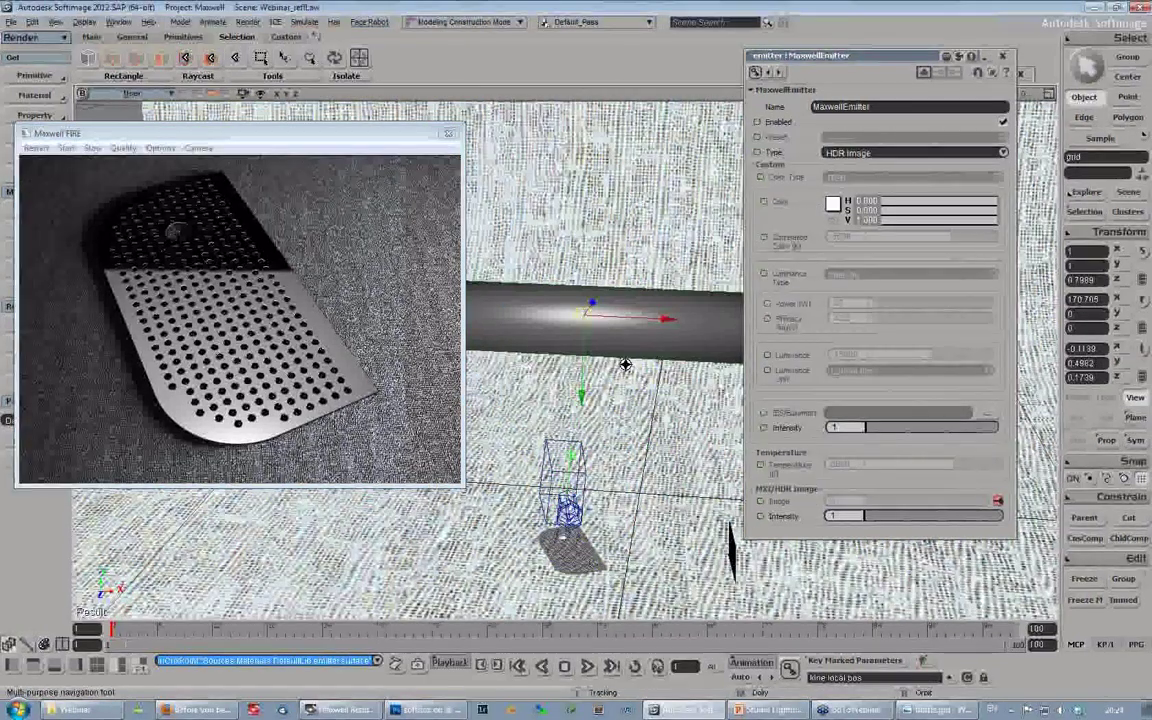
{"action": "right_click_drag", "start_coordinate": [625, 364], "coordinate": [655, 360]}
{"action": "left_click_drag", "start_coordinate": [630, 320], "coordinate": [660, 316]}
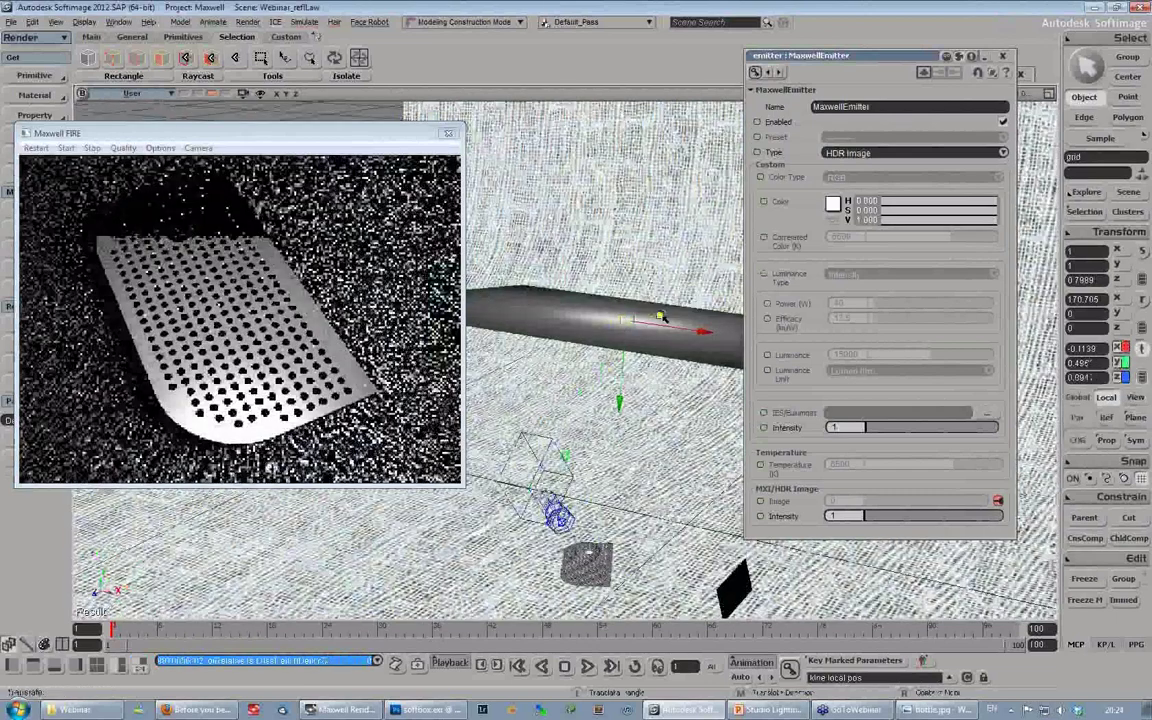
{"action": "left_click_drag", "start_coordinate": [660, 316], "coordinate": [668, 320]}
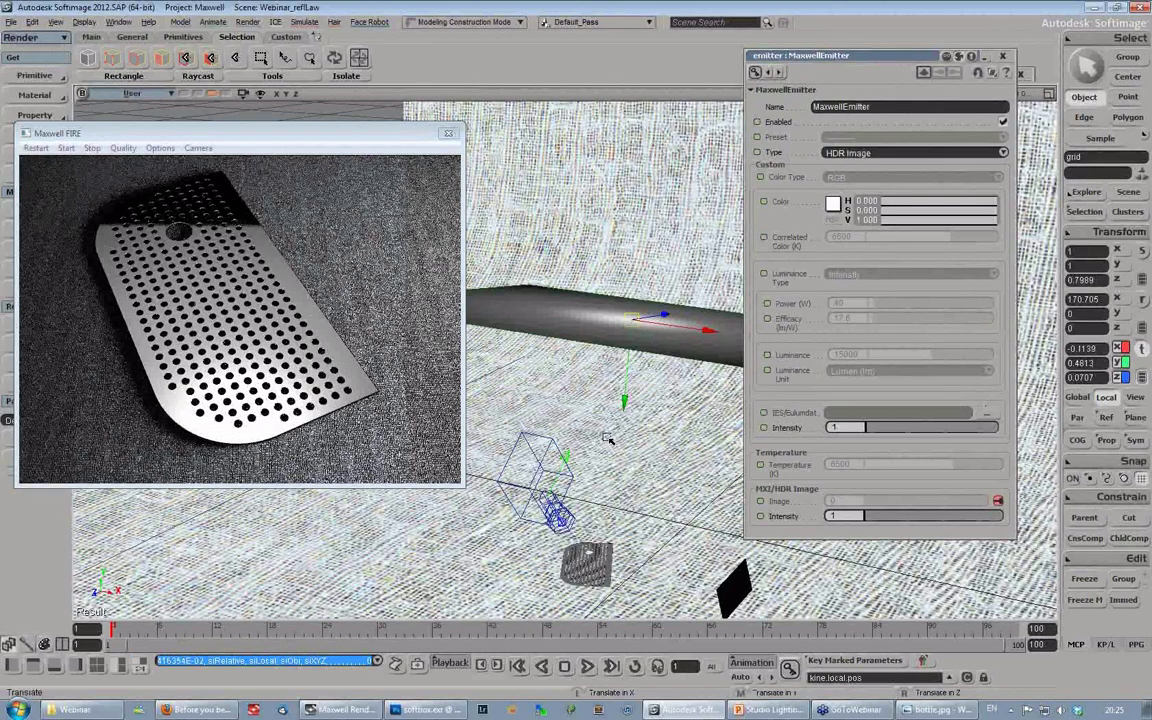
Step: Examine the softbox emitter and its rendered reflection, and switch to the PowerPoint slide on how light behaves
{"action": "key", "text": "s"}
{"action": "right_click_drag", "start_coordinate": [608, 438], "coordinate": [643, 389]}
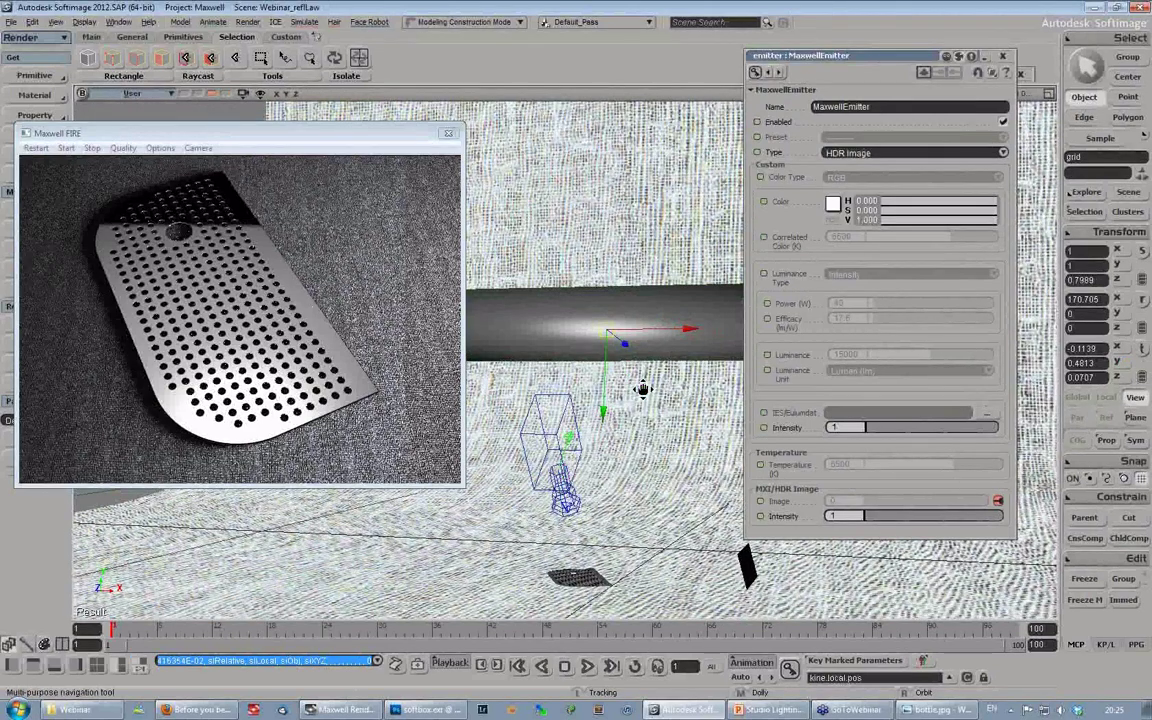
{"action": "left_click_drag", "start_coordinate": [643, 390], "coordinate": [629, 375]}
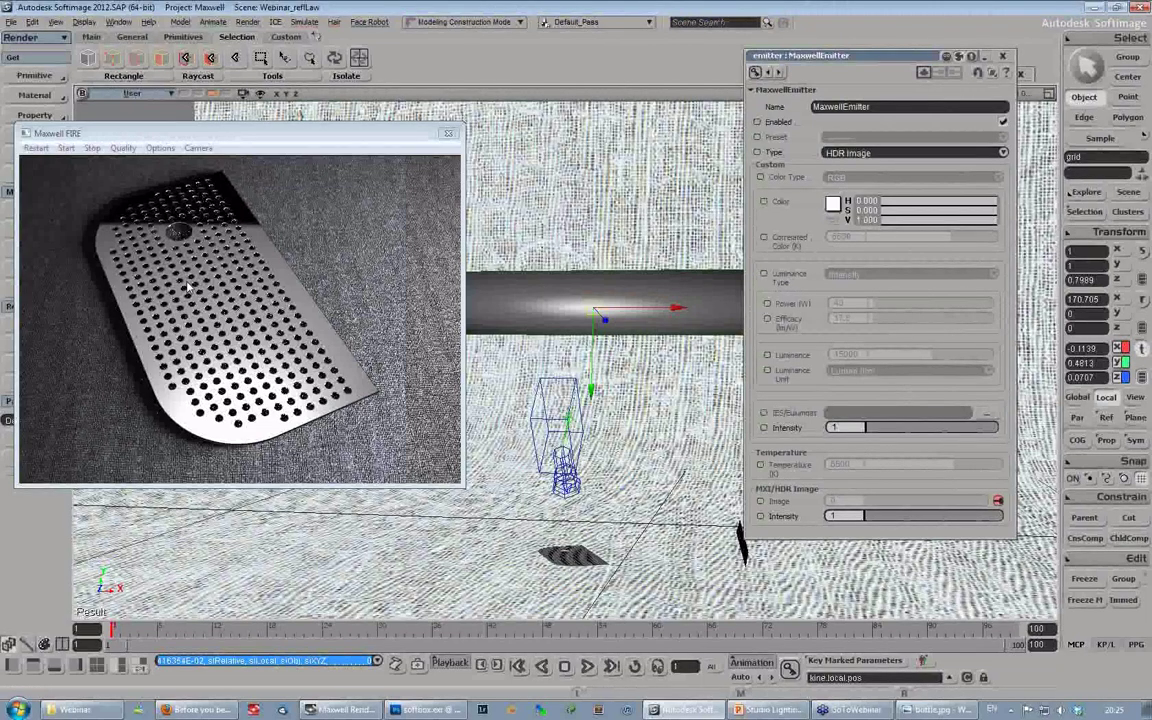
{"action": "left_click_drag", "start_coordinate": [190, 133], "coordinate": [184, 119]}
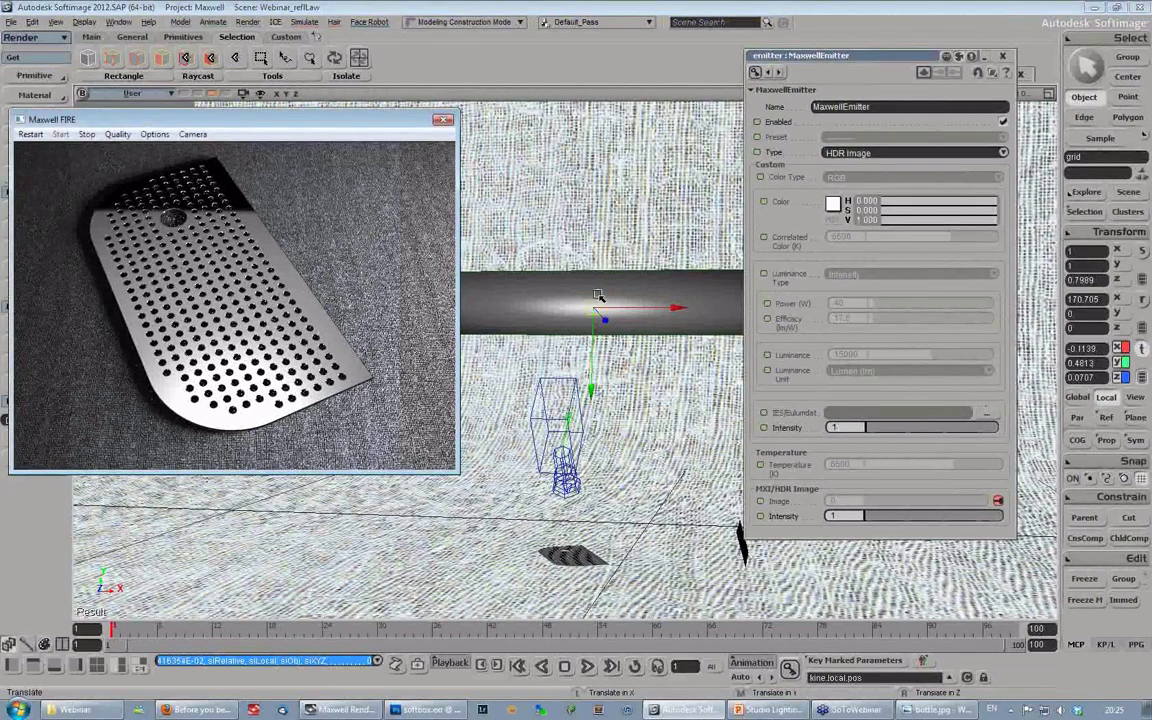
{"action": "key", "text": "s"}
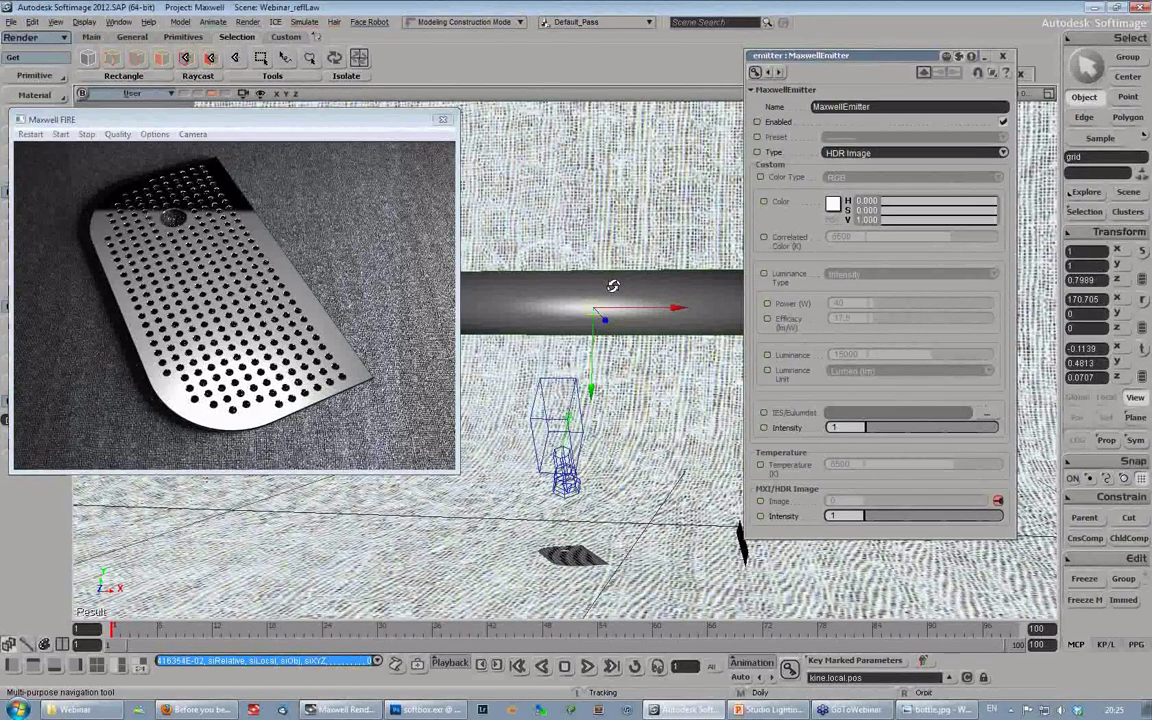
{"action": "right_click_drag", "start_coordinate": [612, 285], "coordinate": [607, 280]}
{"action": "key", "text": "alt+Tab"}
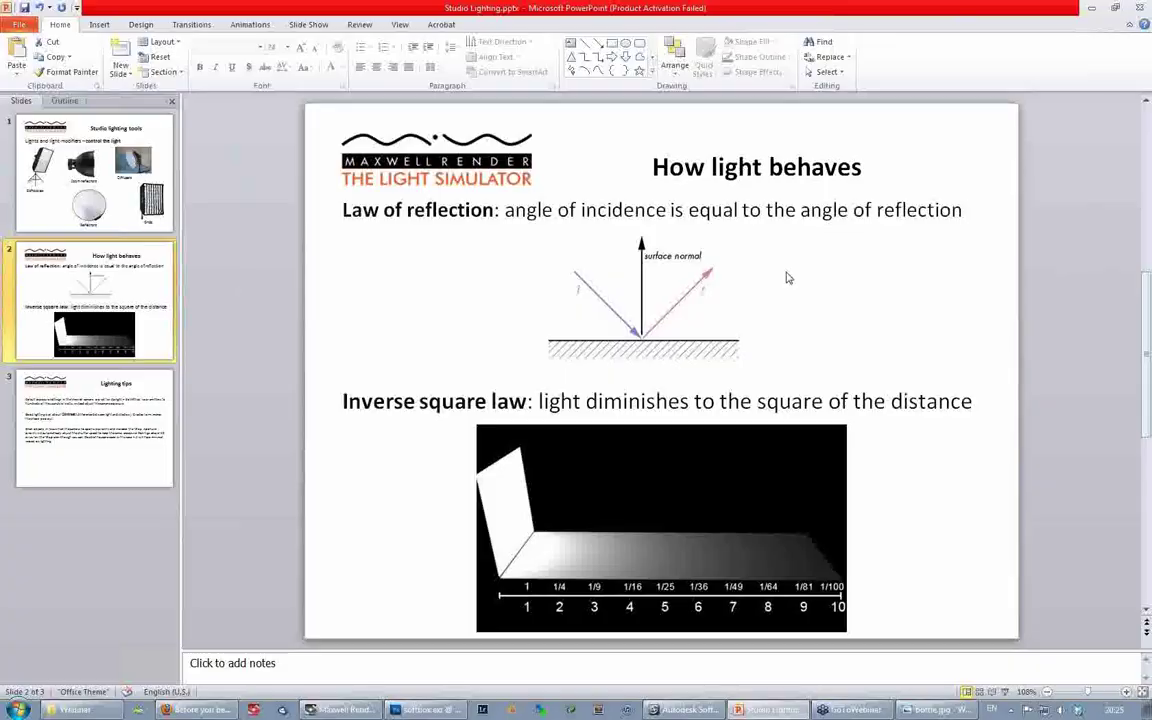
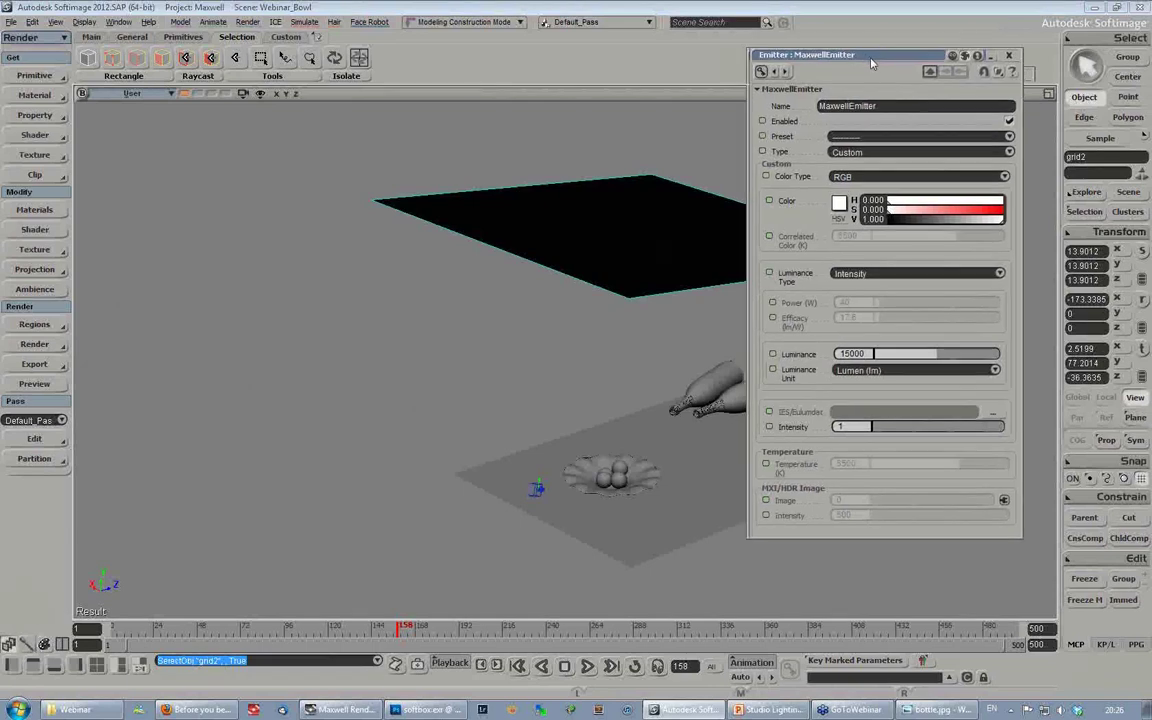
Step: Start a Maxwell FIRE preview of the Webinar_Bowl scene and place it beside the emitter and bowl
{"action": "left_click", "coordinate": [34, 343]}
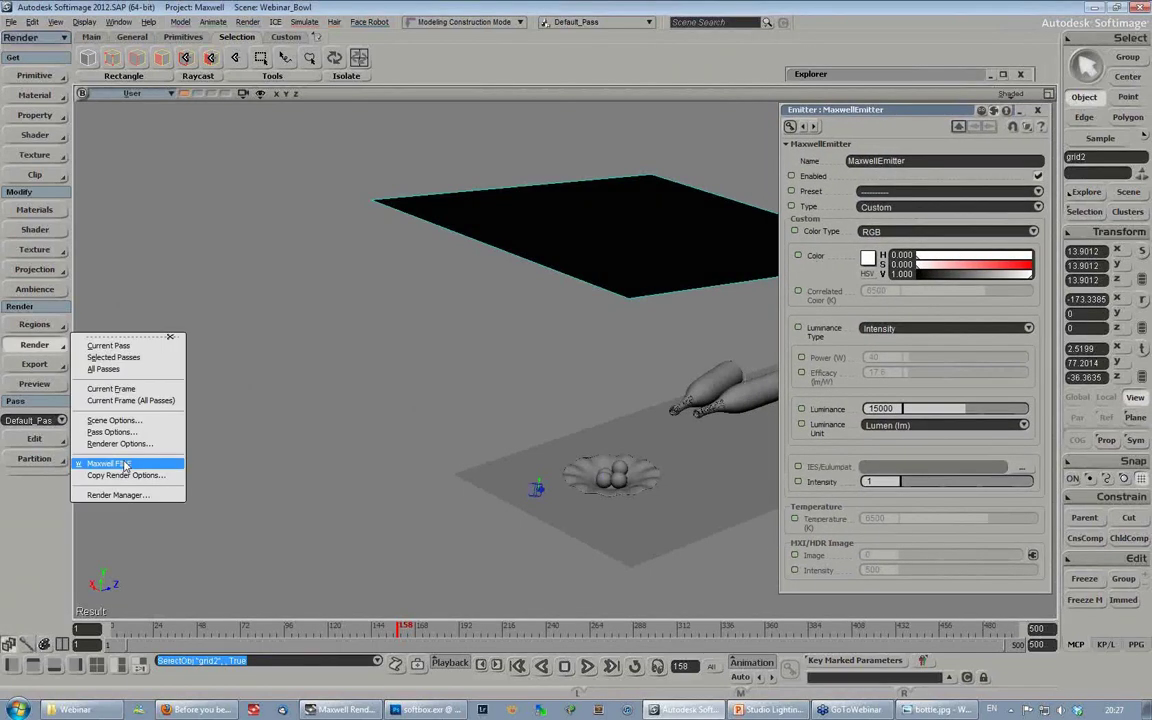
{"action": "left_click", "coordinate": [116, 463]}
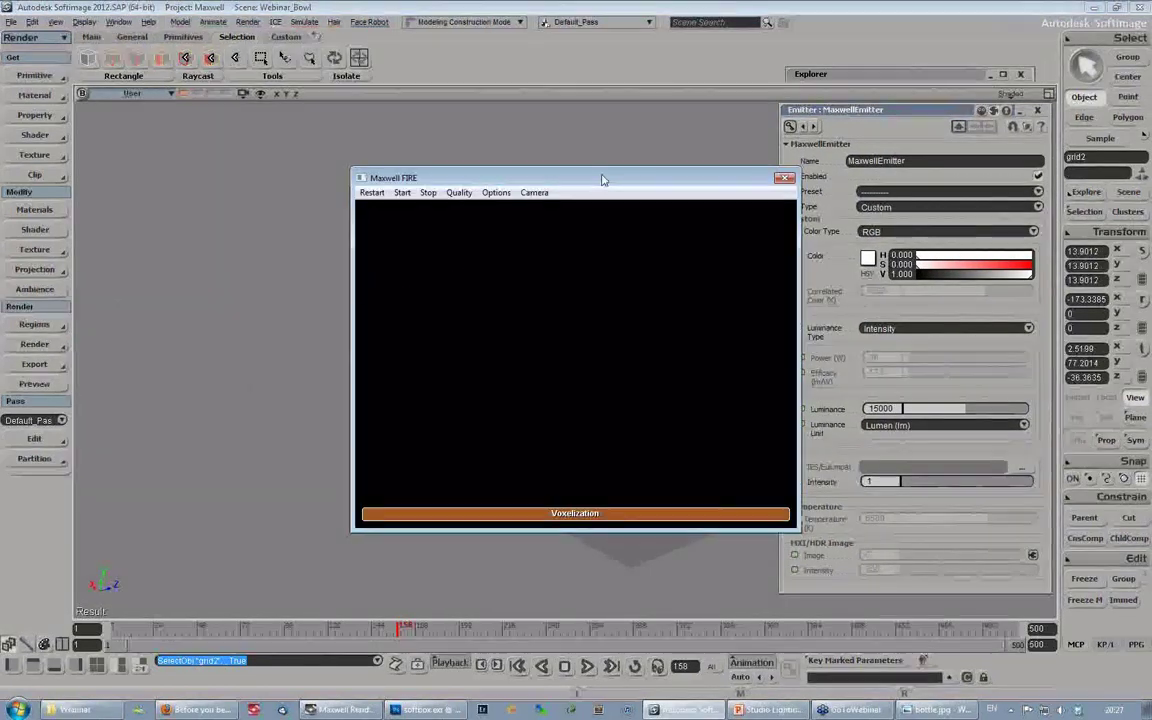
{"action": "left_click_drag", "start_coordinate": [602, 180], "coordinate": [295, 165]}
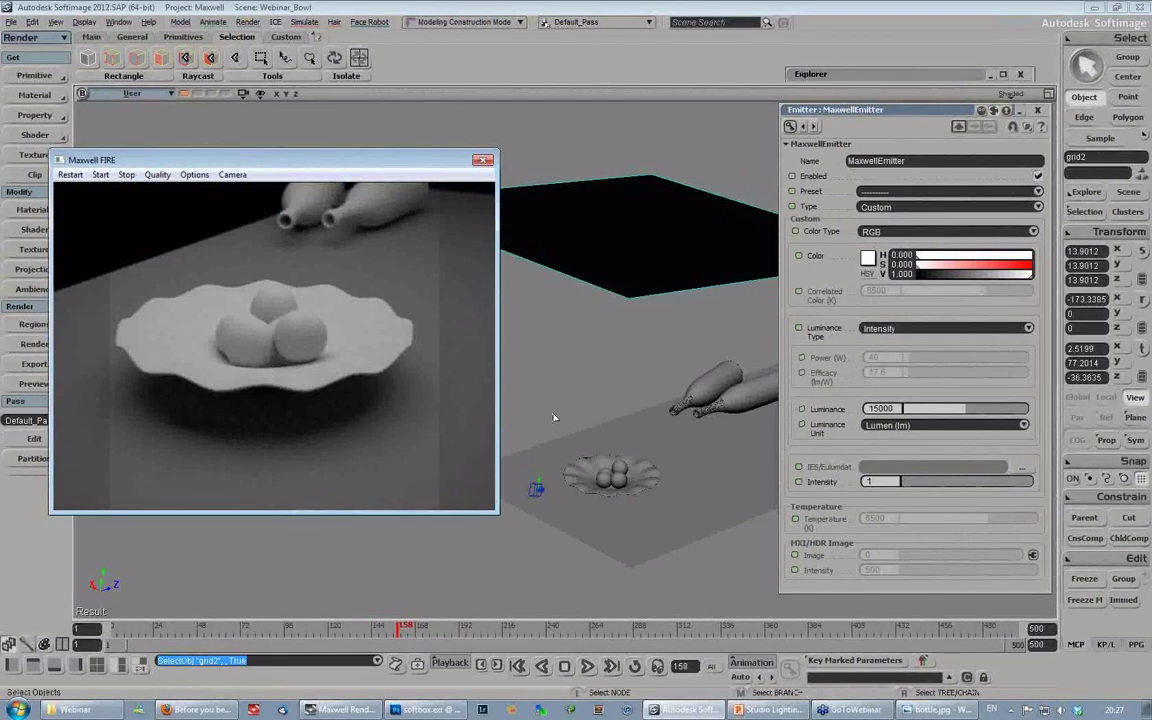
{"action": "left_click_drag", "start_coordinate": [357, 170], "coordinate": [323, 167]}
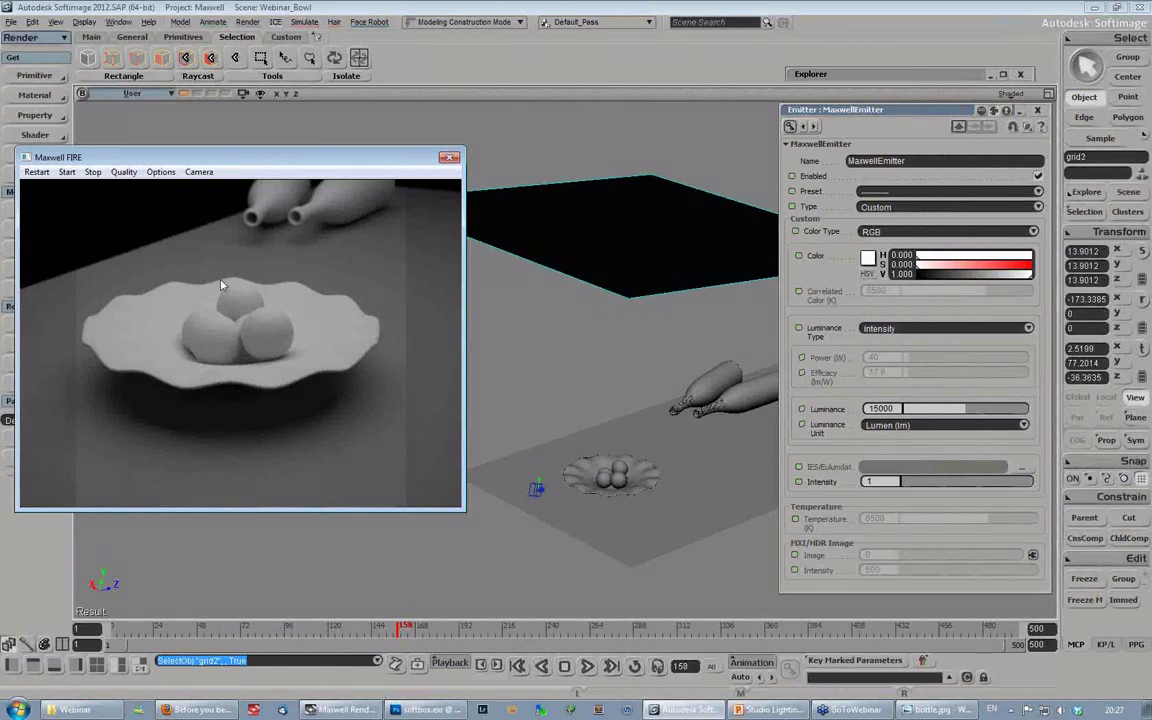
{"action": "left_click_drag", "start_coordinate": [335, 165], "coordinate": [330, 144]}
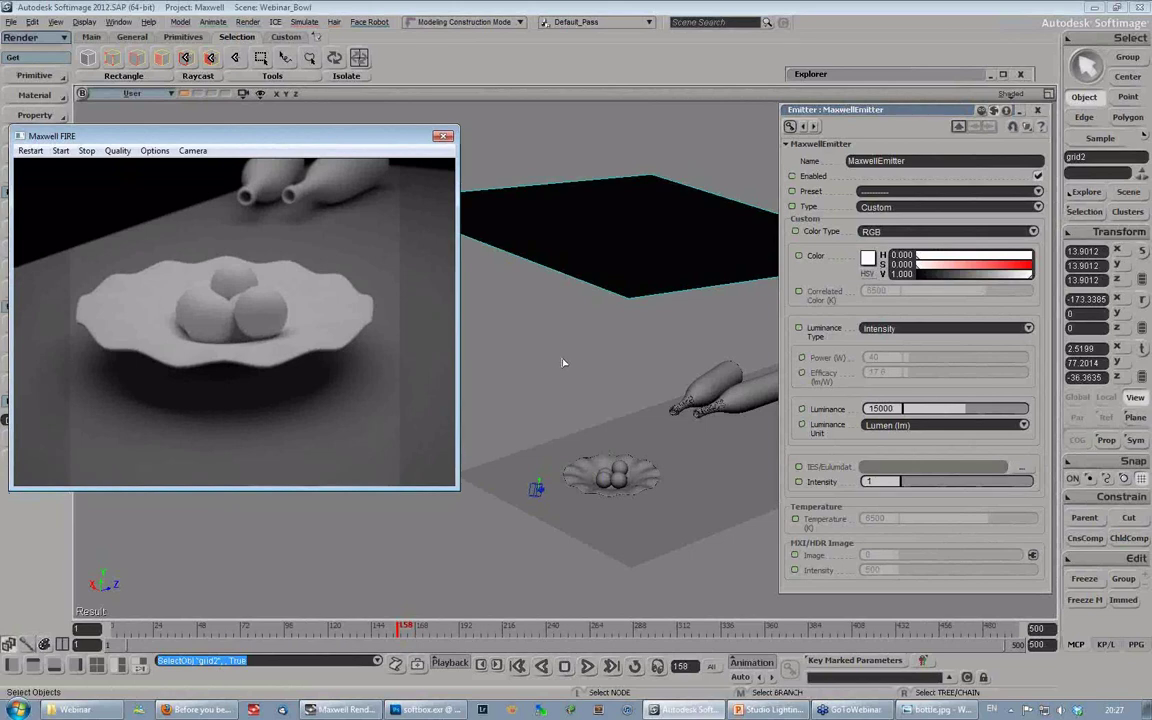
Step: Lower the grid2 emitter towards the bowl to a Y position of about 30.9
{"action": "left_click", "coordinate": [620, 375]}
{"action": "key", "text": "s"}
{"action": "middle_click_drag", "start_coordinate": [610, 371], "coordinate": [618, 341]}
{"action": "right_click_drag", "start_coordinate": [618, 341], "coordinate": [500, 455]}
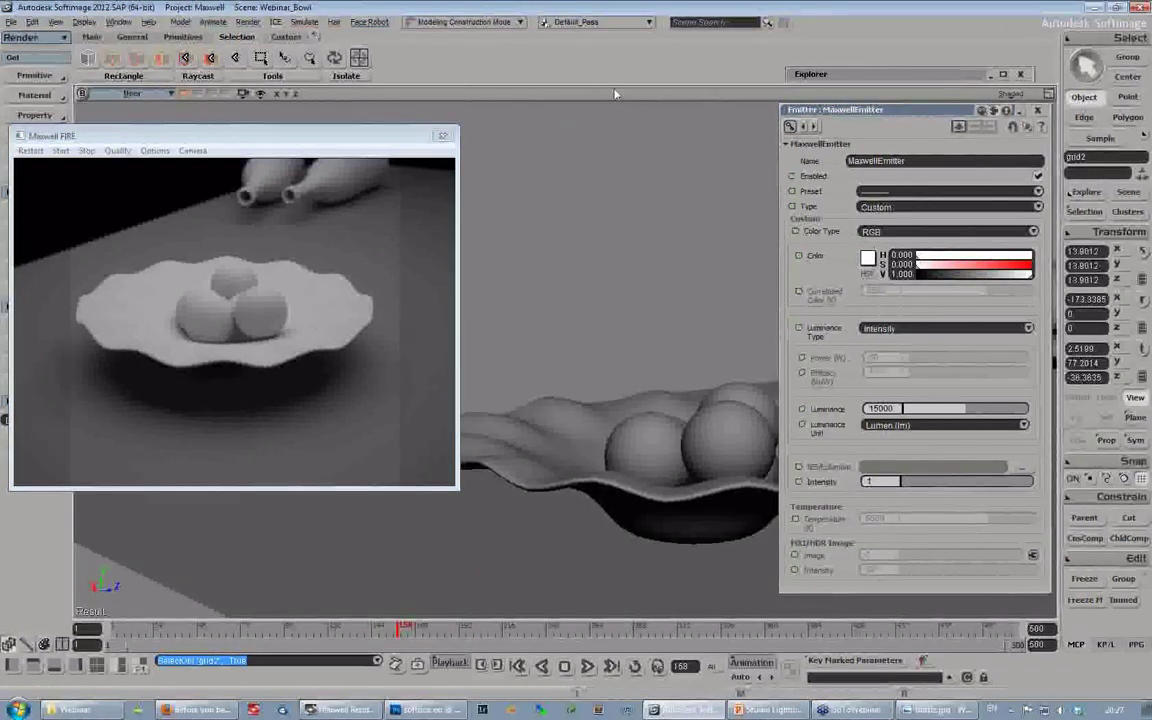
{"action": "middle_click_drag", "start_coordinate": [538, 294], "coordinate": [702, 245]}
{"action": "right_click_drag", "start_coordinate": [702, 245], "coordinate": [648, 303]}
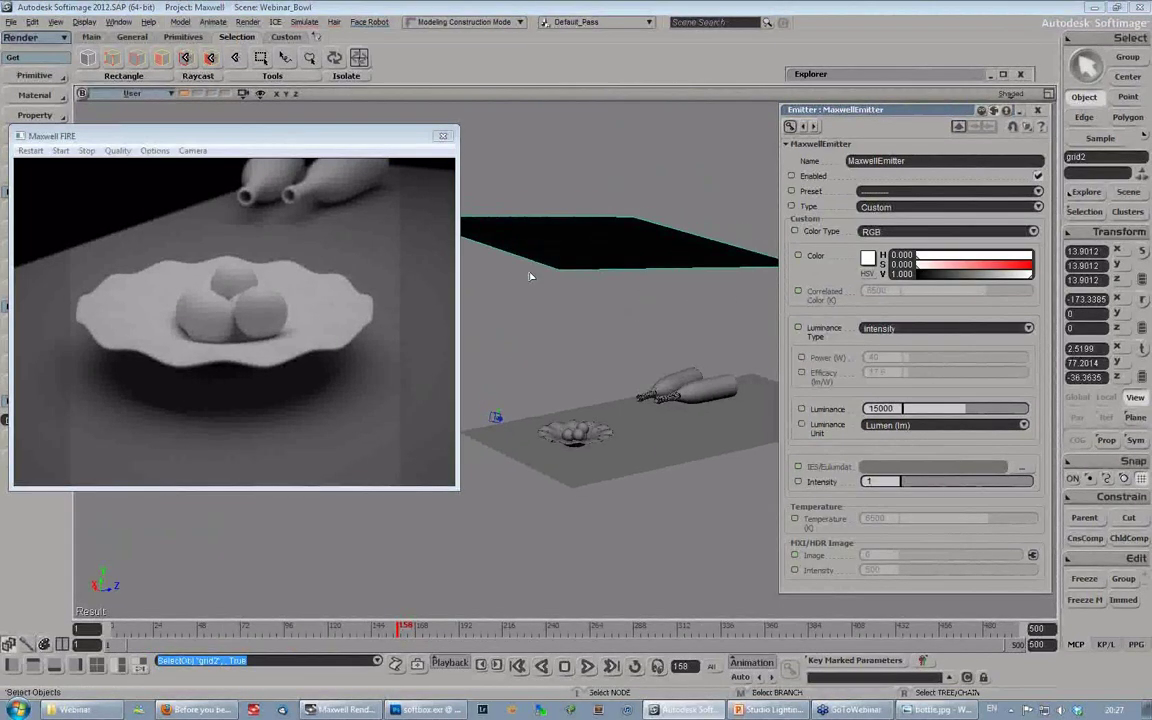
{"action": "left_click_drag", "start_coordinate": [310, 140], "coordinate": [276, 140]}
{"action": "key", "text": "v"}
{"action": "left_click_drag", "start_coordinate": [598, 287], "coordinate": [597, 387]}
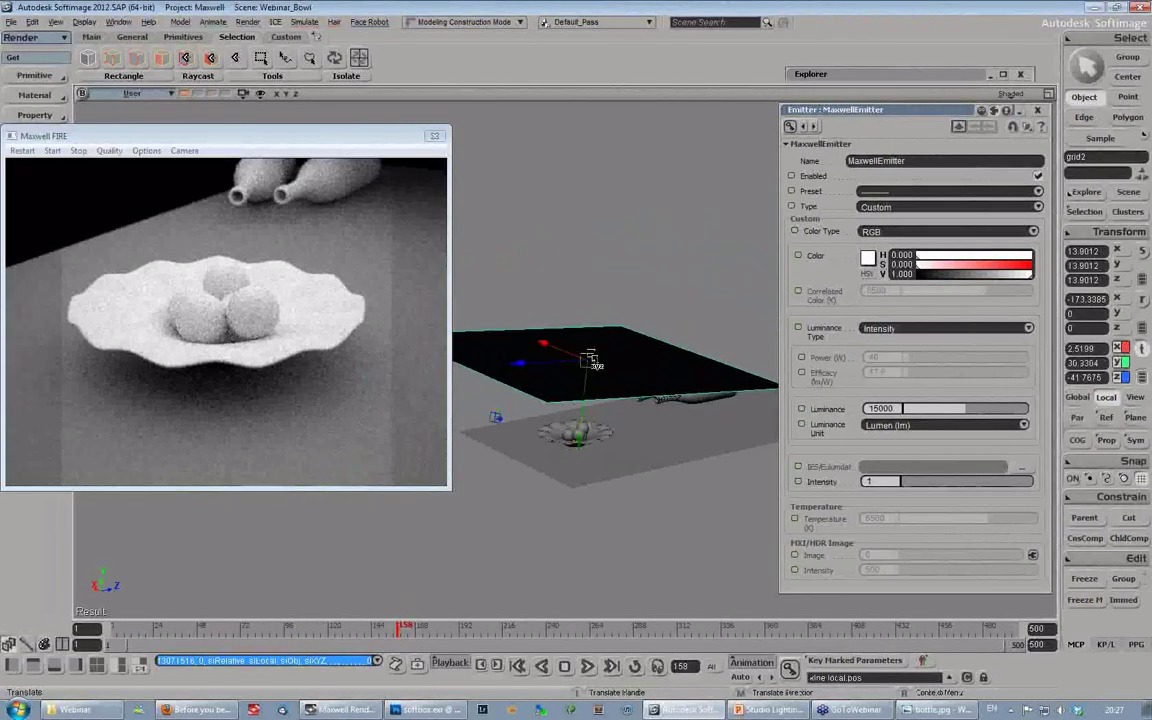
Step: Scale the grid2 emitter down uniformly to about 6.8 and shift the Maxwell FIRE preview aside
{"action": "key", "text": "x"}
{"action": "left_click_drag", "start_coordinate": [589, 365], "coordinate": [530, 365]}
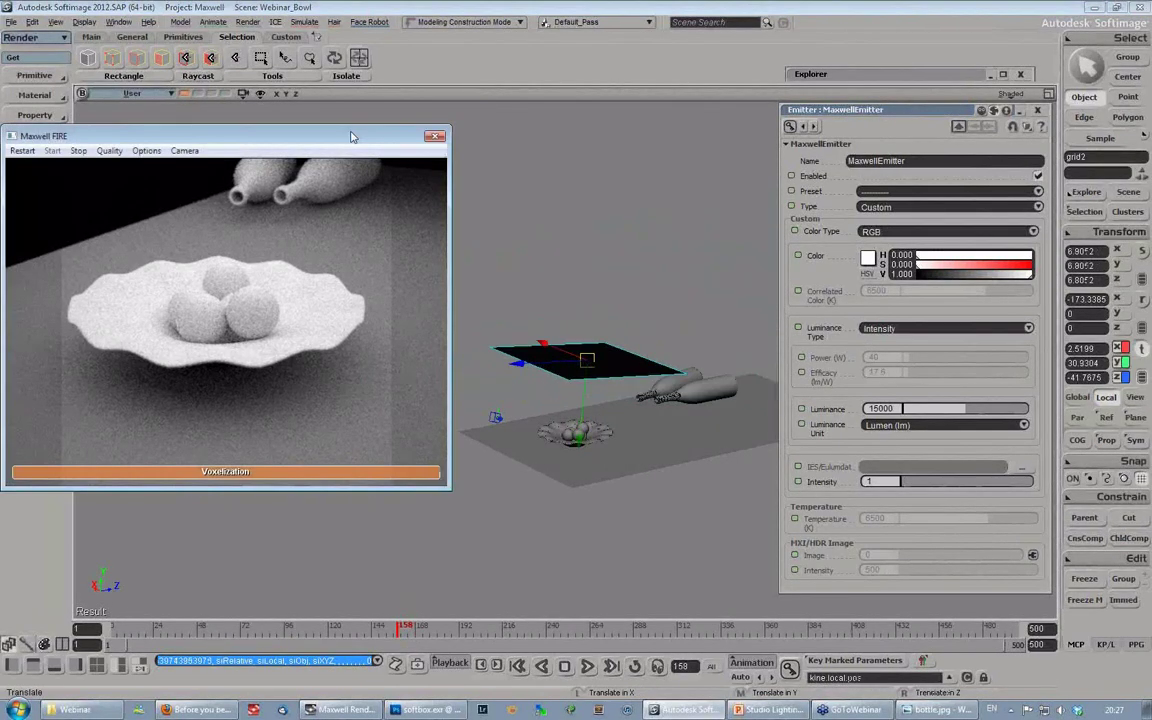
{"action": "left_click_drag", "start_coordinate": [351, 137], "coordinate": [323, 129]}
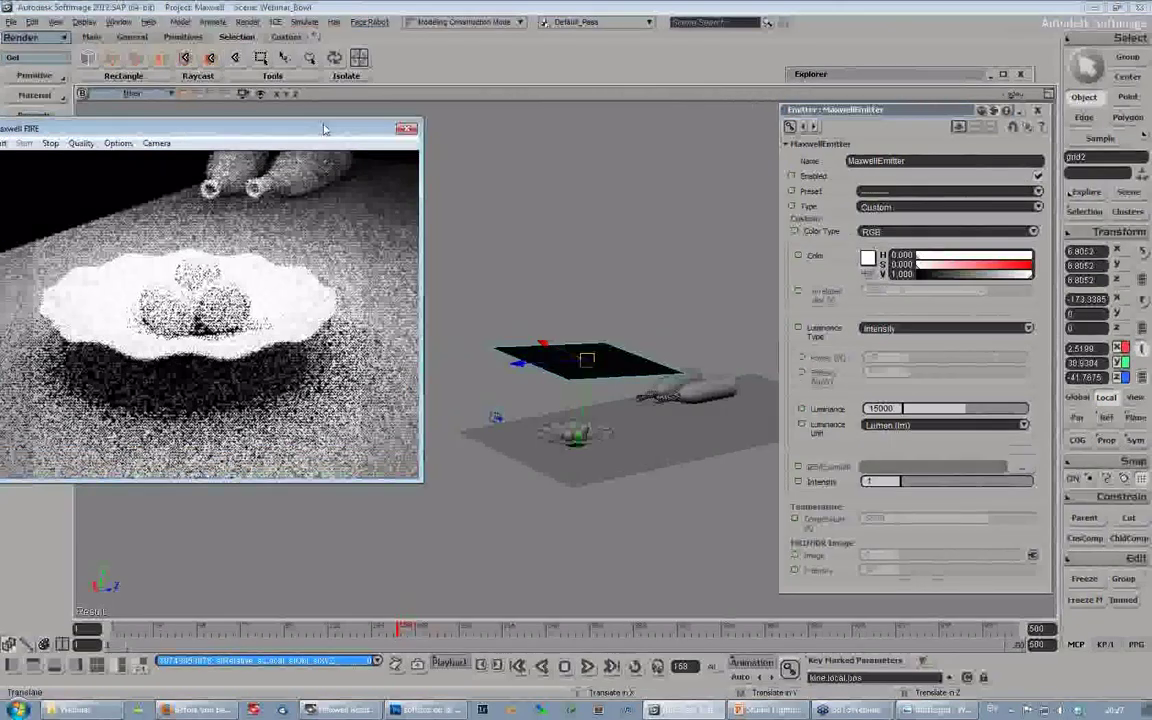
Step: Rotate the grid2 emitter to about -218.6, 15.9 and -74.9 degrees so it stands upright facing the bowl
{"action": "key", "text": "s"}
{"action": "right_click_drag", "start_coordinate": [545, 275], "coordinate": [658, 357]}
{"action": "key", "text": "c"}
{"action": "left_click_drag", "start_coordinate": [722, 358], "coordinate": [673, 290]}
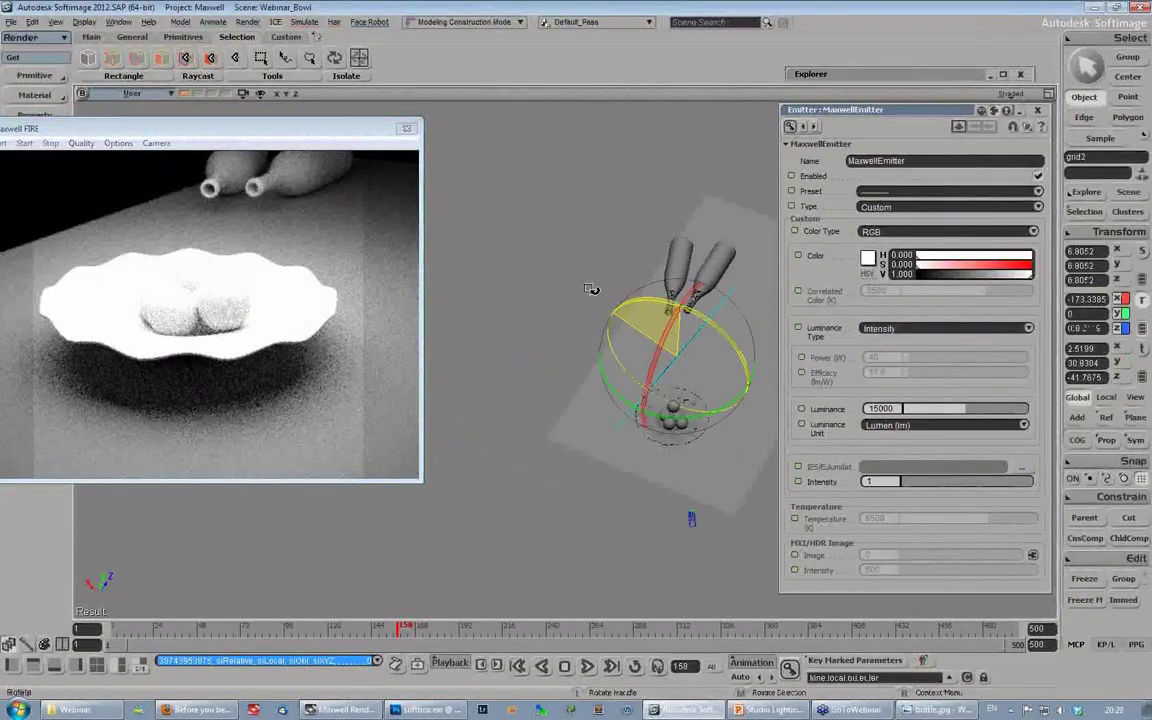
{"action": "key", "text": "v"}
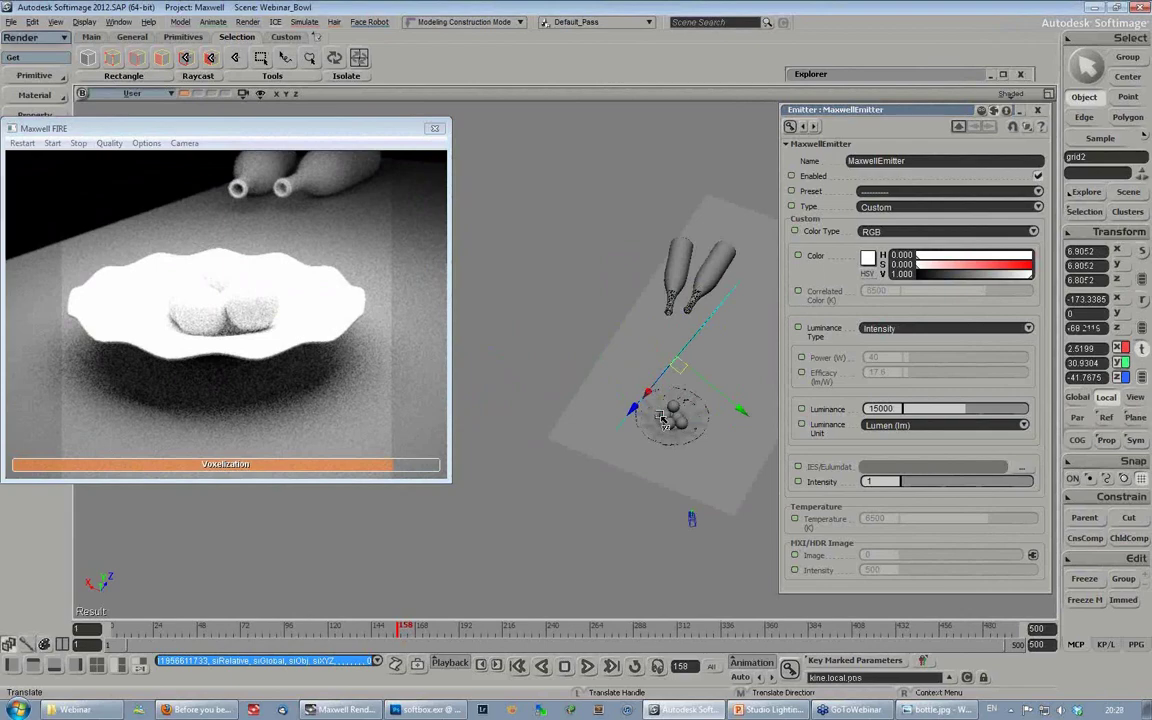
{"action": "key", "text": "c"}
{"action": "left_click_drag", "start_coordinate": [668, 414], "coordinate": [794, 409]}
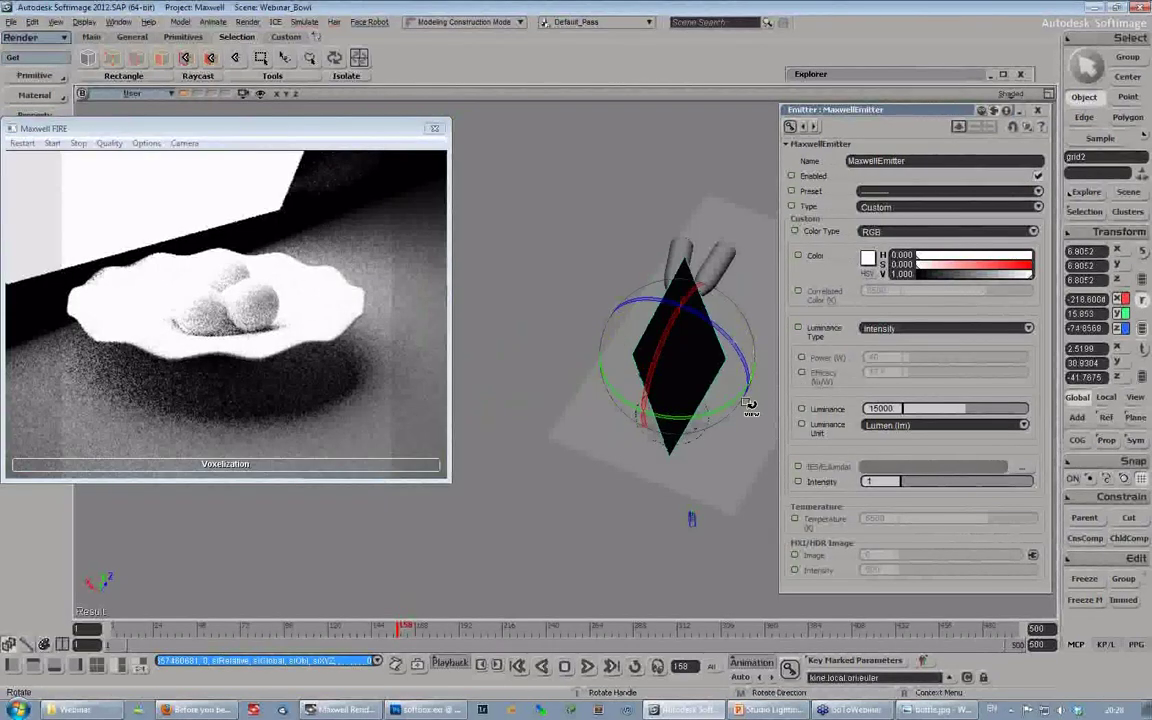
Step: Scale the grid2 emitter down to about 4.8 and move it beside the bowl, to about X 15.4, Y 26.5, Z -71.4
{"action": "key", "text": "x"}
{"action": "left_click_drag", "start_coordinate": [637, 371], "coordinate": [588, 410]}
{"action": "key", "text": "c"}
{"action": "key", "text": "v"}
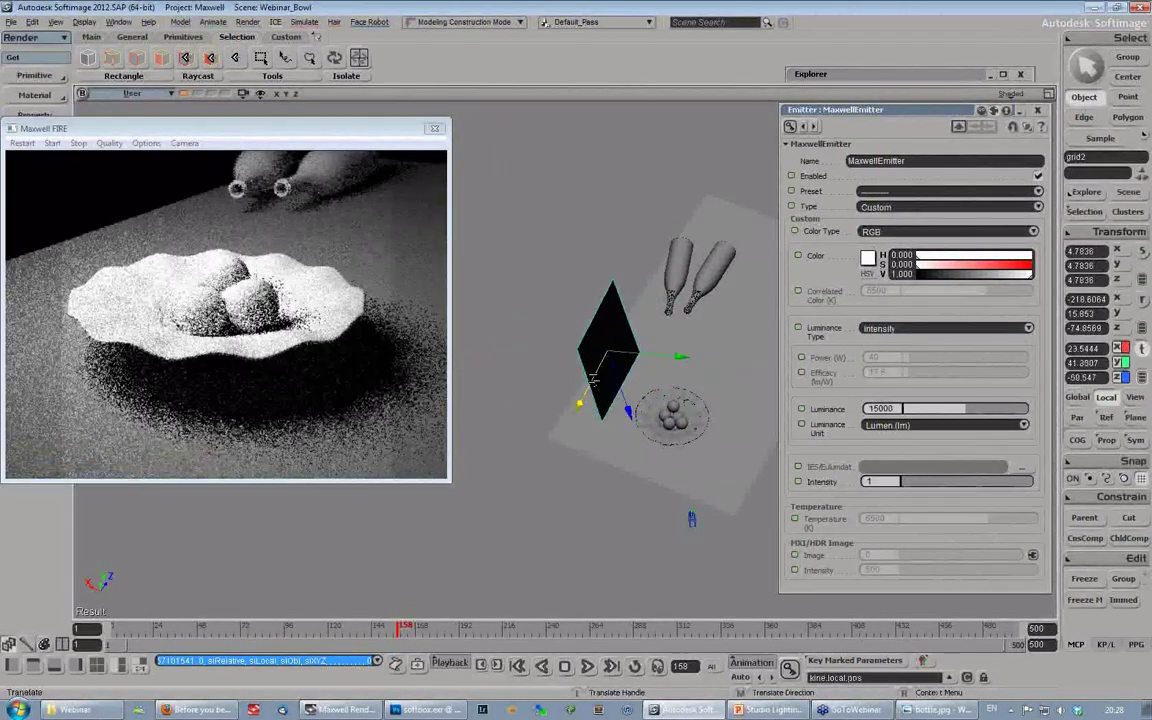
{"action": "left_click_drag", "start_coordinate": [593, 380], "coordinate": [578, 408]}
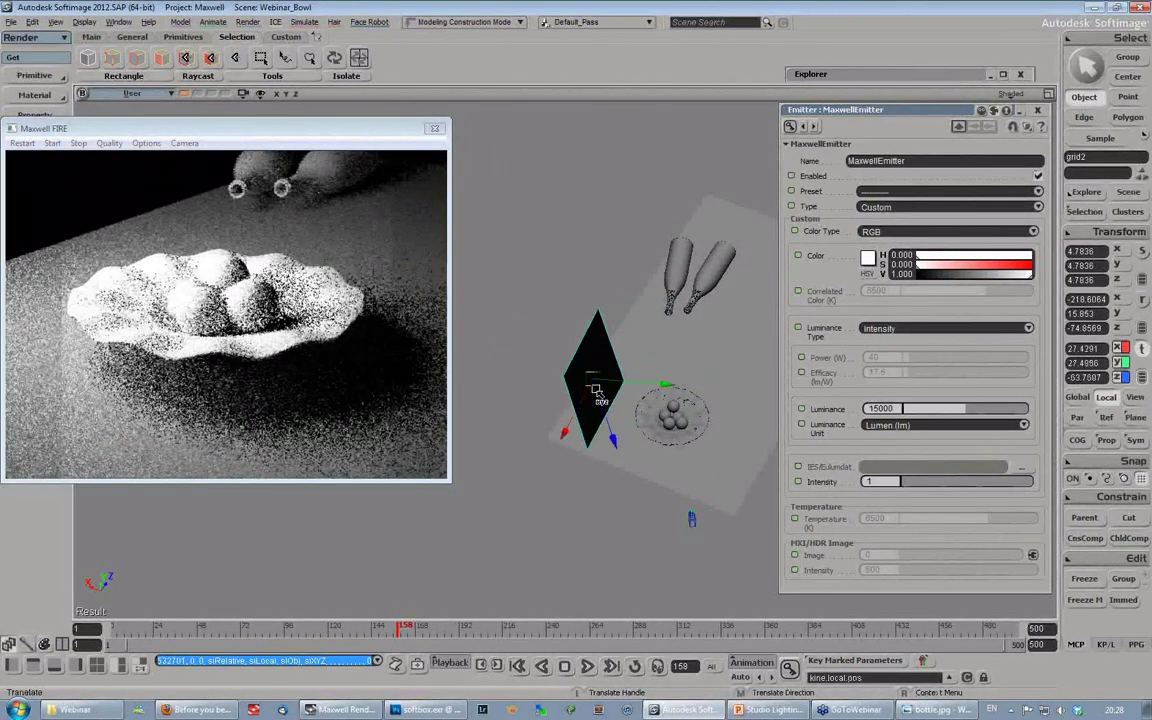
{"action": "left_click_drag", "start_coordinate": [611, 435], "coordinate": [677, 411]}
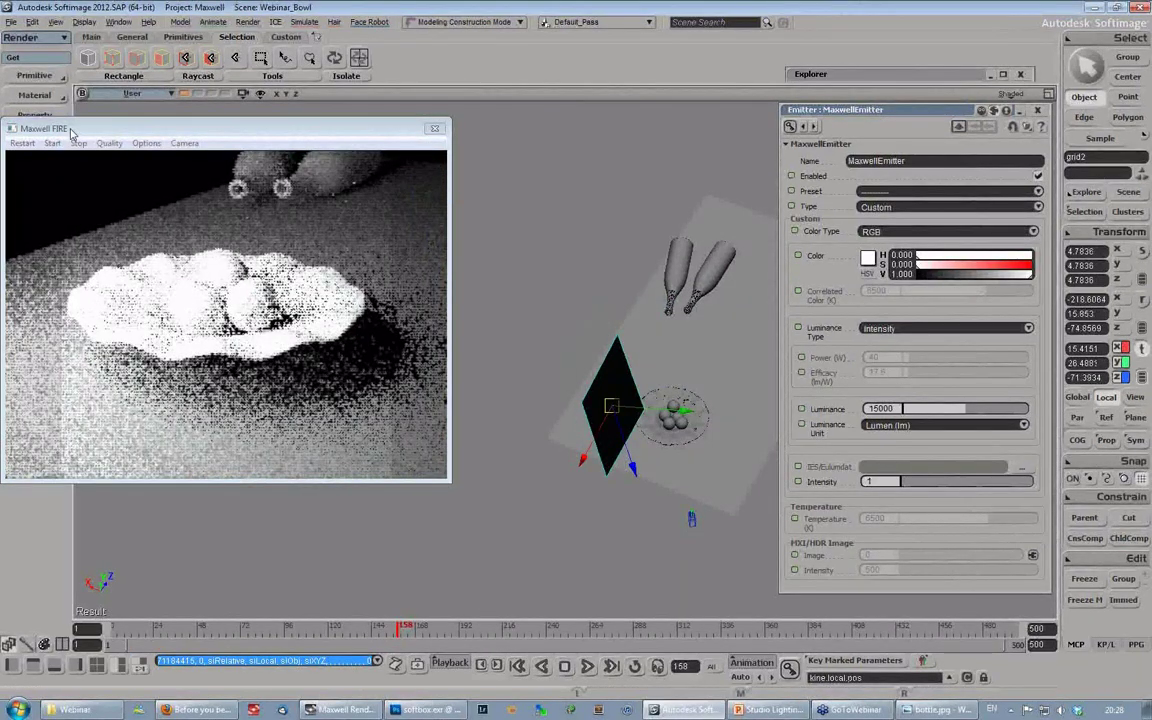
Step: Reposition the Maxwell FIRE preview and lower the emitter closer to the bowl, to about X 14.4, Y 22.5, Z -70.8
{"action": "left_click_drag", "start_coordinate": [40, 127], "coordinate": [87, 127]}
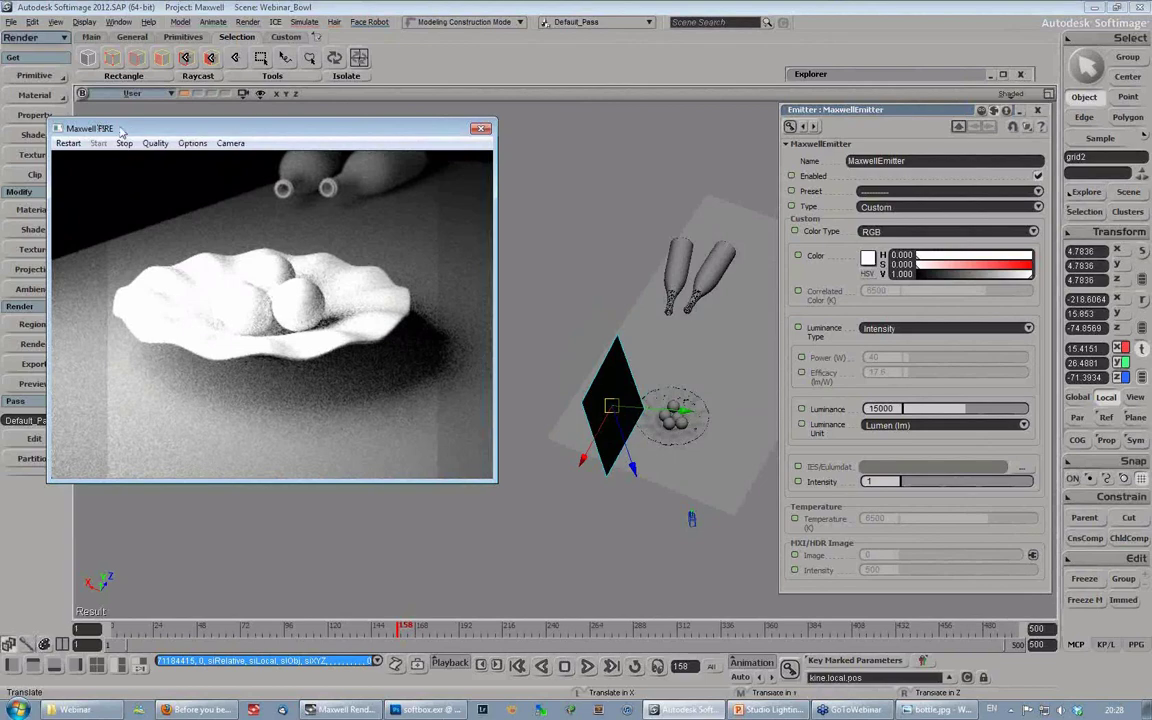
{"action": "left_click_drag", "start_coordinate": [130, 129], "coordinate": [104, 123]}
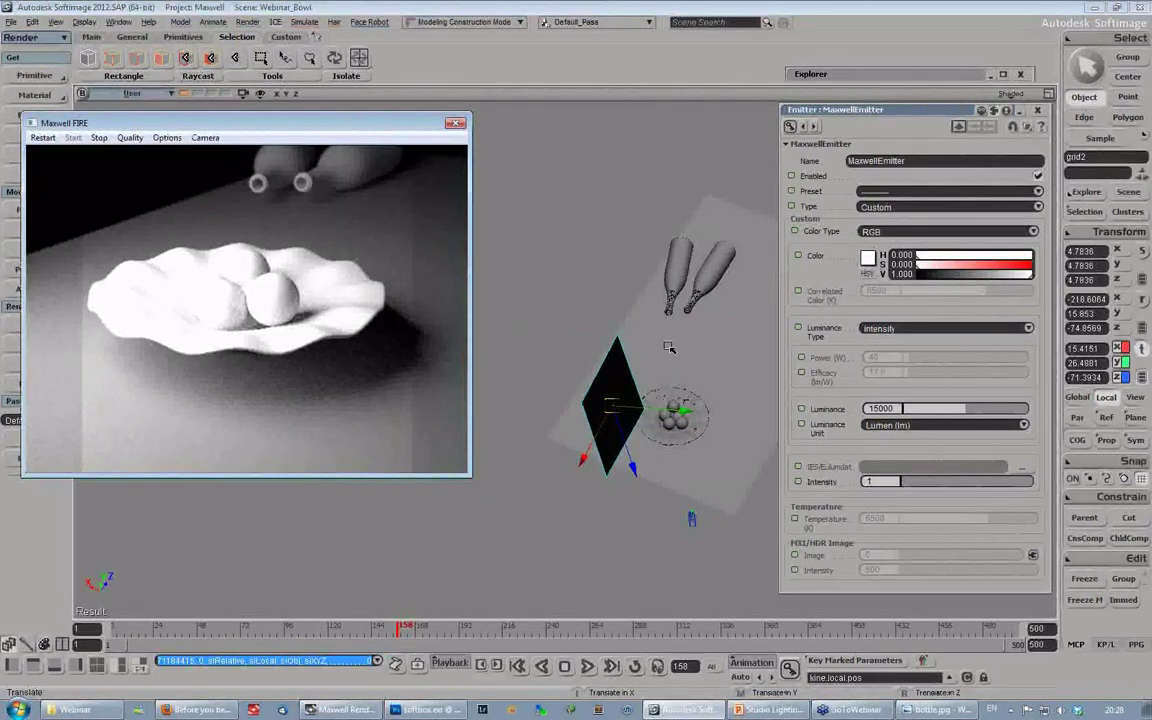
{"action": "key", "text": "s"}
{"action": "mouse_move", "coordinate": [668, 347]}
{"action": "right_mouse_down"}
{"action": "mouse_move", "coordinate": [635, 280]}
{"action": "mouse_move", "coordinate": [638, 363]}
{"action": "mouse_move", "coordinate": [690, 345]}
{"action": "right_mouse_up"}
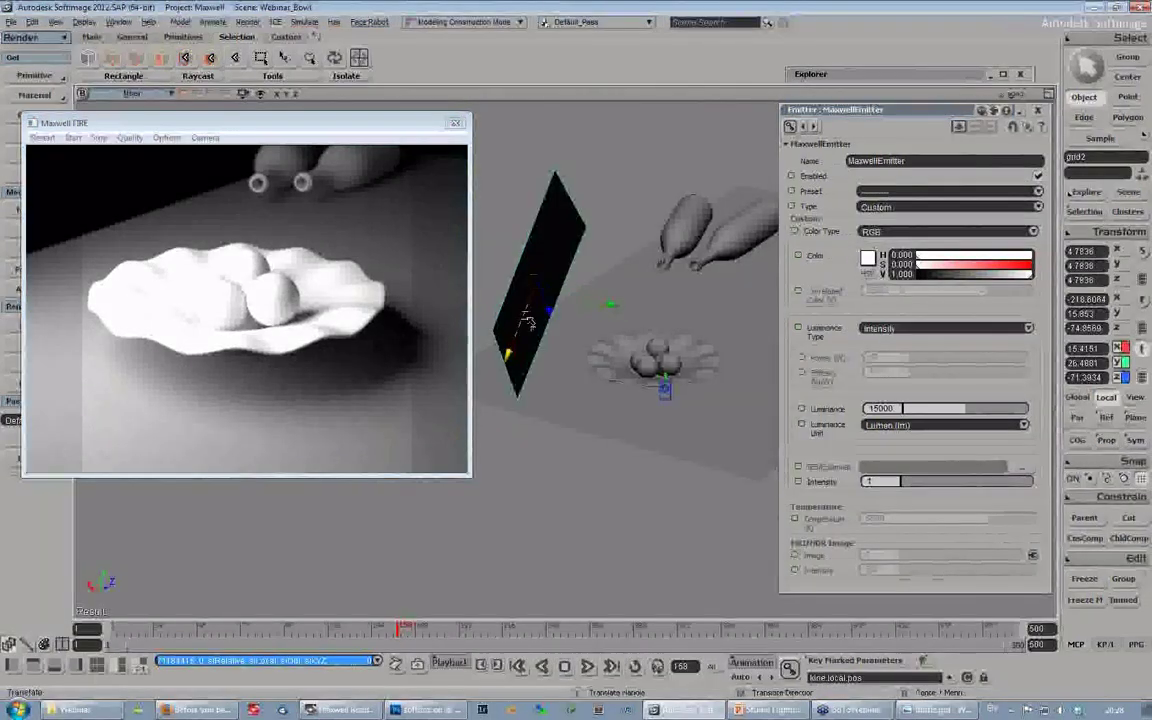
{"action": "left_click_drag", "start_coordinate": [522, 330], "coordinate": [511, 312]}
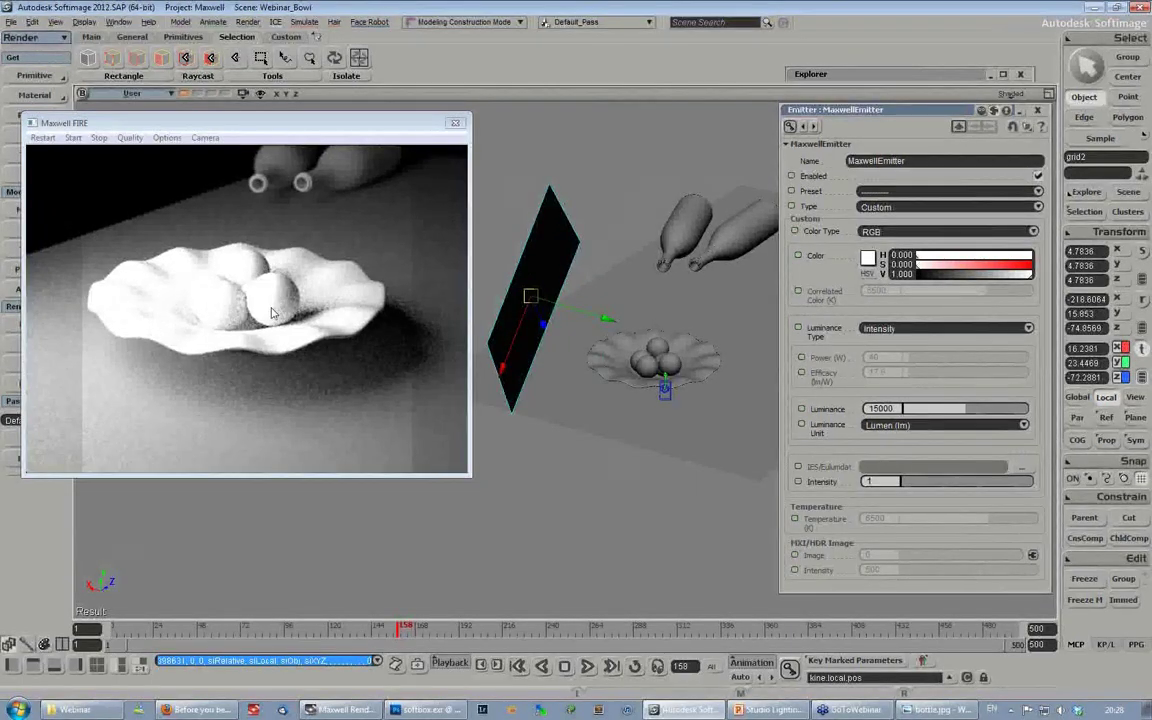
{"action": "left_click_drag", "start_coordinate": [573, 320], "coordinate": [586, 308]}
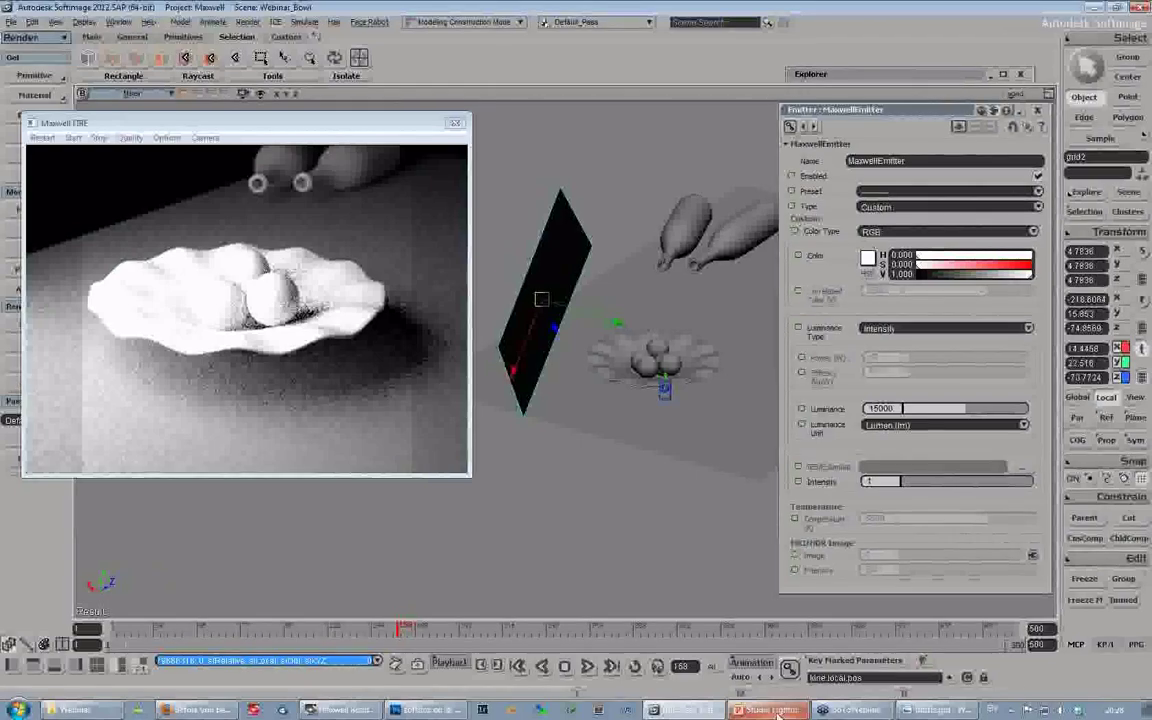
Step: Revisit the PowerPoint slide on how light behaves, return to Softimage and reduce the emitter's luminance to about 4207 lumens
{"action": "left_click", "coordinate": [778, 710]}
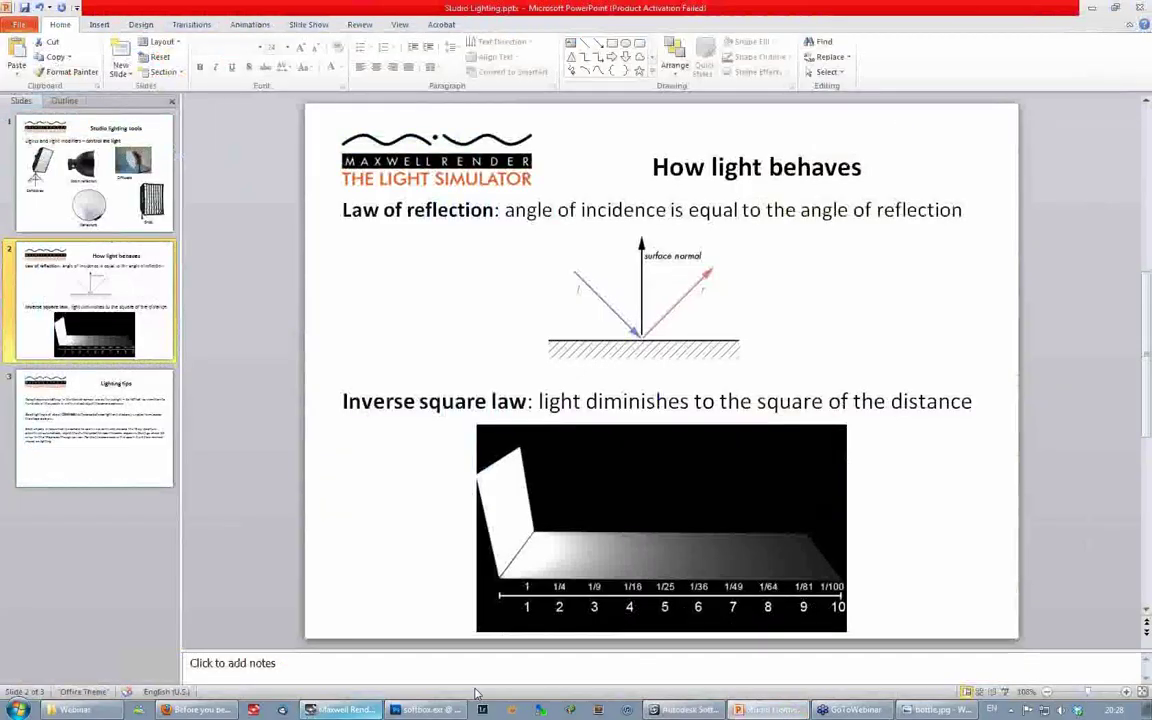
{"action": "left_click", "coordinate": [686, 710]}
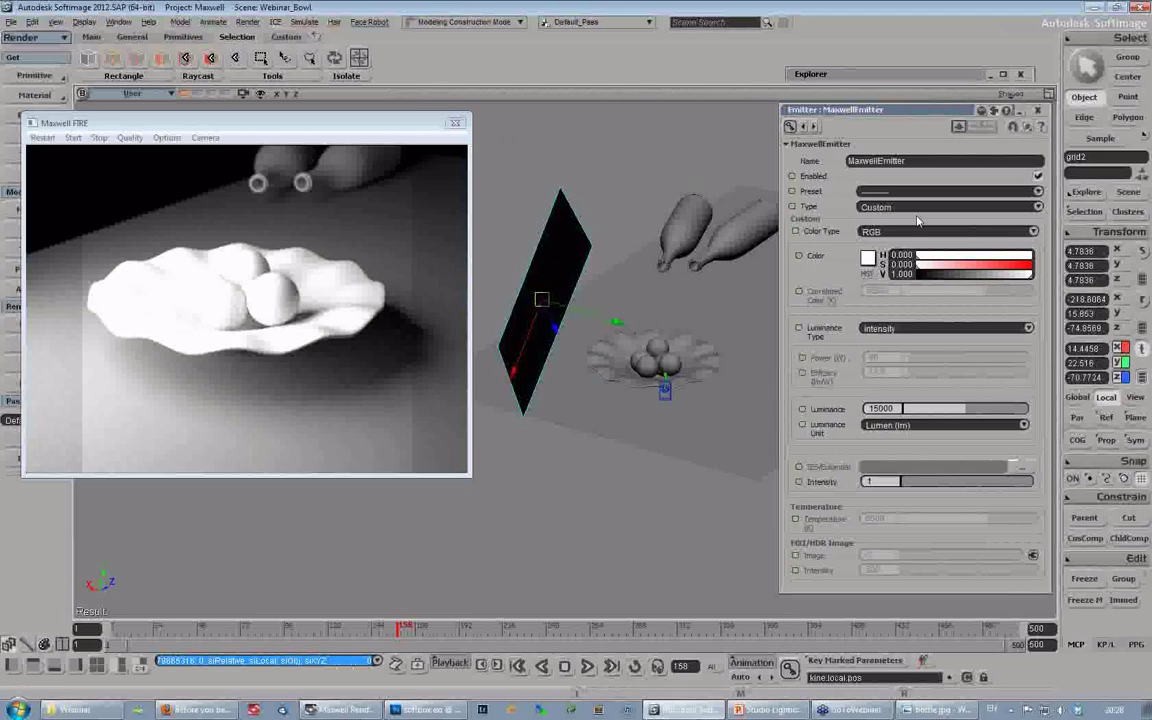
{"action": "left_click", "coordinate": [939, 410]}
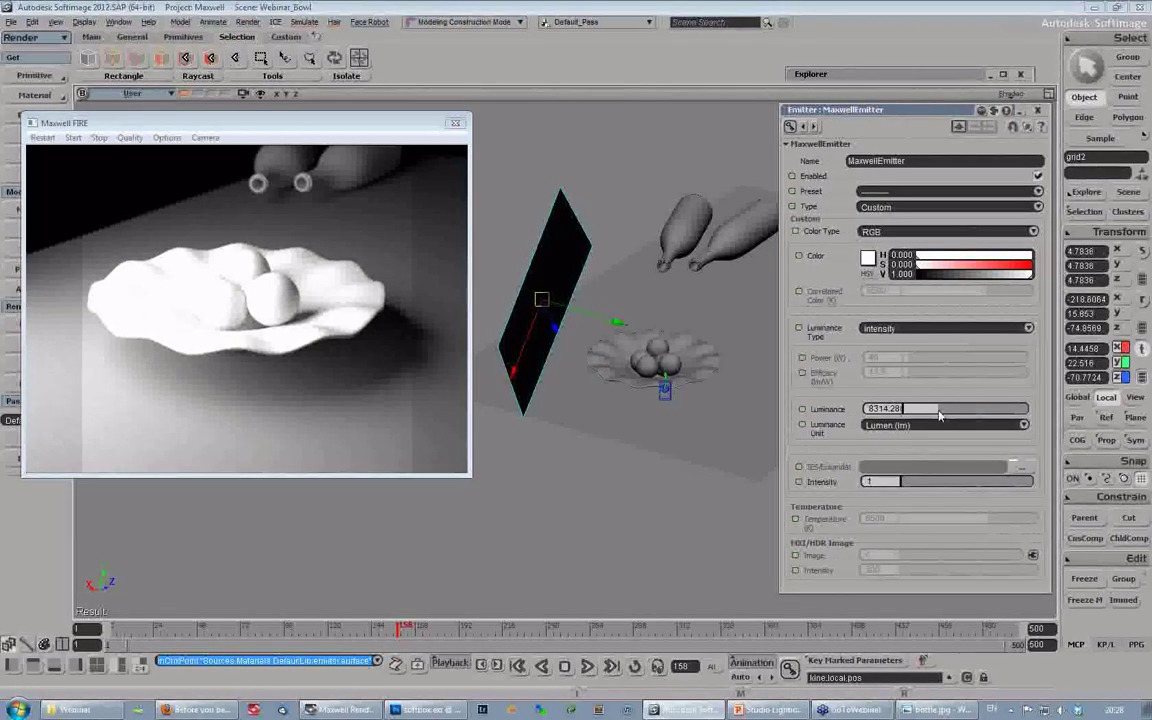
{"action": "left_click_drag", "start_coordinate": [932, 412], "coordinate": [918, 410]}
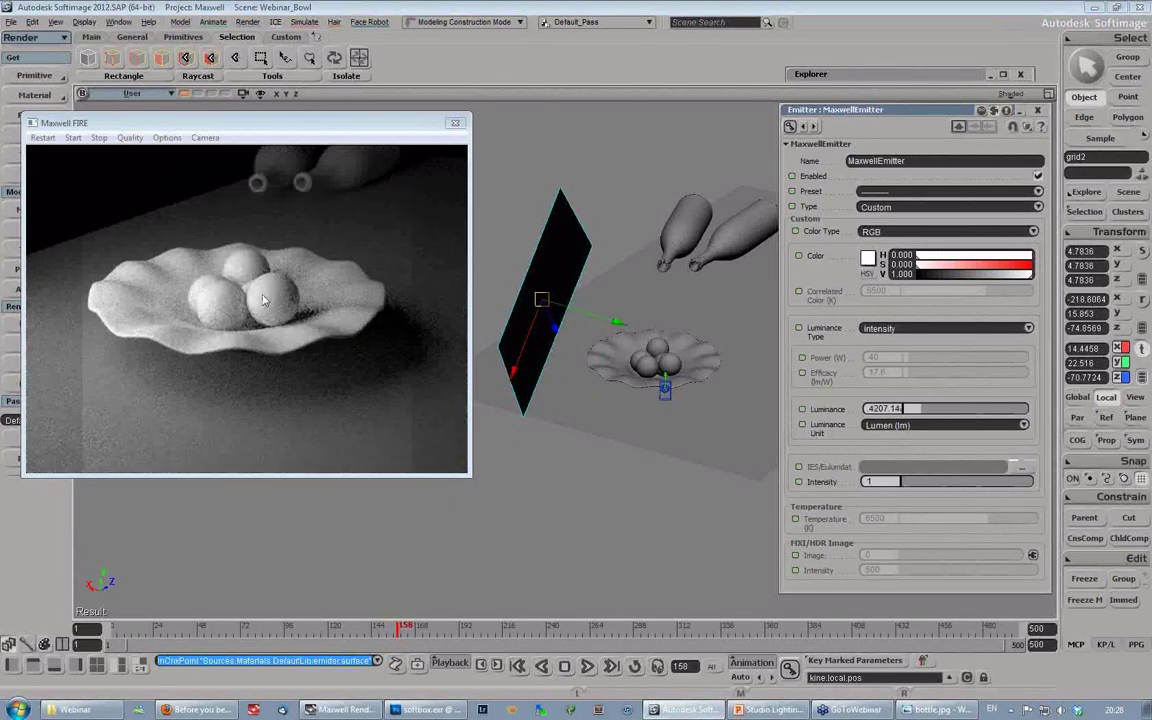
Step: Lower the emitter to a Y position of about 20.4 and rotate it to about -220.3, 9.7 and -82.5 degrees
{"action": "left_click_drag", "start_coordinate": [541, 318], "coordinate": [537, 331]}
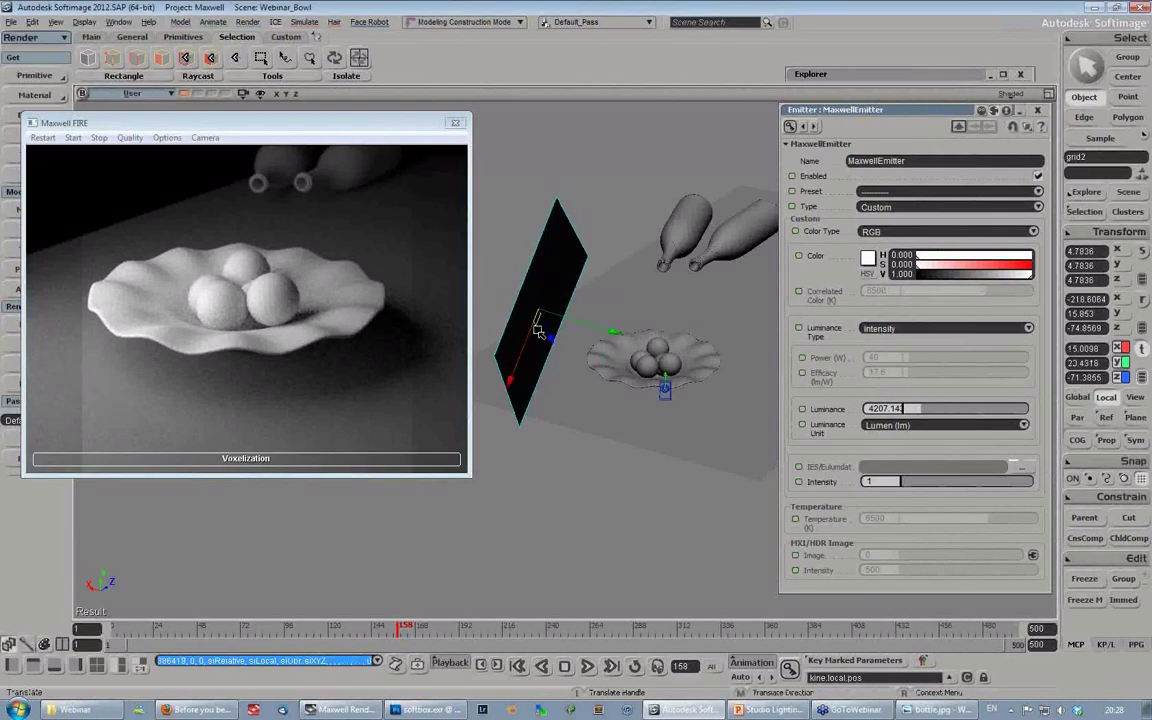
{"action": "key", "text": "c"}
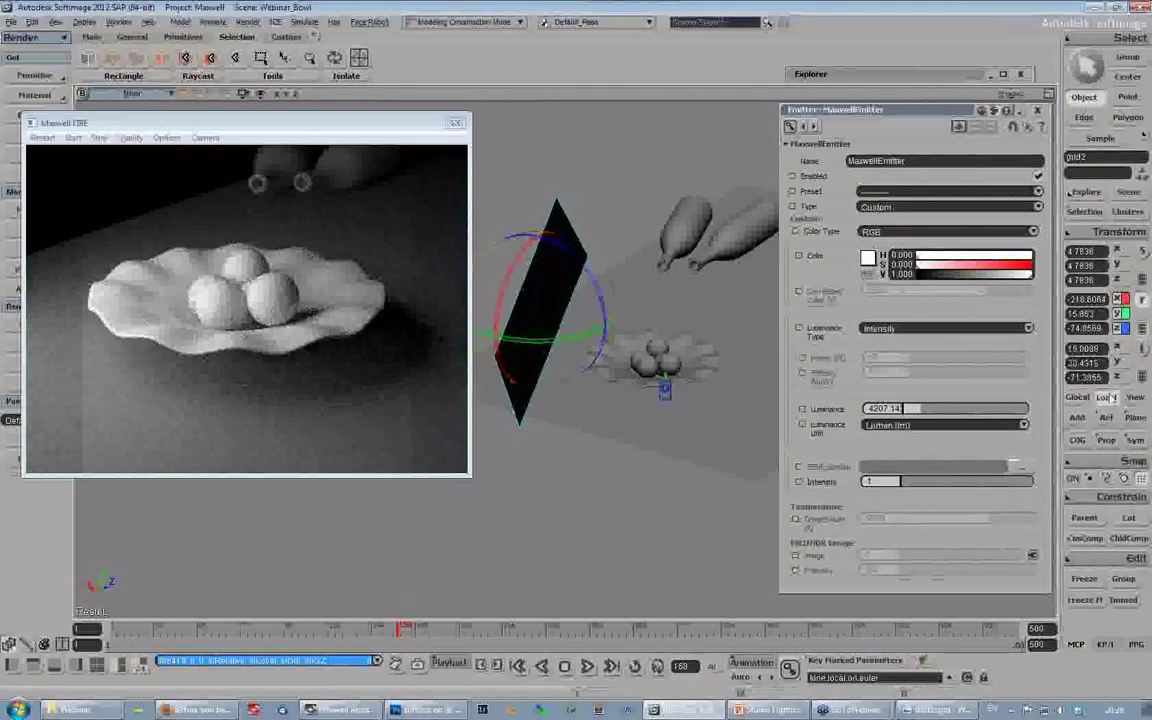
{"action": "left_click_drag", "start_coordinate": [585, 250], "coordinate": [565, 305]}
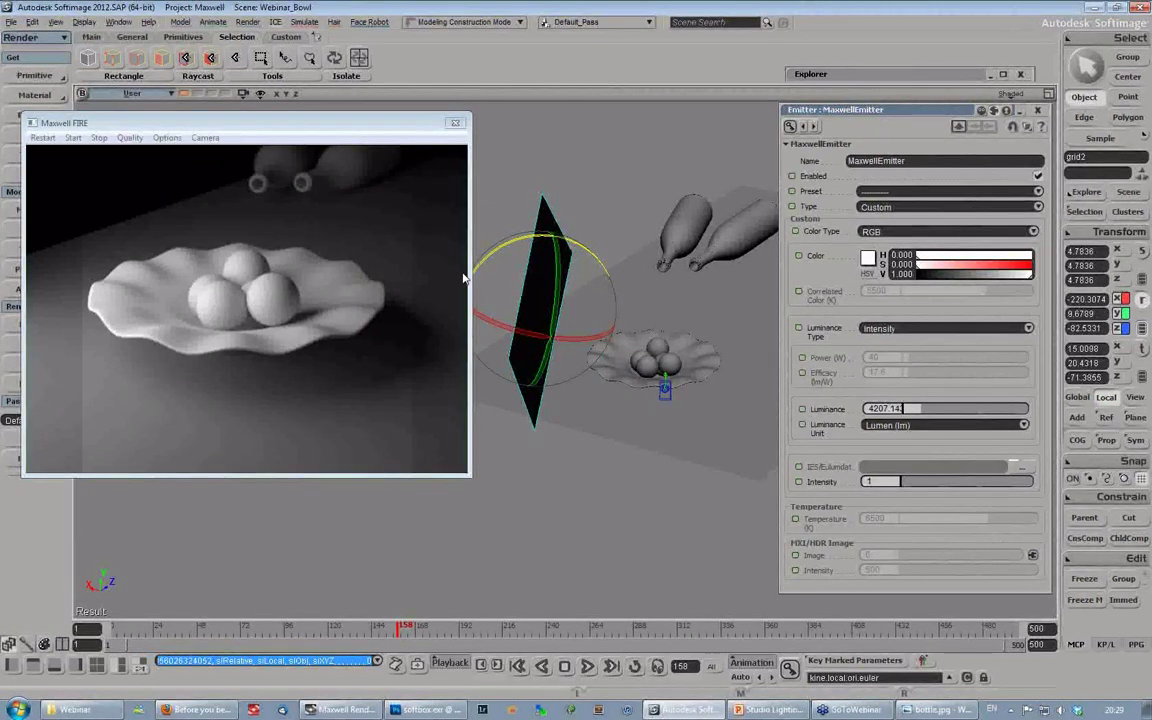
Step: Move the grid2 emitter closer to the bowl, to about X 11.7, Y 18.5, Z -68.6
{"action": "key", "text": "s"}
{"action": "right_click_drag", "start_coordinate": [621, 243], "coordinate": [604, 330]}
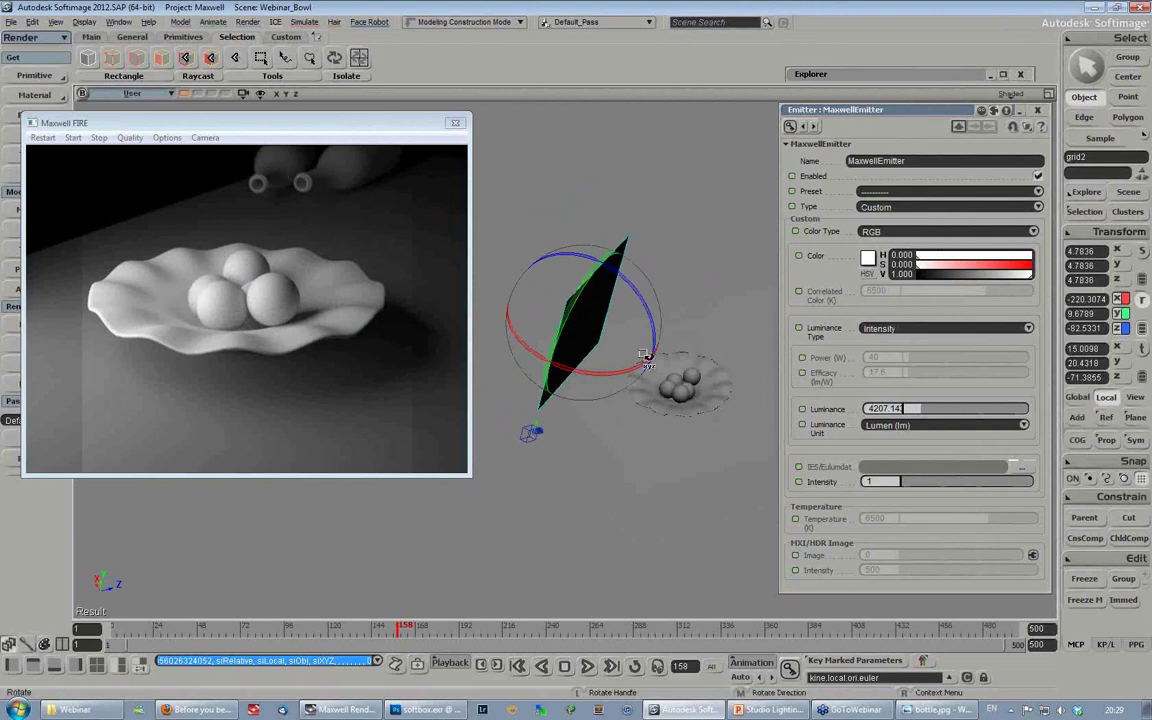
{"action": "mouse_move", "coordinate": [620, 347]}
{"action": "right_mouse_down"}
{"action": "mouse_move", "coordinate": [660, 336]}
{"action": "mouse_move", "coordinate": [612, 329]}
{"action": "right_mouse_up"}
{"action": "key", "text": "v"}
{"action": "left_click_drag", "start_coordinate": [612, 328], "coordinate": [565, 362]}
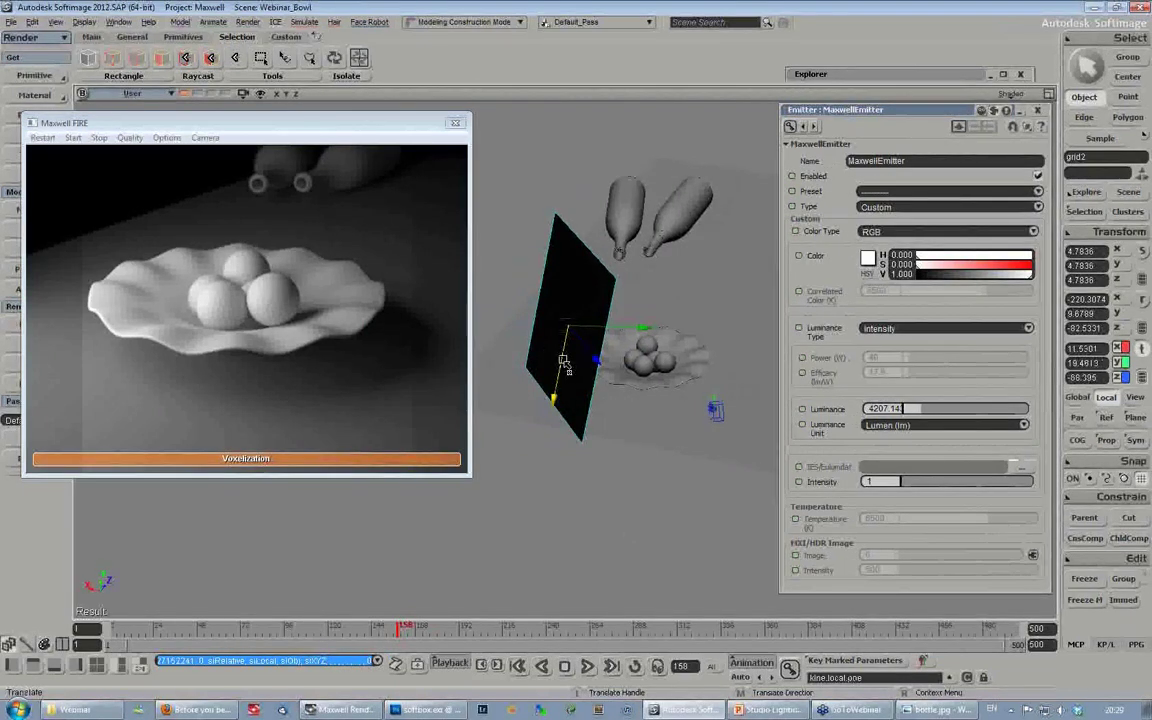
{"action": "left_click_drag", "start_coordinate": [563, 362], "coordinate": [562, 367]}
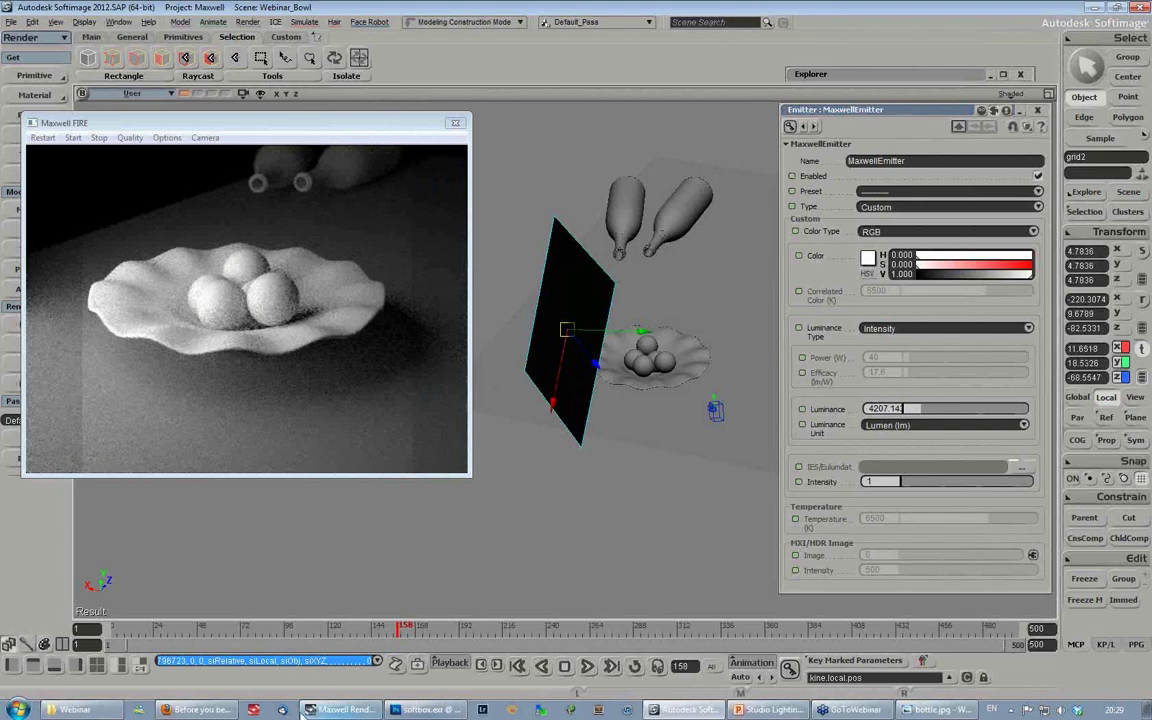
Step: Compare the inverse square law slide in PowerPoint with the Maxwell FIRE preview in Softimage, shifting the preview slightly
{"action": "left_click", "coordinate": [761, 712]}
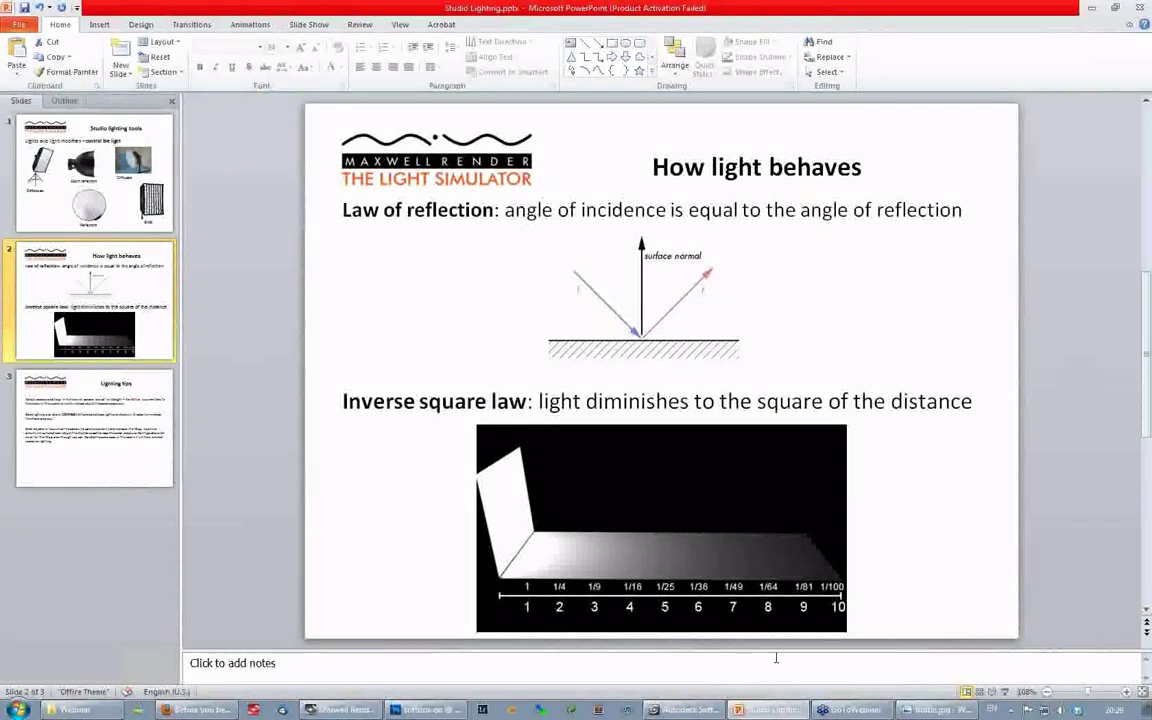
{"action": "left_click", "coordinate": [686, 714]}
{"action": "left_click_drag", "start_coordinate": [307, 124], "coordinate": [323, 121]}
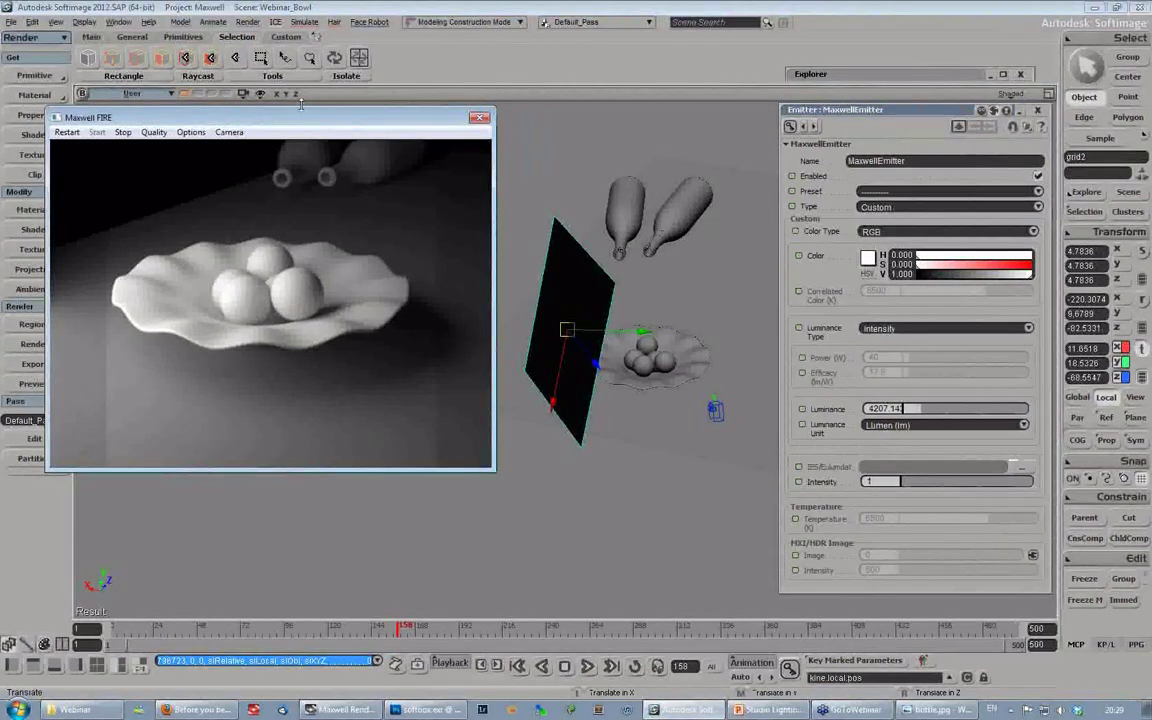
Step: Open the Bottle scene without saving changes to Webinar_Bowl, and close the Maxwell FIRE preview
{"action": "left_click", "coordinate": [10, 21]}
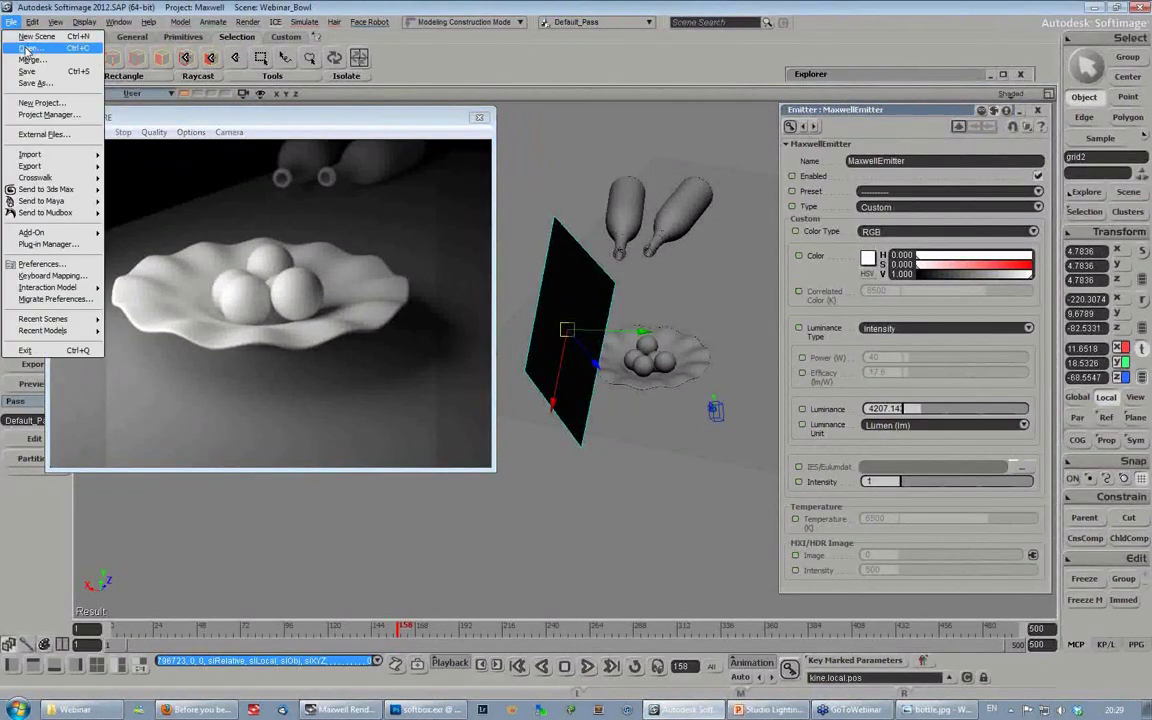
{"action": "left_click", "coordinate": [27, 49]}
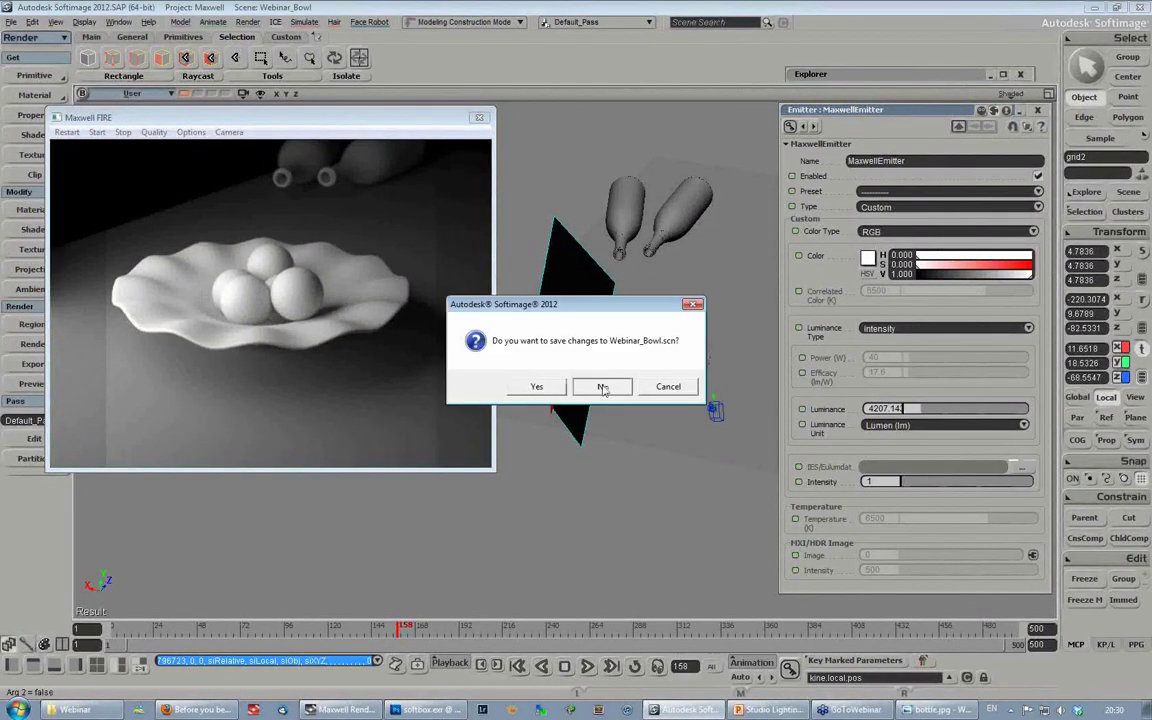
{"action": "left_click", "coordinate": [599, 383]}
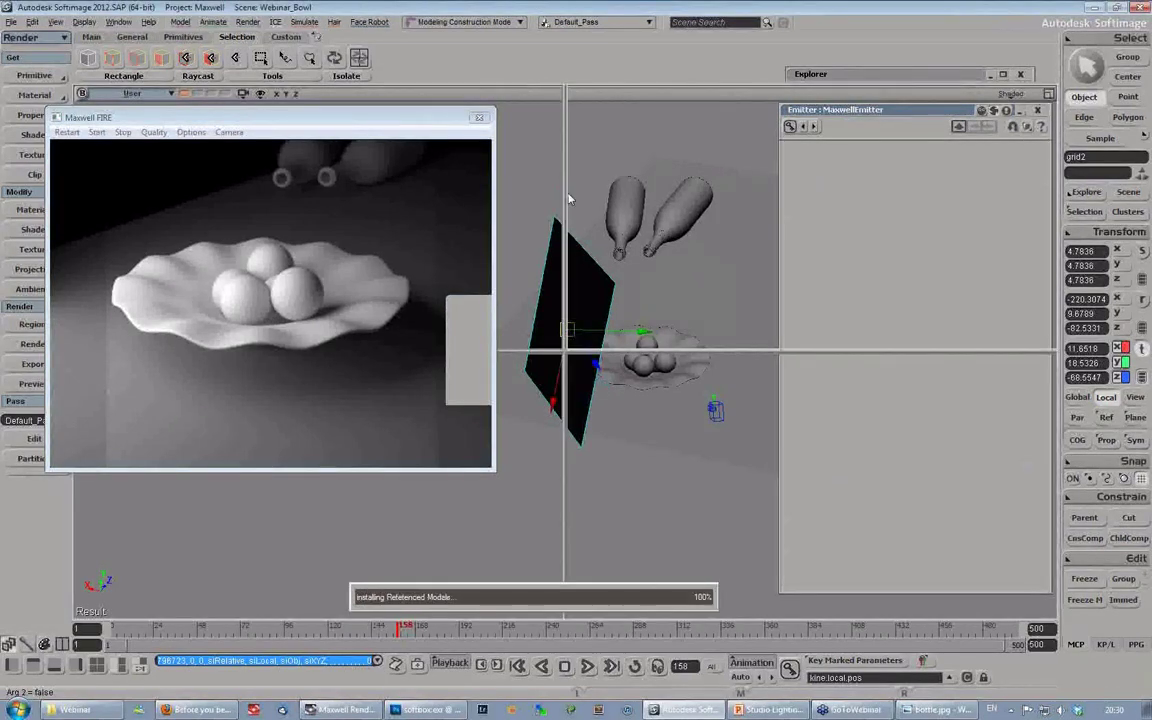
{"action": "left_click", "coordinate": [479, 118]}
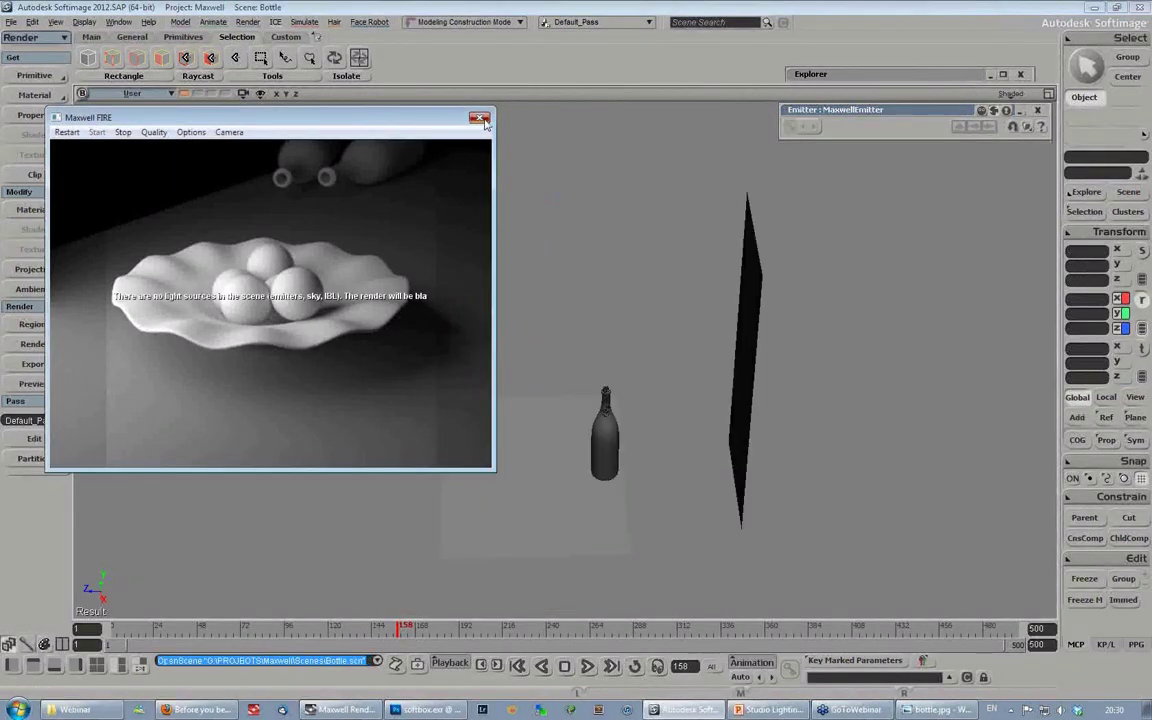
Step: Examine the bottle and emitter layout from an angled view, and switch to the bottle.jpg reference in Windows Photo Viewer
{"action": "key", "text": "s"}
{"action": "right_click_drag", "start_coordinate": [553, 277], "coordinate": [588, 266]}
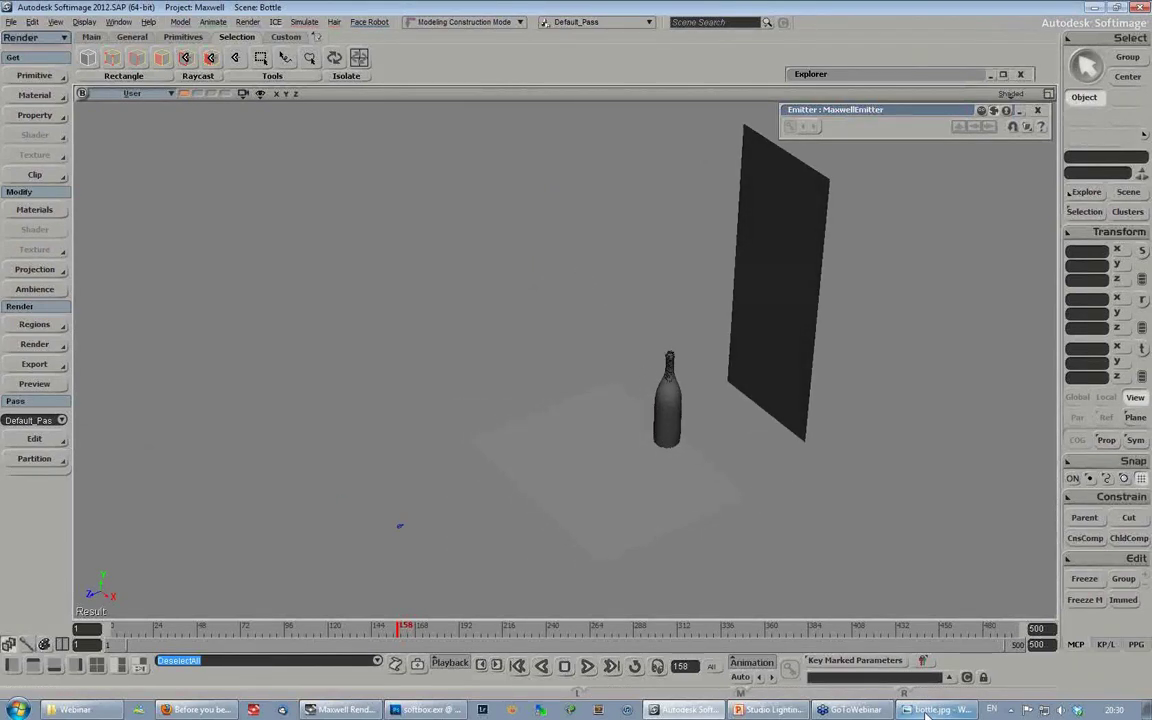
{"action": "left_click", "coordinate": [917, 714]}
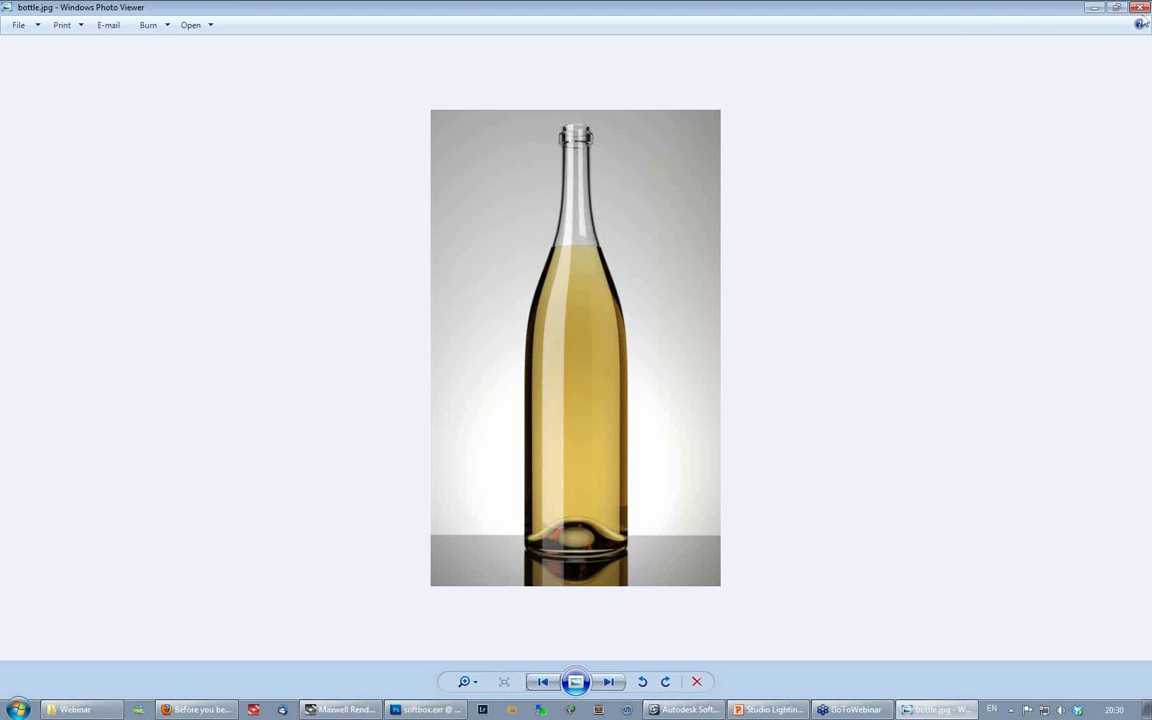
Step: Close the bottle reference photo and open the ground grid's material in the Render Tree
{"action": "left_click", "coordinate": [1141, 8]}
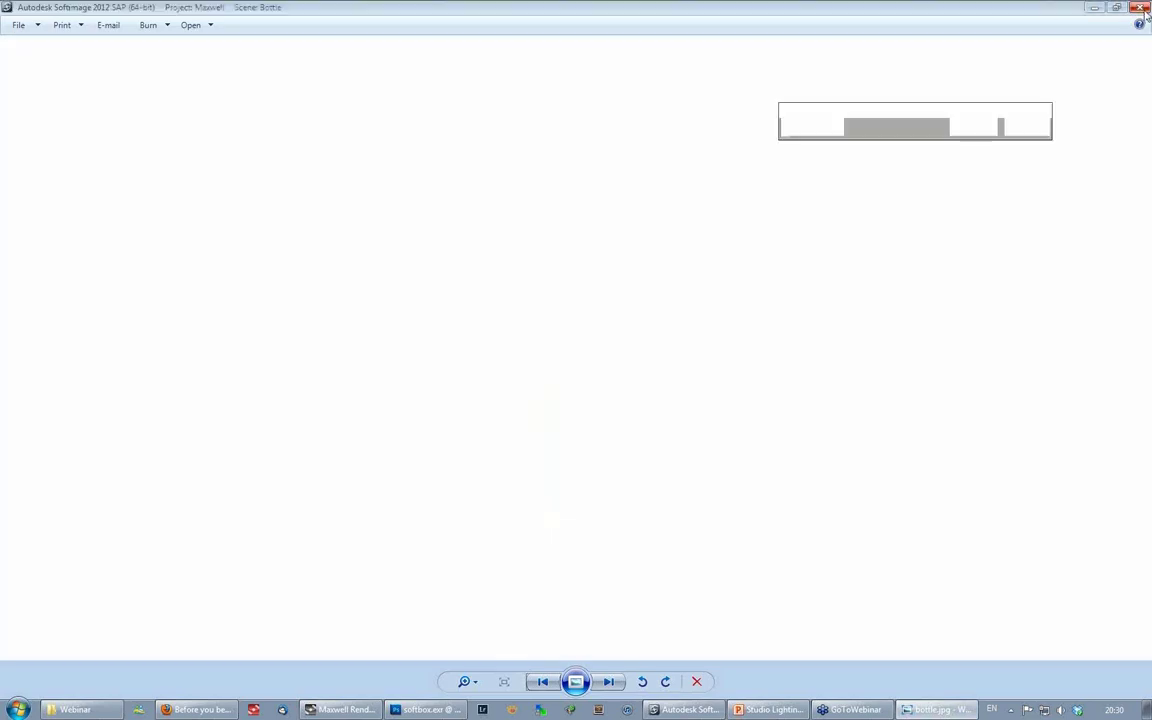
{"action": "left_click", "coordinate": [1141, 8]}
{"action": "left_click", "coordinate": [419, 463]}
{"action": "key", "text": "s"}
{"action": "right_click_drag", "start_coordinate": [417, 489], "coordinate": [422, 458]}
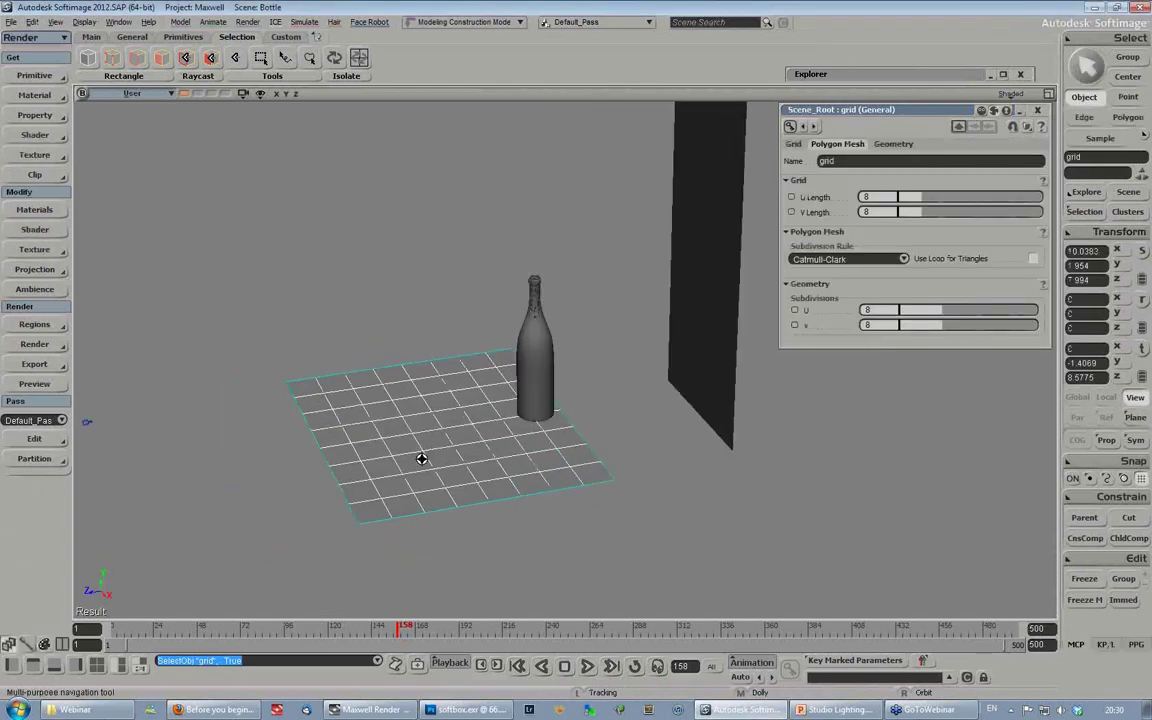
{"action": "key", "text": "7"}
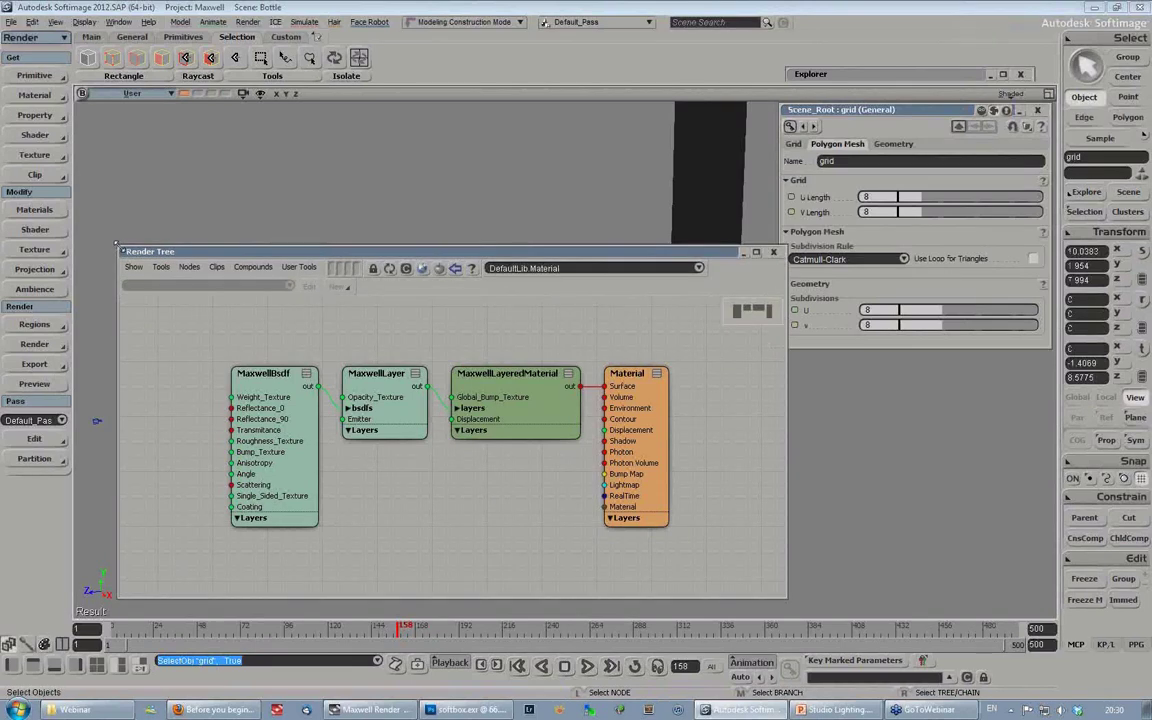
{"action": "left_click_drag", "start_coordinate": [278, 250], "coordinate": [706, 78]}
Step: Set the roughness value of the ground grid's MaxwellBsdf to 2
{"action": "double_click", "coordinate": [700, 200]}
{"action": "left_click_drag", "start_coordinate": [891, 114], "coordinate": [814, 70]}
{"action": "left_click_drag", "start_coordinate": [923, 260], "coordinate": [923, 542]}
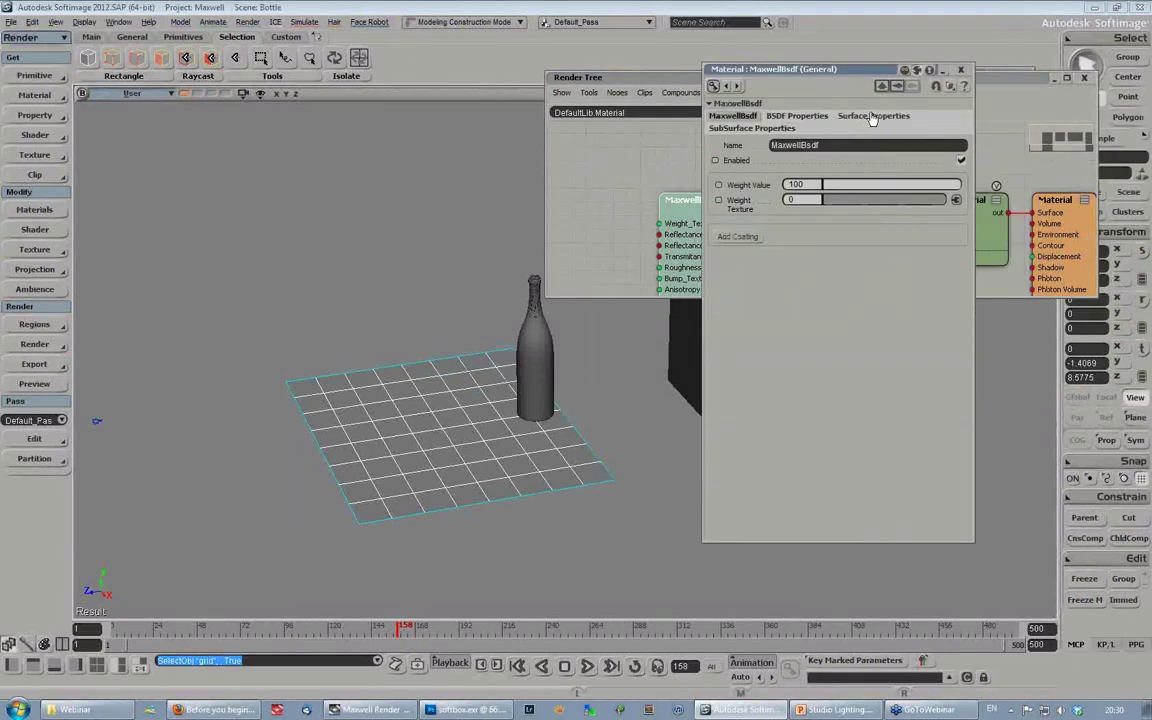
{"action": "left_click", "coordinate": [873, 116]}
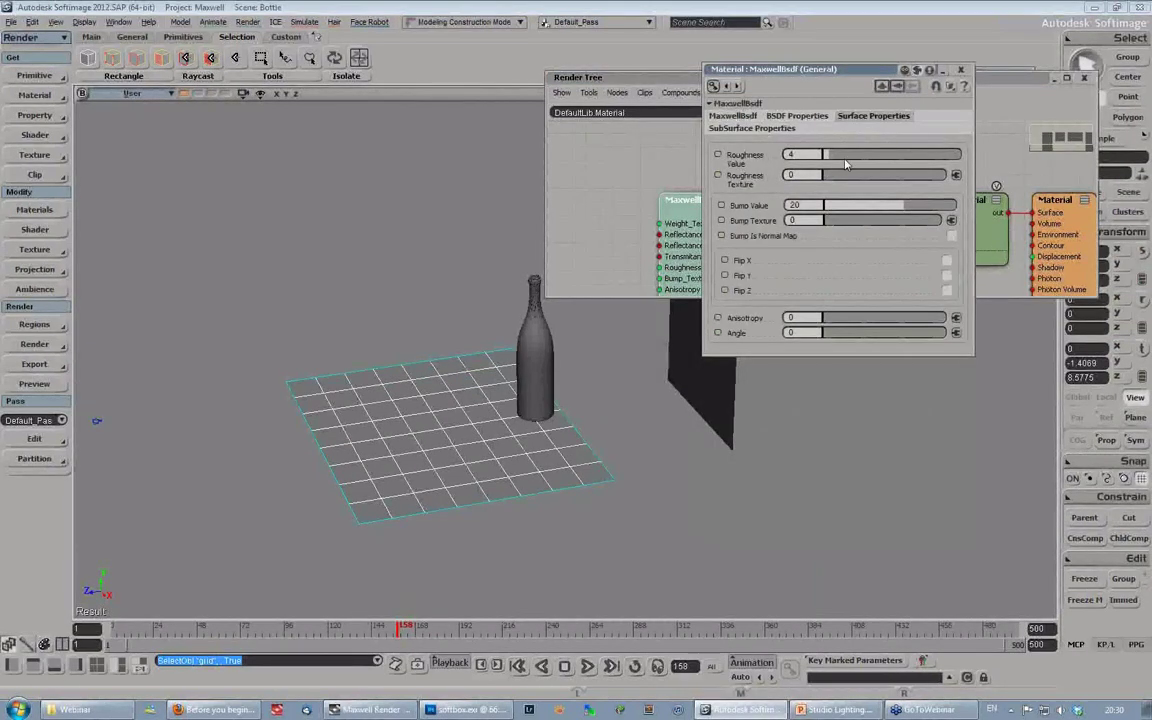
{"action": "left_click_drag", "start_coordinate": [845, 157], "coordinate": [962, 157]}
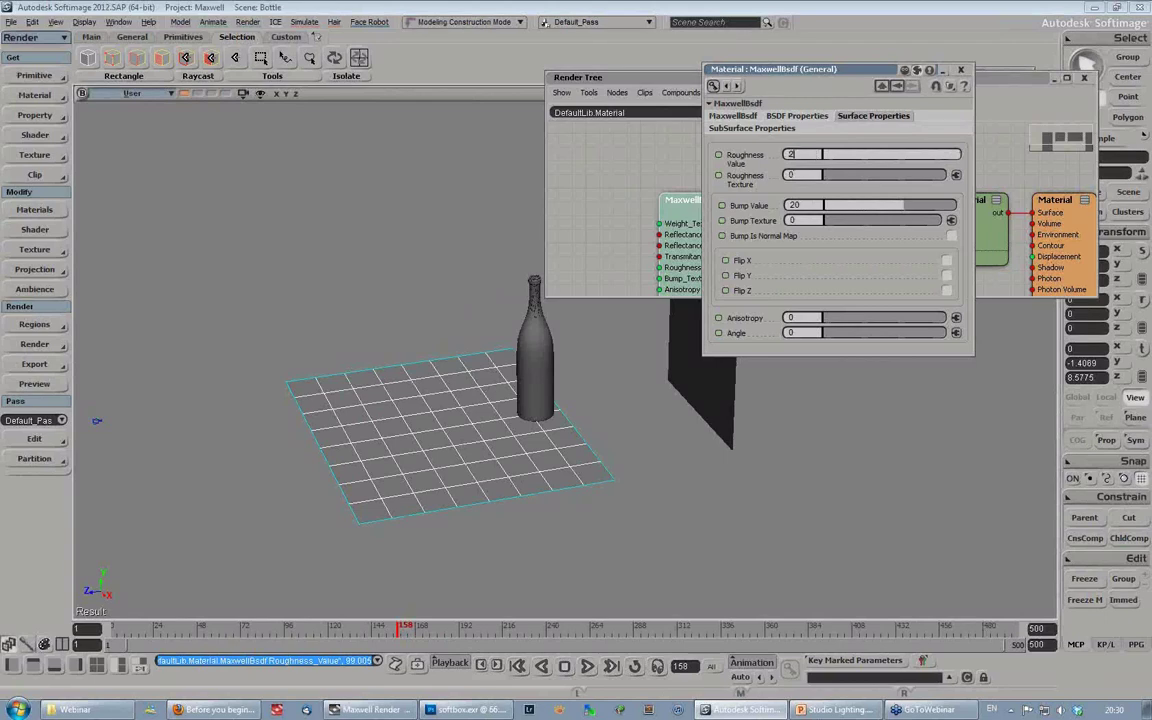
{"action": "key", "text": "Return"}
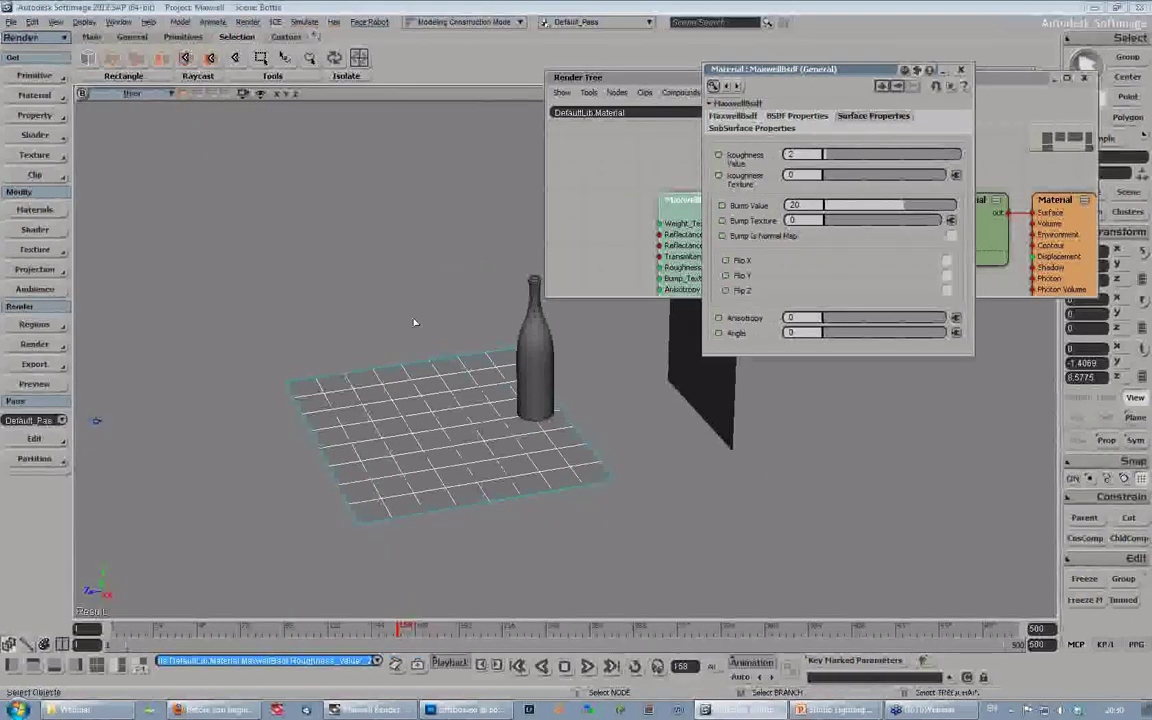
Step: Inspect the BSDF and surface properties of the backdrop grid's grey material, and close the material windows
{"action": "left_click", "coordinate": [406, 278]}
{"action": "key", "text": "s"}
{"action": "right_click_drag", "start_coordinate": [406, 278], "coordinate": [358, 276]}
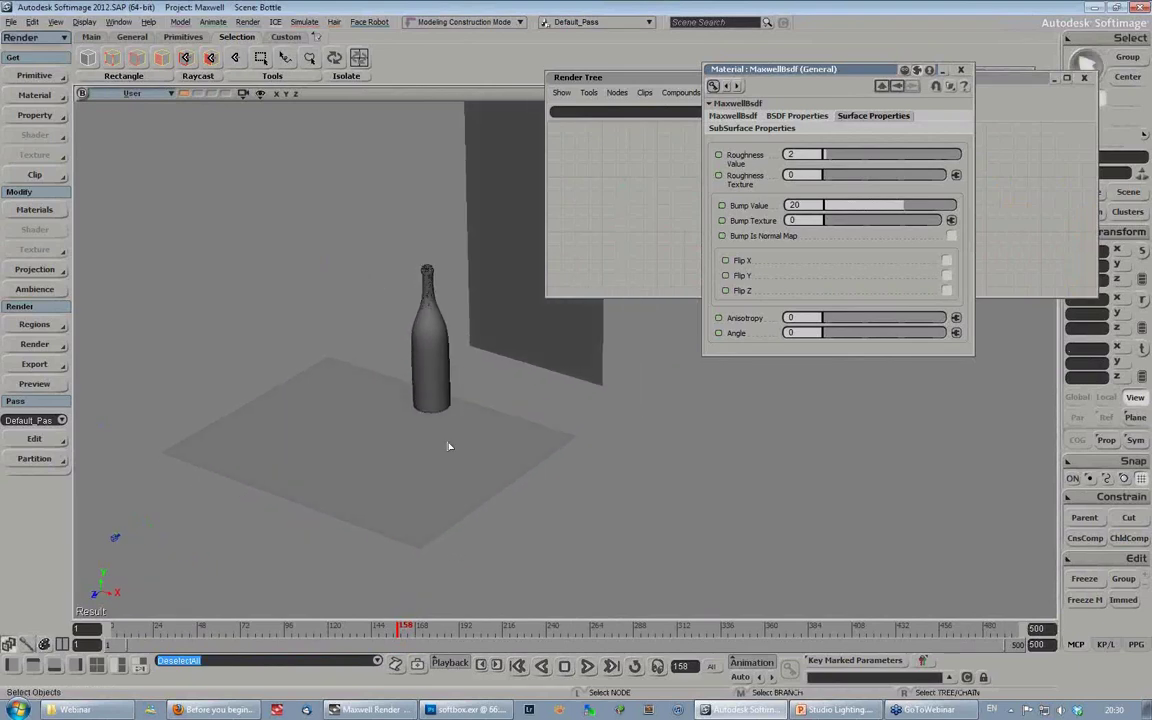
{"action": "left_click", "coordinate": [507, 224]}
{"action": "key", "text": "s"}
{"action": "right_click_drag", "start_coordinate": [399, 185], "coordinate": [362, 270]}
{"action": "left_click", "coordinate": [797, 115]}
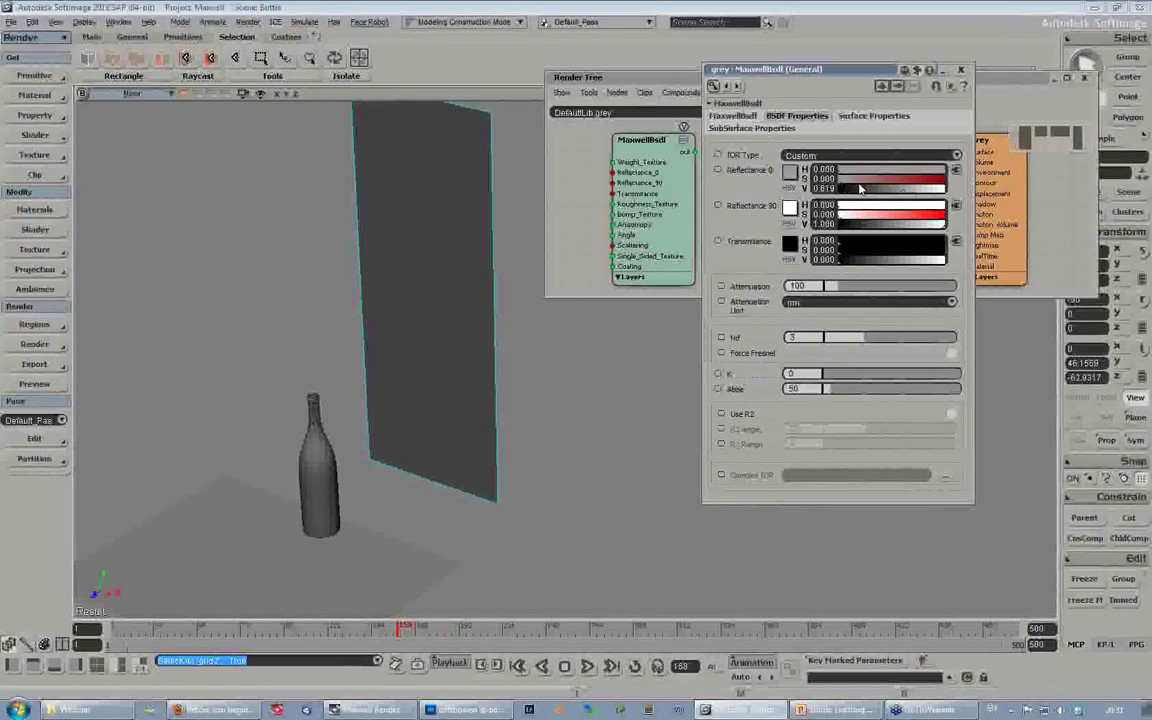
{"action": "left_click", "coordinate": [870, 116]}
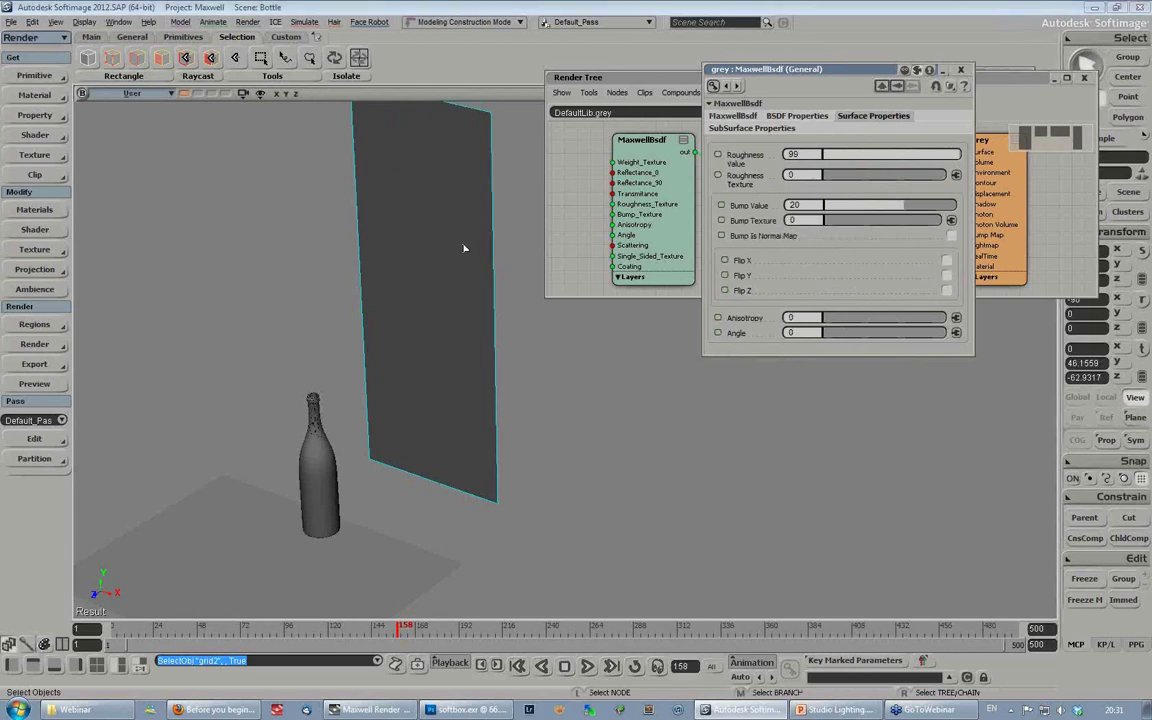
{"action": "left_click", "coordinate": [961, 69]}
{"action": "left_click_drag", "start_coordinate": [807, 85], "coordinate": [771, 115]}
{"action": "left_click", "coordinate": [1048, 110]}
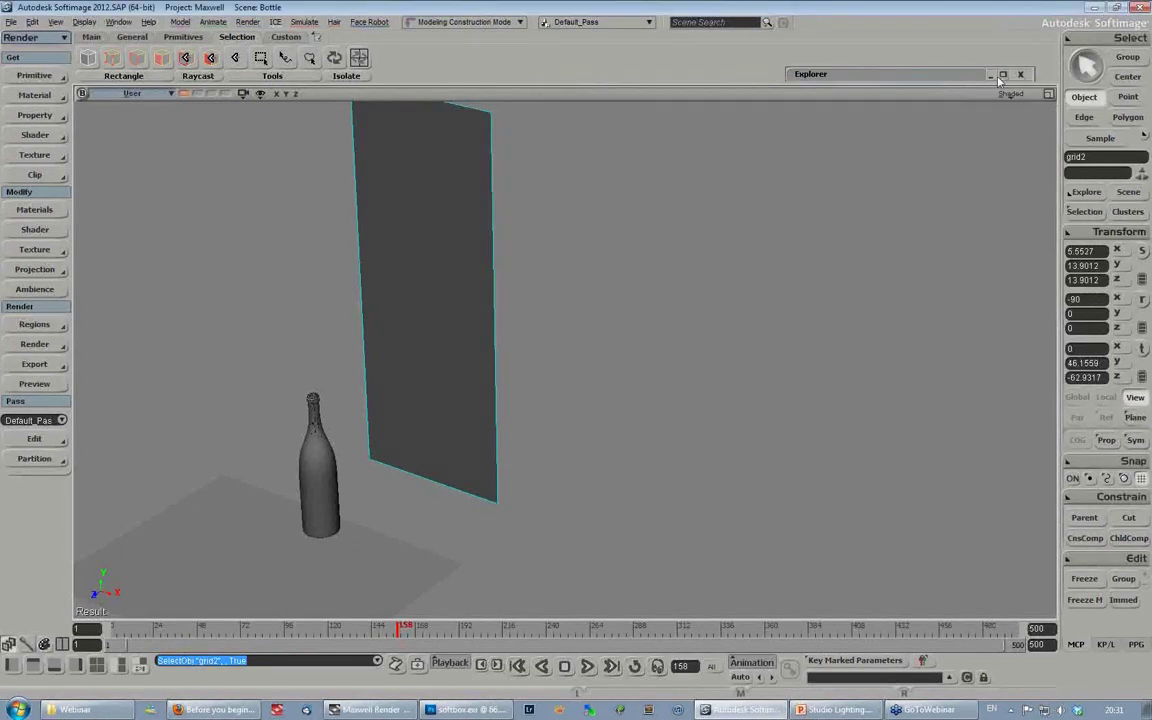
Step: Import the CylEmitter model into the scene
{"action": "left_click", "coordinate": [9, 23]}
{"action": "mouse_move", "coordinate": [45, 146]}
{"action": "left_click", "coordinate": [130, 141]}
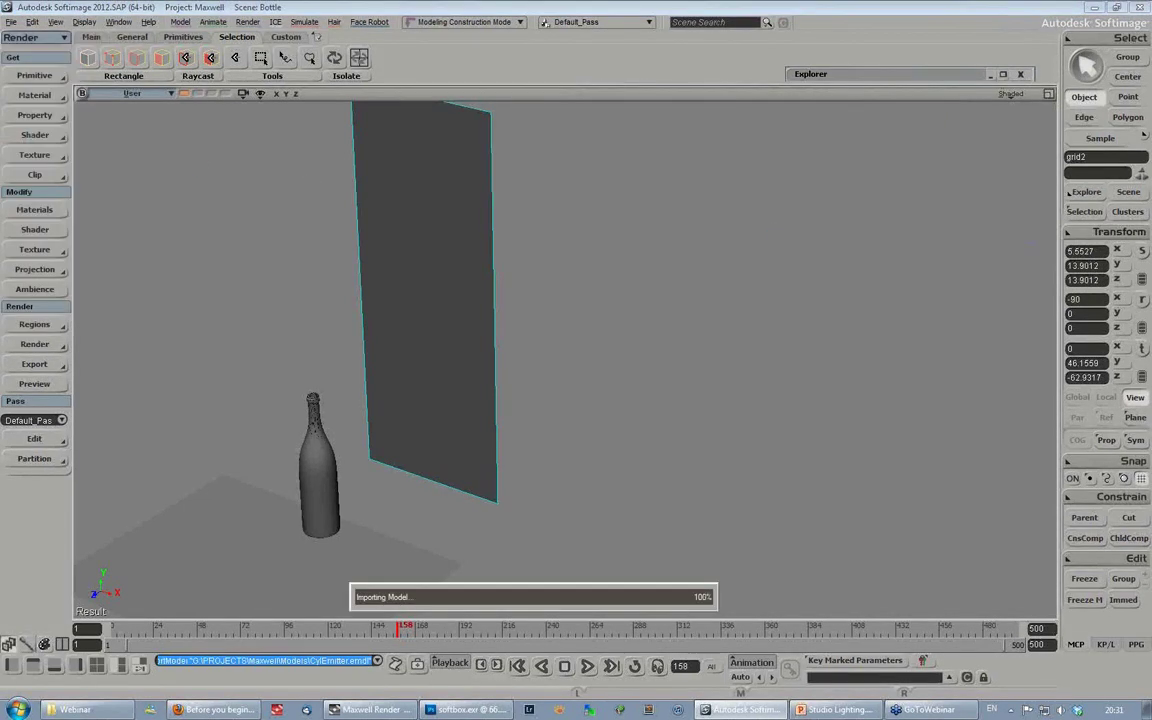
Step: Scale the imported CylEmitter model up uniformly to about 7.23
{"action": "right_click_drag", "start_coordinate": [524, 453], "coordinate": [491, 450]}
{"action": "left_click_drag", "start_coordinate": [491, 450], "coordinate": [757, 436]}
{"action": "key", "text": "x"}
{"action": "left_click_drag", "start_coordinate": [488, 424], "coordinate": [424, 430]}
{"action": "key", "text": "s"}
{"action": "middle_click_drag", "start_coordinate": [622, 405], "coordinate": [470, 460]}
{"action": "left_click_drag", "start_coordinate": [530, 428], "coordinate": [672, 462]}
{"action": "right_click_drag", "start_coordinate": [672, 462], "coordinate": [681, 406]}
{"action": "left_click_drag", "start_coordinate": [681, 406], "coordinate": [651, 331]}
{"action": "key", "text": "f"}
{"action": "key", "text": "s"}
{"action": "right_click_drag", "start_coordinate": [614, 496], "coordinate": [622, 375]}
{"action": "middle_click_drag", "start_coordinate": [500, 445], "coordinate": [753, 337]}
{"action": "right_click_drag", "start_coordinate": [753, 337], "coordinate": [558, 328]}
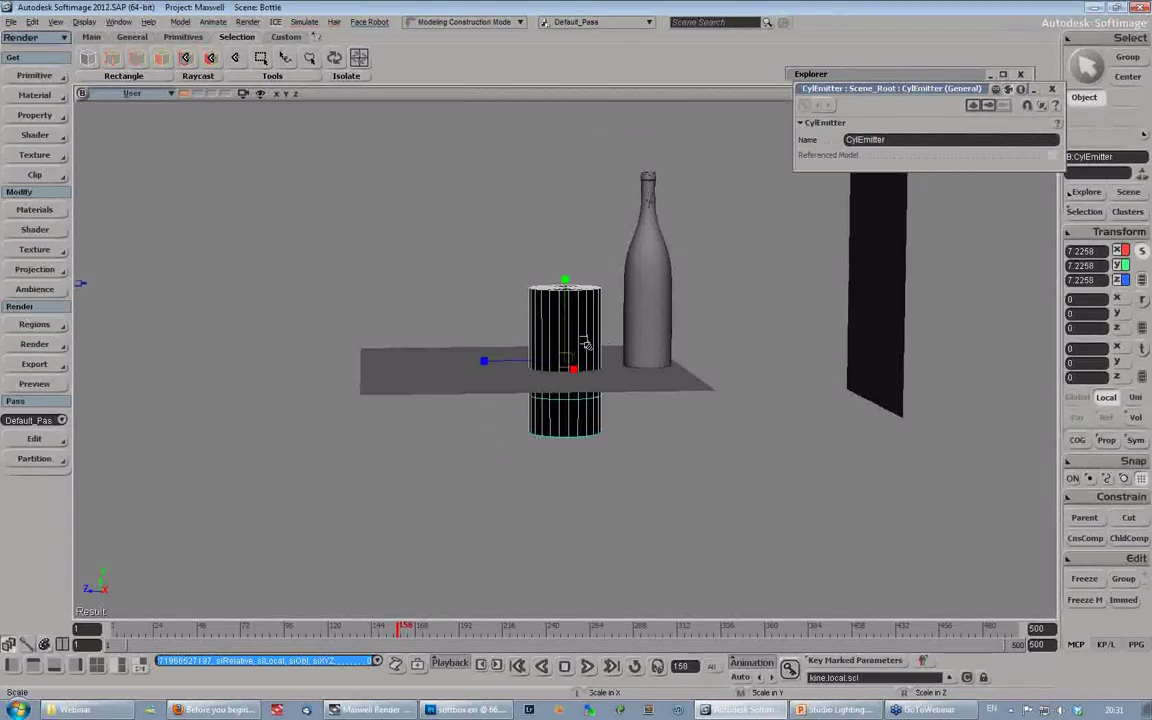
Step: Expand the CylEmitter model in the scene Explorer to check its contents, and close the Explorer
{"action": "key", "text": "v"}
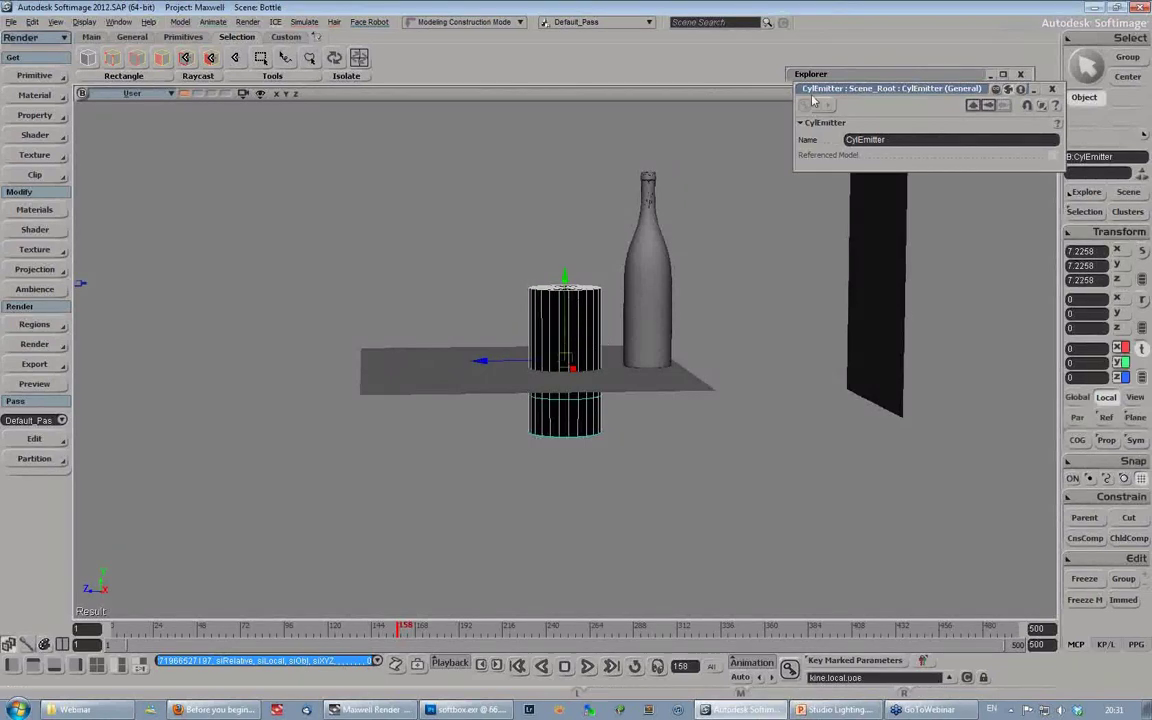
{"action": "left_click", "coordinate": [887, 80]}
{"action": "double_click", "coordinate": [887, 78]}
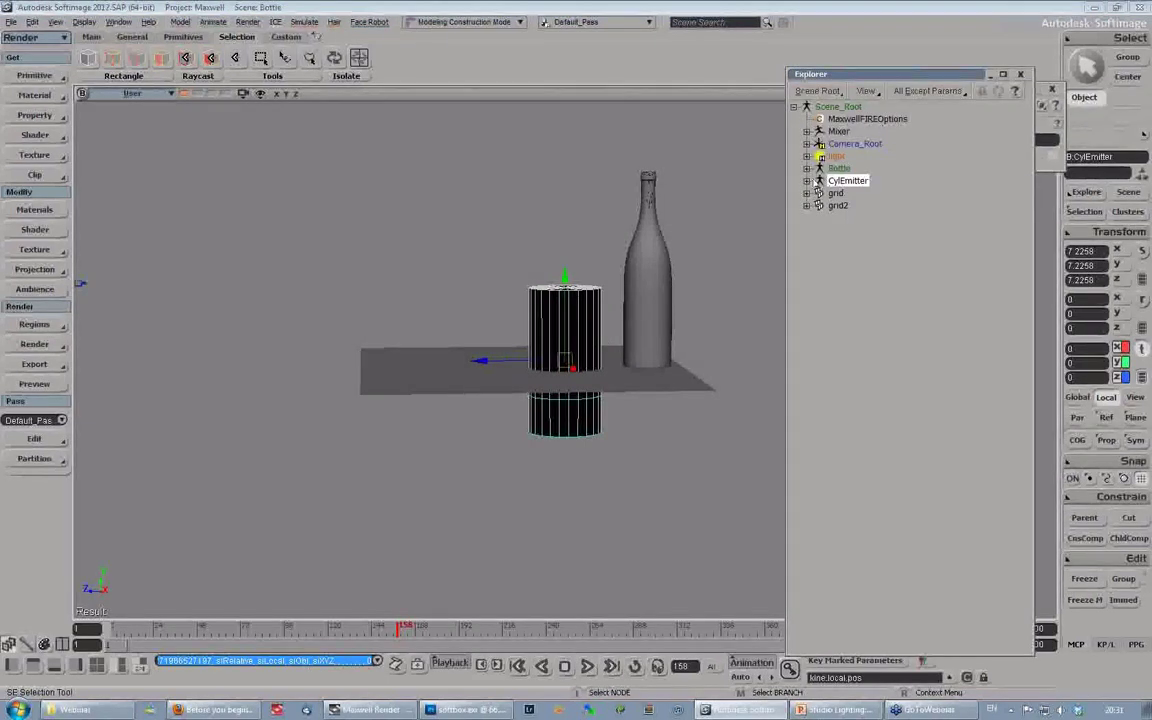
{"action": "left_click", "coordinate": [807, 181]}
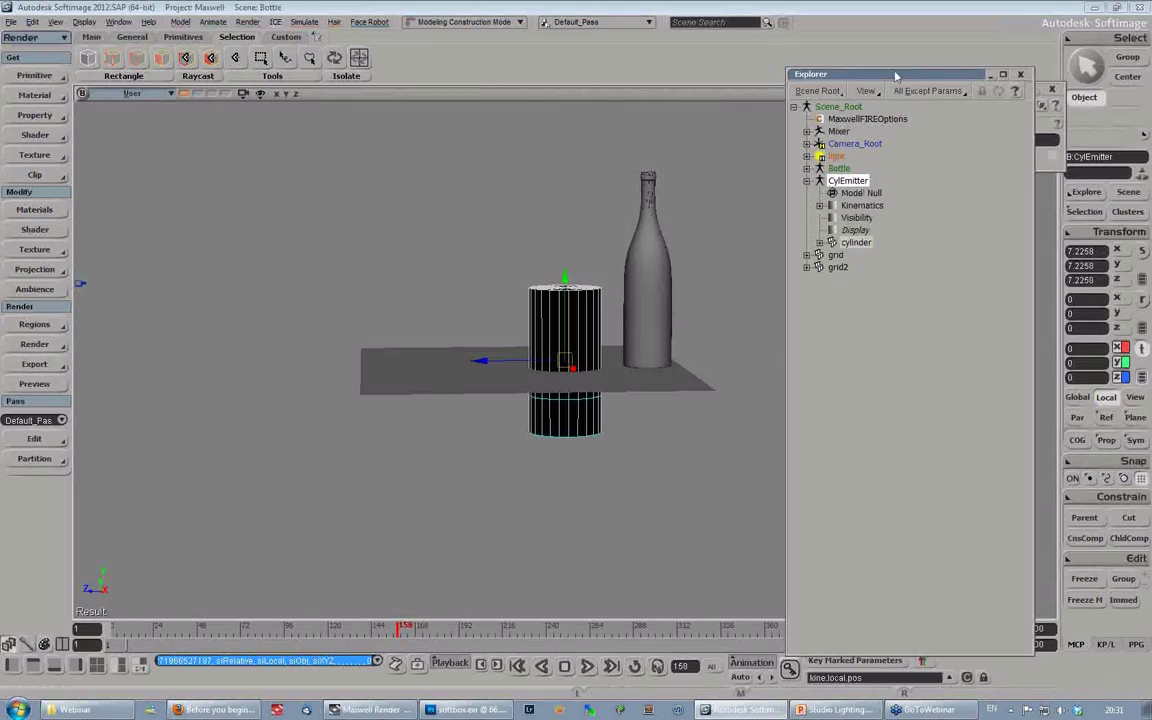
{"action": "left_click_drag", "start_coordinate": [890, 74], "coordinate": [920, 120]}
{"action": "left_click", "coordinate": [1046, 112]}
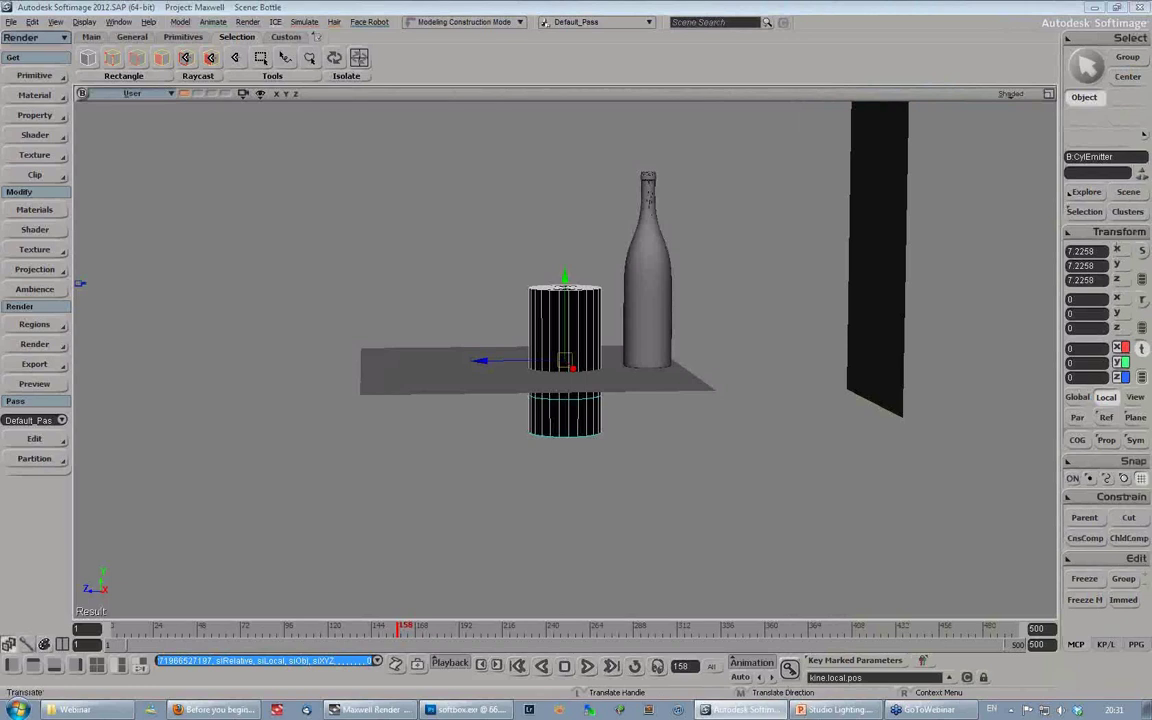
Step: Create a null and move it back behind the bottle, next to the backdrop grid
{"action": "left_click", "coordinate": [34, 76]}
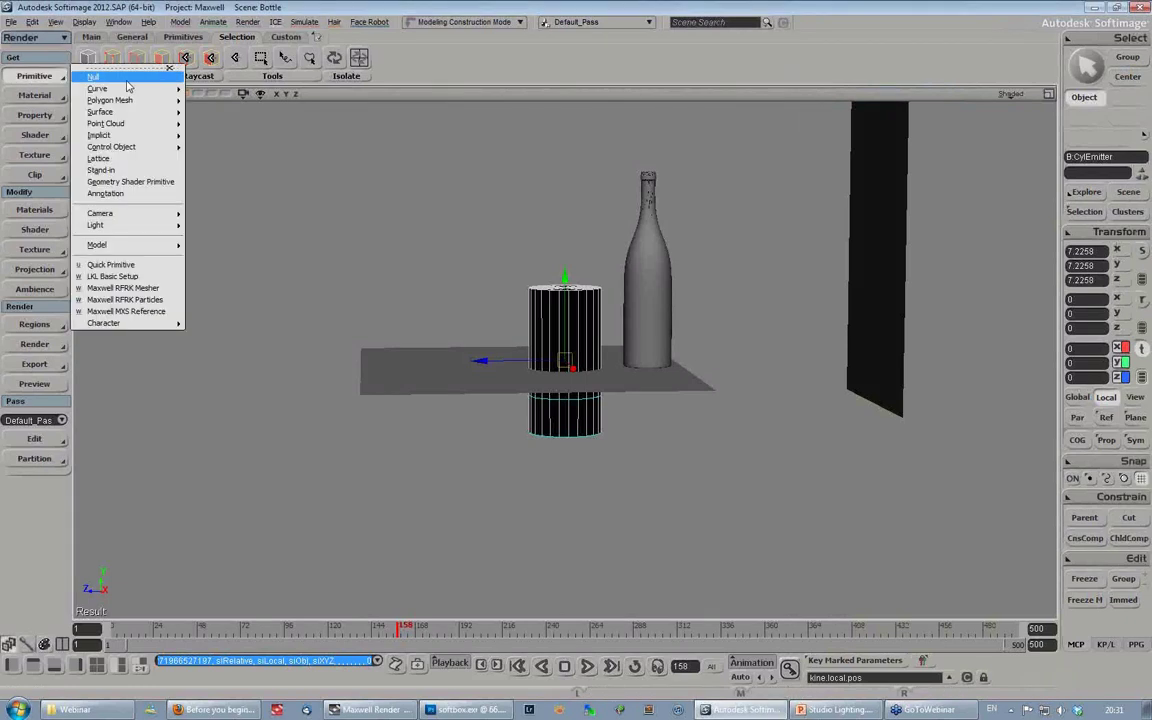
{"action": "left_click", "coordinate": [100, 70]}
{"action": "left_click_drag", "start_coordinate": [536, 335], "coordinate": [816, 352]}
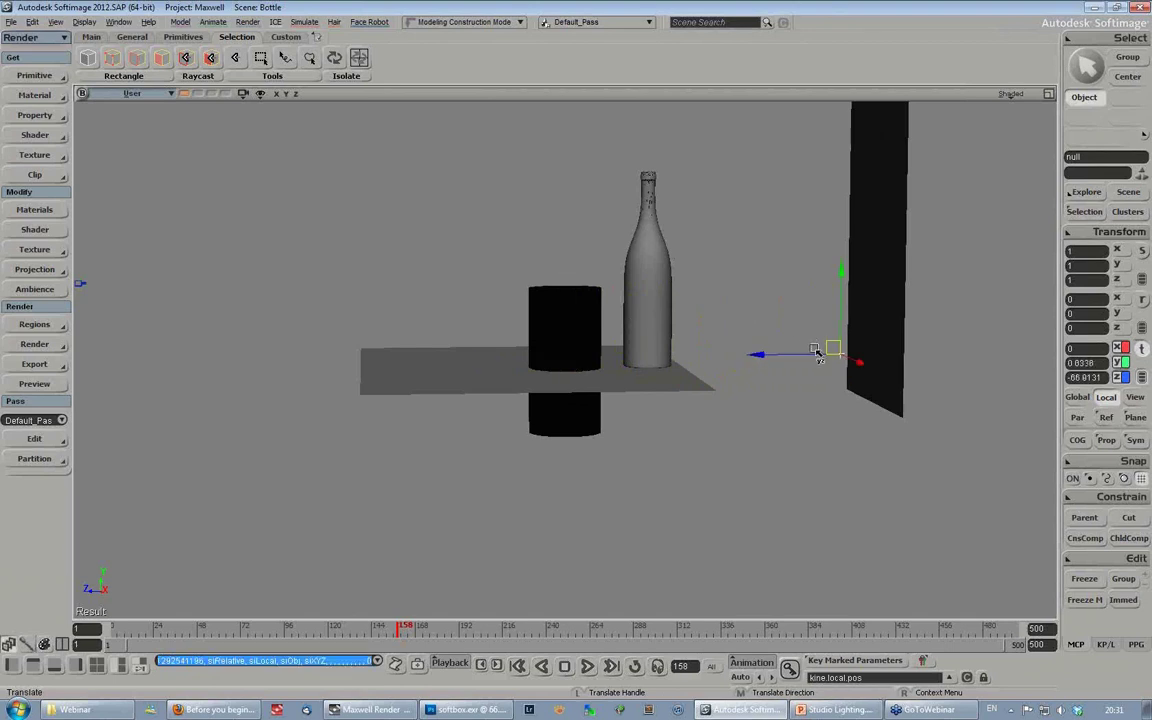
Step: Apply a direction constraint from the emitter's cylinder to the null, with -Y as the align axis
{"action": "left_click", "coordinate": [573, 311]}
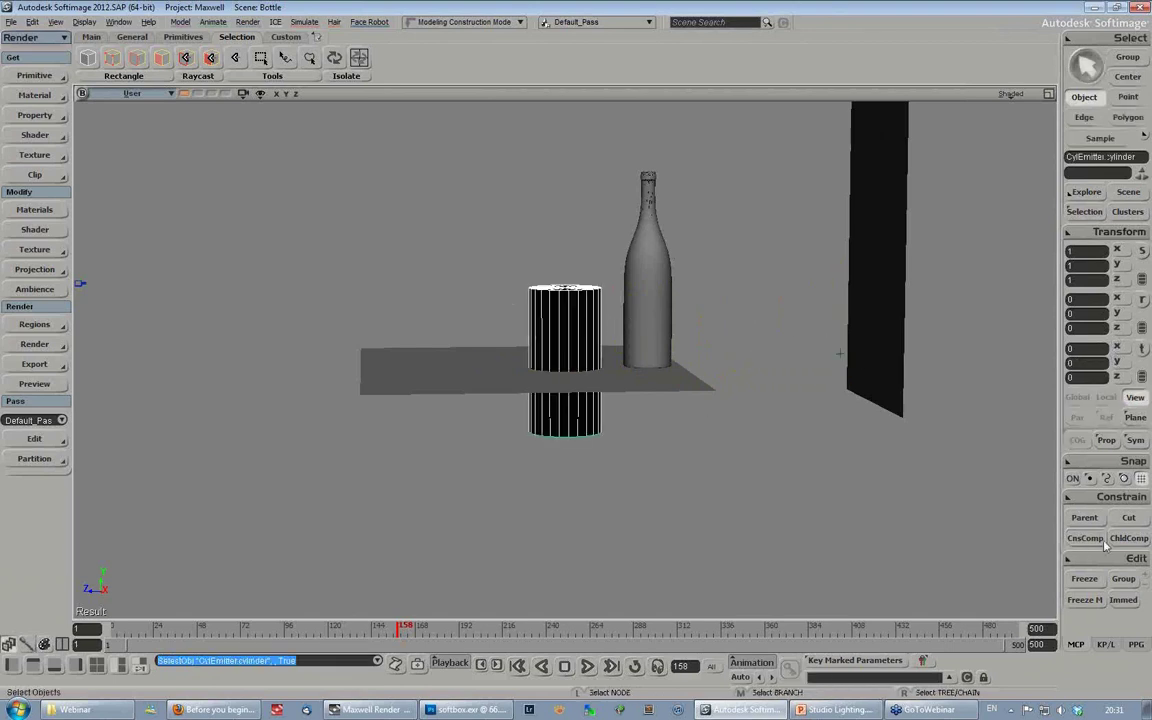
{"action": "left_click", "coordinate": [1120, 497]}
{"action": "left_click", "coordinate": [980, 120]}
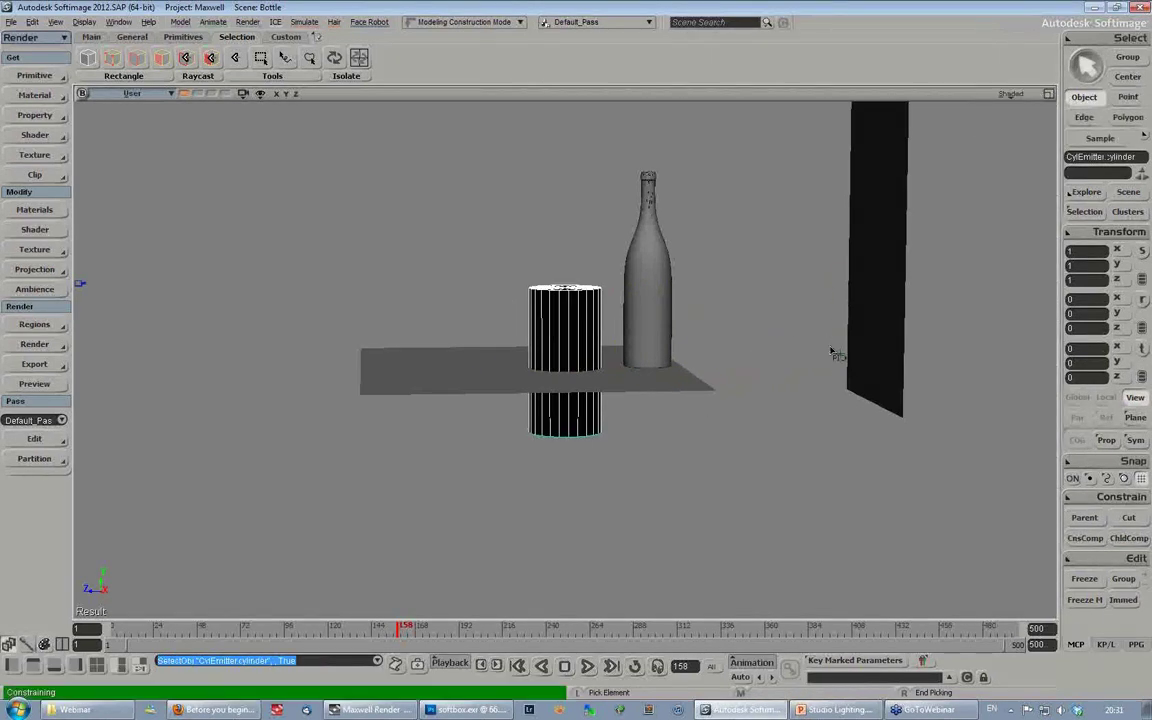
{"action": "left_click", "coordinate": [840, 356]}
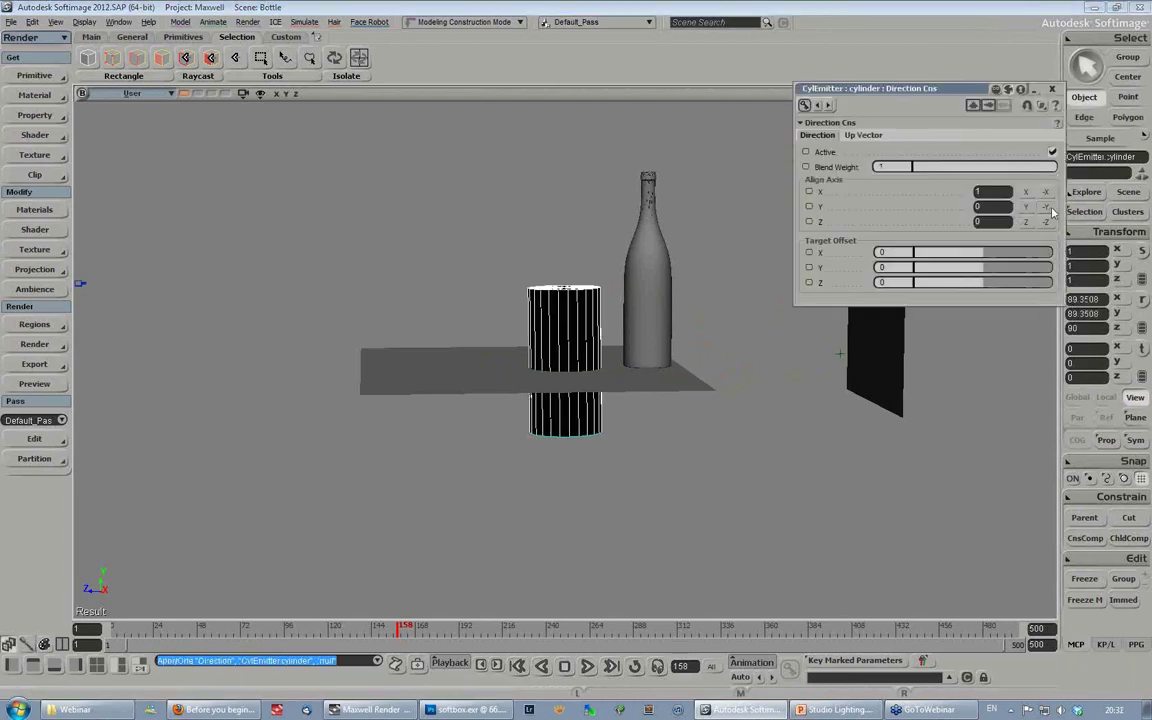
{"action": "left_click", "coordinate": [1047, 207]}
{"action": "left_click", "coordinate": [1052, 88]}
Step: Lower the constrained cylinder until it sits below the ground grid
{"action": "key", "text": "v"}
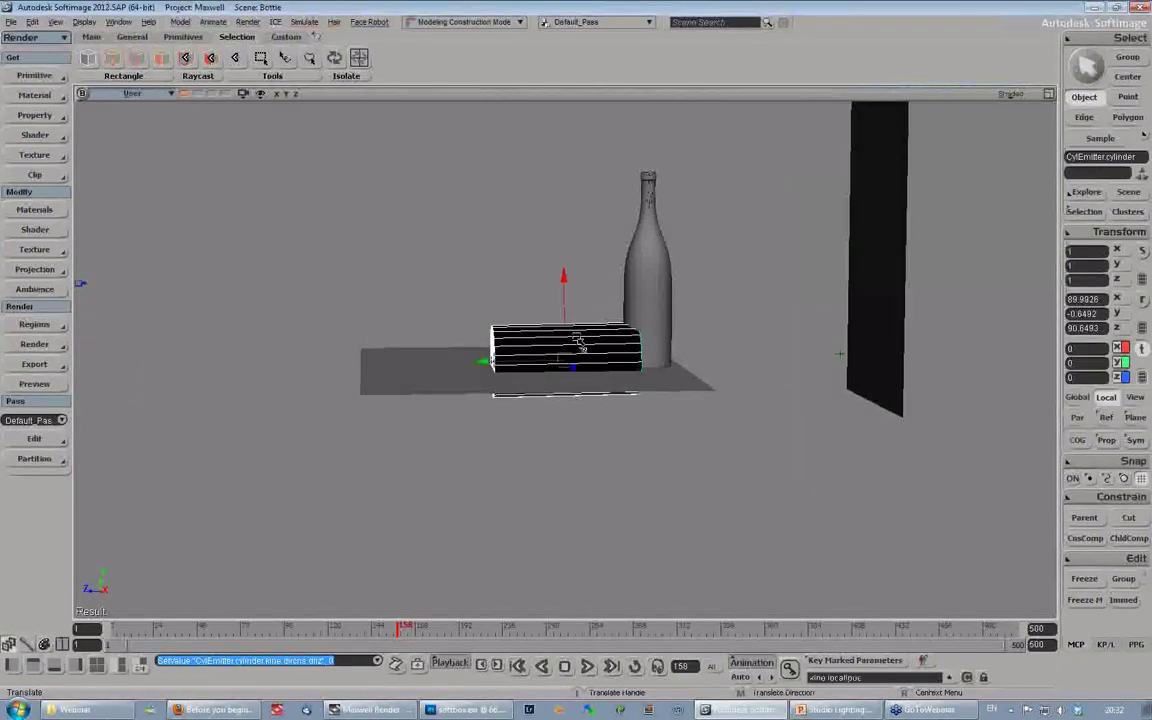
{"action": "left_click_drag", "start_coordinate": [561, 272], "coordinate": [566, 381]}
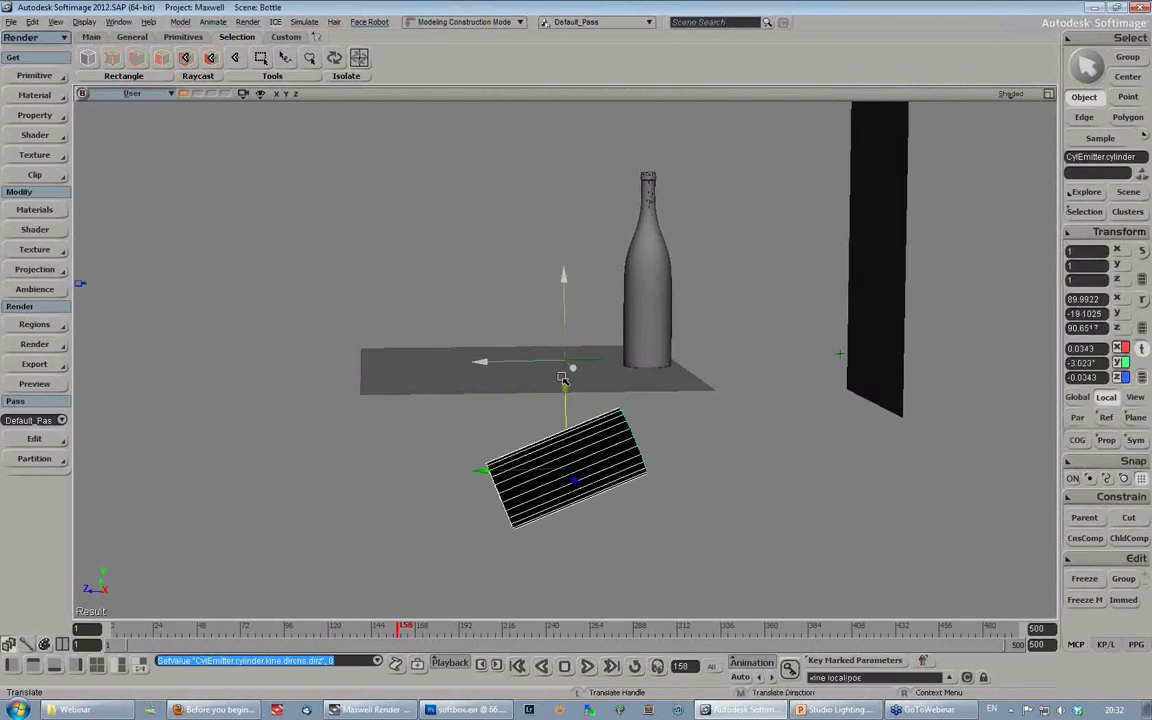
{"action": "left_click_drag", "start_coordinate": [515, 459], "coordinate": [590, 446]}
Step: Raise the null target against the backdrop to about Y 11.05 and Z -62.11
{"action": "key", "text": "s"}
{"action": "left_click_drag", "start_coordinate": [722, 304], "coordinate": [637, 313]}
{"action": "right_click_drag", "start_coordinate": [637, 313], "coordinate": [630, 359]}
{"action": "key", "text": "space"}
{"action": "left_click", "coordinate": [602, 372]}
{"action": "key", "text": "v"}
{"action": "left_click_drag", "start_coordinate": [576, 334], "coordinate": [527, 321]}
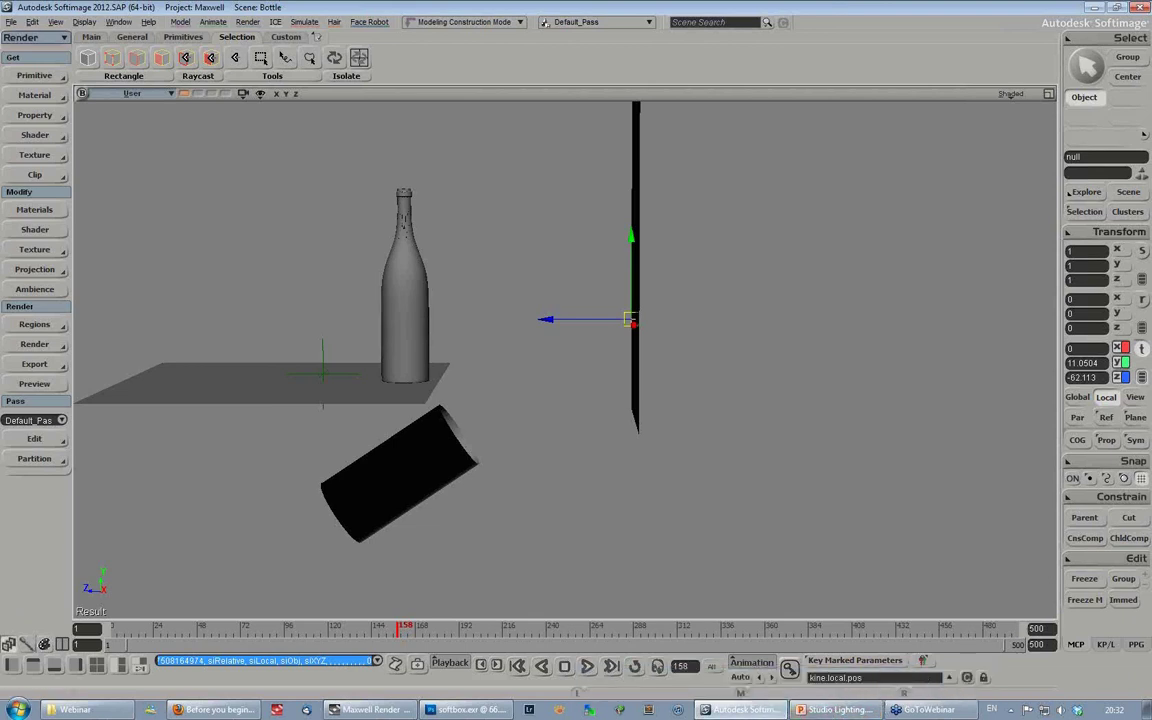
Step: Review the bottle.jpg reference photo, return to Softimage and move the Maxwell FIRE preview off the scene objects
{"action": "left_click", "coordinate": [75, 709]}
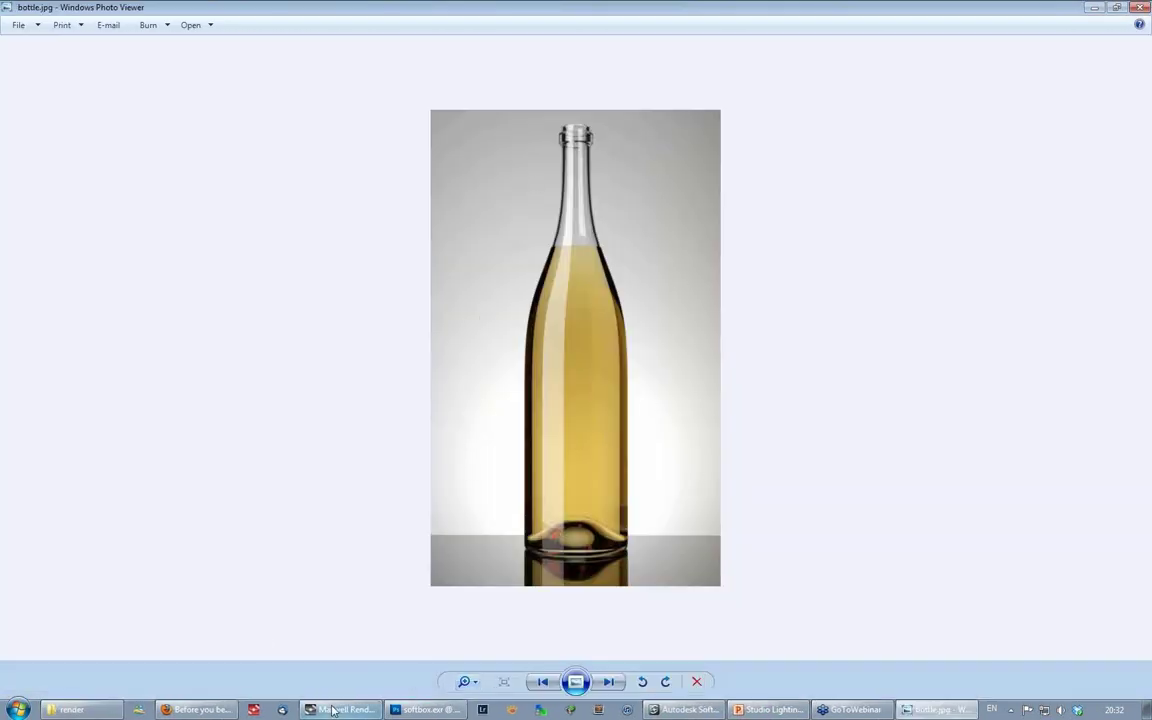
{"action": "left_click", "coordinate": [711, 711]}
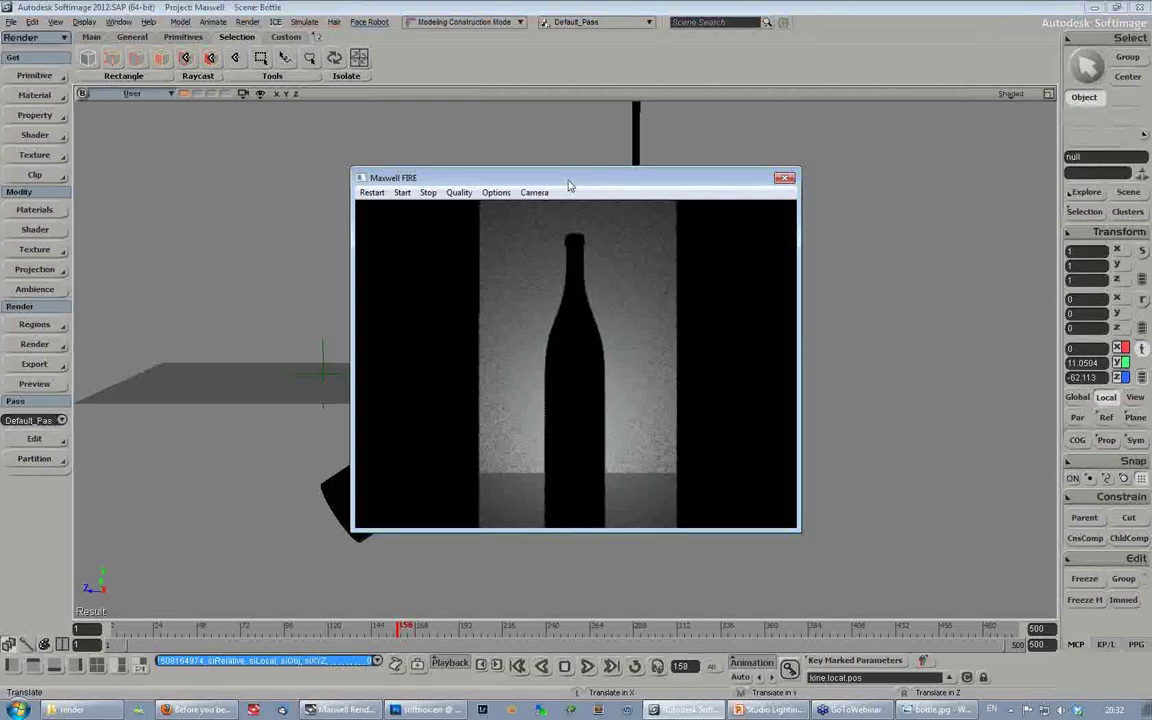
{"action": "left_click_drag", "start_coordinate": [568, 185], "coordinate": [231, 103]}
Step: Move the emitter inside the cylinder back along its local Y axis to about 3.02
{"action": "key", "text": "space"}
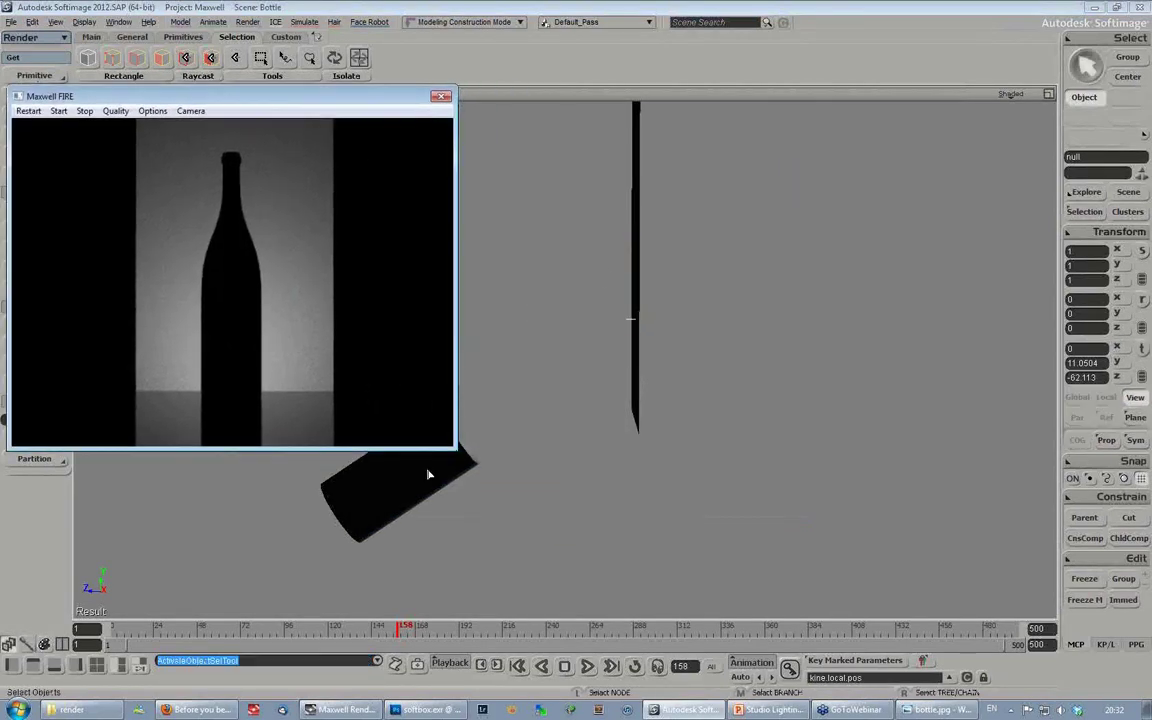
{"action": "left_click", "coordinate": [428, 472]}
{"action": "key", "text": "s"}
{"action": "left_click_drag", "start_coordinate": [546, 295], "coordinate": [709, 308]}
{"action": "right_click_drag", "start_coordinate": [709, 307], "coordinate": [592, 398]}
{"action": "left_click", "coordinate": [586, 432]}
{"action": "key", "text": "v"}
{"action": "left_click_drag", "start_coordinate": [507, 447], "coordinate": [470, 453]}
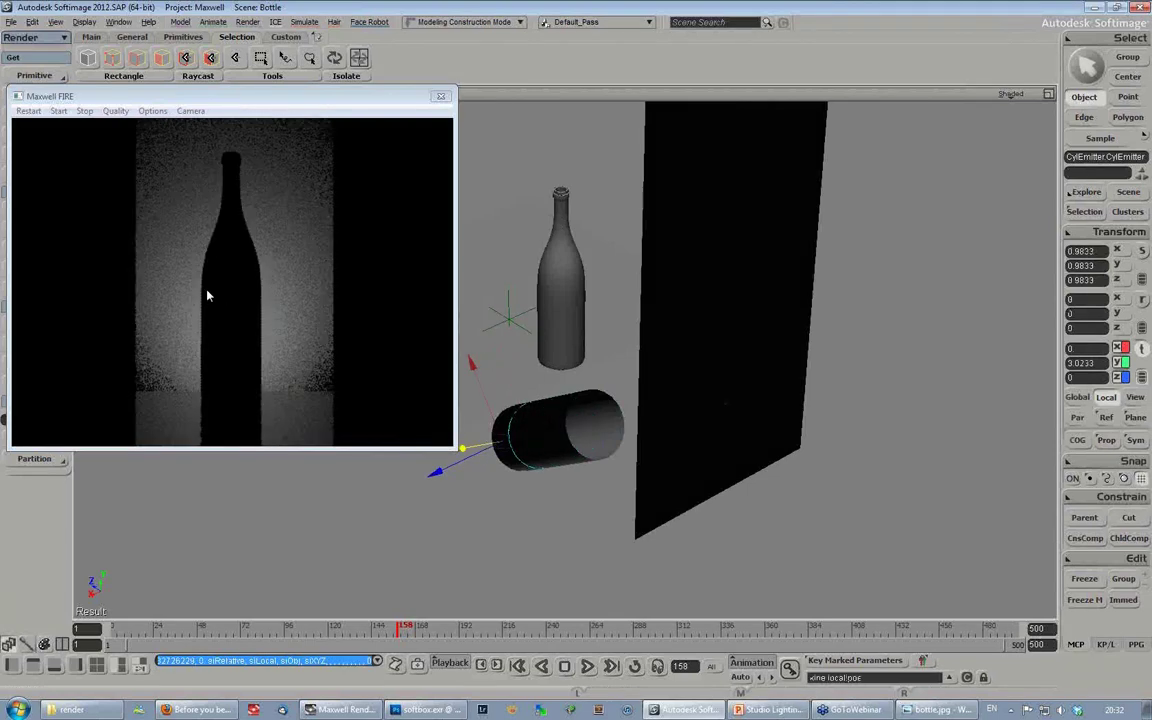
Step: Move the emitter farther back from the cylinder's opening, to about 3.72 on local Y
{"action": "key", "text": "s"}
{"action": "right_click_drag", "start_coordinate": [555, 329], "coordinate": [635, 332]}
{"action": "left_click_drag", "start_coordinate": [635, 332], "coordinate": [724, 281]}
{"action": "left_click_drag", "start_coordinate": [517, 535], "coordinate": [500, 563]}
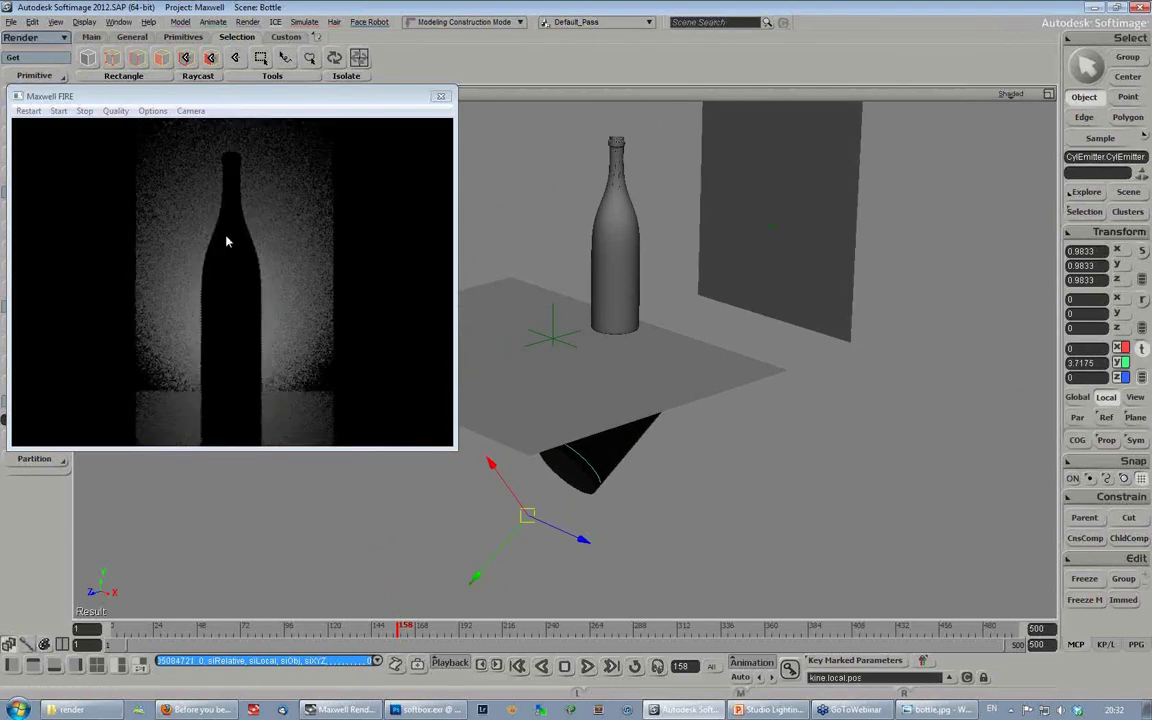
Step: Scale the emitter's cylinder down uniformly to about 0.61
{"action": "key", "text": "space"}
{"action": "left_click", "coordinate": [615, 446]}
{"action": "key", "text": "x"}
{"action": "left_click_drag", "start_coordinate": [610, 418], "coordinate": [520, 455]}
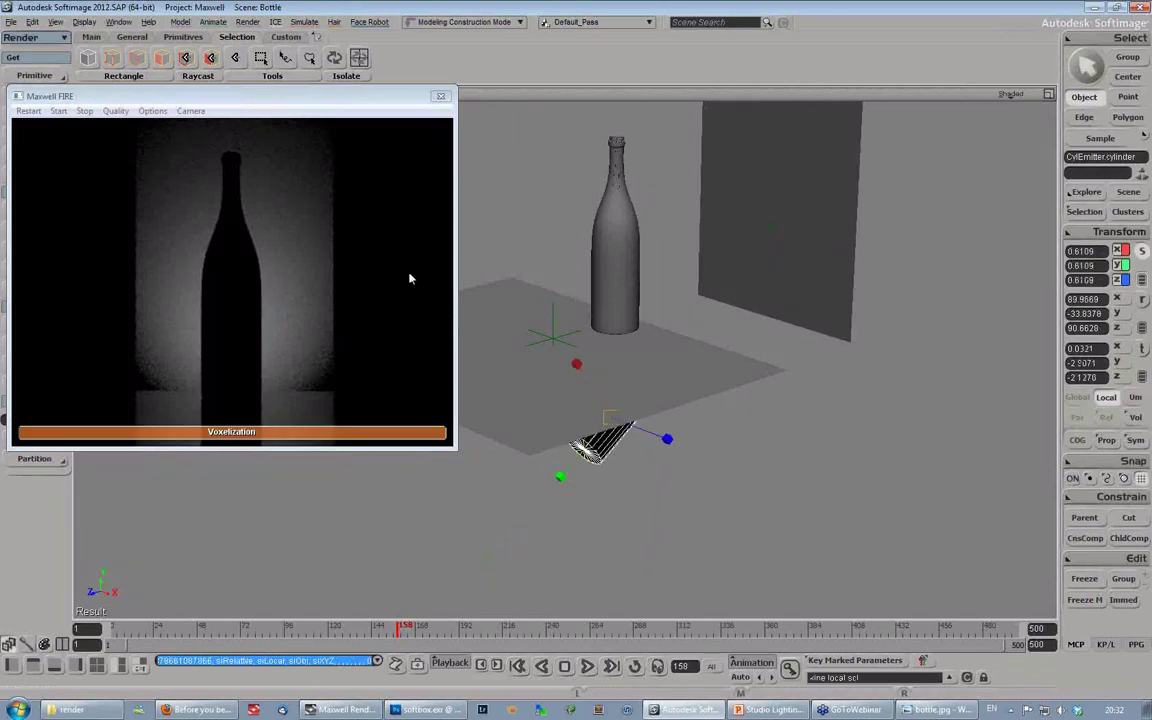
Step: Raise the cylinder closer to the underside of the ground grid, to about -2.23 on Y
{"action": "key", "text": "s"}
{"action": "right_click_drag", "start_coordinate": [756, 291], "coordinate": [674, 319]}
{"action": "key", "text": "x"}
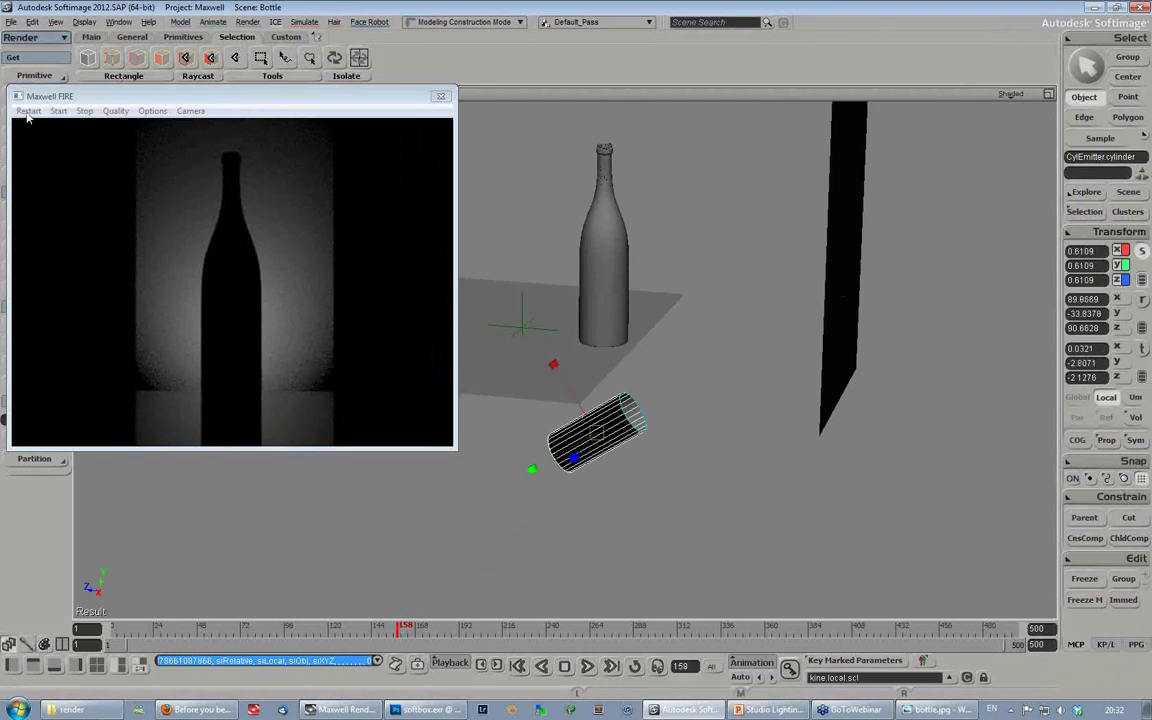
{"action": "key", "text": "v"}
{"action": "left_click_drag", "start_coordinate": [548, 366], "coordinate": [536, 337]}
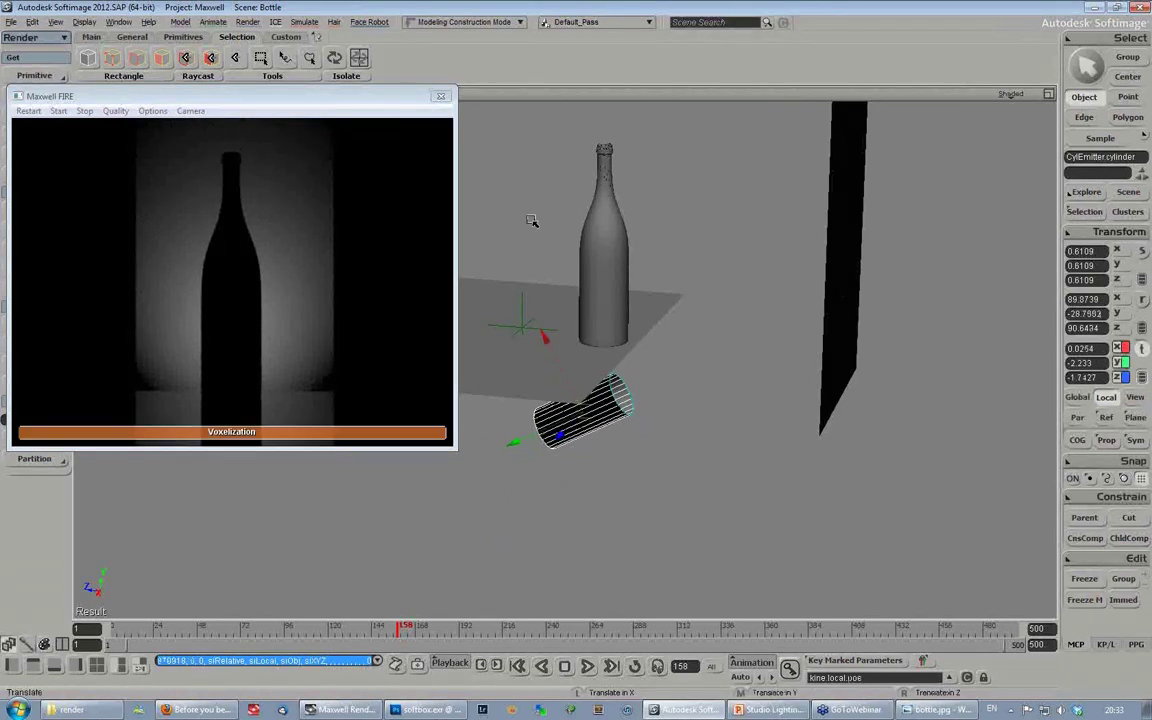
Step: Select the bottle and shift the Maxwell FIRE preview slightly
{"action": "key", "text": "s"}
{"action": "right_click_drag", "start_coordinate": [540, 296], "coordinate": [603, 342]}
{"action": "key", "text": "v"}
{"action": "left_click", "coordinate": [603, 342]}
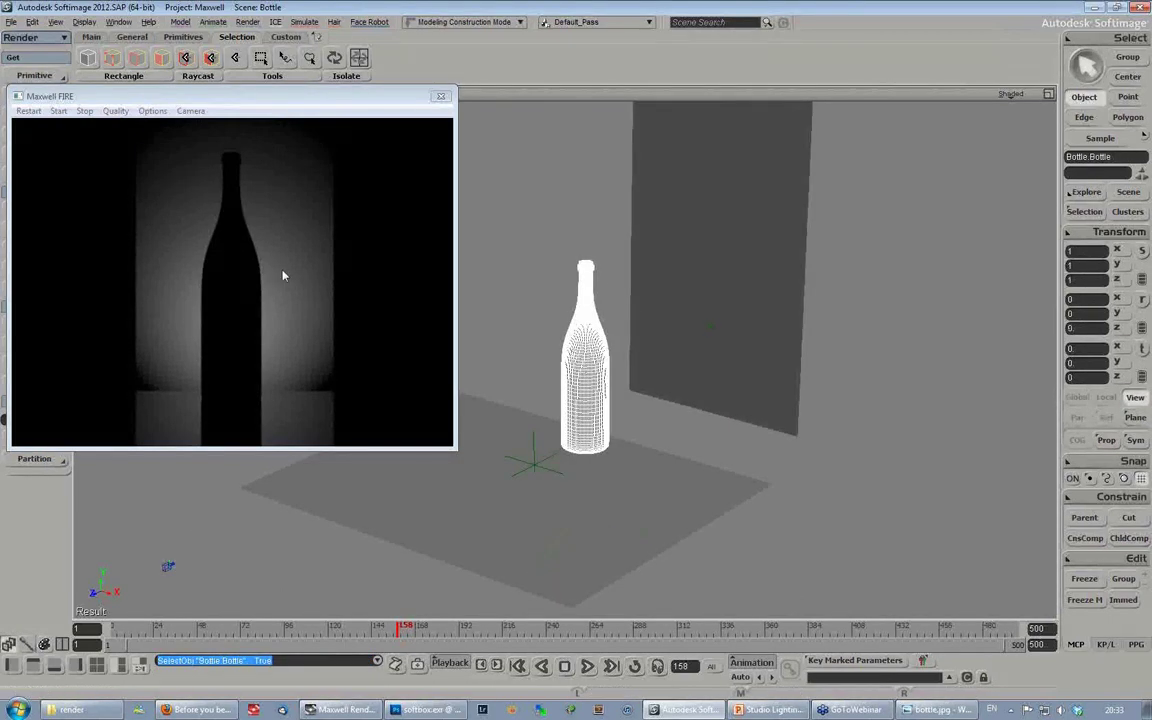
{"action": "left_click_drag", "start_coordinate": [186, 100], "coordinate": [219, 99]}
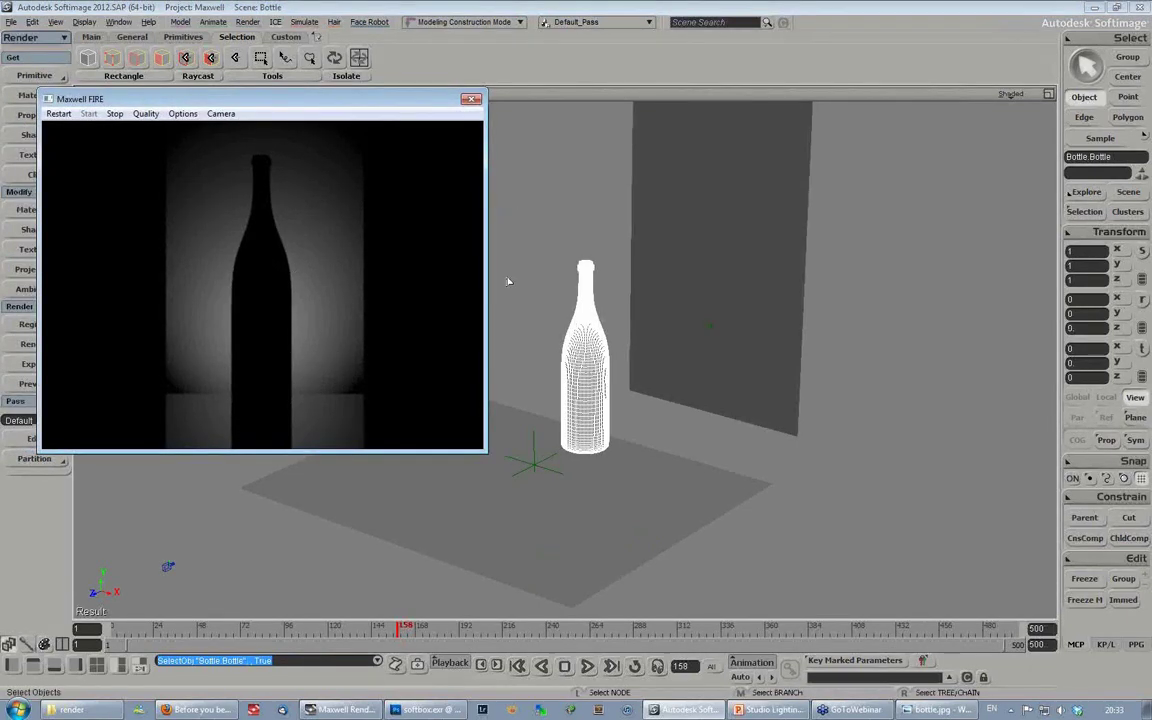
Step: Assign a new Maxwell BSDF material to the bottle and restart the Maxwell FIRE preview
{"action": "left_click", "coordinate": [25, 97]}
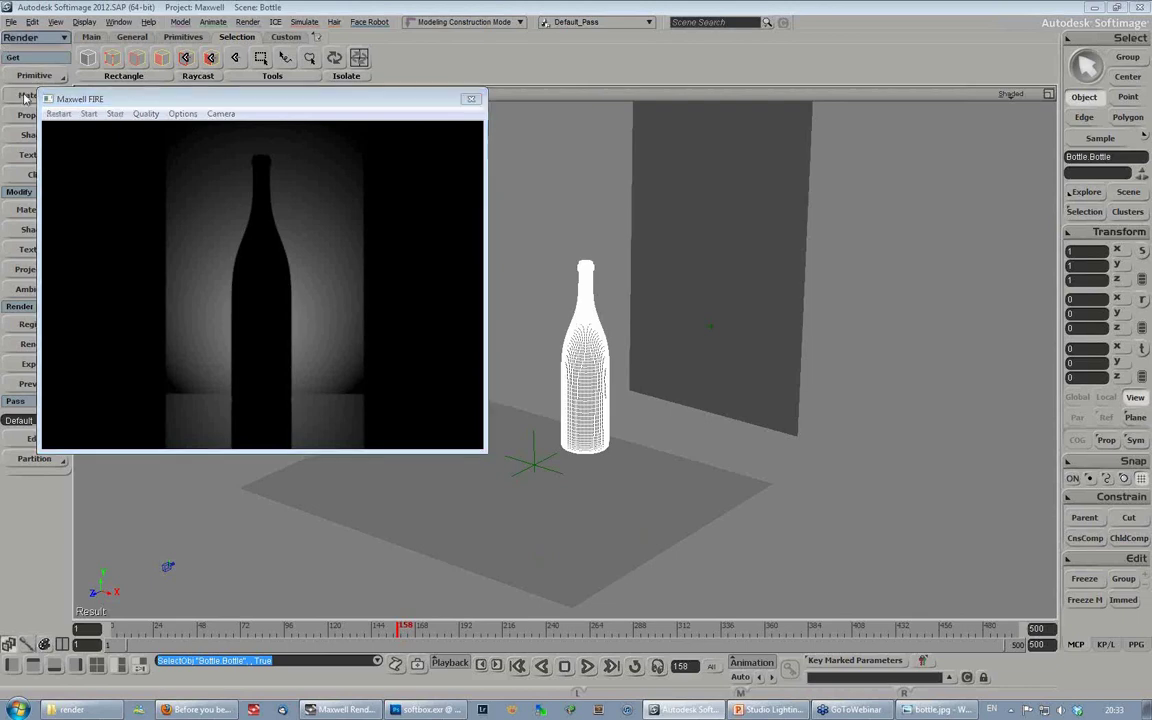
{"action": "left_click", "coordinate": [25, 97]}
{"action": "left_click", "coordinate": [115, 370]}
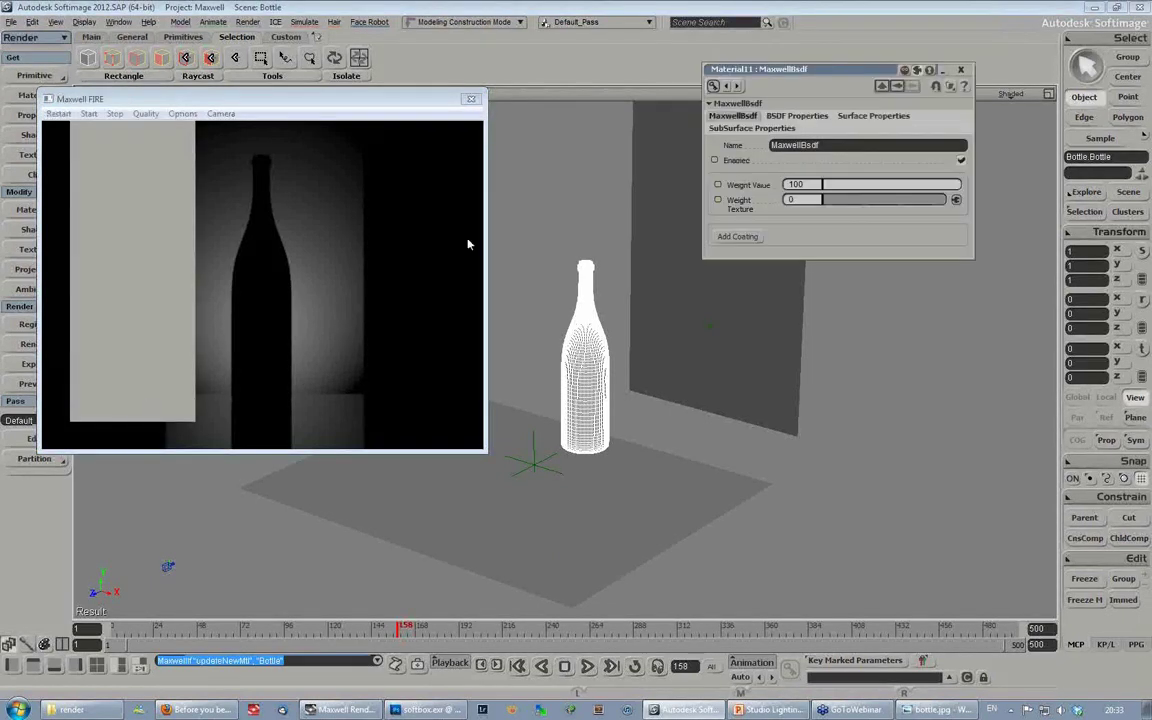
{"action": "left_click_drag", "start_coordinate": [835, 72], "coordinate": [775, 150]}
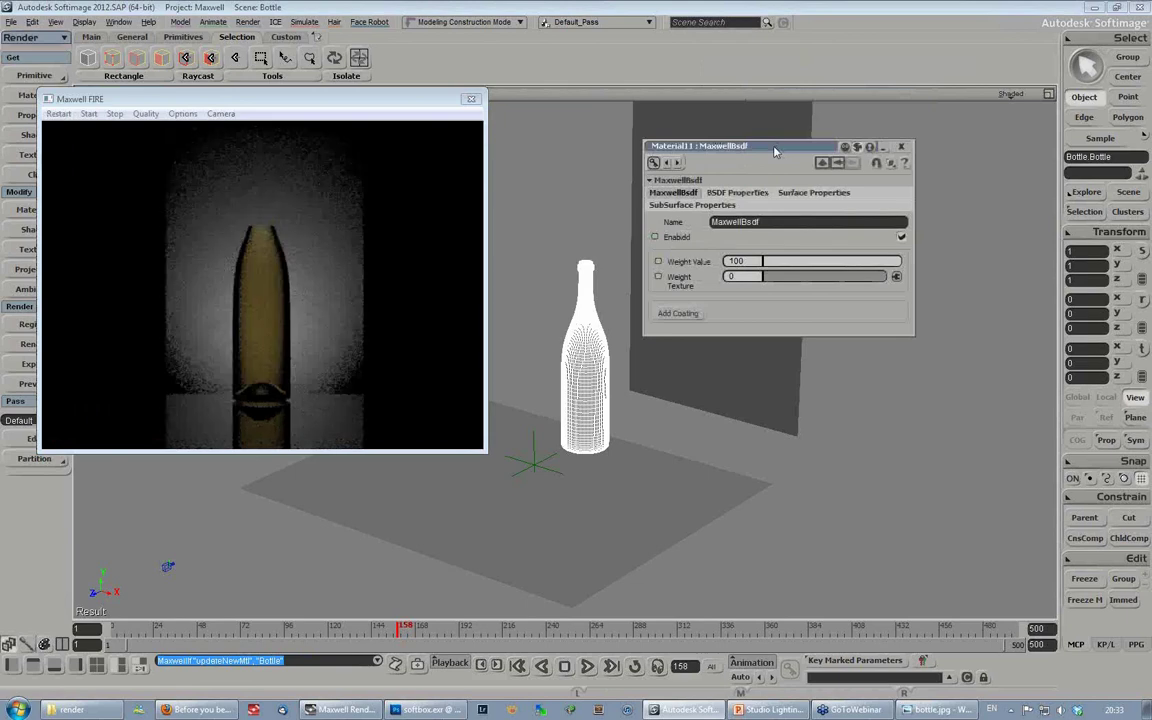
{"action": "left_click", "coordinate": [54, 111]}
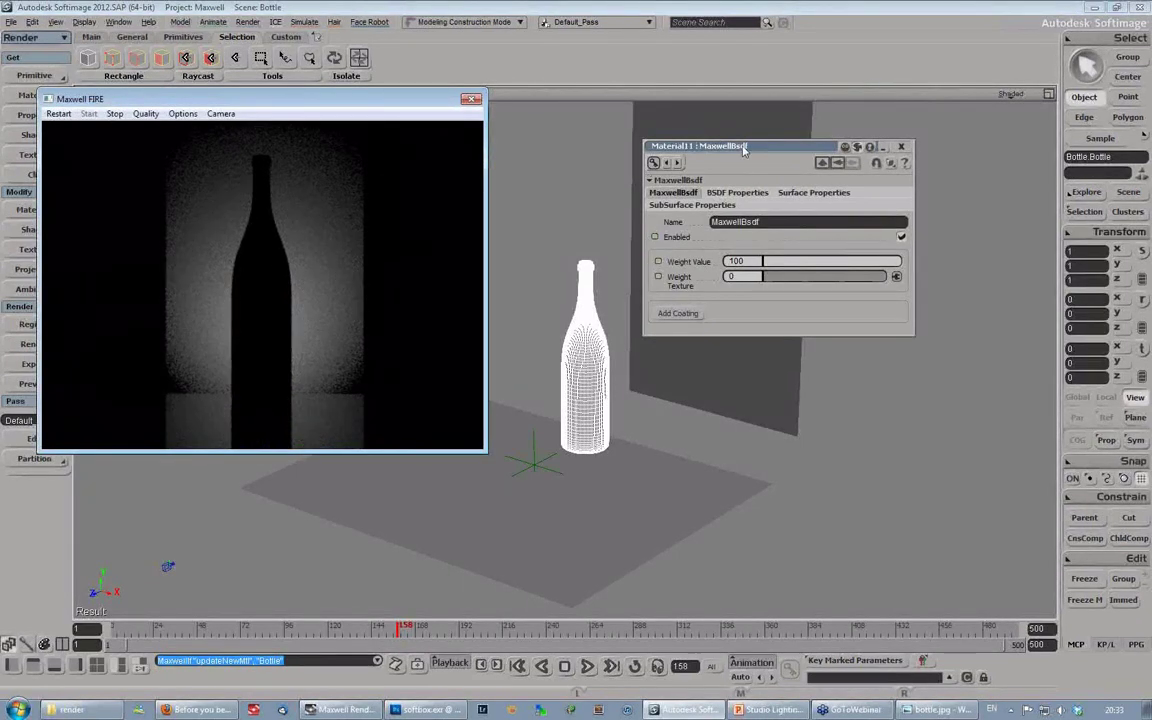
{"action": "left_click_drag", "start_coordinate": [748, 147], "coordinate": [730, 168]}
Step: Set the bottle material's transmittance to a light blue with hue 0.645, saturation 0.432 and value 0.865
{"action": "left_click", "coordinate": [725, 215]}
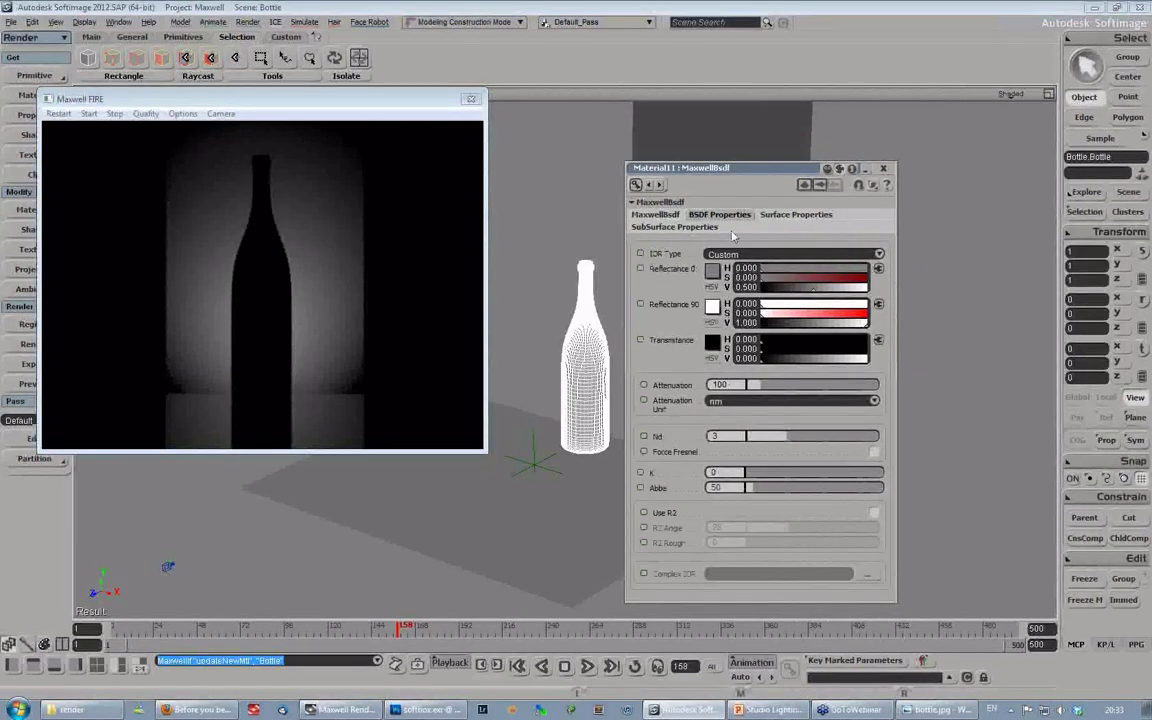
{"action": "left_click_drag", "start_coordinate": [800, 362], "coordinate": [848, 360]}
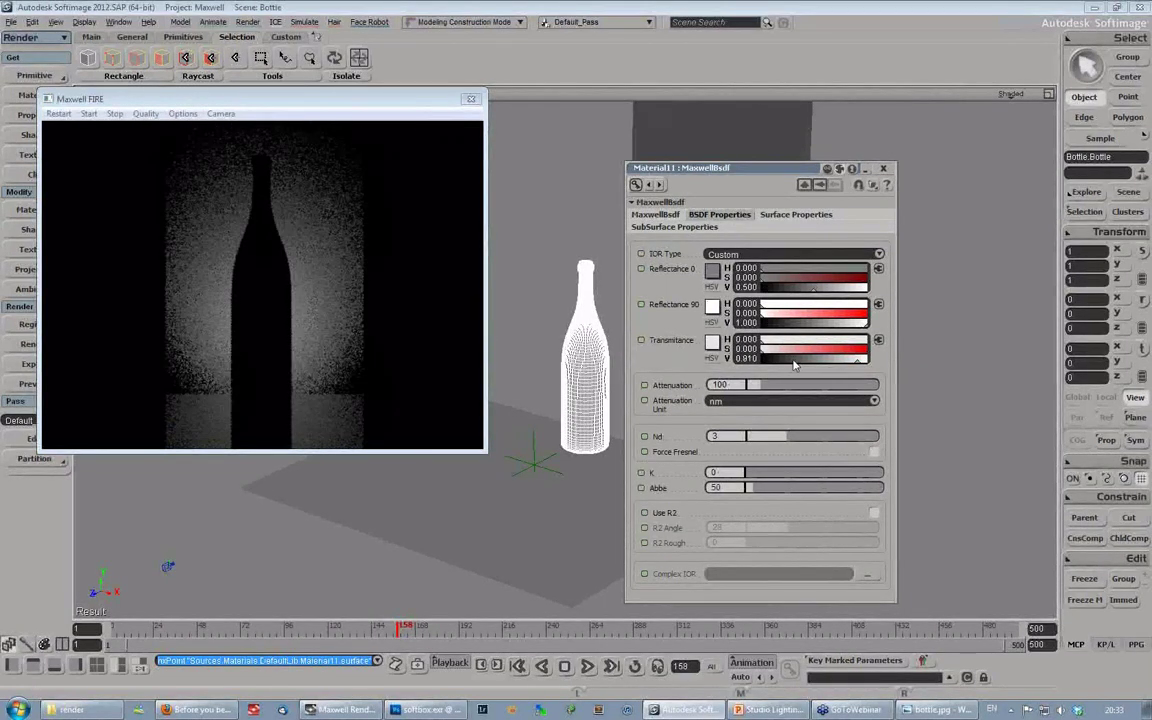
{"action": "left_click", "coordinate": [761, 362]}
{"action": "left_click_drag", "start_coordinate": [836, 366], "coordinate": [852, 365]}
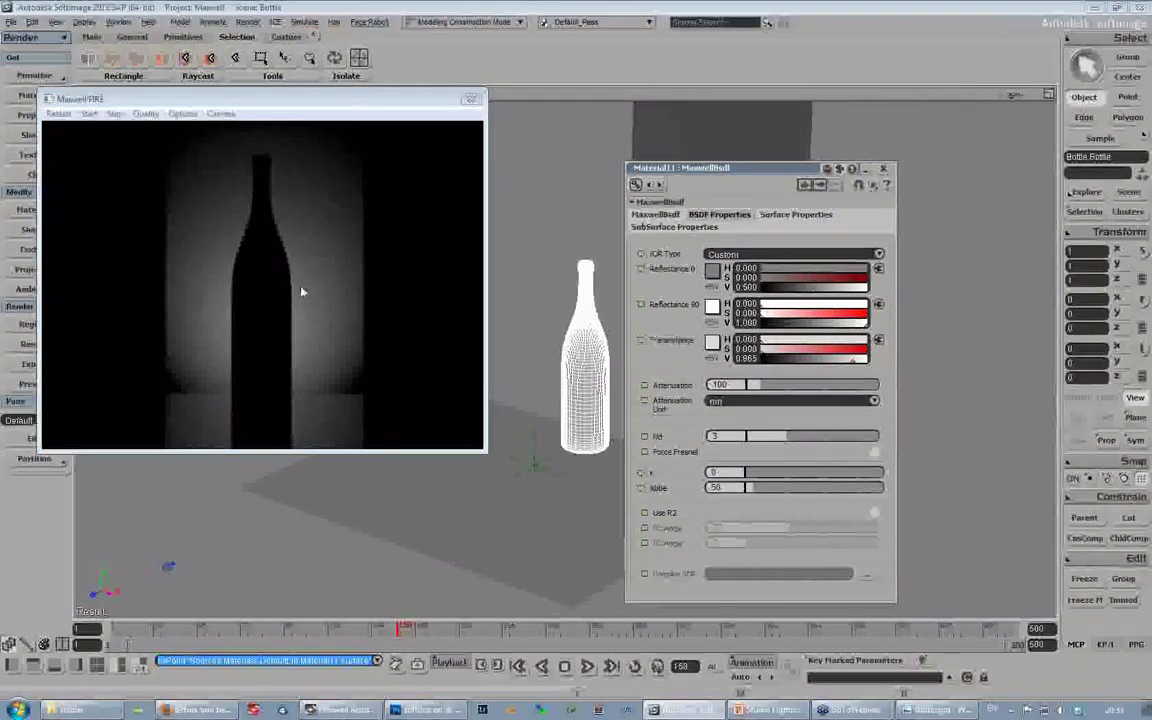
{"action": "left_click_drag", "start_coordinate": [760, 175], "coordinate": [770, 128]}
{"action": "left_click_drag", "start_coordinate": [783, 311], "coordinate": [819, 311]}
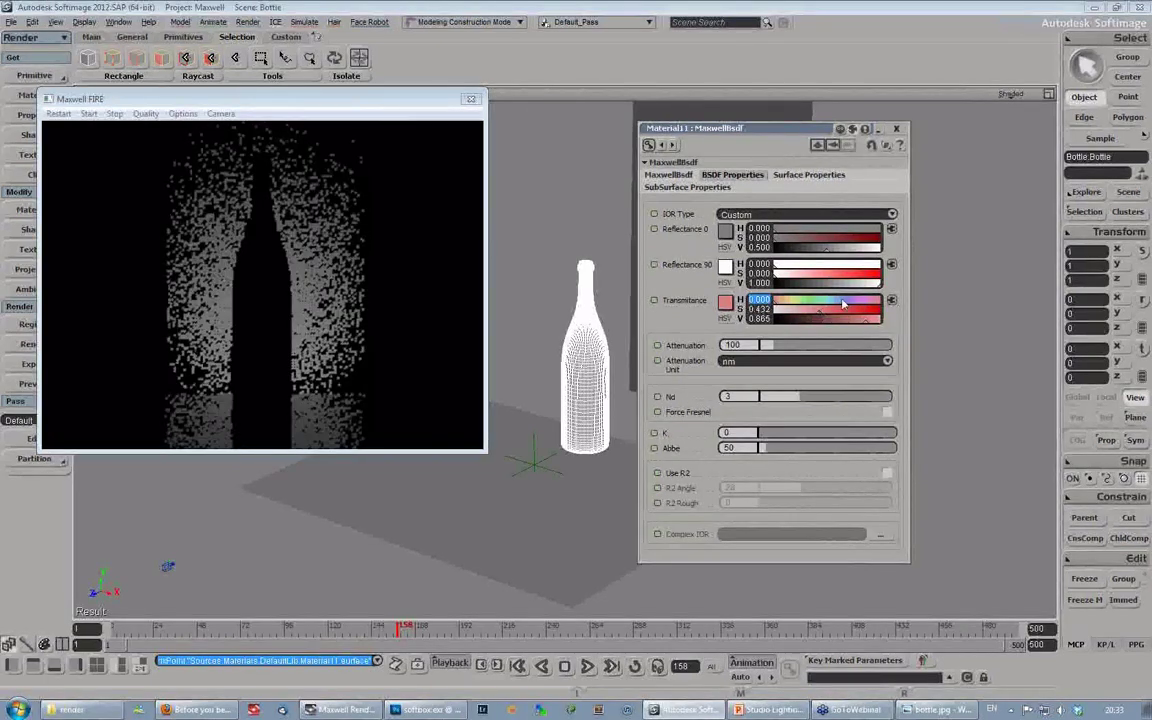
{"action": "left_click", "coordinate": [843, 301]}
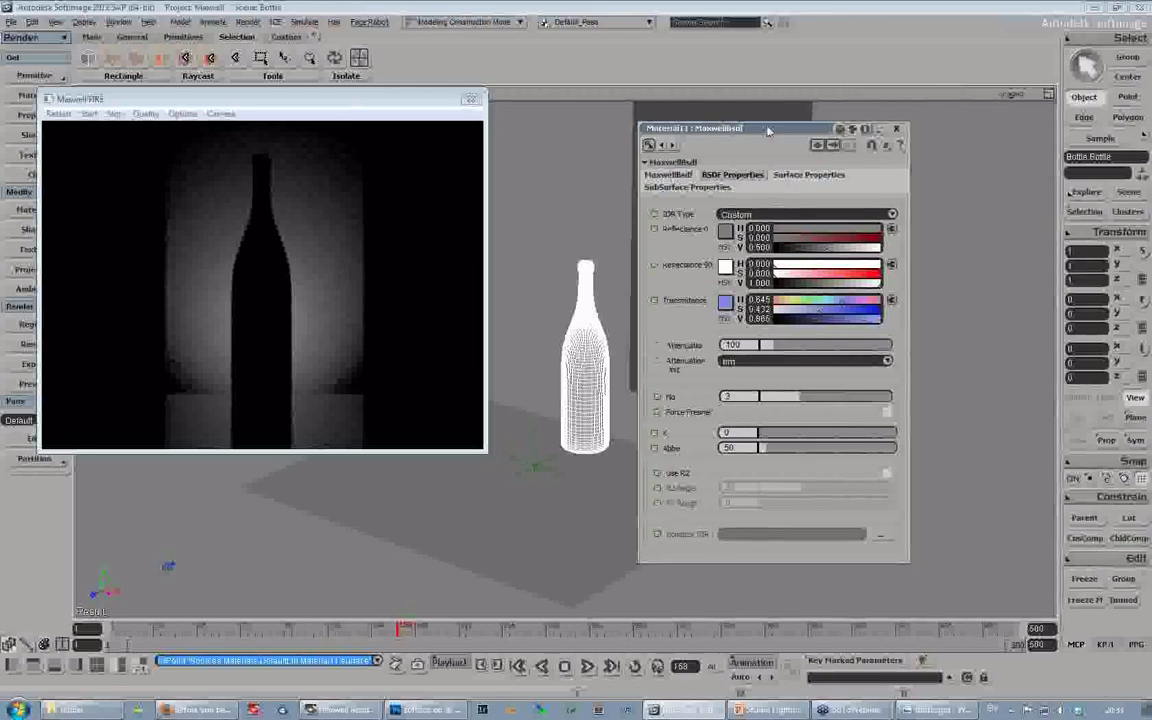
Step: Set the bottle material's attenuation to 25 with cm as the attenuation unit
{"action": "left_click_drag", "start_coordinate": [768, 130], "coordinate": [747, 128]}
{"action": "left_click", "coordinate": [785, 360]}
{"action": "left_click", "coordinate": [705, 343]}
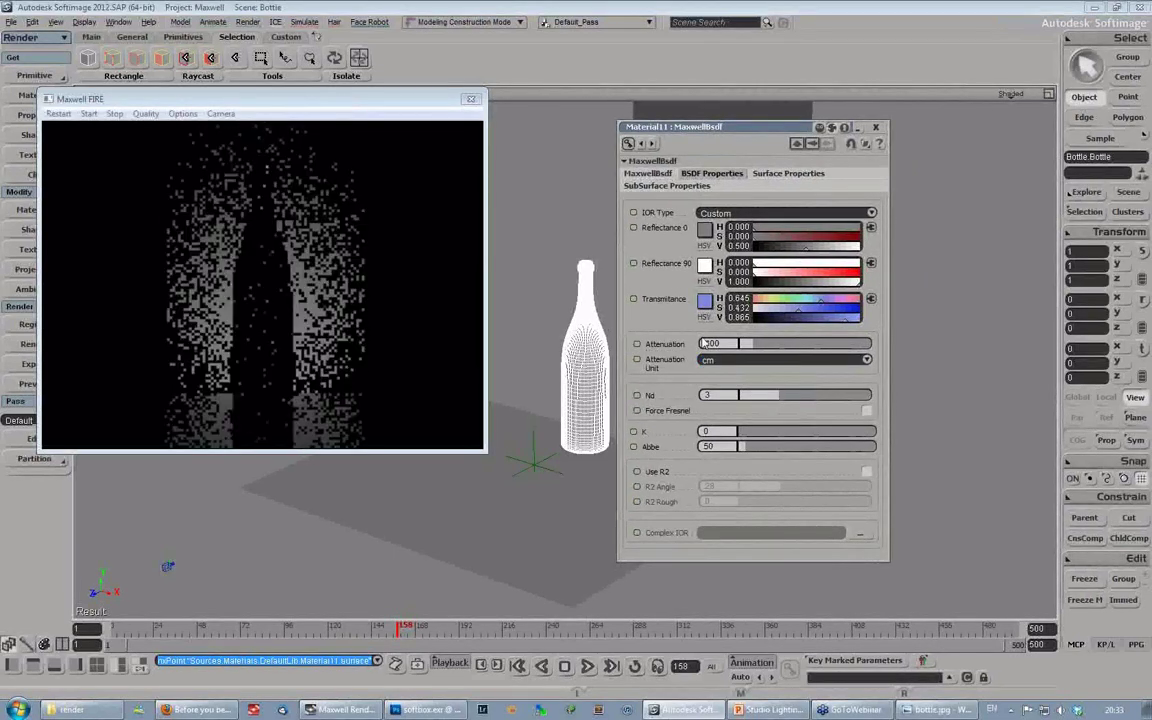
{"action": "double_click", "coordinate": [720, 343]}
{"action": "type", "text": "25"}
{"action": "key", "text": "Return"}
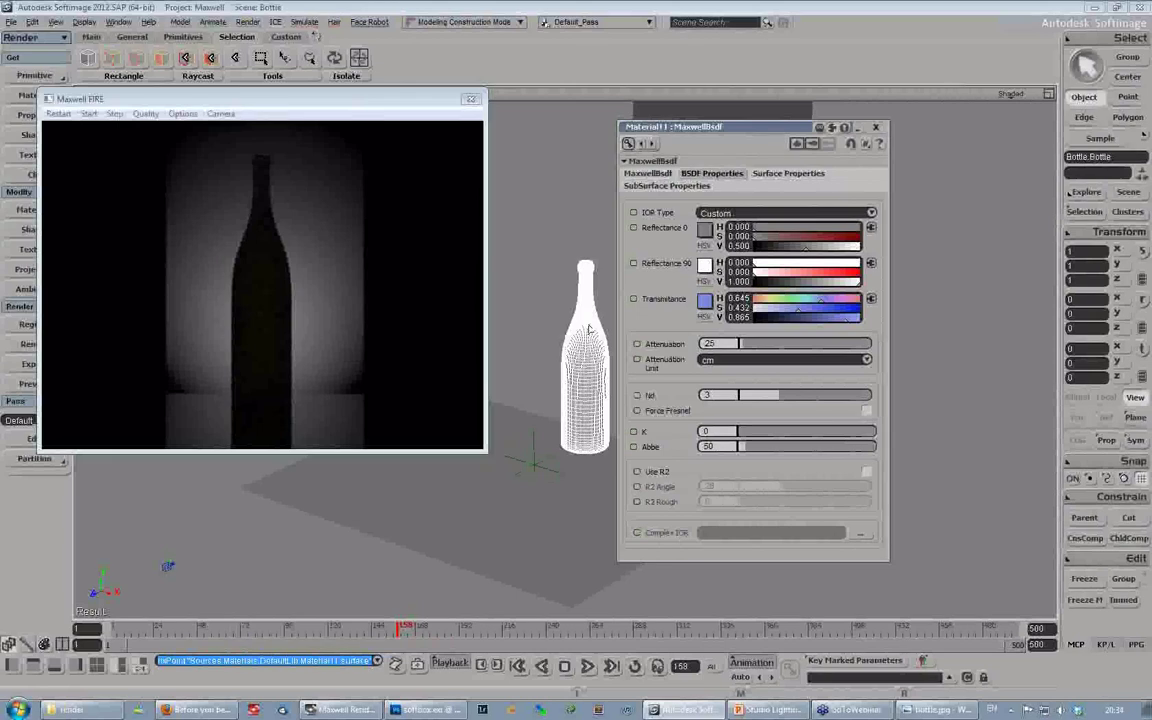
Step: Switch the attenuation unit to nm and back to cm to compare the preview
{"action": "left_click", "coordinate": [736, 369]}
{"action": "left_click", "coordinate": [720, 329]}
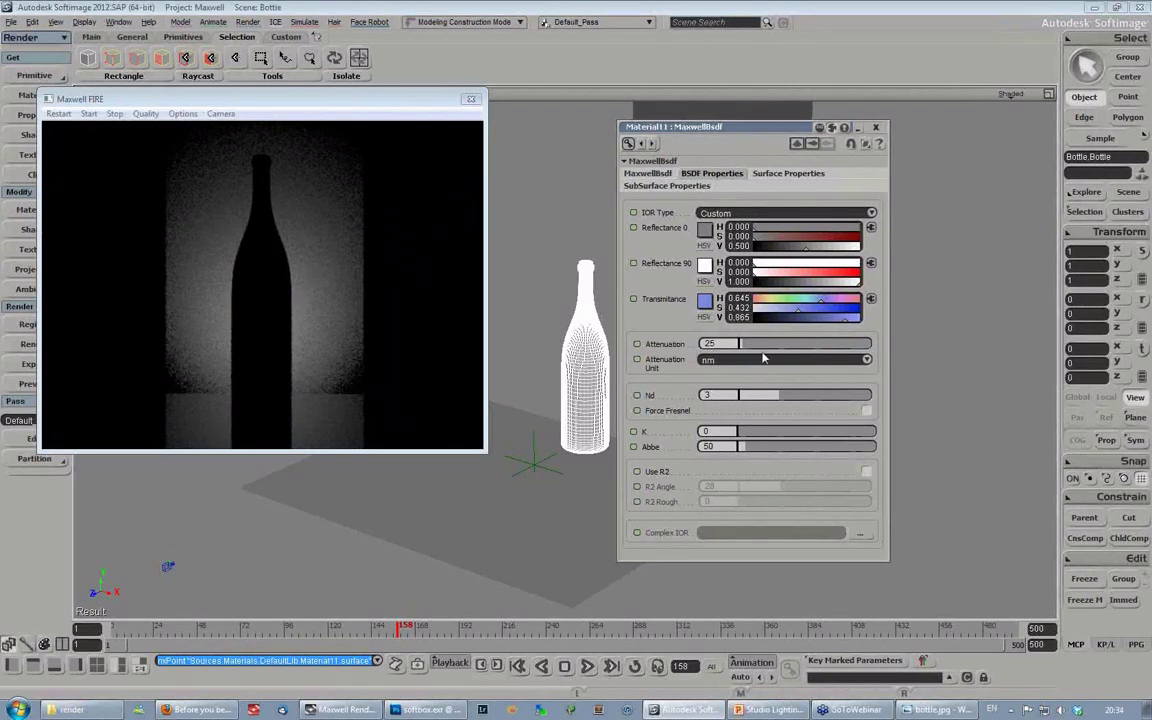
{"action": "left_click", "coordinate": [725, 360]}
{"action": "left_click", "coordinate": [722, 392]}
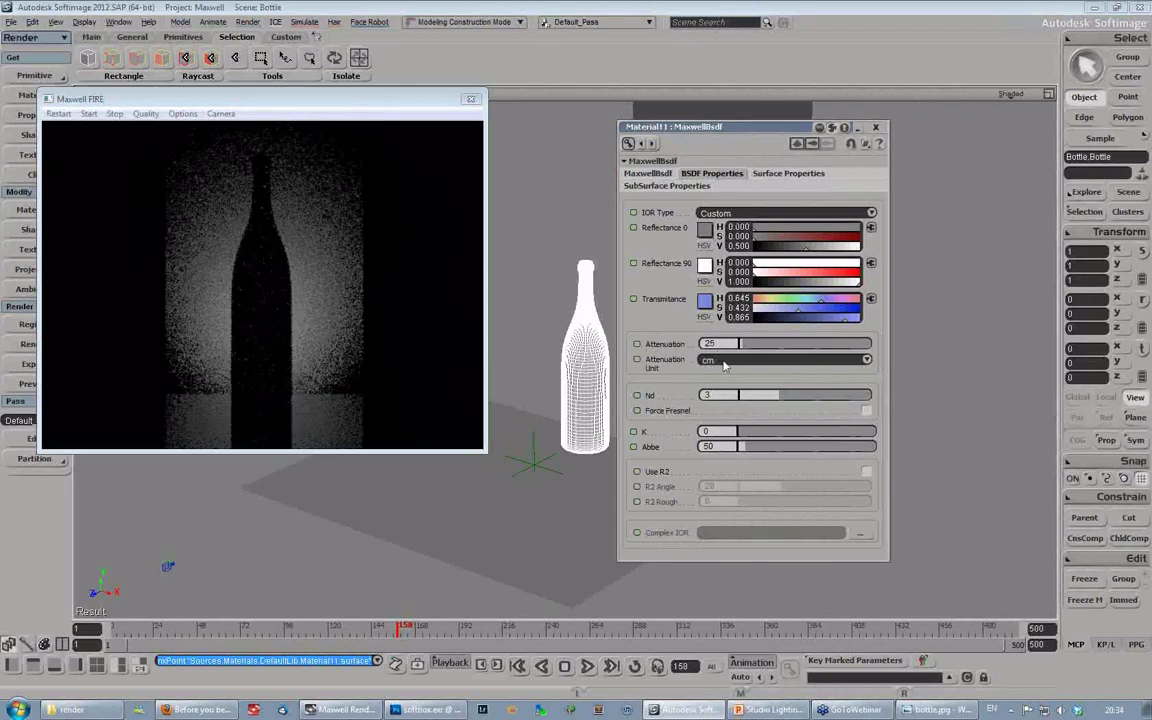
Step: Try roughness values of 0 and about 85.5 on the bottle's surface, returning to 0
{"action": "left_click", "coordinate": [789, 174]}
{"action": "left_click_drag", "start_coordinate": [753, 218], "coordinate": [665, 196]}
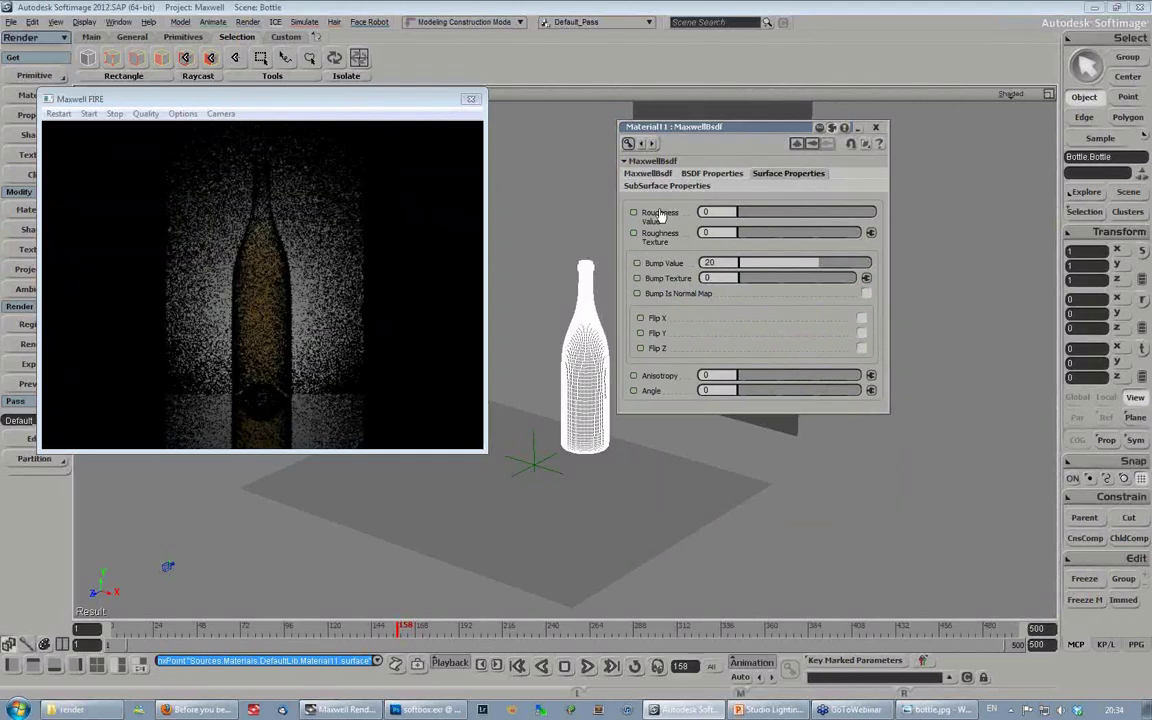
{"action": "left_click_drag", "start_coordinate": [740, 212], "coordinate": [872, 211]}
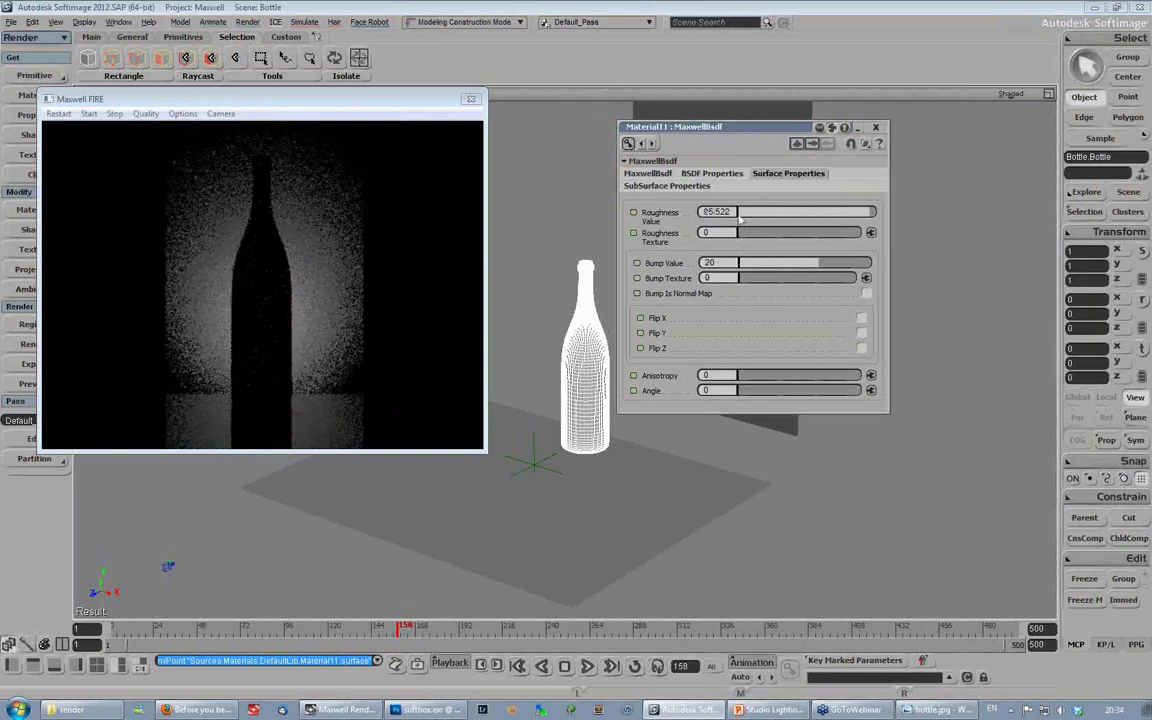
{"action": "left_click_drag", "start_coordinate": [866, 212], "coordinate": [686, 229]}
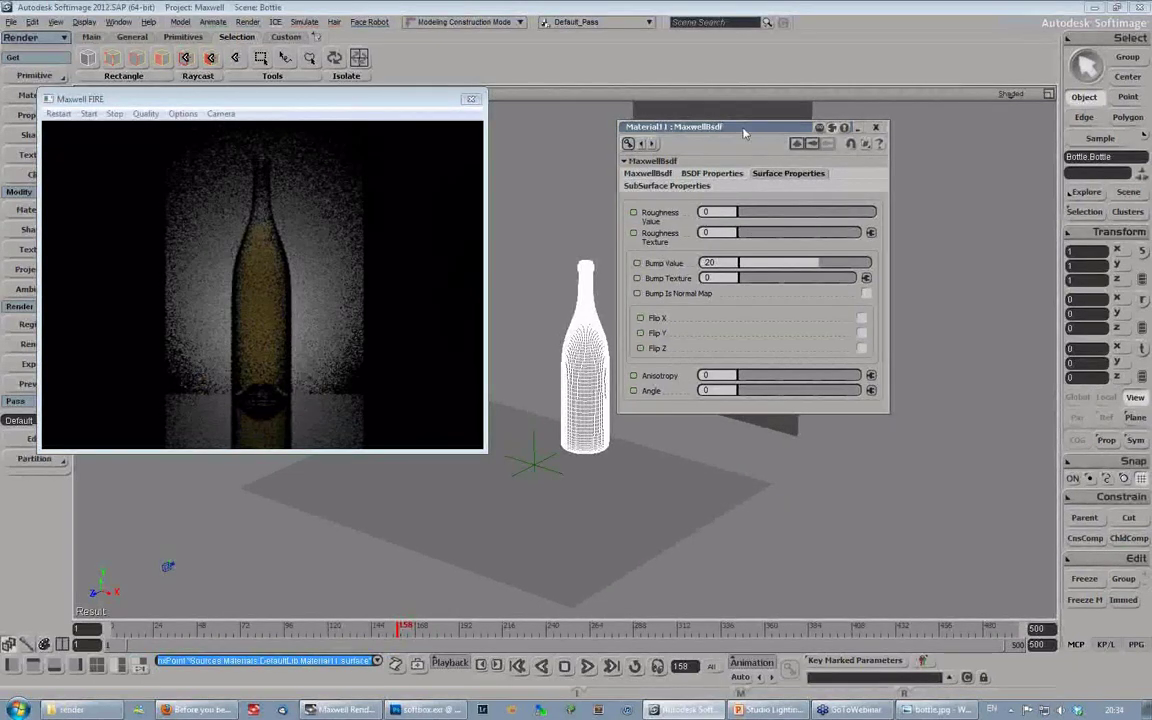
{"action": "left_click_drag", "start_coordinate": [745, 133], "coordinate": [727, 143]}
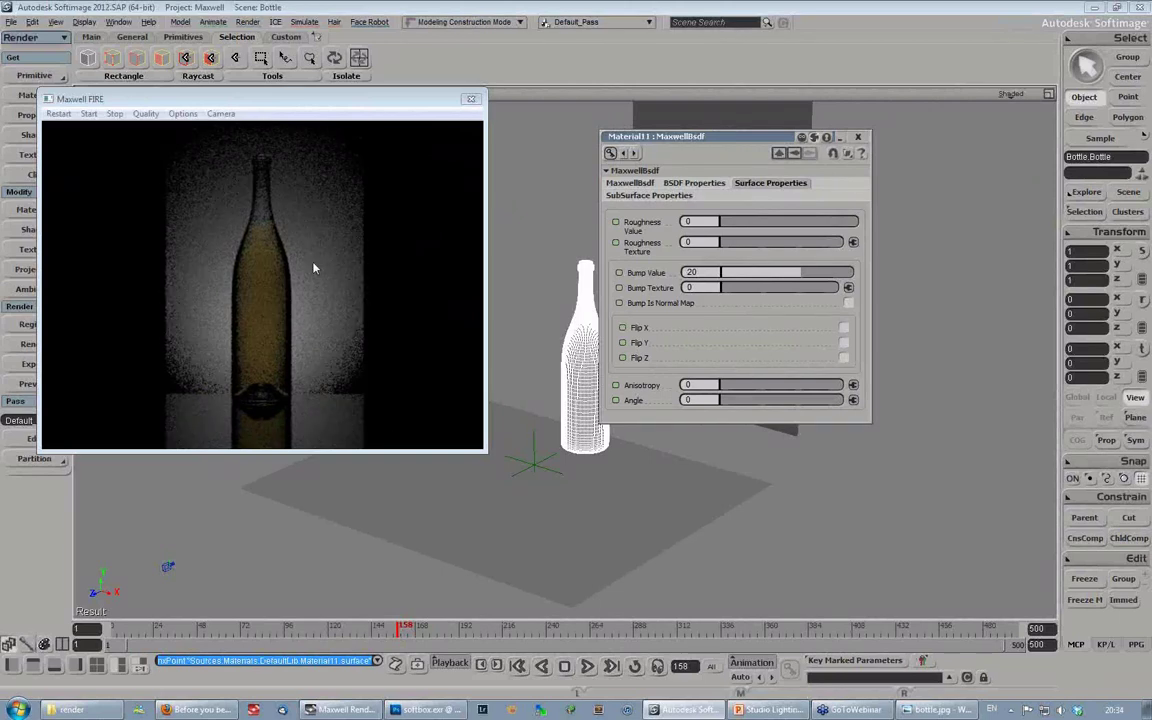
Step: Try roughness values of 10 and 20 on the bottle material
{"action": "type", "text": "10"}
{"action": "key", "text": "Return"}
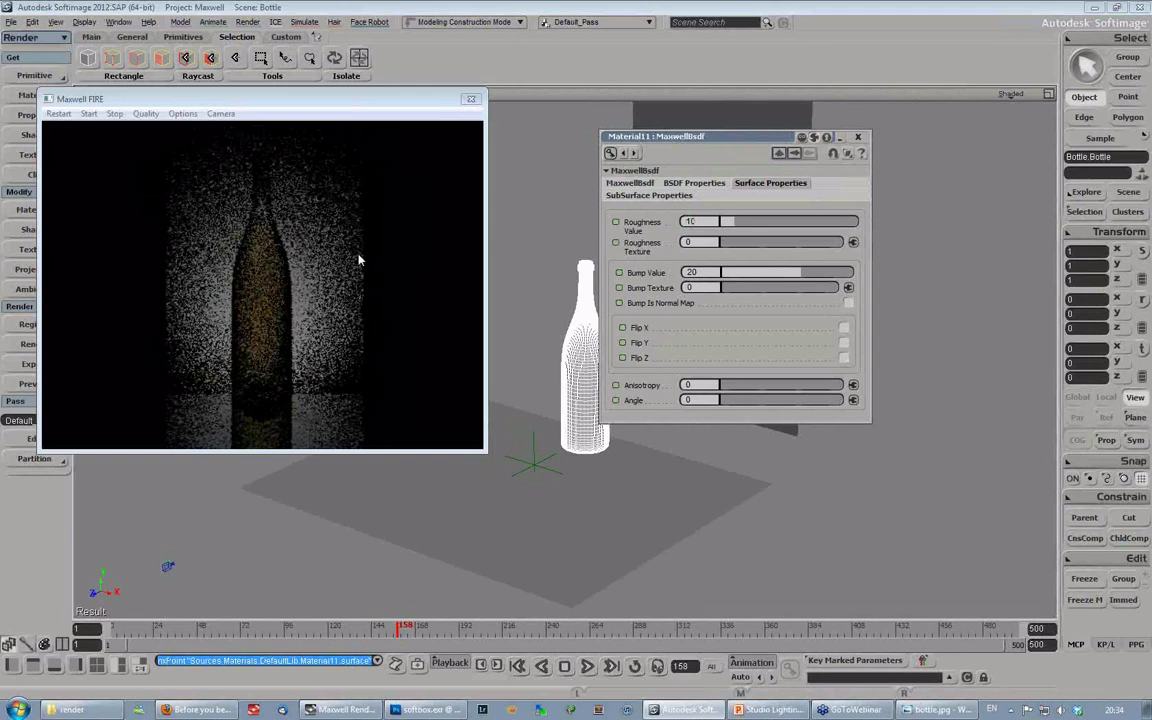
{"action": "left_click_drag", "start_coordinate": [702, 222], "coordinate": [622, 200]}
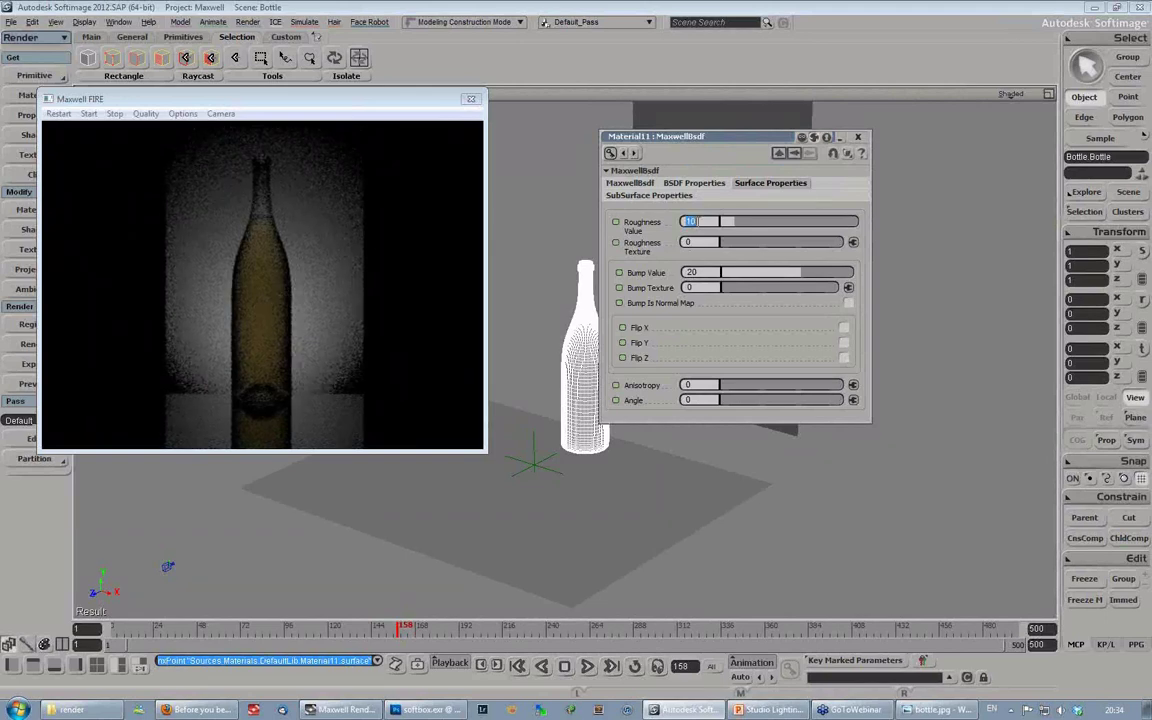
{"action": "type", "text": "20"}
{"action": "key", "text": "Return"}
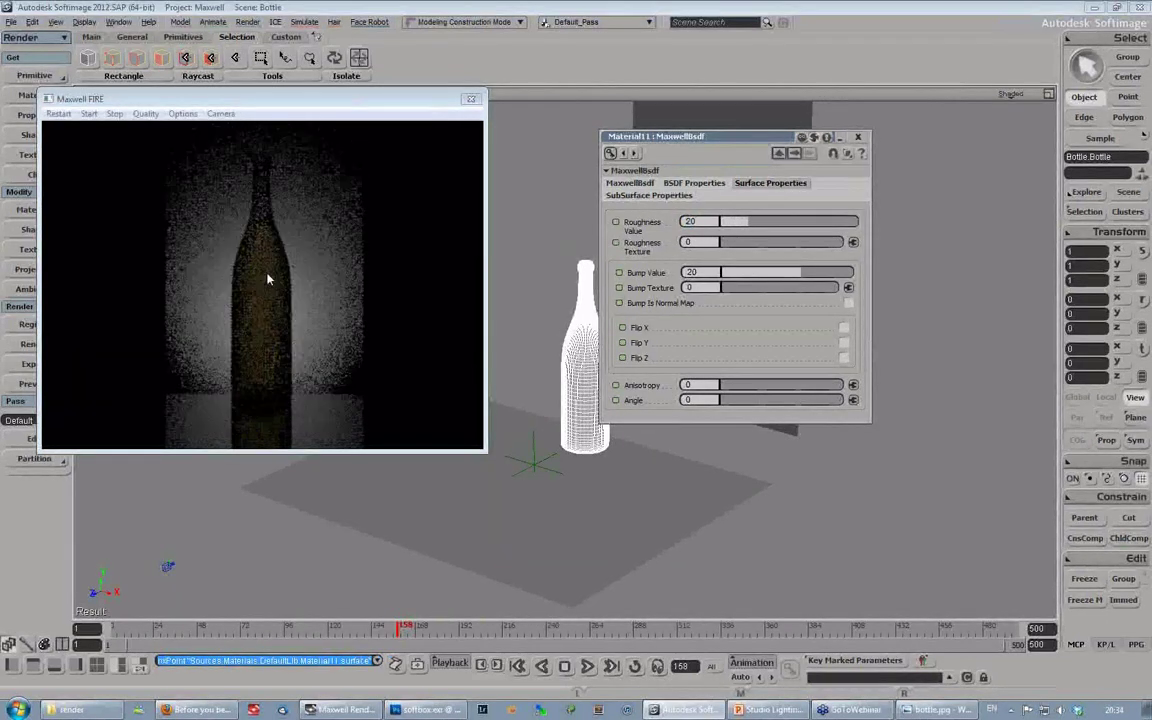
Step: Set the bottle material's roughness to 1 and shift the preview window aside
{"action": "left_click", "coordinate": [691, 221]}
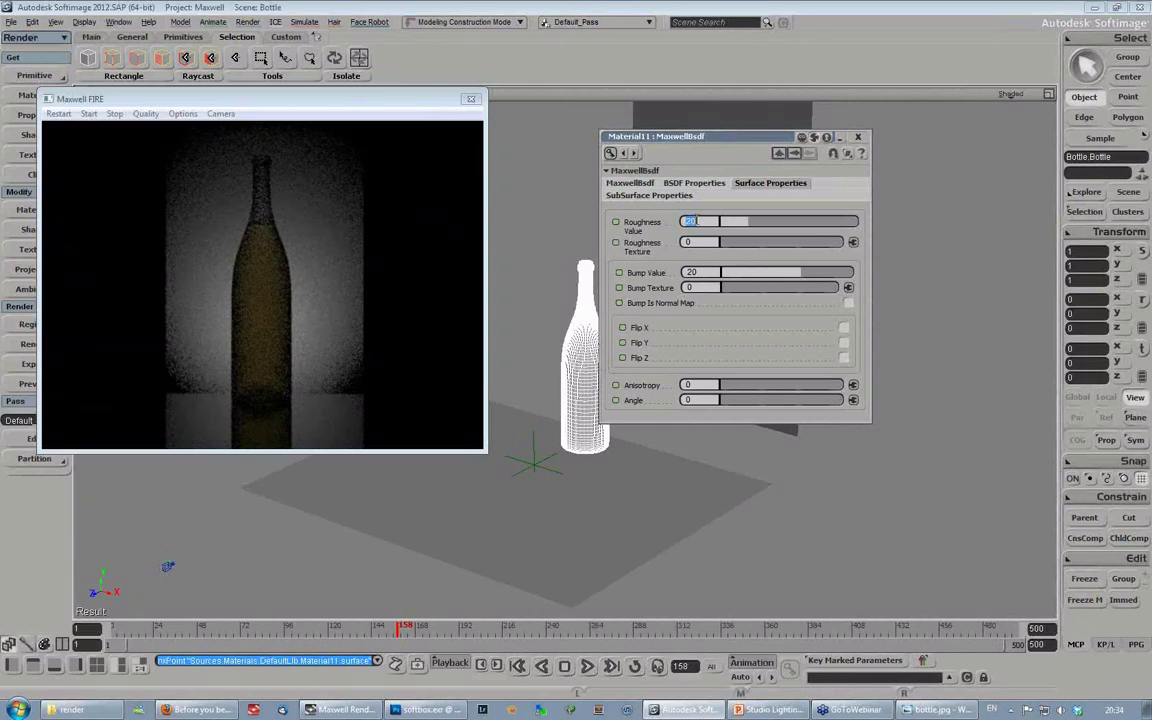
{"action": "type", "text": "0"}
{"action": "key", "text": "BackSpace"}
{"action": "type", "text": "1"}
{"action": "key", "text": "Return"}
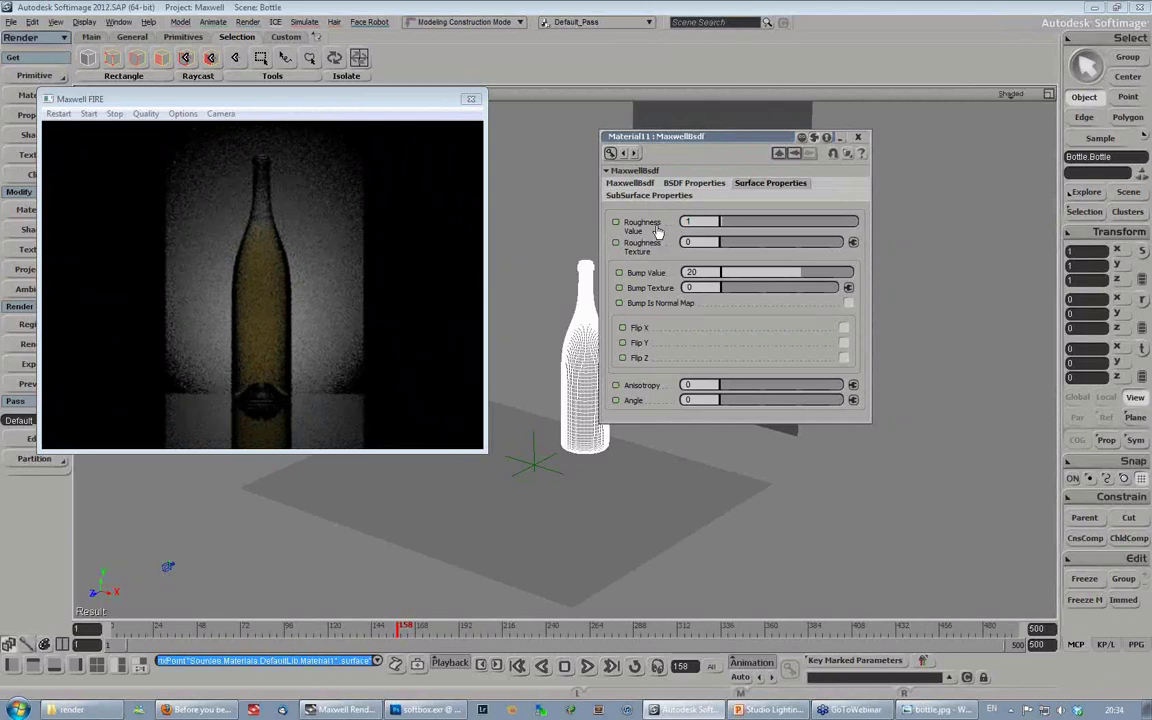
{"action": "left_click_drag", "start_coordinate": [263, 91], "coordinate": [303, 100]}
Step: Try a roughness of 0 on the bottle material, return it to 1, and rearrange the floating windows
{"action": "left_click", "coordinate": [703, 222]}
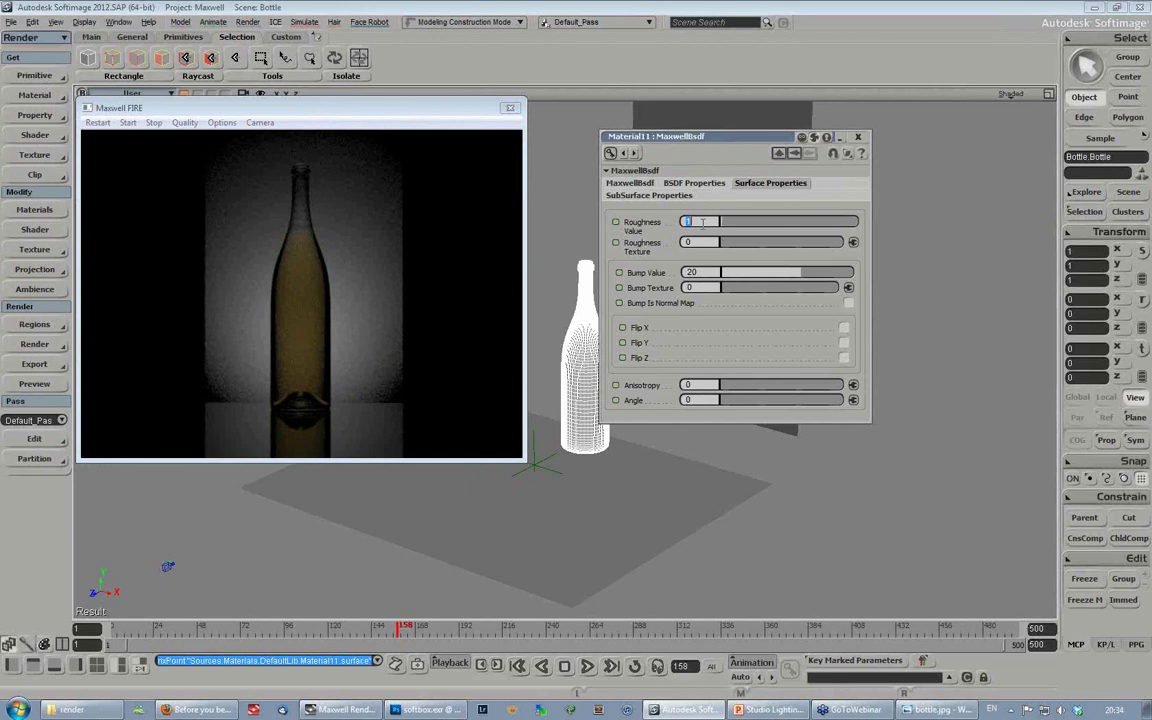
{"action": "type", "text": "0"}
{"action": "key", "text": "Return"}
{"action": "key", "text": "Return"}
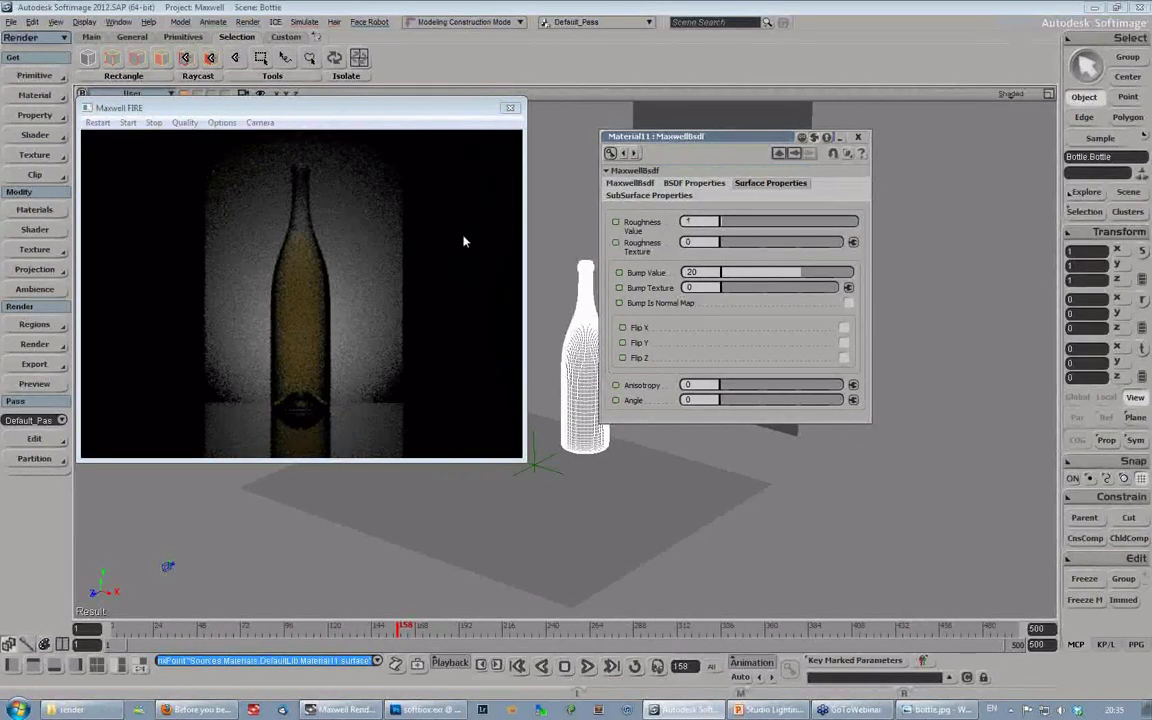
{"action": "mouse_move", "coordinate": [290, 110]}
{"action": "left_mouse_down"}
{"action": "mouse_move", "coordinate": [304, 114]}
{"action": "mouse_move", "coordinate": [287, 116]}
{"action": "left_mouse_up"}
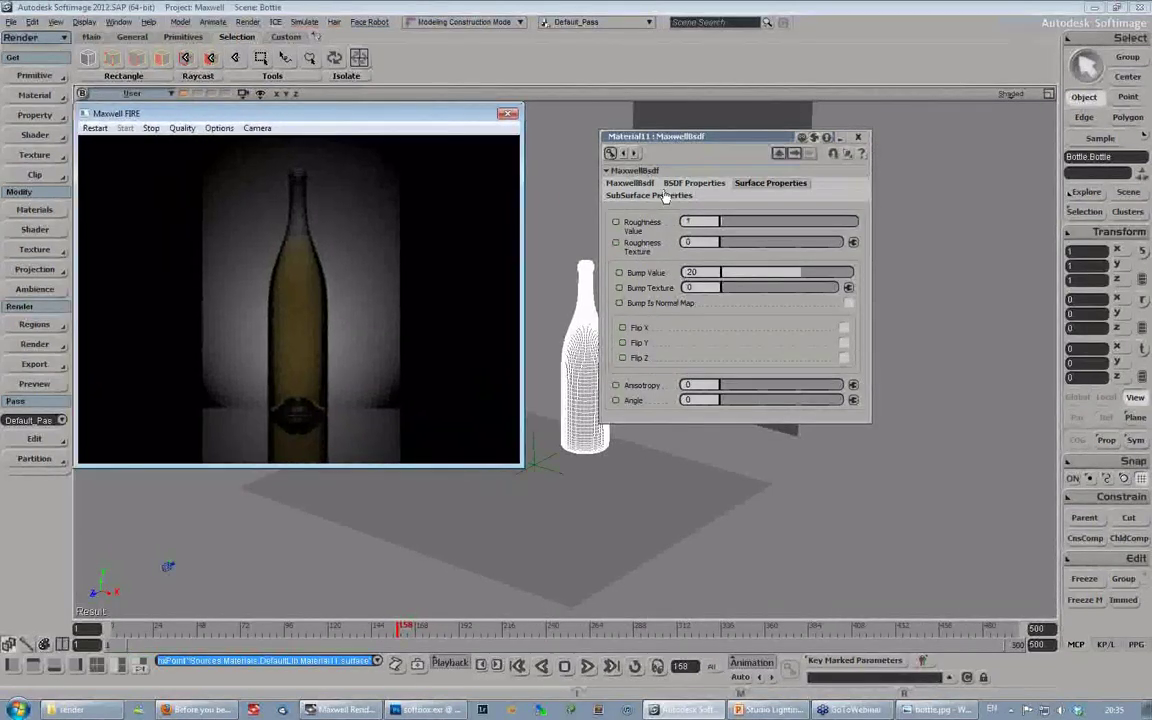
{"action": "left_click_drag", "start_coordinate": [708, 141], "coordinate": [735, 239]}
{"action": "mouse_move", "coordinate": [290, 113]}
{"action": "left_mouse_down"}
{"action": "mouse_move", "coordinate": [308, 121]}
{"action": "mouse_move", "coordinate": [296, 121]}
{"action": "left_mouse_up"}
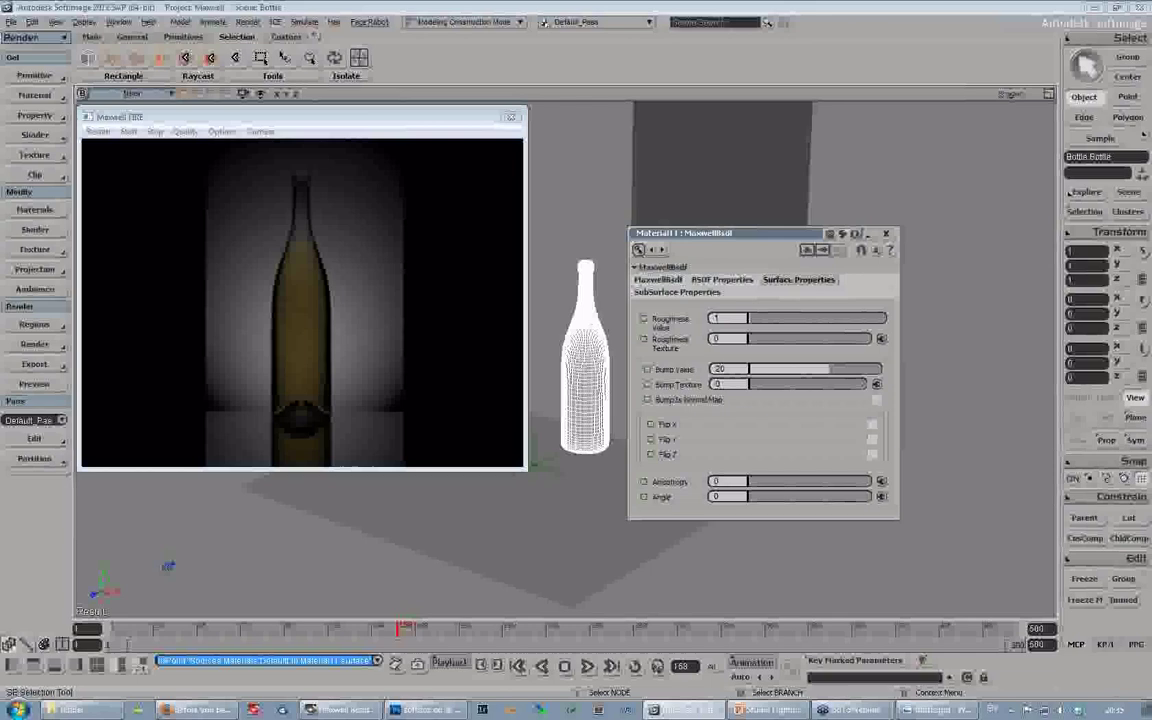
Step: Open the camera's Maxwell attributes and set the film ISO to 1000
{"action": "left_click_drag", "start_coordinate": [758, 236], "coordinate": [876, 117]}
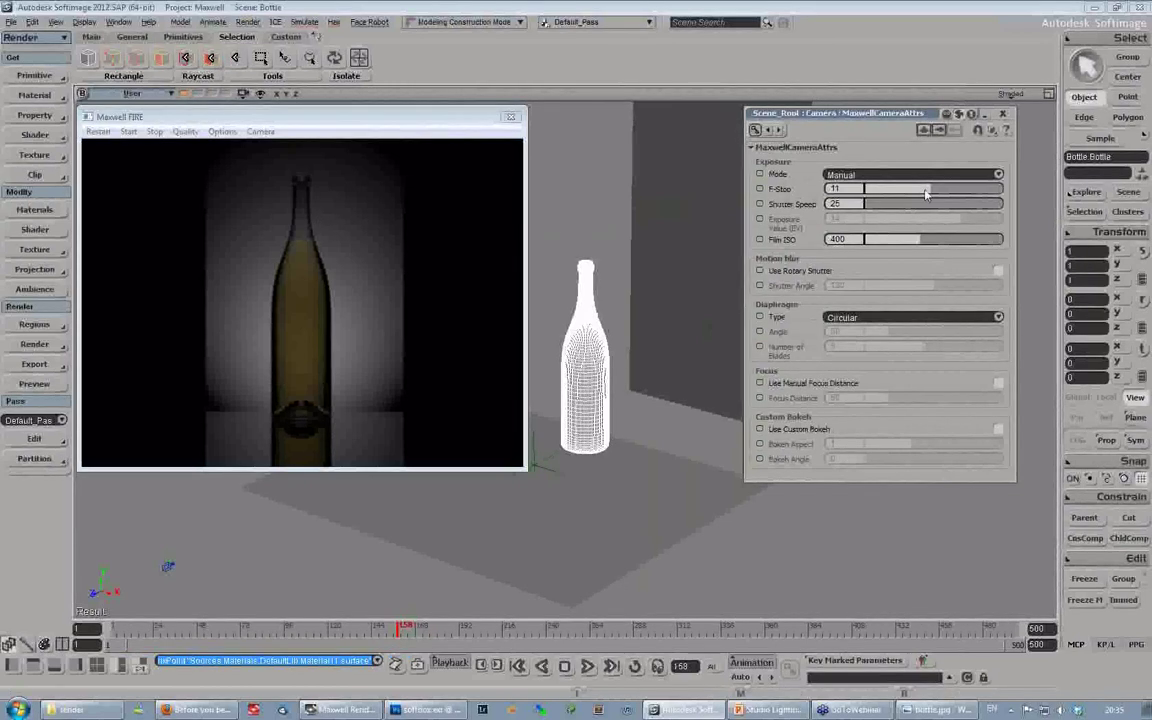
{"action": "left_click_drag", "start_coordinate": [868, 117], "coordinate": [808, 130]}
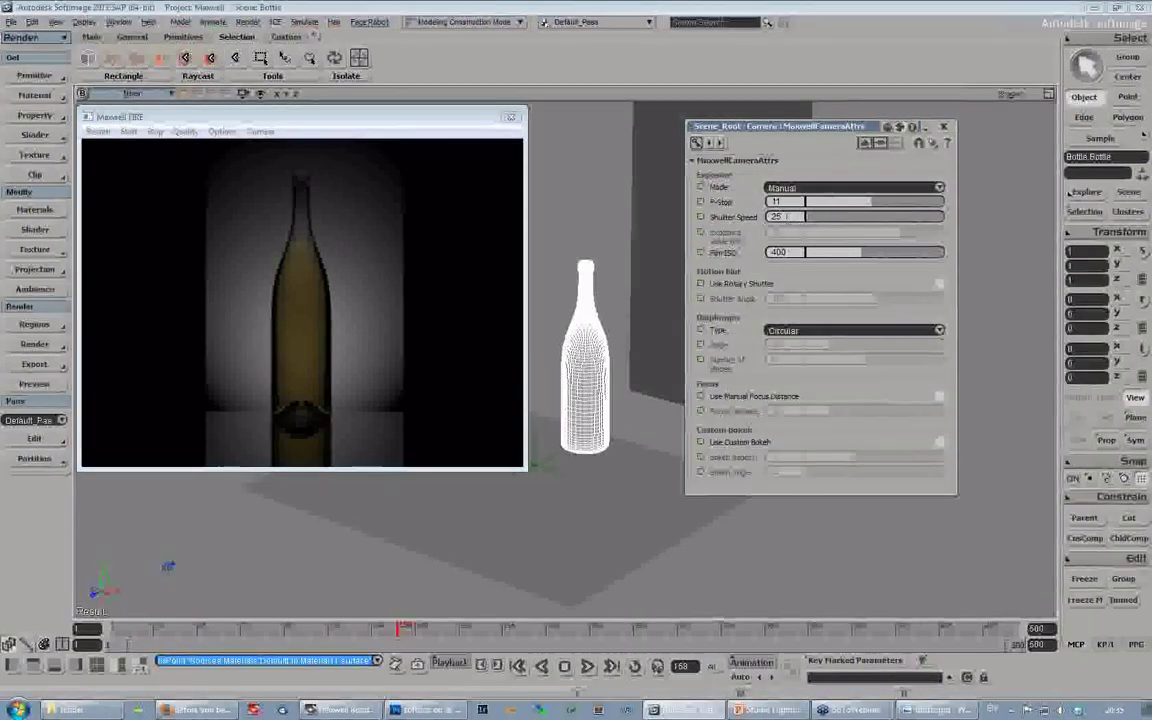
{"action": "left_click_drag", "start_coordinate": [793, 127], "coordinate": [734, 143]}
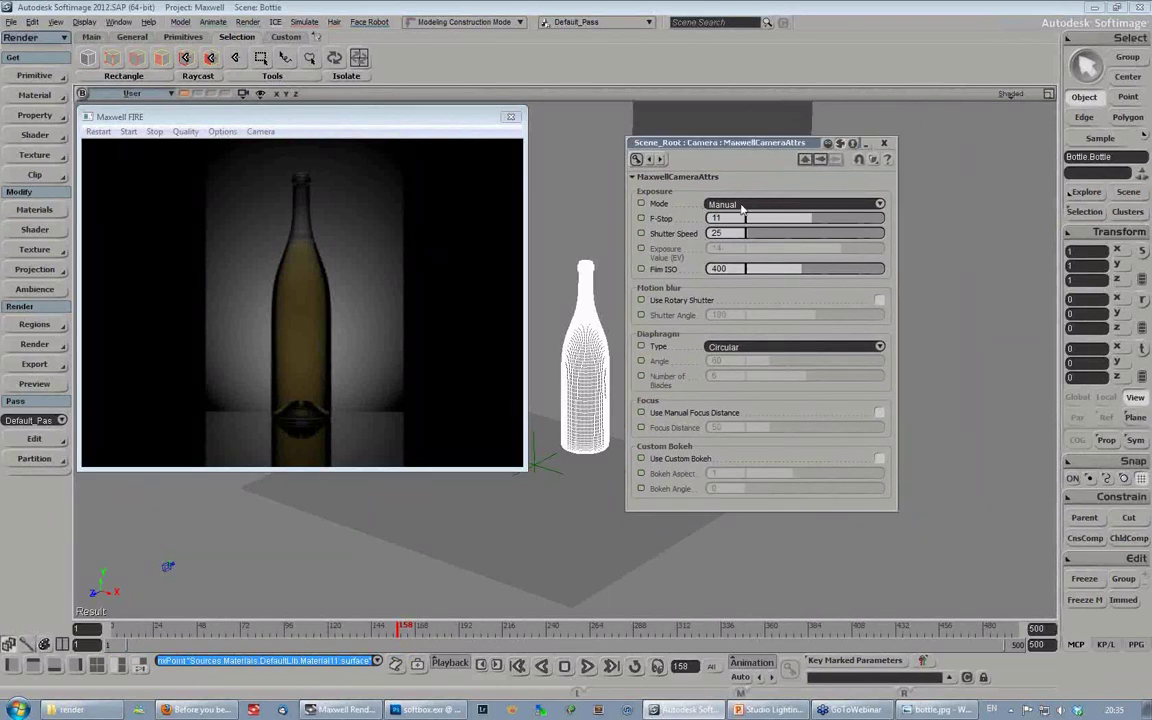
{"action": "left_click", "coordinate": [718, 268]}
{"action": "type", "text": "10"}
{"action": "key", "text": "Return"}
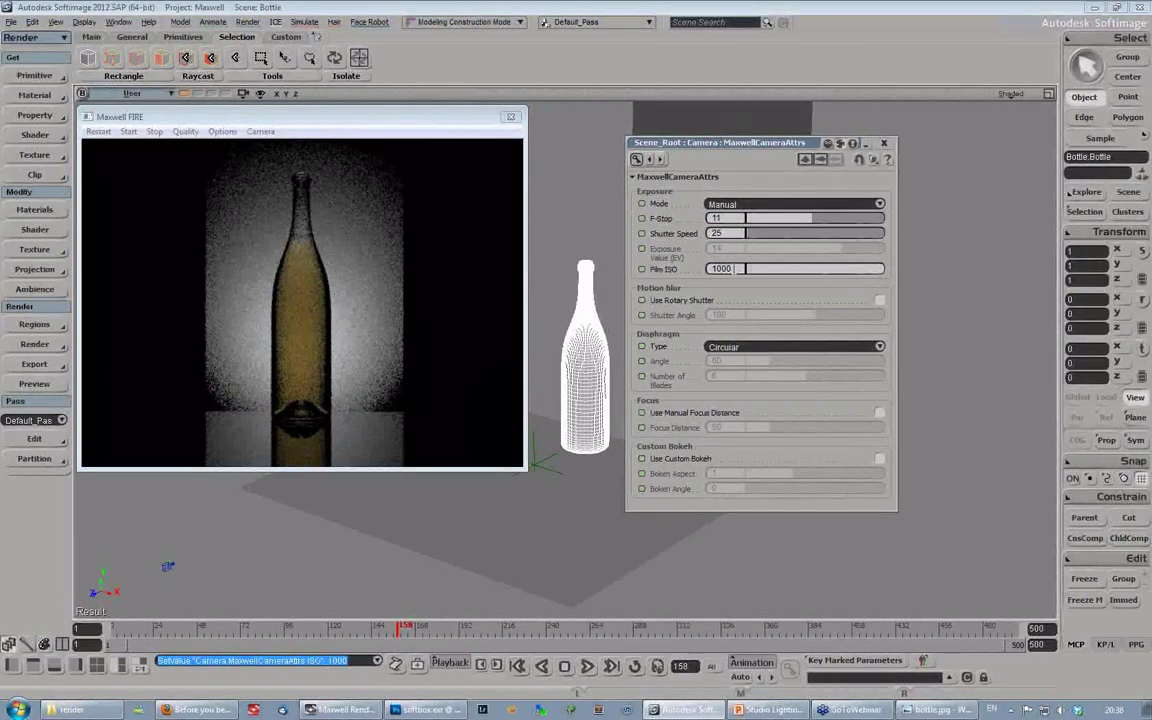
Step: Raise the camera's film ISO to 1500 and close the camera attributes
{"action": "double_click", "coordinate": [735, 268]}
{"action": "type", "text": "15000"}
{"action": "key", "text": "BackSpace"}
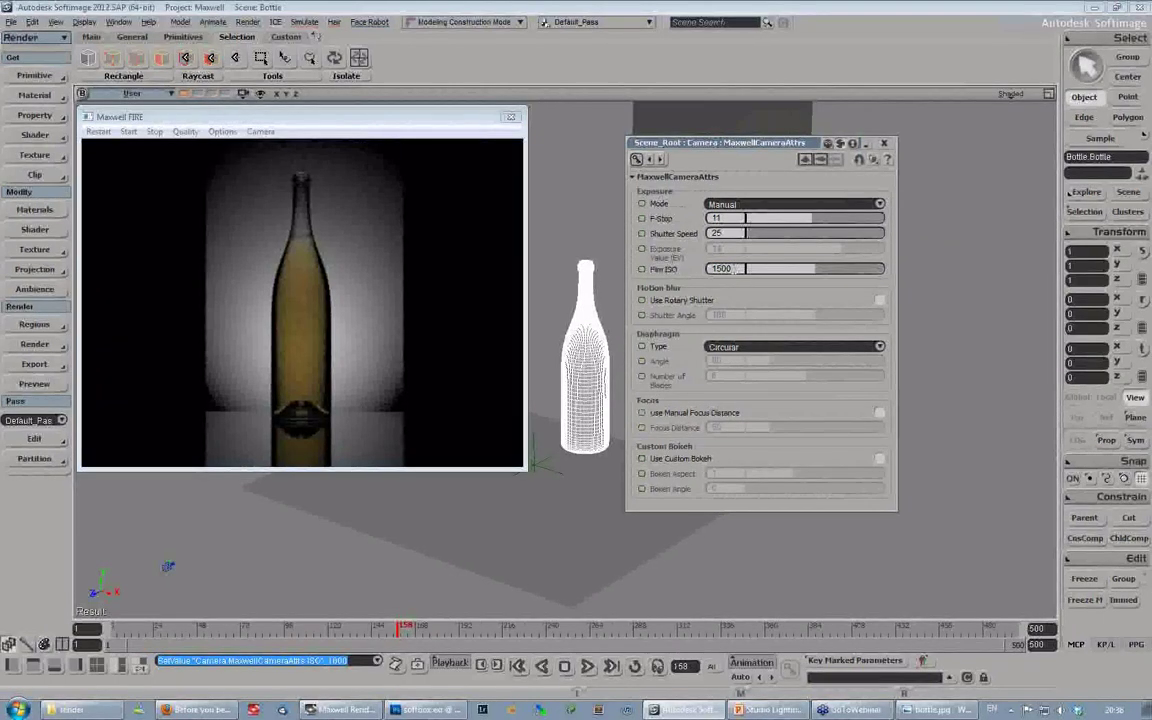
{"action": "key", "text": "Return"}
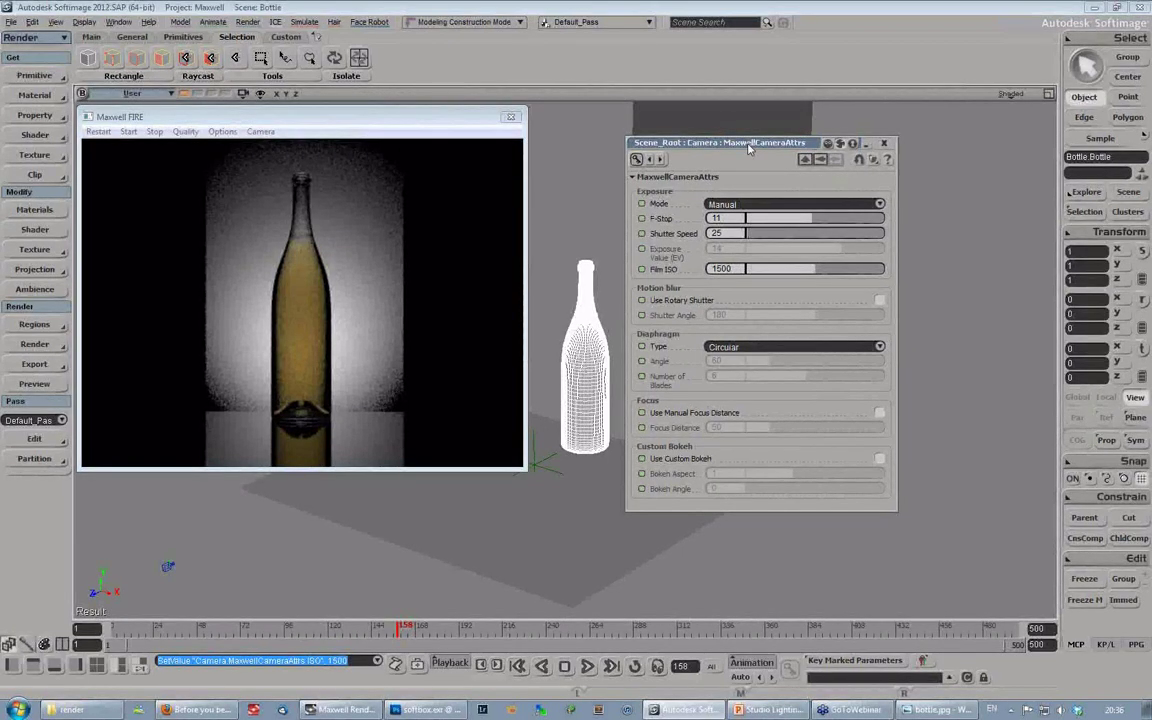
{"action": "left_click_drag", "start_coordinate": [748, 148], "coordinate": [848, 147]}
{"action": "left_click", "coordinate": [979, 145]}
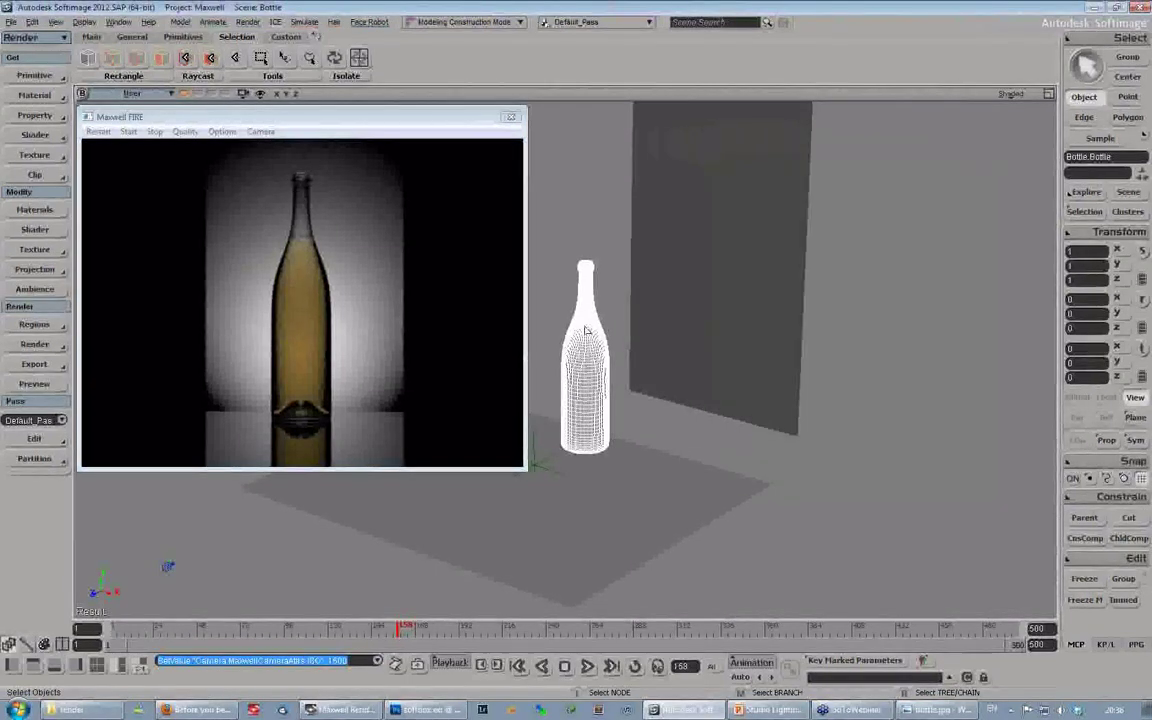
Step: Open the bottle material's BSDF properties and set its transmittance to a blue with H 0.645, S 0.742 and V 0.787
{"action": "left_click", "coordinate": [1084, 214]}
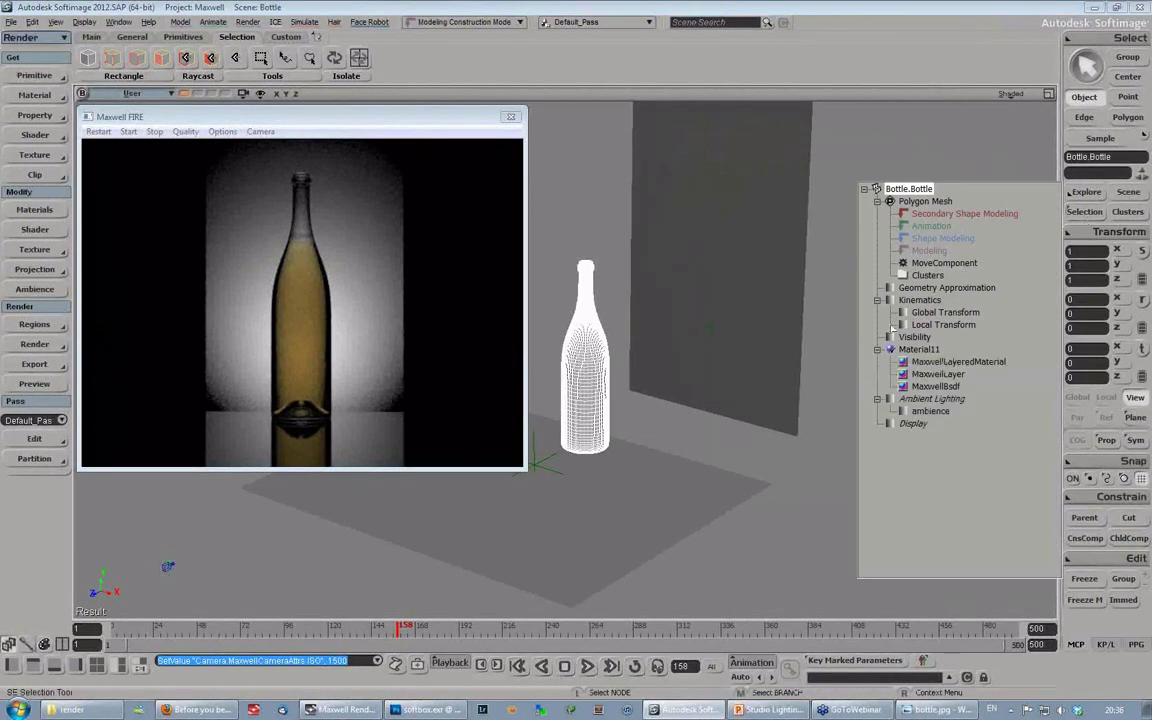
{"action": "left_click", "coordinate": [905, 387]}
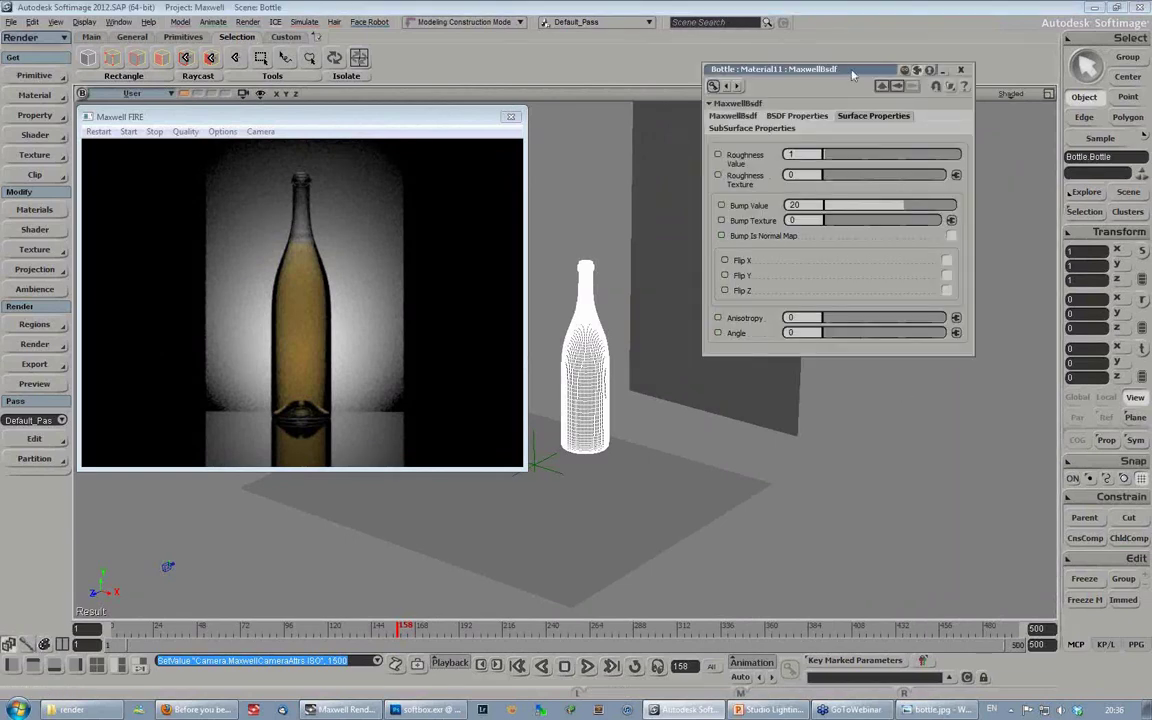
{"action": "left_click", "coordinate": [790, 117]}
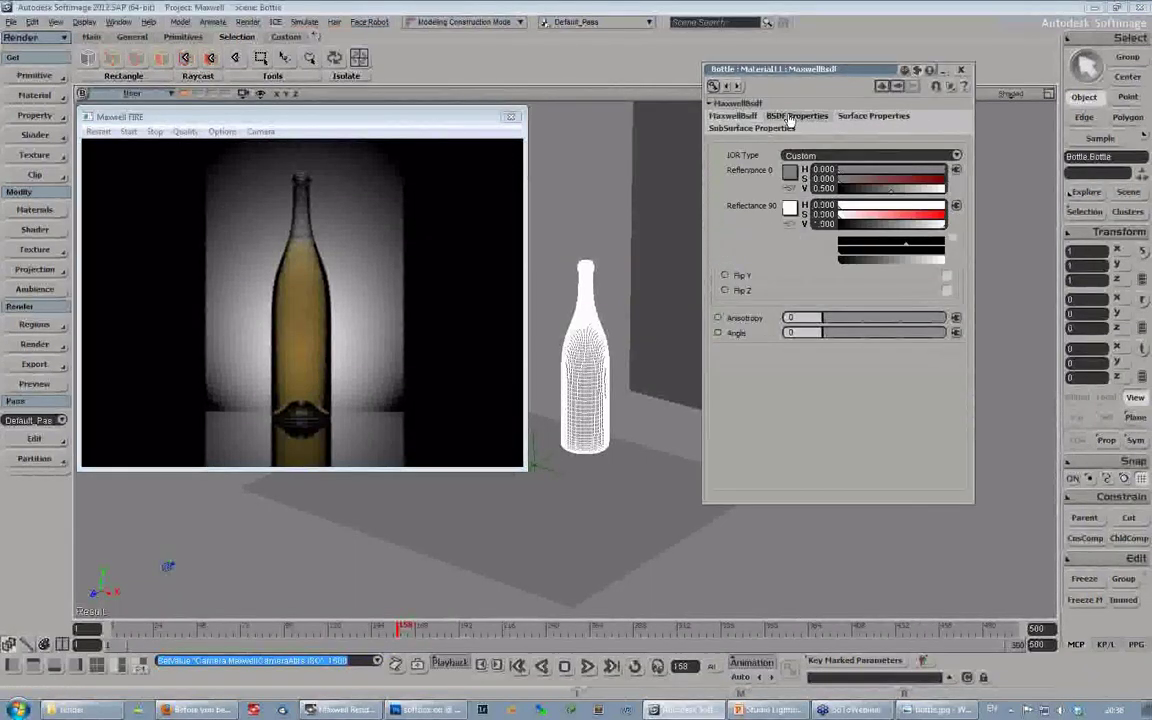
{"action": "left_click", "coordinate": [929, 261]}
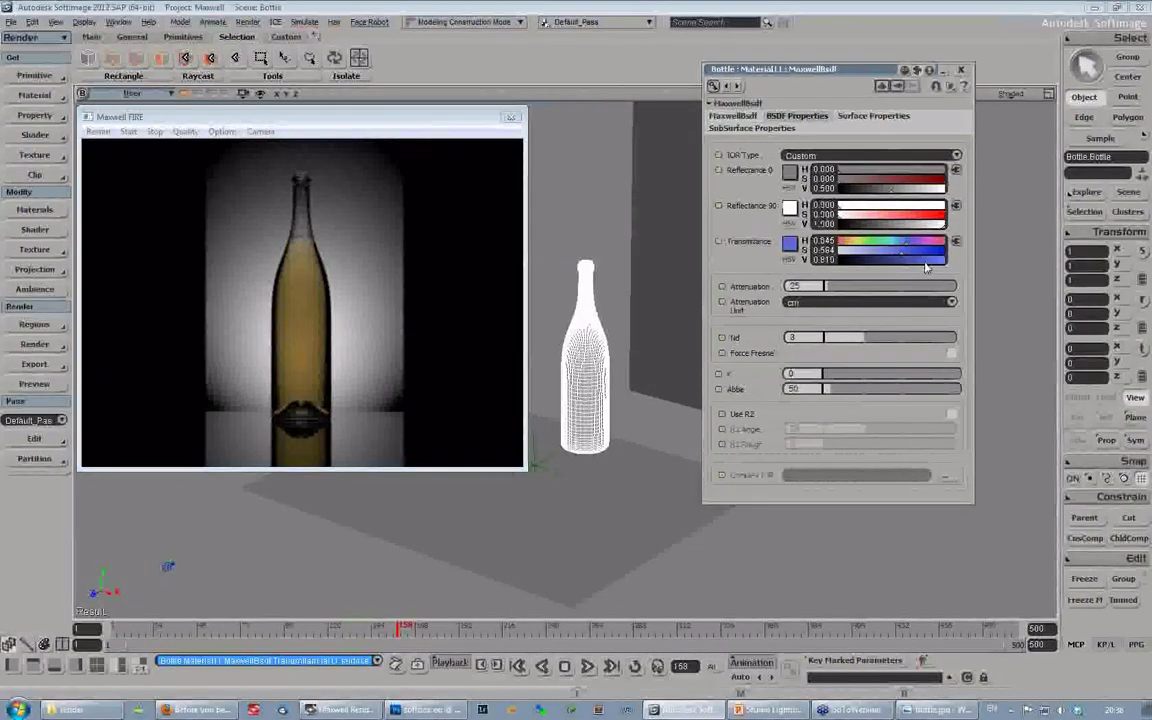
{"action": "left_click", "coordinate": [917, 259]}
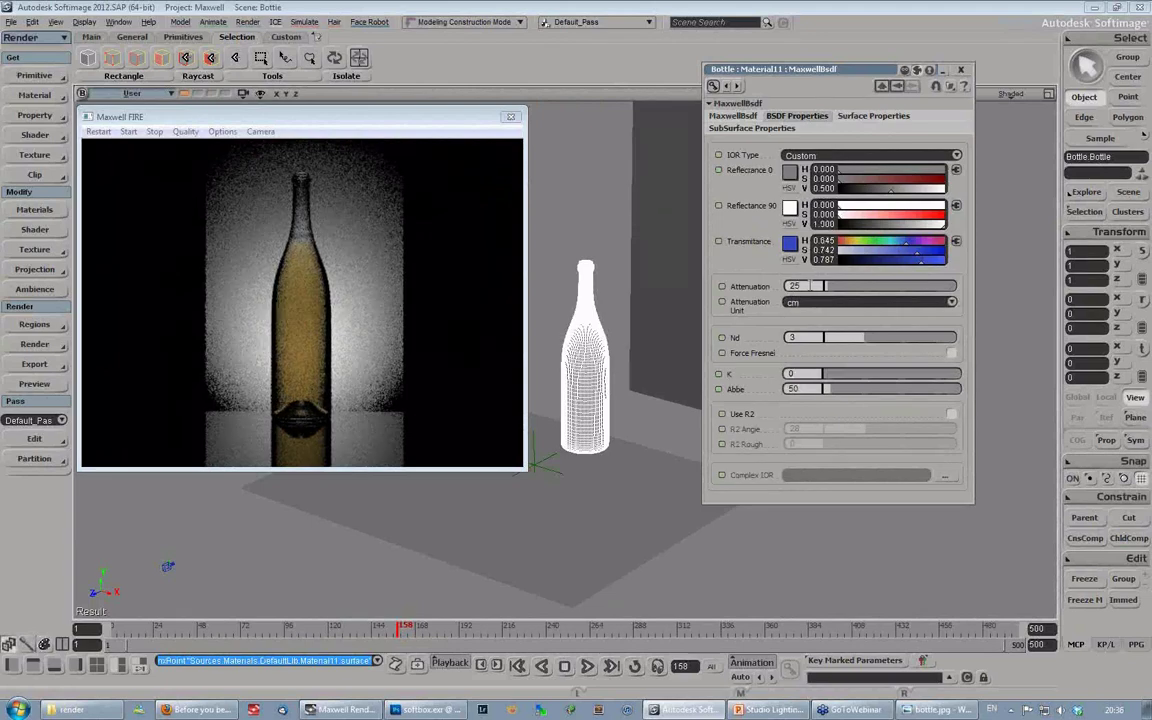
Step: Try attenuation distances of 5 and 1 cm on the bottle material
{"action": "key", "text": "Return"}
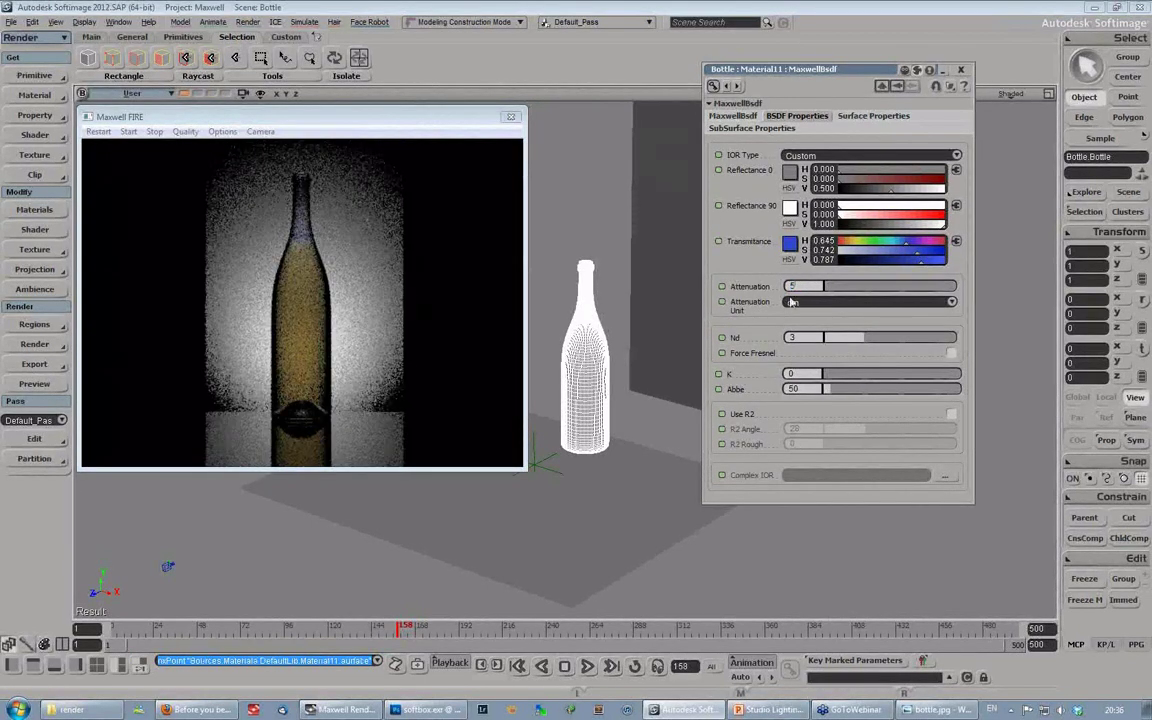
{"action": "type", "text": "1"}
{"action": "key", "text": "Return"}
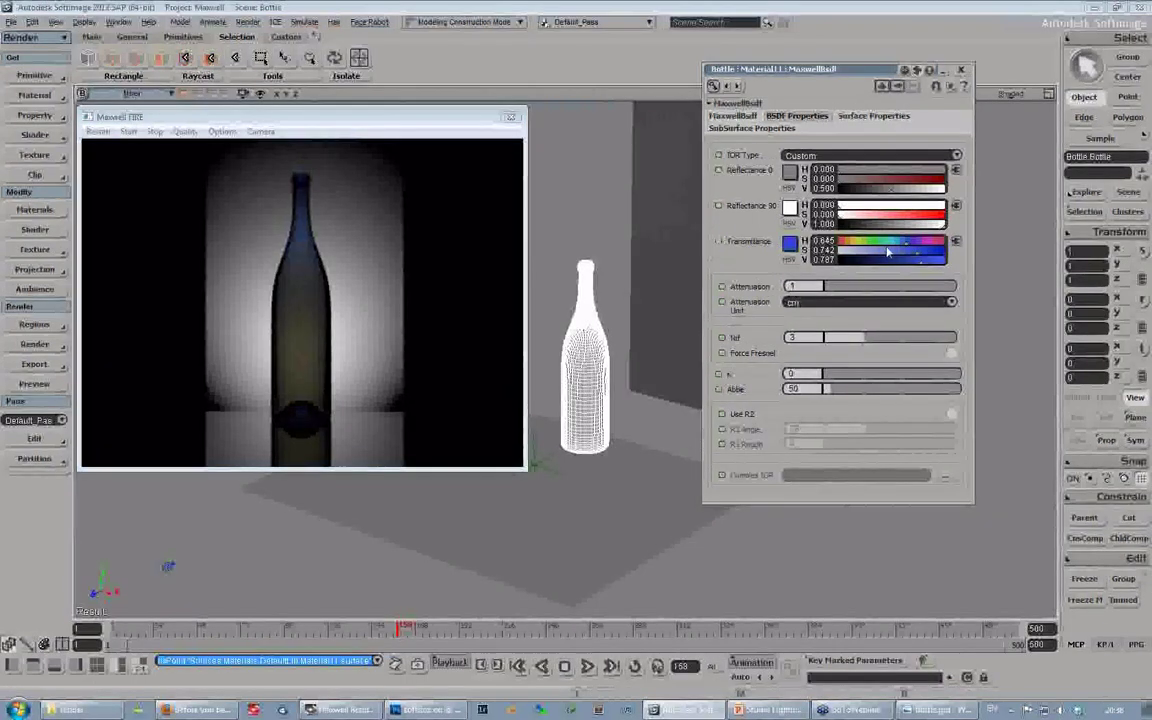
Step: Reduce the bottle material's transmittance saturation to about 0.084 and set its attenuation to 25 cm
{"action": "left_click", "coordinate": [848, 252]}
{"action": "left_click_drag", "start_coordinate": [848, 252], "coordinate": [844, 255]}
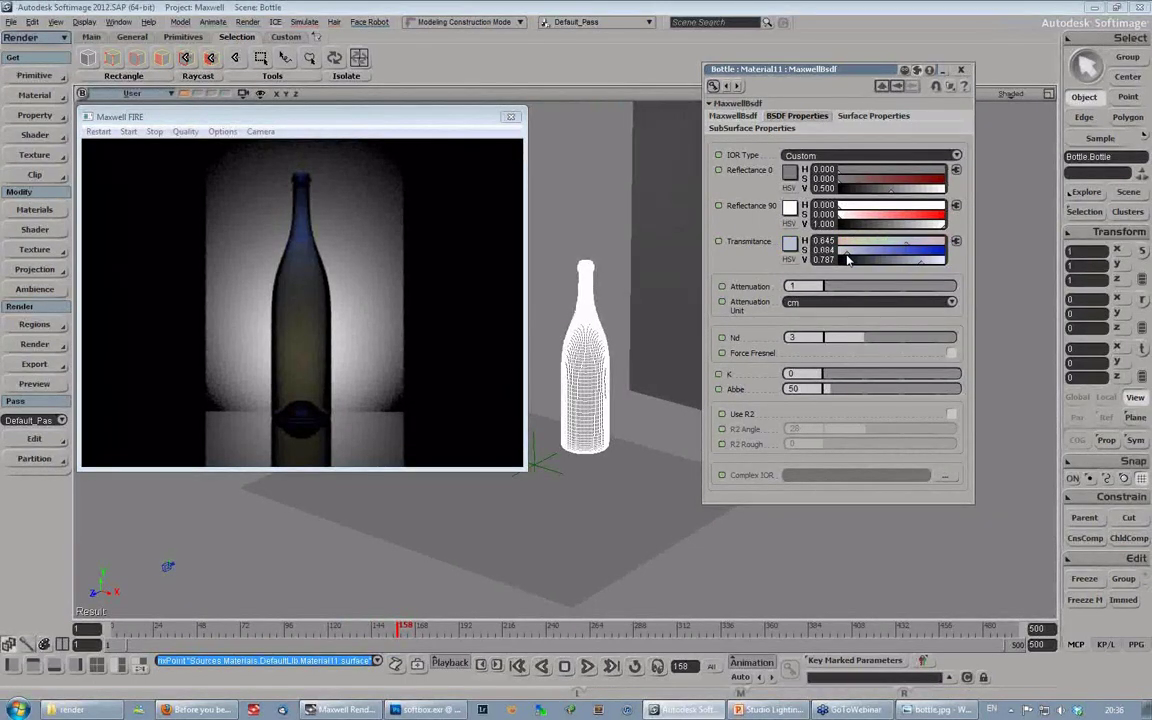
{"action": "double_click", "coordinate": [804, 286]}
{"action": "type", "text": "25"}
{"action": "key", "text": "Return"}
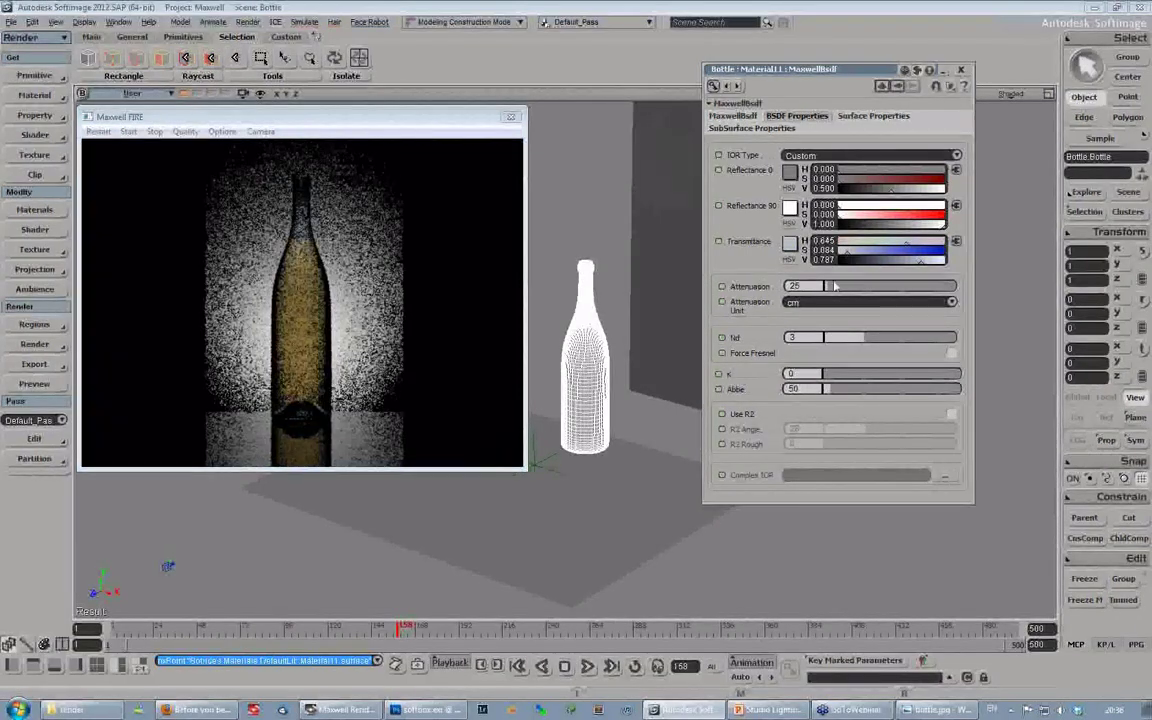
Step: Move the preview and material windows aside and examine the bottle.jpg reference photo for comparison with the render
{"action": "left_click_drag", "start_coordinate": [328, 117], "coordinate": [305, 122]}
{"action": "left_click_drag", "start_coordinate": [806, 74], "coordinate": [860, 104]}
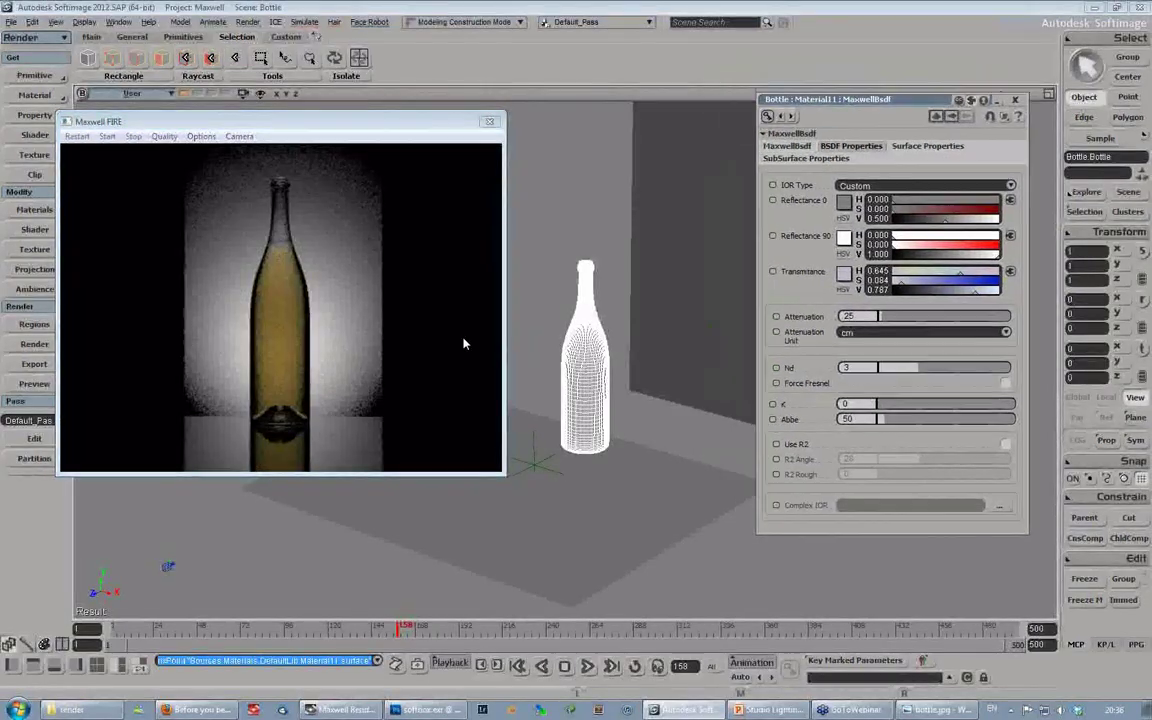
{"action": "left_click", "coordinate": [940, 710]}
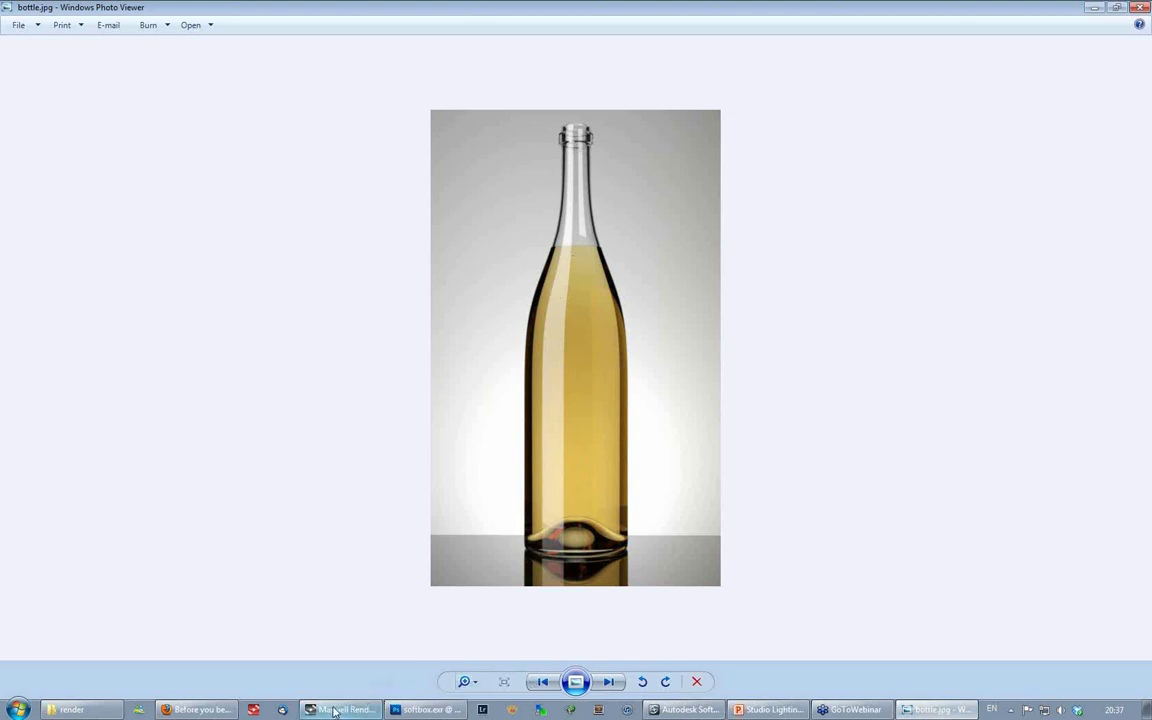
Step: Back in Softimage, create a polygon mesh grid, stretch it to about 8.16 in Z, stand it upright and set its U and V subdivisions to 1
{"action": "left_click", "coordinate": [668, 711]}
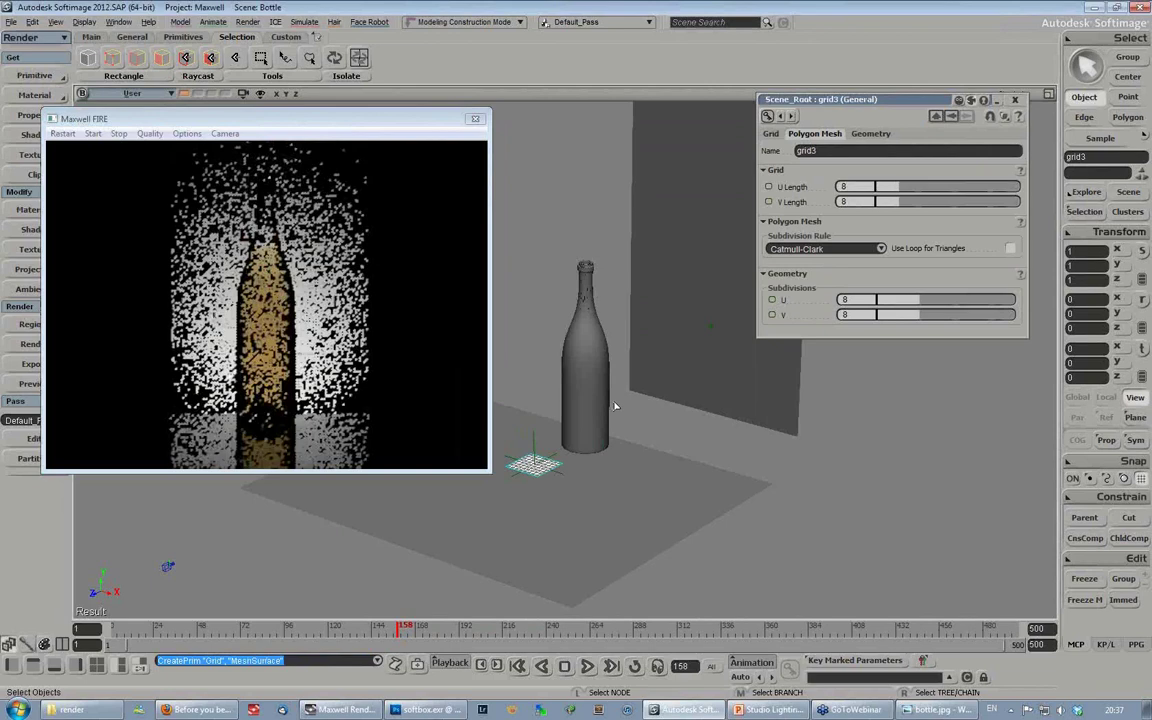
{"action": "key", "text": "x"}
{"action": "left_click_drag", "start_coordinate": [483, 491], "coordinate": [231, 609]}
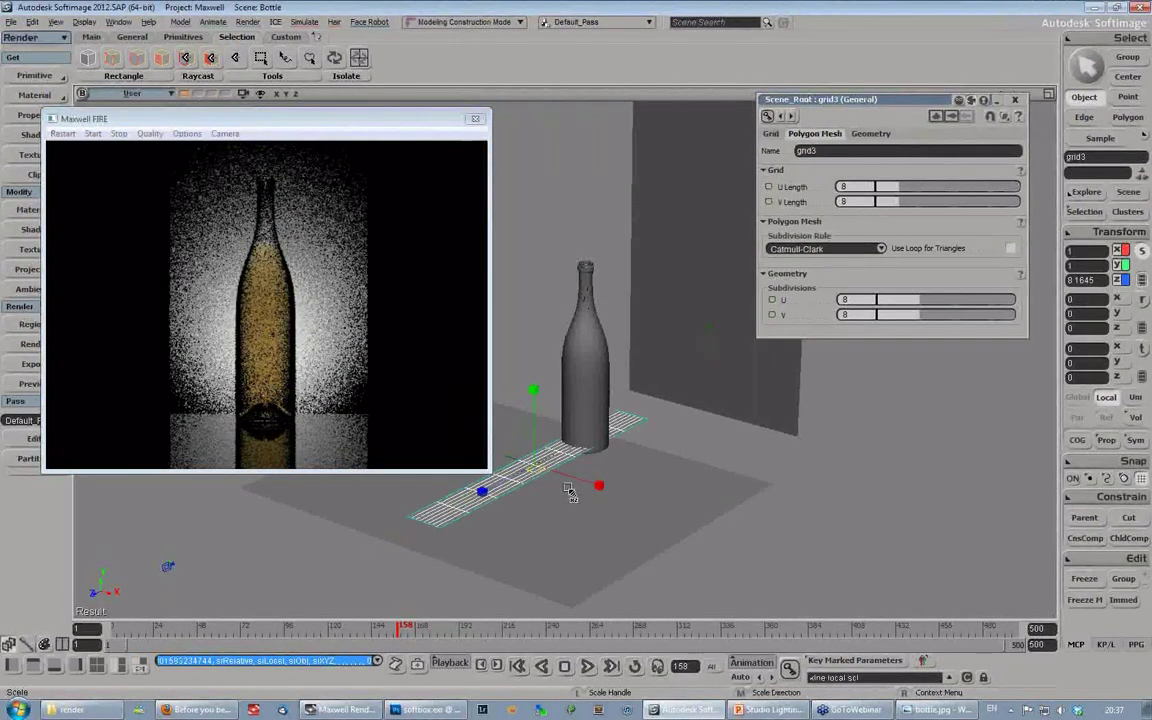
{"action": "key", "text": "c"}
{"action": "left_click_drag", "start_coordinate": [570, 483], "coordinate": [715, 290]}
{"action": "left_click_drag", "start_coordinate": [900, 299], "coordinate": [842, 314]}
{"action": "mouse_move", "coordinate": [167, 120]}
{"action": "left_mouse_down"}
{"action": "mouse_move", "coordinate": [184, 123]}
{"action": "mouse_move", "coordinate": [178, 140]}
{"action": "left_mouse_up"}
Step: Assign a Maxwell Layered Material to the upright grid and add an emitter to its layer
{"action": "left_click", "coordinate": [34, 95]}
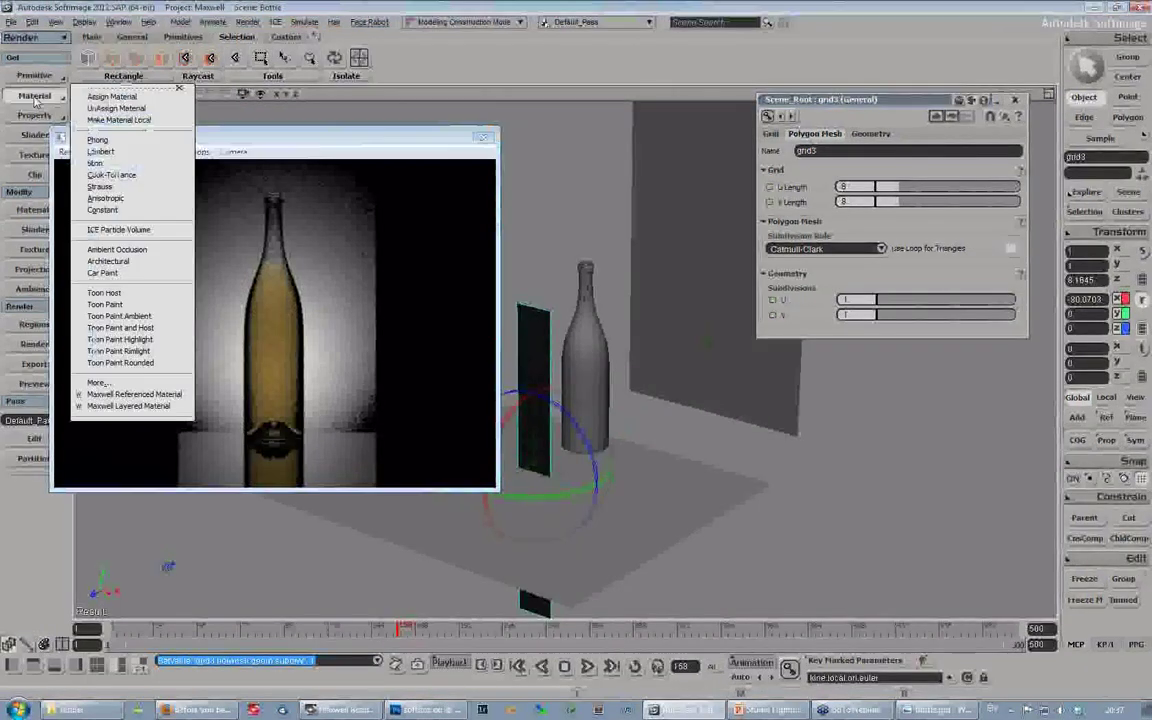
{"action": "left_click", "coordinate": [133, 396]}
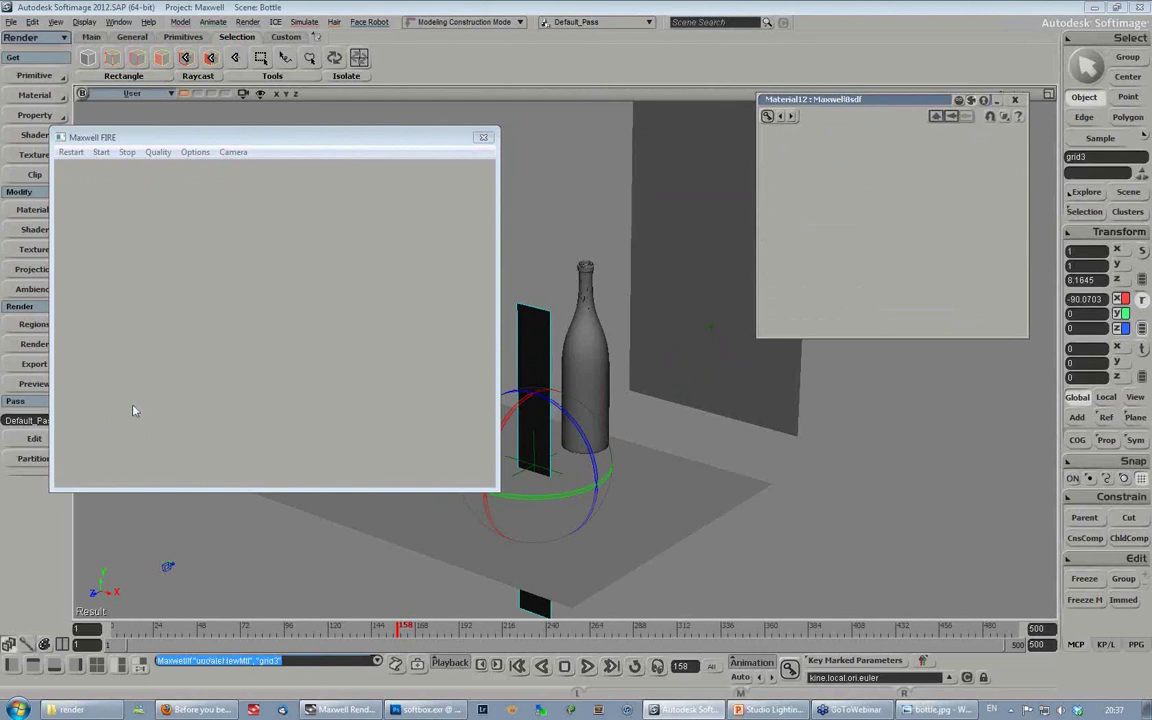
{"action": "key", "text": "x"}
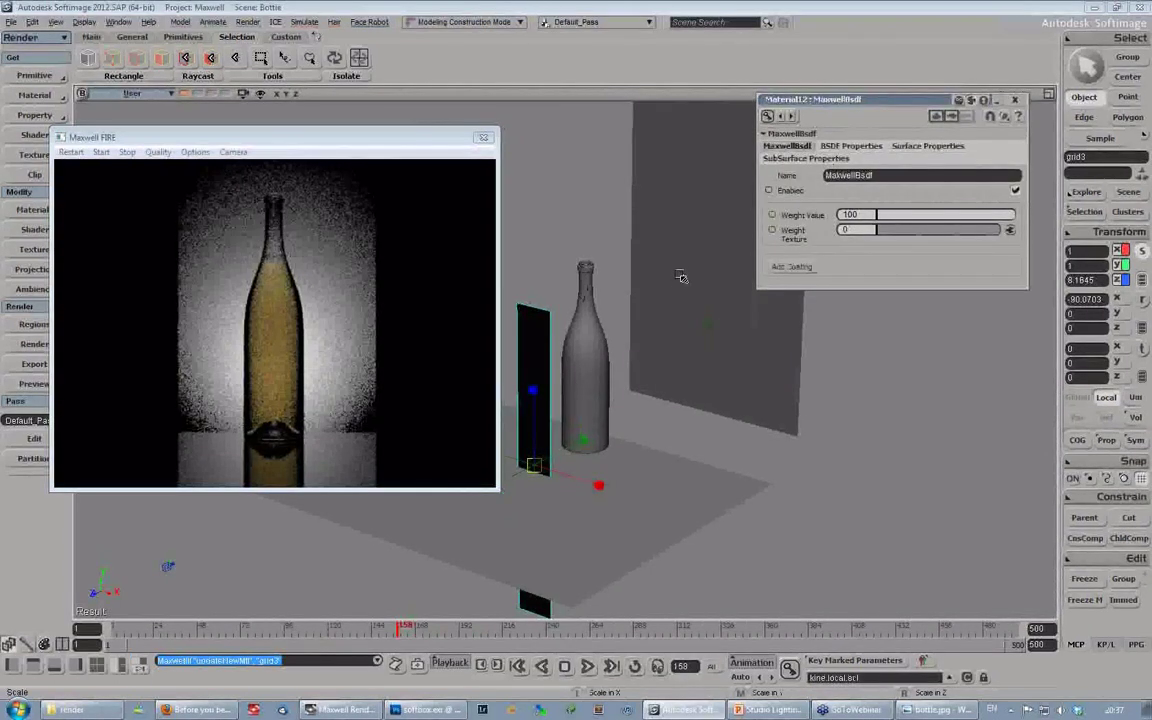
{"action": "key", "text": "7"}
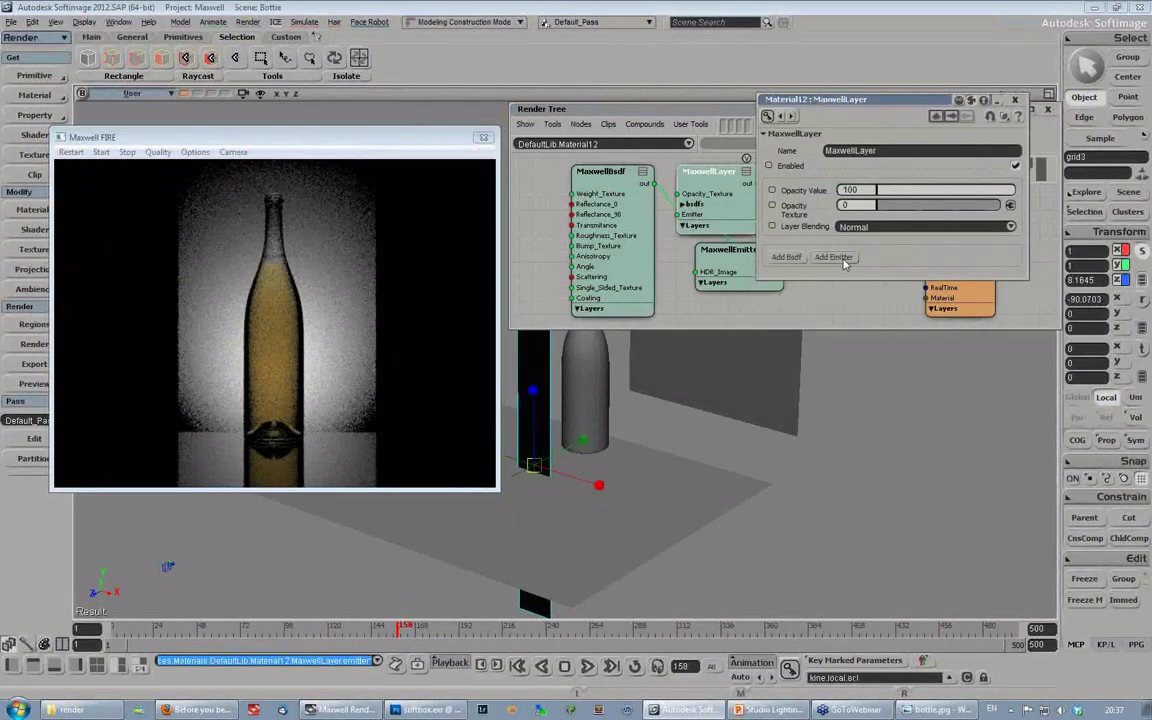
{"action": "left_click", "coordinate": [833, 257]}
Step: Set the emitter's luminance type to Intensity with a luminance of 2000 lumen, and close its properties
{"action": "left_click", "coordinate": [862, 318]}
{"action": "left_click", "coordinate": [862, 330]}
{"action": "double_click", "coordinate": [858, 398]}
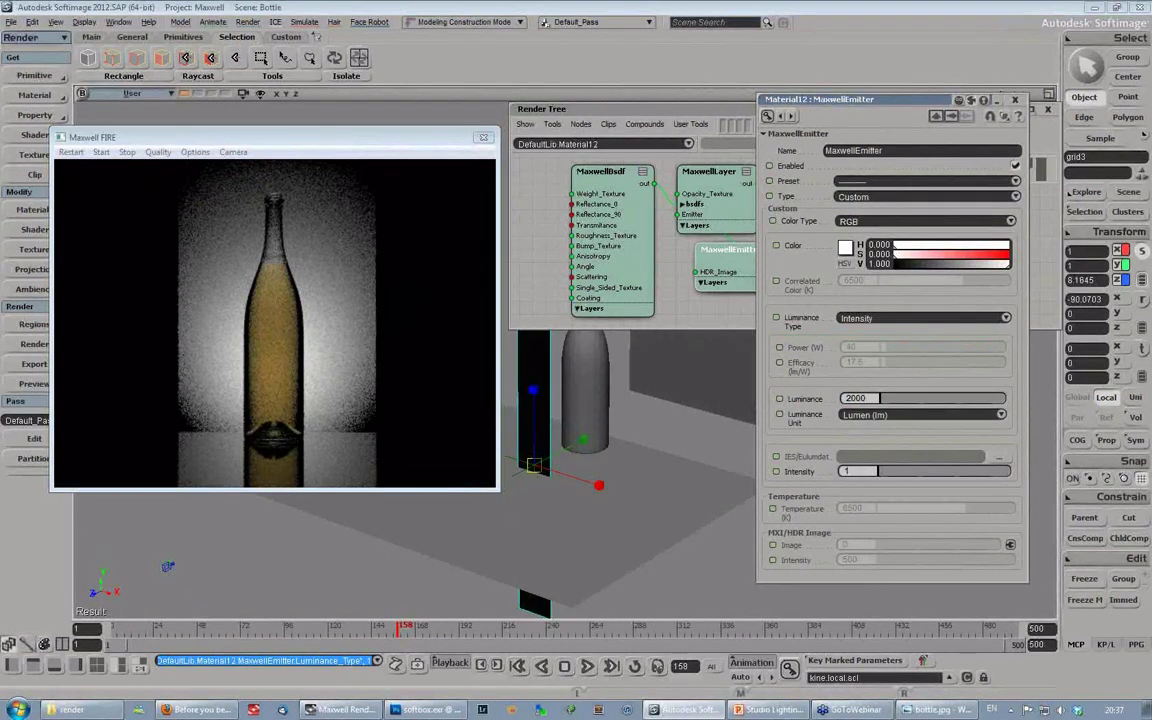
{"action": "key", "text": "Return"}
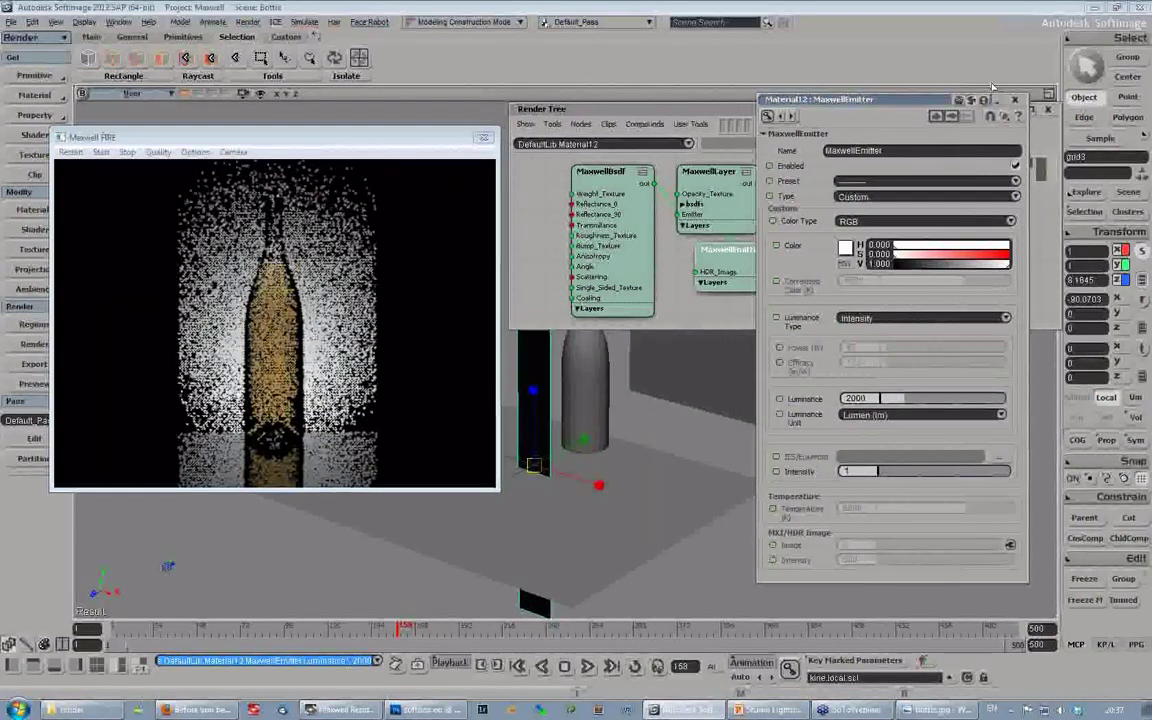
{"action": "left_click", "coordinate": [1014, 99]}
Step: Restart the Maxwell FIRE preview and move the emitter strip in front of the bottle to about X -6.94, Y 14.48, Z 17.66
{"action": "left_click", "coordinate": [71, 152]}
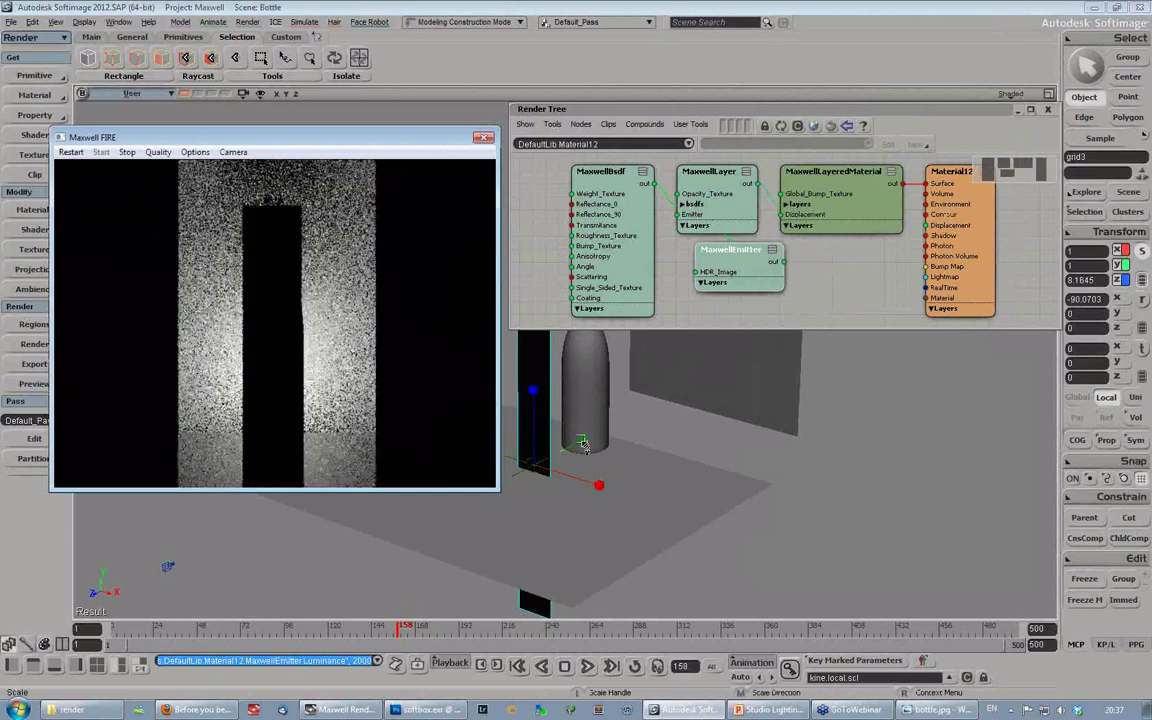
{"action": "left_click_drag", "start_coordinate": [586, 449], "coordinate": [523, 474]}
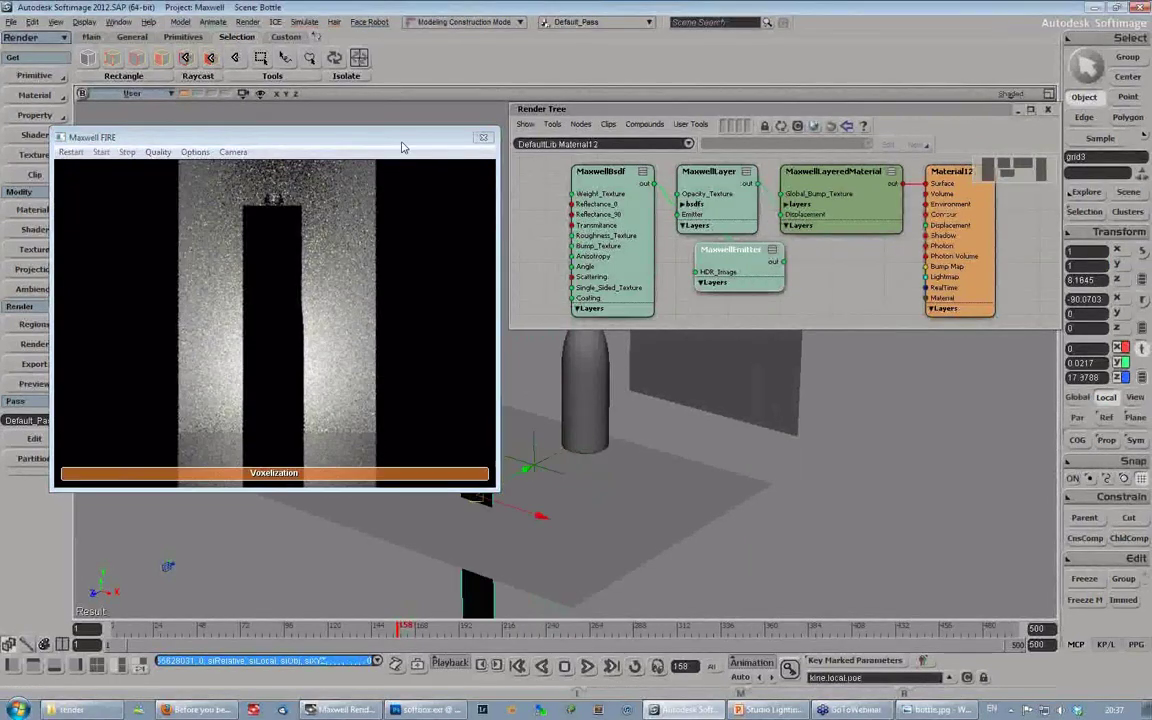
{"action": "left_click_drag", "start_coordinate": [335, 147], "coordinate": [852, 176]}
{"action": "left_click_drag", "start_coordinate": [483, 430], "coordinate": [449, 335]}
{"action": "left_click_drag", "start_coordinate": [493, 435], "coordinate": [507, 434]}
{"action": "left_click_drag", "start_coordinate": [816, 174], "coordinate": [248, 74]}
{"action": "left_click_drag", "start_coordinate": [447, 198], "coordinate": [366, 202]}
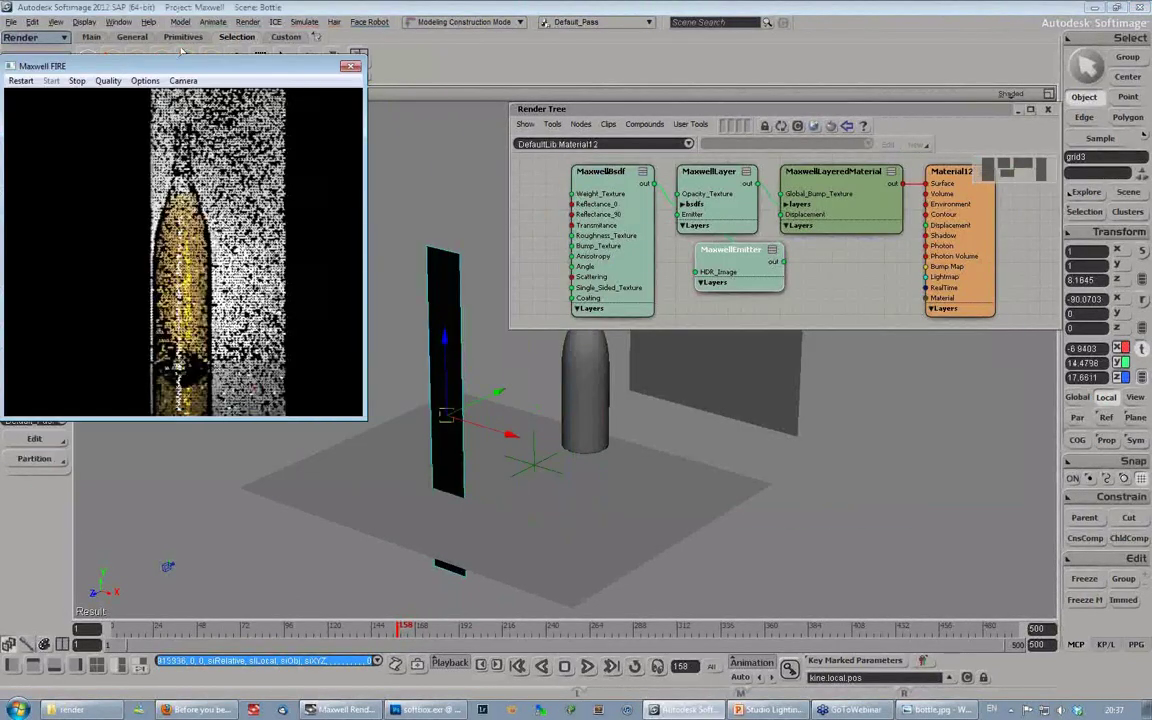
Step: Slide the emitter strip sideways to about X -0.77, in front of the bottle
{"action": "left_click_drag", "start_coordinate": [148, 70], "coordinate": [160, 61]}
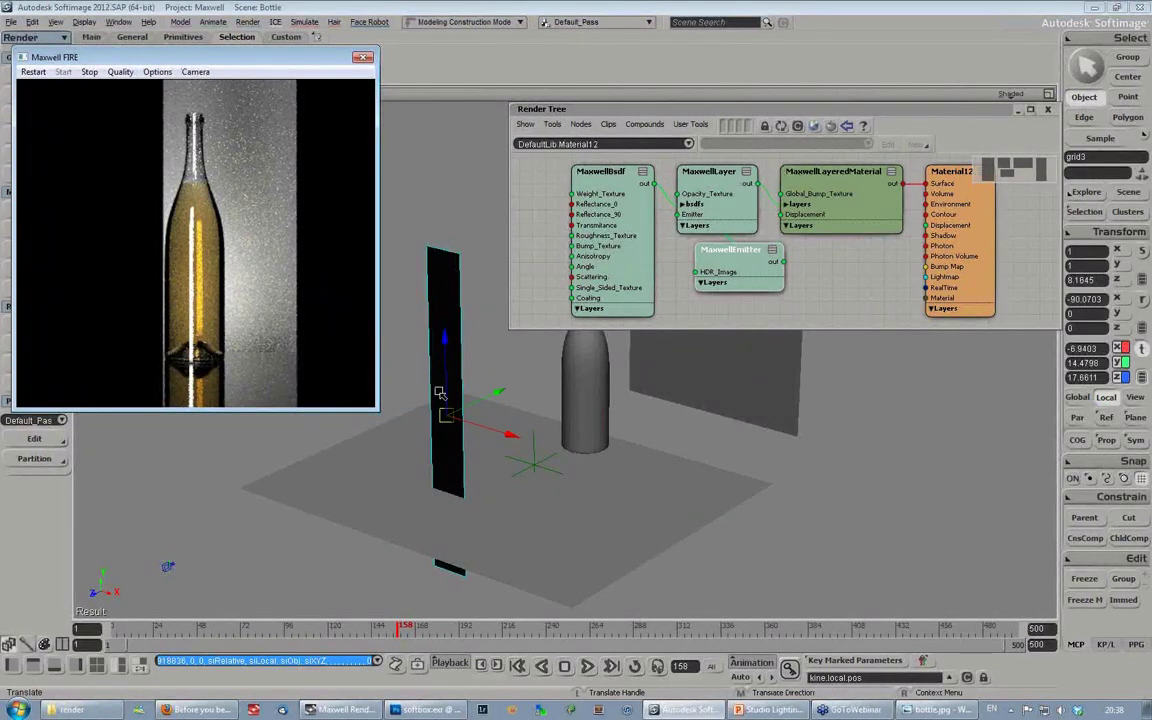
{"action": "left_click_drag", "start_coordinate": [483, 430], "coordinate": [508, 432]}
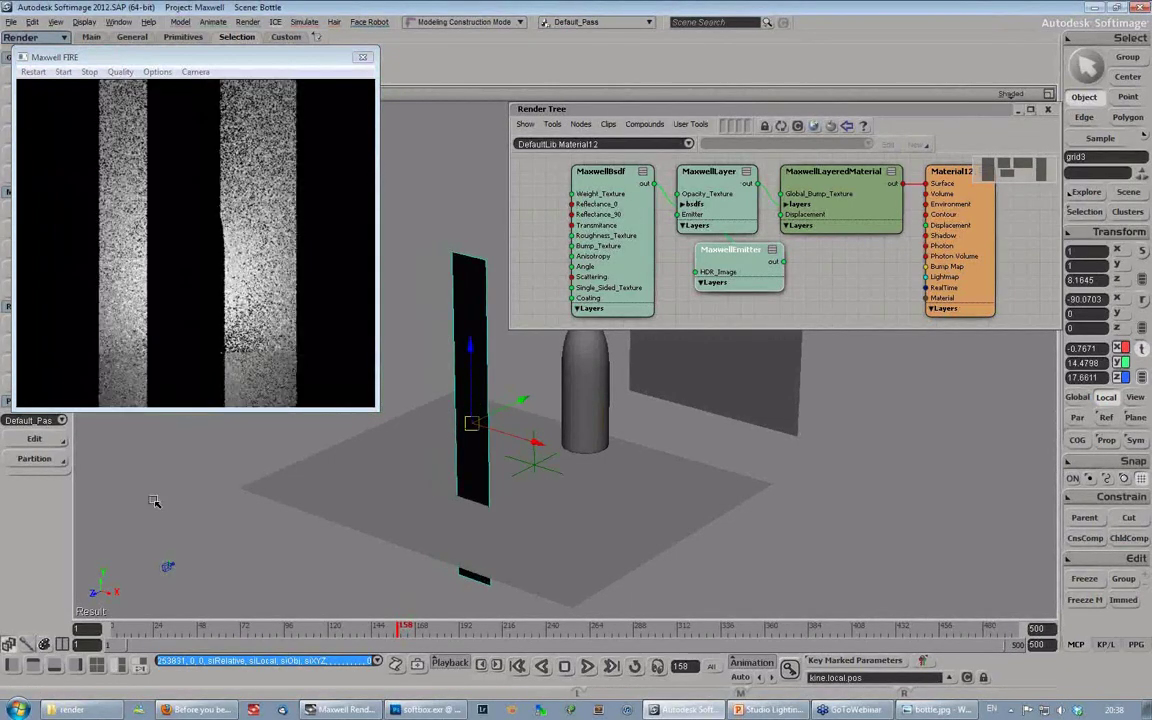
{"action": "key", "text": "space"}
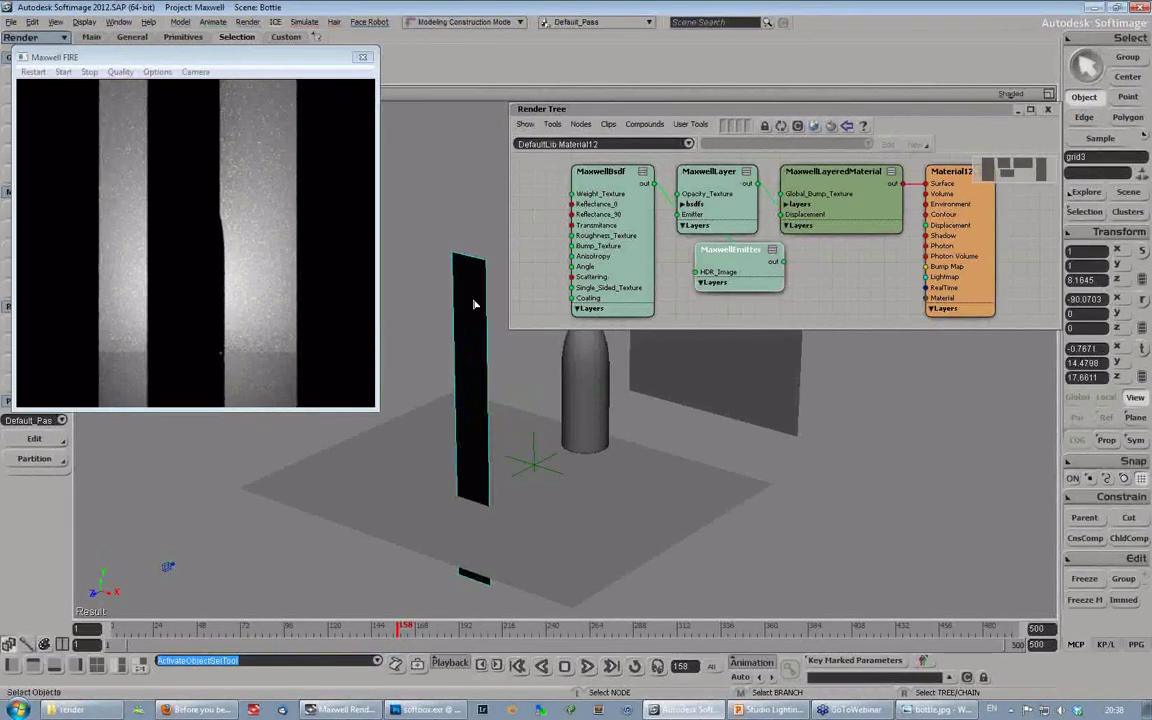
Step: Add Maxwell Mesh Attributes to the emitter strip, enable Hide to Camera, and restart the preview
{"action": "left_click", "coordinate": [474, 304]}
{"action": "left_click_drag", "start_coordinate": [196, 57], "coordinate": [268, 77]}
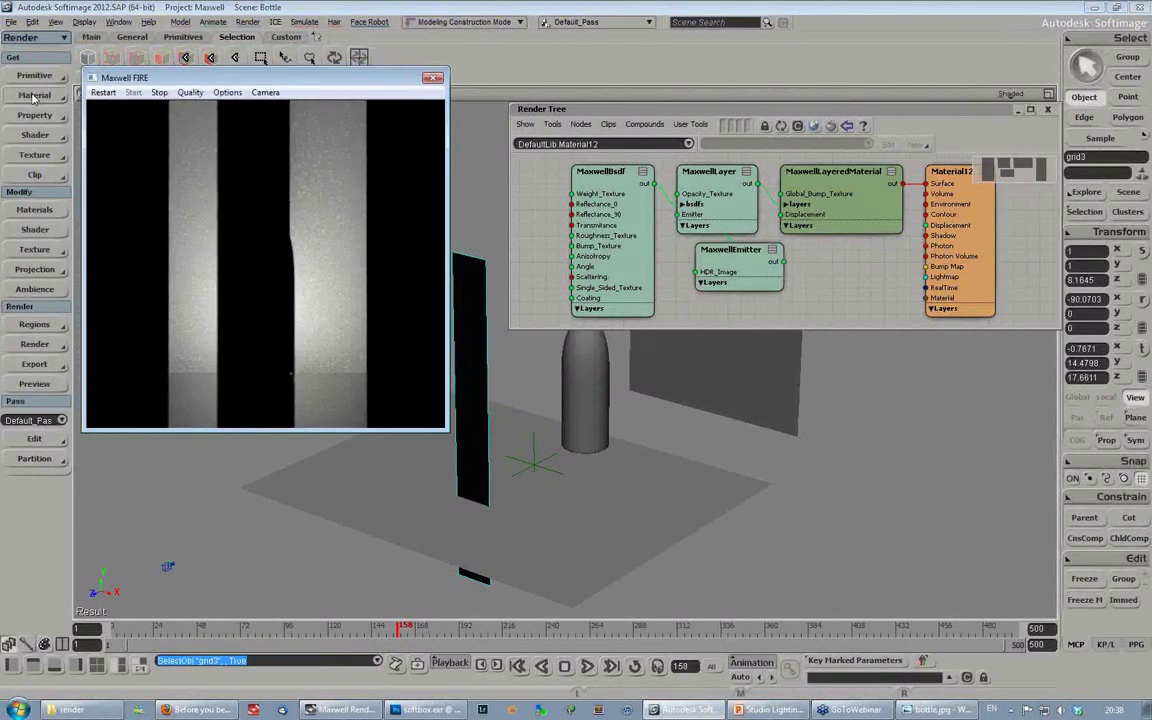
{"action": "left_click", "coordinate": [33, 97]}
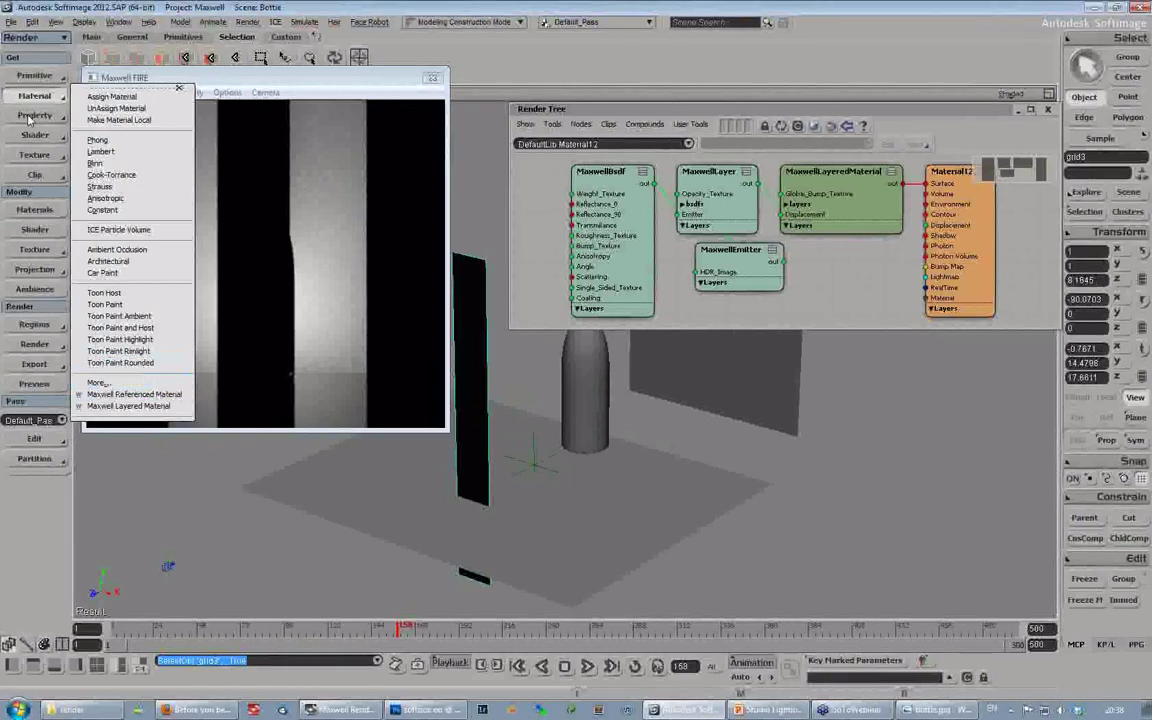
{"action": "left_click", "coordinate": [34, 115]}
{"action": "left_click", "coordinate": [34, 115]}
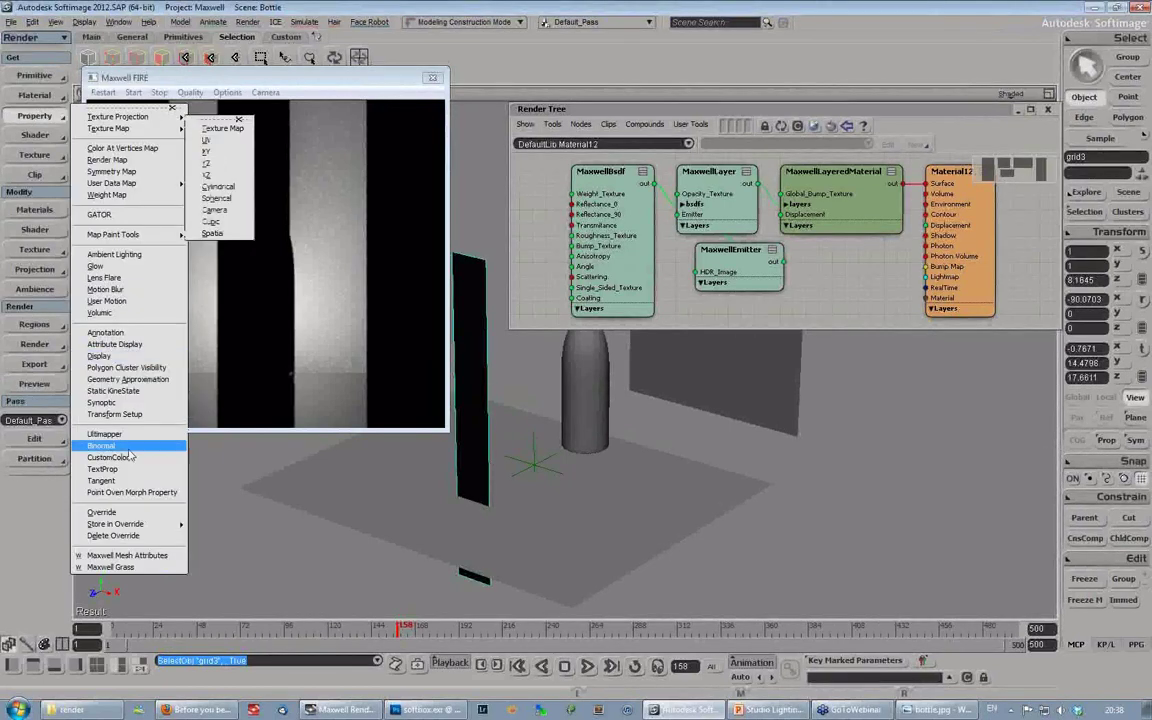
{"action": "left_click", "coordinate": [127, 555]}
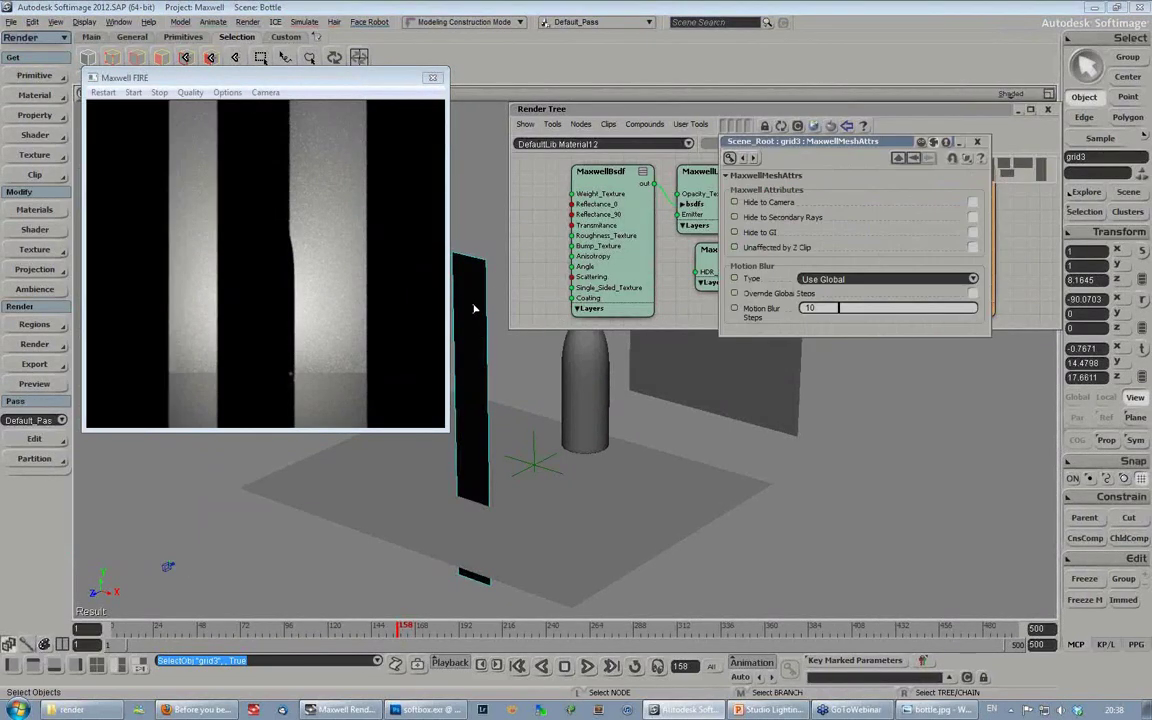
{"action": "left_click", "coordinate": [973, 202]}
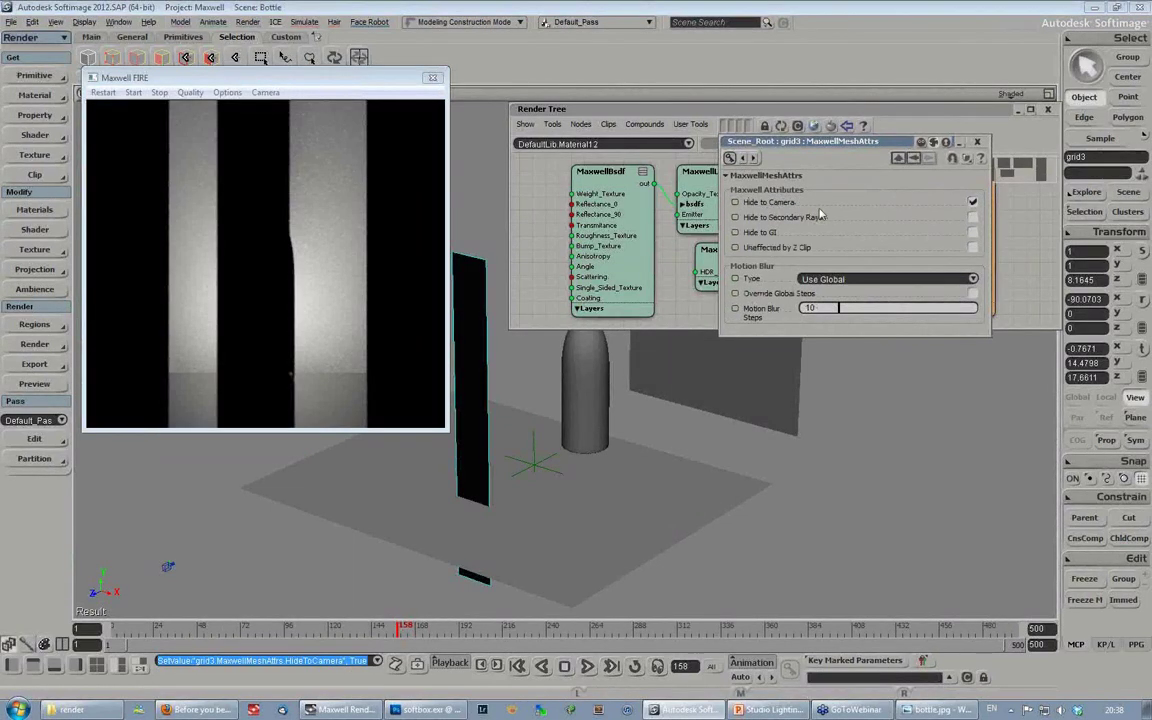
{"action": "left_click", "coordinate": [103, 92]}
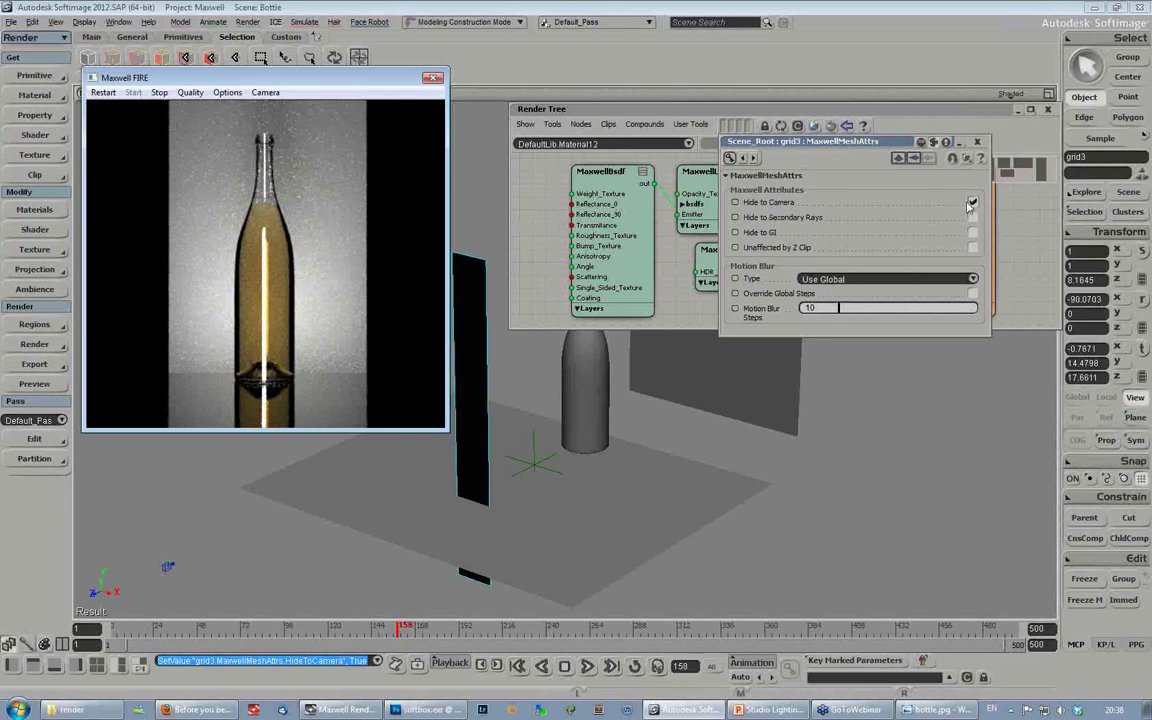
Step: Raise the emitter strip to about Y 27.67 and close the Render Tree
{"action": "left_click", "coordinate": [473, 391]}
{"action": "key", "text": "v"}
{"action": "left_click_drag", "start_coordinate": [471, 349], "coordinate": [470, 275]}
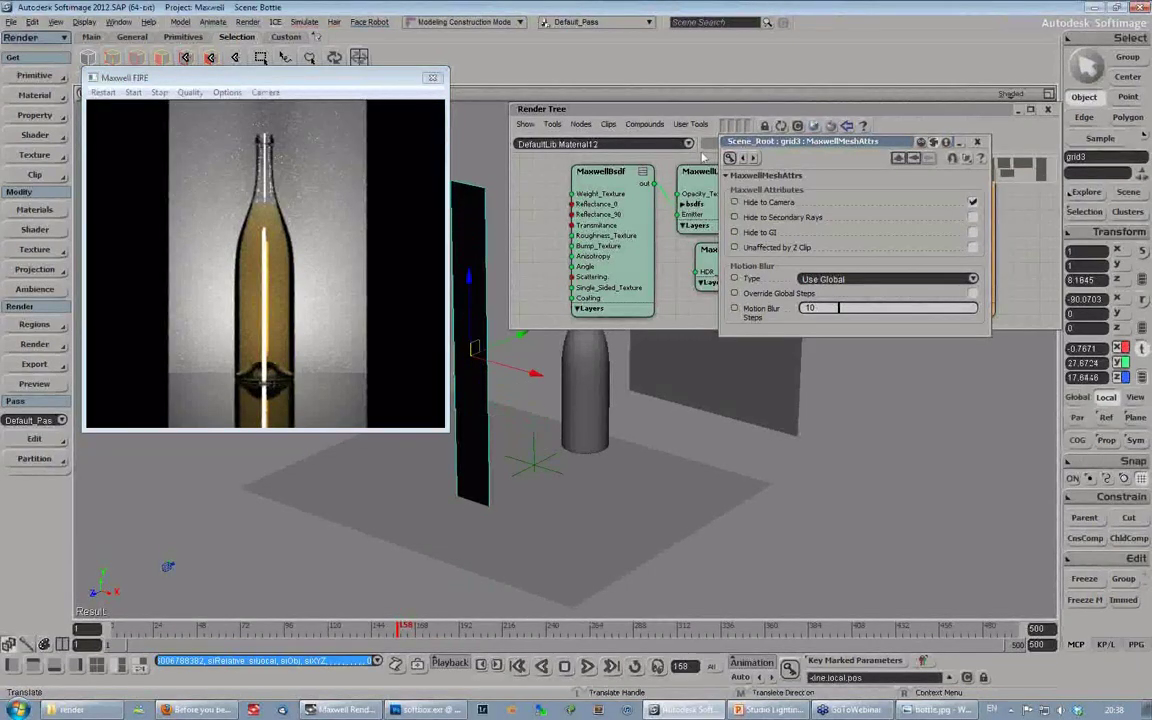
{"action": "left_click", "coordinate": [1049, 113]}
{"action": "left_click", "coordinate": [1048, 110]}
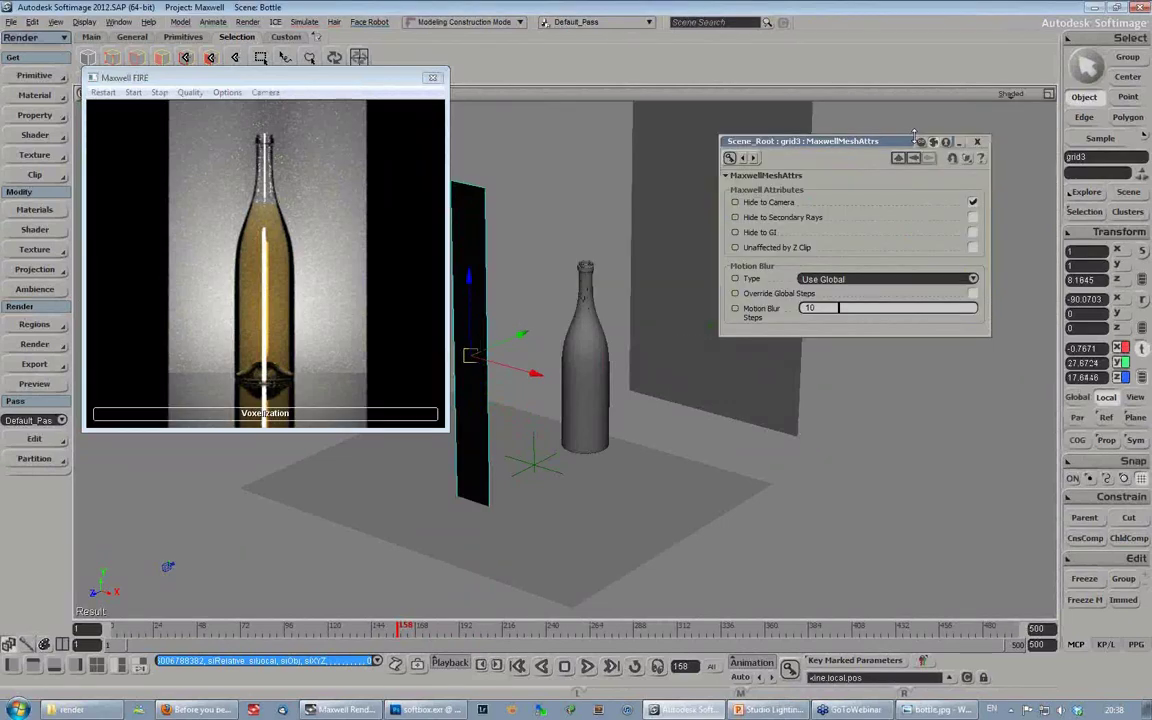
Step: Move the floating windows aside and slide the emitter strip sideways to about X -5.93
{"action": "left_click_drag", "start_coordinate": [829, 145], "coordinate": [887, 121]}
{"action": "left_click_drag", "start_coordinate": [200, 77], "coordinate": [148, 68]}
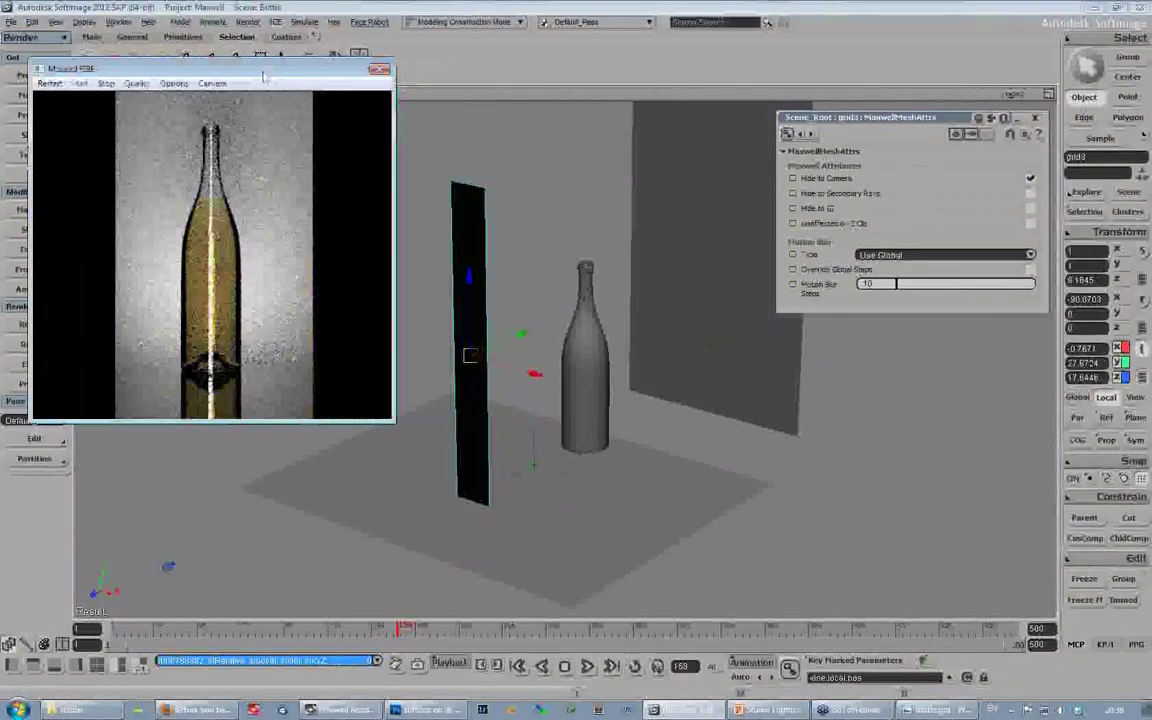
{"action": "left_click_drag", "start_coordinate": [533, 376], "coordinate": [511, 371]}
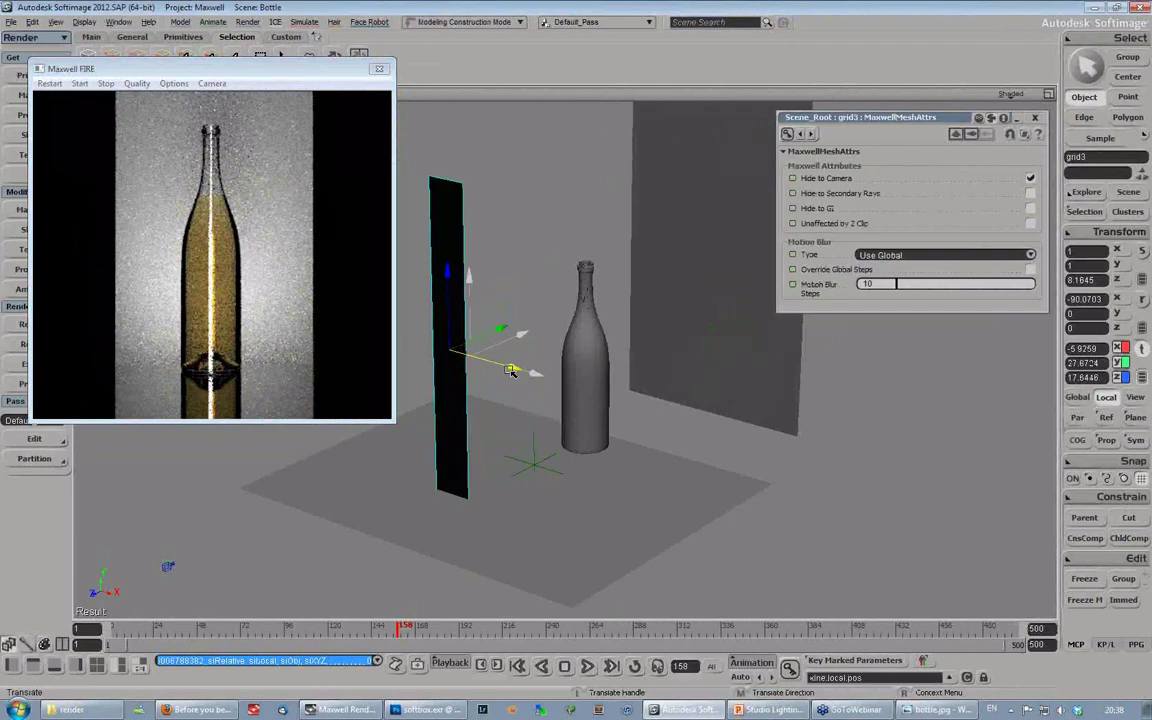
Step: Shorten the emitter strip to a Z scale of about 6.53 and rotate it around Y to about -15.4 degrees
{"action": "key", "text": "x"}
{"action": "left_click_drag", "start_coordinate": [448, 275], "coordinate": [449, 307]}
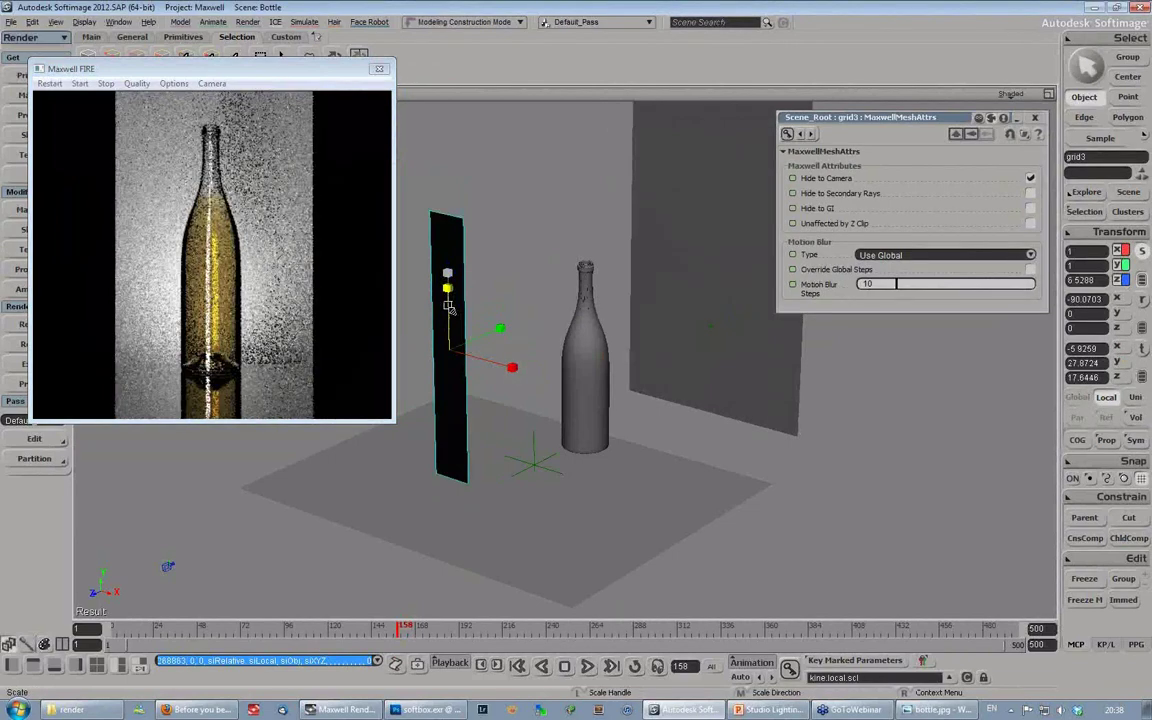
{"action": "key", "text": "c"}
{"action": "left_click_drag", "start_coordinate": [504, 363], "coordinate": [491, 378]}
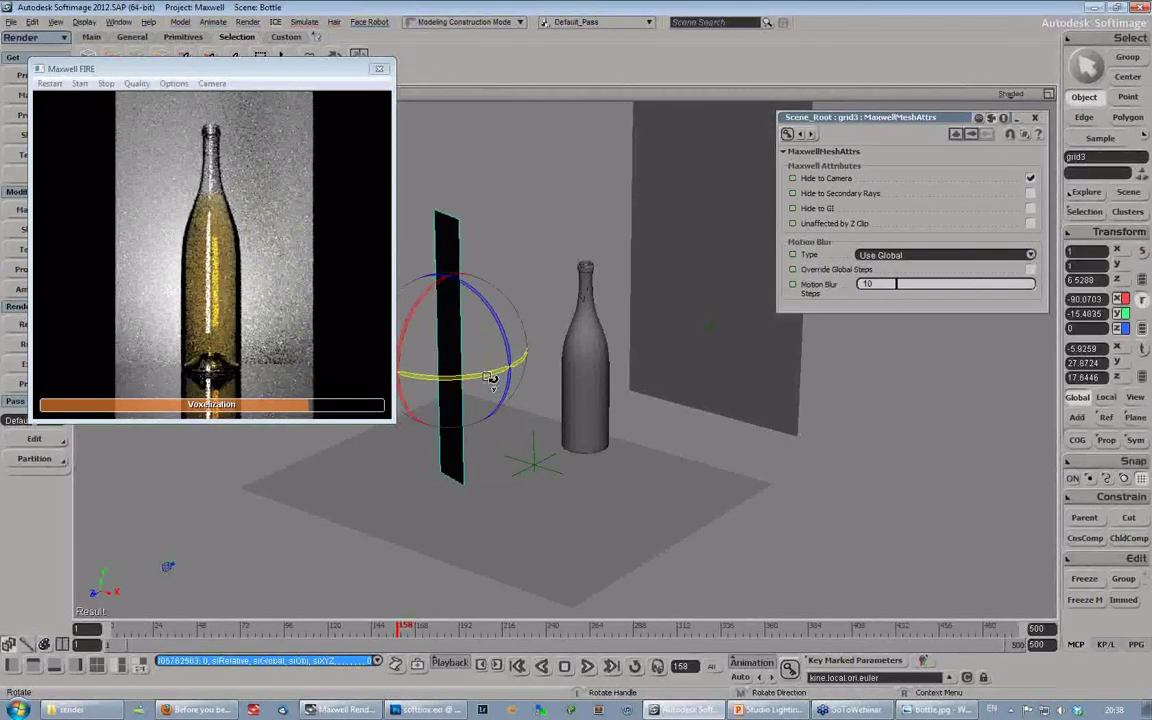
Step: Move the emitter strip to about X -8.16, Y 30.06, Z 11.52 and lengthen it to a Z scale of about 7.5
{"action": "key", "text": "v"}
{"action": "left_click_drag", "start_coordinate": [484, 368], "coordinate": [527, 328]}
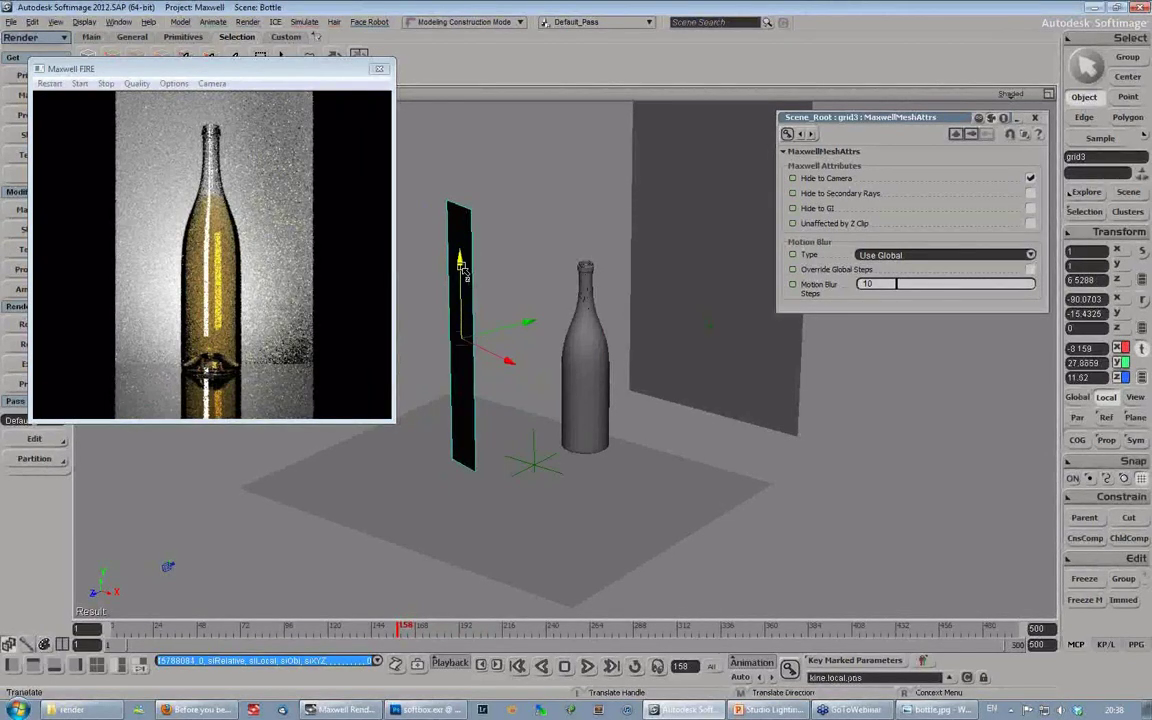
{"action": "mouse_move", "coordinate": [461, 267]}
{"action": "left_mouse_down"}
{"action": "mouse_move", "coordinate": [472, 262]}
{"action": "mouse_move", "coordinate": [462, 252]}
{"action": "left_mouse_up"}
{"action": "key", "text": "x"}
{"action": "key", "text": "v"}
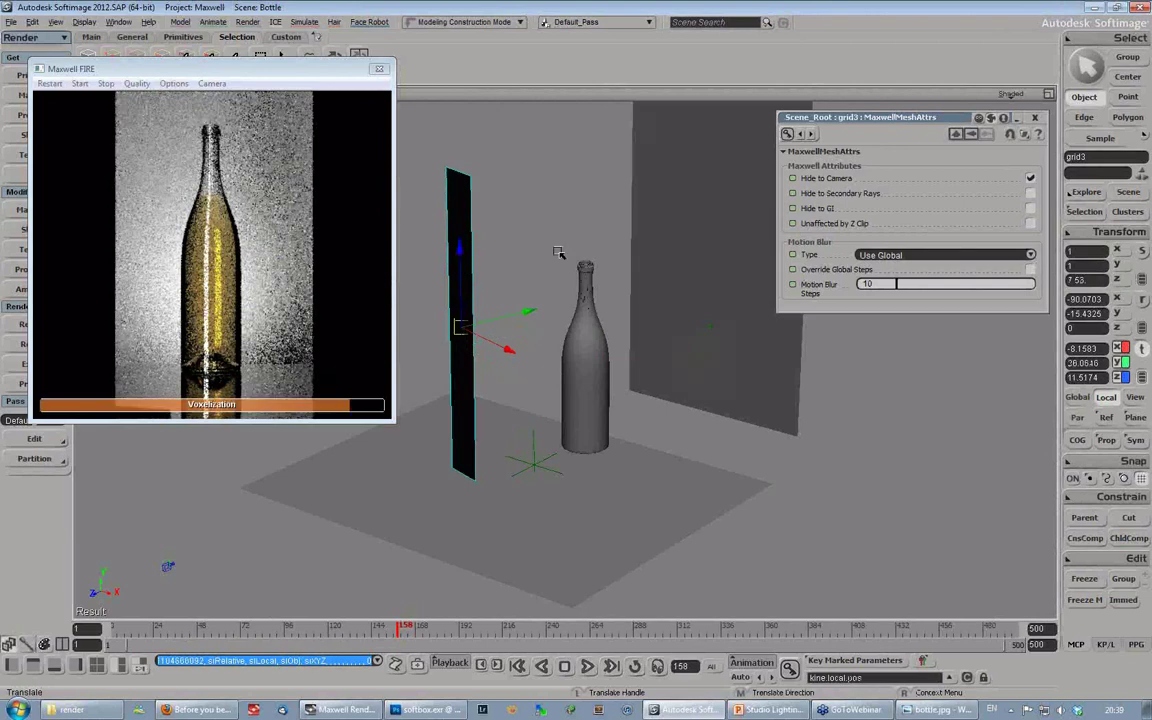
Step: Set the luminance of the strip's MaxwellEmitter to 1000 lumen and collapse its property window
{"action": "key", "text": "F3"}
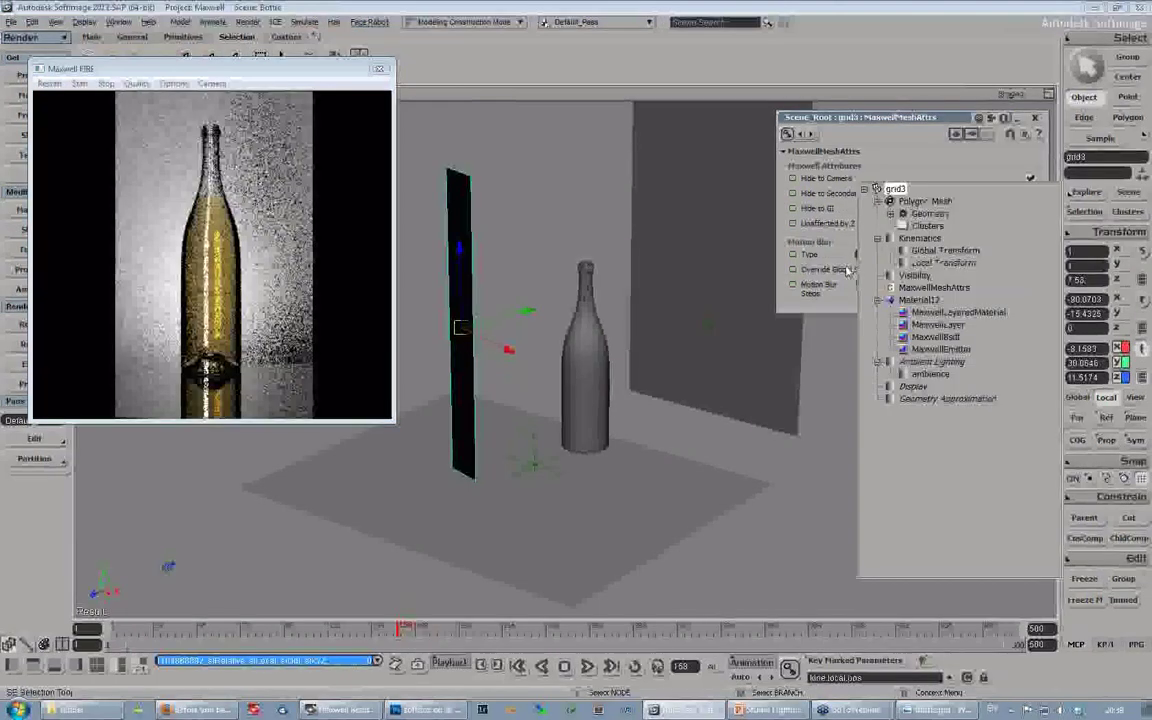
{"action": "left_click", "coordinate": [941, 349]}
{"action": "type", "text": "1000"}
{"action": "key", "text": "Return"}
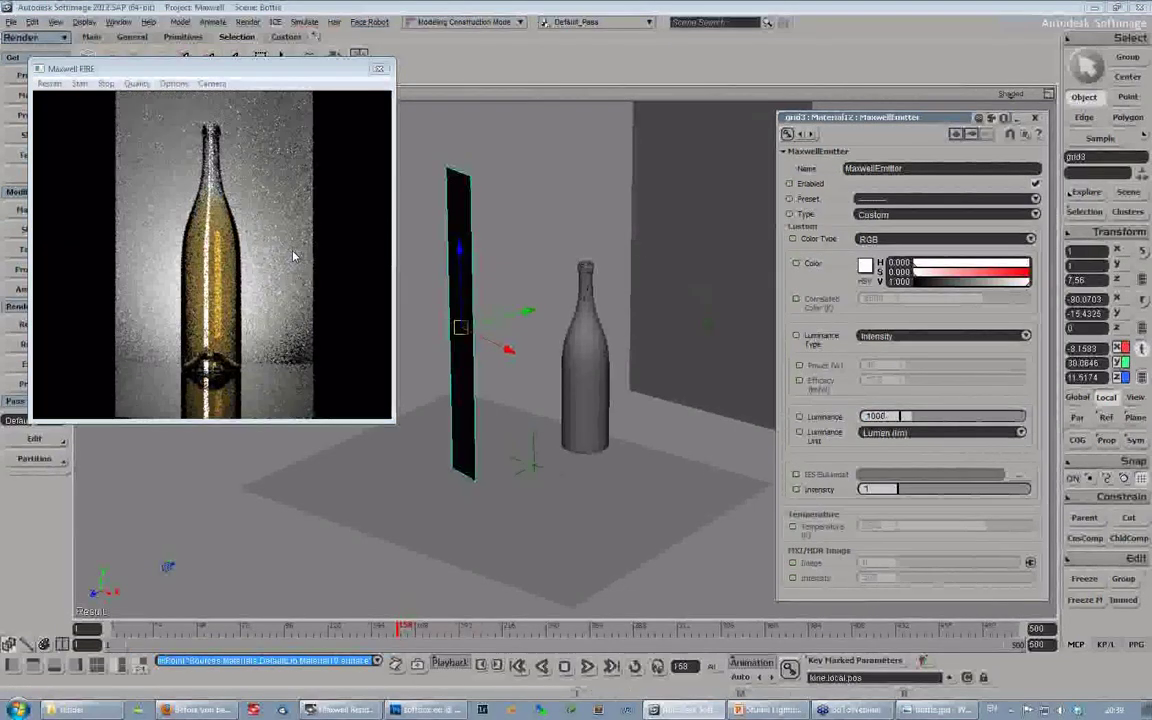
{"action": "left_click", "coordinate": [1017, 118]}
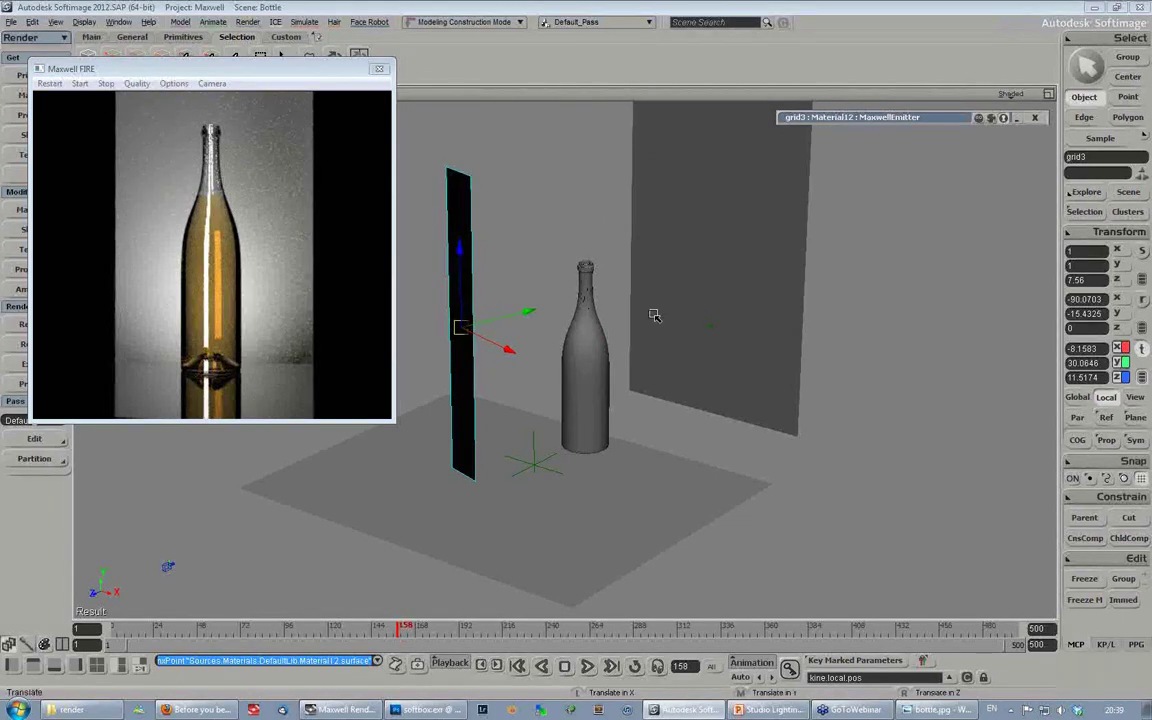
Step: Move the backdrop plane farther behind the bottle, to about Z -111.27
{"action": "key", "text": "s"}
{"action": "right_click_drag", "start_coordinate": [697, 388], "coordinate": [642, 391]}
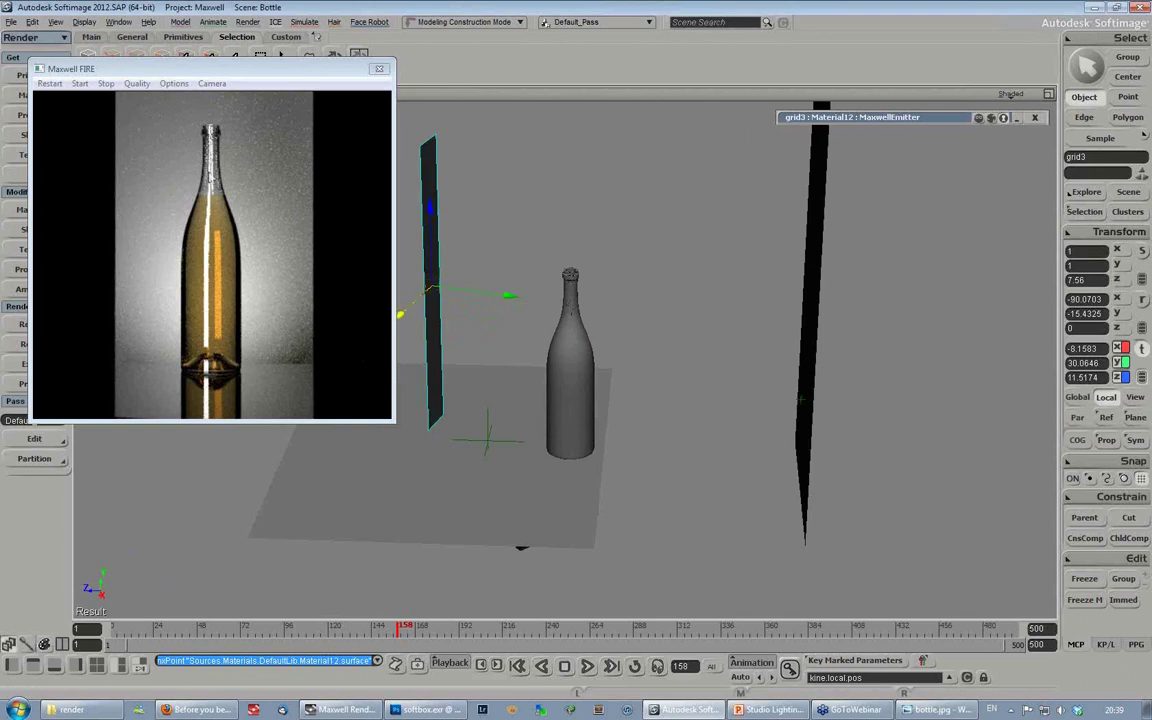
{"action": "right_click_drag", "start_coordinate": [638, 316], "coordinate": [678, 320]}
{"action": "middle_click_drag", "start_coordinate": [678, 320], "coordinate": [650, 318]}
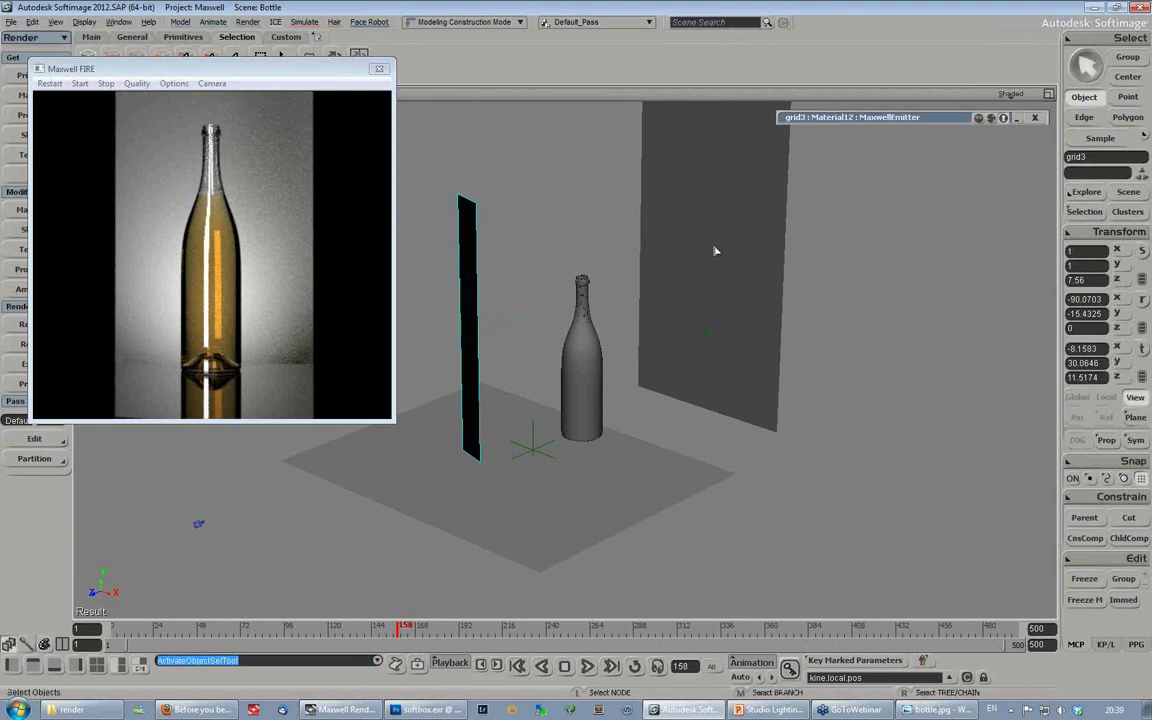
{"action": "left_click", "coordinate": [735, 363]}
{"action": "key", "text": "s"}
{"action": "right_click_drag", "start_coordinate": [735, 375], "coordinate": [753, 347]}
{"action": "key", "text": "v"}
{"action": "left_click_drag", "start_coordinate": [822, 253], "coordinate": [962, 250]}
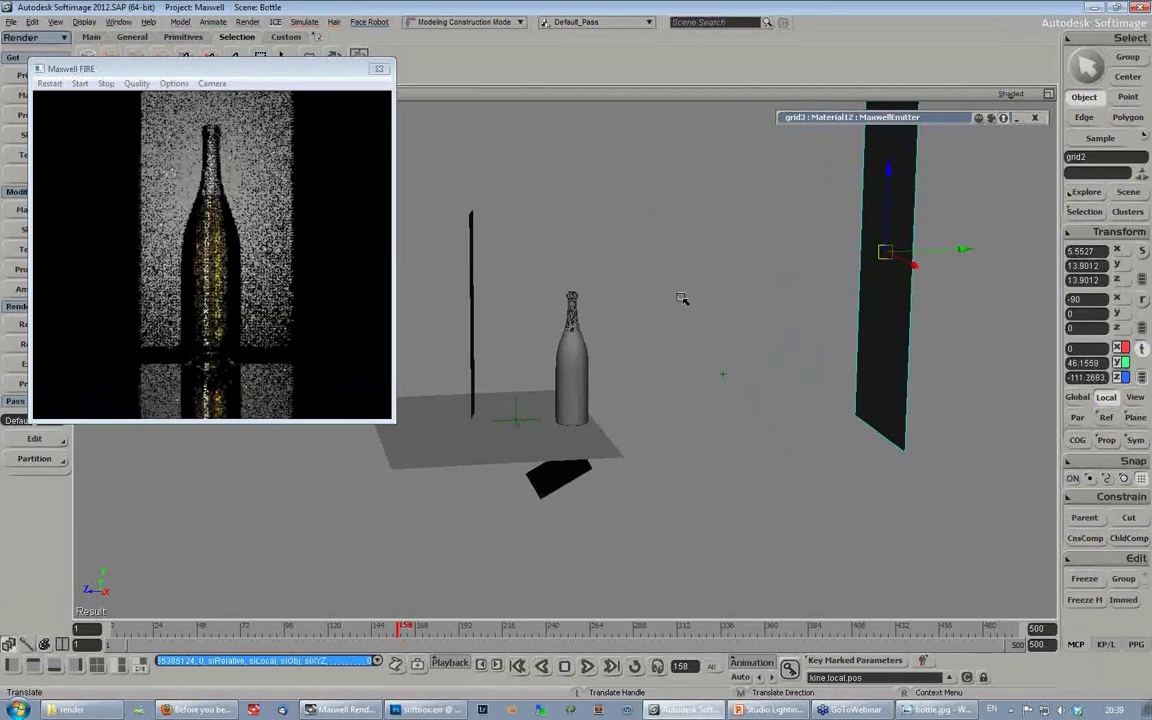
Step: Move the null back to the backdrop plane, at about X 0, Y 22.4, Z -109.2
{"action": "key", "text": "s"}
{"action": "middle_click_drag", "start_coordinate": [622, 357], "coordinate": [689, 329]}
{"action": "left_click_drag", "start_coordinate": [728, 311], "coordinate": [672, 353]}
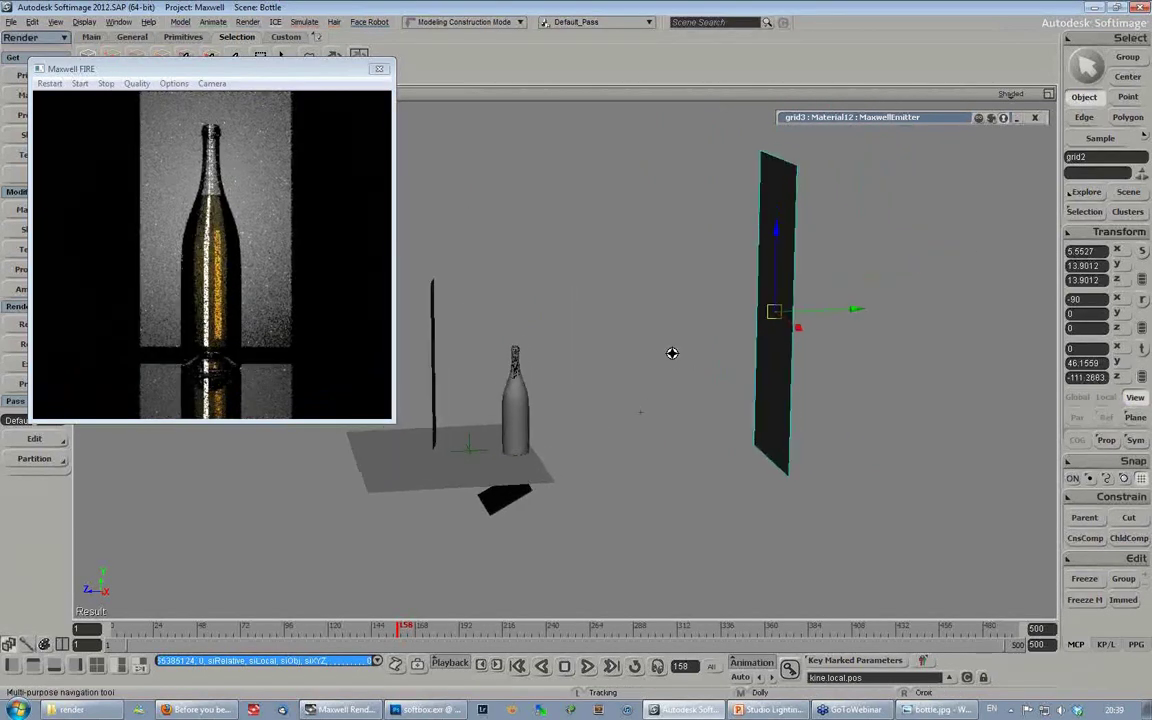
{"action": "key", "text": "space"}
{"action": "left_click", "coordinate": [433, 305]}
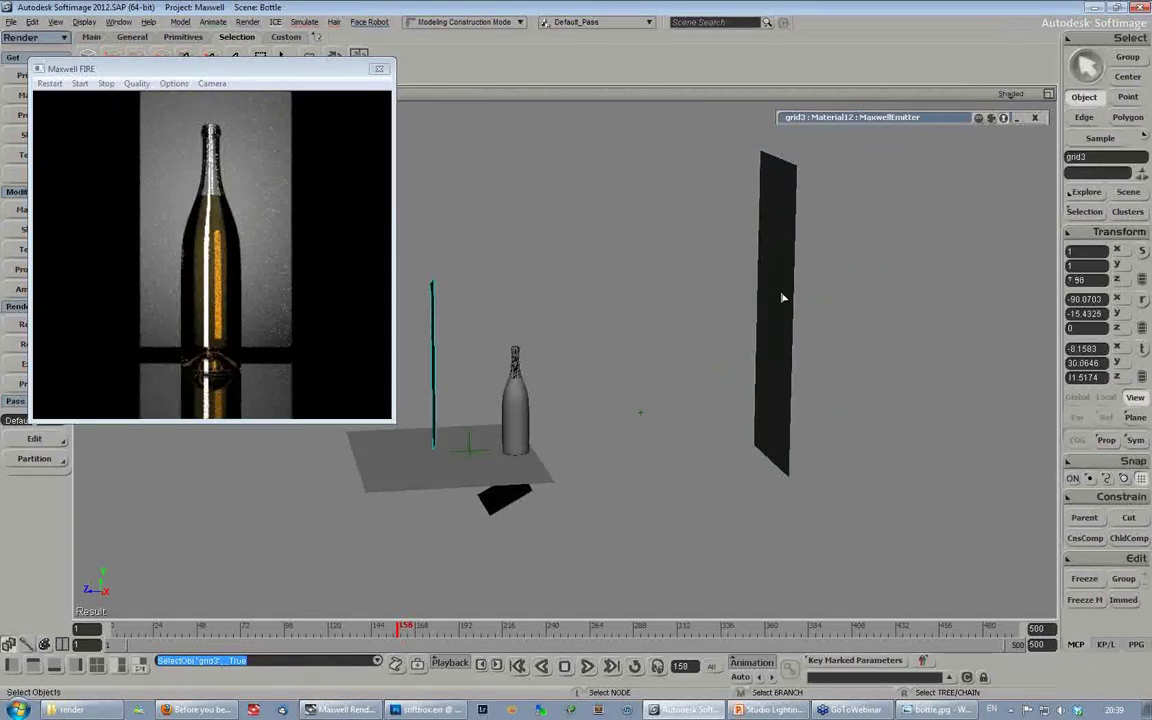
{"action": "left_click", "coordinate": [756, 309]}
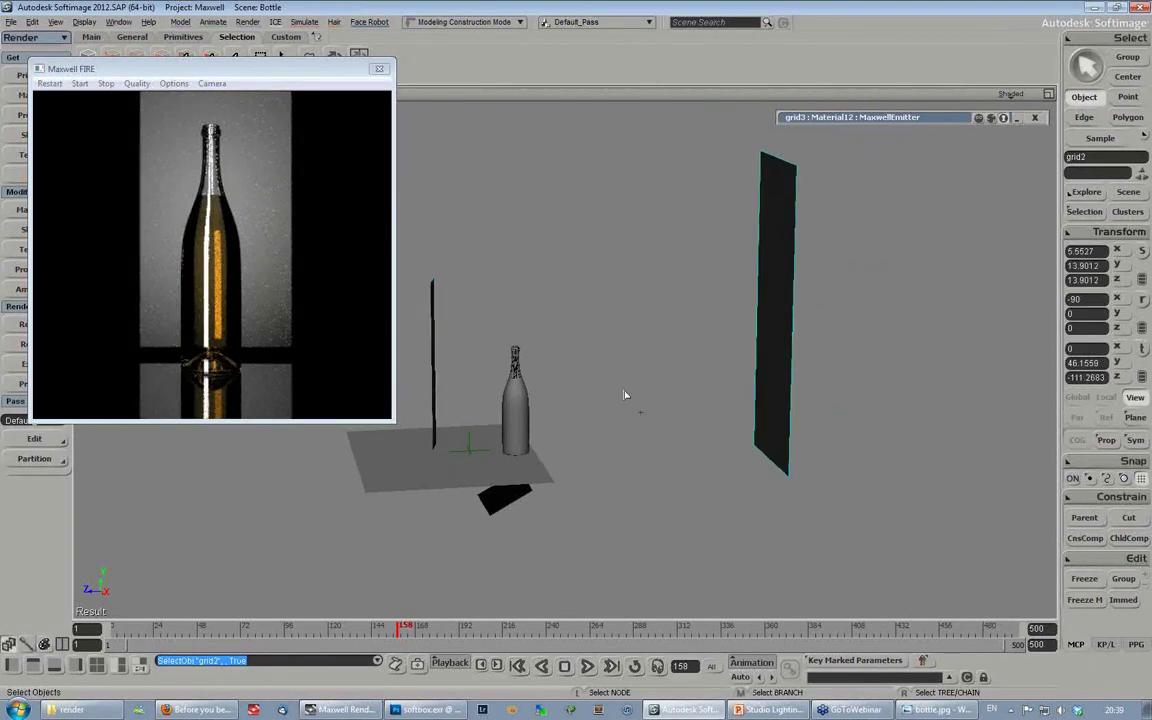
{"action": "left_click", "coordinate": [640, 412]}
{"action": "key", "text": "v"}
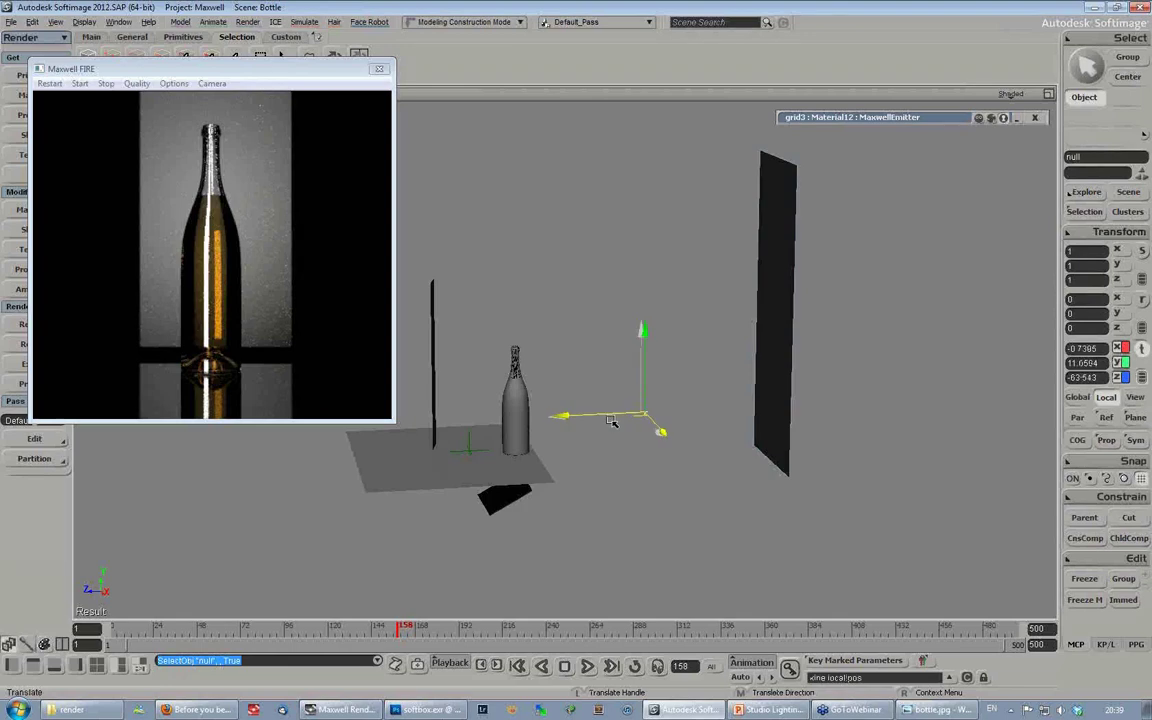
{"action": "key", "text": "ctrl+z"}
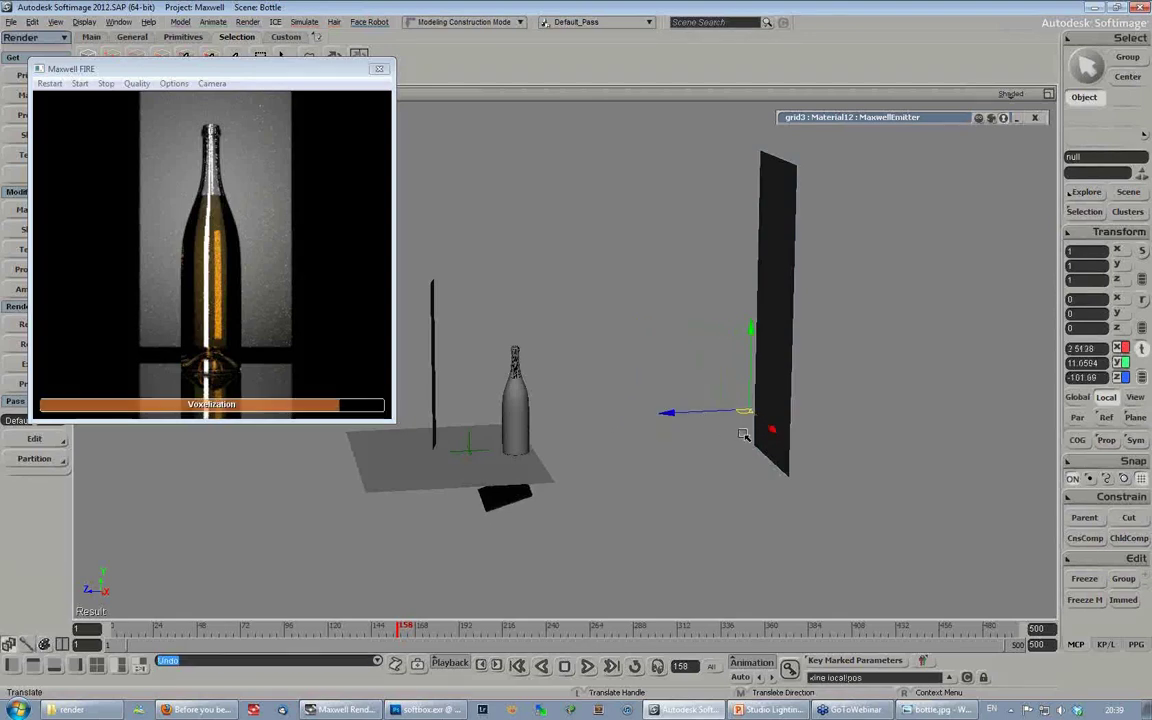
{"action": "left_click_drag", "start_coordinate": [651, 422], "coordinate": [748, 352]}
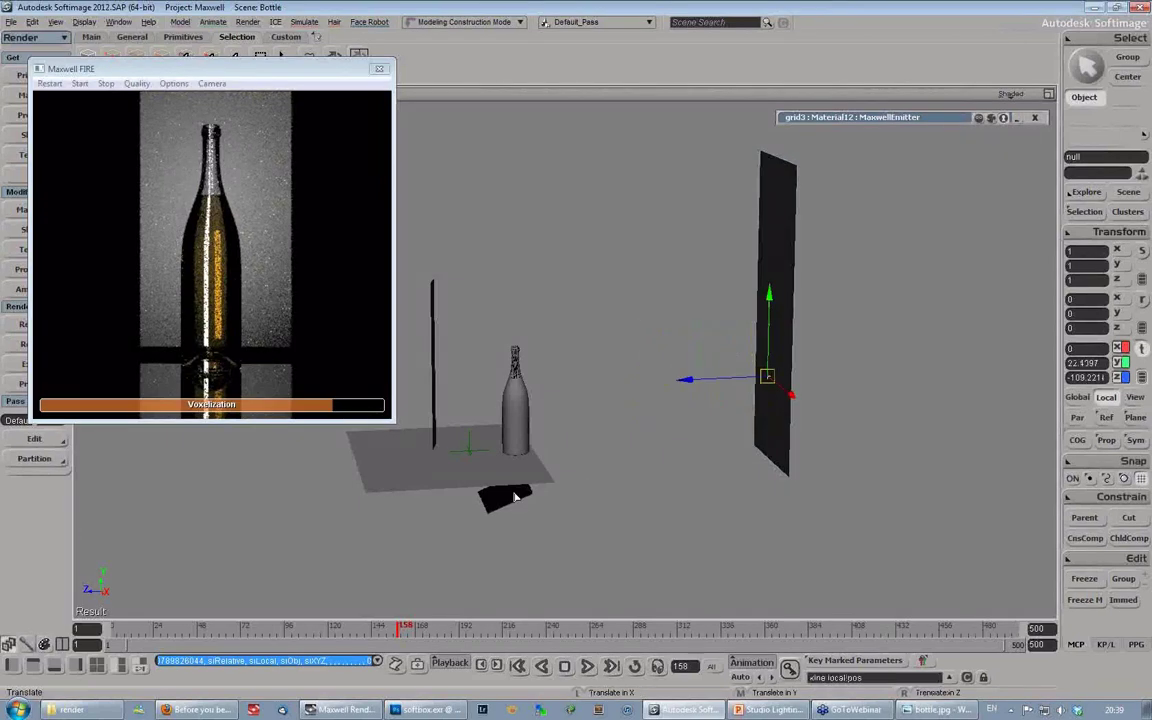
Step: Move the cylinder emitter toward the backdrop to about local Y -2.70, Z -9.46, and lower the null in front of the backdrop
{"action": "left_click_drag", "start_coordinate": [516, 497], "coordinate": [591, 487]}
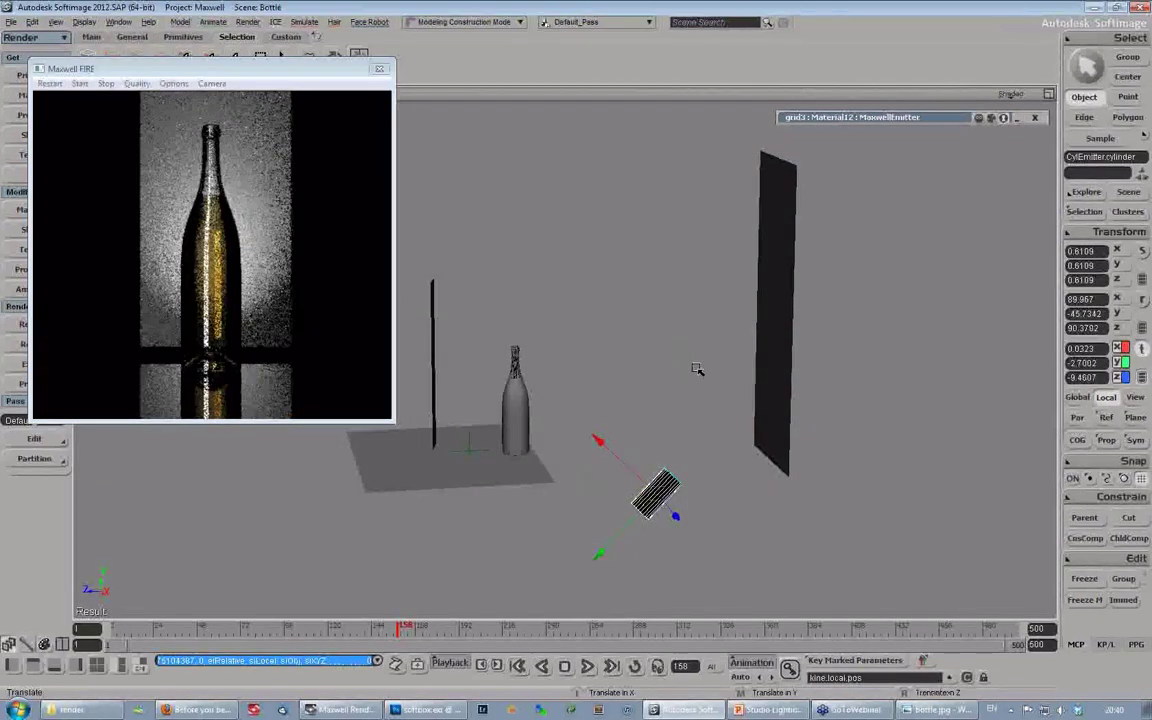
{"action": "key", "text": "s"}
{"action": "left_click_drag", "start_coordinate": [642, 406], "coordinate": [625, 329]}
{"action": "right_click_drag", "start_coordinate": [625, 329], "coordinate": [646, 355]}
{"action": "key", "text": "space"}
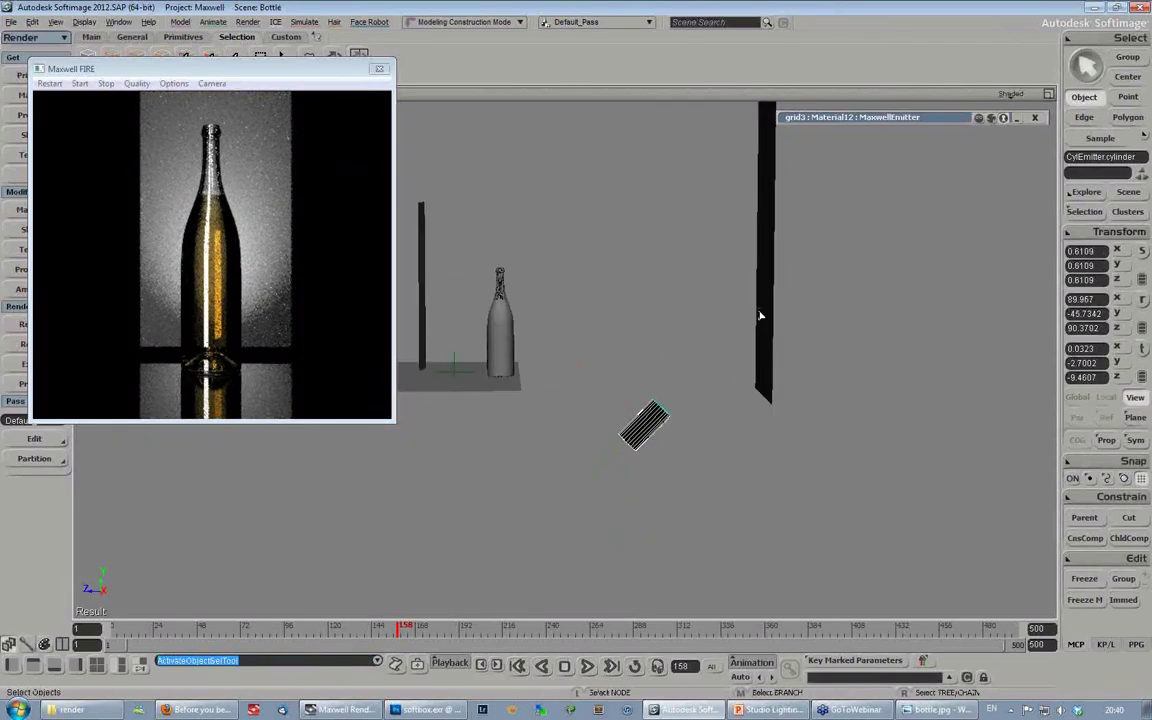
{"action": "left_click", "coordinate": [760, 314]}
{"action": "key", "text": "v"}
{"action": "left_click_drag", "start_coordinate": [760, 270], "coordinate": [760, 296]}
Step: Shift the cylinder emitter lower and closer to the bottle, to about local Y -3.73, Z -7.9
{"action": "key", "text": "space"}
{"action": "left_click", "coordinate": [642, 430]}
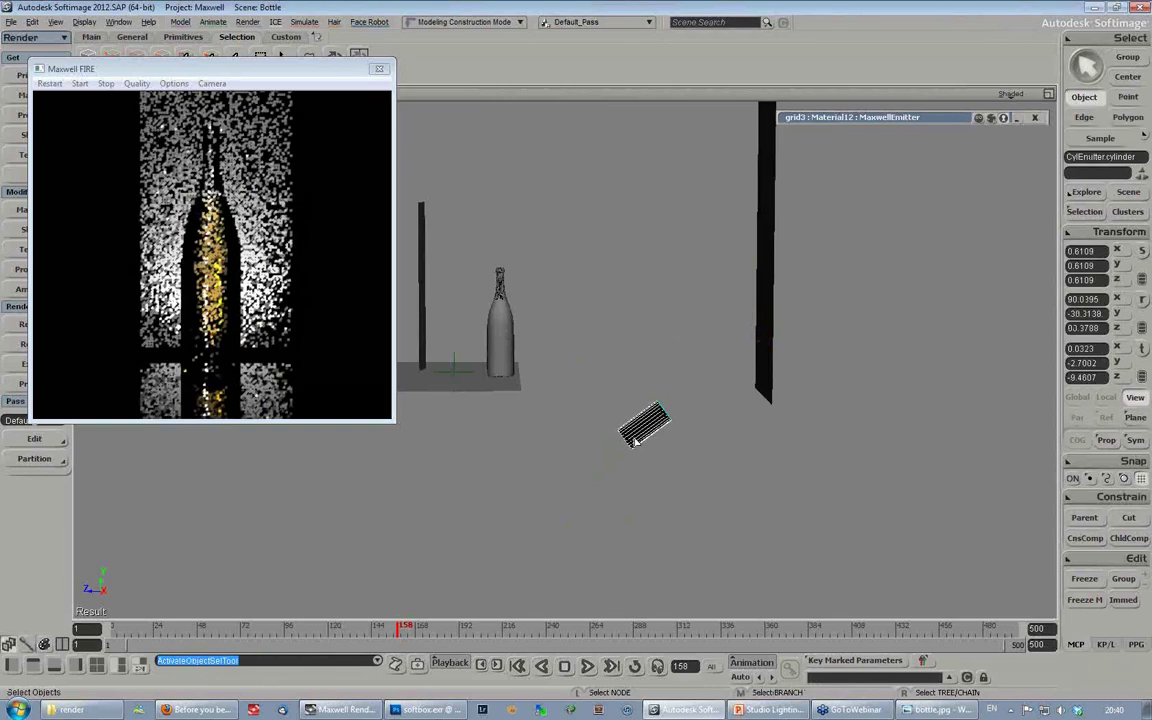
{"action": "key", "text": "v"}
{"action": "left_click_drag", "start_coordinate": [594, 427], "coordinate": [558, 450]}
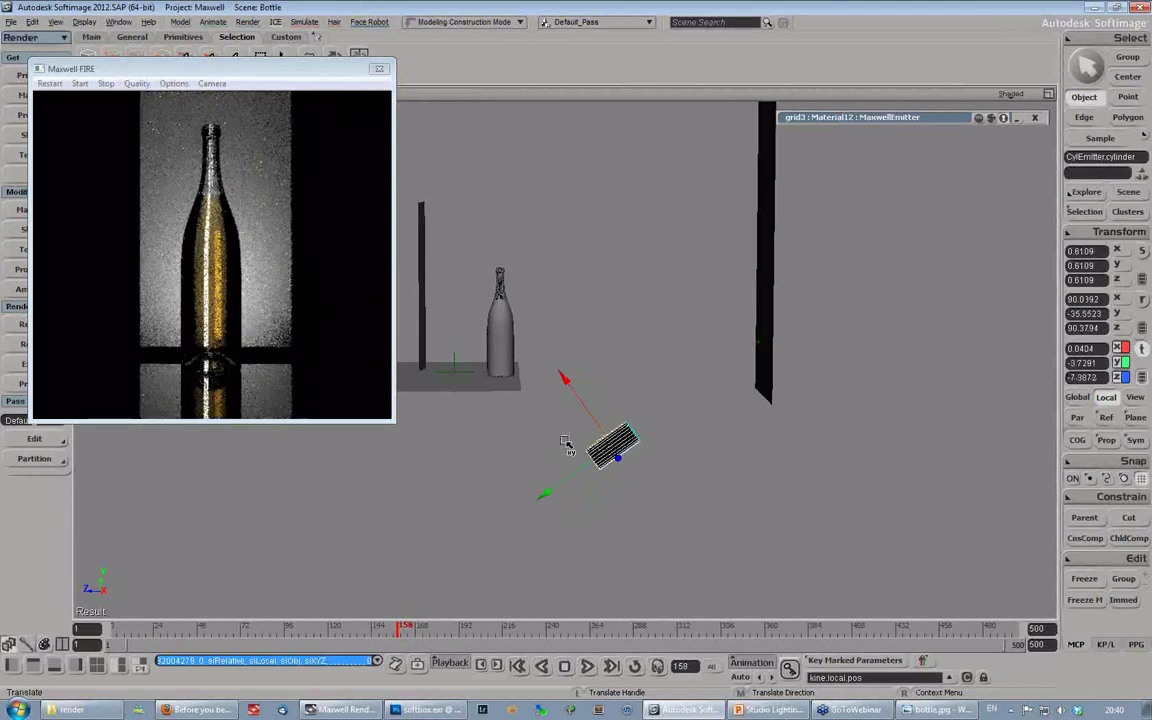
Step: Lower the backdrop plane to about Y 34.36 and widen it to an X scale of about 14.33
{"action": "left_click", "coordinate": [767, 252]}
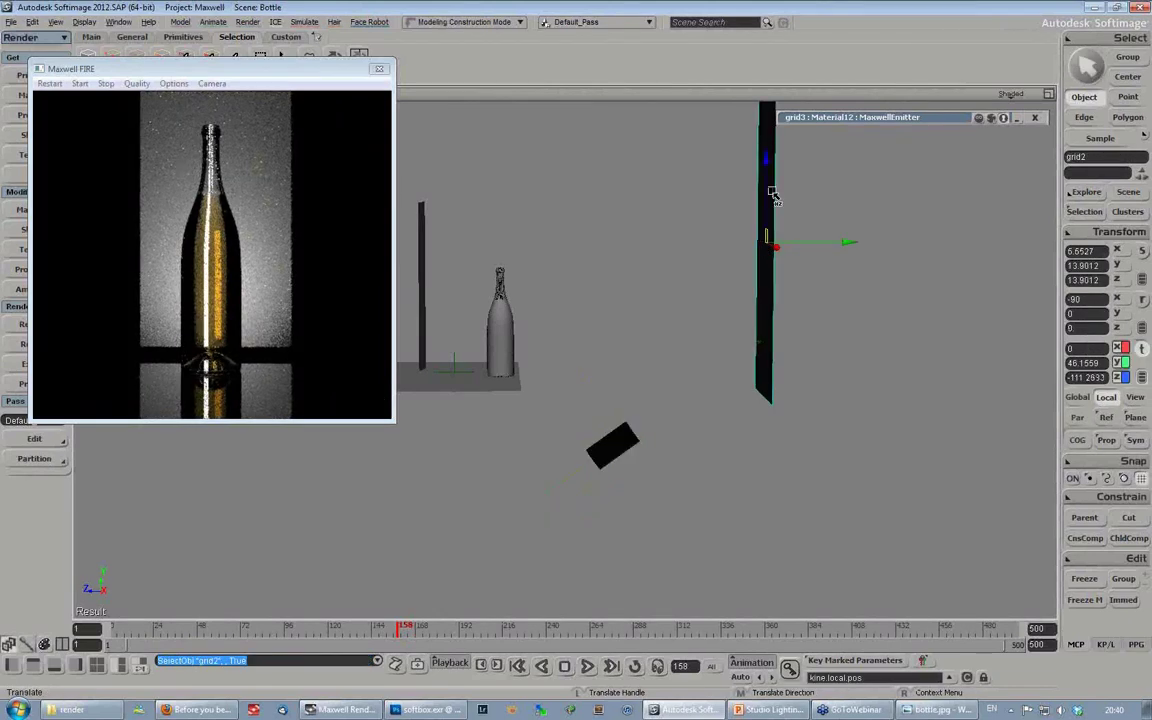
{"action": "left_click_drag", "start_coordinate": [769, 193], "coordinate": [764, 225]}
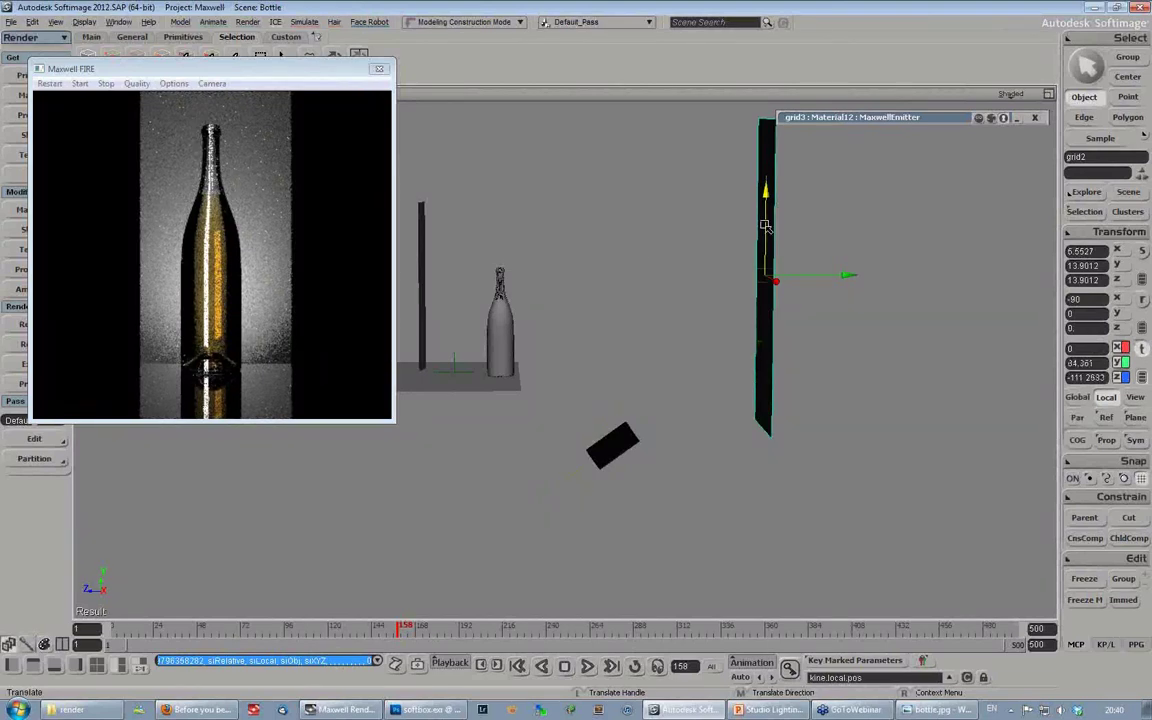
{"action": "key", "text": "s"}
{"action": "right_click_drag", "start_coordinate": [765, 225], "coordinate": [694, 267]}
{"action": "left_click_drag", "start_coordinate": [694, 267], "coordinate": [718, 306]}
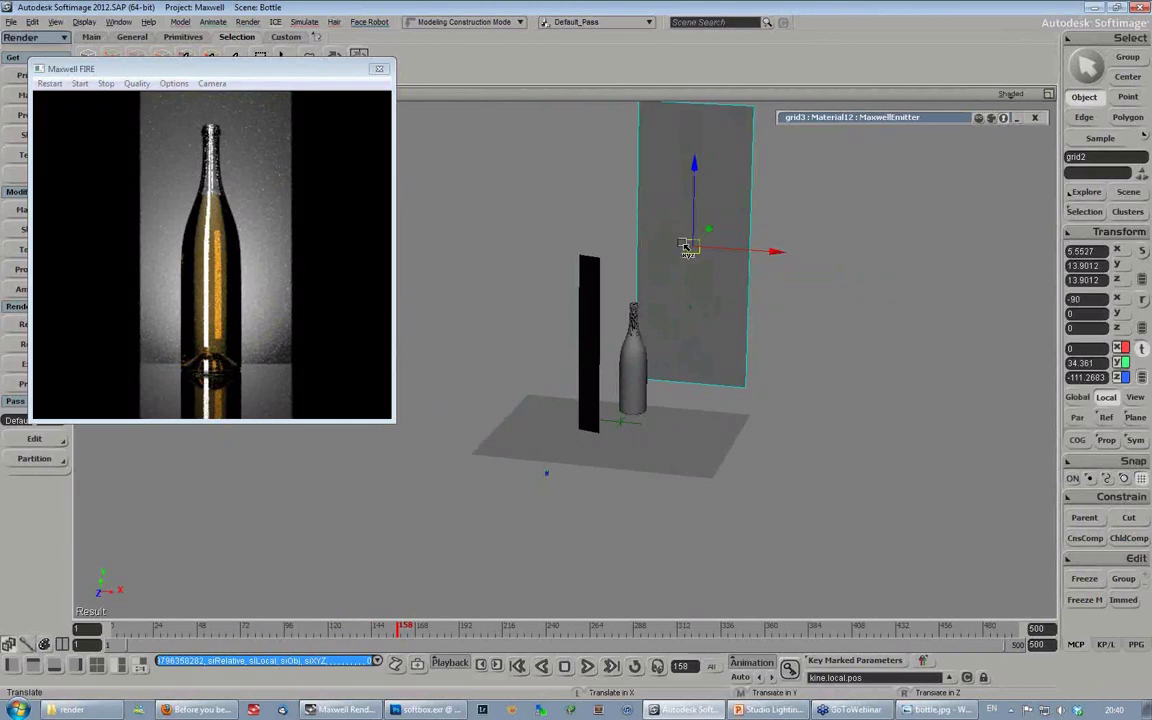
{"action": "key", "text": "space"}
{"action": "key", "text": "x"}
{"action": "left_click_drag", "start_coordinate": [775, 252], "coordinate": [1020, 286]}
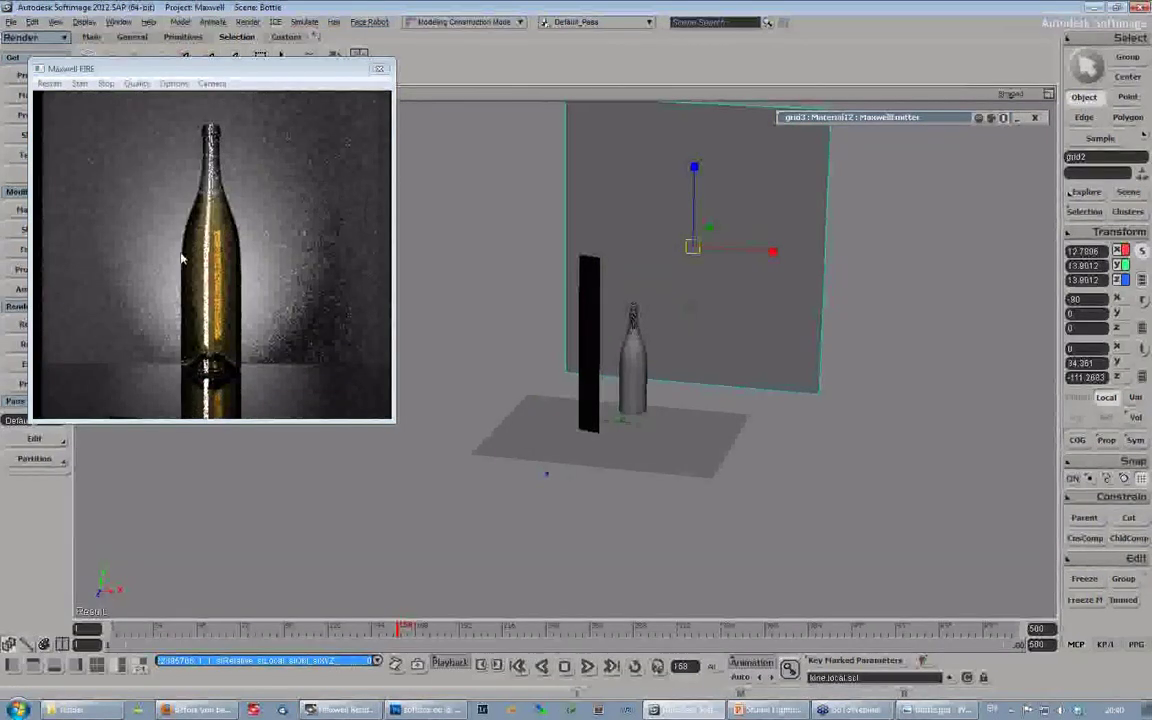
{"action": "left_click_drag", "start_coordinate": [773, 251], "coordinate": [785, 256]}
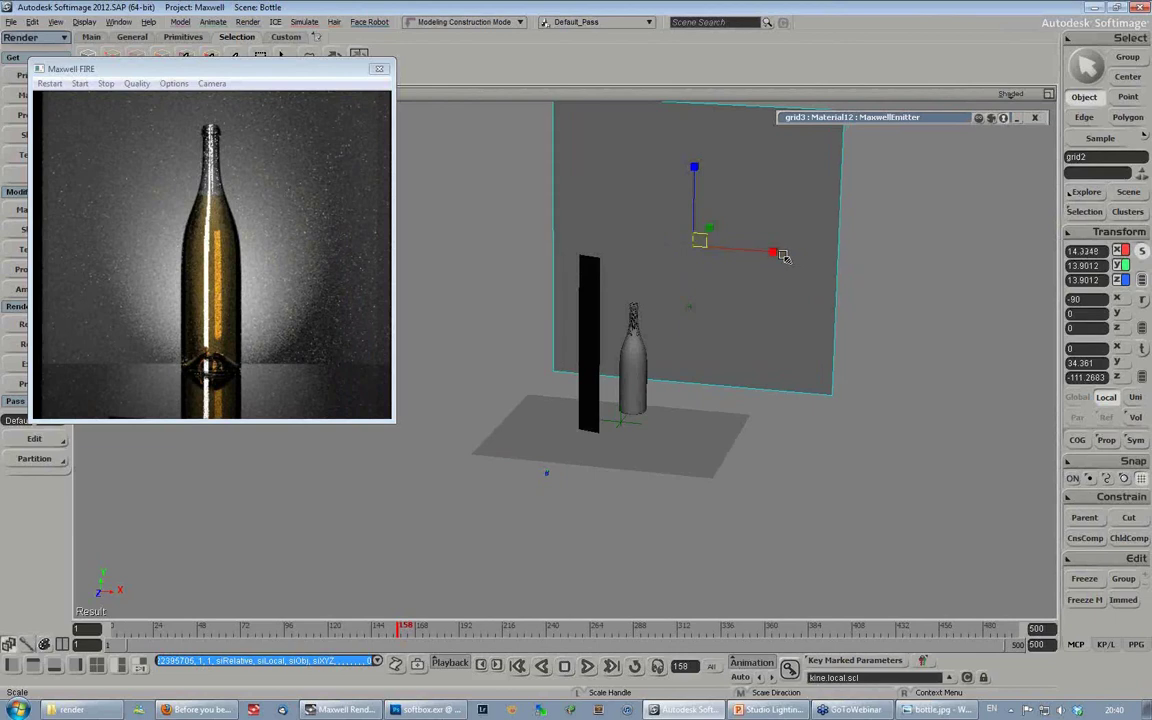
Step: Enlarge the cylinder emitter uniformly to a scale of about 0.89
{"action": "key", "text": "s"}
{"action": "right_click_drag", "start_coordinate": [702, 314], "coordinate": [665, 301]}
{"action": "left_click_drag", "start_coordinate": [665, 301], "coordinate": [663, 289]}
{"action": "key", "text": "space"}
{"action": "left_click", "coordinate": [617, 397]}
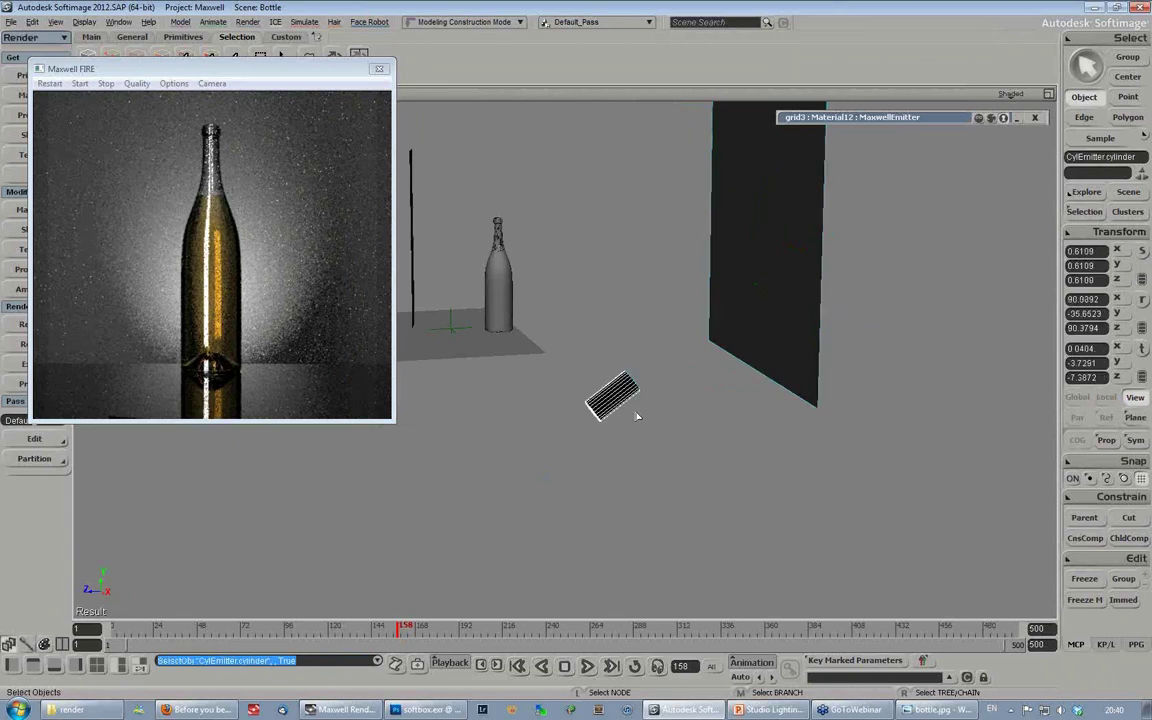
{"action": "key", "text": "x"}
{"action": "left_click_drag", "start_coordinate": [611, 398], "coordinate": [688, 410]}
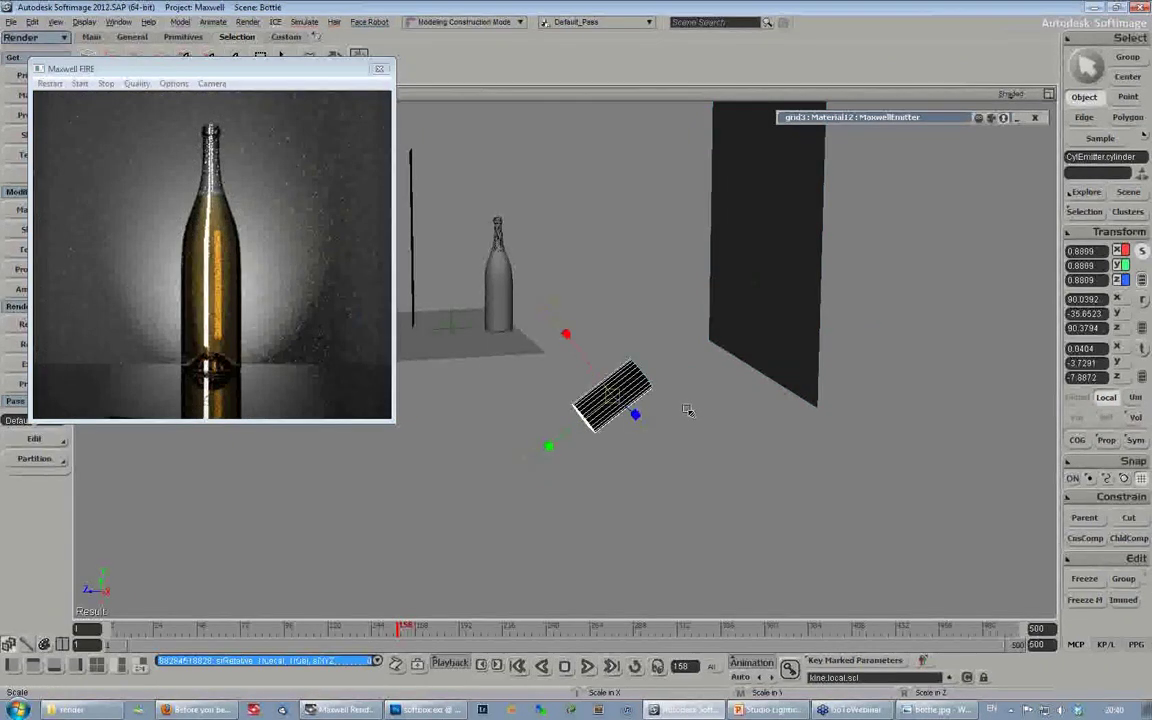
Step: Select the CylEmitter disc nested under the cylinder and slide it along the tube to about local Y 1.61
{"action": "key", "text": "s"}
{"action": "right_click_drag", "start_coordinate": [686, 401], "coordinate": [825, 144]}
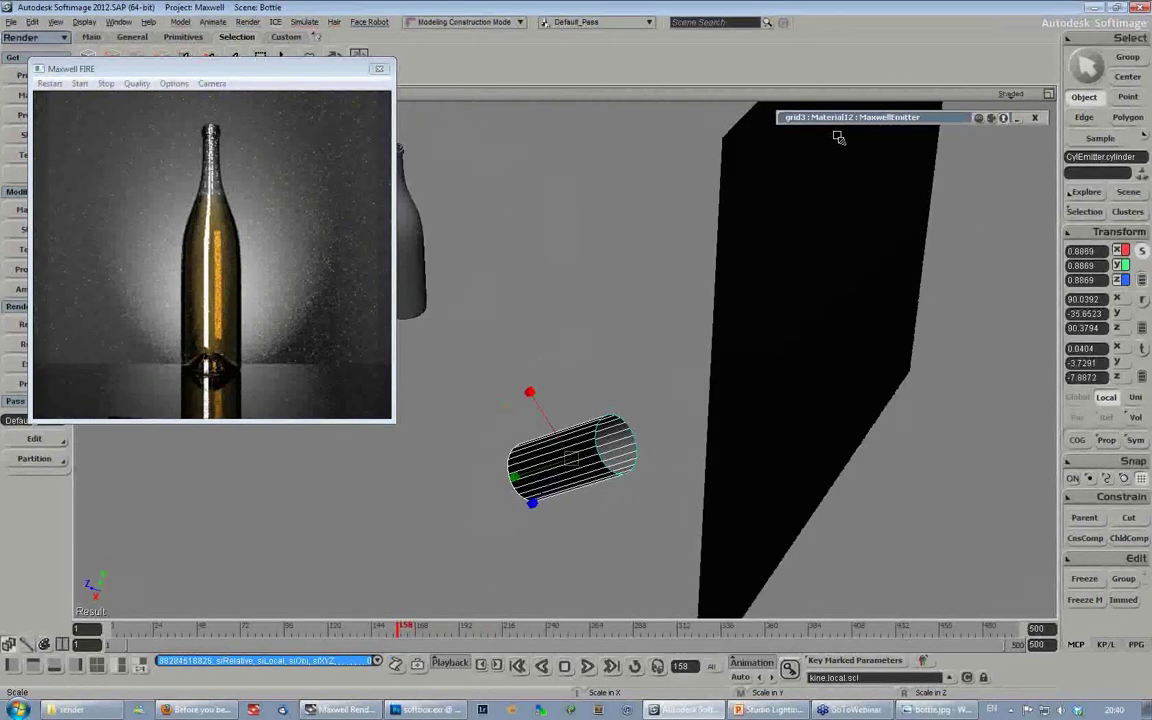
{"action": "key", "text": "8"}
{"action": "left_click", "coordinate": [230, 368]}
{"action": "left_click", "coordinate": [243, 429]}
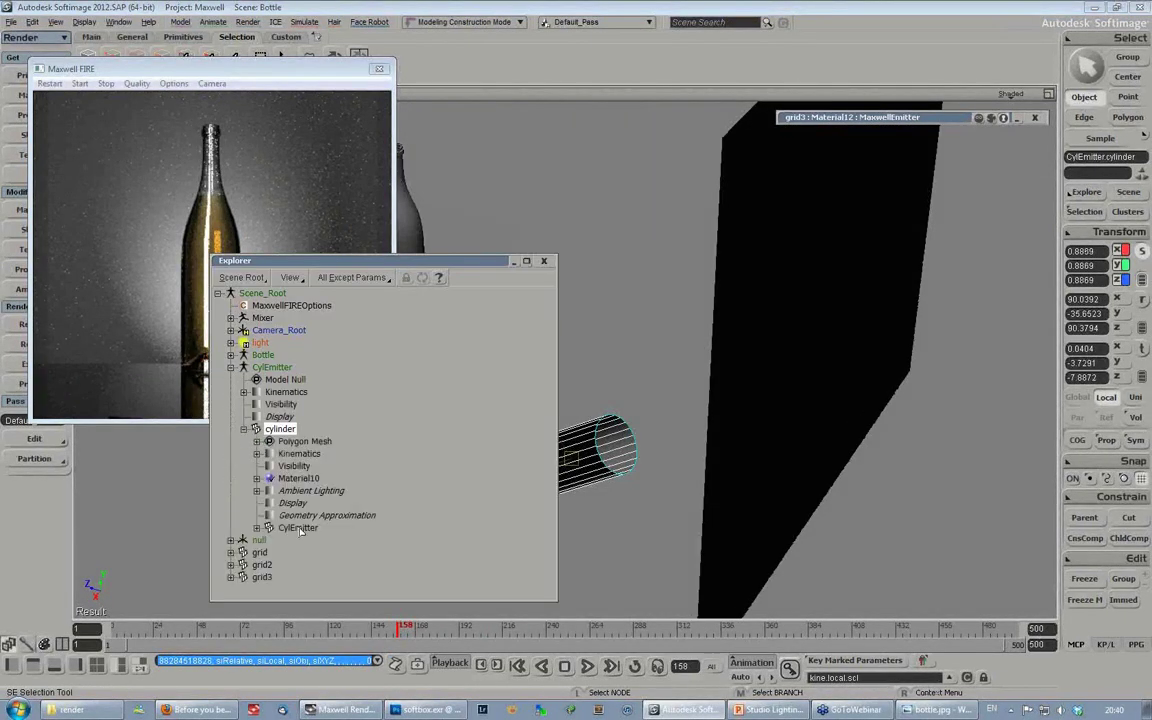
{"action": "left_click", "coordinate": [297, 527]}
{"action": "left_click", "coordinate": [545, 263]}
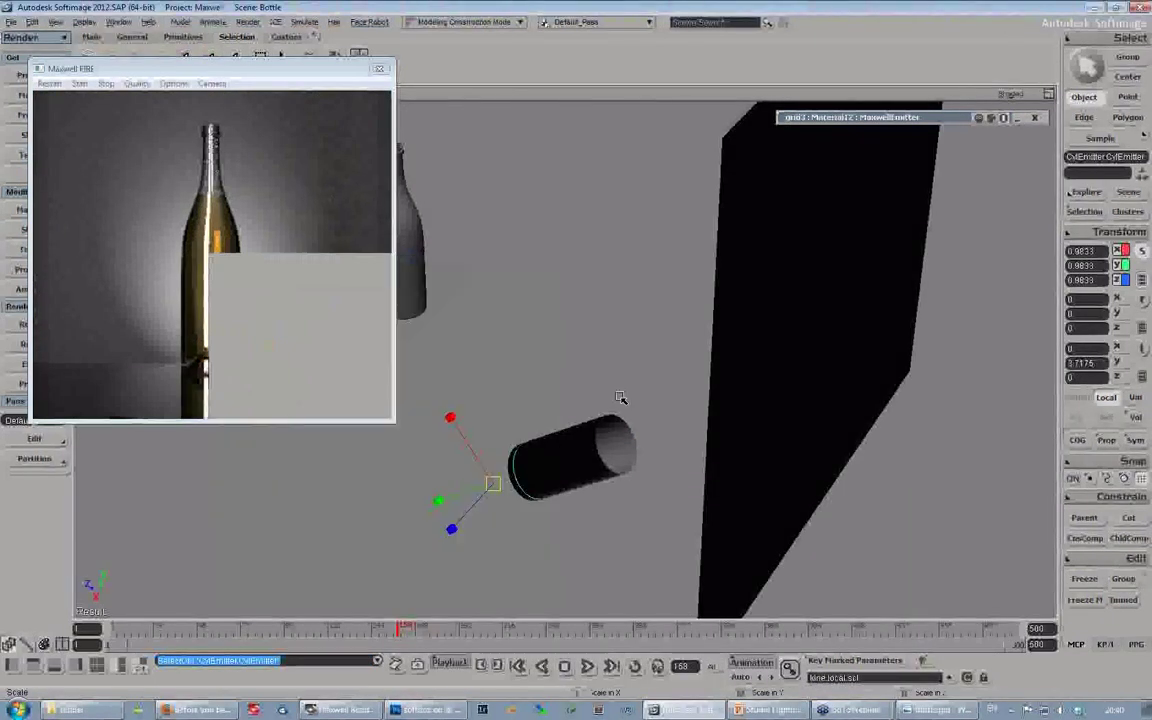
{"action": "key", "text": "v"}
{"action": "left_click_drag", "start_coordinate": [489, 488], "coordinate": [497, 485]}
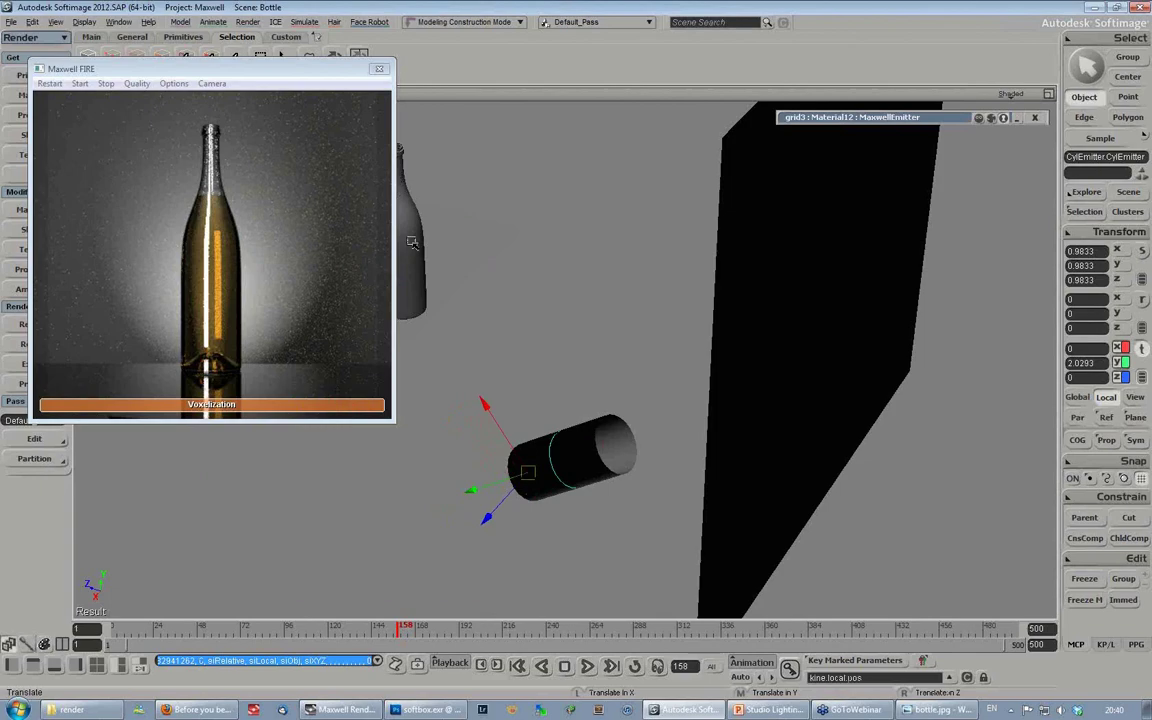
{"action": "left_click_drag", "start_coordinate": [503, 487], "coordinate": [513, 484]}
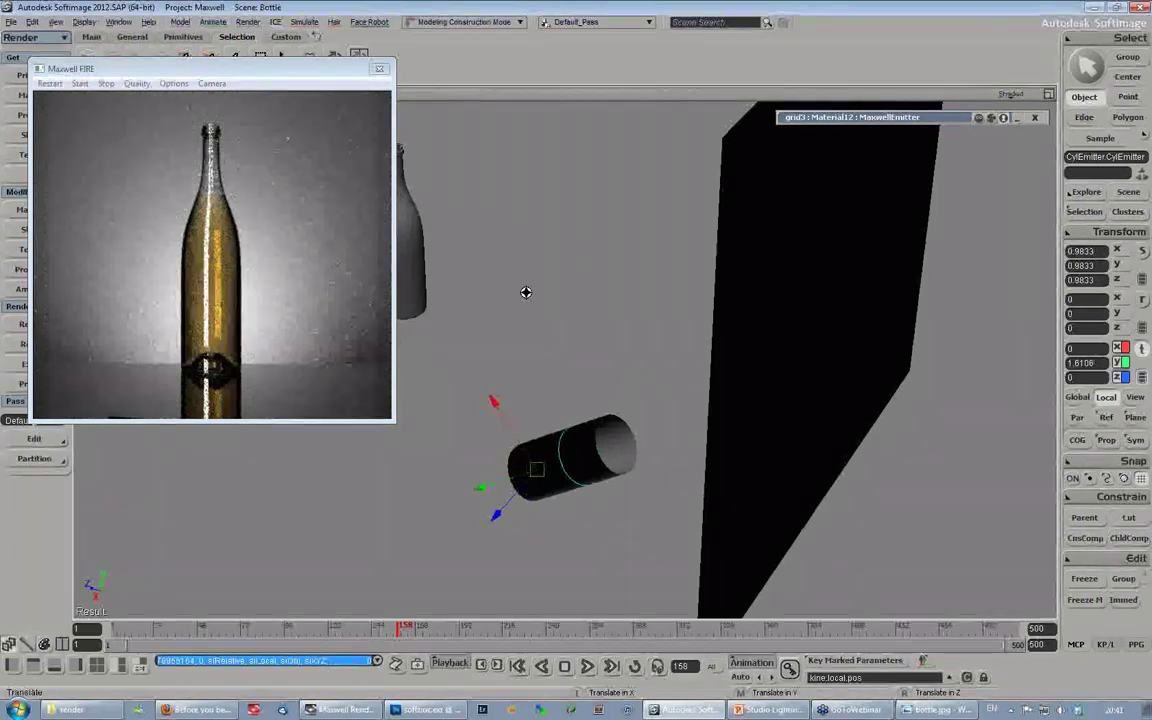
Step: Look over the whole lighting setup around the bottle, and switch to the Studio Lighting presentation in PowerPoint
{"action": "key", "text": "s"}
{"action": "right_click_drag", "start_coordinate": [526, 292], "coordinate": [607, 280]}
{"action": "middle_click_drag", "start_coordinate": [607, 280], "coordinate": [669, 229]}
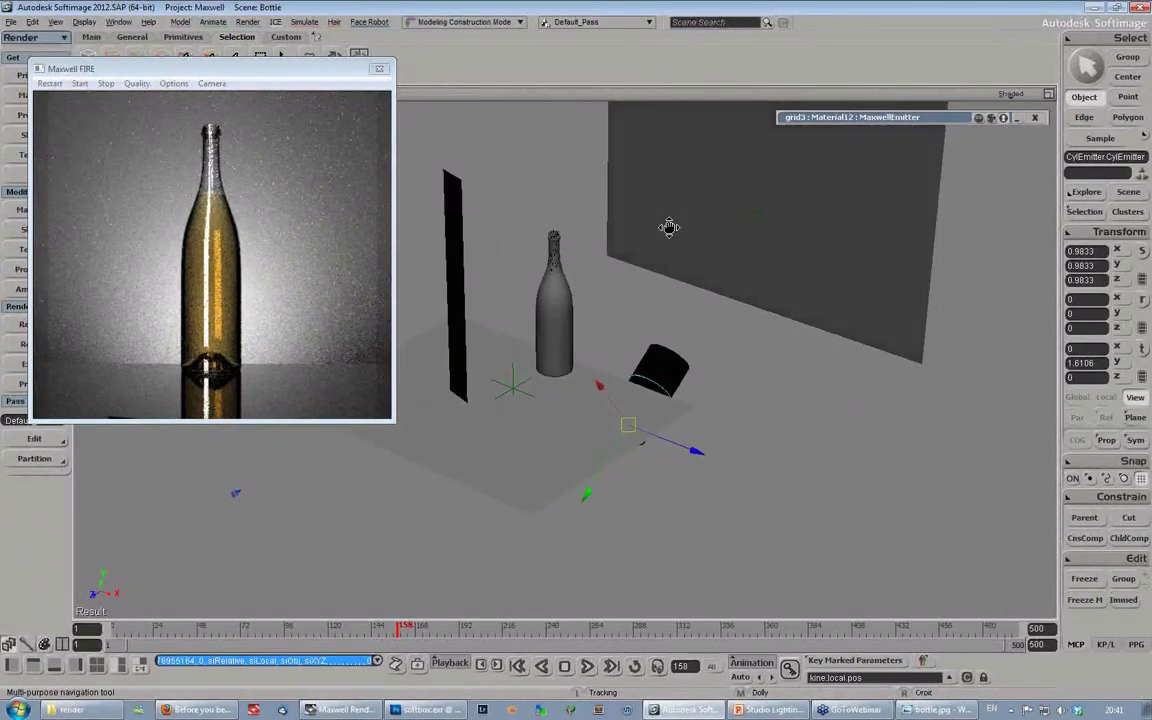
{"action": "left_click_drag", "start_coordinate": [625, 231], "coordinate": [671, 260]}
{"action": "right_click_drag", "start_coordinate": [671, 260], "coordinate": [673, 259]}
{"action": "key", "text": "space"}
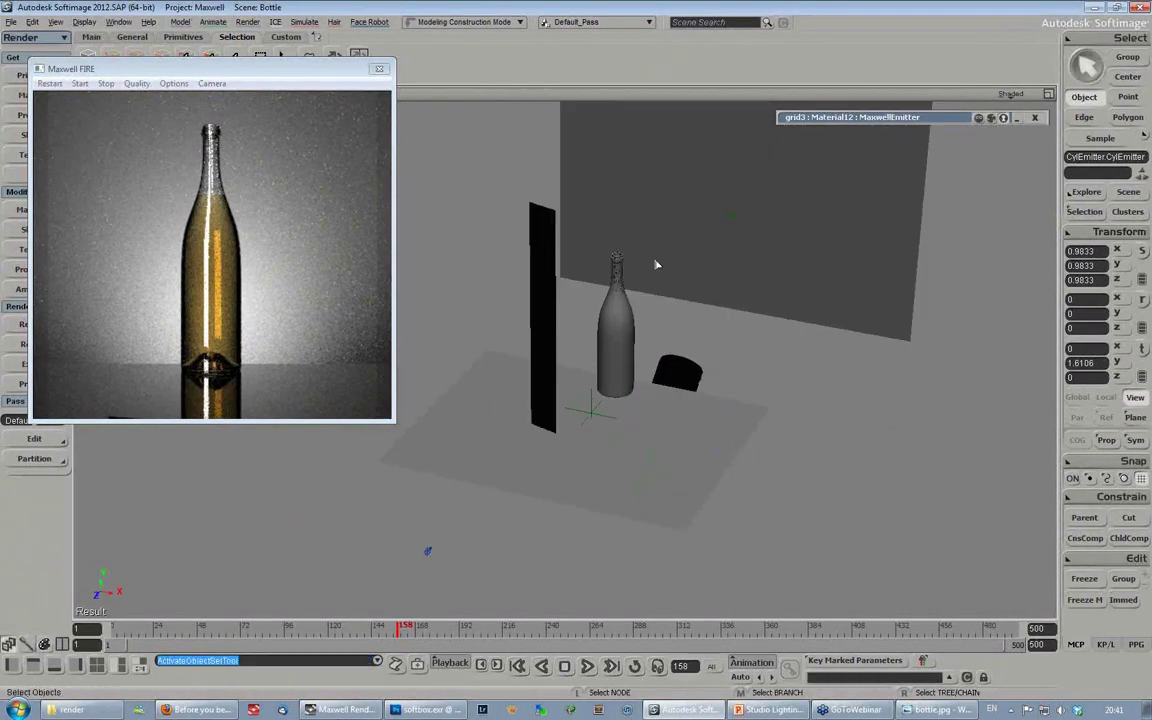
{"action": "left_click", "coordinate": [782, 710]}
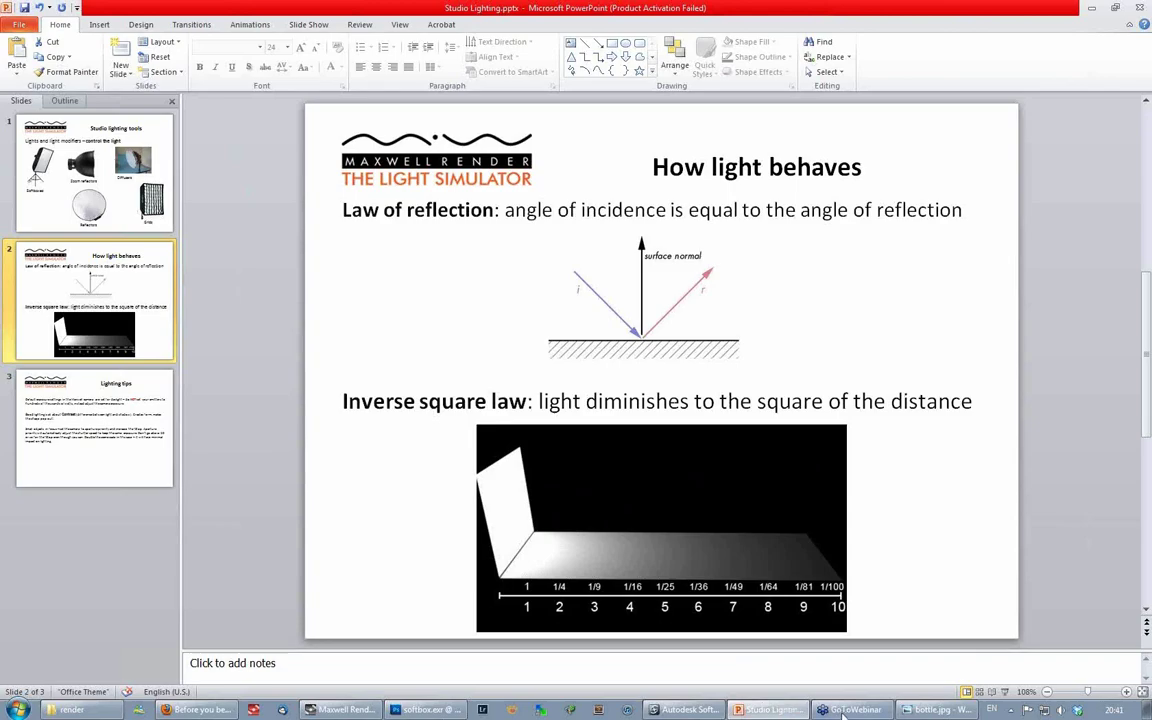
Step: Switch to Softimage, slide the grid3 strip light along its local X to about X -11.66, and rotate it to about Y -20.04
{"action": "left_click", "coordinate": [676, 710]}
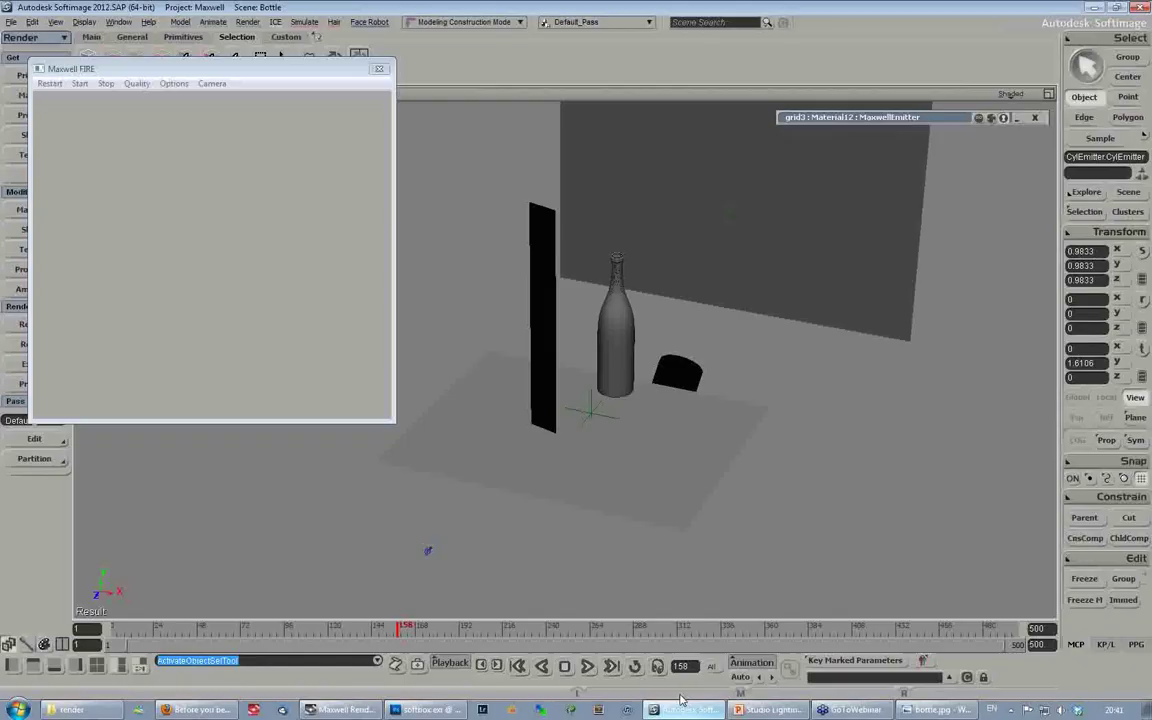
{"action": "left_click_drag", "start_coordinate": [200, 68], "coordinate": [211, 87]}
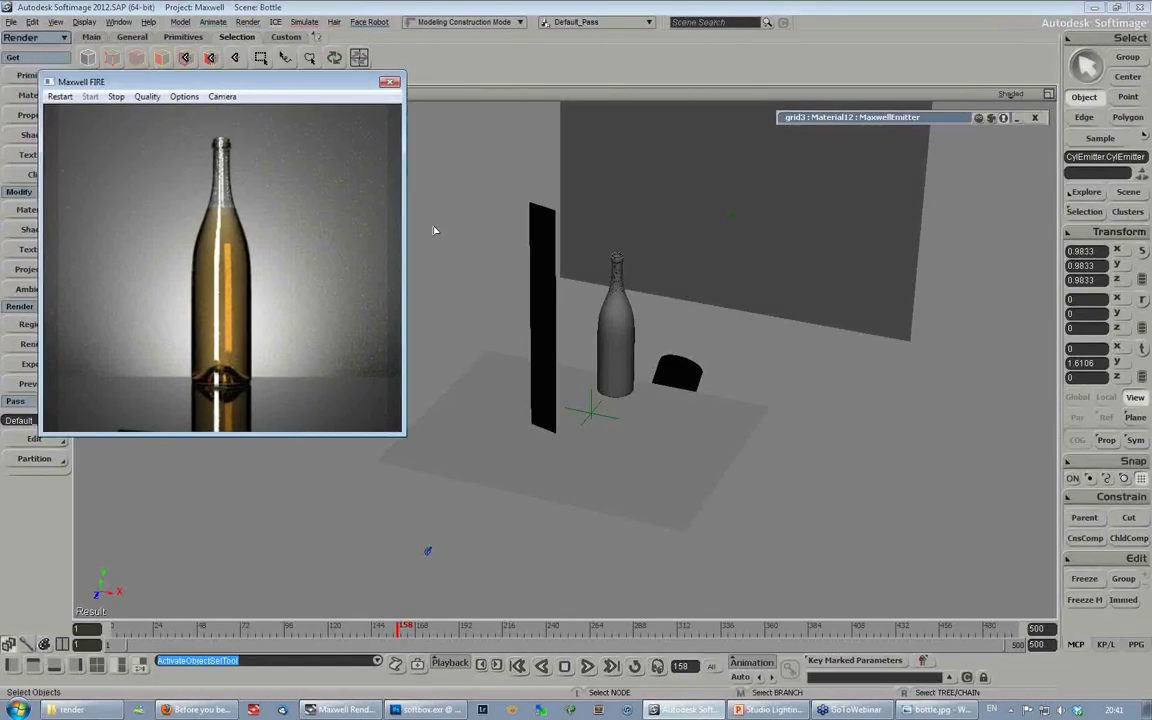
{"action": "left_click", "coordinate": [543, 291]}
{"action": "key", "text": "v"}
{"action": "left_click_drag", "start_coordinate": [609, 348], "coordinate": [597, 343]}
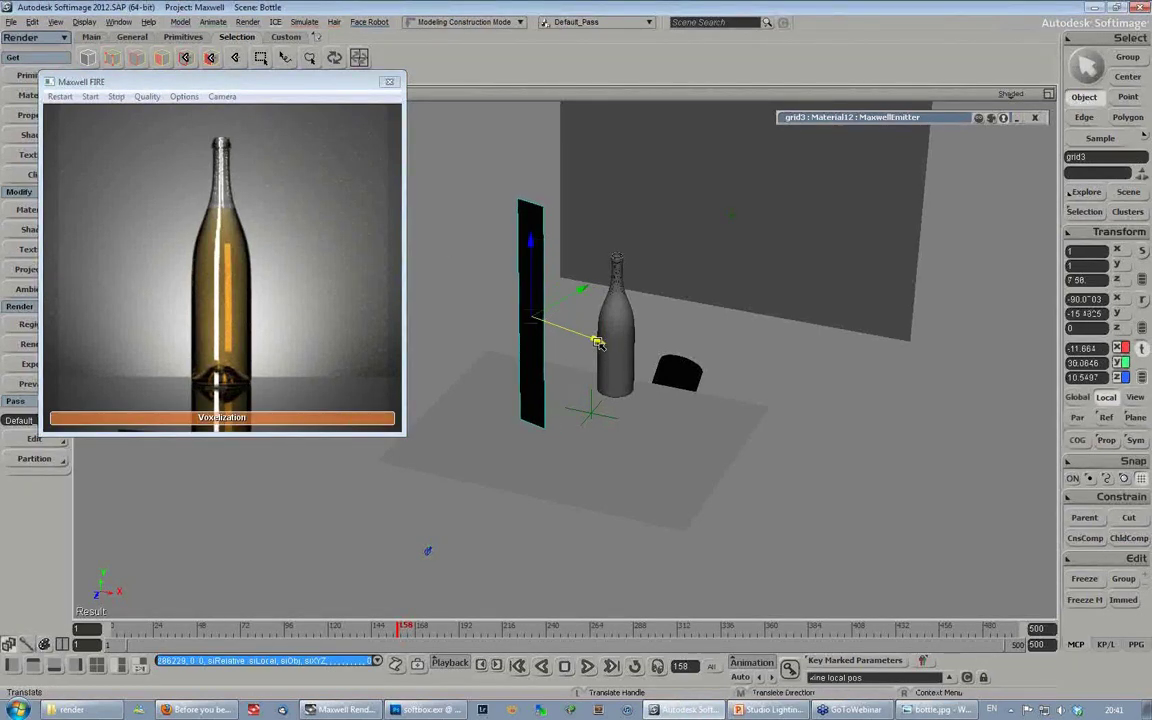
{"action": "key", "text": "c"}
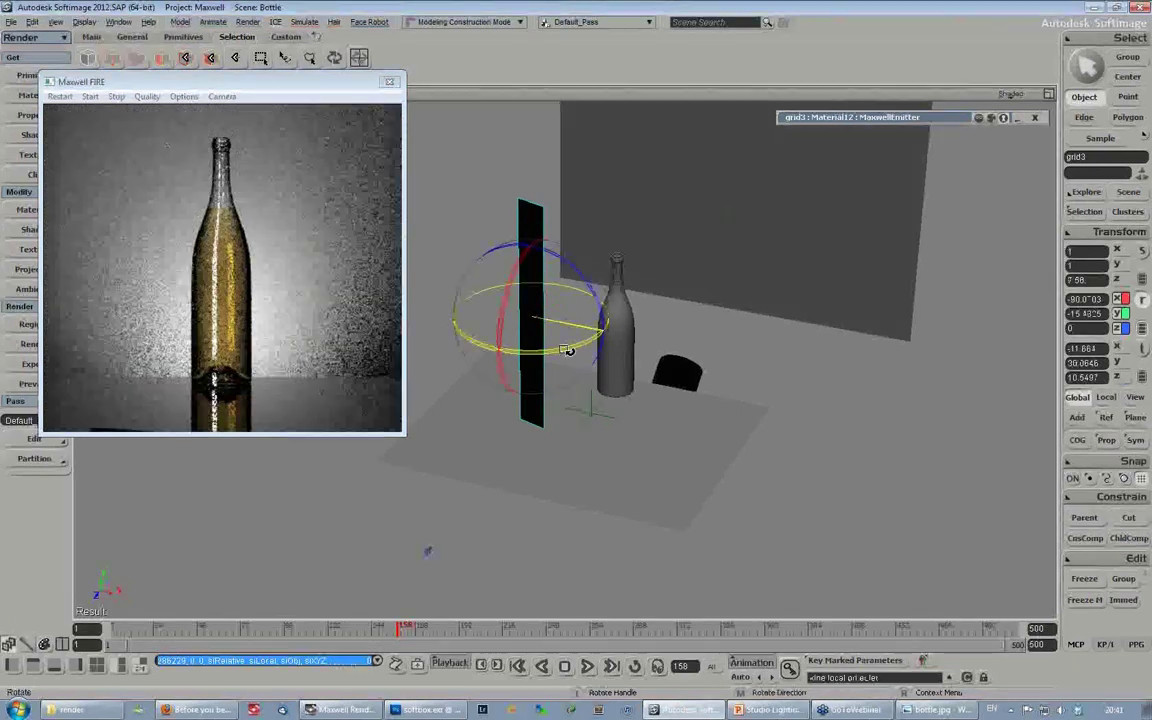
{"action": "left_click_drag", "start_coordinate": [567, 350], "coordinate": [615, 349]}
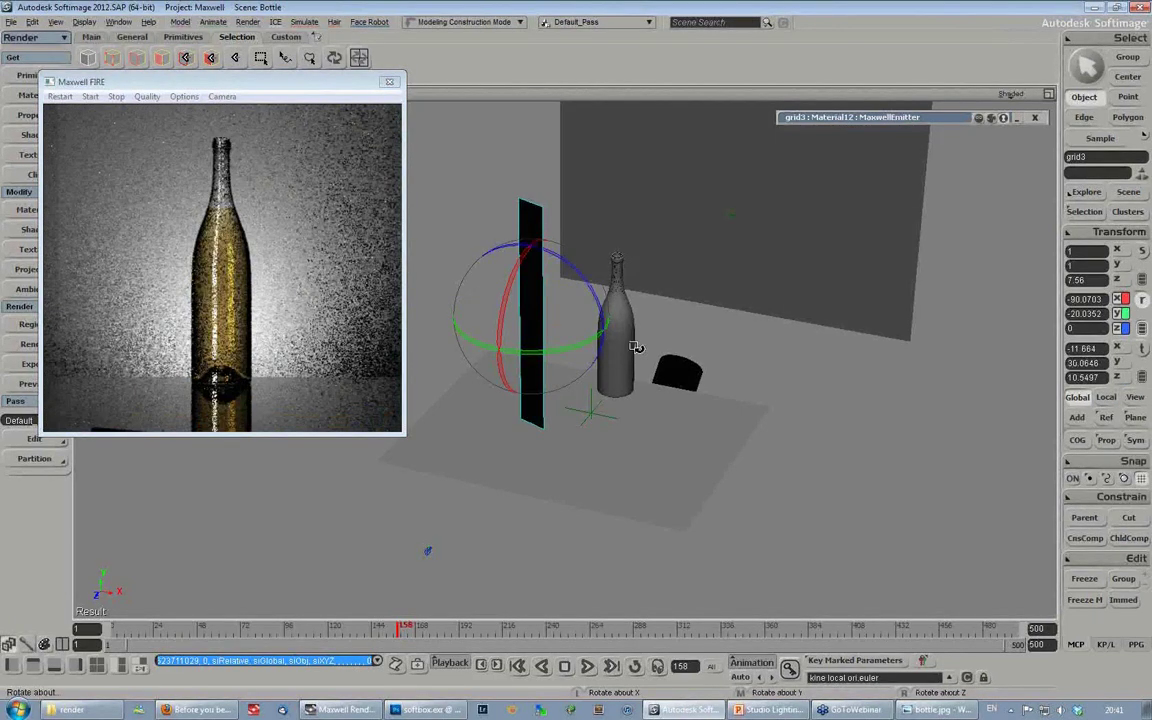
{"action": "key", "text": "space"}
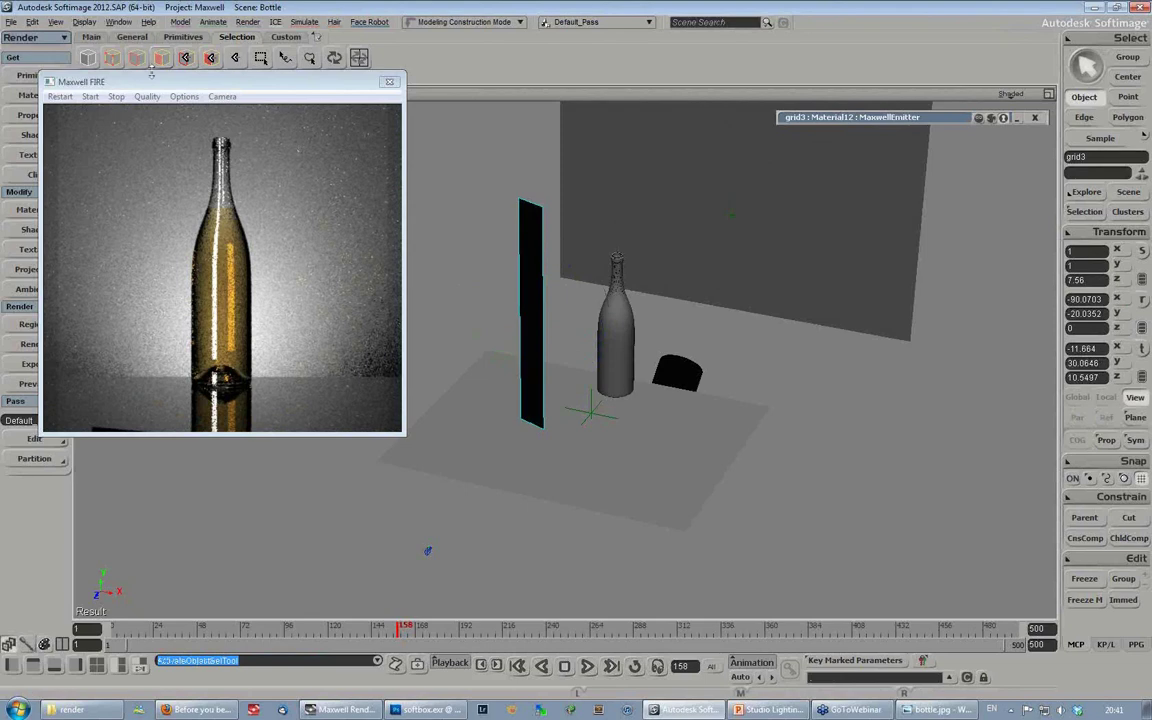
Step: Stop the Maxwell FIRE preview and open the Nespresso scene, discarding the changes to Bottle.scn
{"action": "left_click", "coordinate": [117, 98]}
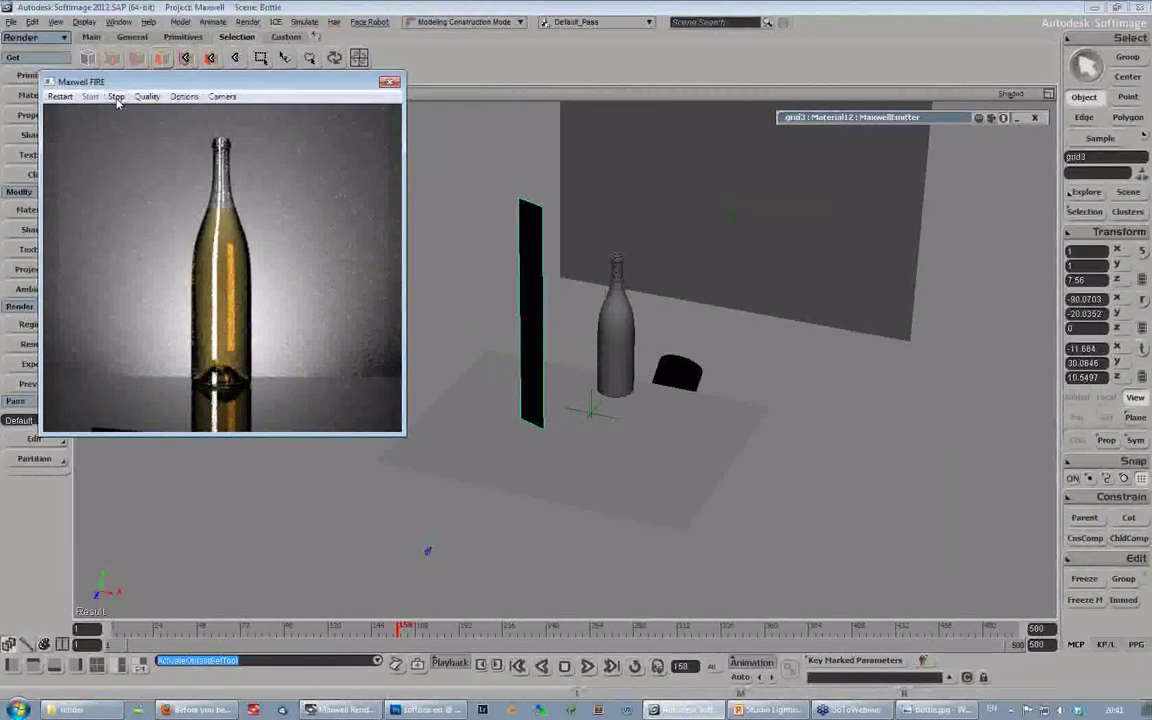
{"action": "left_click", "coordinate": [10, 21]}
{"action": "left_click", "coordinate": [23, 48]}
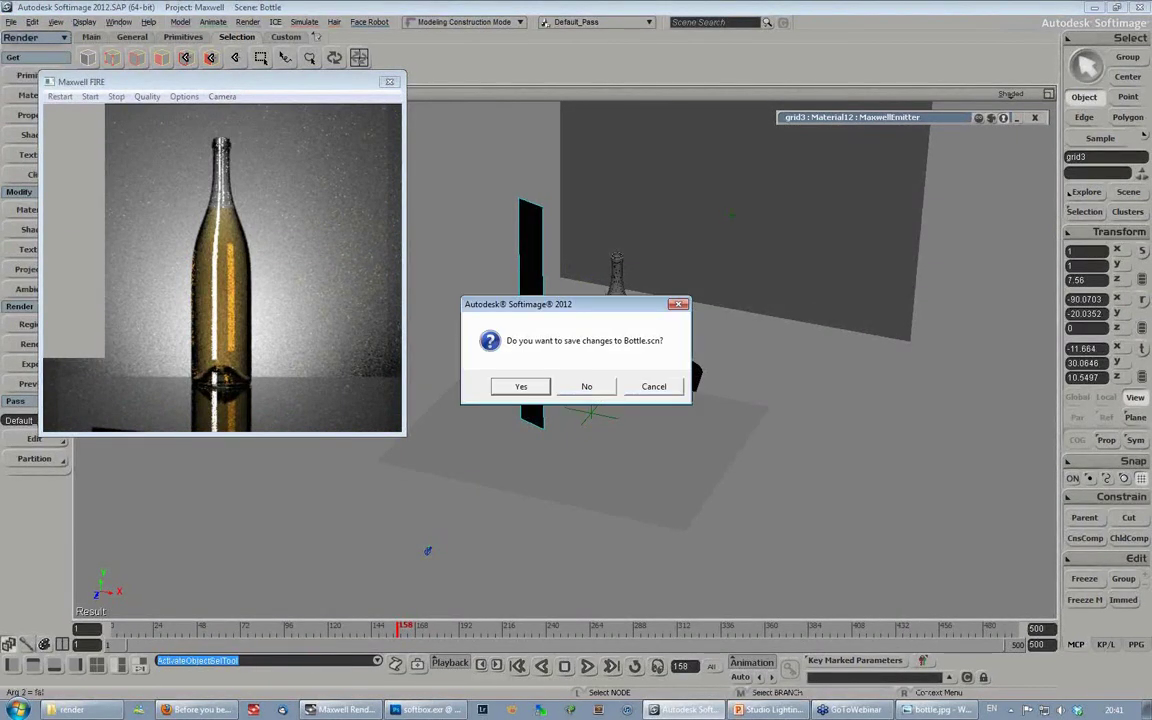
{"action": "left_click", "coordinate": [587, 388]}
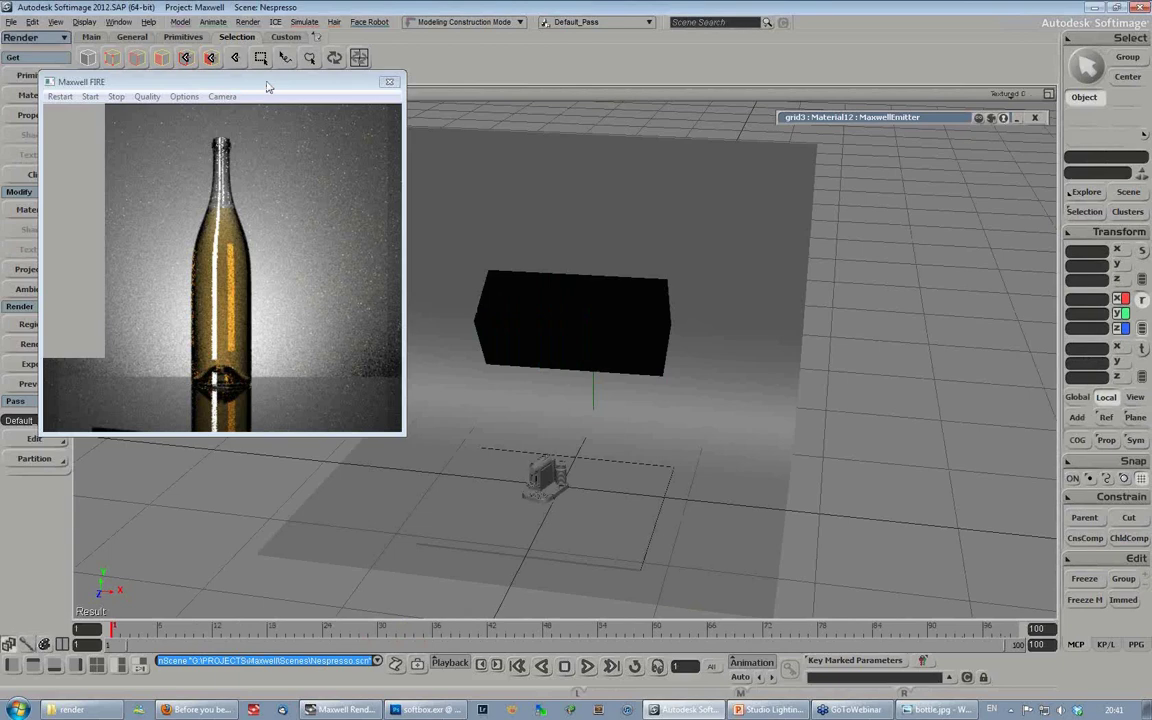
{"action": "left_click_drag", "start_coordinate": [267, 87], "coordinate": [255, 91]}
{"action": "key", "text": "space"}
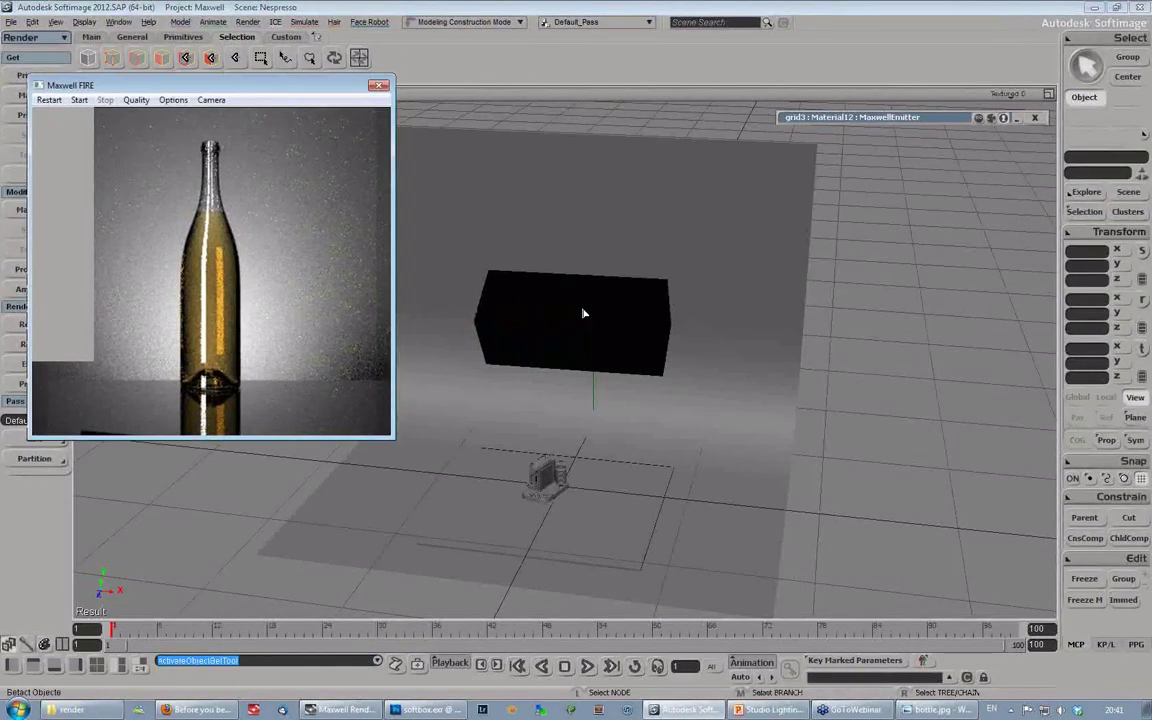
Step: Select the SquareBox softbox and the Nespresso1.body in turn, and examine the light's placement above the coffee machine
{"action": "left_click", "coordinate": [584, 314]}
{"action": "right_click_drag", "start_coordinate": [671, 398], "coordinate": [612, 393]}
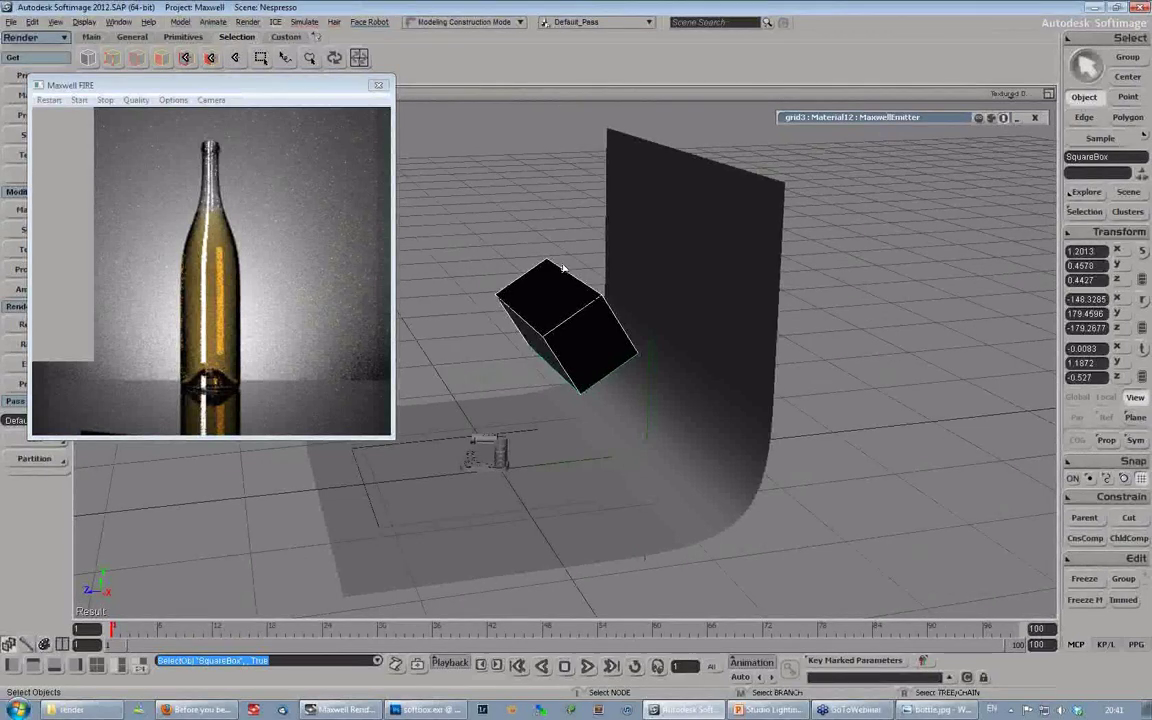
{"action": "key", "text": "s"}
{"action": "right_click_drag", "start_coordinate": [580, 382], "coordinate": [599, 422]}
{"action": "mouse_move", "coordinate": [599, 422]}
{"action": "middle_mouse_down"}
{"action": "mouse_move", "coordinate": [571, 404]}
{"action": "mouse_move", "coordinate": [590, 412]}
{"action": "middle_mouse_up"}
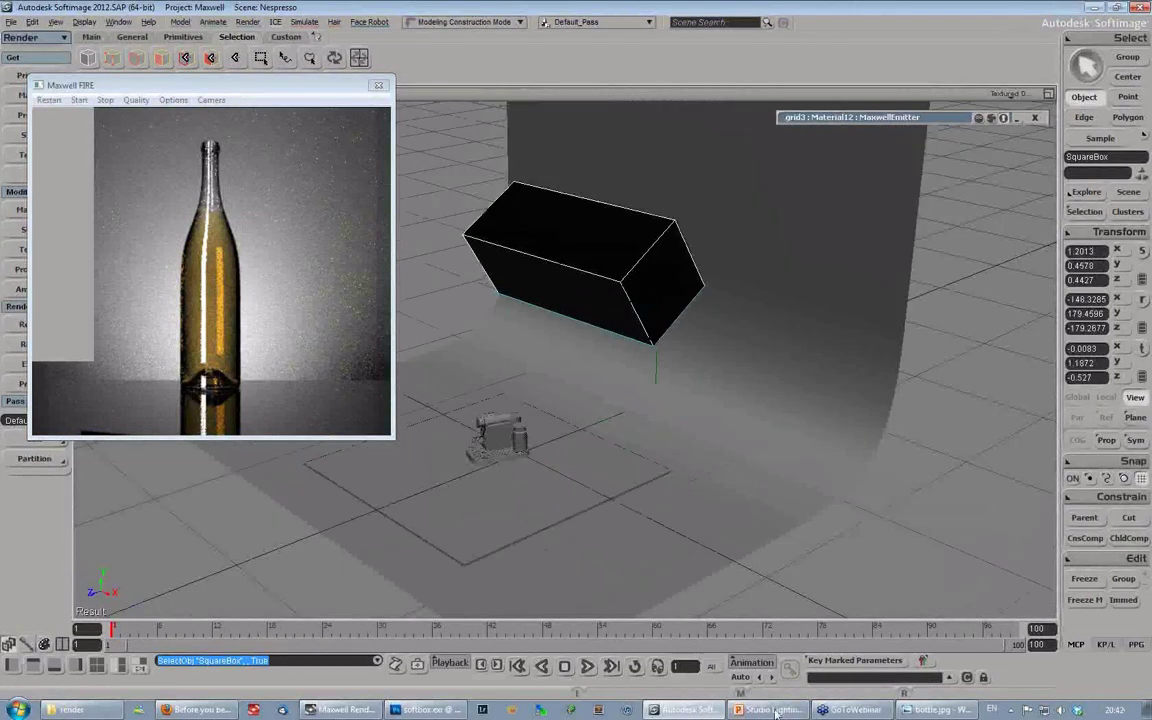
{"action": "left_click", "coordinate": [498, 433]}
{"action": "key", "text": "s"}
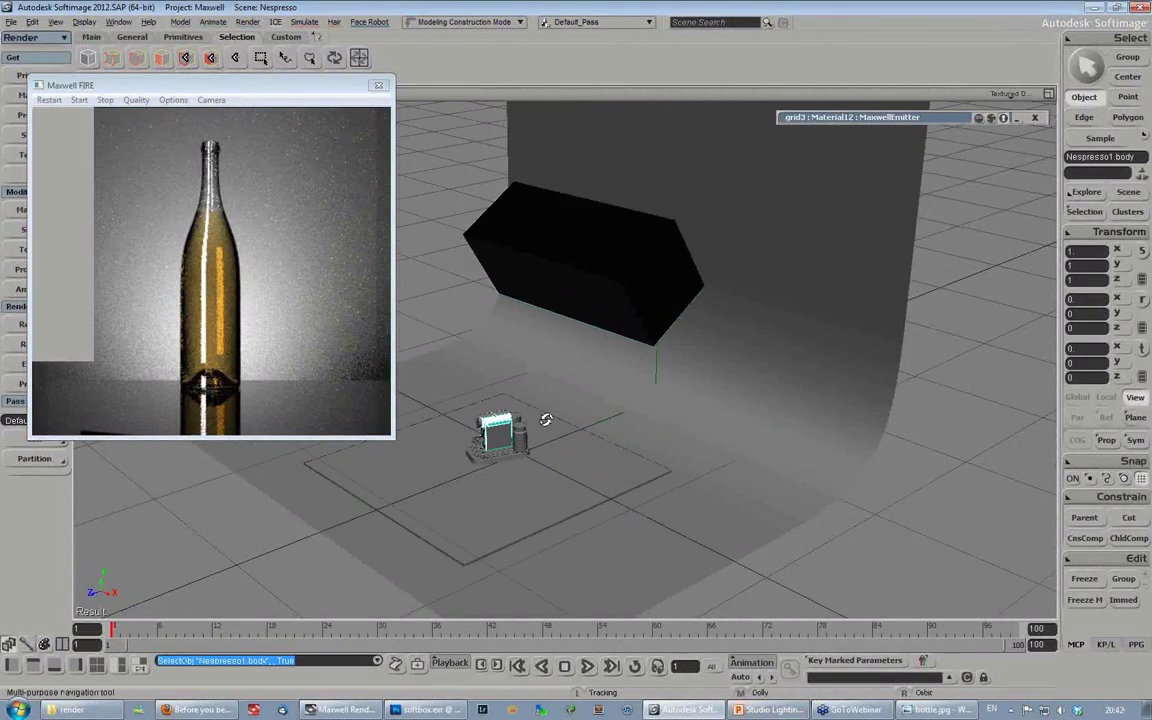
{"action": "right_click_drag", "start_coordinate": [548, 420], "coordinate": [558, 420]}
{"action": "middle_click_drag", "start_coordinate": [558, 420], "coordinate": [486, 504]}
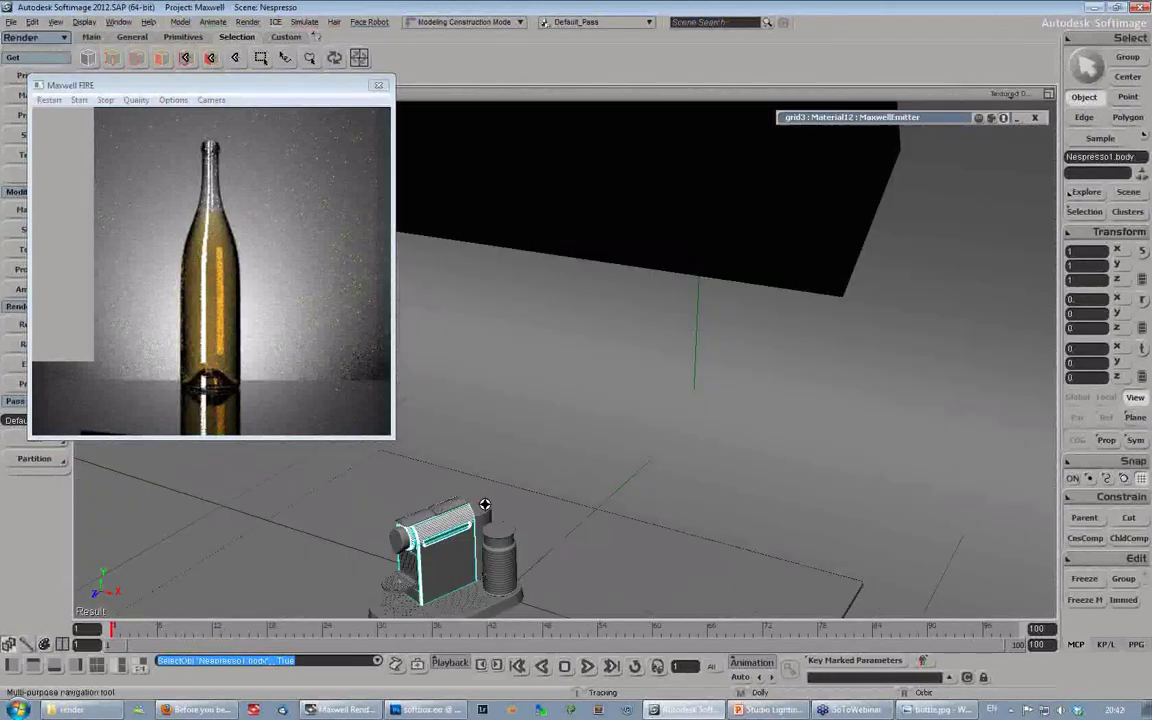
{"action": "left_click_drag", "start_coordinate": [486, 504], "coordinate": [494, 395]}
{"action": "right_click_drag", "start_coordinate": [492, 395], "coordinate": [588, 340]}
{"action": "middle_click_drag", "start_coordinate": [588, 339], "coordinate": [617, 314]}
{"action": "left_click_drag", "start_coordinate": [617, 314], "coordinate": [585, 380]}
Step: Select the SquareBox again and examine its tilt relative to the backdrop from the side
{"action": "key", "text": "space"}
{"action": "left_click", "coordinate": [632, 180]}
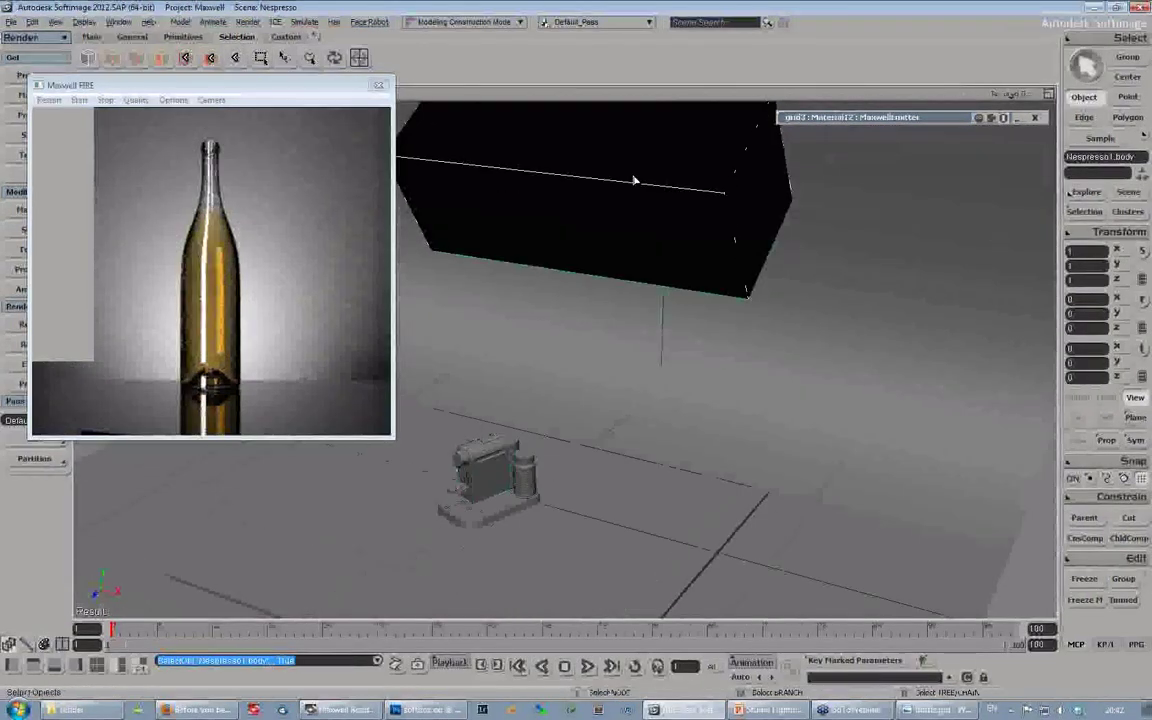
{"action": "key", "text": "s"}
{"action": "right_click_drag", "start_coordinate": [656, 414], "coordinate": [600, 420]}
{"action": "middle_click_drag", "start_coordinate": [600, 420], "coordinate": [707, 396]}
{"action": "key", "text": "space"}
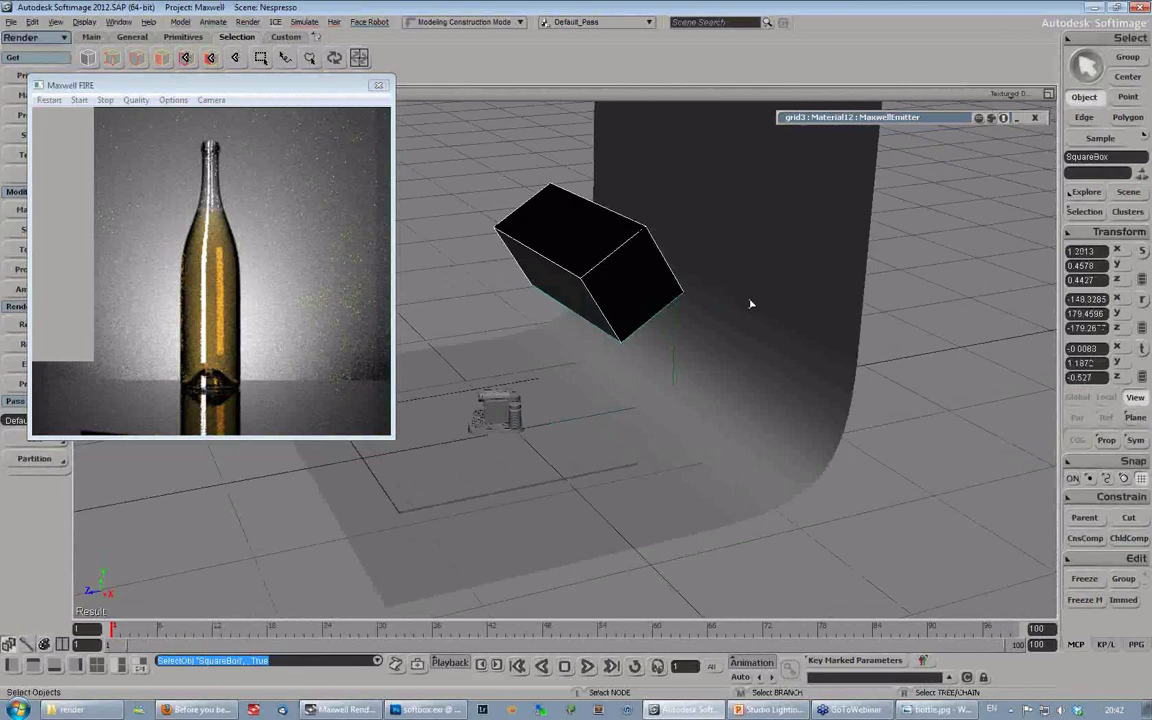
Step: Select the curved backdrop and examine its sweep behind and beneath the coffee machine from side and low angles
{"action": "left_click", "coordinate": [751, 304]}
{"action": "key", "text": "s"}
{"action": "right_click_drag", "start_coordinate": [689, 411], "coordinate": [643, 275]}
{"action": "right_click_drag", "start_coordinate": [581, 314], "coordinate": [716, 267]}
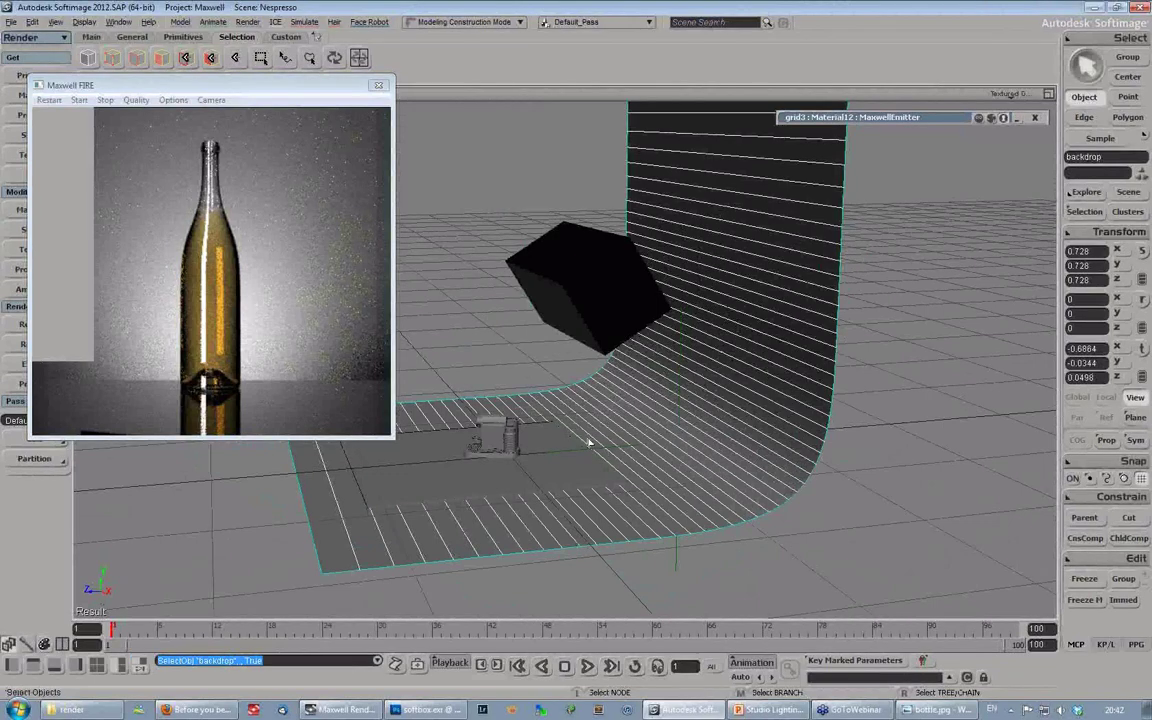
{"action": "key", "text": "s"}
{"action": "right_click_drag", "start_coordinate": [738, 463], "coordinate": [763, 175]}
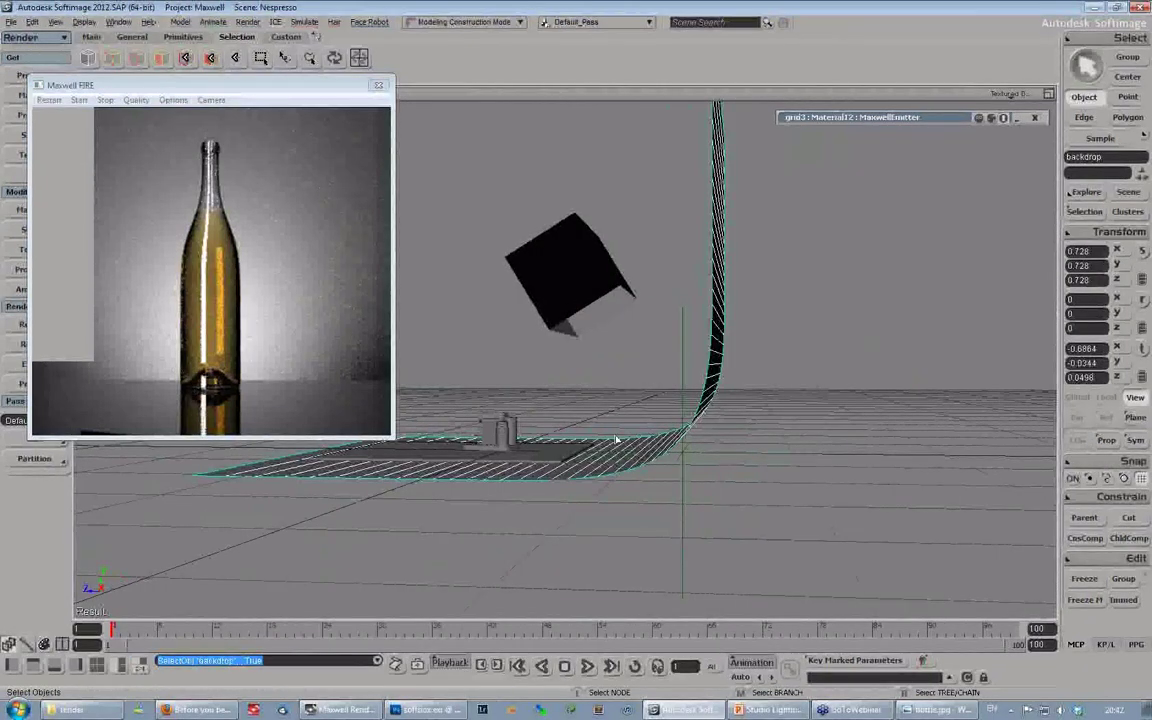
{"action": "key", "text": "s"}
{"action": "left_click_drag", "start_coordinate": [625, 332], "coordinate": [636, 329]}
{"action": "right_click_drag", "start_coordinate": [636, 329], "coordinate": [719, 428]}
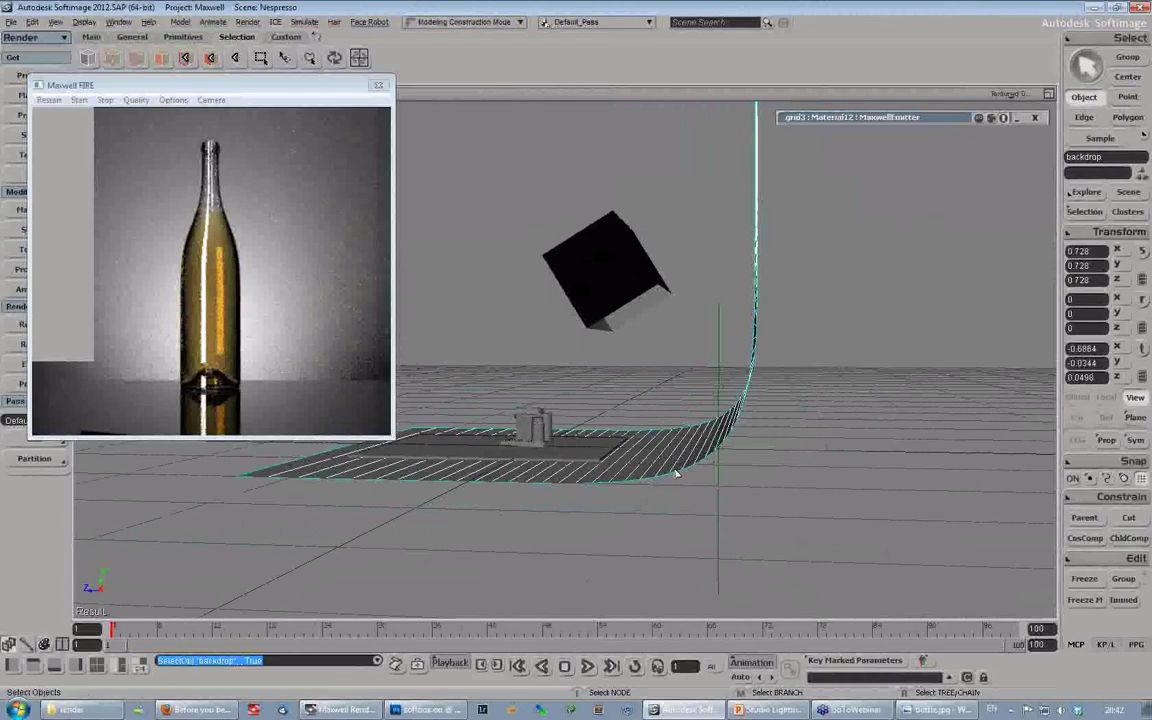
{"action": "key", "text": "s"}
{"action": "right_click_drag", "start_coordinate": [612, 339], "coordinate": [620, 386]}
Step: Look inside the softbox from below, selecting the squareEmitter plane and the surrounding SquareBox housing
{"action": "key", "text": "space"}
{"action": "left_click", "coordinate": [619, 280]}
{"action": "key", "text": "s"}
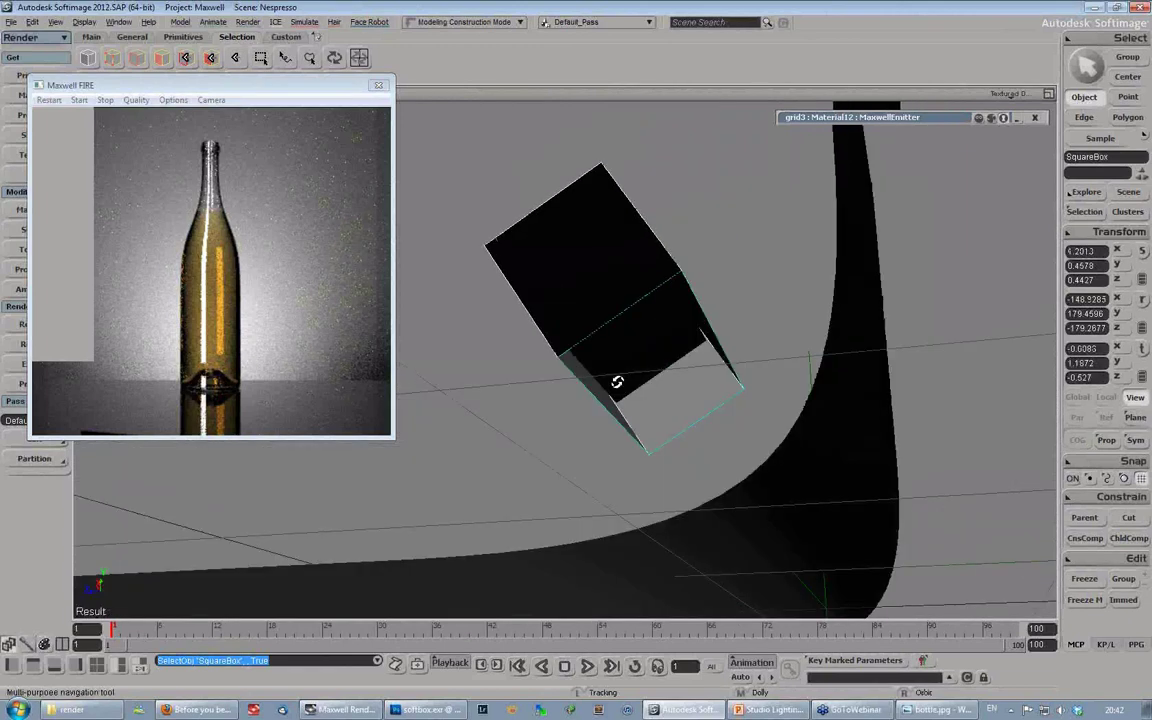
{"action": "key", "text": "space"}
{"action": "left_click", "coordinate": [628, 321]}
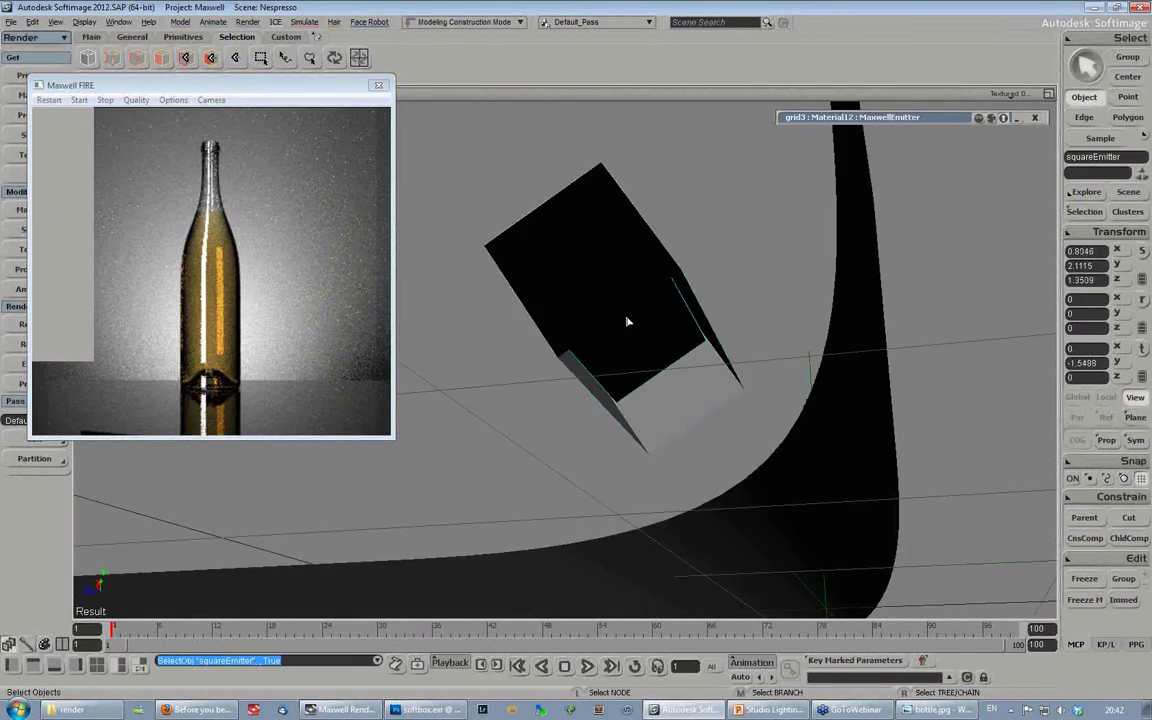
{"action": "left_click", "coordinate": [596, 260]}
{"action": "key", "text": "s"}
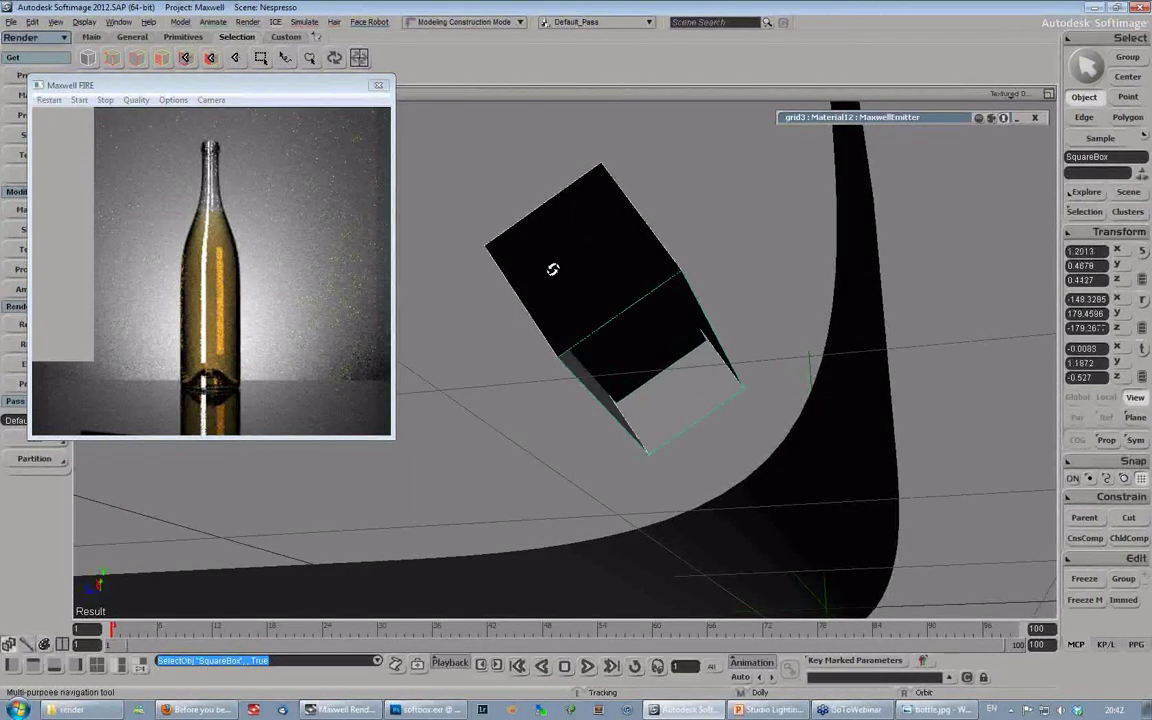
{"action": "right_click_drag", "start_coordinate": [553, 269], "coordinate": [598, 354]}
{"action": "left_click_drag", "start_coordinate": [598, 354], "coordinate": [530, 285]}
Step: Try repositioning the SquareBox softbox above the coffee machine, and undo the moves
{"action": "key", "text": "v"}
{"action": "left_click_drag", "start_coordinate": [540, 254], "coordinate": [620, 249]}
{"action": "key", "text": "ctrl+z"}
{"action": "key", "text": "space"}
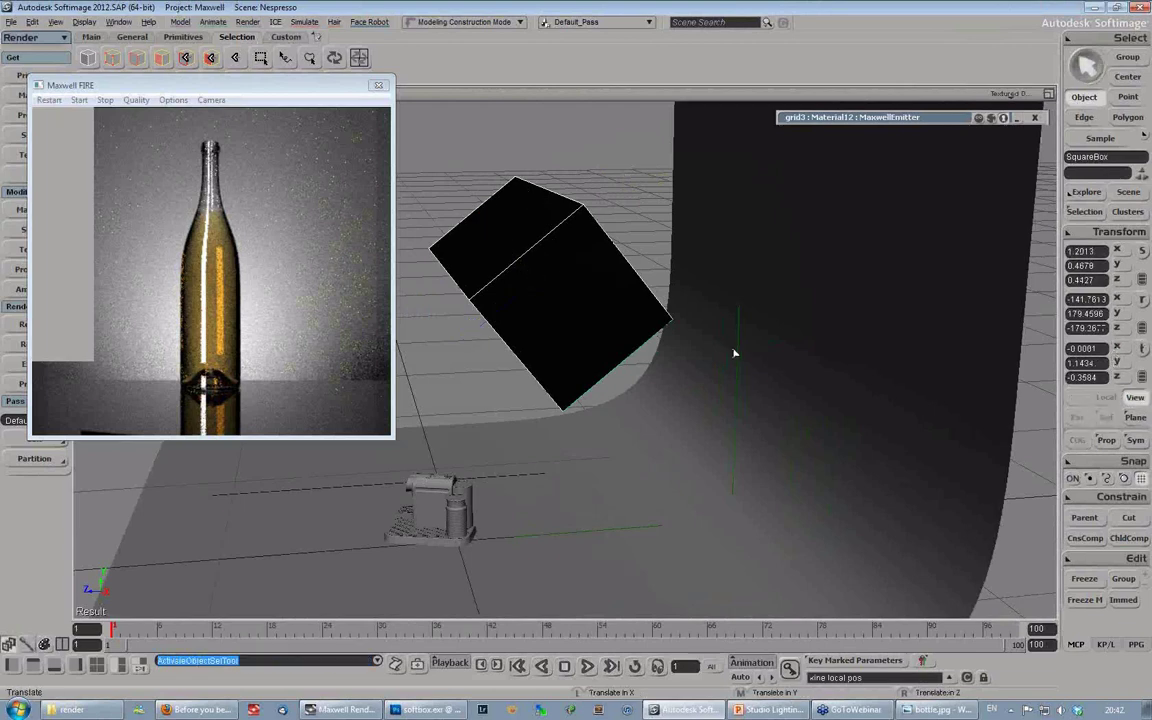
{"action": "left_click", "coordinate": [738, 353]}
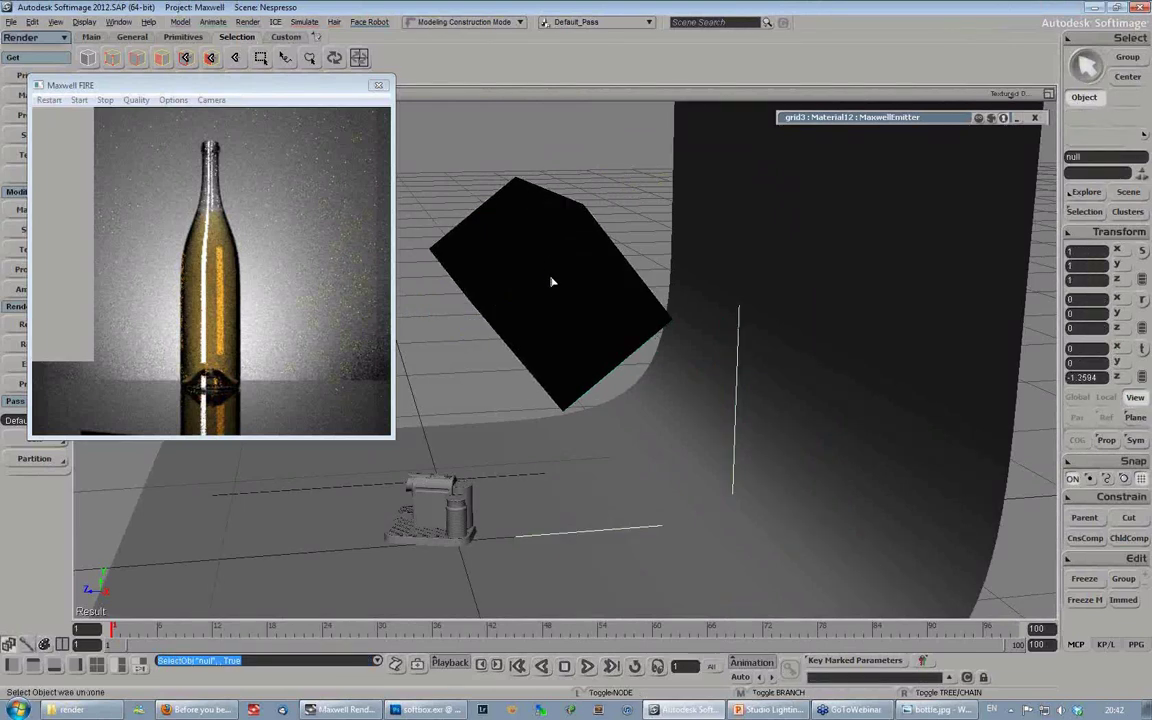
{"action": "key", "text": "ctrl+z"}
{"action": "key", "text": "ctrl+z"}
{"action": "key", "text": "s"}
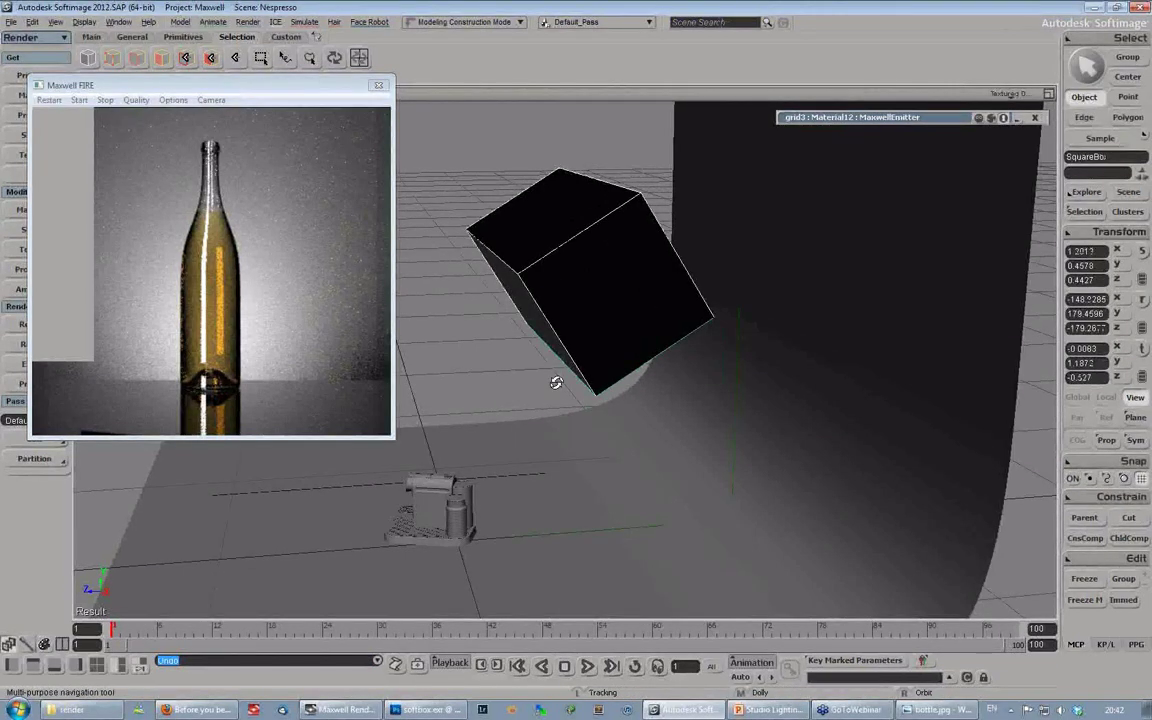
Step: Switch to Windows Photo Viewer and advance to the nespresso.jpg reference photo
{"action": "right_click_drag", "start_coordinate": [556, 383], "coordinate": [640, 340]}
{"action": "left_click_drag", "start_coordinate": [121, 89], "coordinate": [156, 99]}
{"action": "left_click", "coordinate": [34, 344]}
{"action": "mouse_move", "coordinate": [928, 716]}
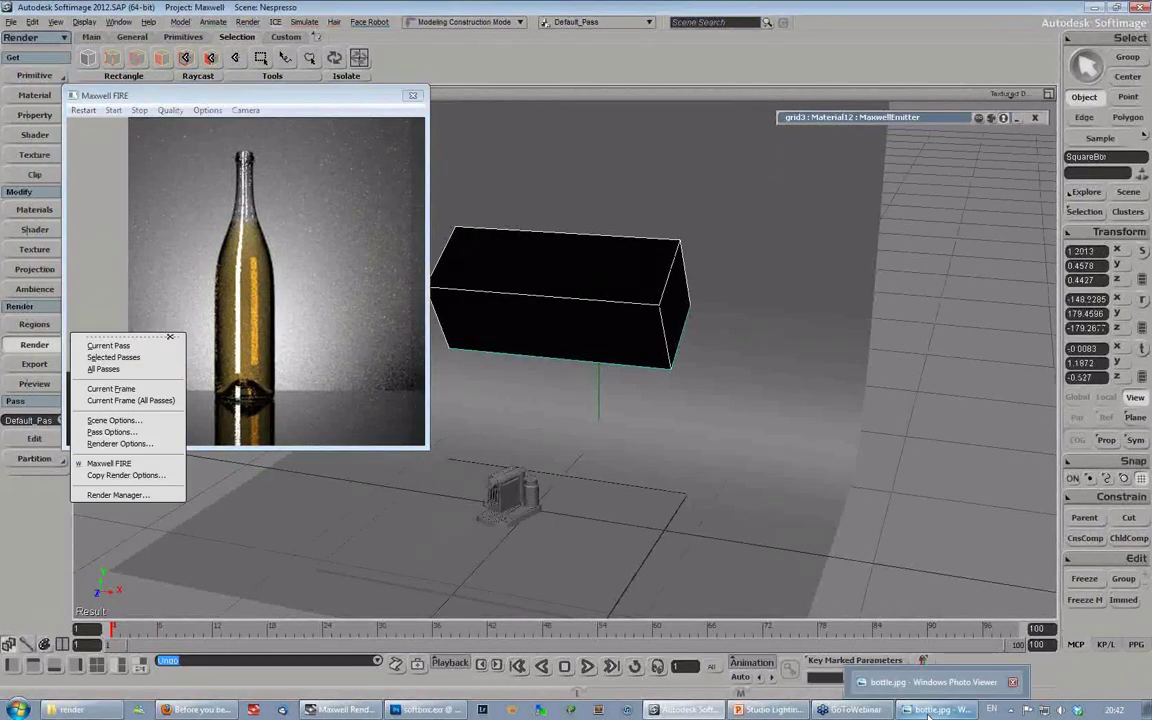
{"action": "left_click", "coordinate": [928, 710]}
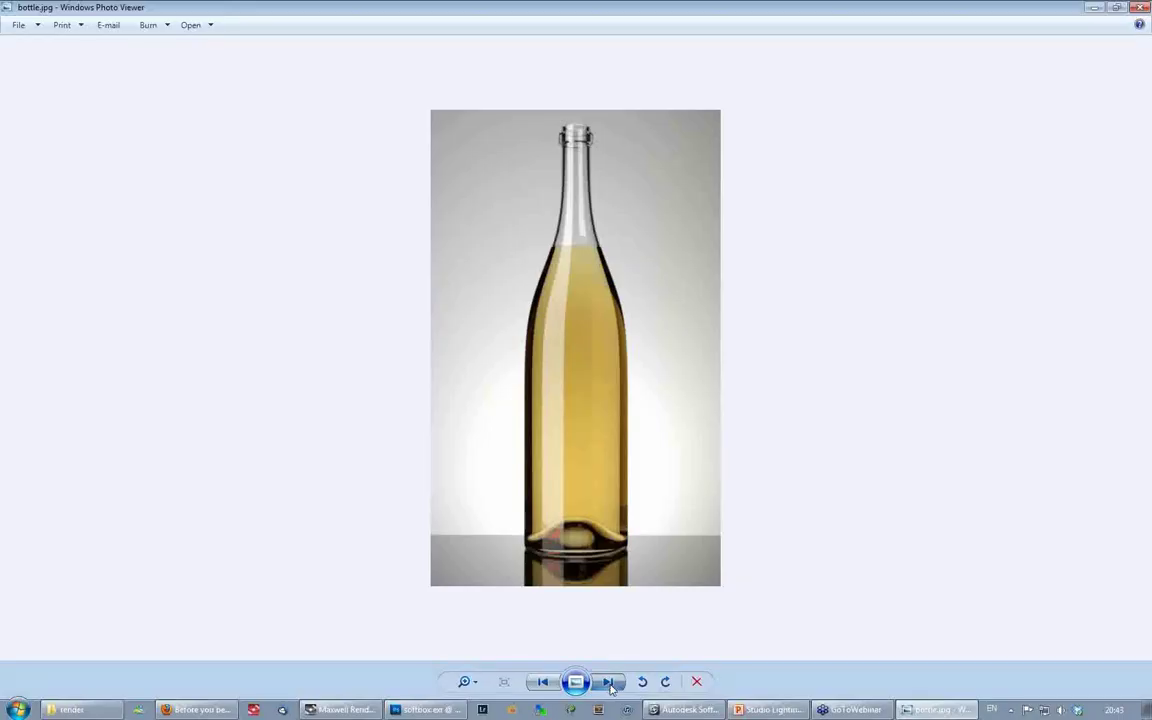
{"action": "left_click", "coordinate": [611, 686]}
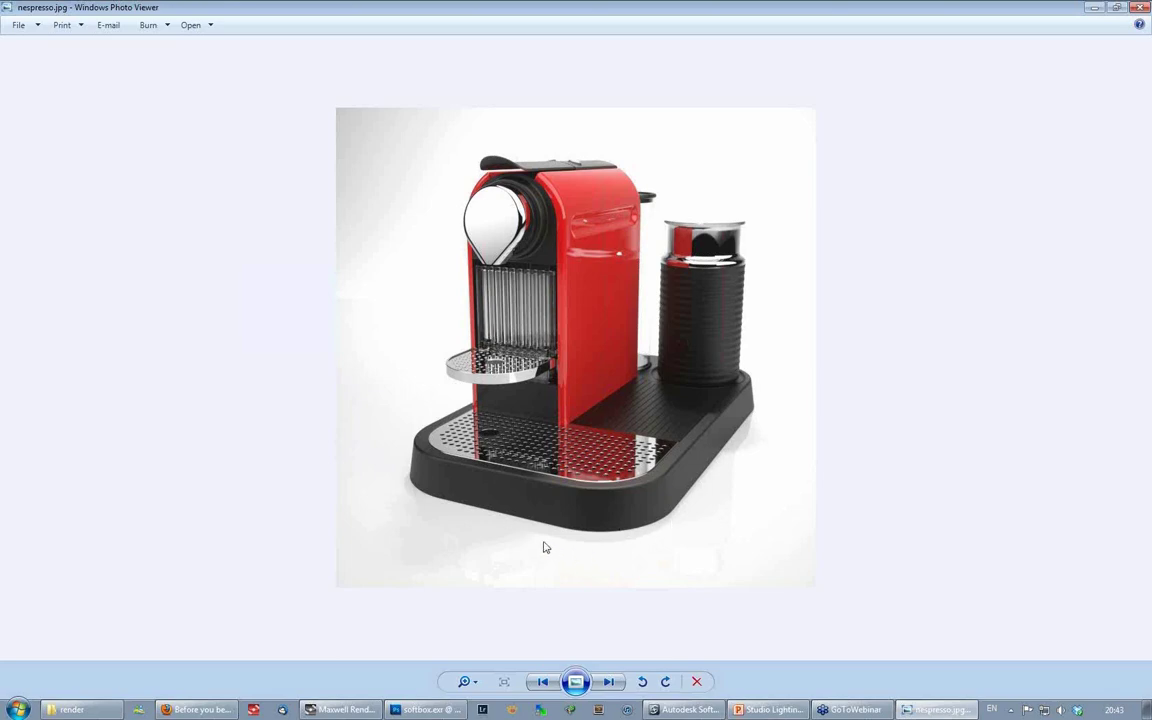
Step: Return to Softimage, select the reflPlate under the coffee machine, and examine it with the backdrop and softbox
{"action": "left_click", "coordinate": [688, 710]}
{"action": "left_click", "coordinate": [587, 513]}
{"action": "key", "text": "s"}
{"action": "right_click_drag", "start_coordinate": [625, 509], "coordinate": [548, 509]}
{"action": "left_click_drag", "start_coordinate": [548, 509], "coordinate": [715, 427]}
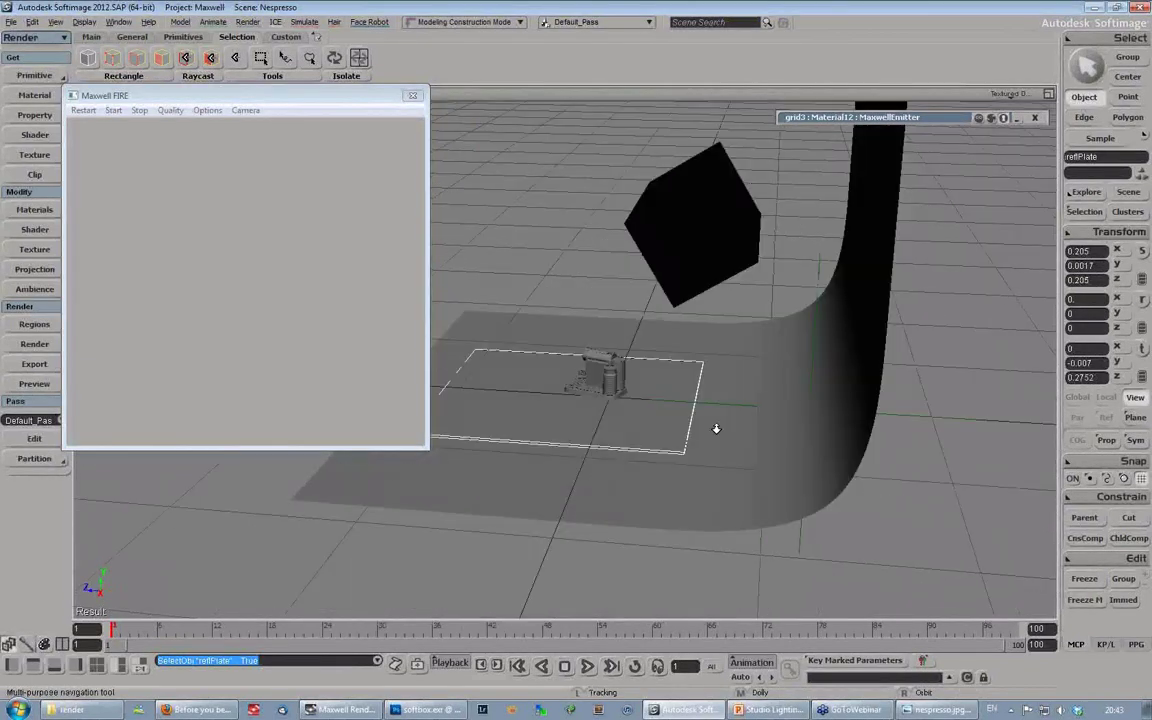
{"action": "middle_click_drag", "start_coordinate": [715, 427], "coordinate": [586, 473]}
{"action": "right_click_drag", "start_coordinate": [575, 522], "coordinate": [576, 419]}
{"action": "right_click_drag", "start_coordinate": [712, 221], "coordinate": [663, 221]}
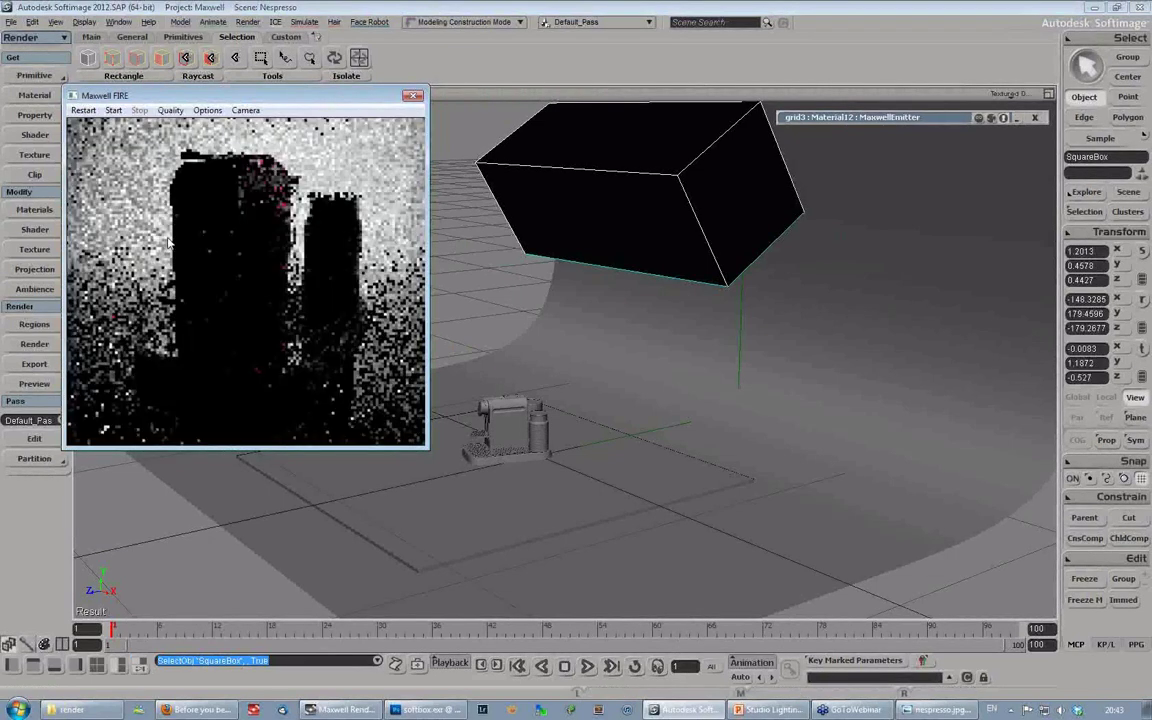
Step: Compare the live Maxwell FIRE preview of the coffee machine with the SquareBox softbox placement seen from several angles
{"action": "left_click_drag", "start_coordinate": [248, 96], "coordinate": [226, 113]}
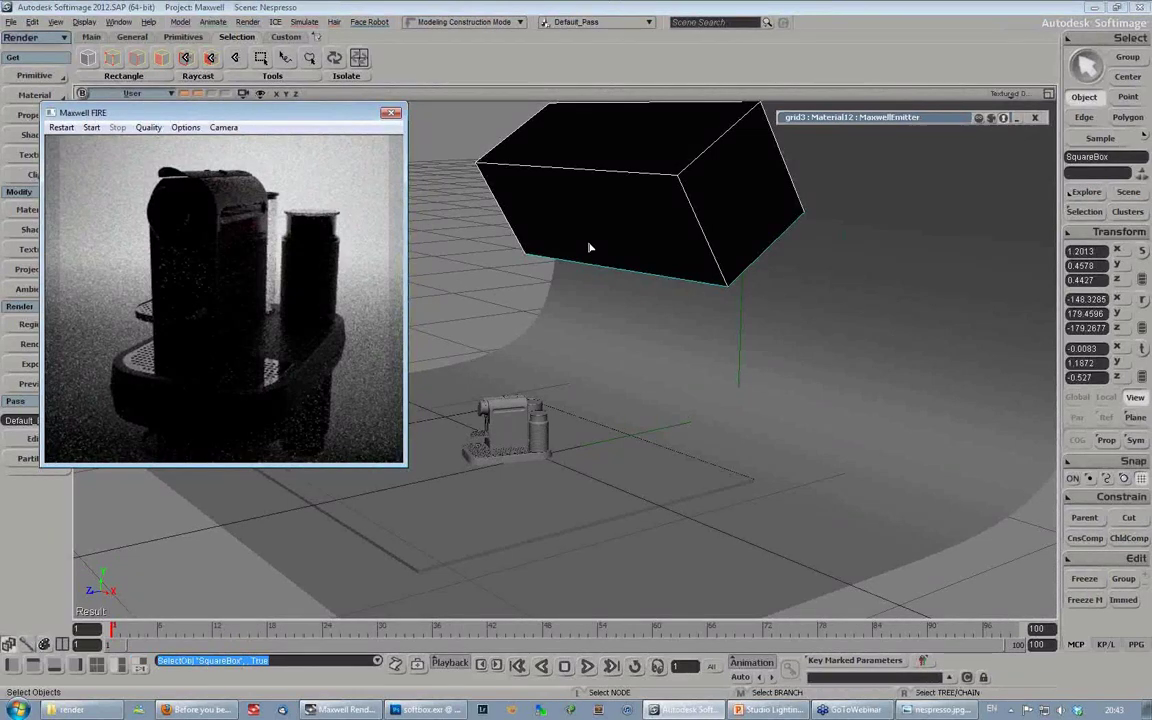
{"action": "right_click_drag", "start_coordinate": [590, 247], "coordinate": [590, 324]}
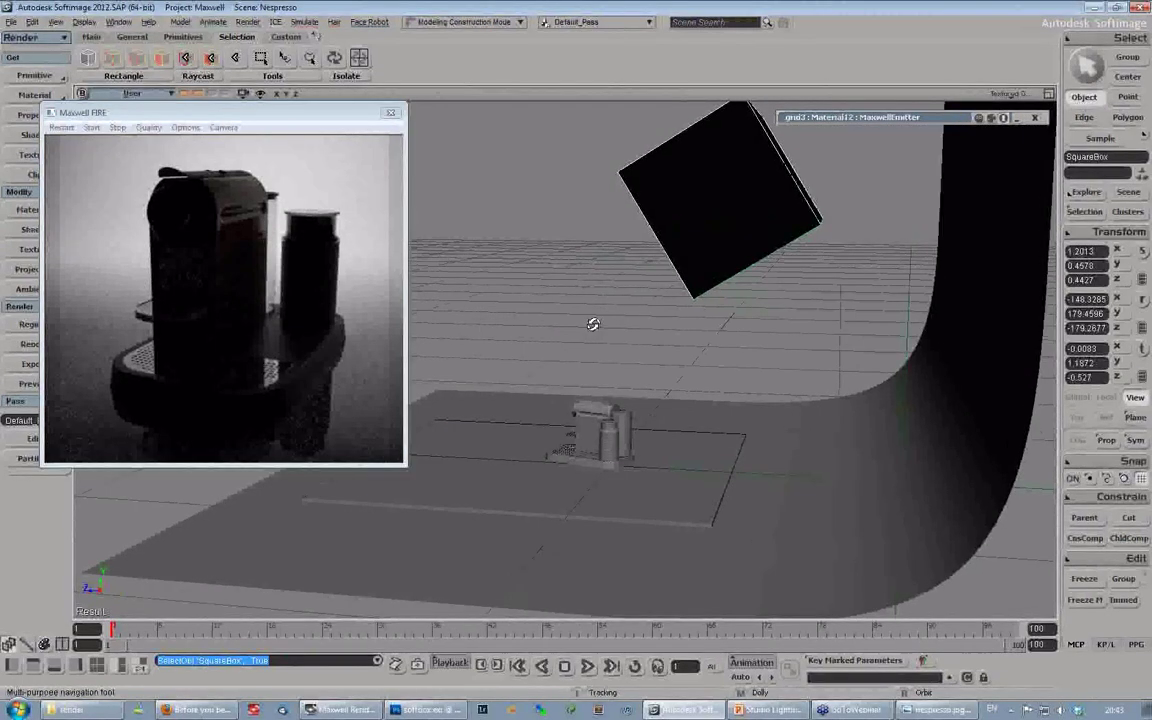
{"action": "right_click_drag", "start_coordinate": [590, 324], "coordinate": [609, 352]}
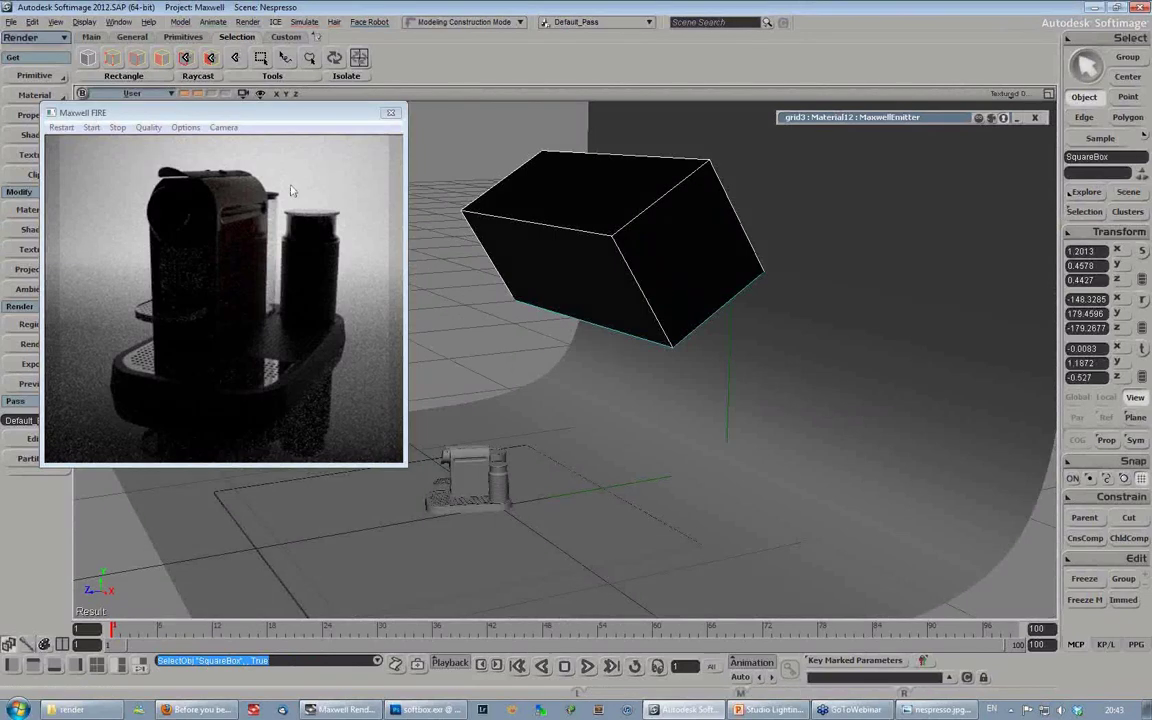
{"action": "key", "text": "s"}
{"action": "right_click_drag", "start_coordinate": [575, 293], "coordinate": [618, 236]}
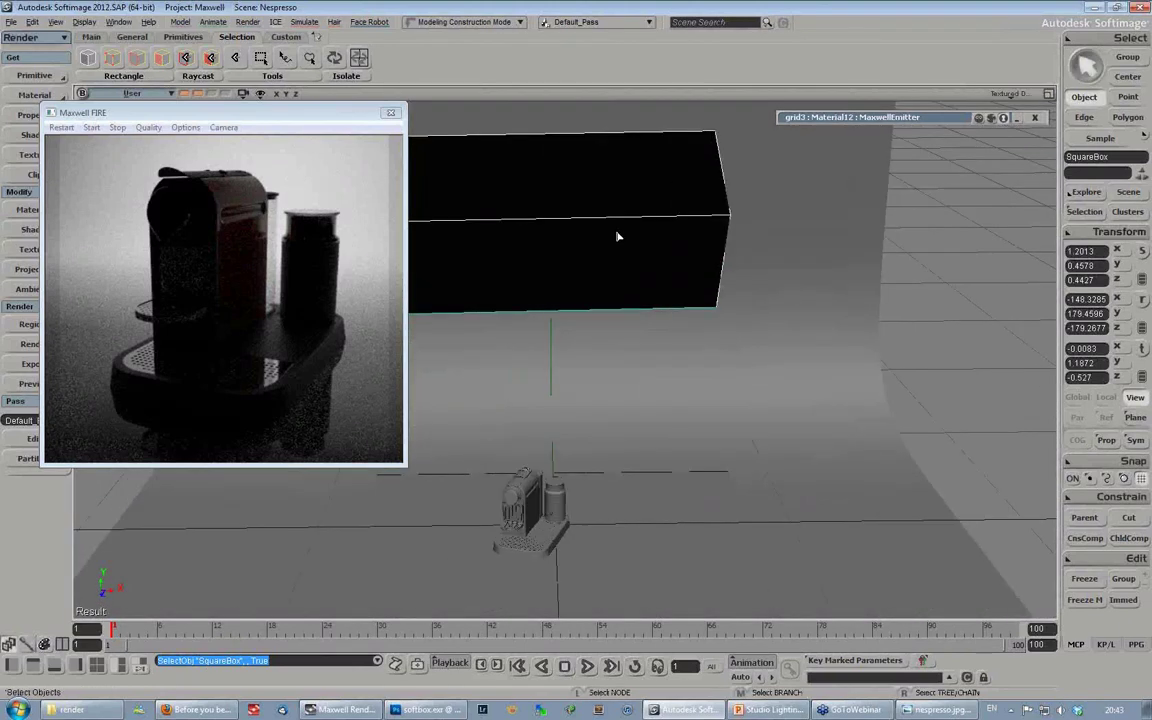
{"action": "key", "text": "s"}
{"action": "left_click_drag", "start_coordinate": [601, 307], "coordinate": [643, 311]}
{"action": "right_click_drag", "start_coordinate": [643, 311], "coordinate": [589, 296]}
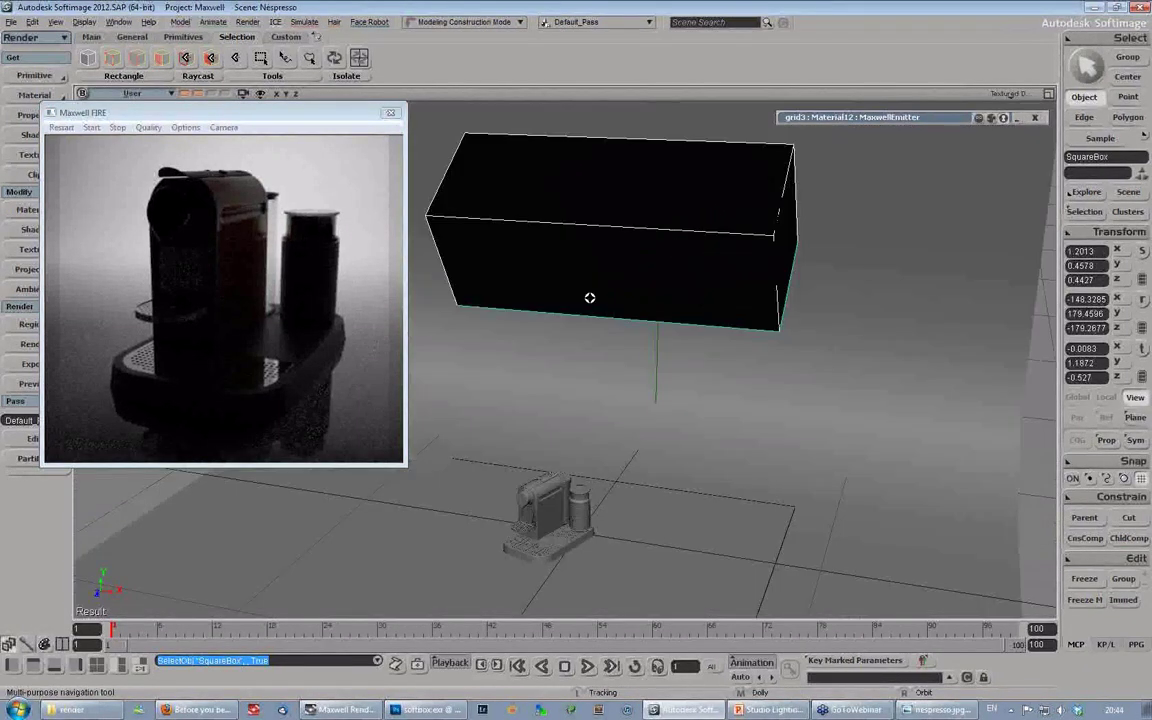
Step: Open the MaxwellEmitter properties of squareEmitter inside the softbox and raise its luminance to about 8749 lumen
{"action": "key", "text": "Escape"}
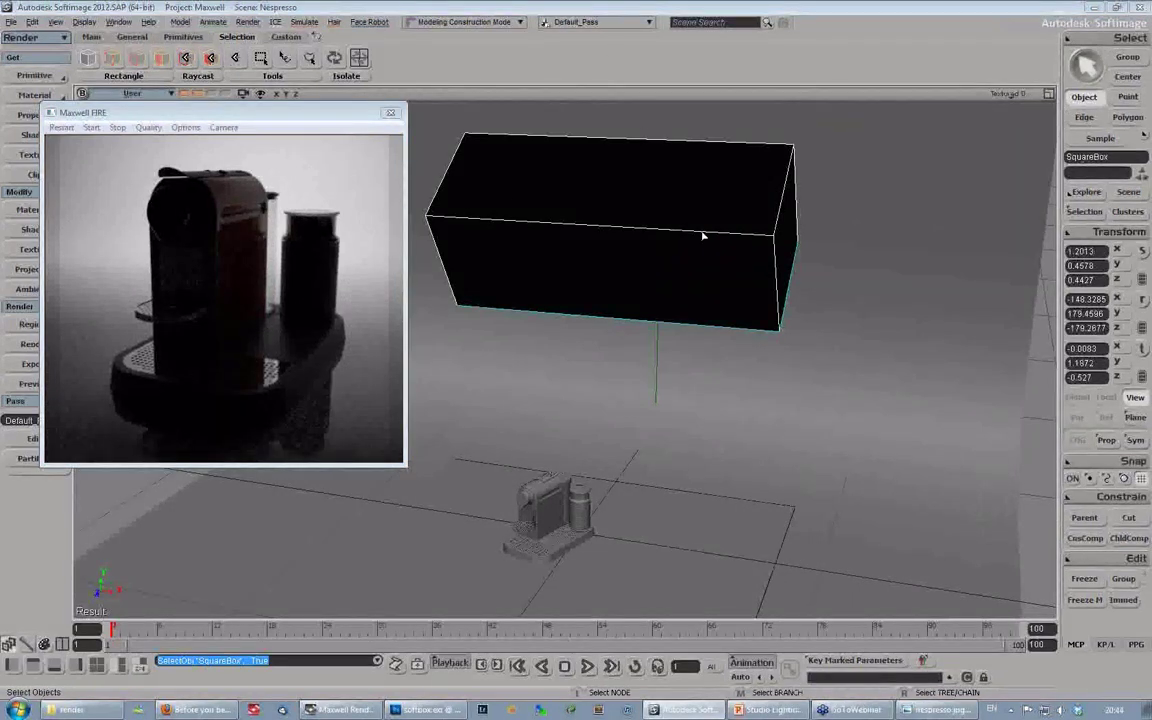
{"action": "key", "text": "s"}
{"action": "right_click_drag", "start_coordinate": [626, 255], "coordinate": [624, 255]}
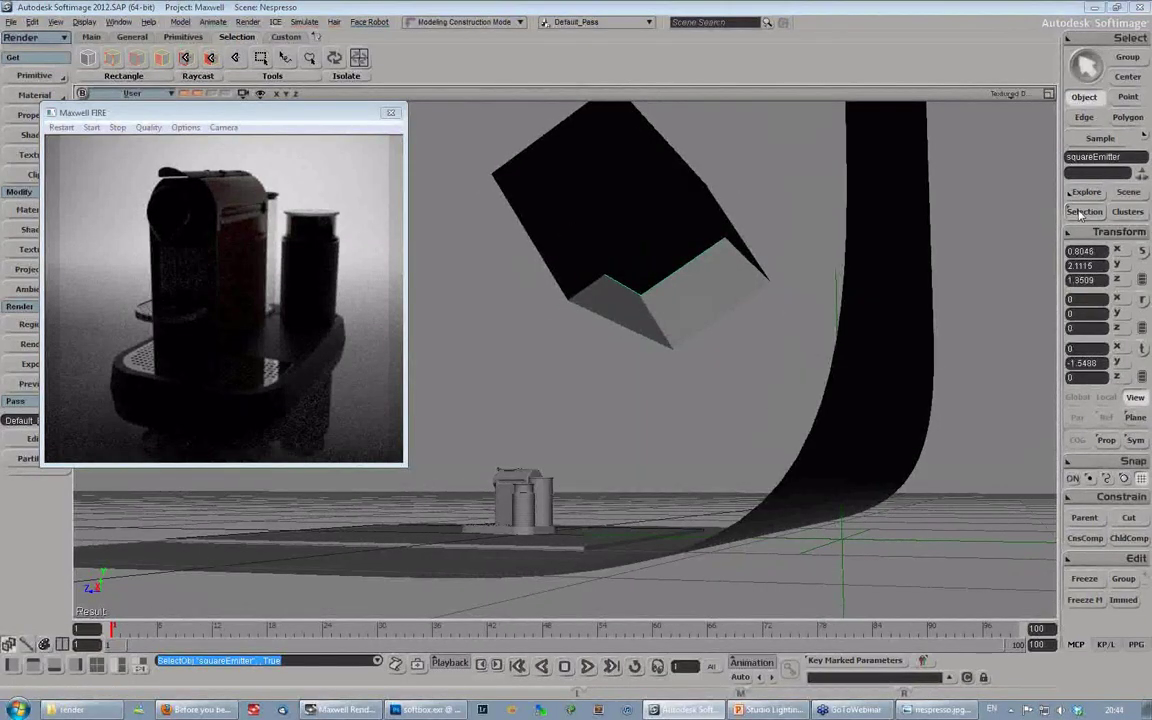
{"action": "key", "text": "F3"}
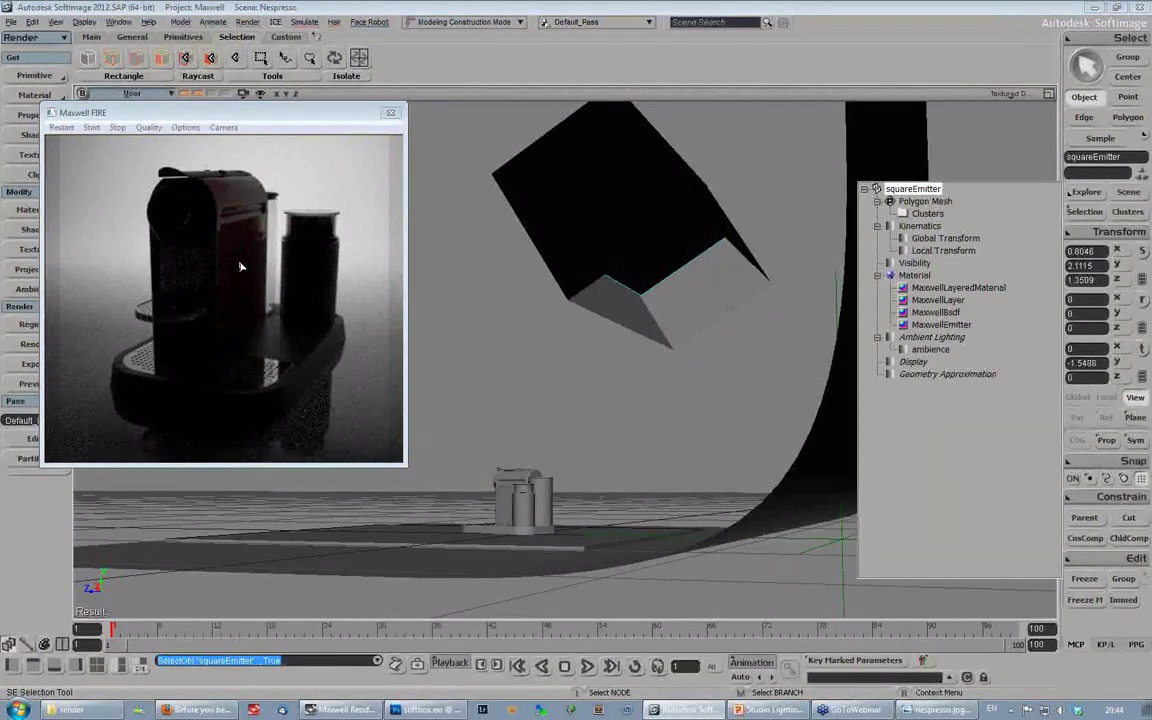
{"action": "left_click", "coordinate": [904, 324]}
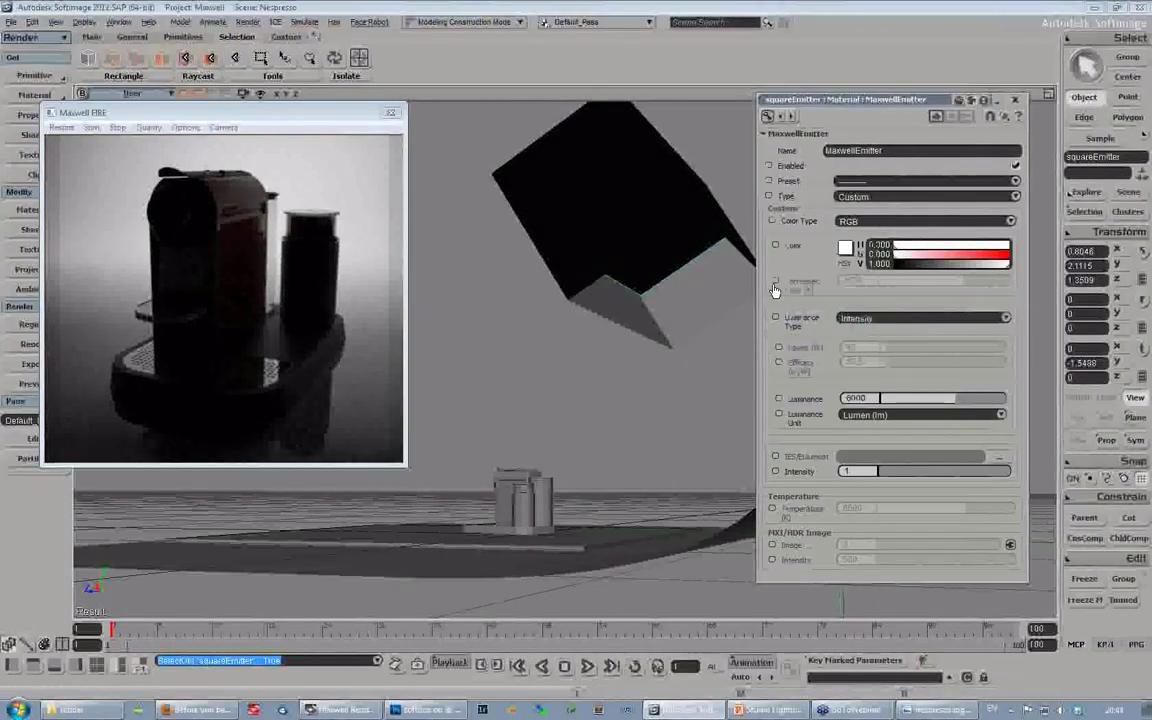
{"action": "left_click_drag", "start_coordinate": [840, 101], "coordinate": [861, 103]}
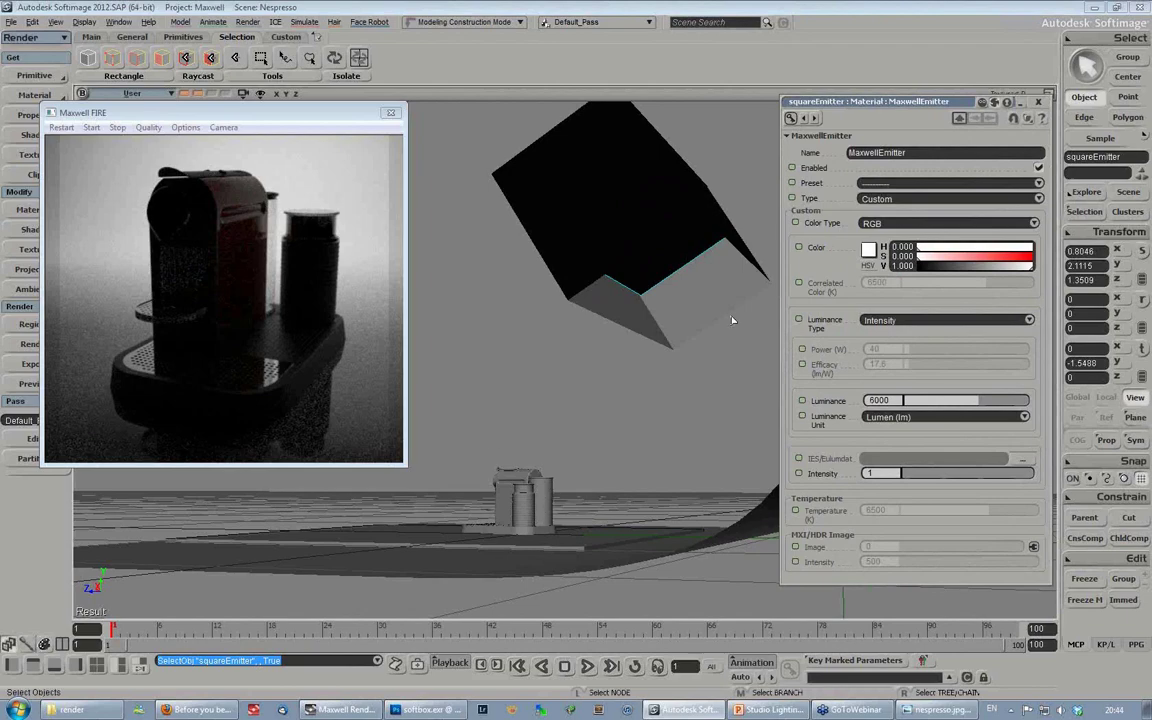
{"action": "left_click_drag", "start_coordinate": [905, 103], "coordinate": [890, 99]}
{"action": "left_click_drag", "start_coordinate": [966, 398], "coordinate": [1001, 399]}
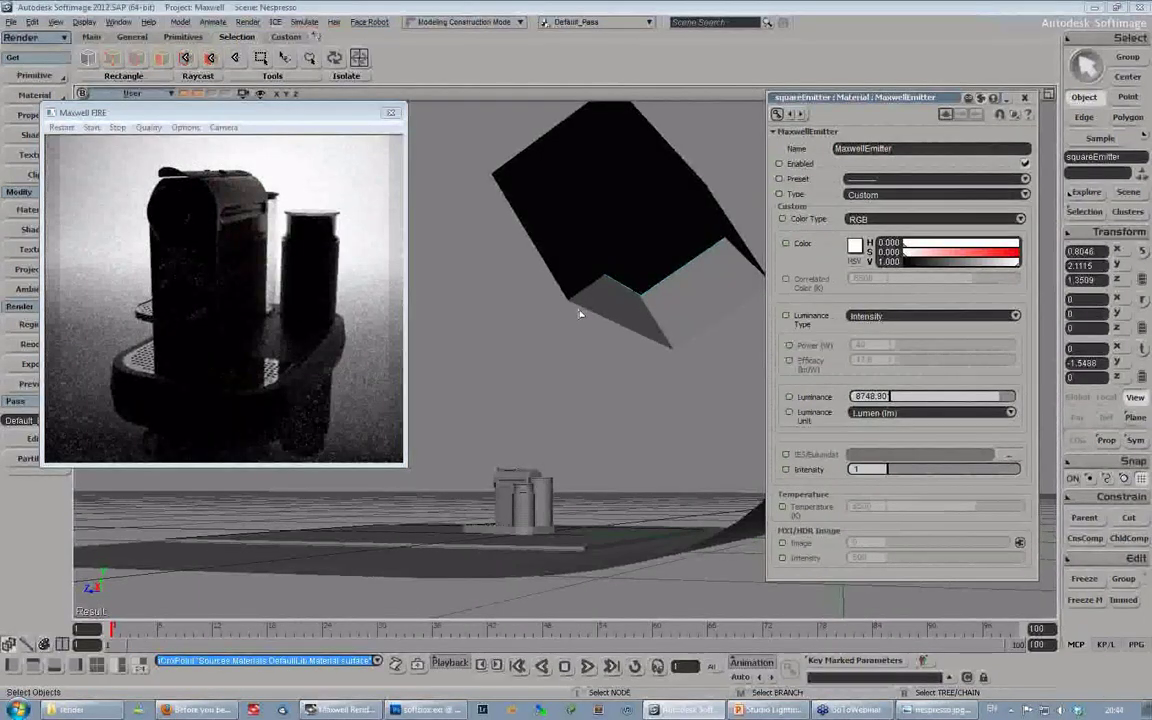
Step: Nudge the SquareBox softbox sideways along its local X axis, to an X position of about -0.007
{"action": "key", "text": "s"}
{"action": "right_click_drag", "start_coordinate": [494, 283], "coordinate": [610, 327]}
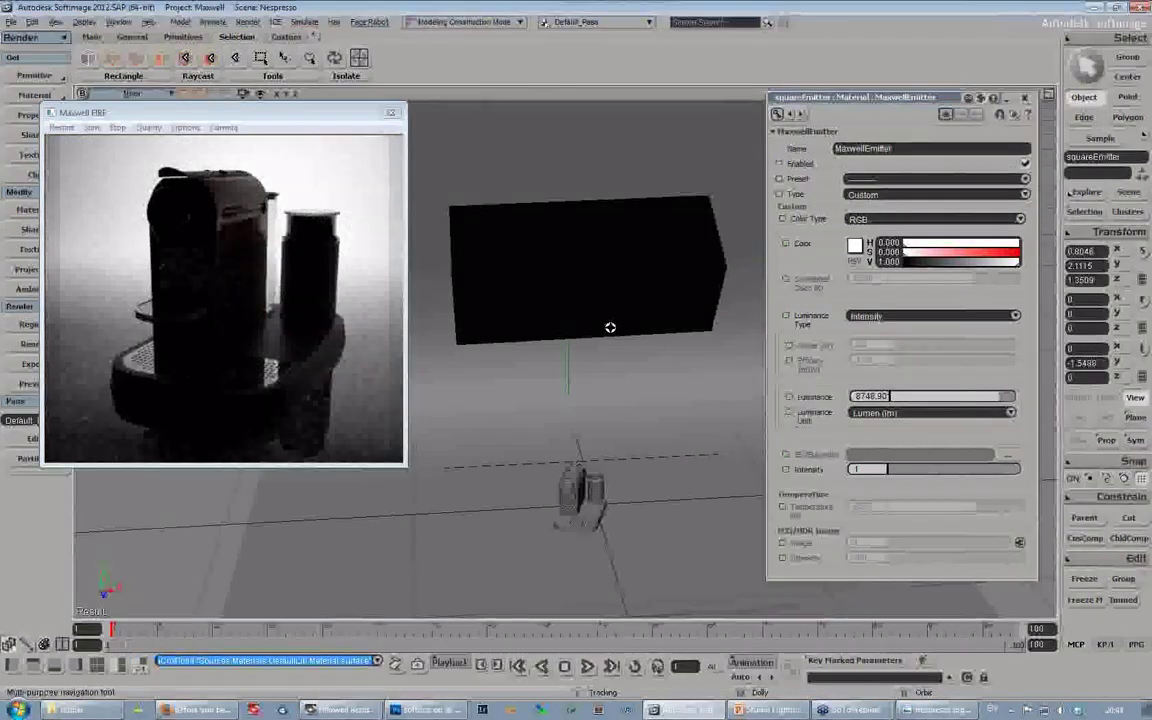
{"action": "left_click", "coordinate": [610, 327]}
{"action": "key", "text": "v"}
{"action": "left_click_drag", "start_coordinate": [648, 267], "coordinate": [635, 268]}
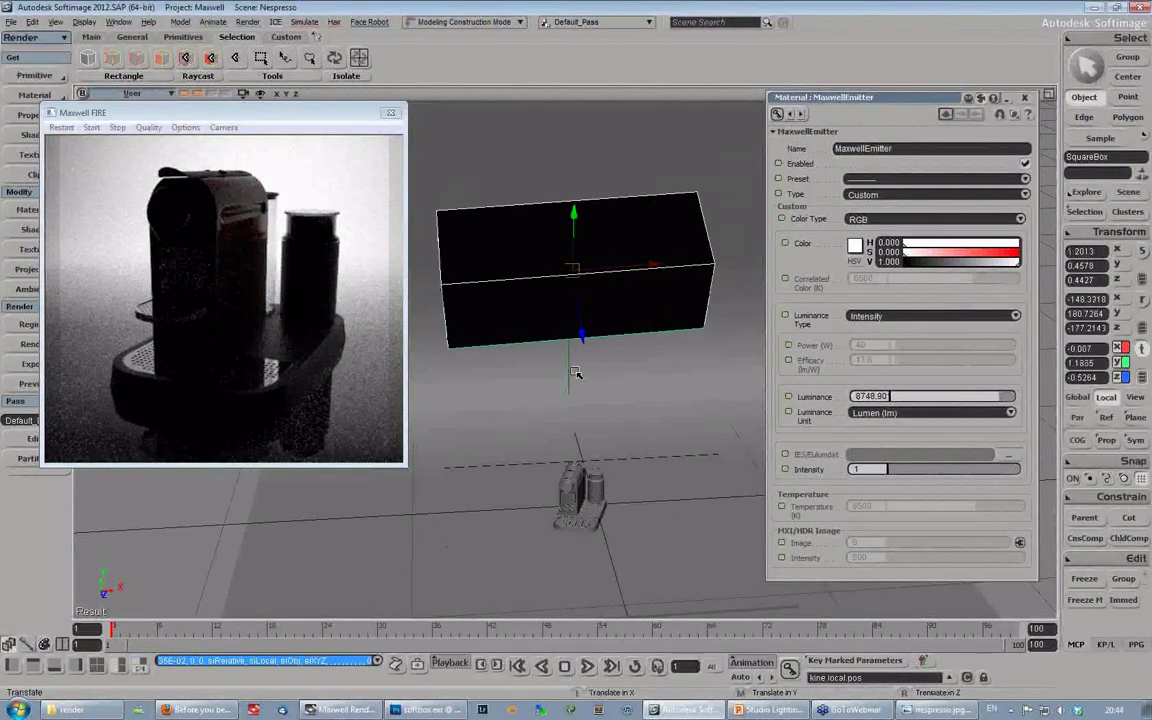
Step: Move the null below the softbox sideways along X, to an X position of about -0.143
{"action": "key", "text": "space"}
{"action": "left_click", "coordinate": [576, 372]}
{"action": "left_click_drag", "start_coordinate": [650, 409], "coordinate": [643, 419]}
{"action": "key", "text": "s"}
{"action": "right_click_drag", "start_coordinate": [660, 445], "coordinate": [640, 452]}
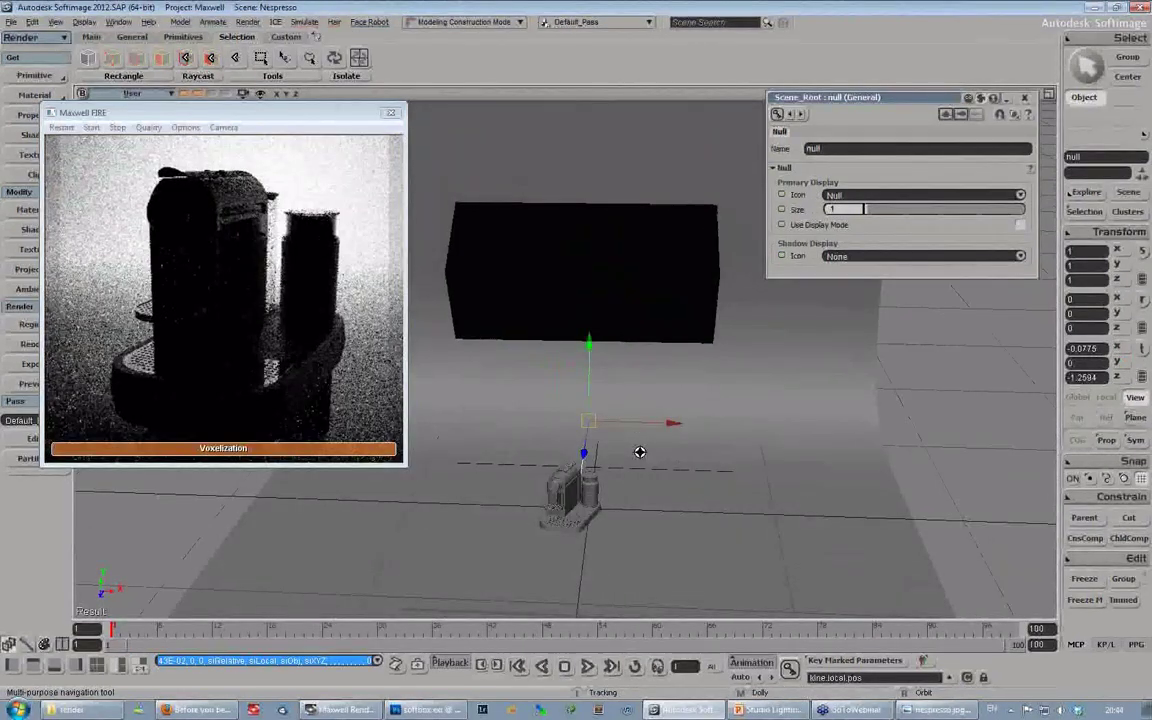
{"action": "key", "text": "v"}
{"action": "left_click_drag", "start_coordinate": [649, 316], "coordinate": [638, 316]}
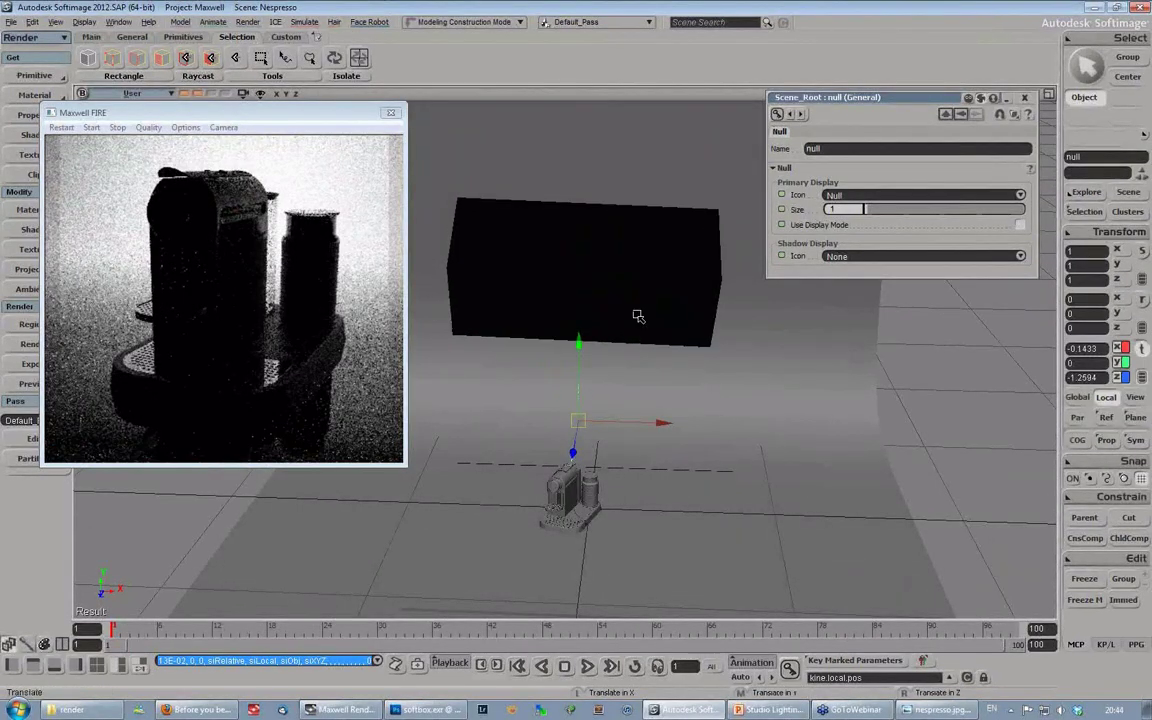
Step: Shift the SquareBox softbox along its local X axis to about -0.135, in line with the null
{"action": "key", "text": "space"}
{"action": "left_click", "coordinate": [638, 316]}
{"action": "left_click_drag", "start_coordinate": [674, 283], "coordinate": [661, 285]}
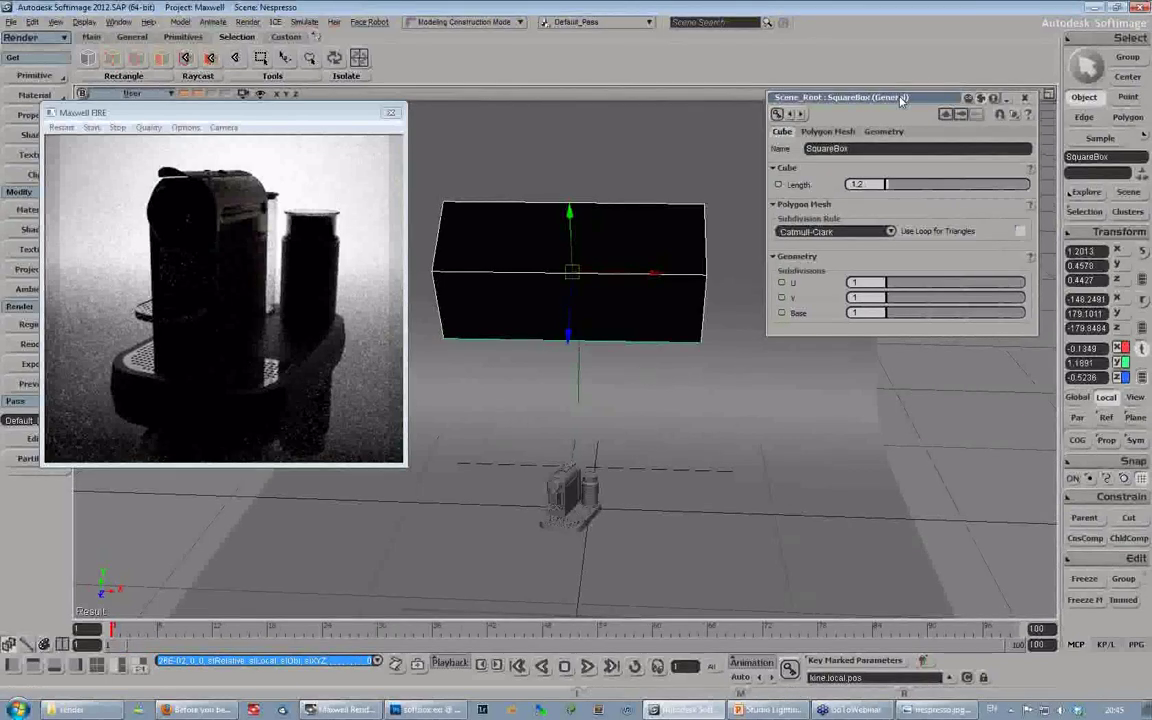
{"action": "mouse_move", "coordinate": [612, 349]}
{"action": "right_mouse_down"}
{"action": "mouse_move", "coordinate": [671, 340]}
{"action": "mouse_move", "coordinate": [617, 350]}
{"action": "right_mouse_up"}
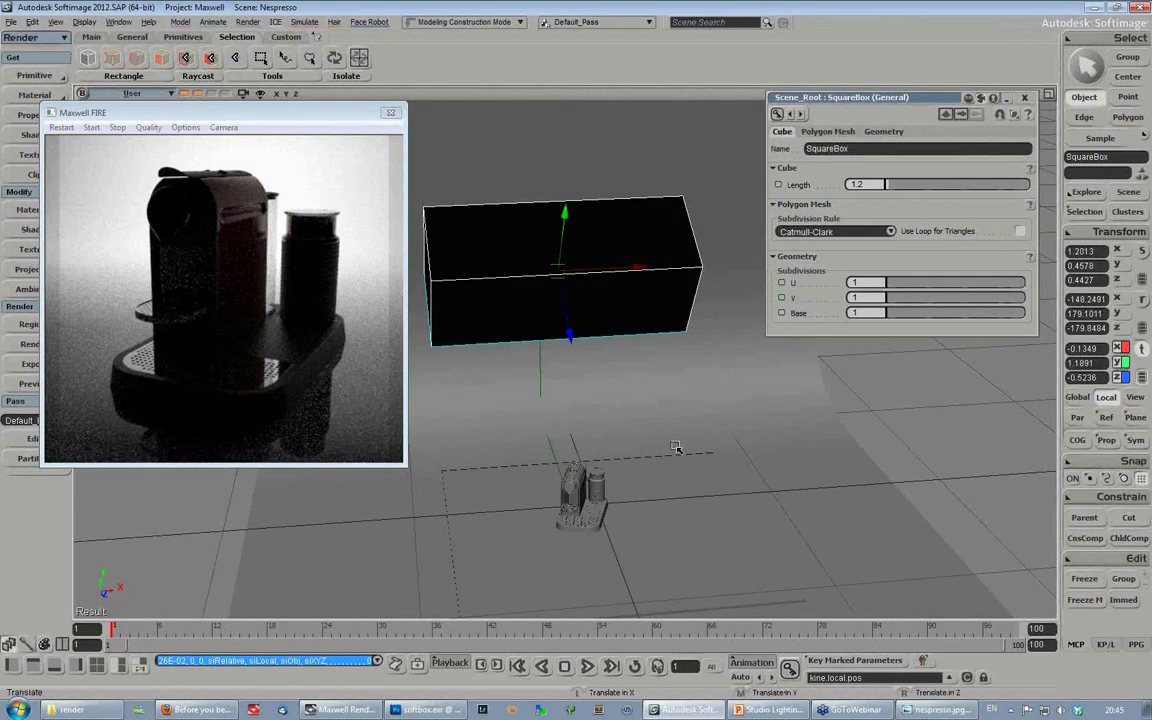
{"action": "key", "text": "s"}
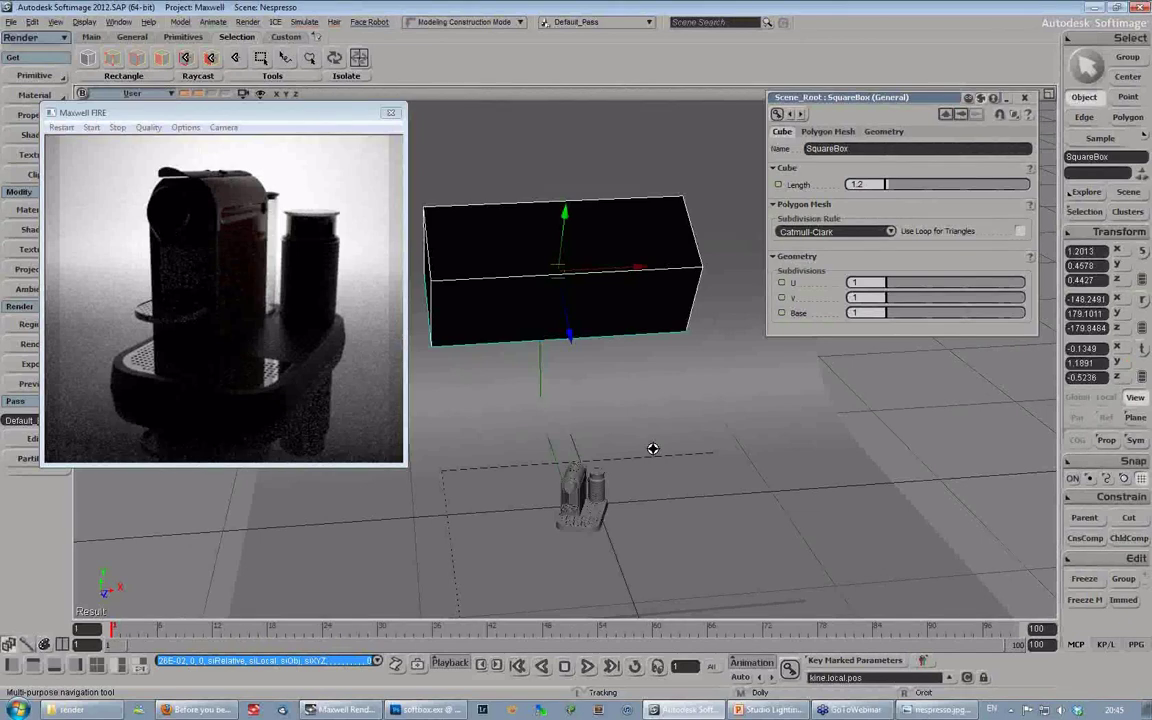
{"action": "right_click_drag", "start_coordinate": [652, 449], "coordinate": [674, 481]}
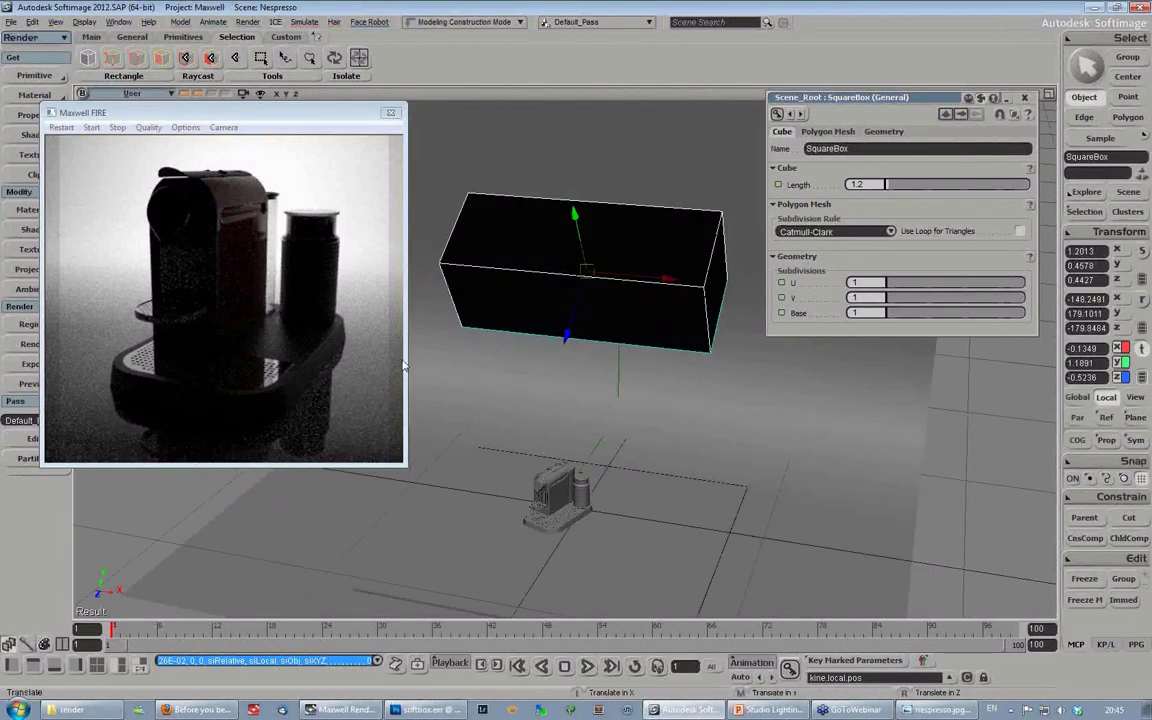
Step: Create a polygon mesh grid in the coffee machine scene and set its U and V subdivisions to 1
{"action": "key", "text": "space"}
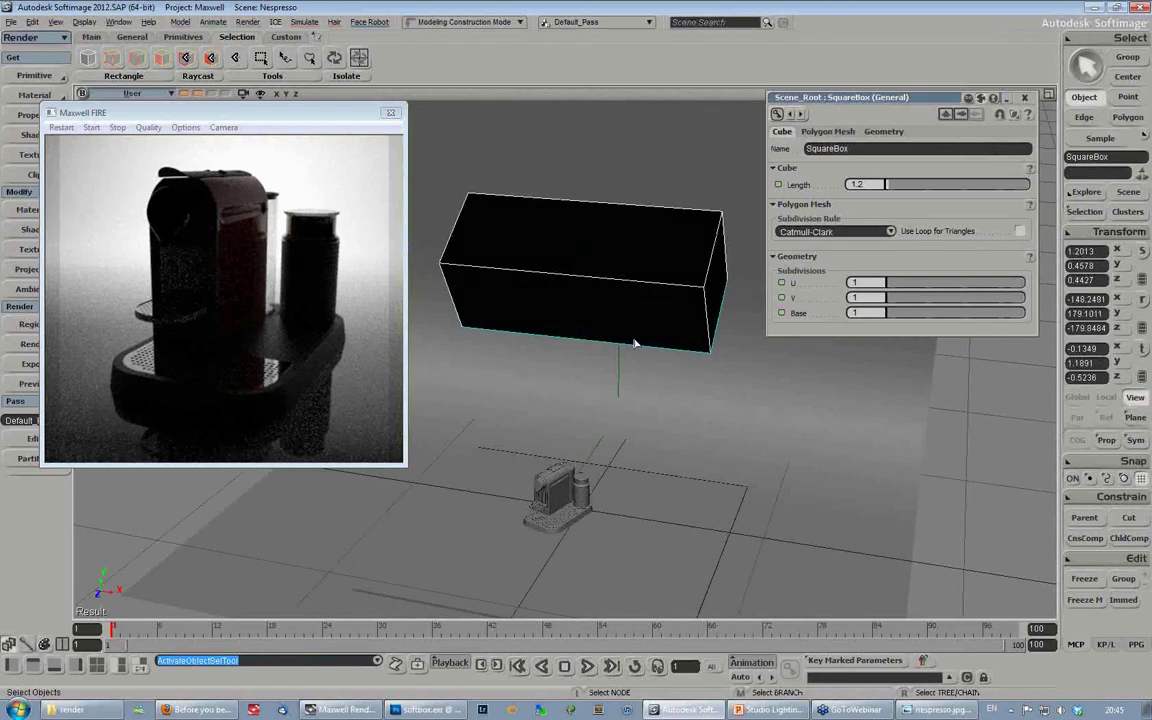
{"action": "key", "text": "s"}
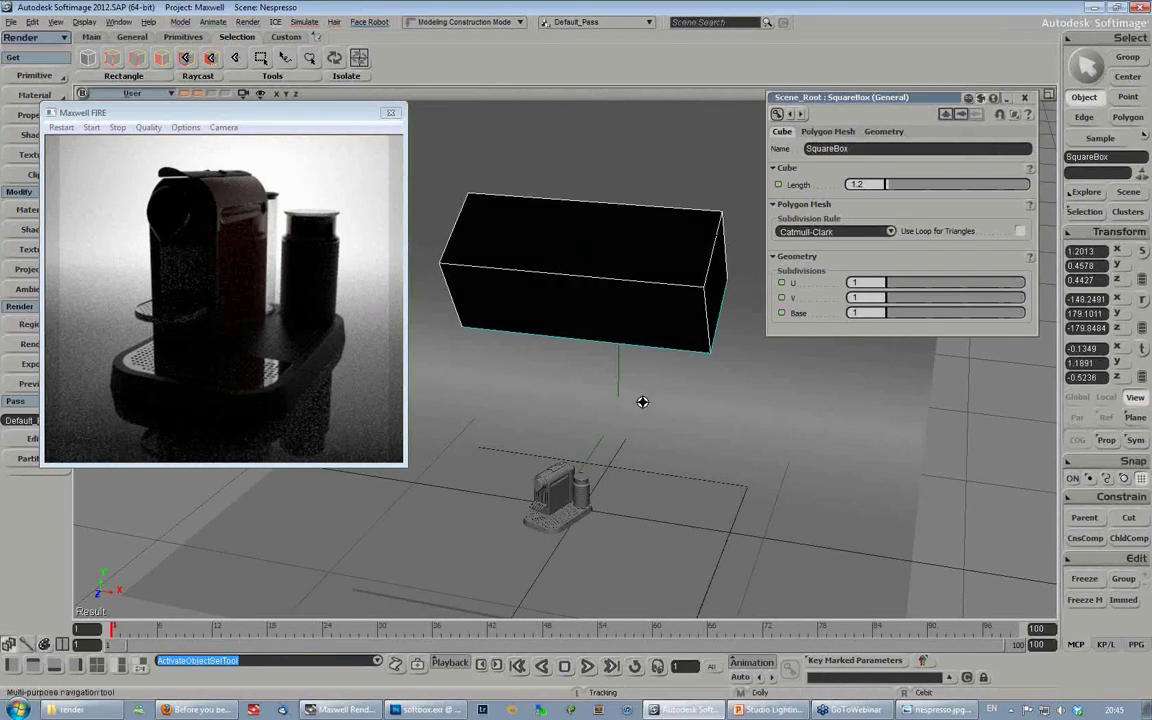
{"action": "right_click_drag", "start_coordinate": [640, 399], "coordinate": [630, 390]}
{"action": "left_click", "coordinate": [36, 76]}
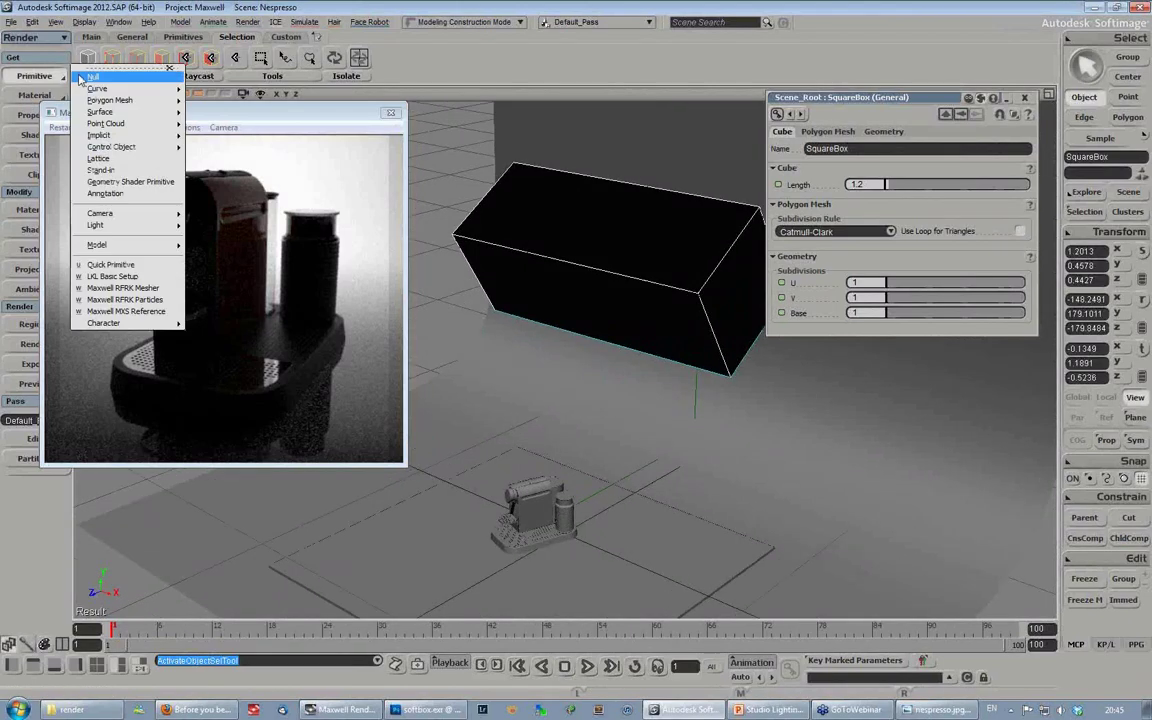
{"action": "left_click", "coordinate": [210, 150]}
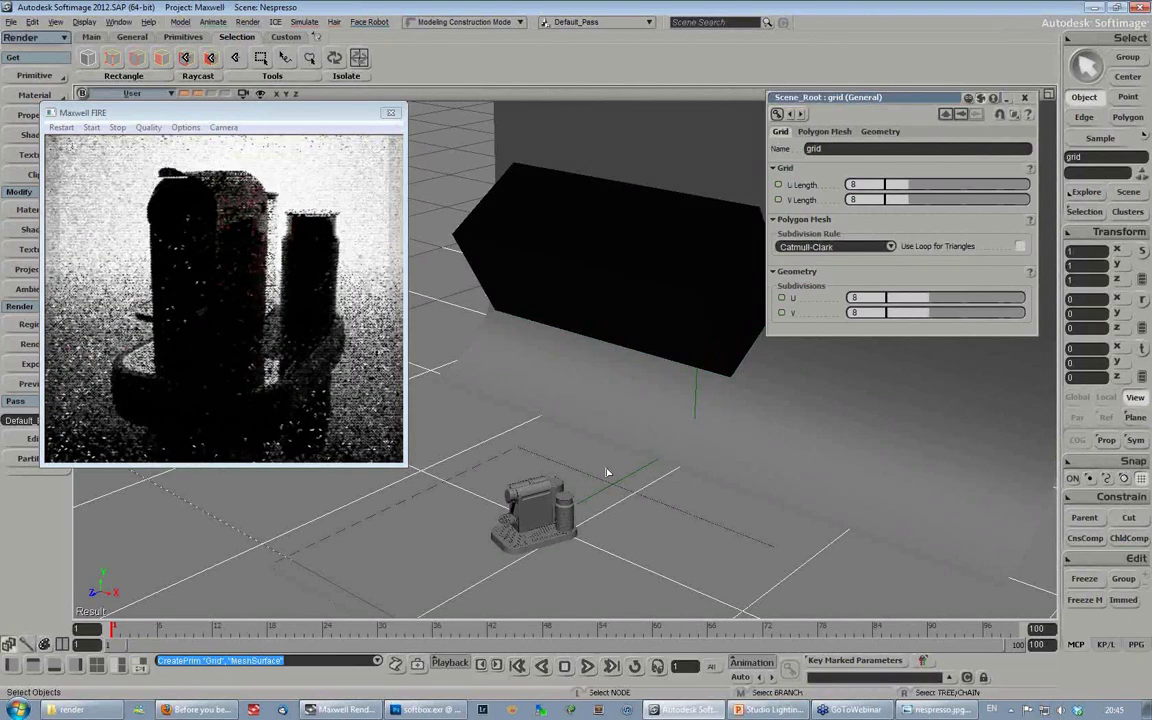
{"action": "middle_click_drag", "start_coordinate": [607, 472], "coordinate": [684, 373]}
{"action": "left_click", "coordinate": [887, 297]}
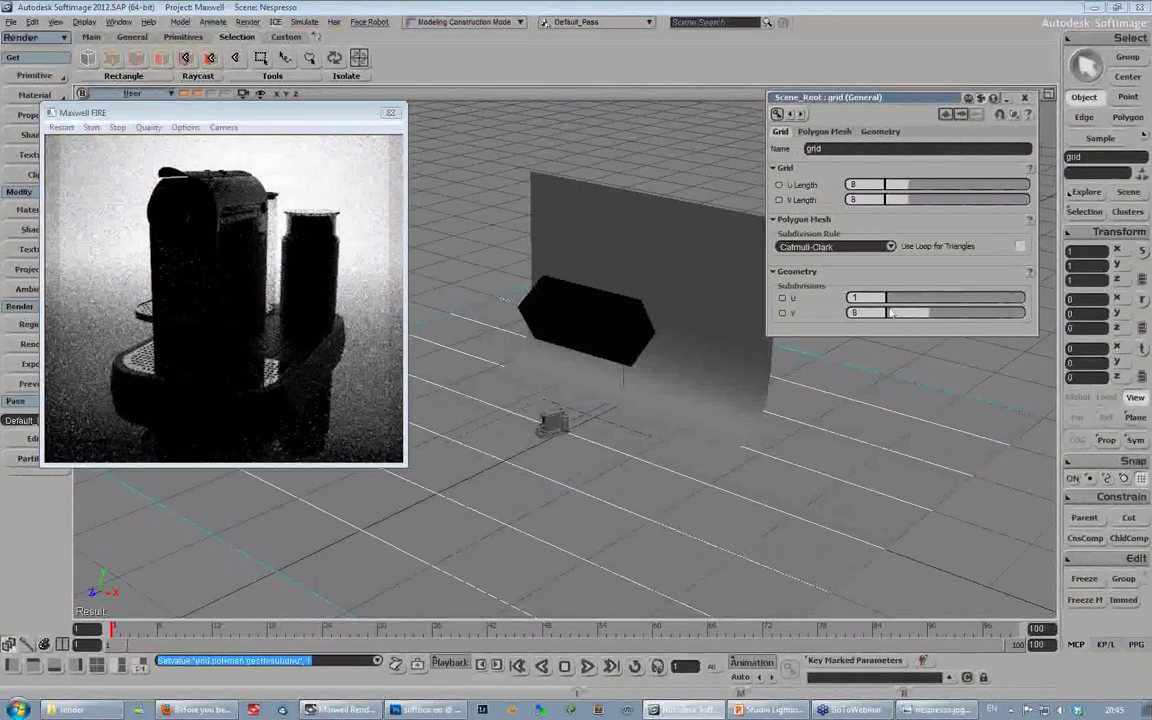
{"action": "left_click_drag", "start_coordinate": [892, 313], "coordinate": [866, 313]}
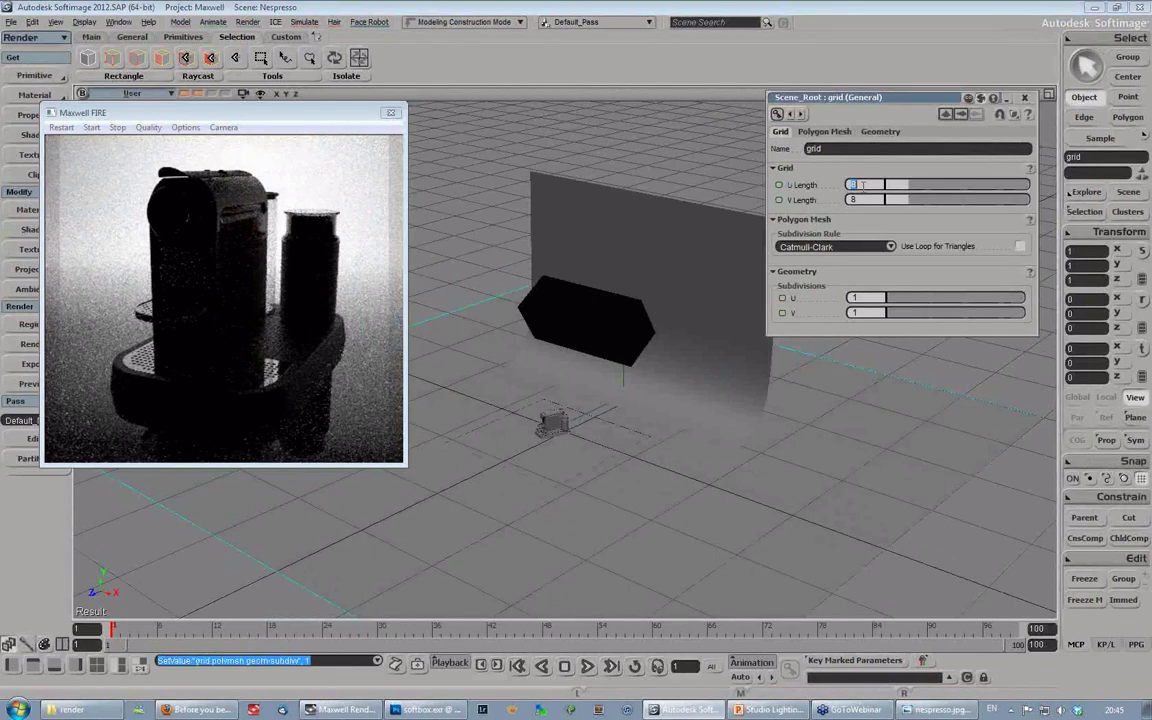
Step: Set the new grid's U Length and V Length to 1
{"action": "type", "text": "1"}
{"action": "key", "text": "Tab"}
{"action": "type", "text": "1"}
{"action": "key", "text": "Return"}
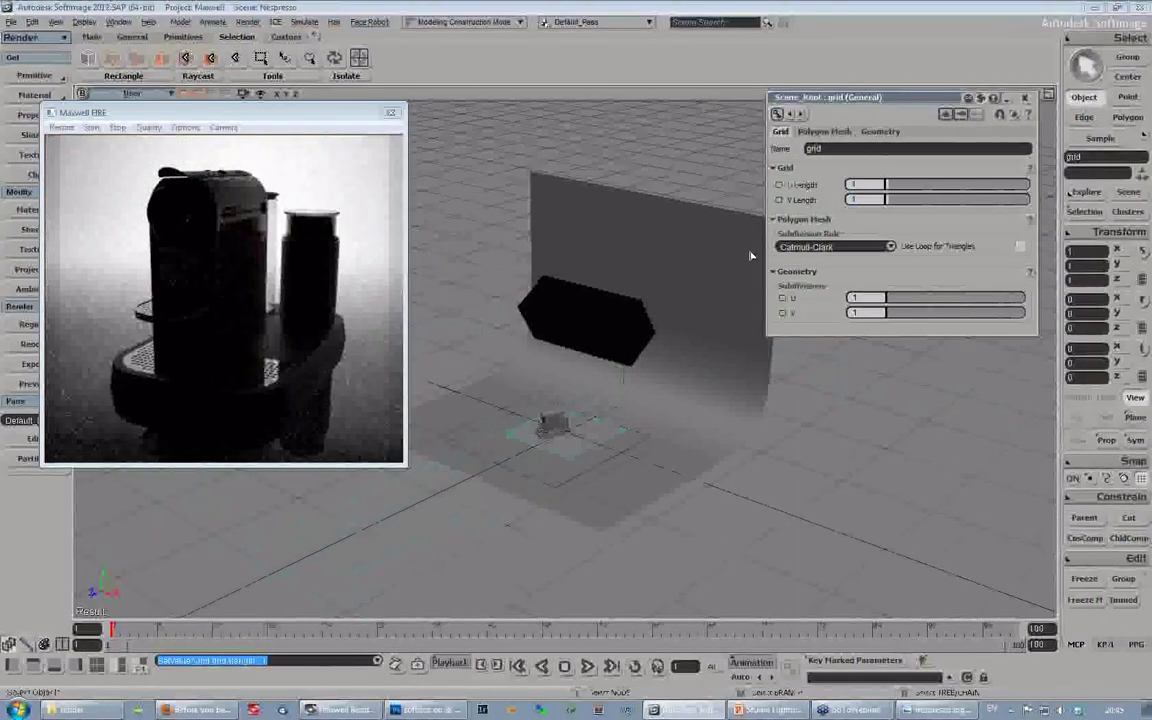
Step: Raise the grid above the coffee machine to about Y 0.697, shift it to Z 0.408, and rotate it about 5.29 degrees around X
{"action": "key", "text": "v"}
{"action": "left_click_drag", "start_coordinate": [558, 320], "coordinate": [558, 295]}
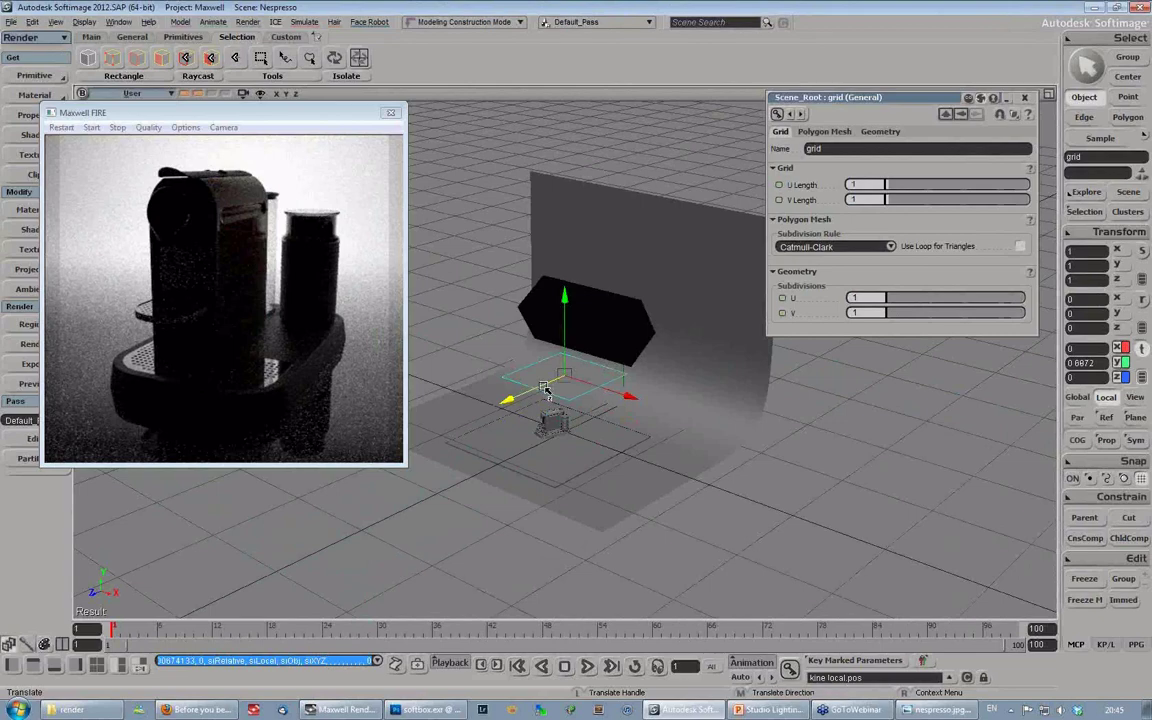
{"action": "left_click_drag", "start_coordinate": [544, 388], "coordinate": [519, 398]}
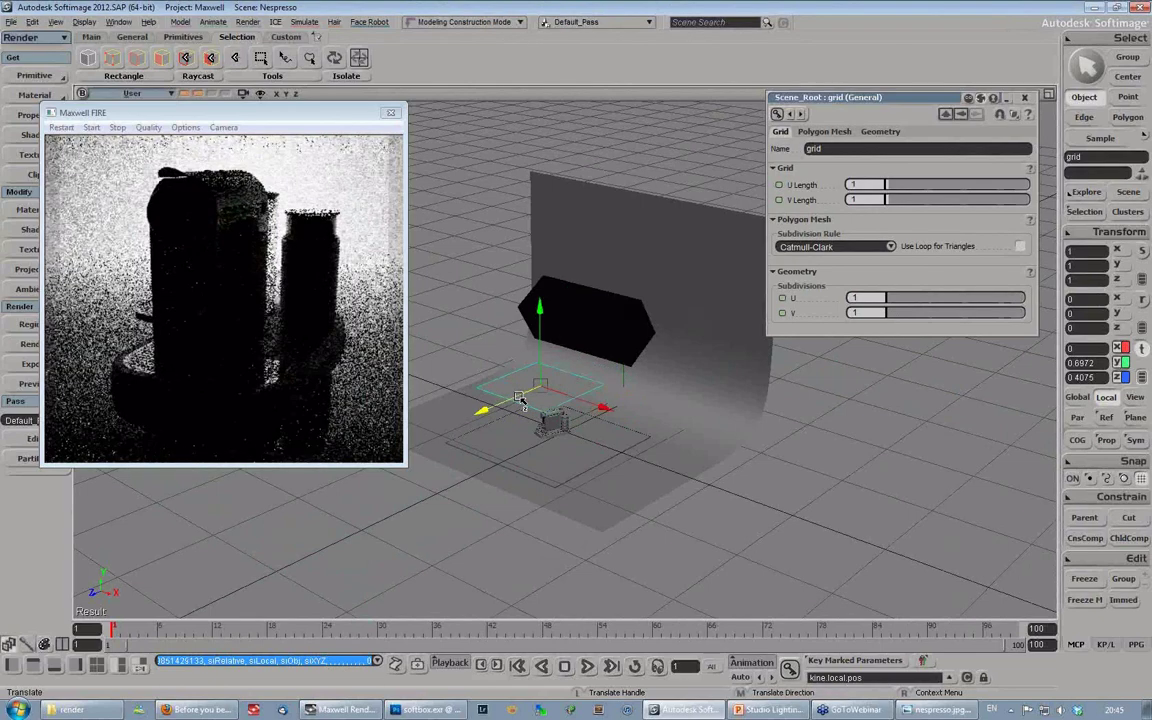
{"action": "key", "text": "c"}
{"action": "left_click_drag", "start_coordinate": [525, 329], "coordinate": [638, 350]}
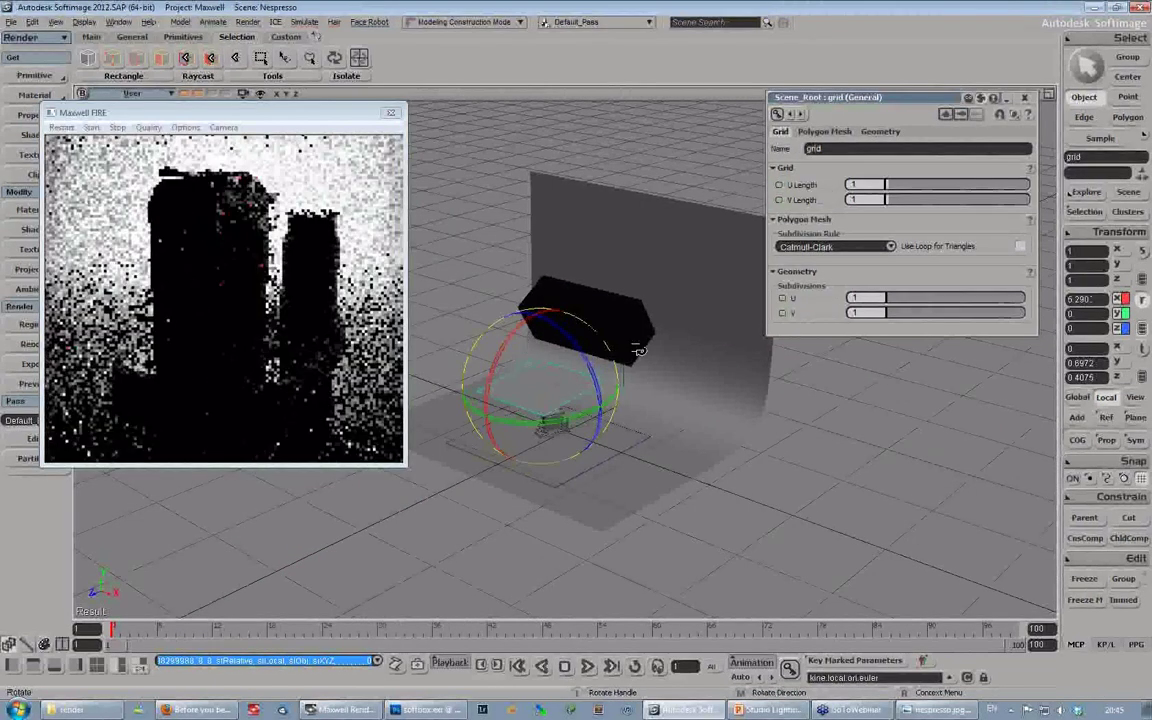
Step: Assign a Maxwell Layered Material to the grid and add an emitter to its MaxwellLayer in the Render Tree
{"action": "left_click", "coordinate": [34, 95]}
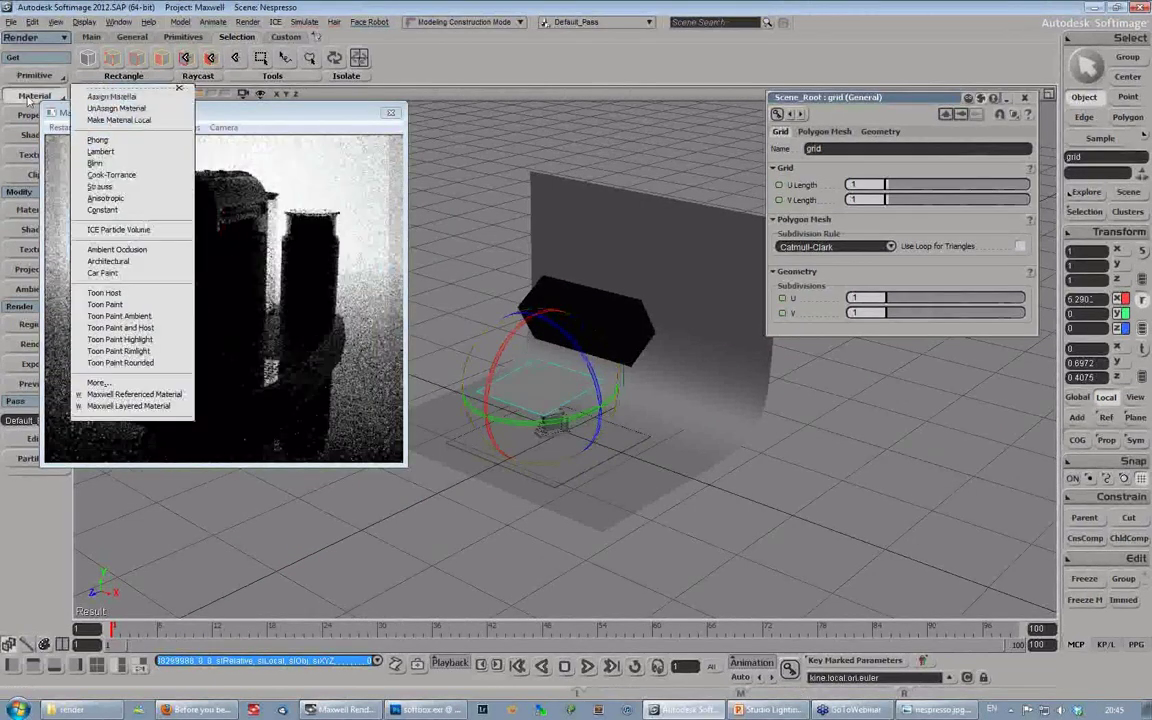
{"action": "left_click", "coordinate": [128, 406]}
{"action": "key", "text": "7"}
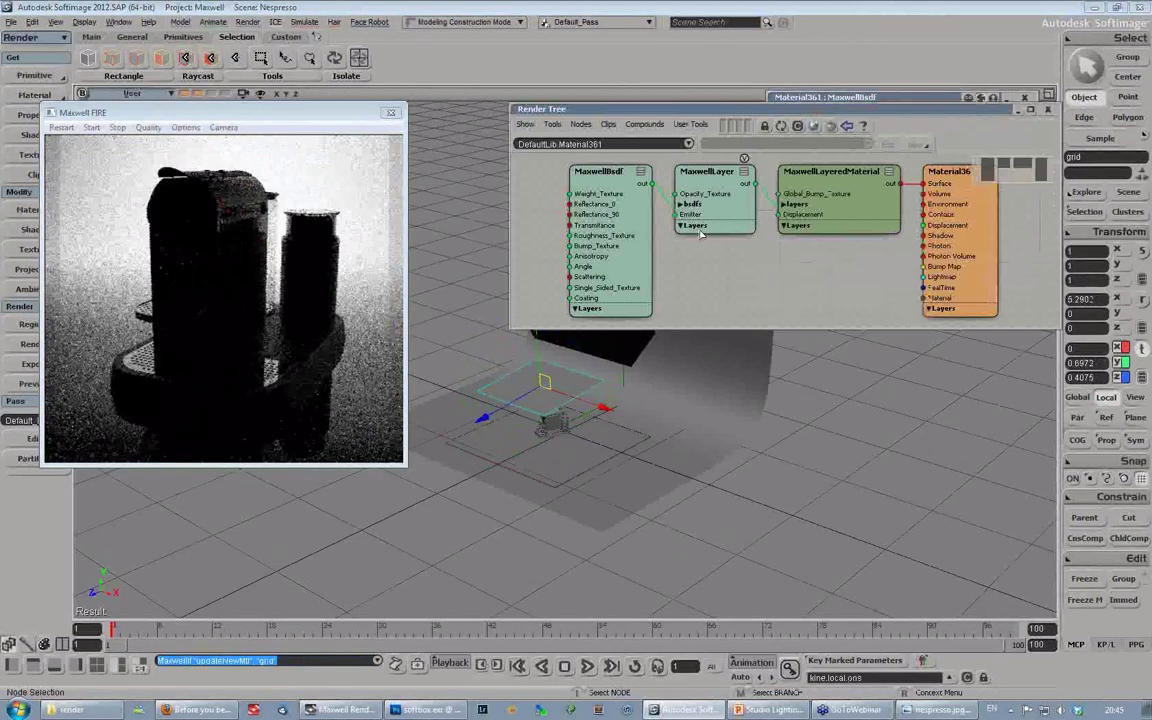
{"action": "double_click", "coordinate": [700, 229]}
{"action": "left_click", "coordinate": [843, 255]}
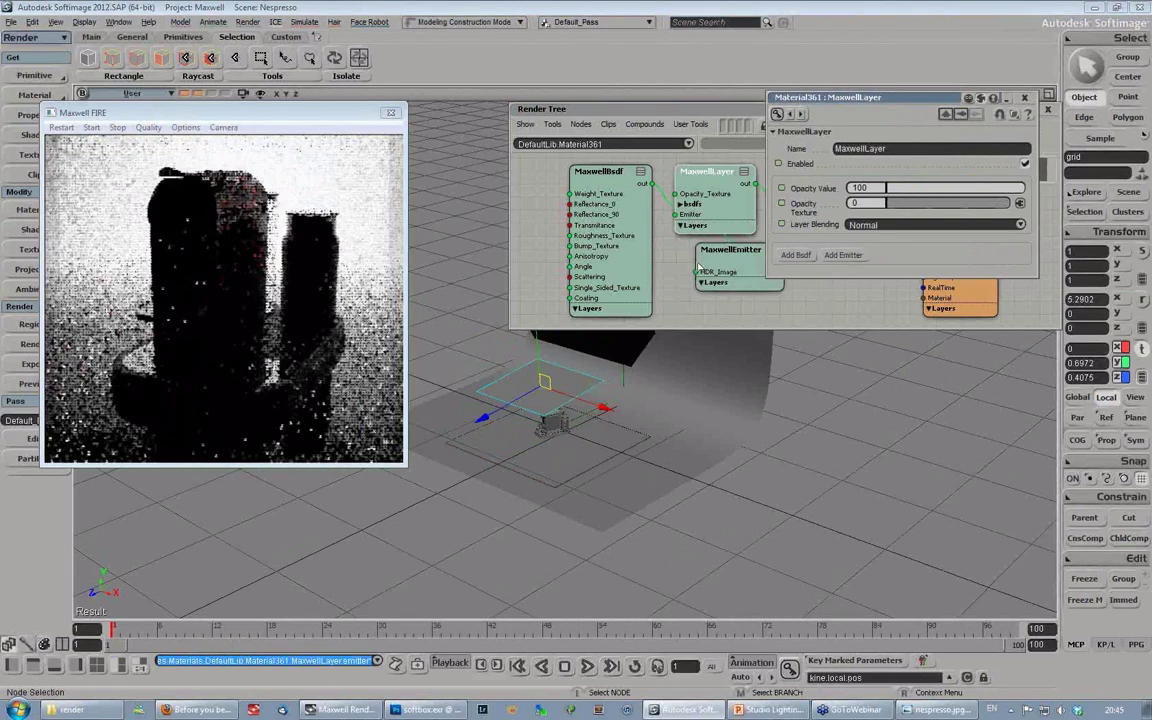
{"action": "left_click", "coordinate": [775, 180]}
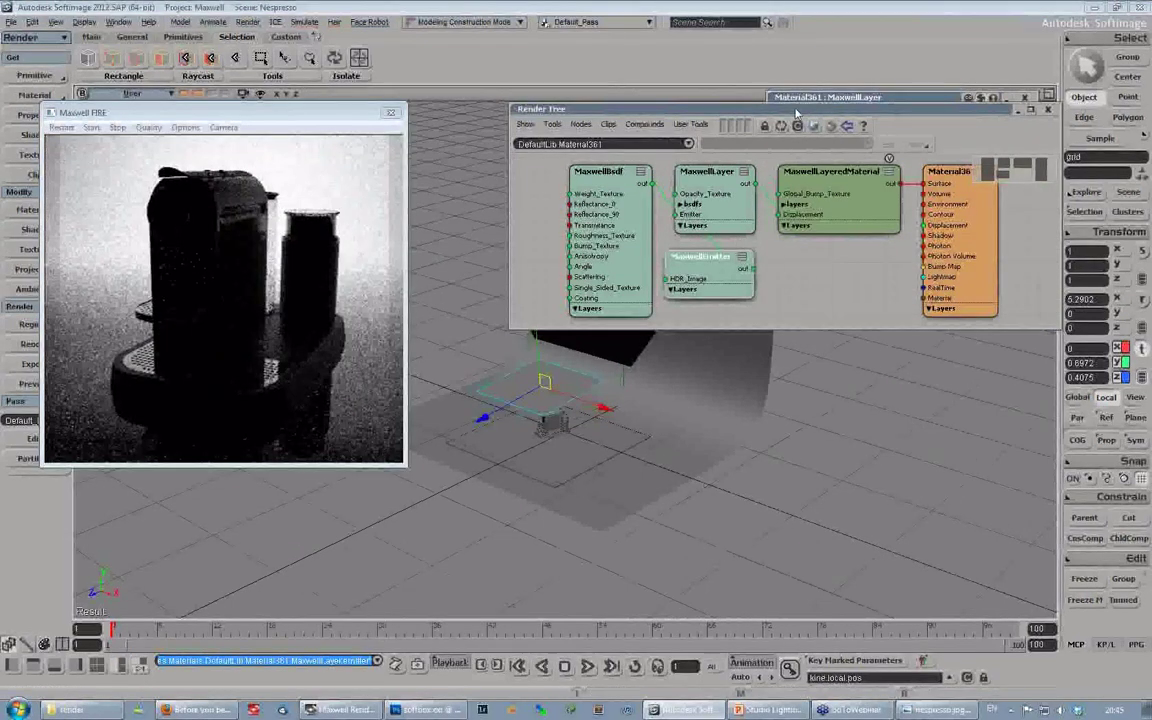
{"action": "left_click_drag", "start_coordinate": [640, 108], "coordinate": [505, 311]}
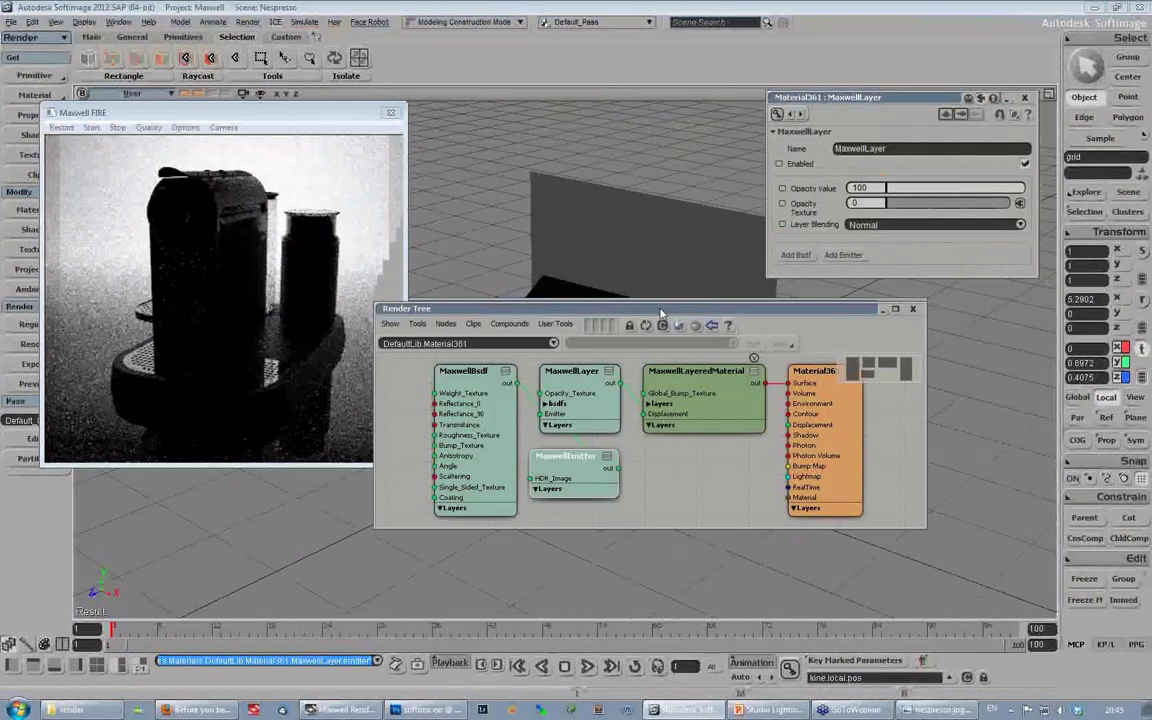
Step: Set the grid's MaxwellEmitter to the Intensity luminance type with a luminance of 4000 lumen
{"action": "double_click", "coordinate": [585, 486]}
{"action": "left_click", "coordinate": [893, 317]}
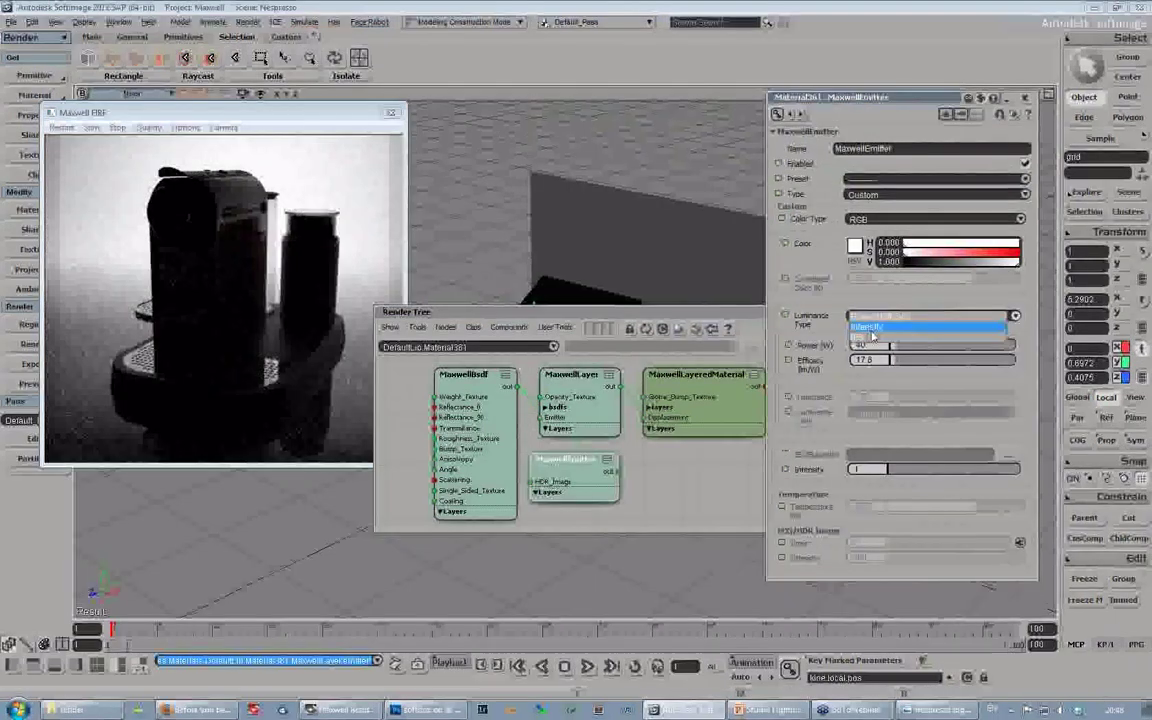
{"action": "left_click", "coordinate": [893, 317]}
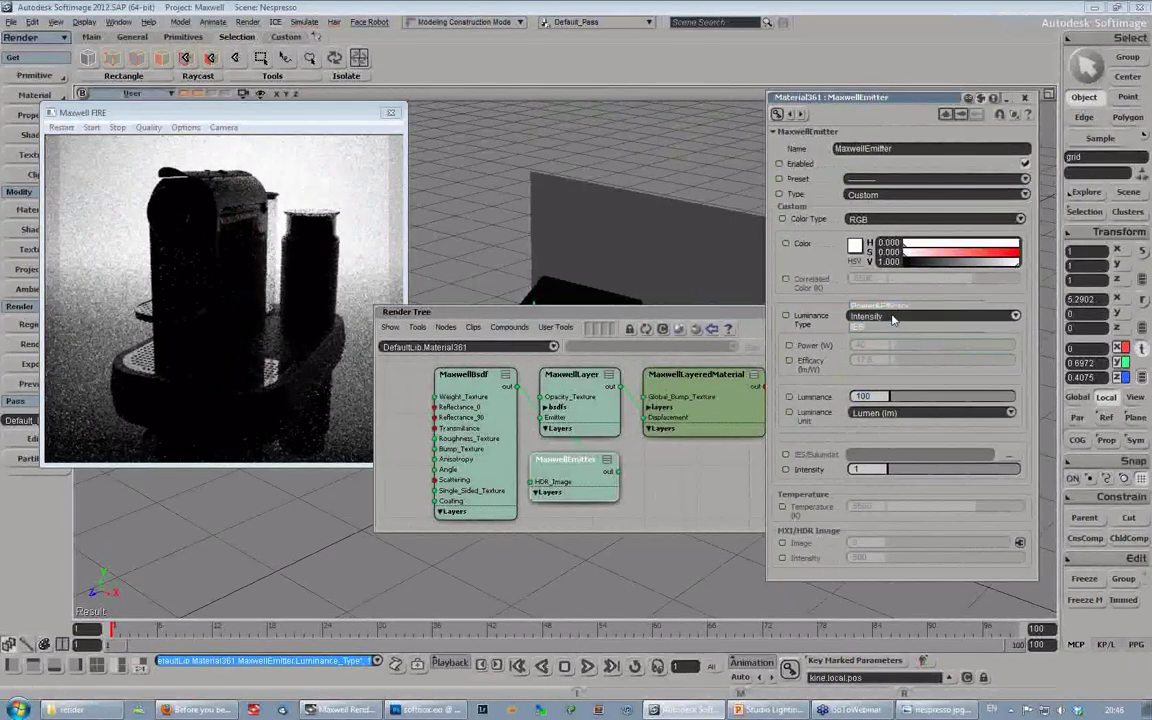
{"action": "double_click", "coordinate": [870, 396]}
{"action": "type", "text": "400"}
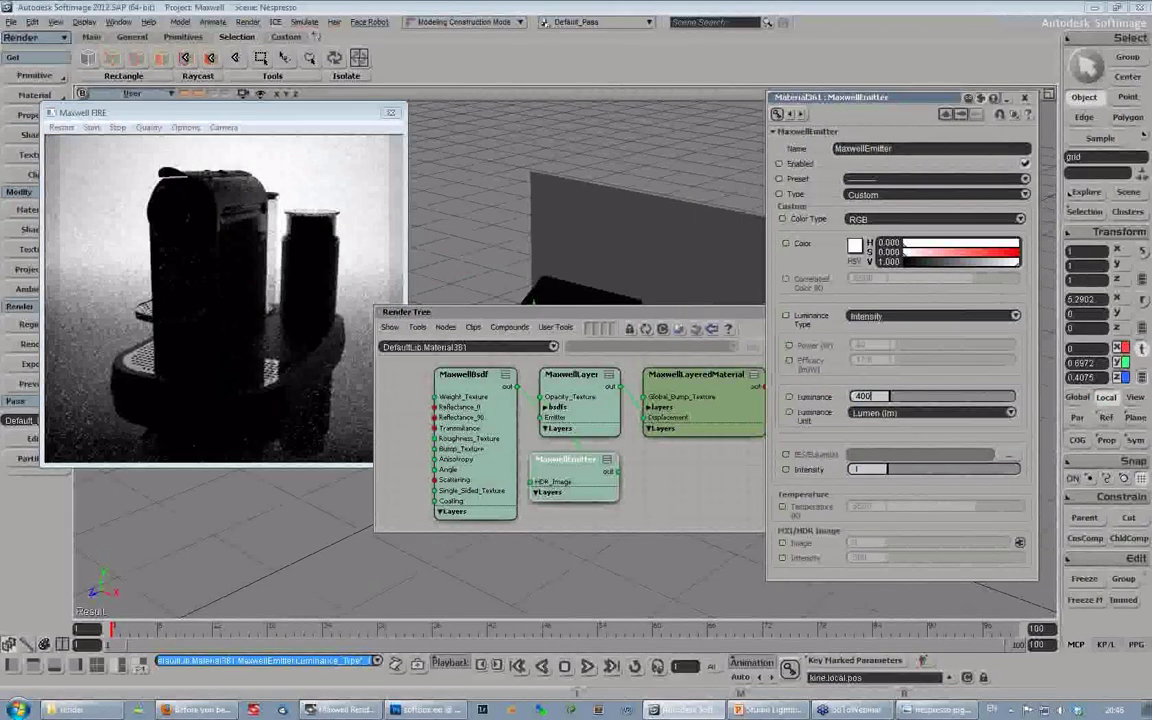
{"action": "type", "text": "0"}
{"action": "key", "text": "Return"}
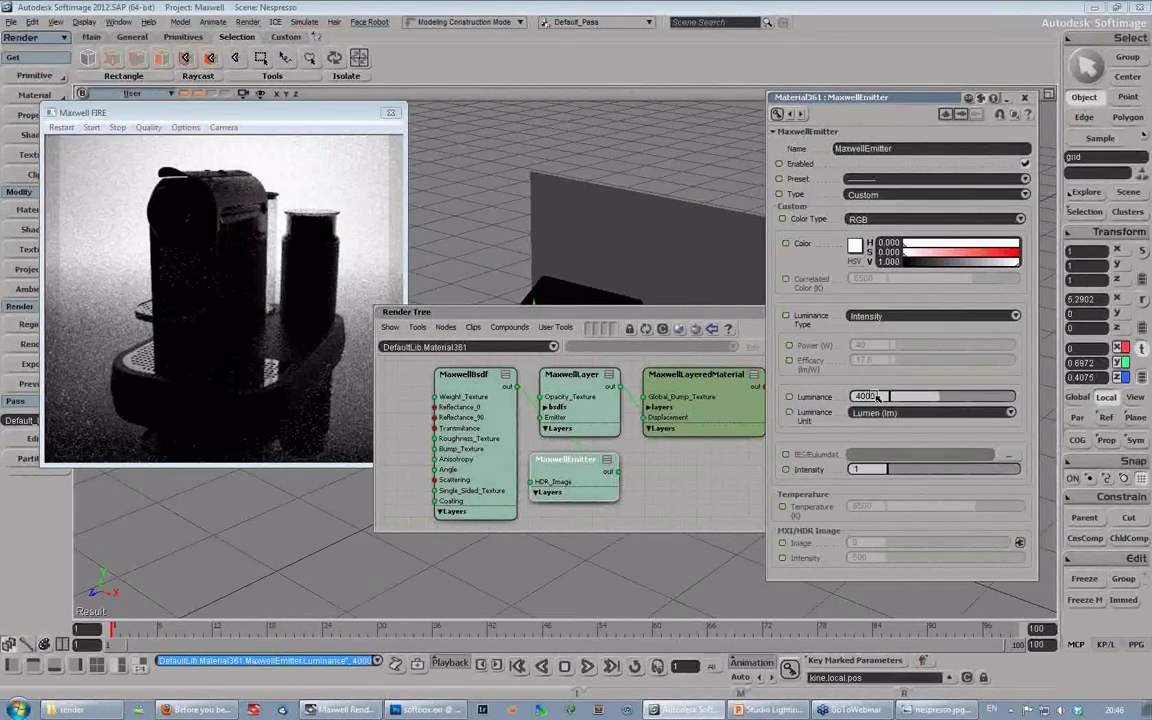
Step: Try the Power&Efficacy luminance type on the grid's emitter, and switch back to Intensity
{"action": "left_click", "coordinate": [878, 320]}
{"action": "left_click", "coordinate": [870, 306]}
{"action": "left_click", "coordinate": [886, 319]}
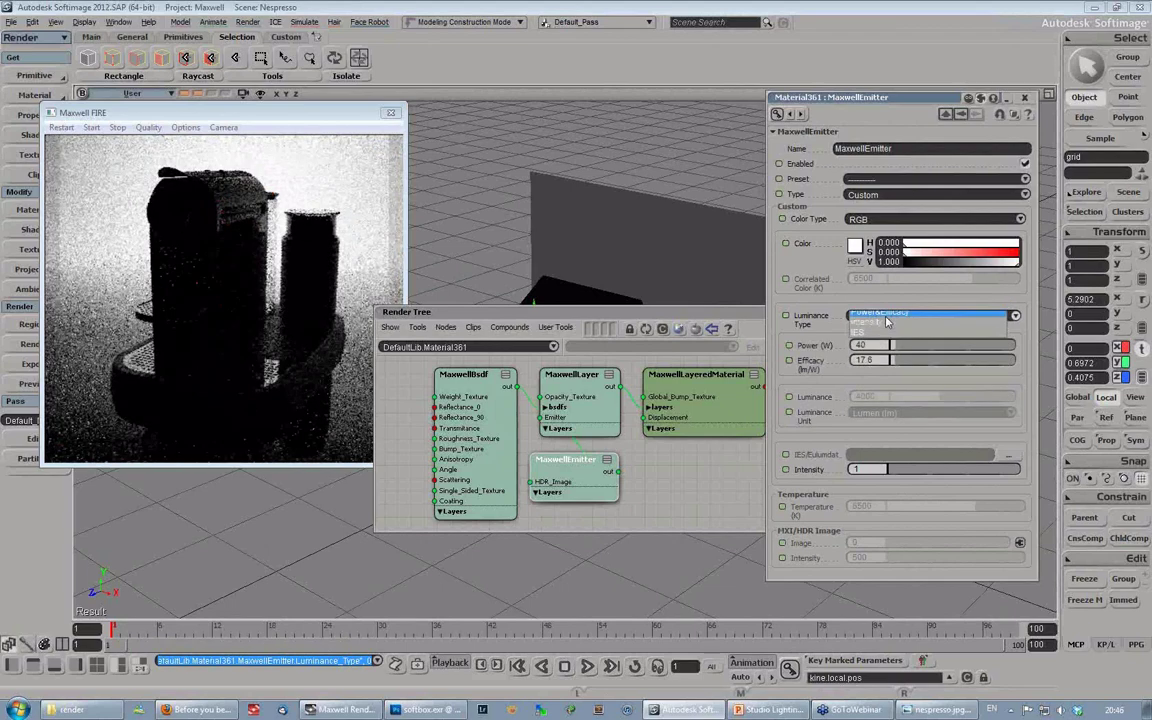
{"action": "left_click", "coordinate": [886, 321]}
{"action": "left_click", "coordinate": [684, 318]}
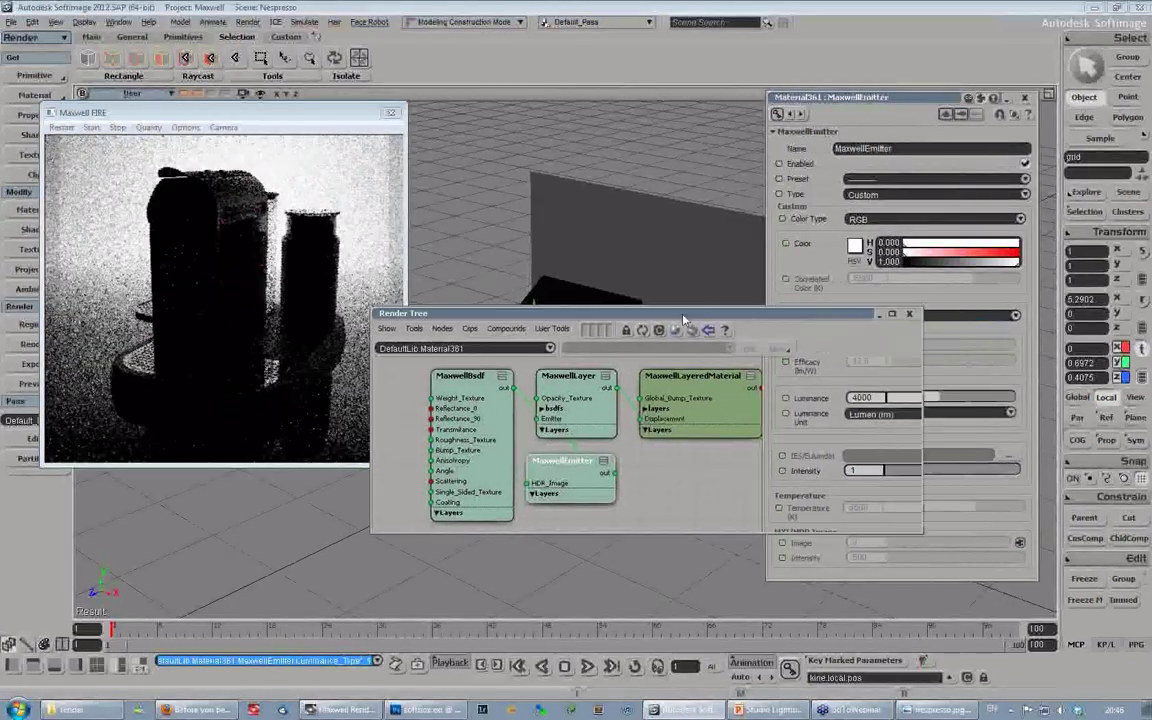
Step: Close the Render Tree, collapse the emitter properties out of the way, and display surface normals in the viewport
{"action": "left_click_drag", "start_coordinate": [683, 319], "coordinate": [500, 354]}
{"action": "left_click", "coordinate": [726, 350]}
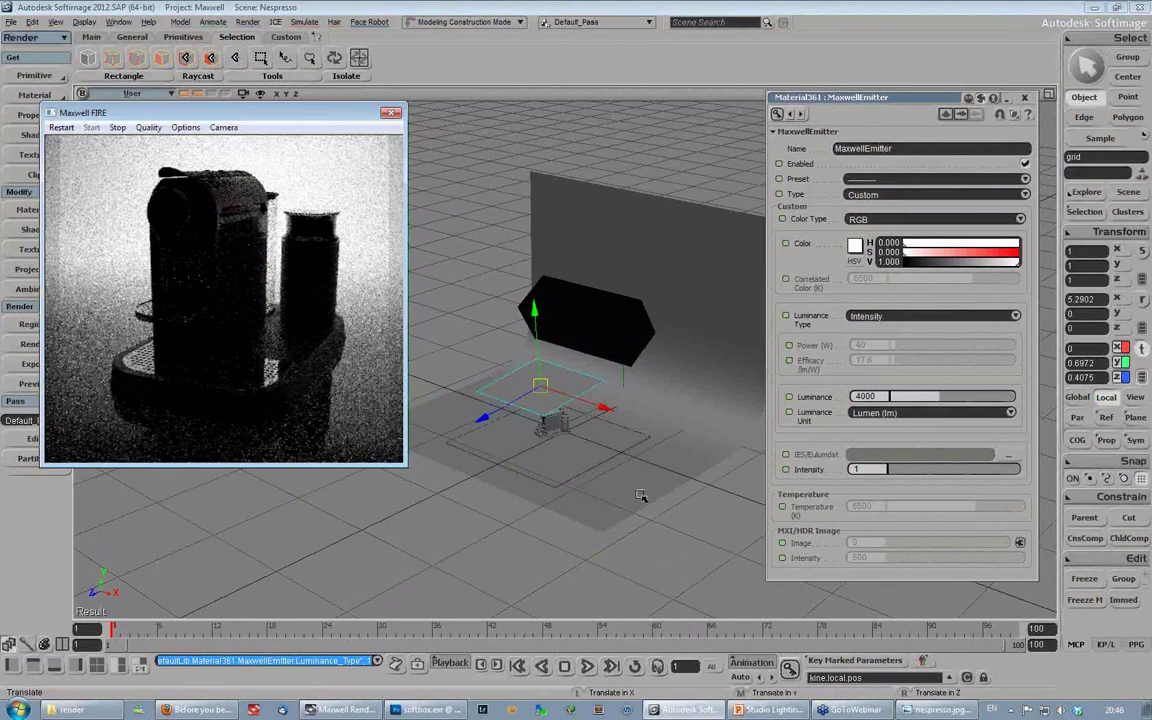
{"action": "key", "text": "s"}
{"action": "right_click_drag", "start_coordinate": [641, 496], "coordinate": [546, 460]}
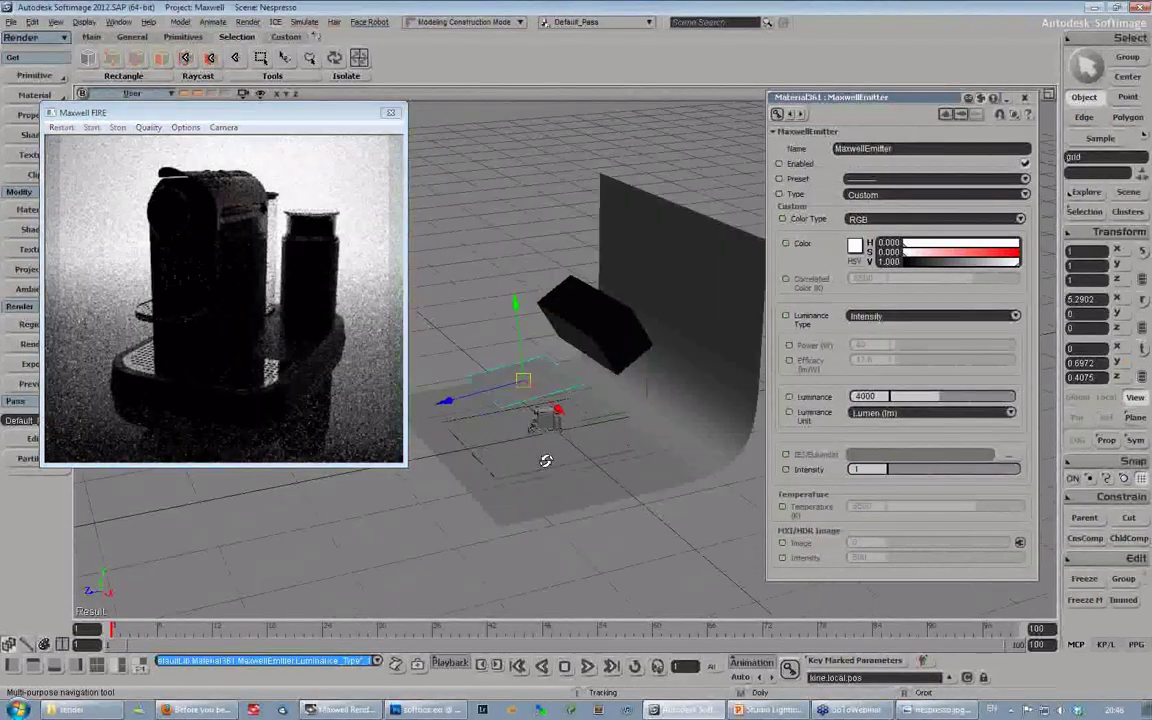
{"action": "middle_click_drag", "start_coordinate": [546, 460], "coordinate": [559, 300]}
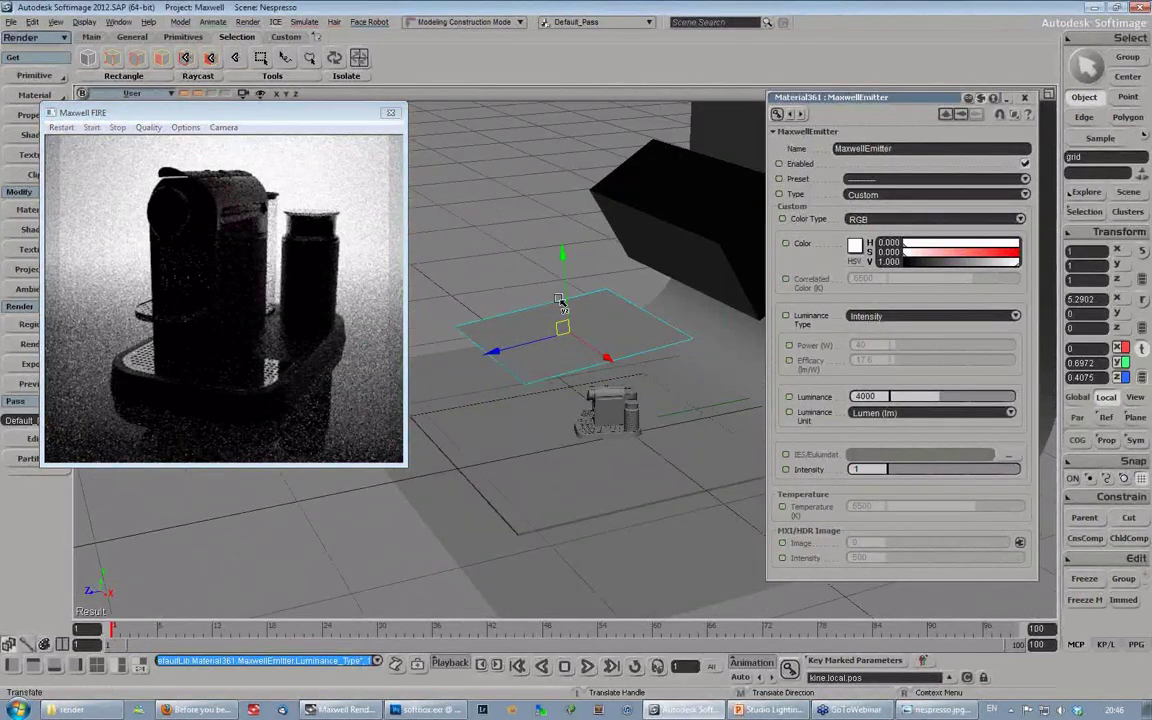
{"action": "left_click_drag", "start_coordinate": [903, 98], "coordinate": [890, 70]}
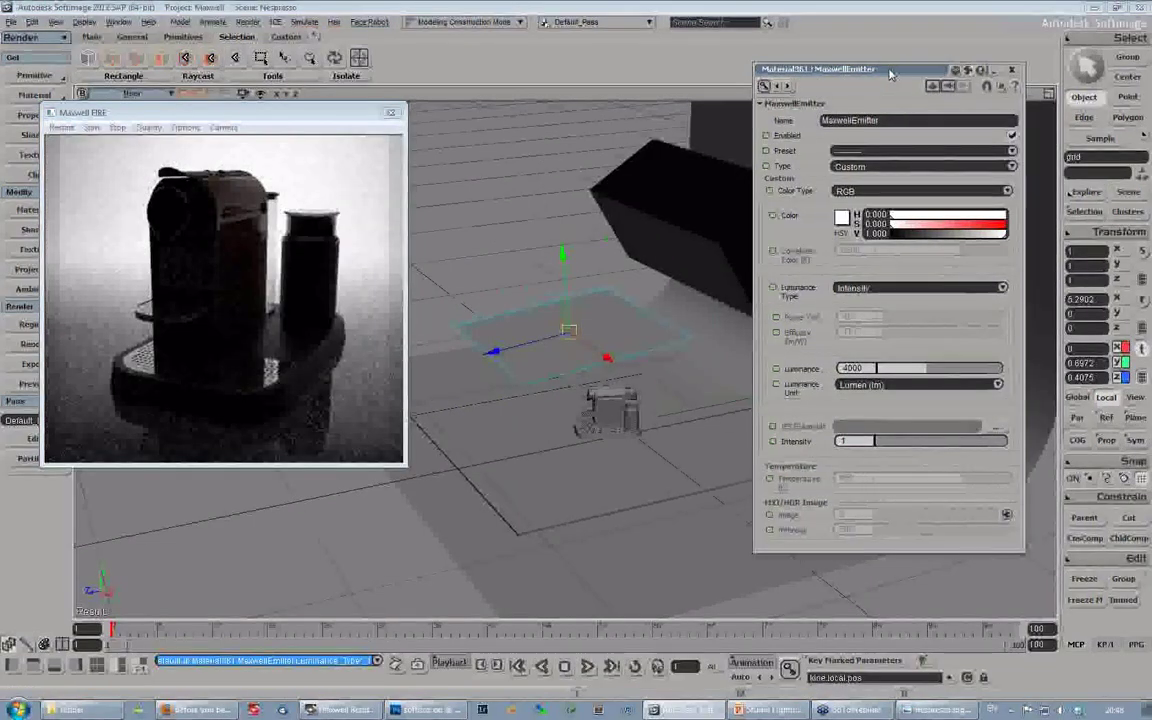
{"action": "double_click", "coordinate": [890, 70]}
{"action": "key", "text": "space"}
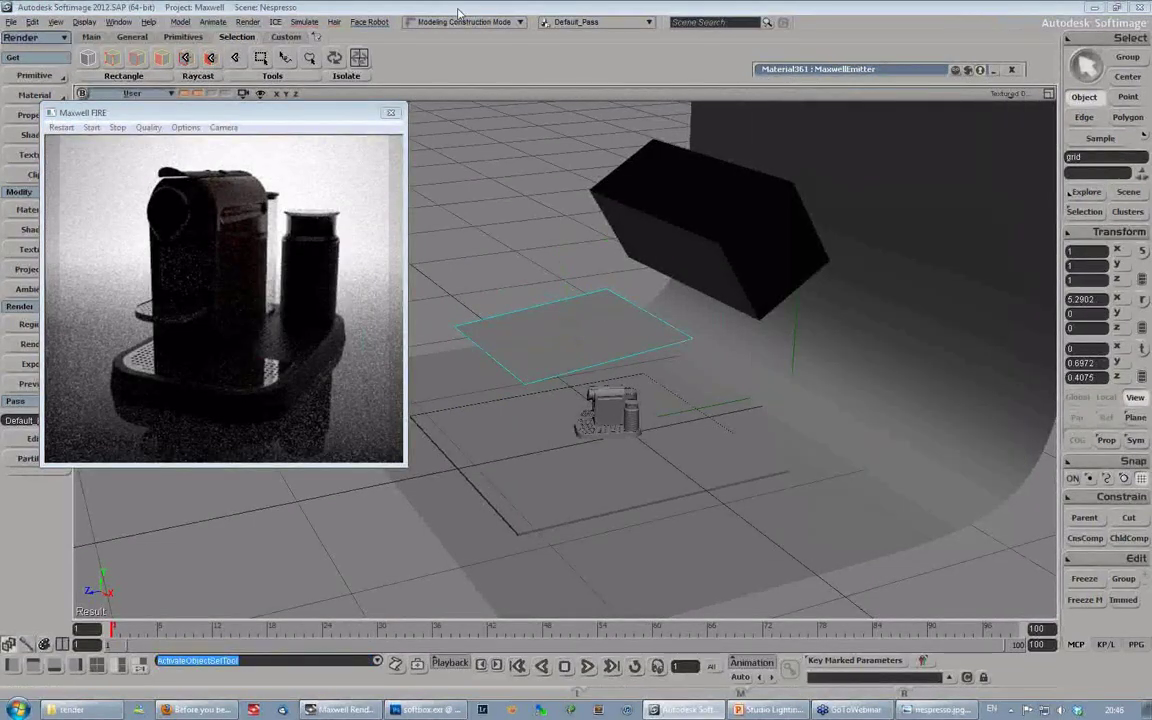
{"action": "left_click", "coordinate": [260, 93]}
{"action": "left_click", "coordinate": [256, 471]}
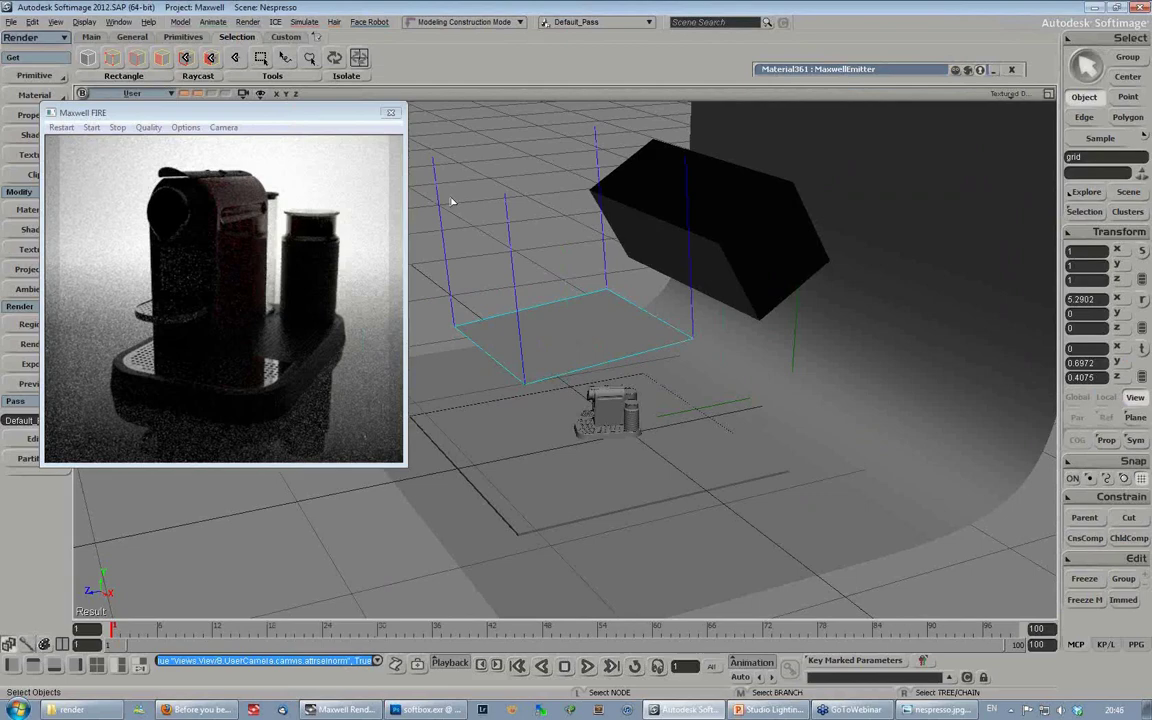
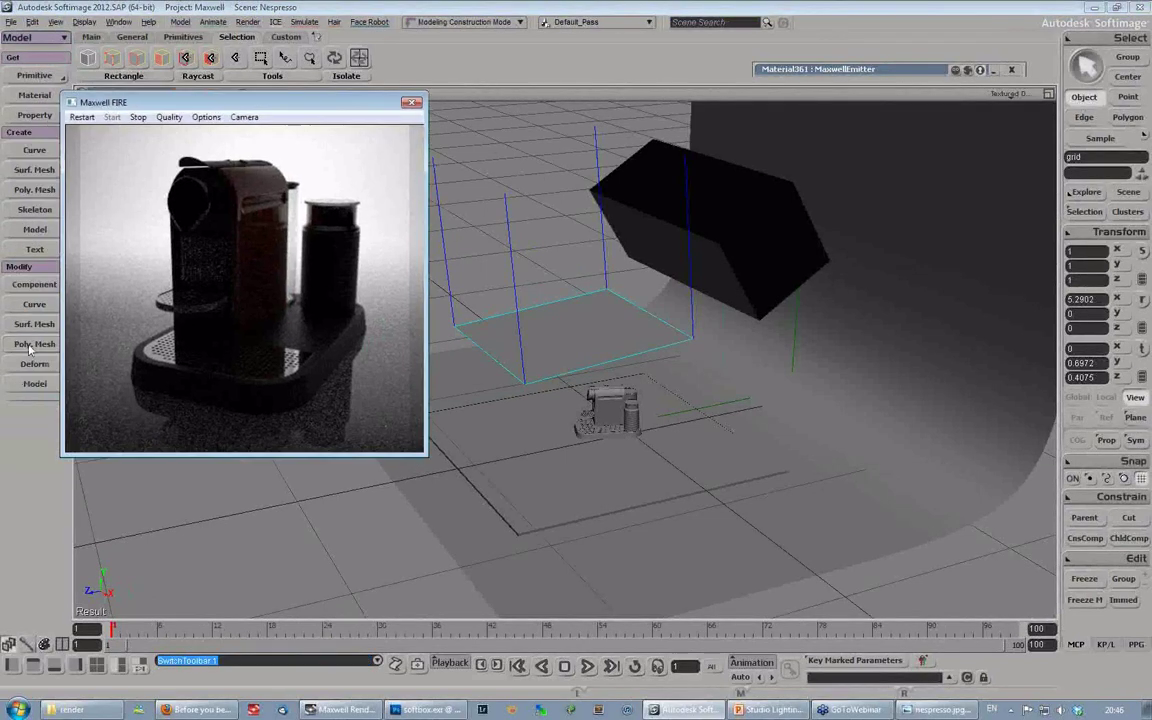
Step: Invert the grid's polygons so its normals point down toward the coffee machine
{"action": "left_click", "coordinate": [30, 348]}
{"action": "left_click", "coordinate": [110, 490]}
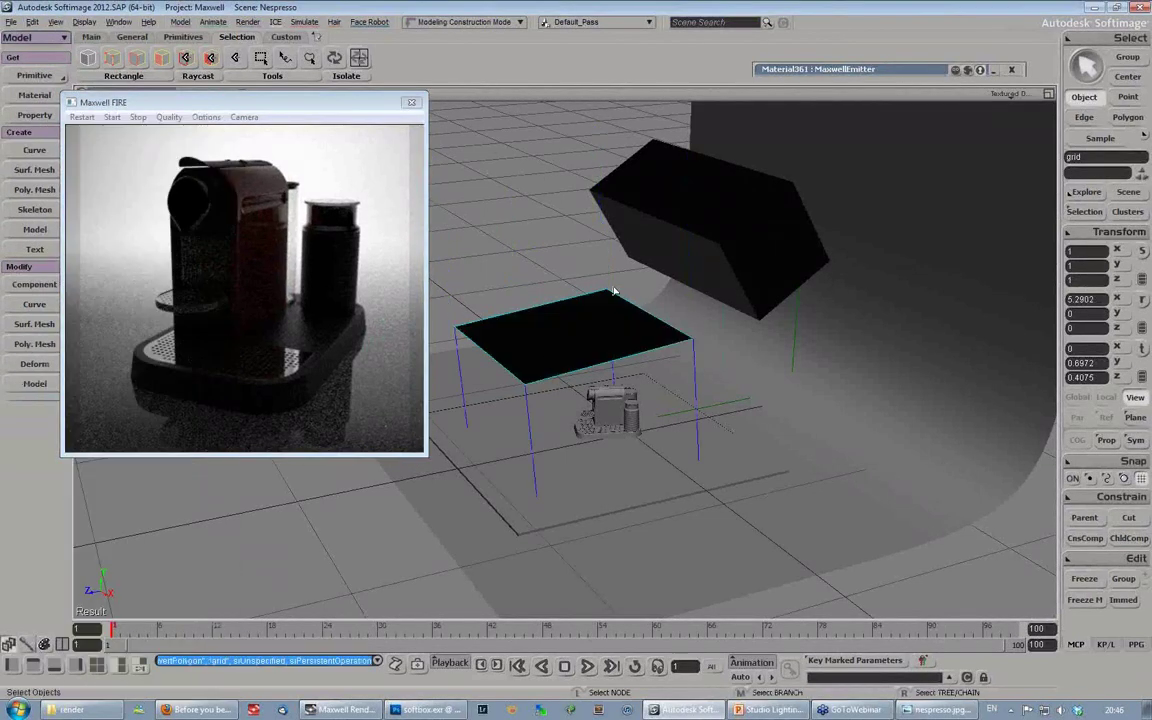
{"action": "left_click", "coordinate": [305, 104]}
{"action": "left_click_drag", "start_coordinate": [302, 106], "coordinate": [291, 105]}
{"action": "left_click", "coordinate": [581, 342]}
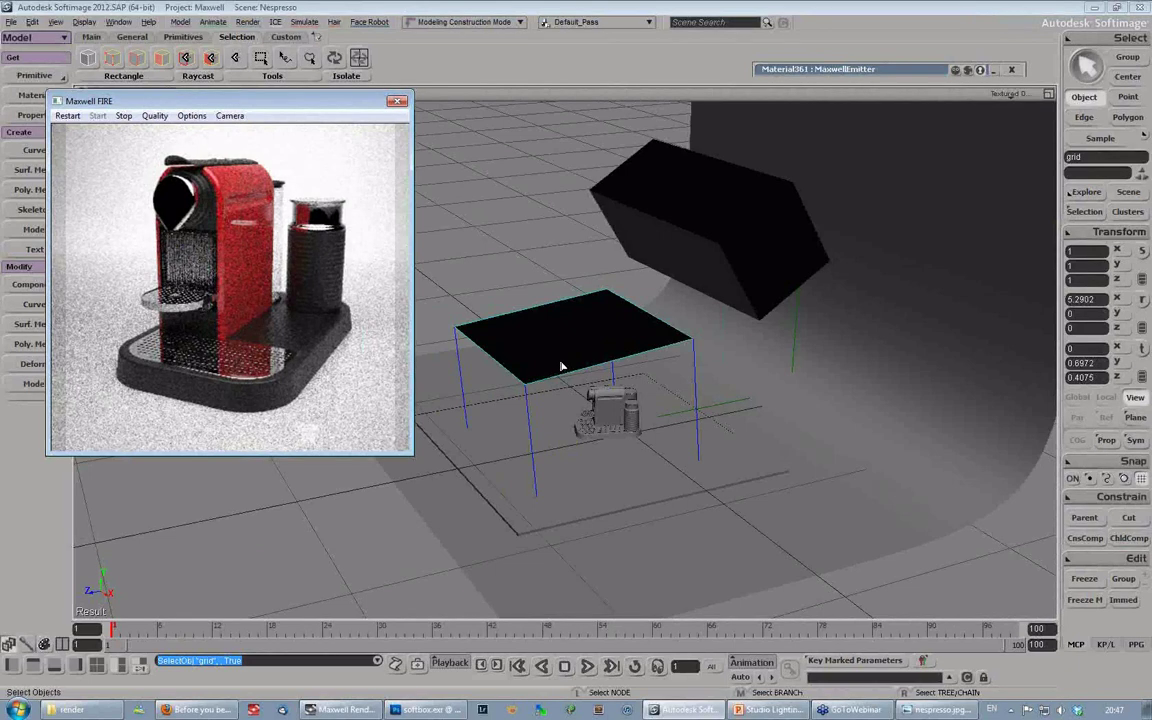
Step: Rotate the grid to about 10.81 degrees around X and lower it along its own axis to about Y 0.456, Z 0.361
{"action": "key", "text": "s"}
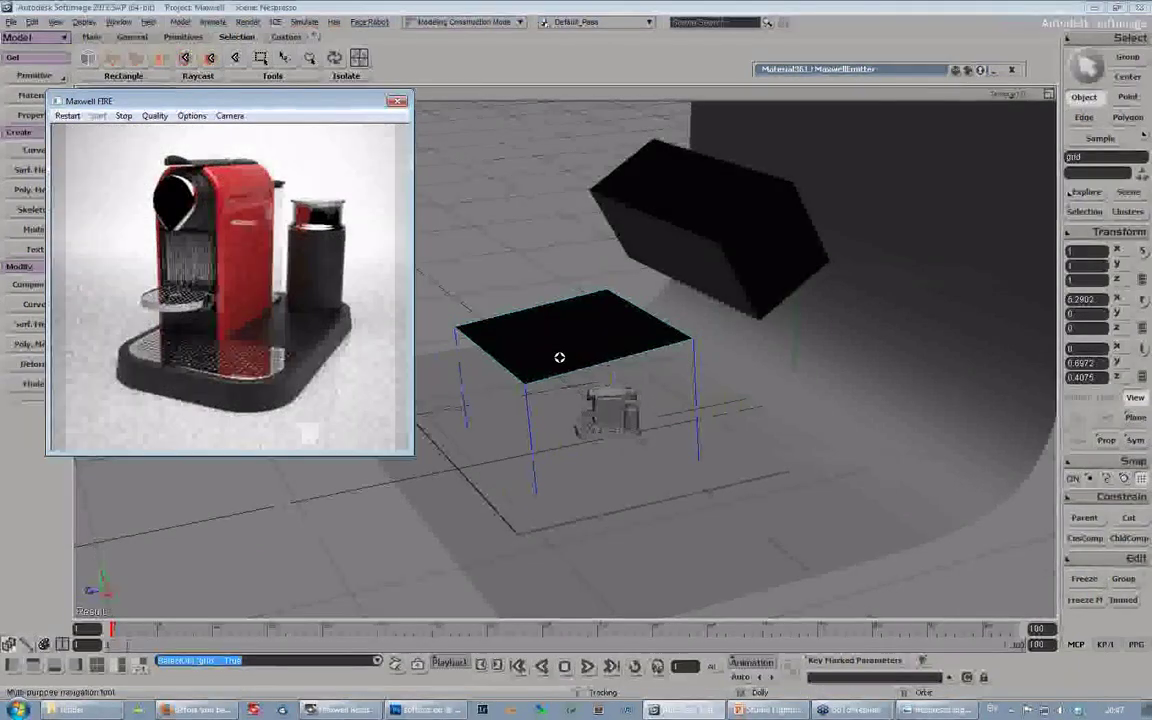
{"action": "right_click_drag", "start_coordinate": [559, 358], "coordinate": [618, 362]}
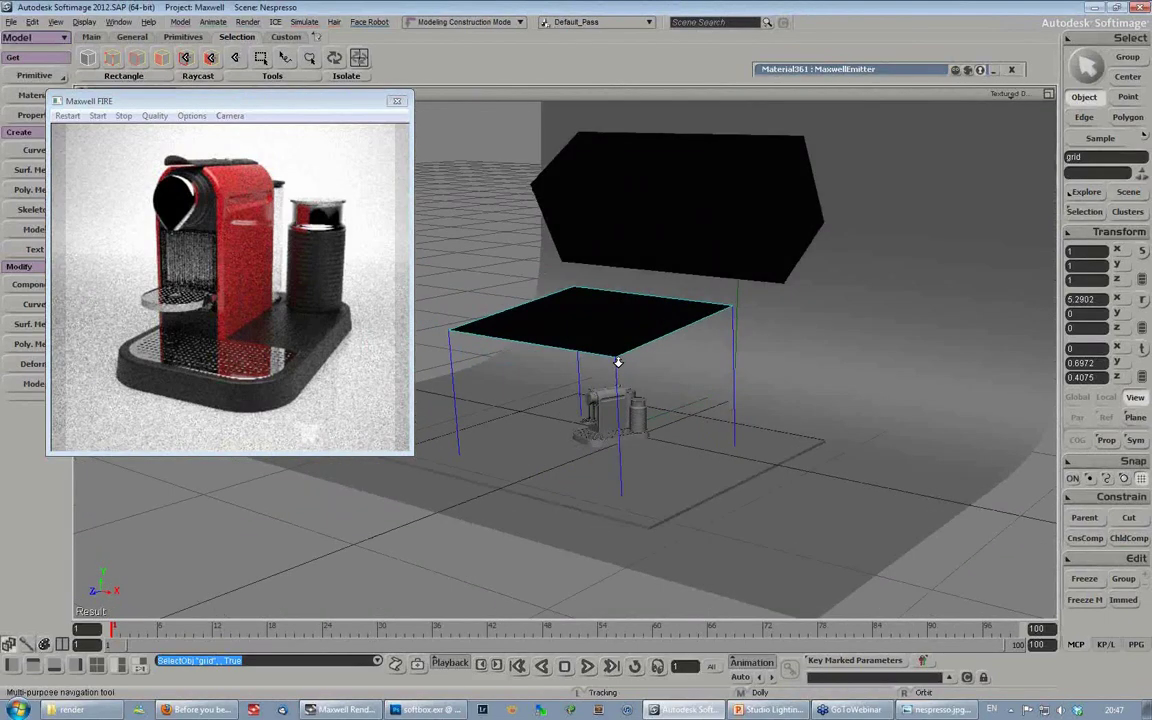
{"action": "middle_click_drag", "start_coordinate": [618, 362], "coordinate": [633, 404]}
{"action": "right_click_drag", "start_coordinate": [633, 404], "coordinate": [578, 208]}
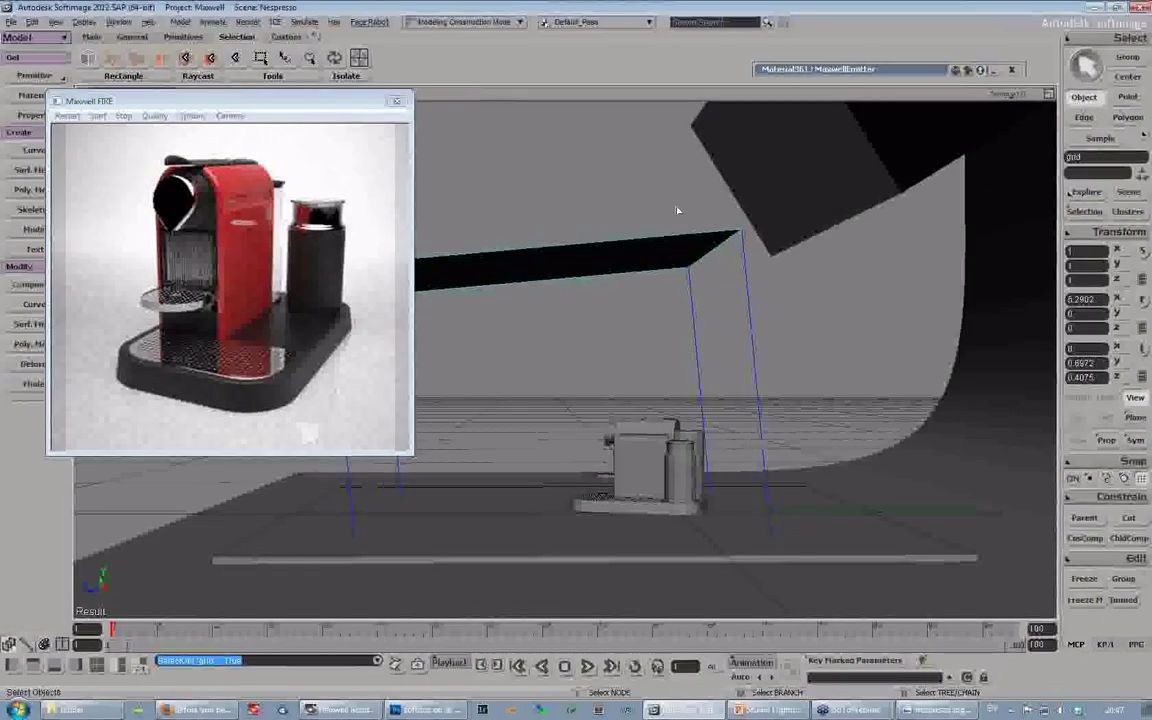
{"action": "key", "text": "s"}
{"action": "right_click_drag", "start_coordinate": [546, 330], "coordinate": [658, 342]}
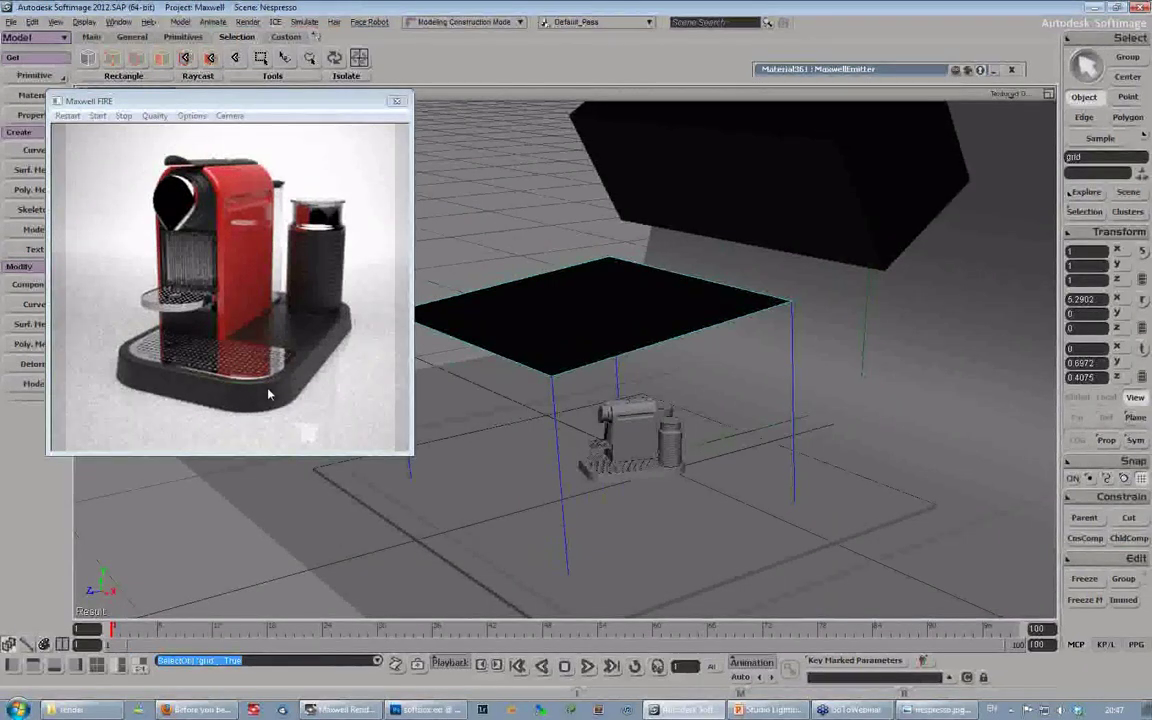
{"action": "key", "text": "c"}
{"action": "left_click_drag", "start_coordinate": [540, 276], "coordinate": [643, 291]}
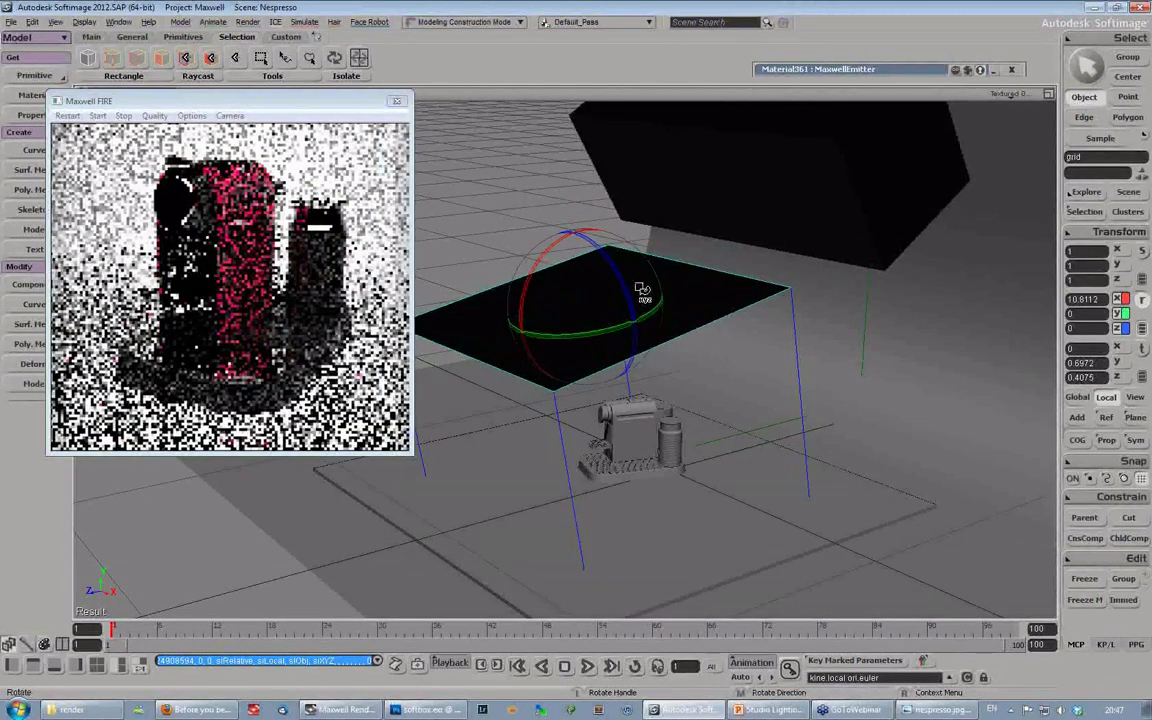
{"action": "key", "text": "v"}
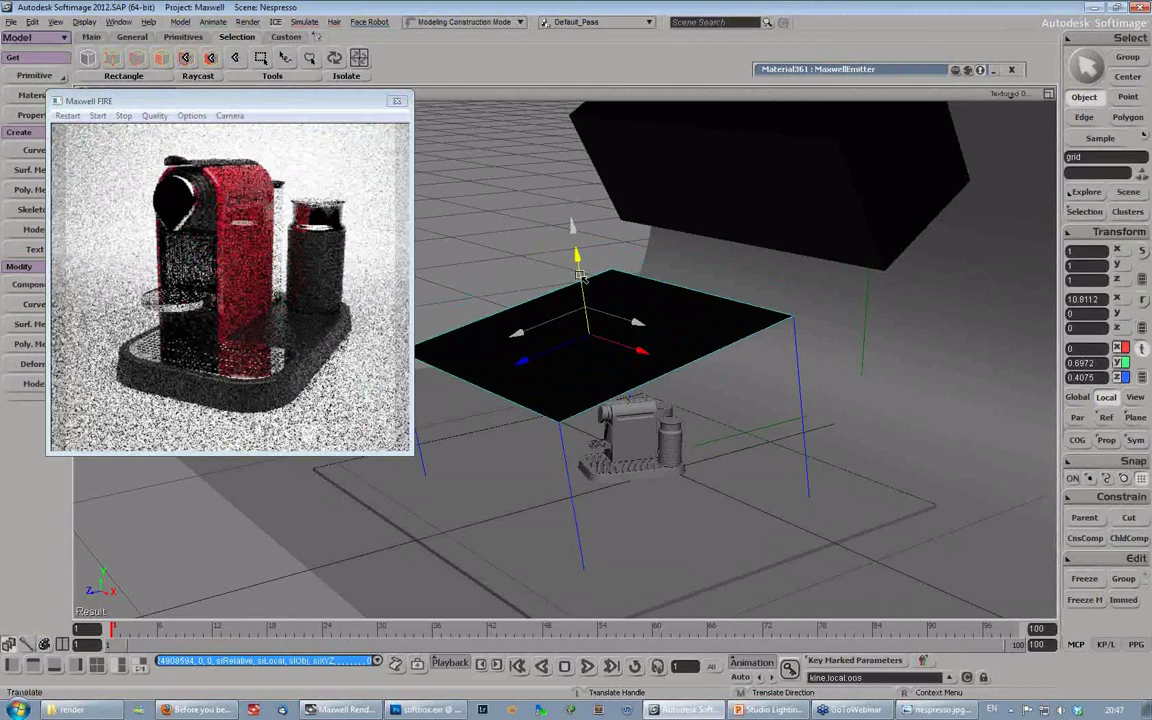
{"action": "left_click_drag", "start_coordinate": [580, 276], "coordinate": [741, 273]}
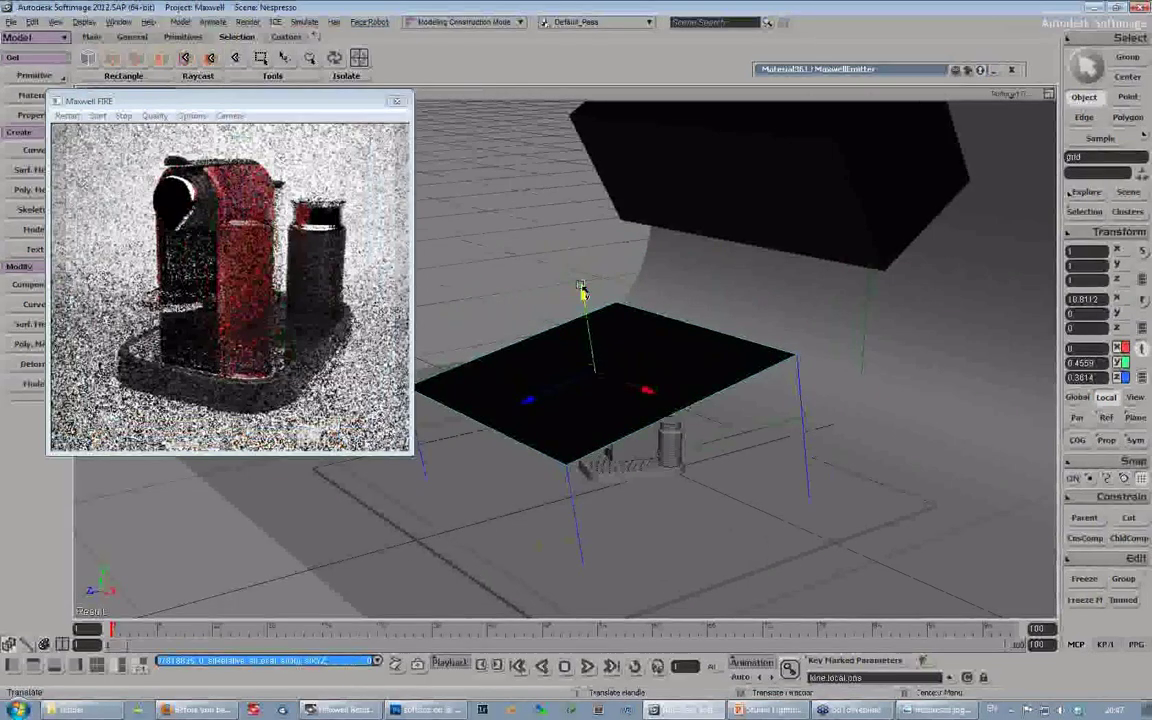
Step: Try scaling the grid down uniformly to about 0.424
{"action": "right_click_drag", "start_coordinate": [604, 372], "coordinate": [648, 365]}
{"action": "key", "text": "x"}
{"action": "left_click_drag", "start_coordinate": [648, 365], "coordinate": [732, 401]}
{"action": "key", "text": "v"}
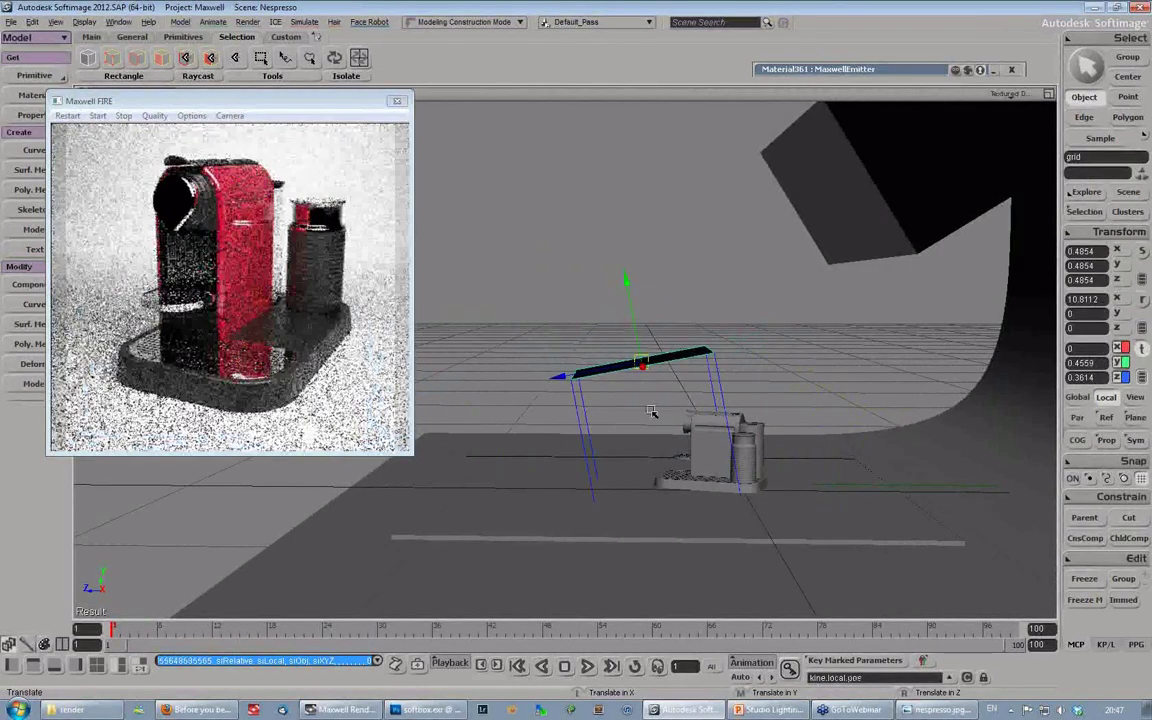
{"action": "key", "text": "s"}
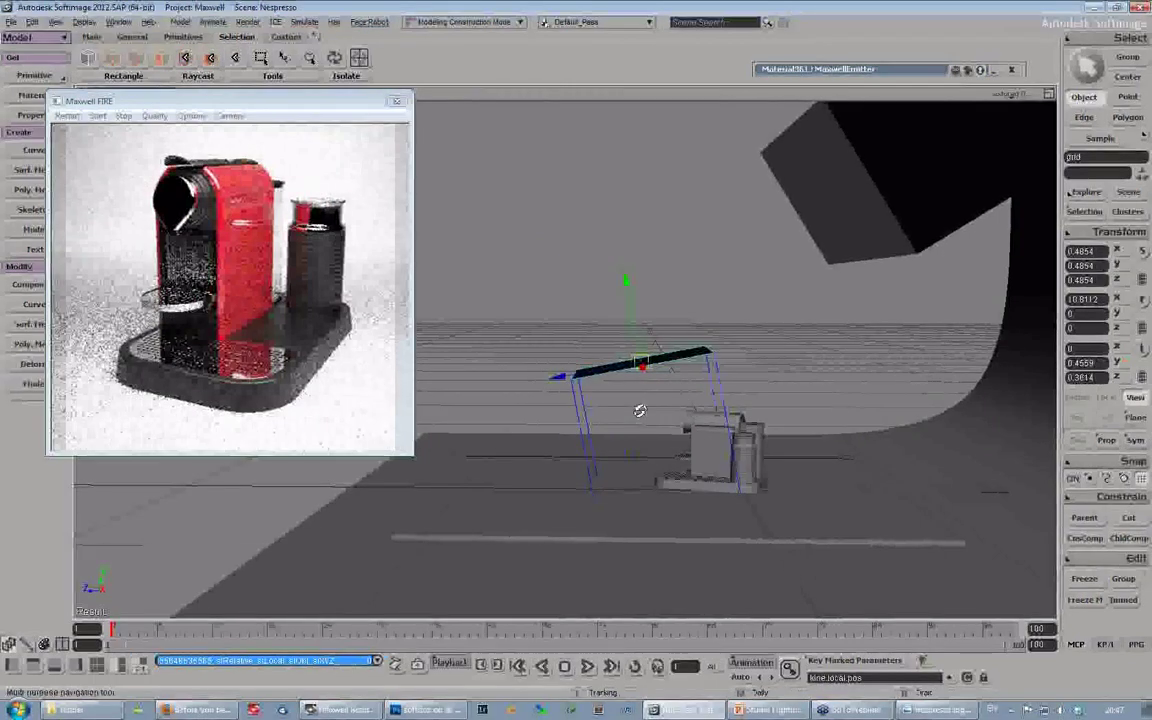
{"action": "right_click_drag", "start_coordinate": [640, 410], "coordinate": [699, 435]}
{"action": "key", "text": "v"}
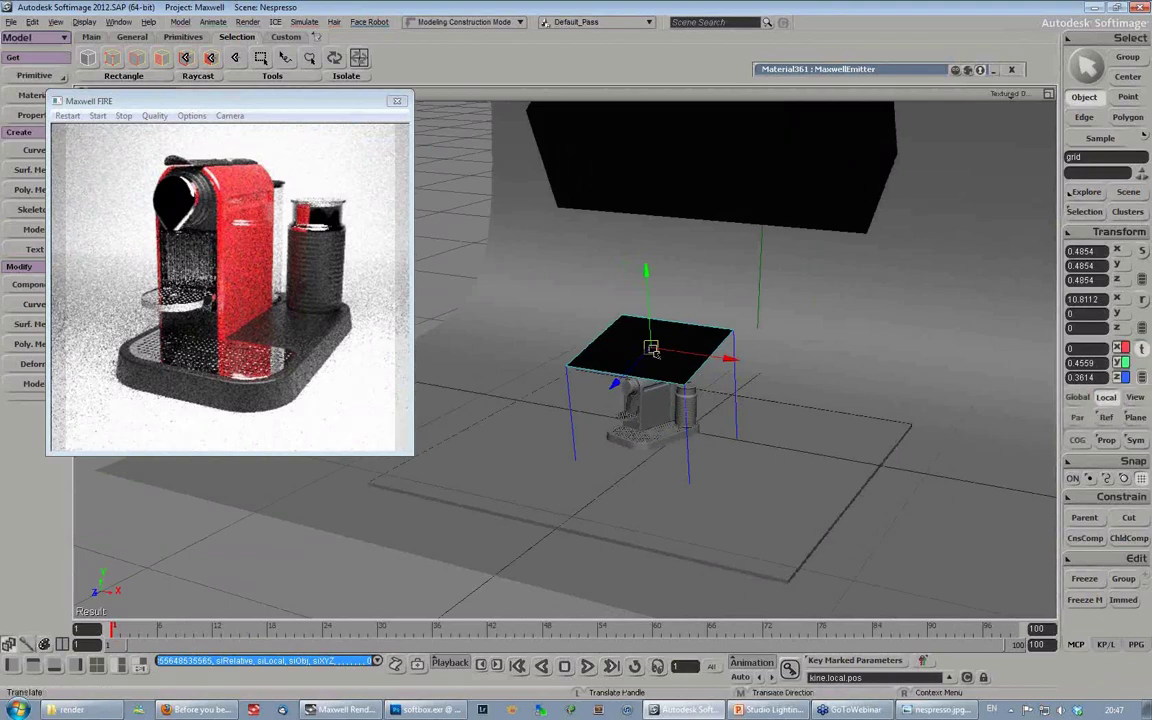
{"action": "left_click_drag", "start_coordinate": [651, 349], "coordinate": [687, 361]}
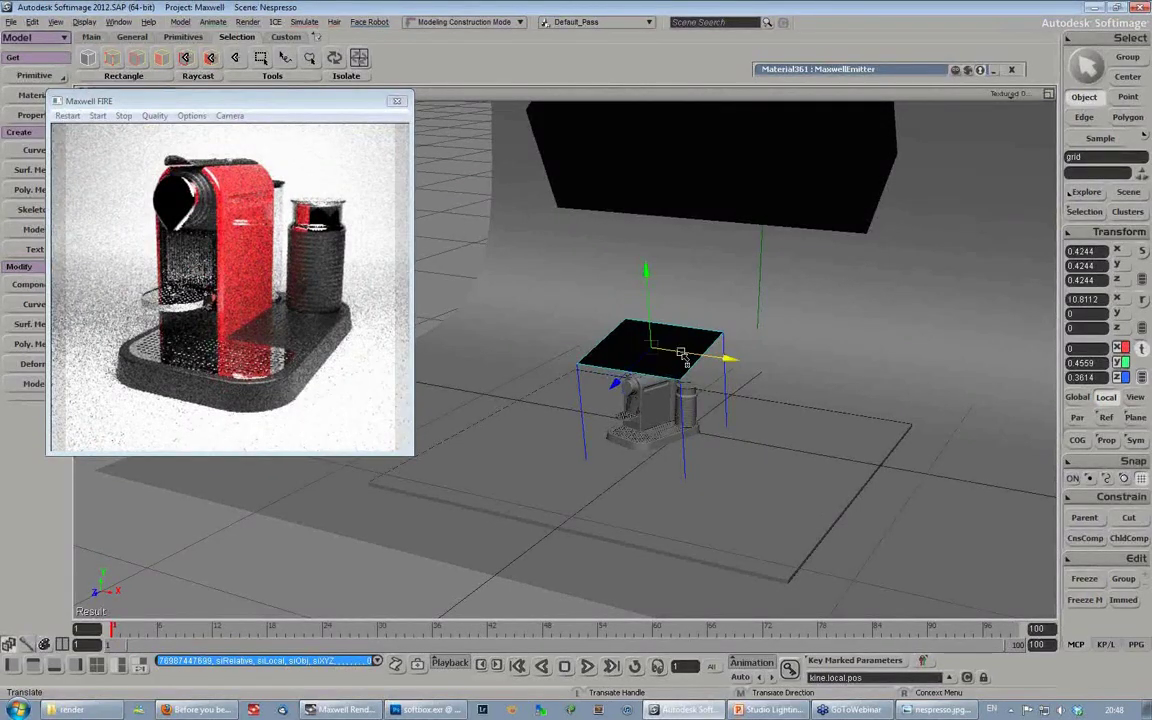
Step: Scale the grid uniformly to about 0.733 and reposition it at about X -0.142, Y 0.534, Z 0.376
{"action": "left_click_drag", "start_coordinate": [681, 353], "coordinate": [628, 347]}
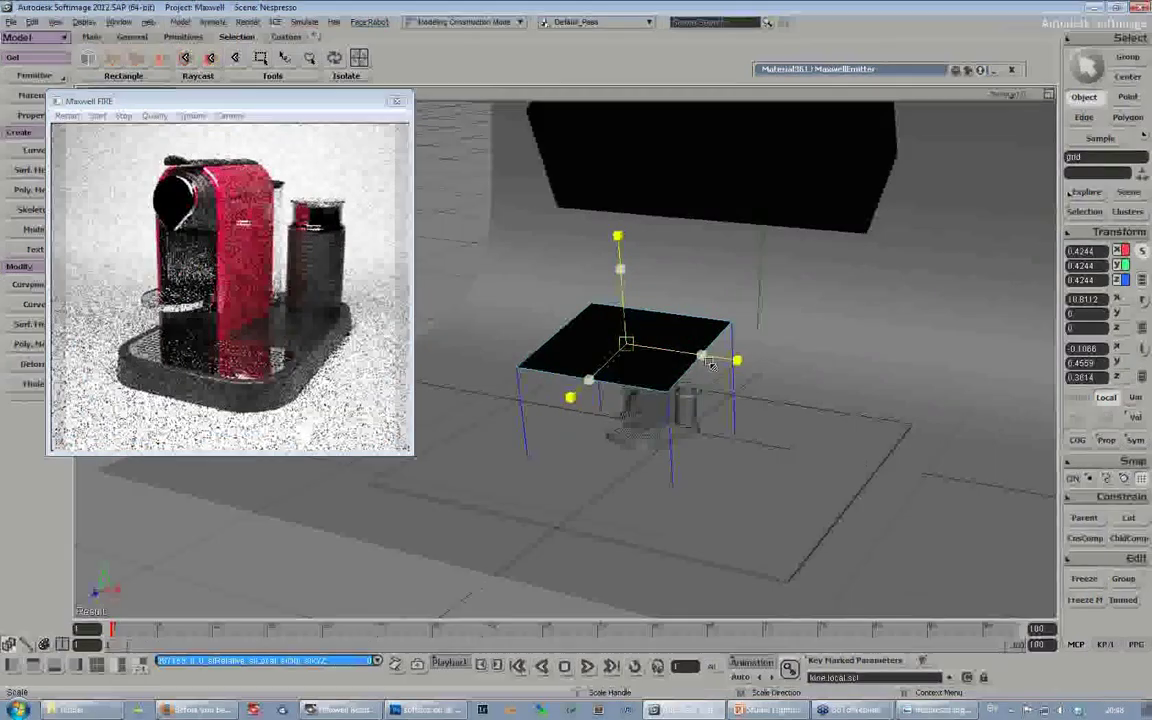
{"action": "key", "text": "v"}
{"action": "left_click_drag", "start_coordinate": [620, 268], "coordinate": [617, 252]}
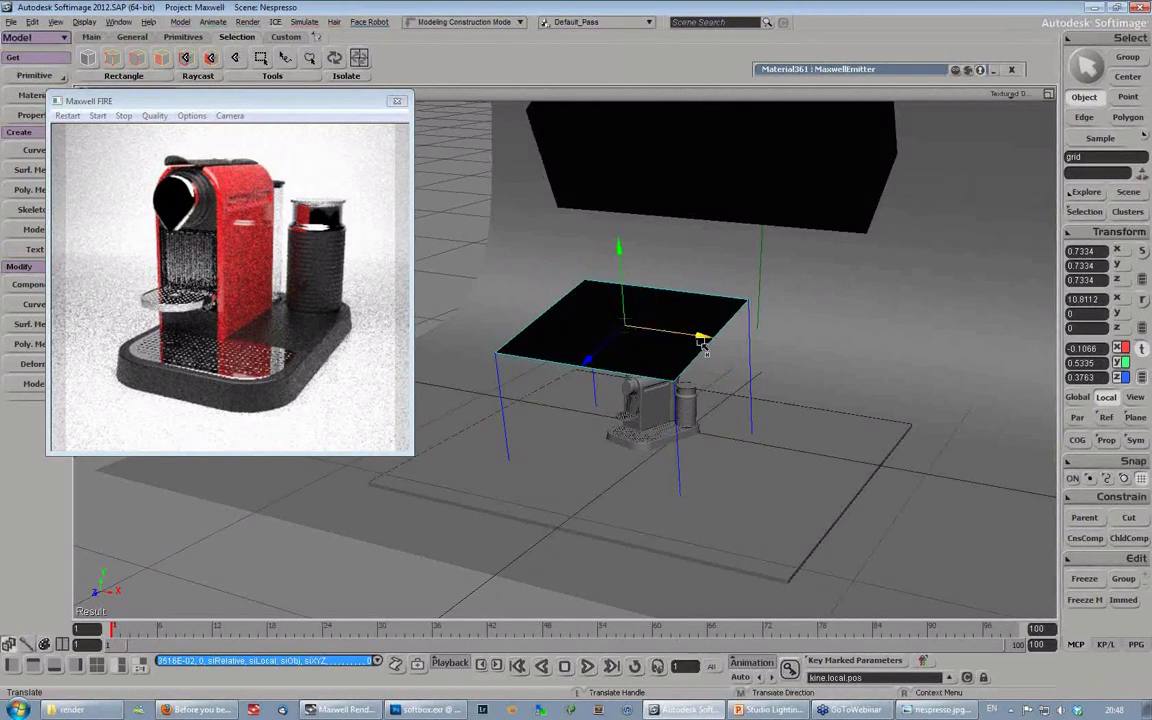
{"action": "left_click_drag", "start_coordinate": [703, 341], "coordinate": [699, 341]}
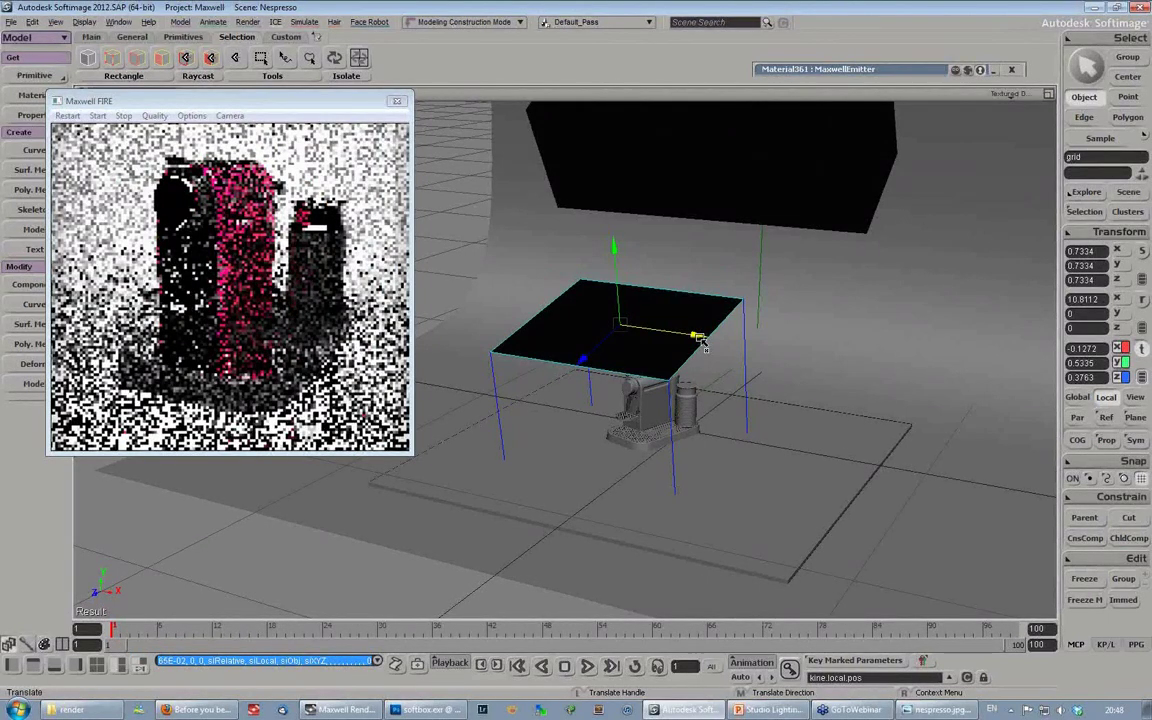
{"action": "left_click_drag", "start_coordinate": [703, 341], "coordinate": [700, 341]}
{"action": "left_click_drag", "start_coordinate": [290, 101], "coordinate": [280, 102]}
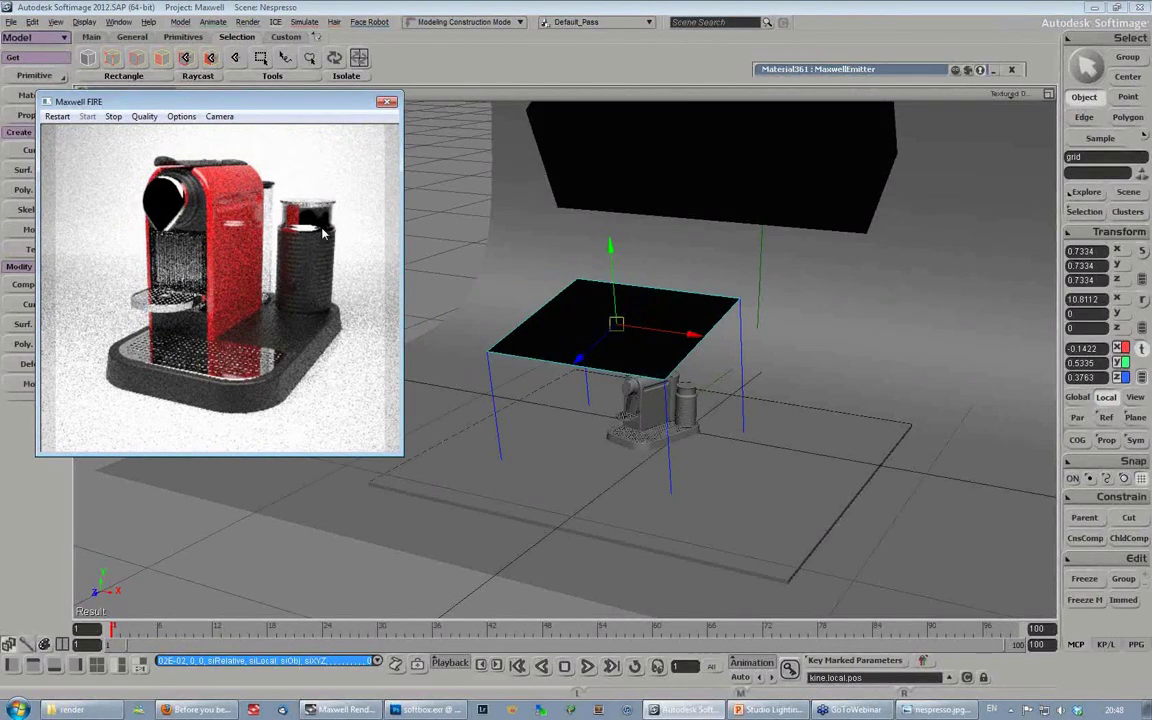
Step: Create a polygon mesh grid with 1 × 1 subdivisions and U and V lengths of 0.2, placed beside the machine at about X 0.293, Y 0.195
{"action": "left_click_drag", "start_coordinate": [257, 110], "coordinate": [276, 138]}
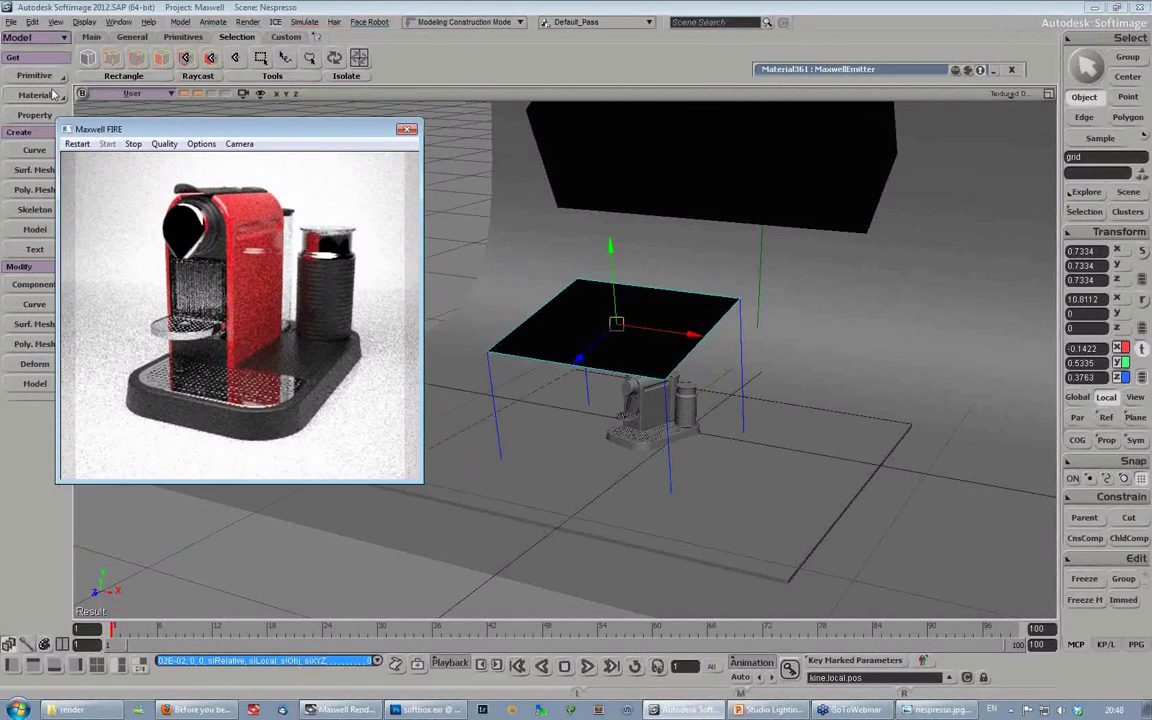
{"action": "left_click", "coordinate": [40, 77]}
{"action": "mouse_move", "coordinate": [115, 103]}
{"action": "left_click", "coordinate": [310, 147]}
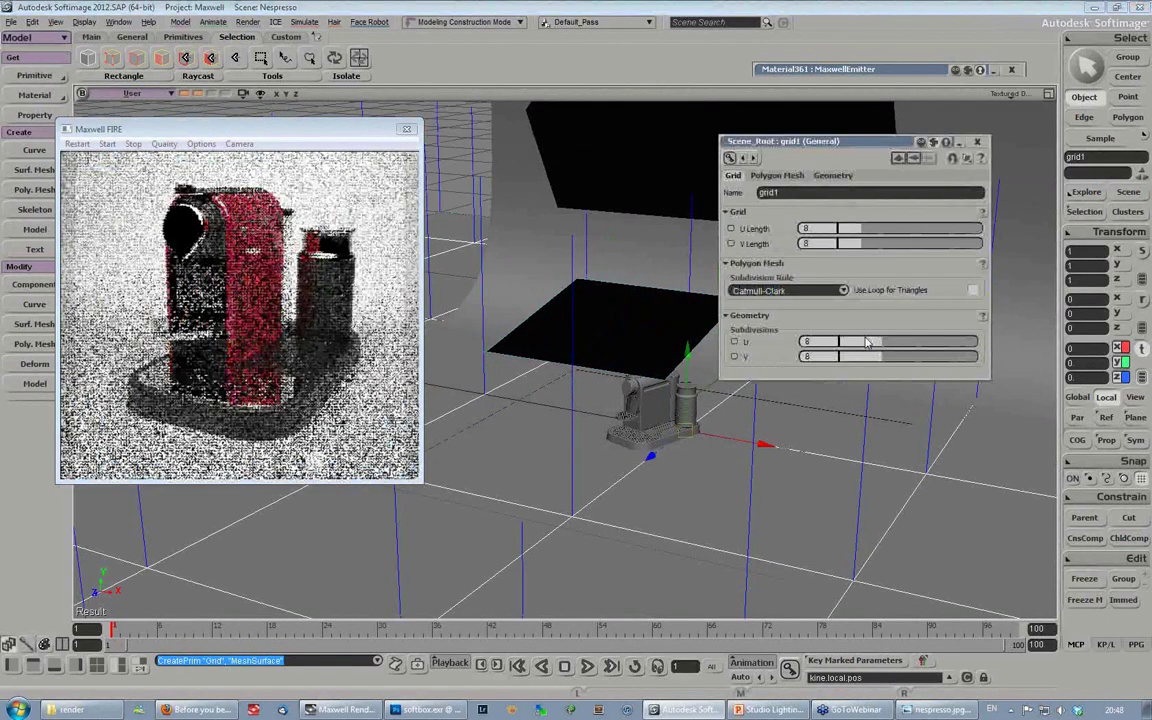
{"action": "left_click_drag", "start_coordinate": [866, 342], "coordinate": [805, 342], "text": "ctrl"}
{"action": "left_click", "coordinate": [812, 228]}
{"action": "key", "text": "BackSpace"}
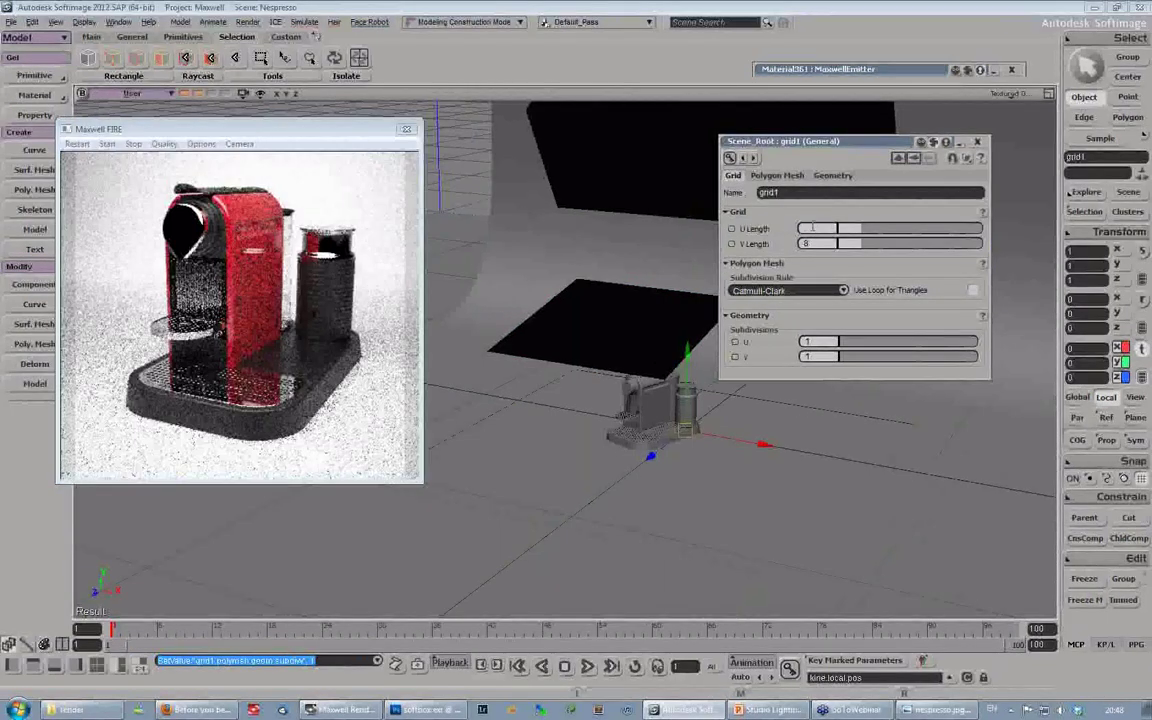
{"action": "type", "text": "0.2"}
{"action": "left_click", "coordinate": [812, 244]}
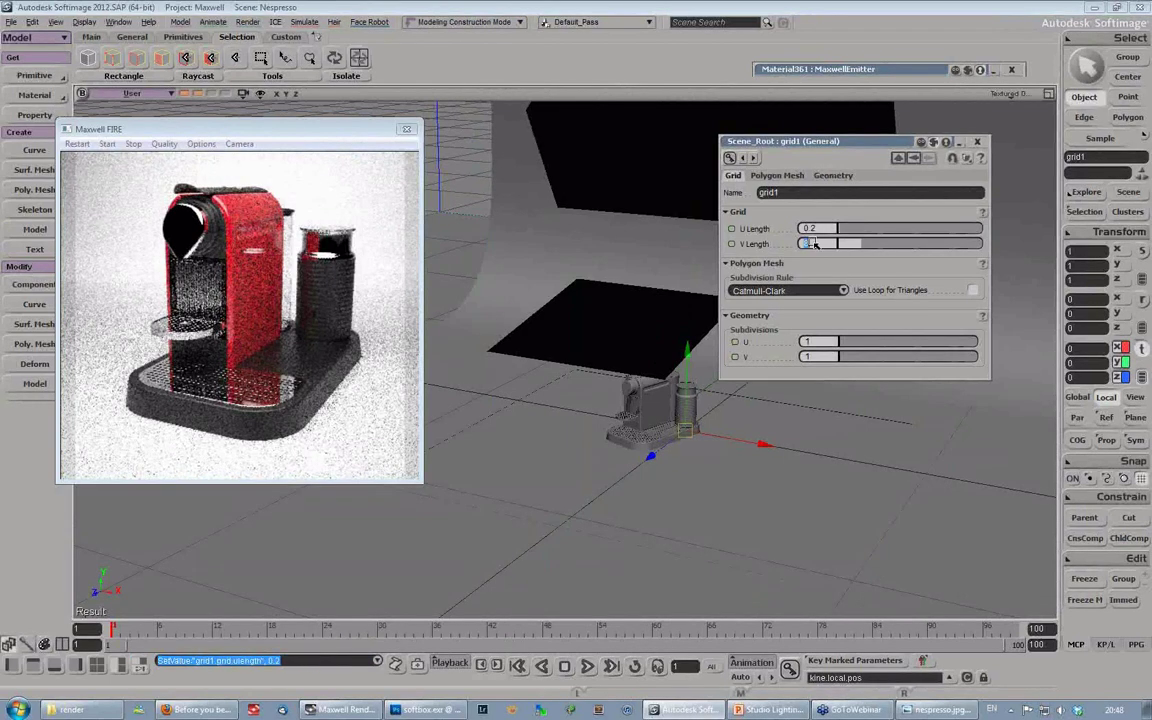
{"action": "type", "text": "0.2"}
{"action": "key", "text": "Return"}
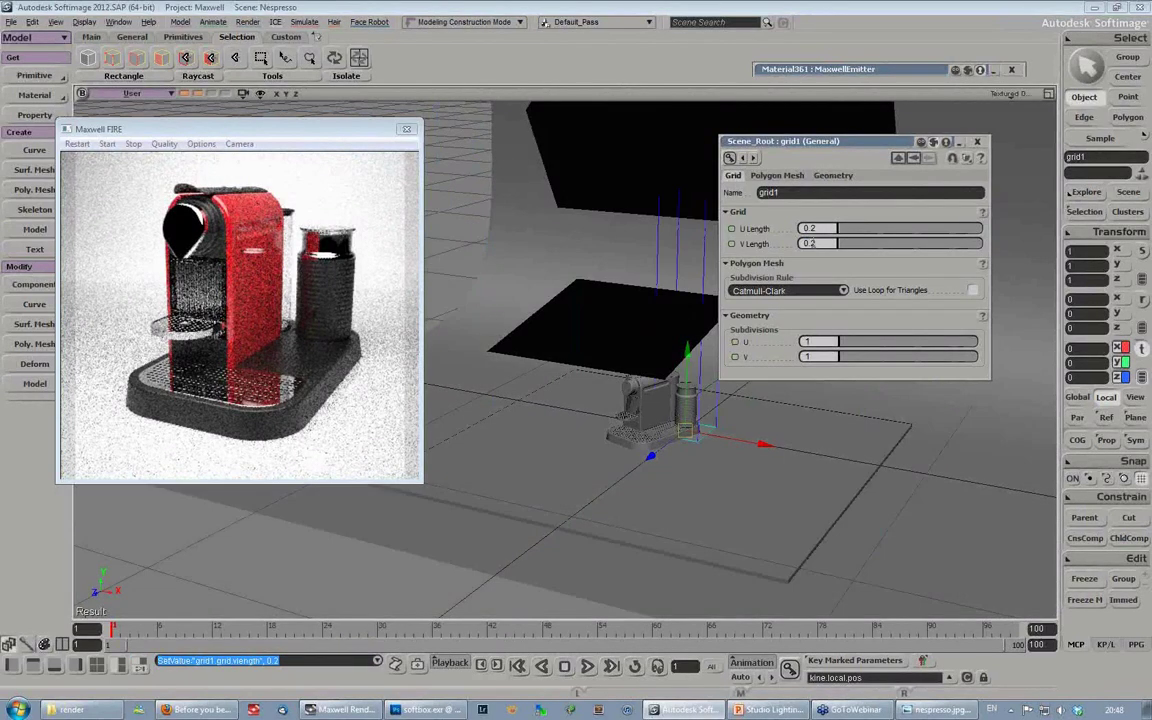
{"action": "left_click", "coordinate": [976, 141]}
{"action": "left_click_drag", "start_coordinate": [751, 386], "coordinate": [813, 355]}
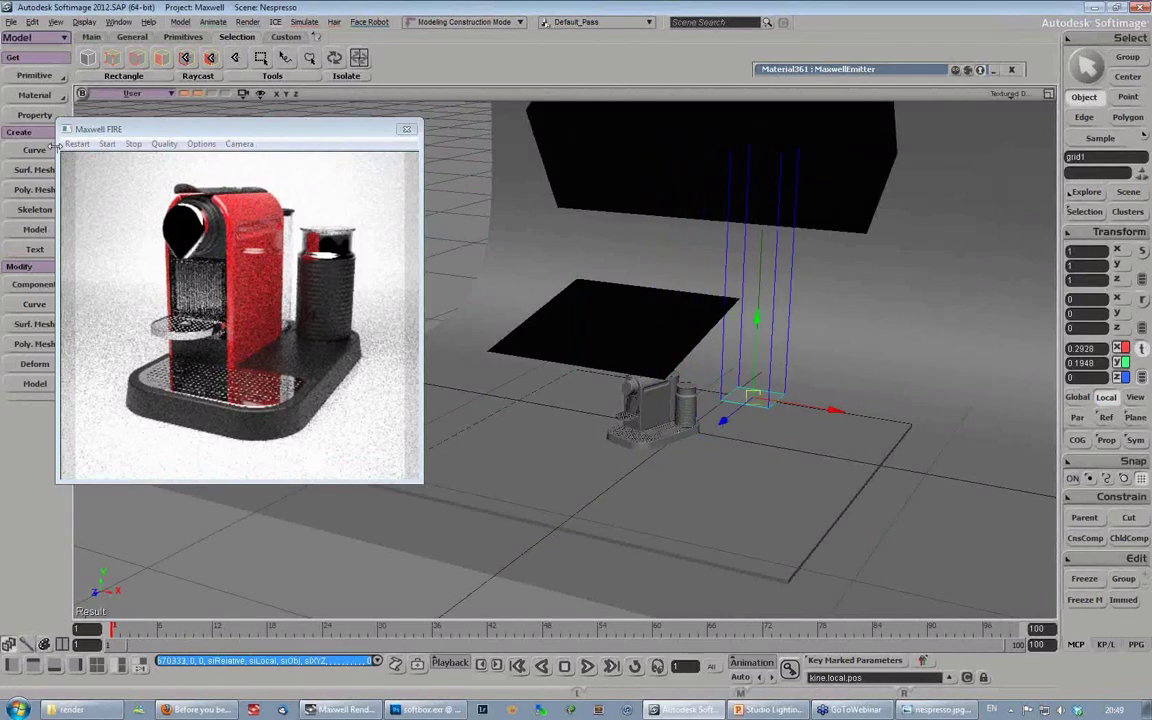
Step: Assign a Maxwell Layered Material to the small grid and add an emitter to its MaxwellLayer in the Render Tree
{"action": "left_click", "coordinate": [34, 95]}
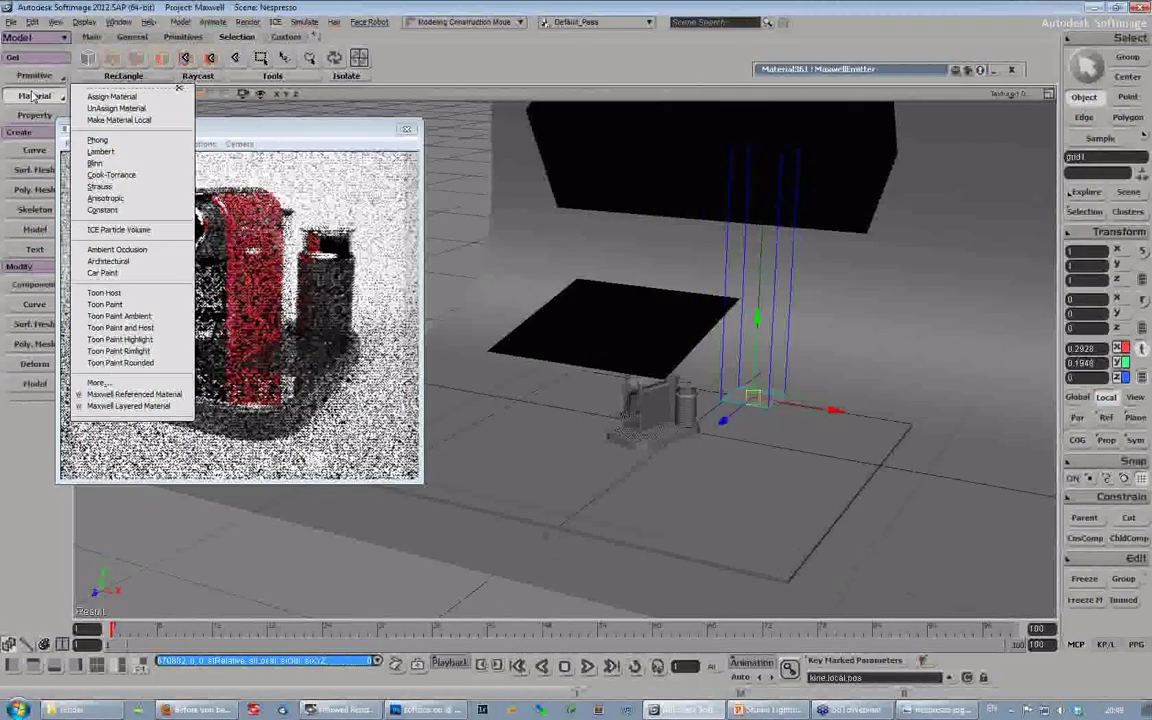
{"action": "left_click", "coordinate": [128, 406]}
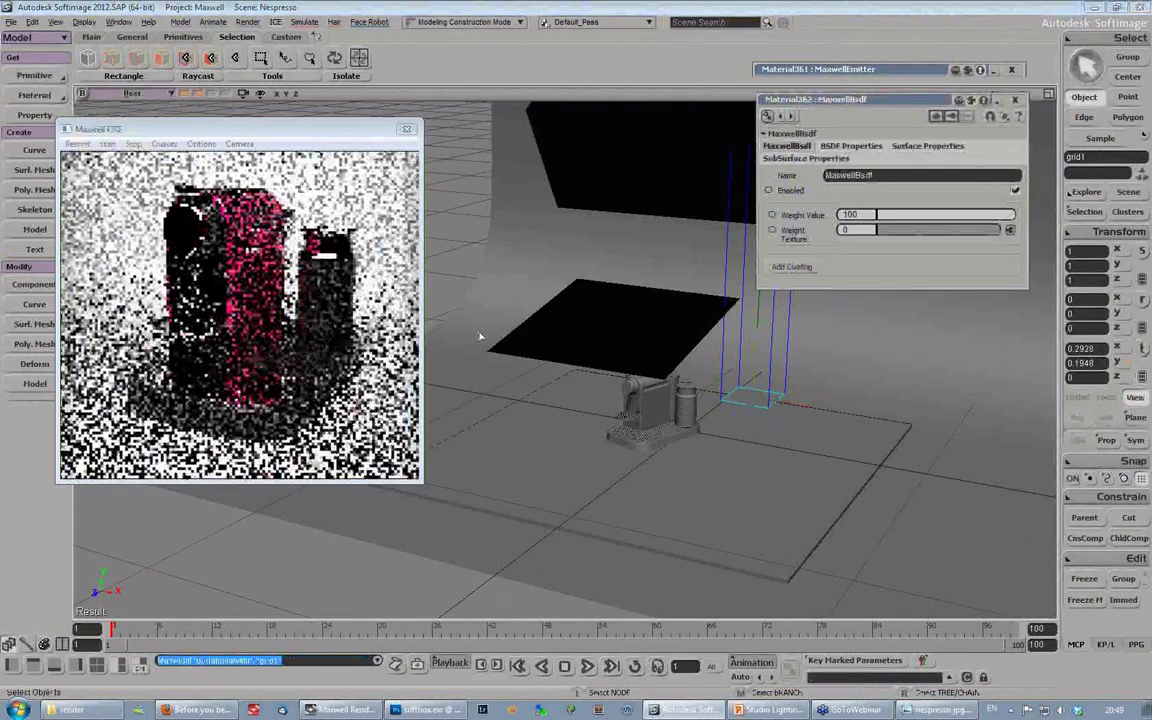
{"action": "key", "text": "7"}
{"action": "left_click", "coordinate": [398, 411]}
{"action": "left_click", "coordinate": [834, 258]}
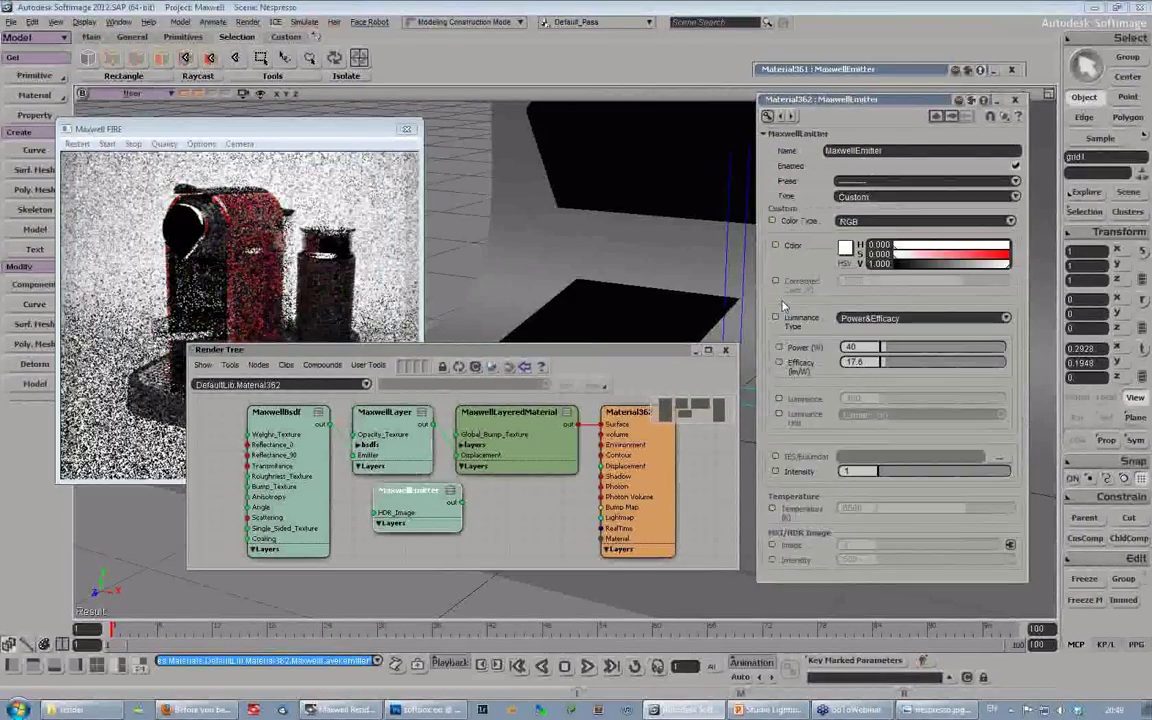
Step: Set the small grid's MaxwellEmitter to the Intensity luminance type with a luminance of 500 lumen
{"action": "left_click", "coordinate": [870, 318]}
{"action": "left_click", "coordinate": [862, 343]}
{"action": "double_click", "coordinate": [863, 398]}
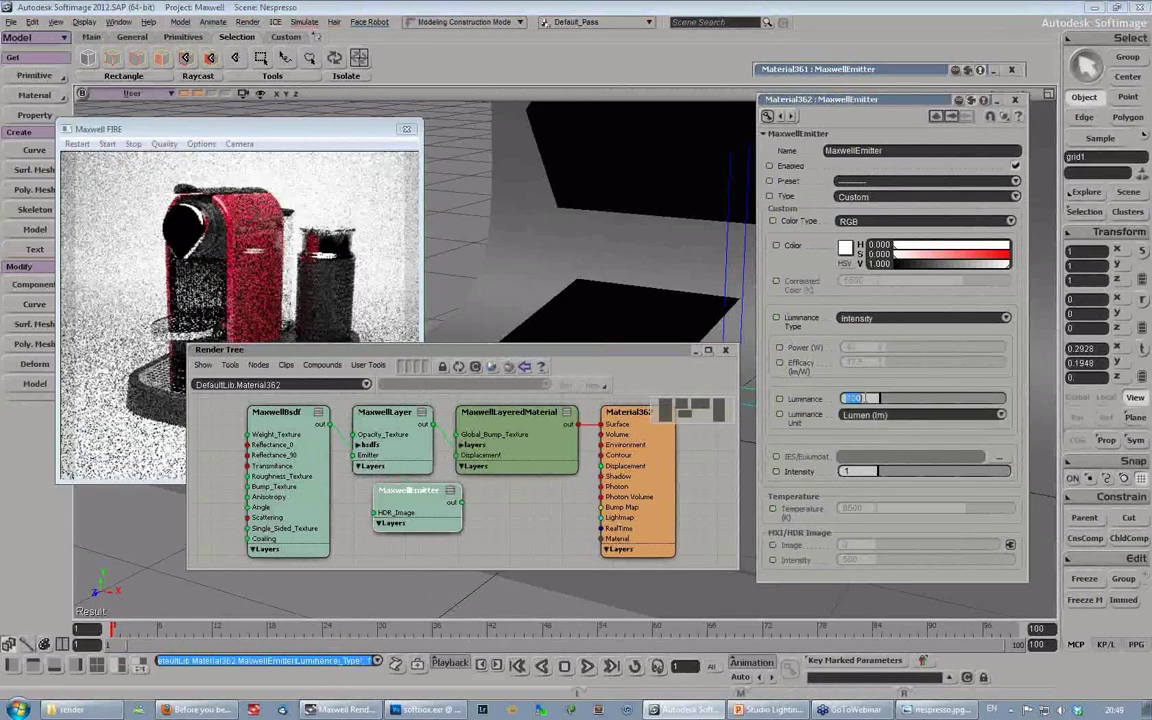
{"action": "type", "text": "1"}
{"action": "key", "text": "BackSpace"}
{"action": "type", "text": "500"}
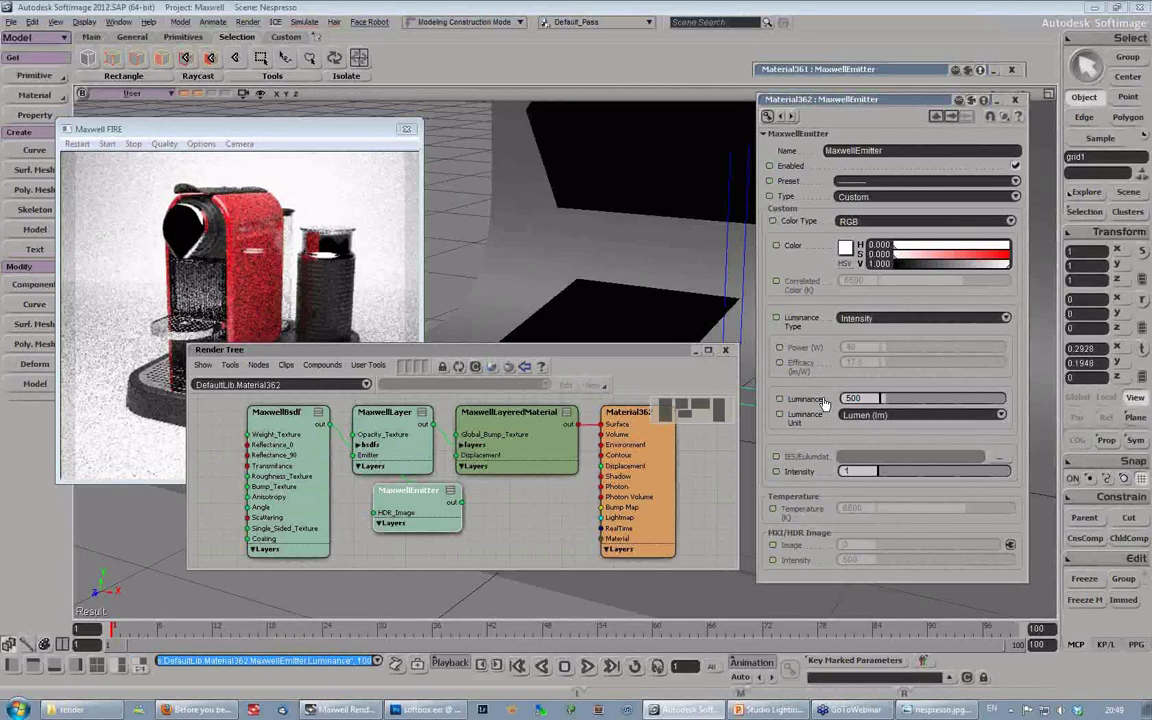
Step: Close the Render Tree and rotate the small grid about Z to roughly 103.2° so it faces the machine
{"action": "left_click_drag", "start_coordinate": [656, 344], "coordinate": [545, 386]}
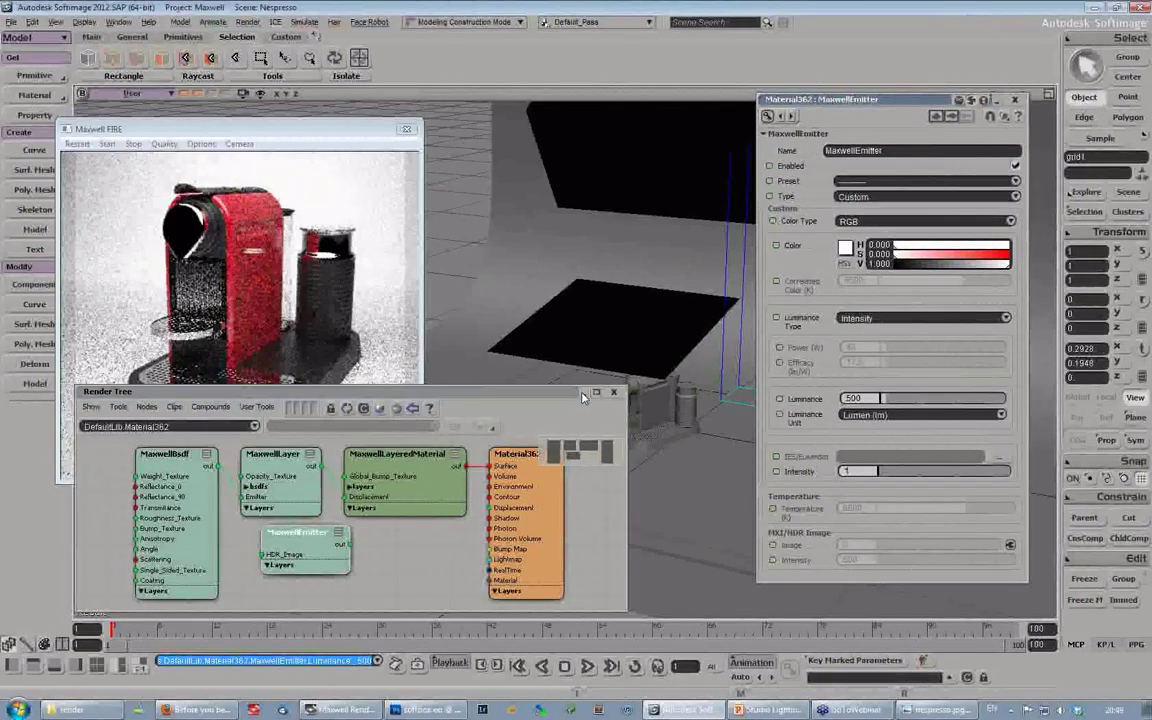
{"action": "left_click", "coordinate": [614, 392]}
{"action": "left_click_drag", "start_coordinate": [929, 104], "coordinate": [954, 68]}
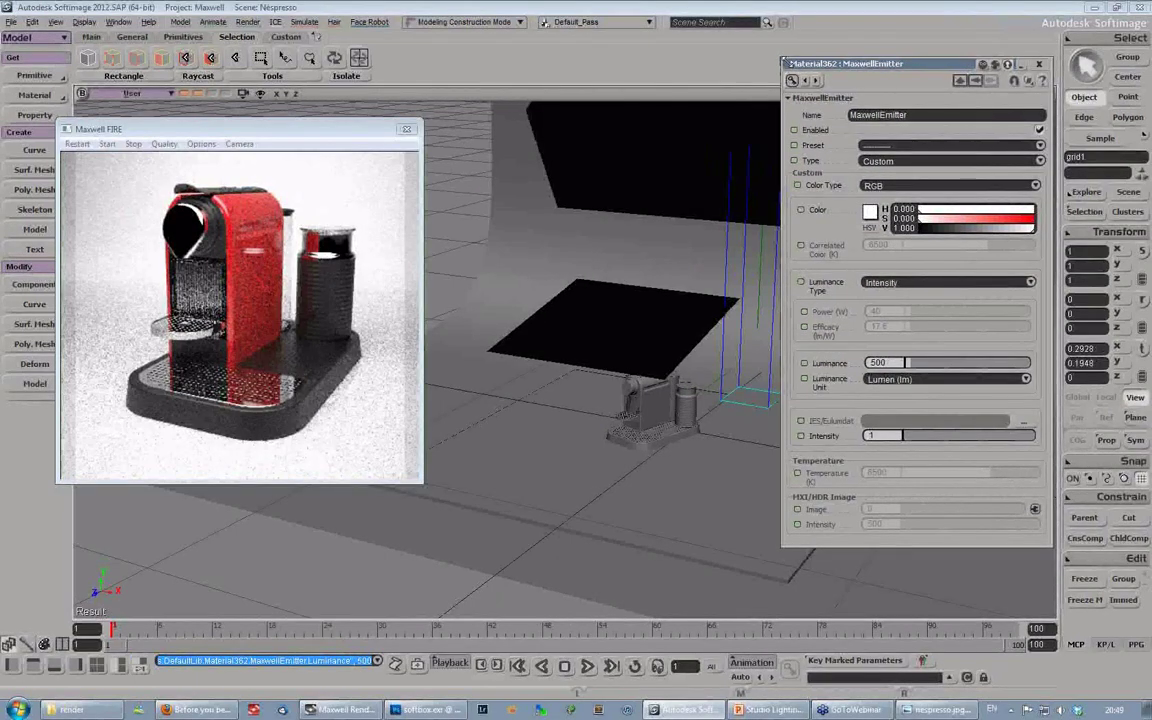
{"action": "left_click_drag", "start_coordinate": [784, 60], "coordinate": [844, 52]}
{"action": "key", "text": "r"}
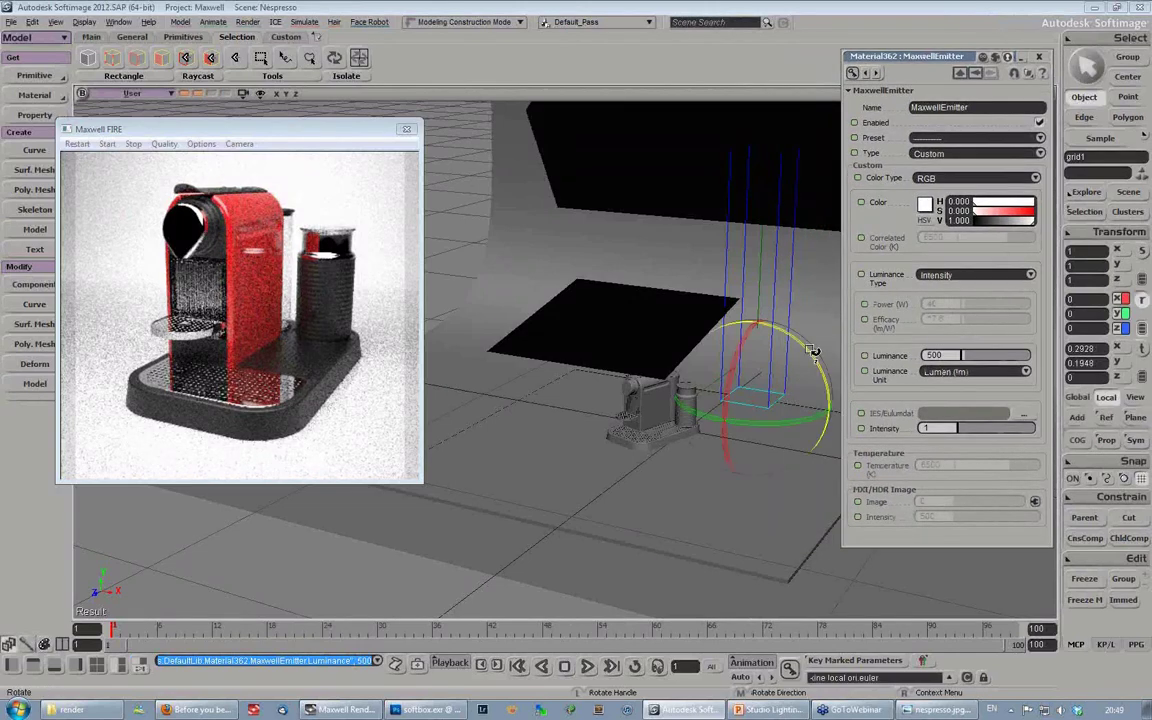
{"action": "left_click_drag", "start_coordinate": [813, 350], "coordinate": [622, 291]}
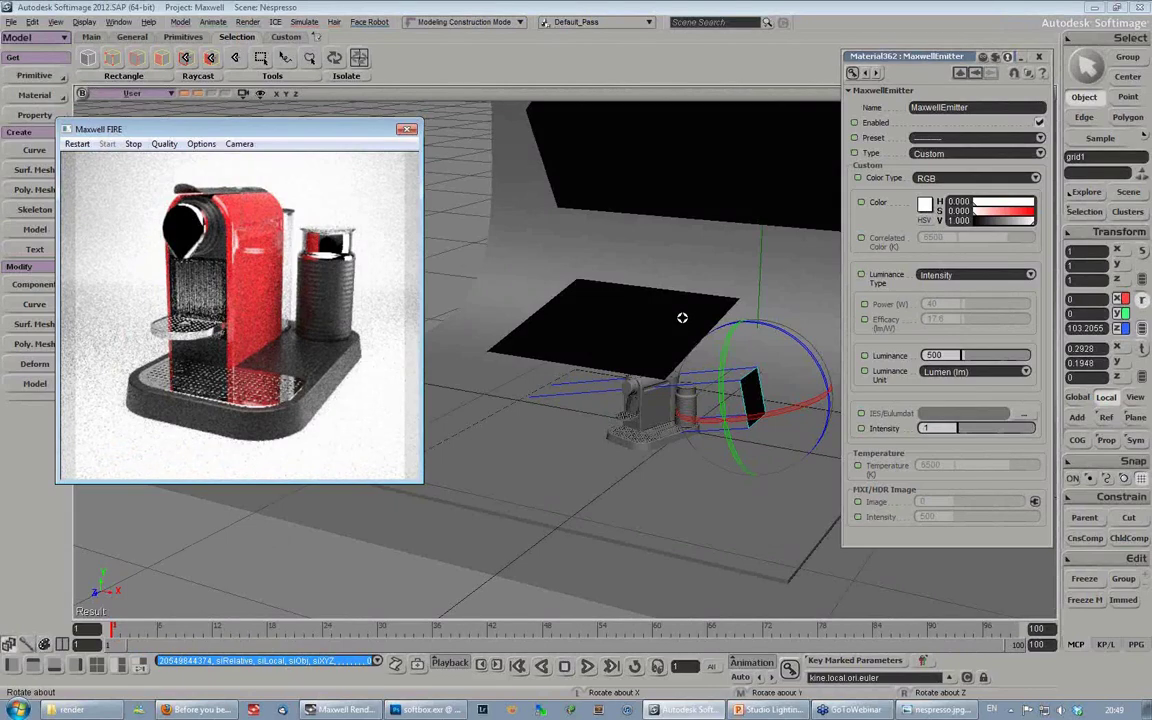
Step: Move the small grid beside the milk frother to about X 0.219, Y 0.23, Z 0.052
{"action": "middle_click_drag", "start_coordinate": [683, 318], "coordinate": [564, 374]}
{"action": "left_click_drag", "start_coordinate": [564, 374], "coordinate": [680, 395]}
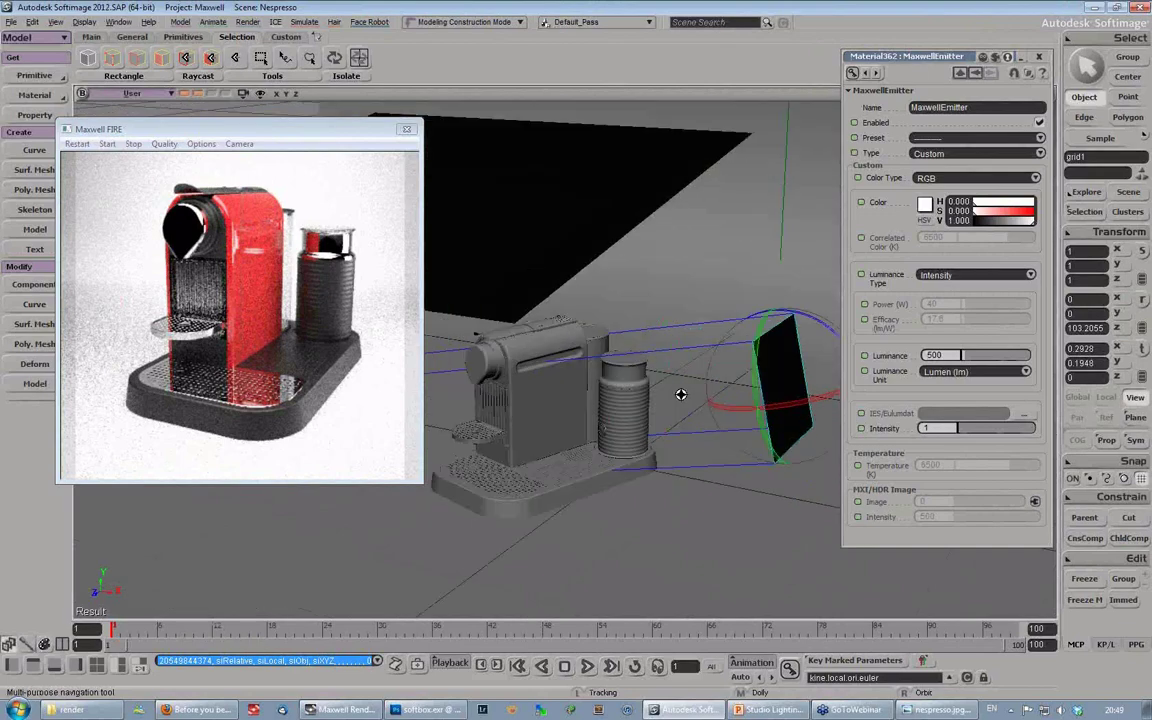
{"action": "right_click_drag", "start_coordinate": [681, 394], "coordinate": [712, 374]}
{"action": "key", "text": "f"}
{"action": "key", "text": "s"}
{"action": "middle_click_drag", "start_coordinate": [712, 374], "coordinate": [613, 326]}
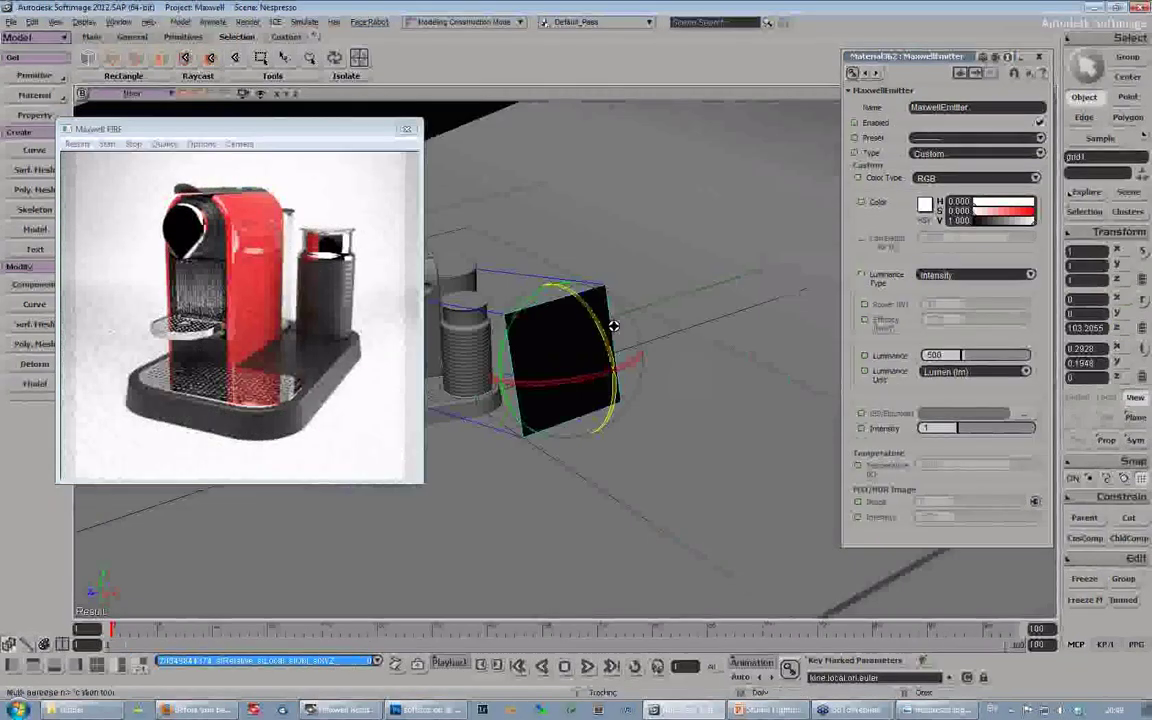
{"action": "left_click_drag", "start_coordinate": [613, 326], "coordinate": [759, 376]}
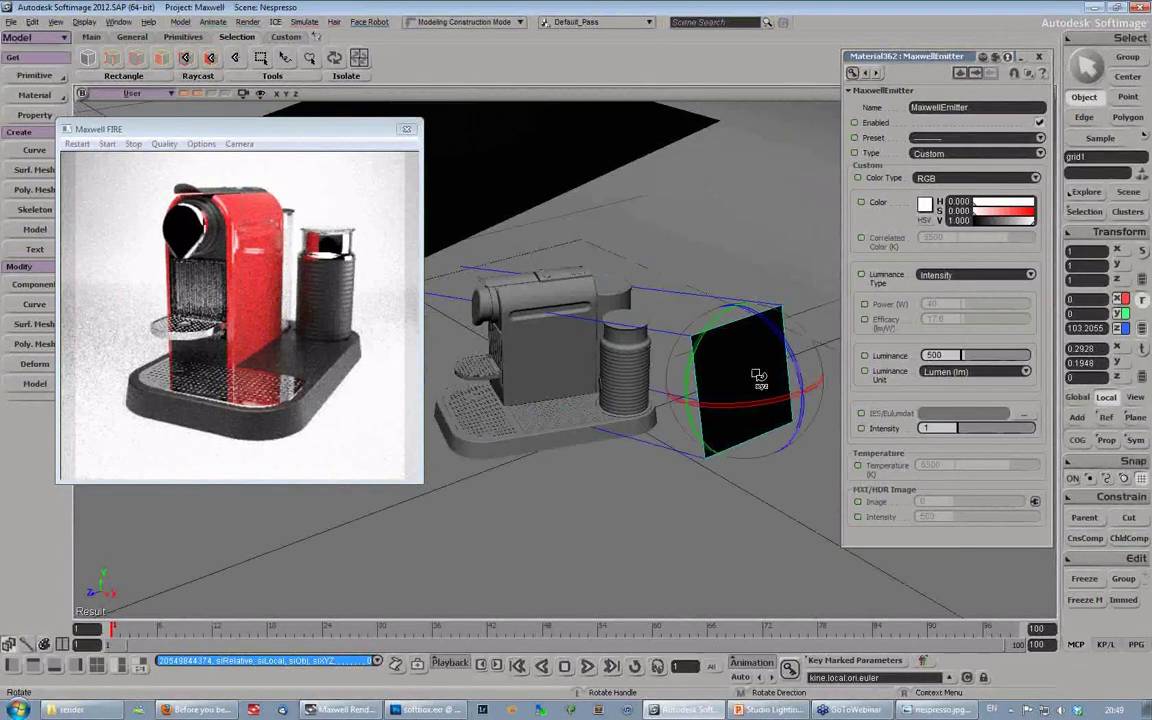
{"action": "key", "text": "v"}
{"action": "left_click_drag", "start_coordinate": [733, 298], "coordinate": [730, 266]}
{"action": "left_click_drag", "start_coordinate": [697, 342], "coordinate": [669, 338]}
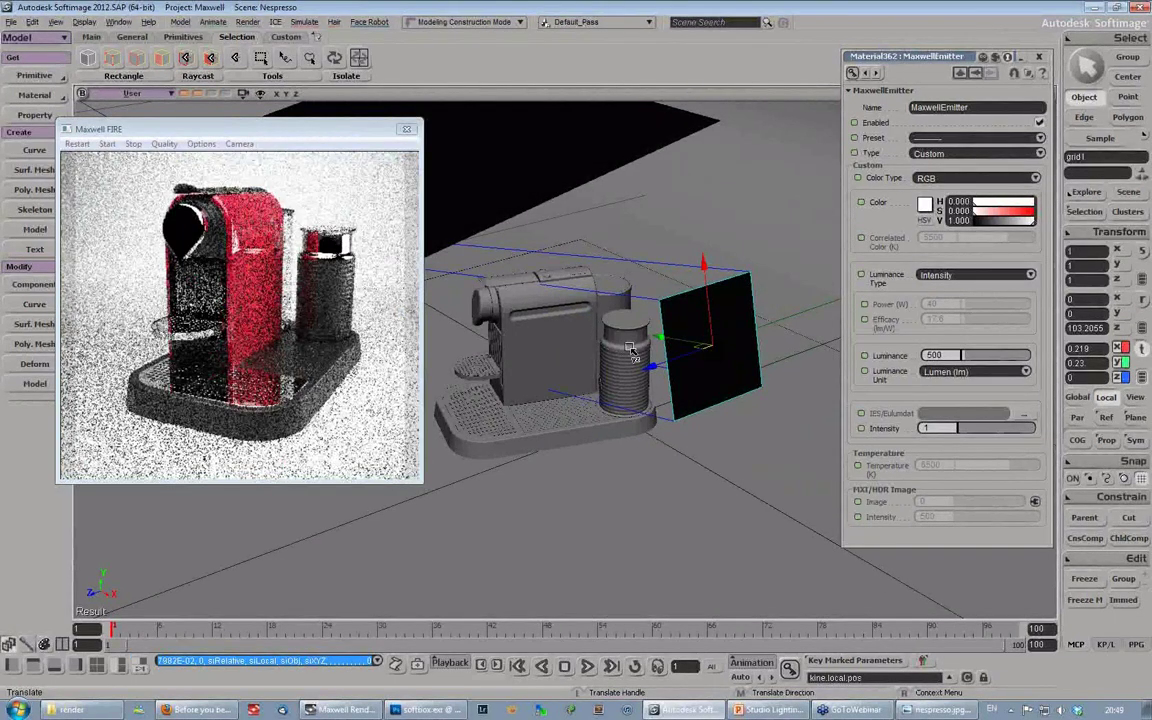
{"action": "key", "text": "s"}
{"action": "right_click_drag", "start_coordinate": [632, 350], "coordinate": [632, 430]}
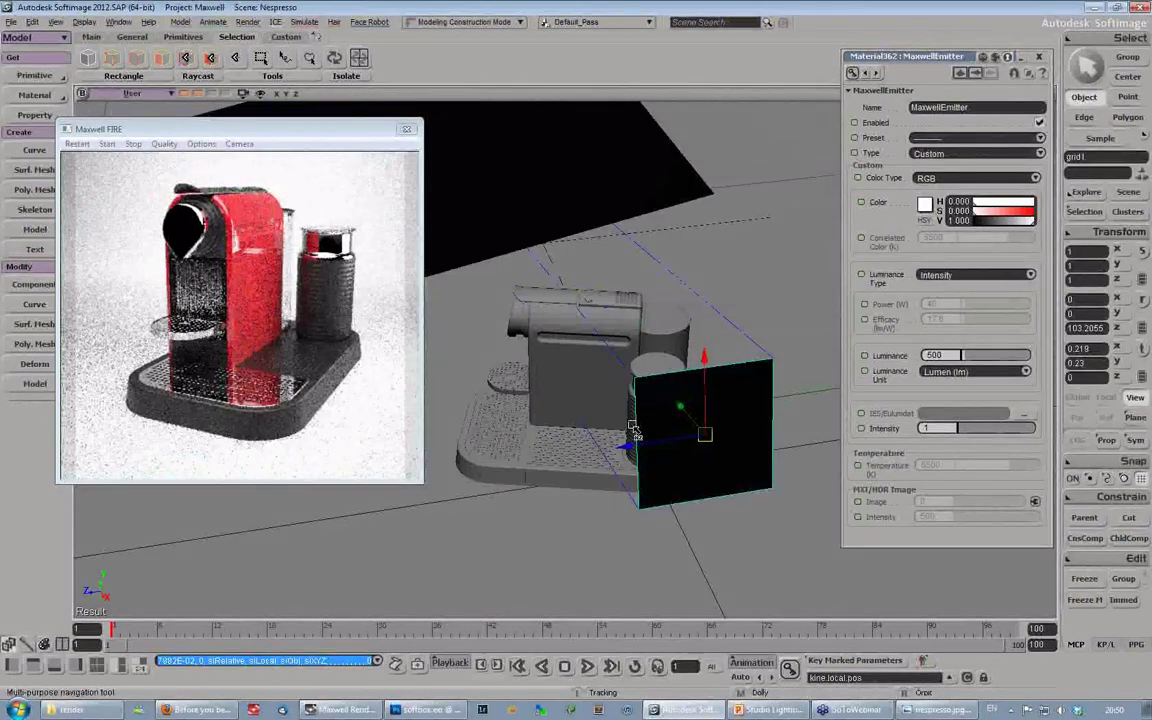
{"action": "key", "text": "v"}
{"action": "left_click_drag", "start_coordinate": [633, 430], "coordinate": [562, 352]}
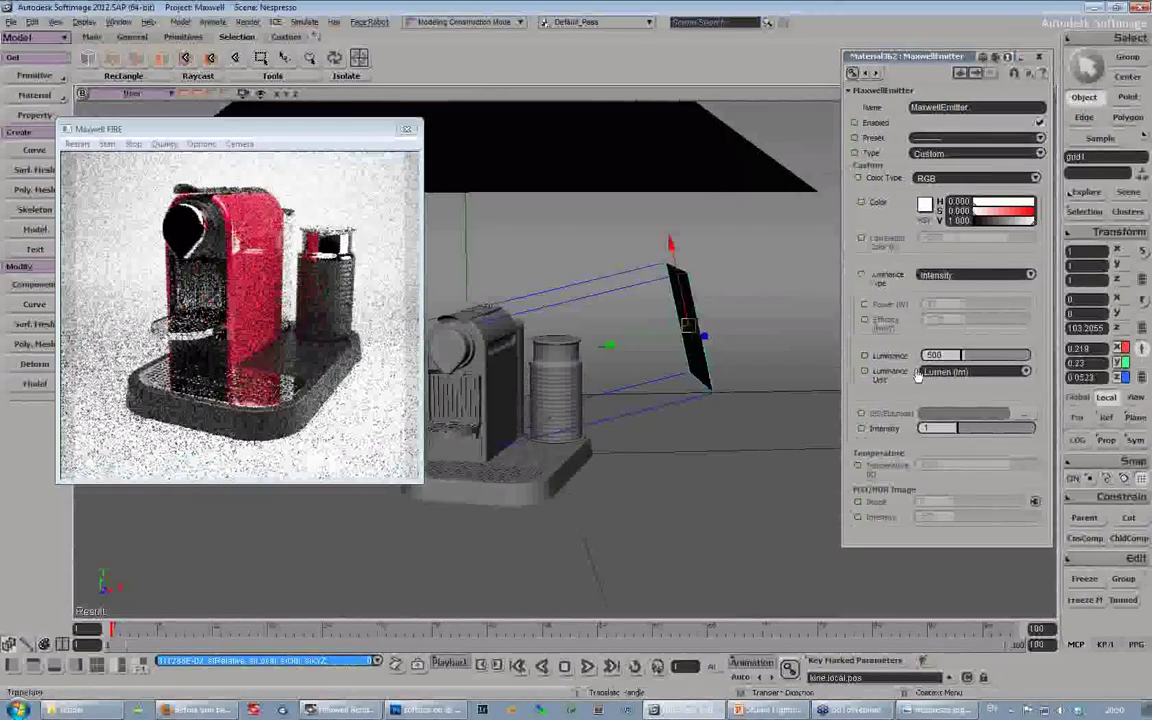
Step: Set the small grid emitter's luminance to 100 lumen
{"action": "left_click", "coordinate": [938, 355]}
{"action": "type", "text": "10"}
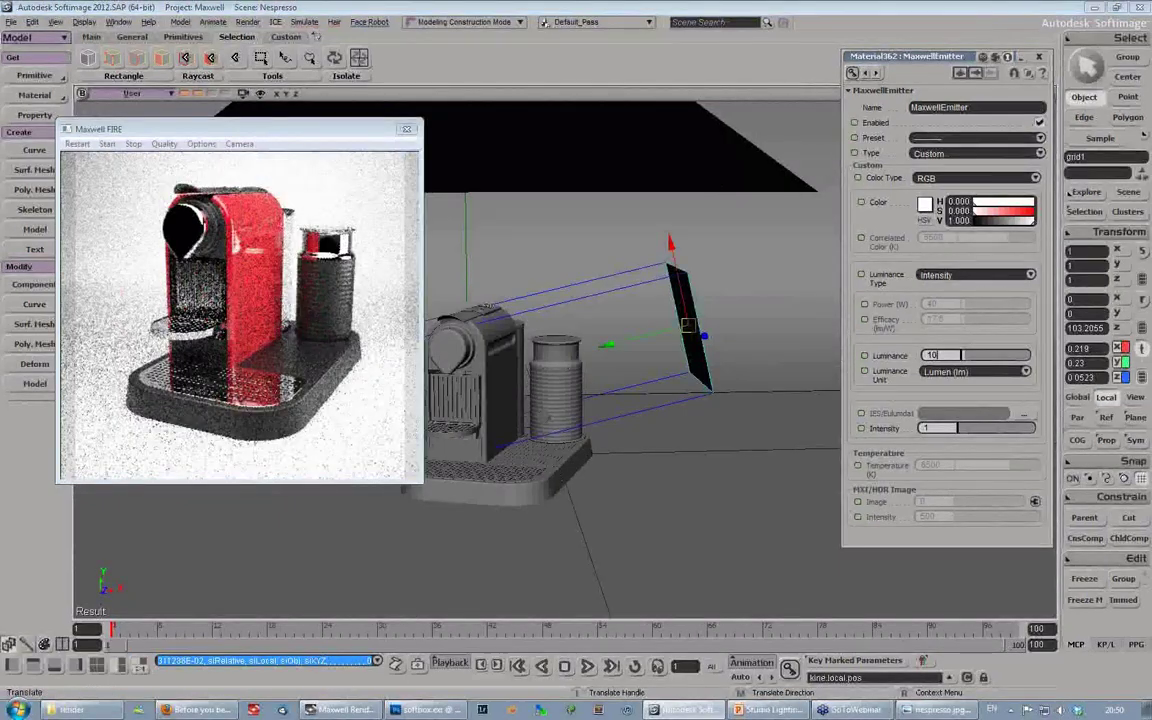
{"action": "type", "text": "0"}
{"action": "key", "text": "Return"}
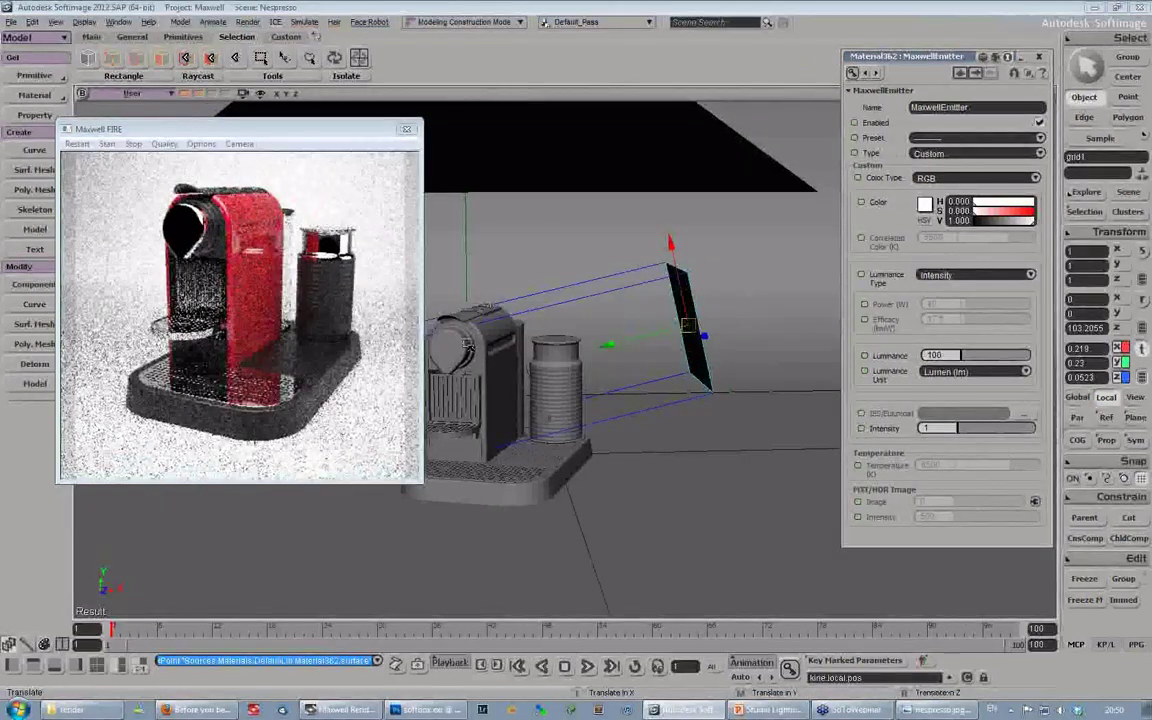
Step: Move the small grid far away from the machine to about X 0.869, Y 0.383
{"action": "middle_click_drag", "start_coordinate": [467, 344], "coordinate": [560, 352]}
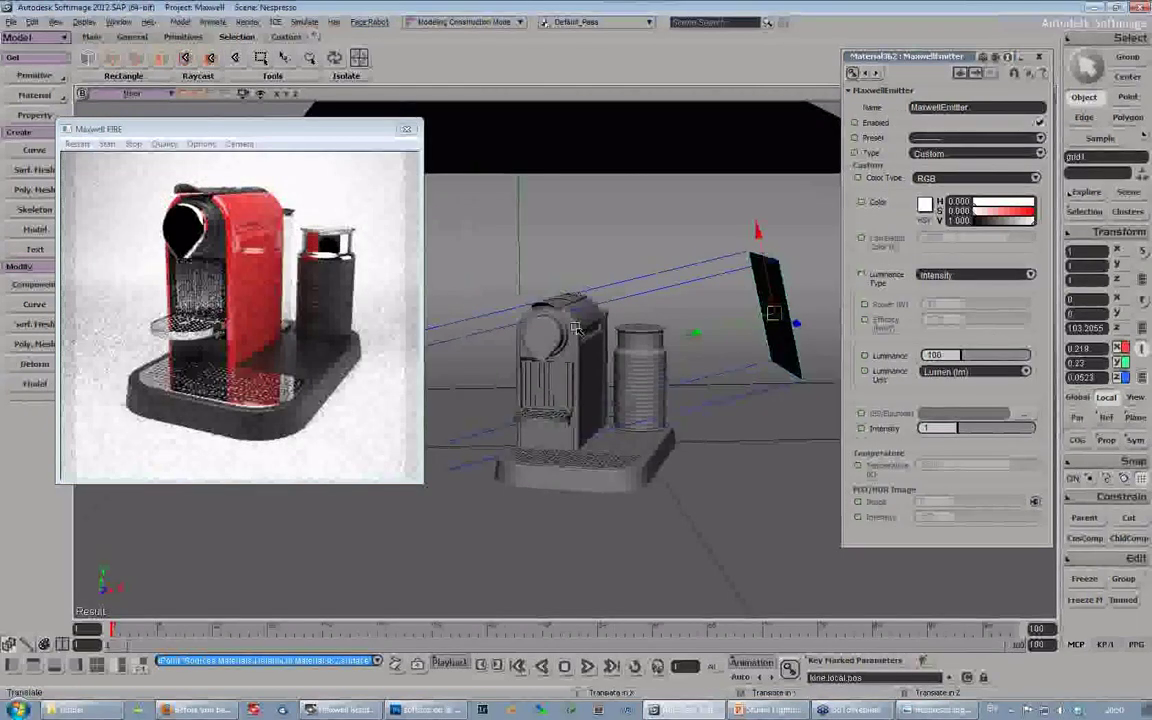
{"action": "key", "text": "s"}
{"action": "middle_click_drag", "start_coordinate": [576, 328], "coordinate": [577, 430]}
{"action": "key", "text": "v"}
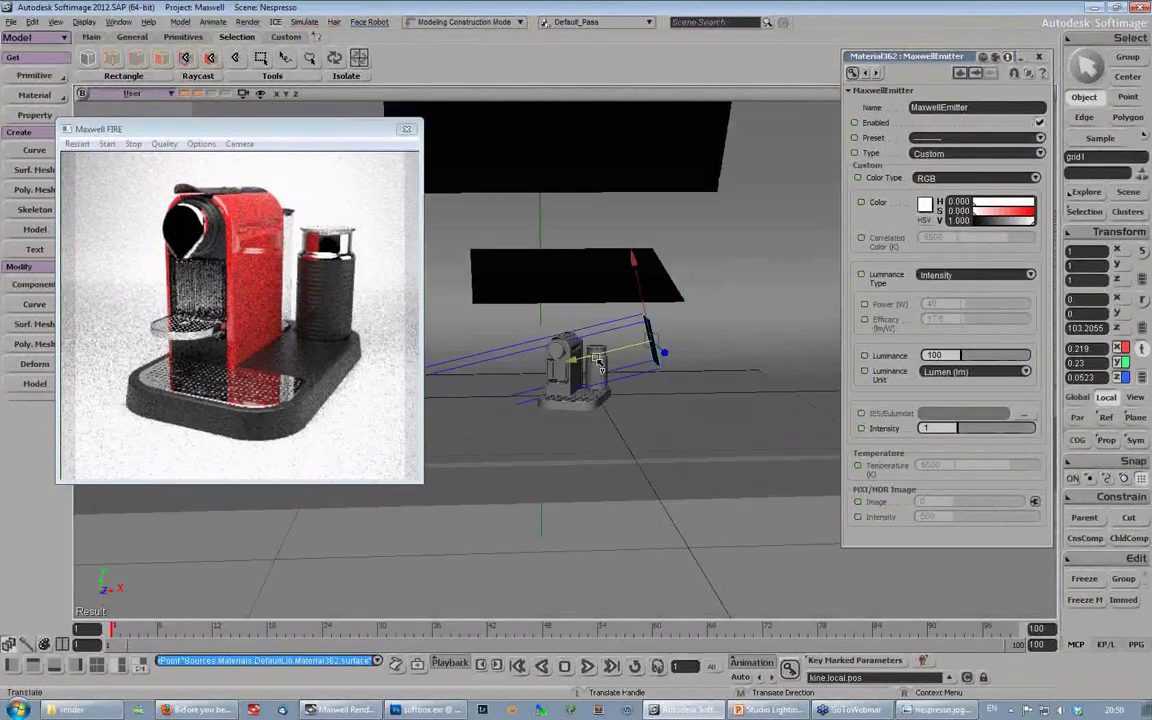
{"action": "left_click_drag", "start_coordinate": [598, 362], "coordinate": [800, 305]}
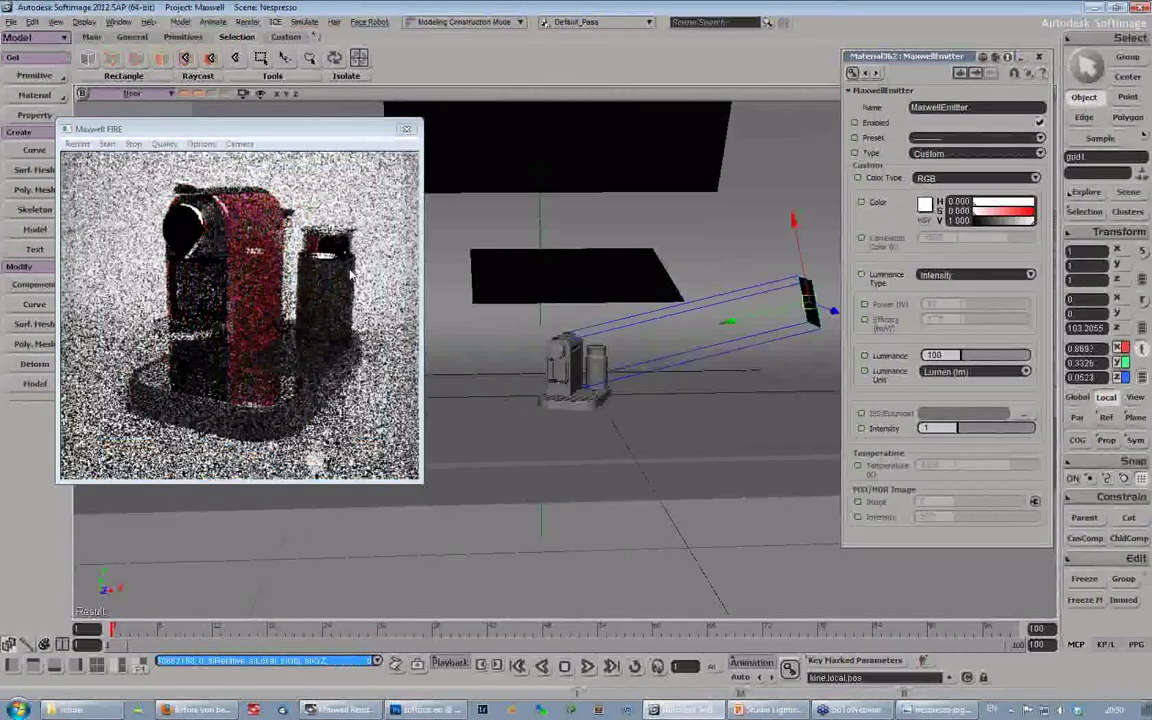
Step: Raise the distant small grid emitter's luminance to 5000 lumen
{"action": "left_click", "coordinate": [940, 355]}
{"action": "type", "text": "5000"}
{"action": "key", "text": "Return"}
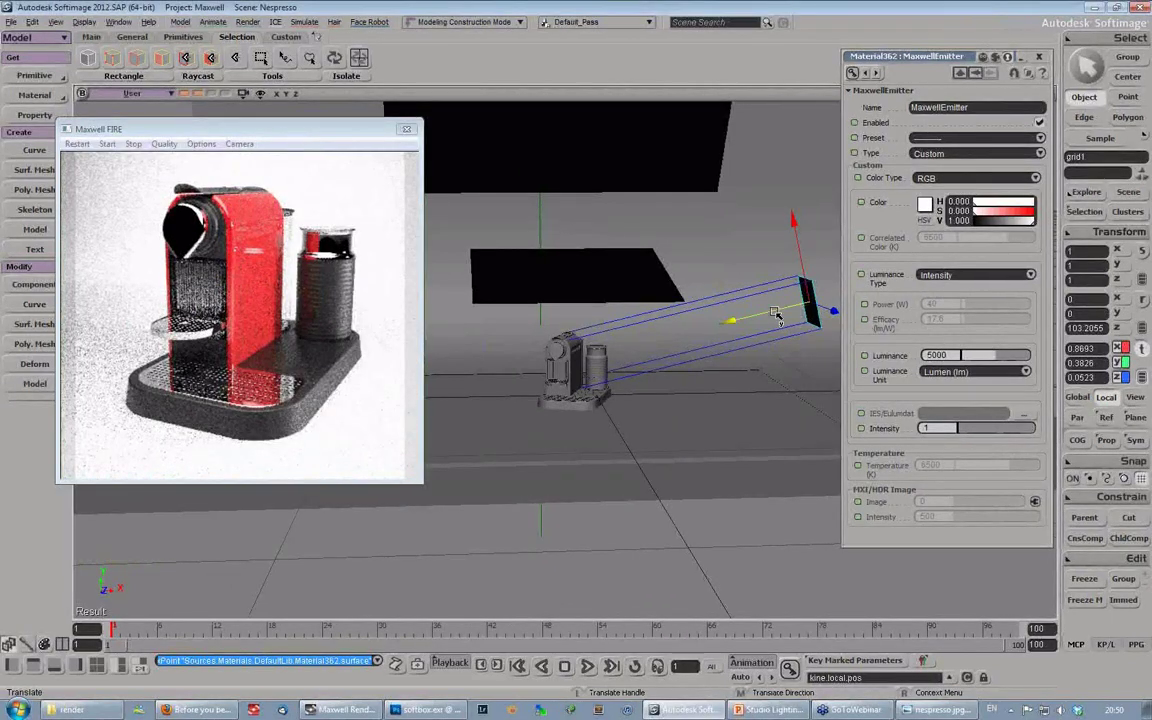
Step: Bring the small grid back beside the machine at about X 0.153, Y 0.175 and set its luminance to 200 lumen
{"action": "left_click_drag", "start_coordinate": [776, 313], "coordinate": [603, 370]}
{"action": "double_click", "coordinate": [938, 355]}
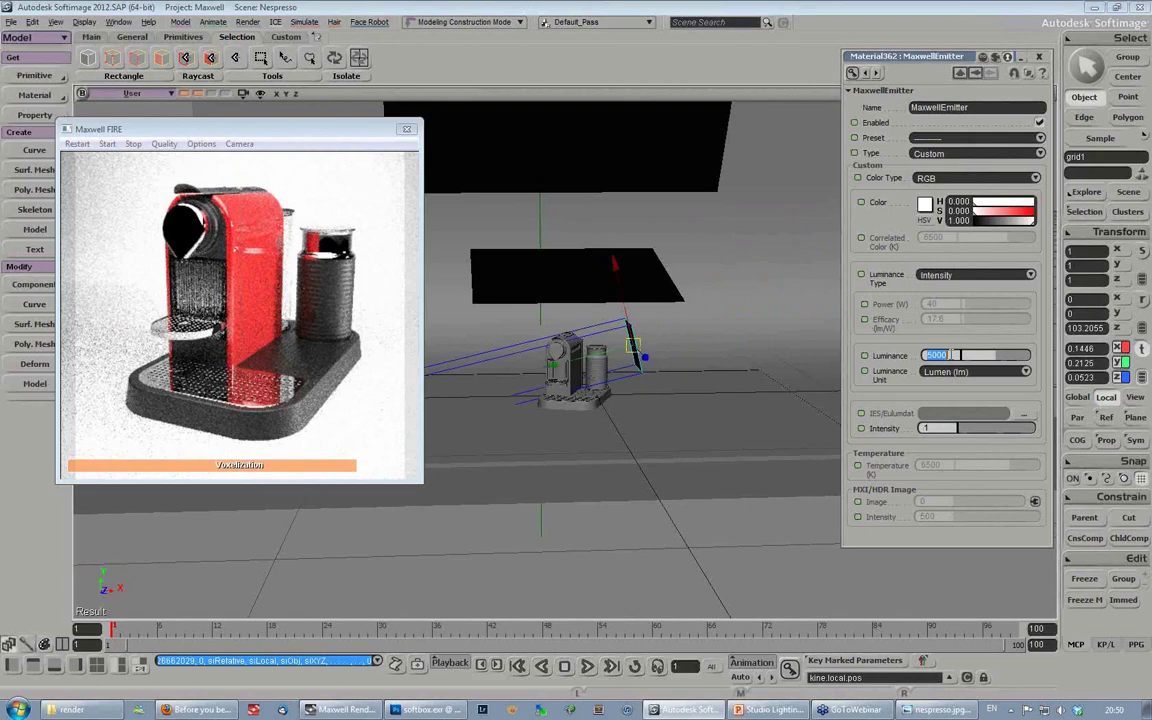
{"action": "type", "text": "200"}
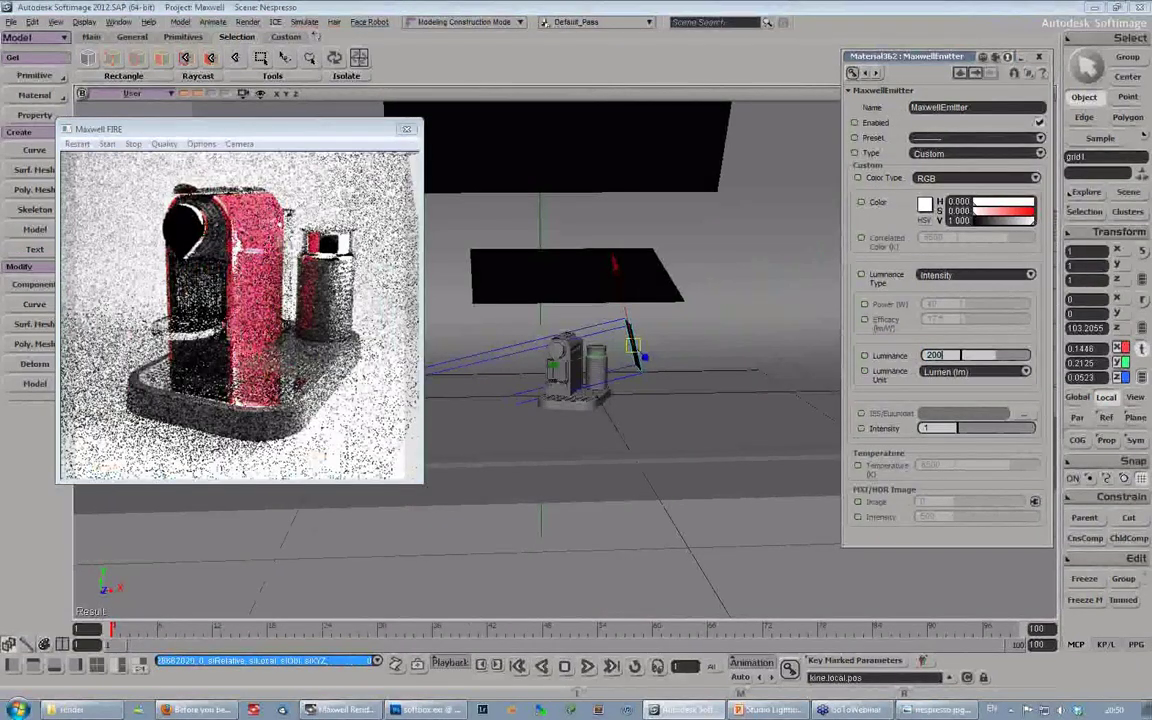
{"action": "key", "text": "Return"}
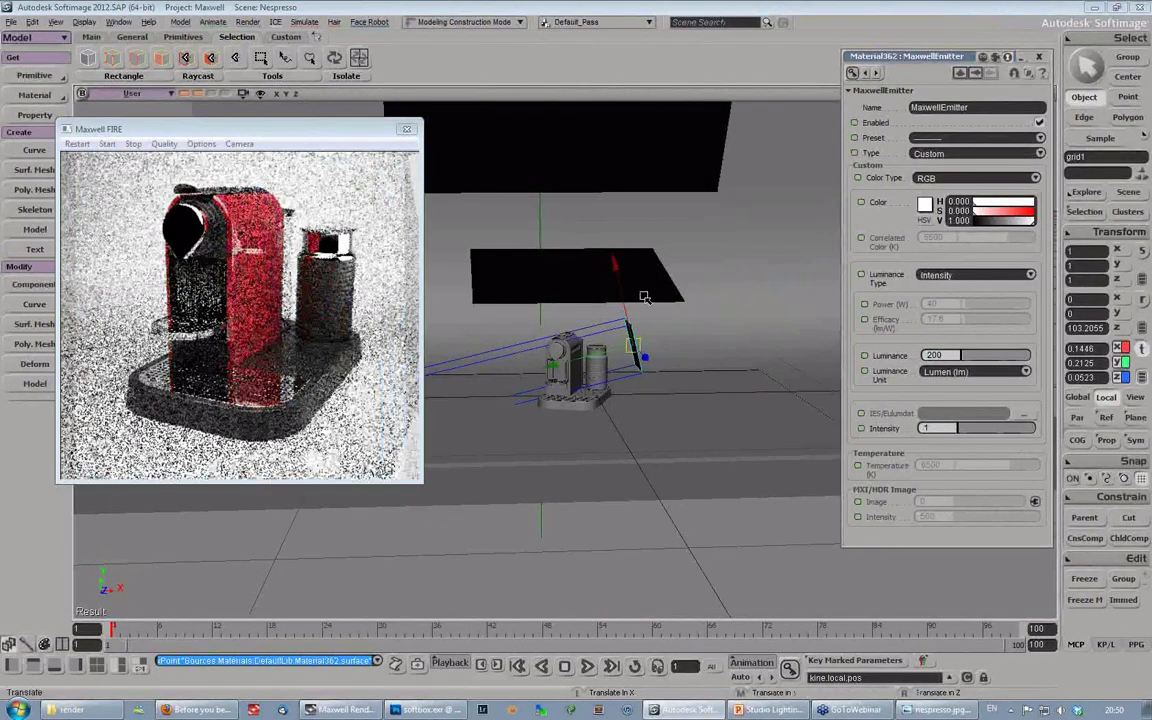
{"action": "left_click_drag", "start_coordinate": [616, 268], "coordinate": [619, 278]}
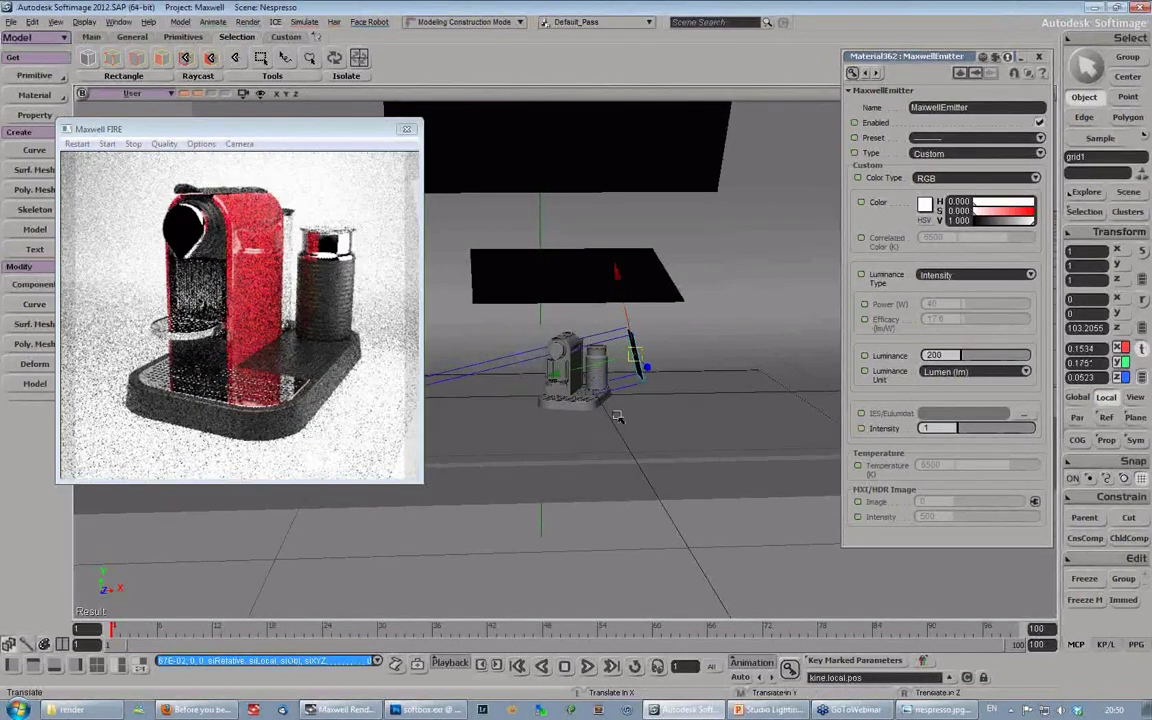
Step: Scale the small grid uniformly down to about 0.753
{"action": "key", "text": "s"}
{"action": "middle_click_drag", "start_coordinate": [617, 416], "coordinate": [450, 466]}
{"action": "key", "text": "v"}
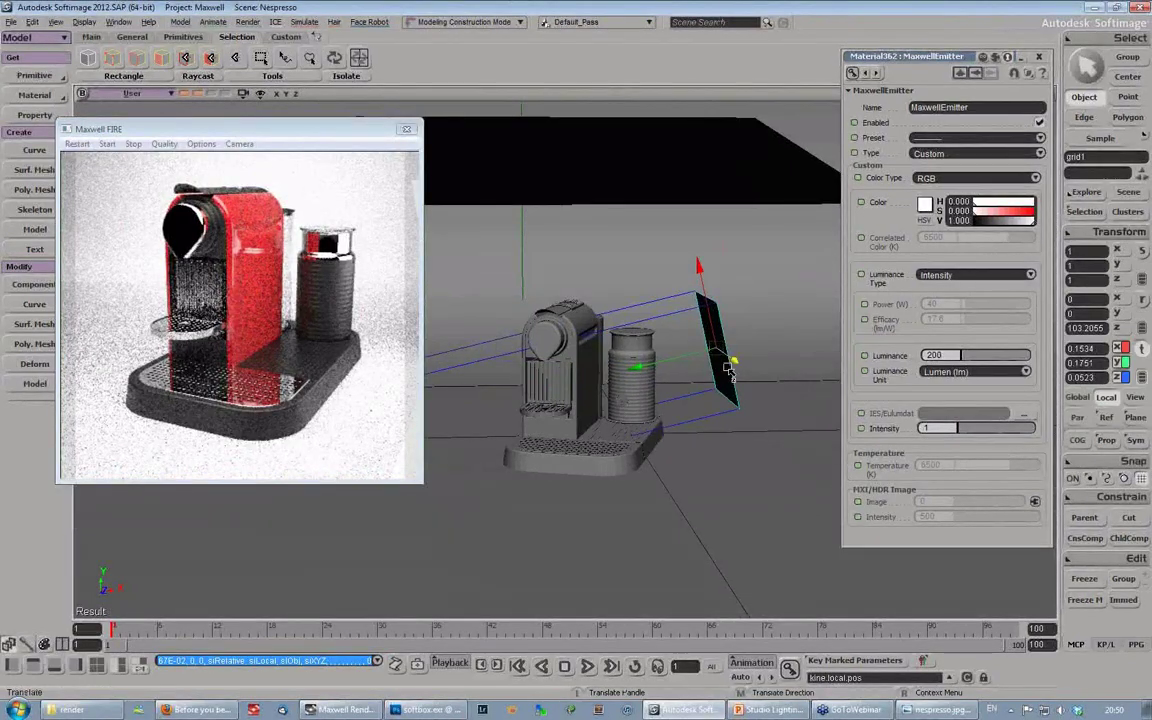
{"action": "key", "text": "x"}
{"action": "left_click_drag", "start_coordinate": [697, 354], "coordinate": [650, 340]}
{"action": "key", "text": "v"}
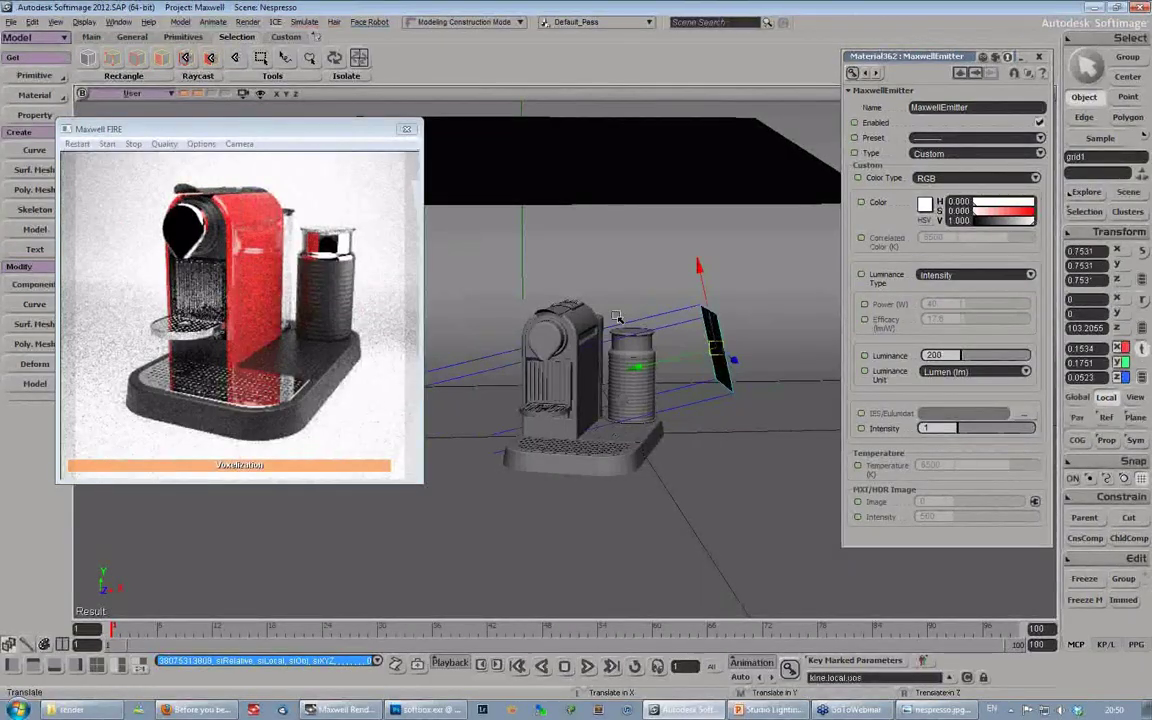
Step: Tilt the small grid down toward the machine by rotating it about Z to roughly 131.5°
{"action": "key", "text": "c"}
{"action": "left_click_drag", "start_coordinate": [717, 279], "coordinate": [732, 326]}
{"action": "key", "text": "v"}
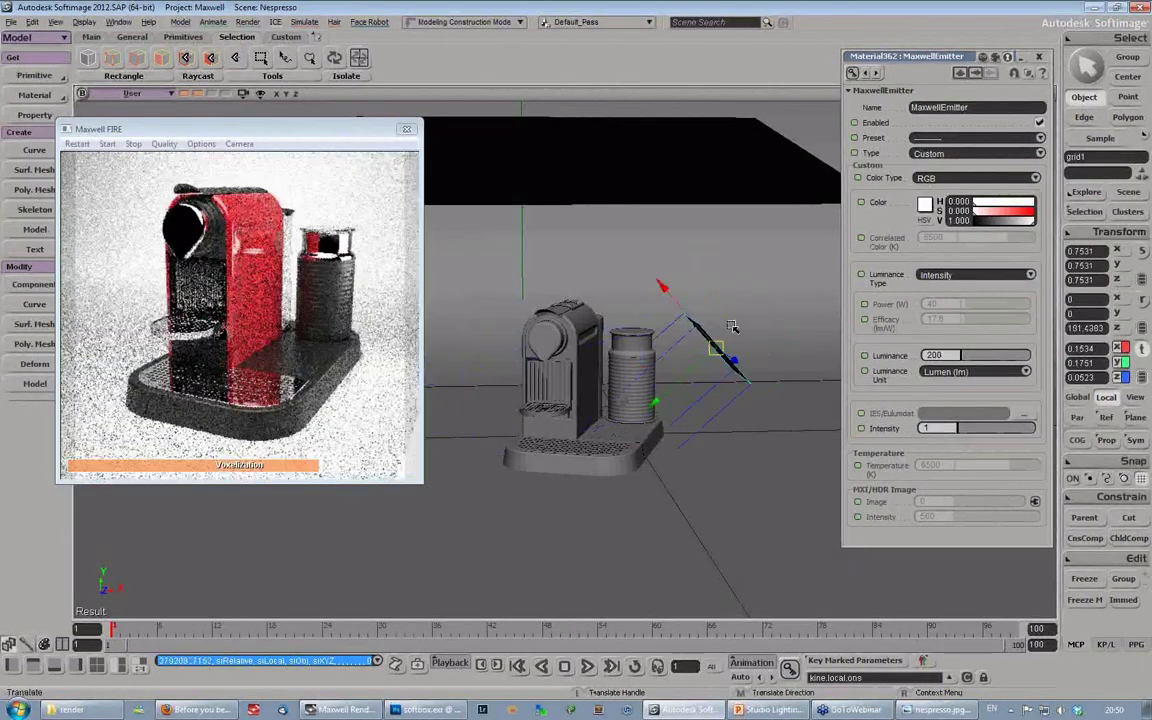
Step: Reposition the tilted small grid next to the milk frother at about X 0.126, Y 0.174
{"action": "left_click_drag", "start_coordinate": [662, 286], "coordinate": [648, 268]}
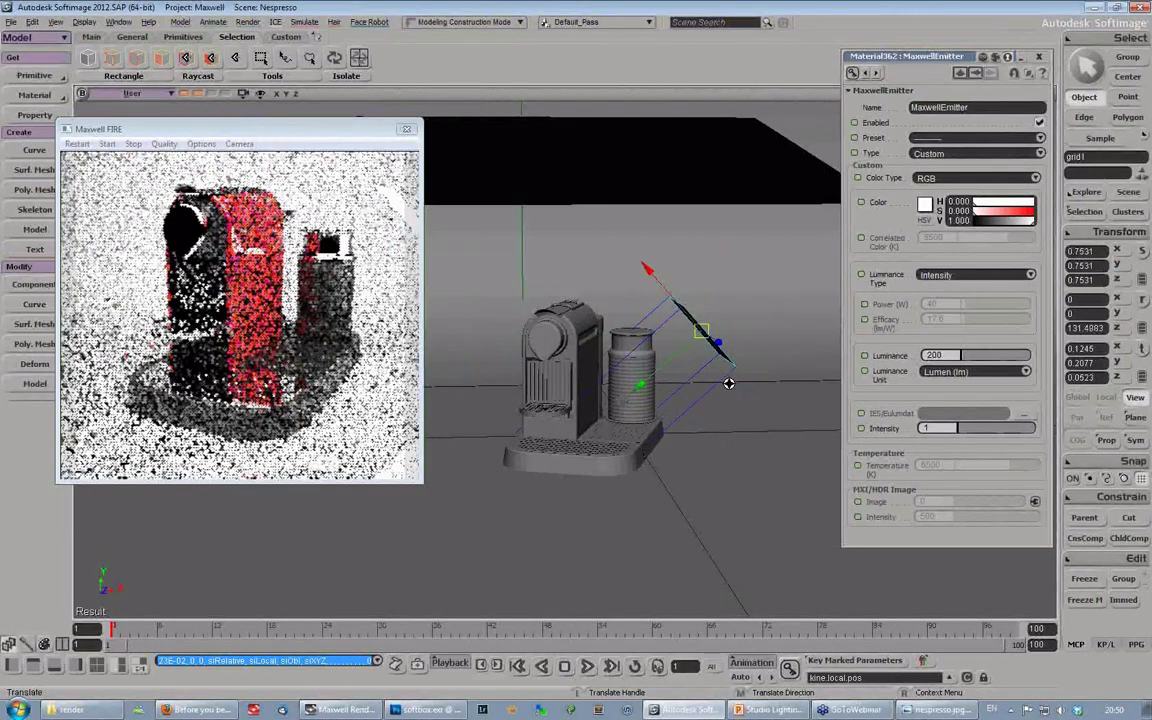
{"action": "scroll", "coordinate": [729, 383], "scroll_direction": "up", "scroll_amount": 5}
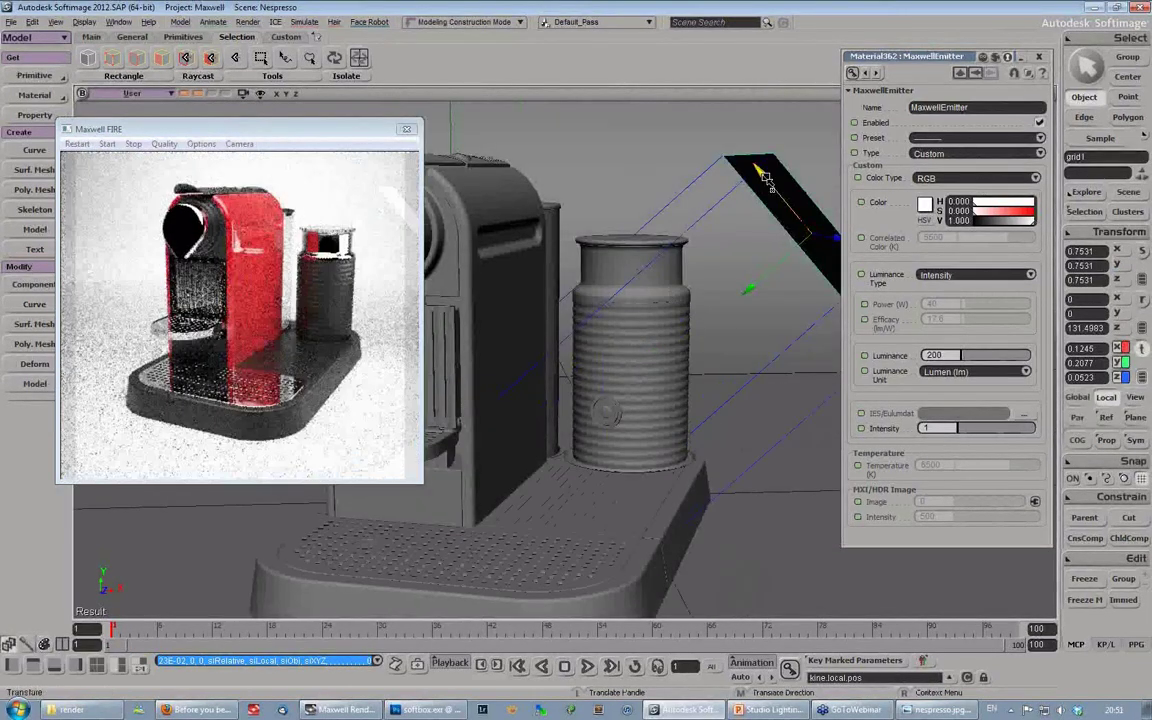
{"action": "left_click_drag", "start_coordinate": [766, 178], "coordinate": [769, 181]}
{"action": "key", "text": "s"}
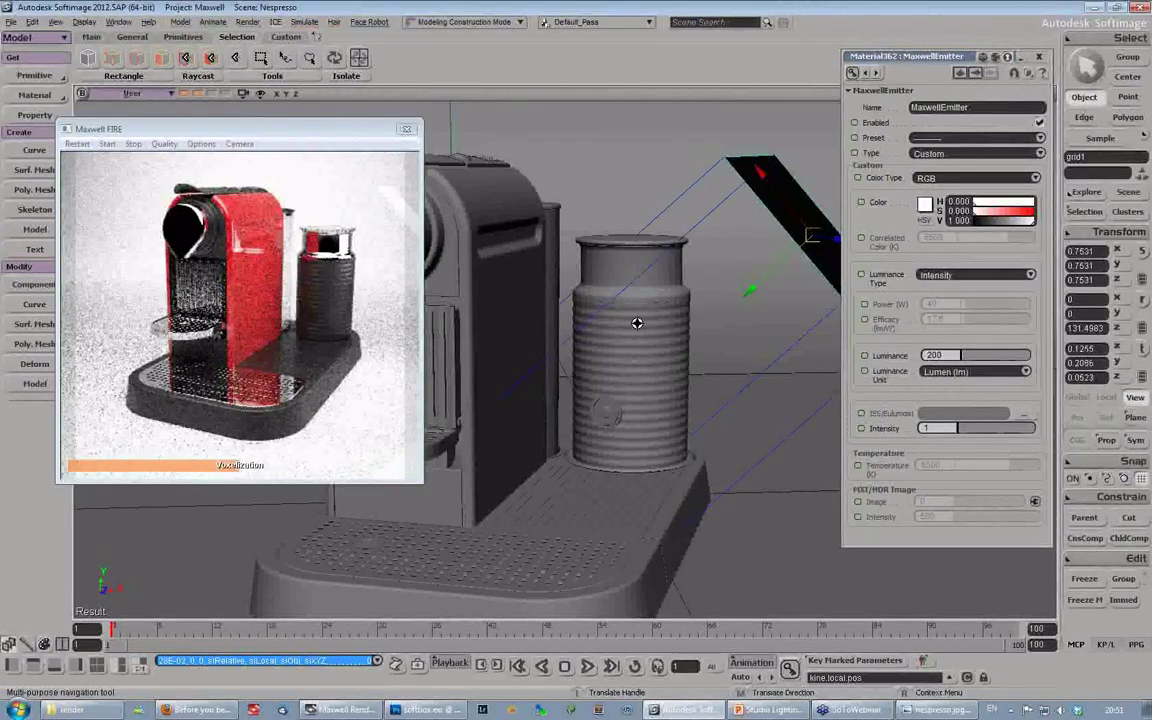
{"action": "right_click_drag", "start_coordinate": [637, 323], "coordinate": [666, 322]}
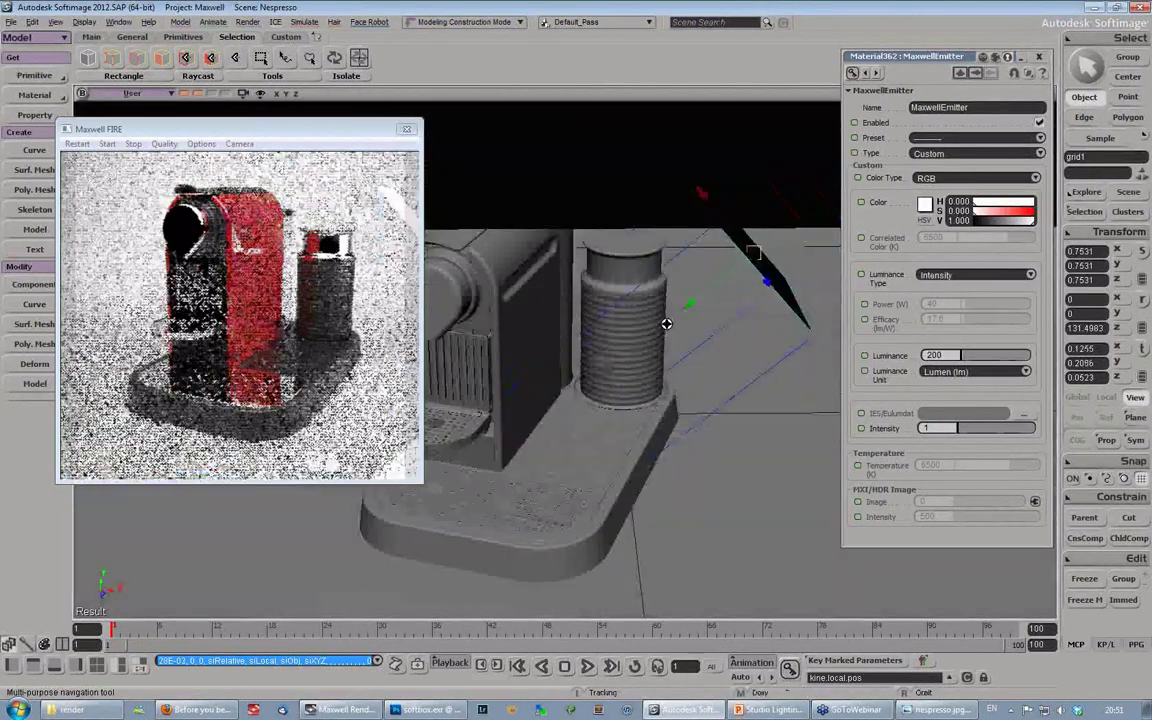
{"action": "key", "text": "v"}
{"action": "left_click_drag", "start_coordinate": [744, 272], "coordinate": [743, 303]}
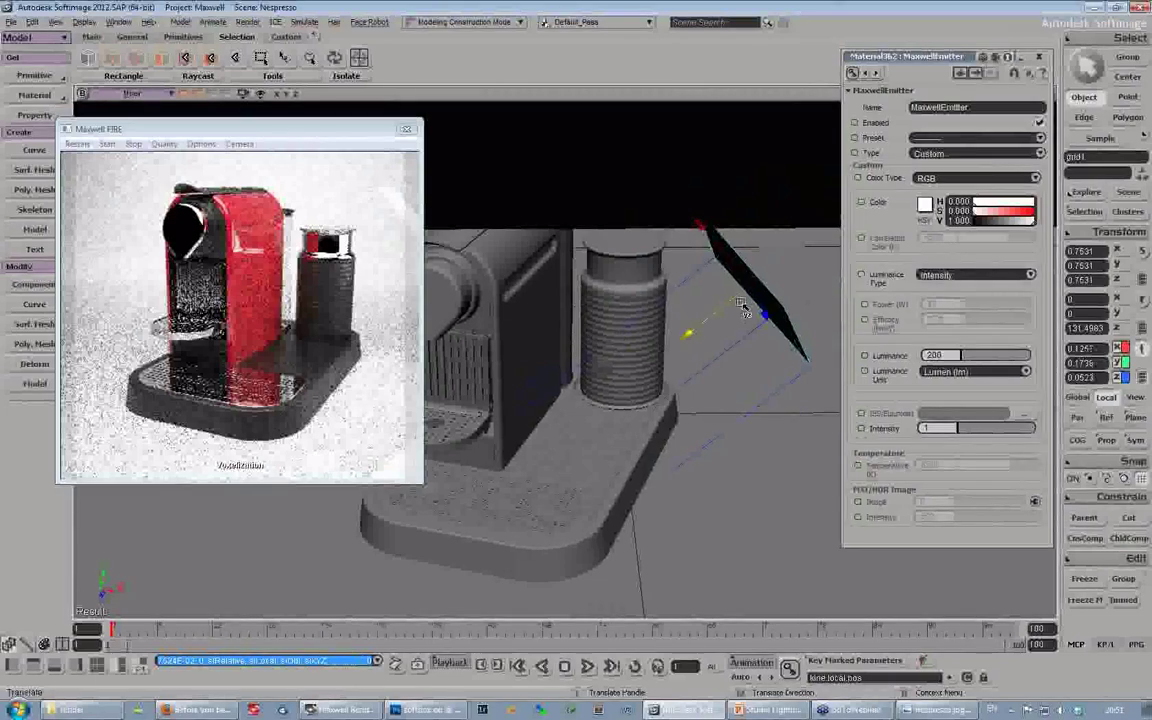
Step: Turn the small grid in Global rotation mode to about X -9.9°, Y 8.7°, Z 130.7°
{"action": "key", "text": "c"}
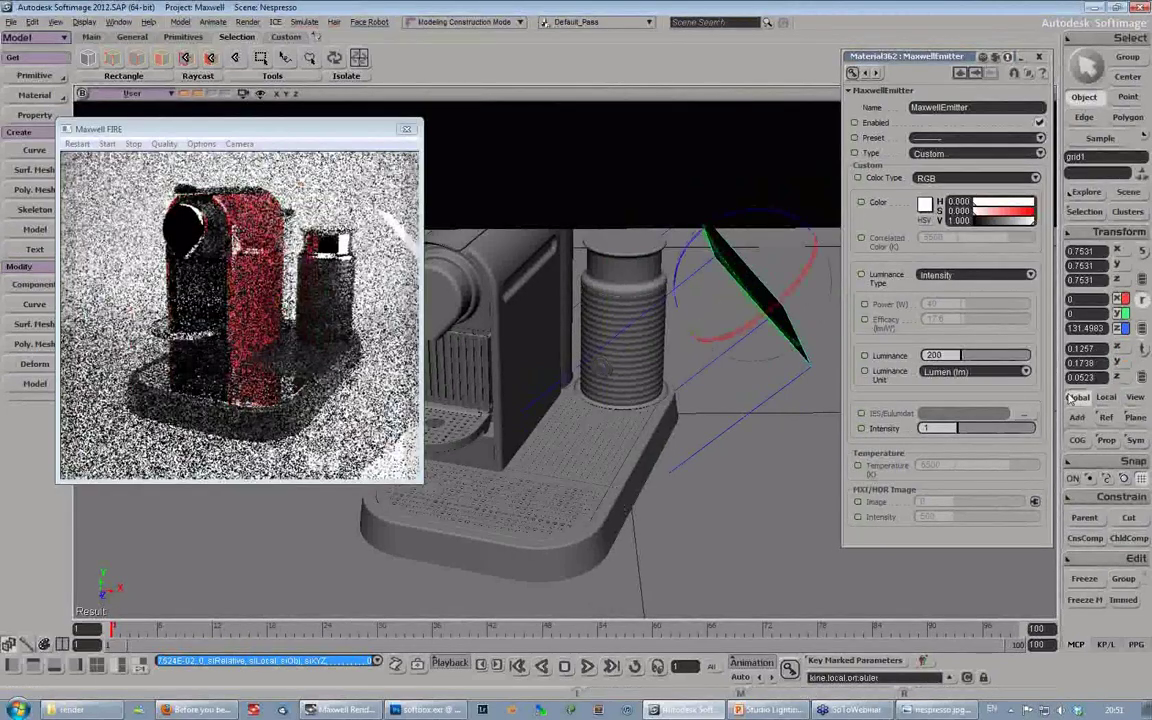
{"action": "left_click", "coordinate": [1072, 398]}
{"action": "left_click_drag", "start_coordinate": [722, 312], "coordinate": [638, 343]}
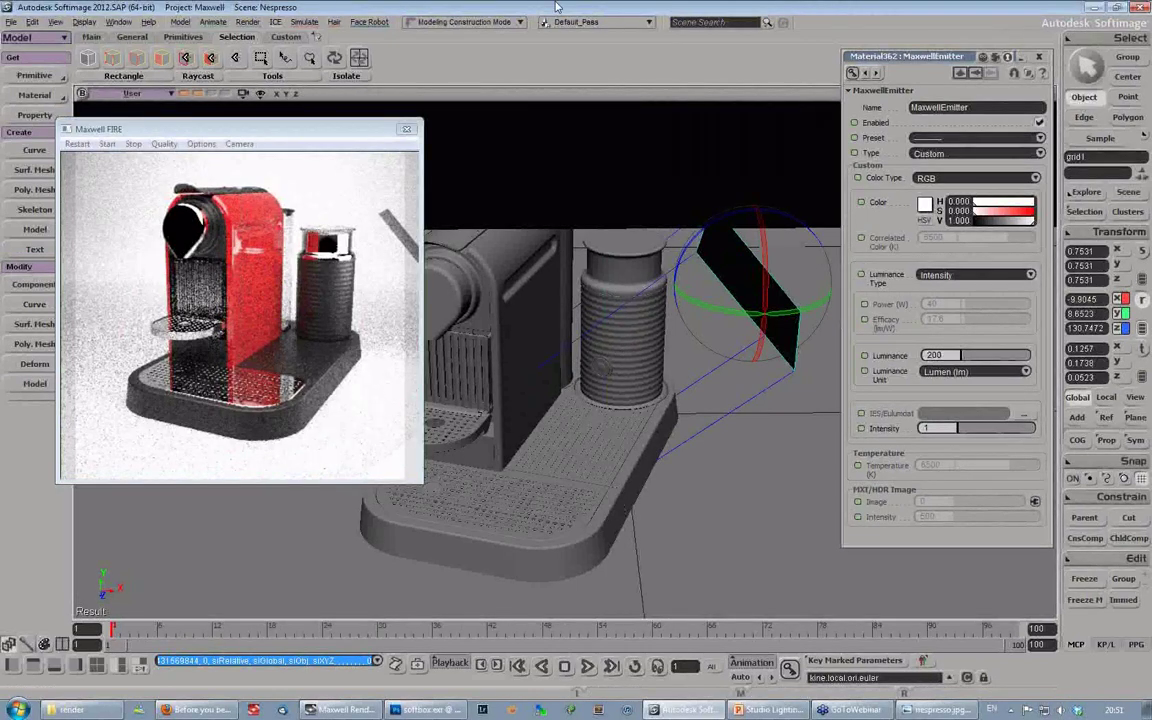
Step: Add Maxwell Mesh Attributes to the small emitter grid, enable Hide to Camera, and restart the FIRE preview
{"action": "left_click", "coordinate": [745, 268]}
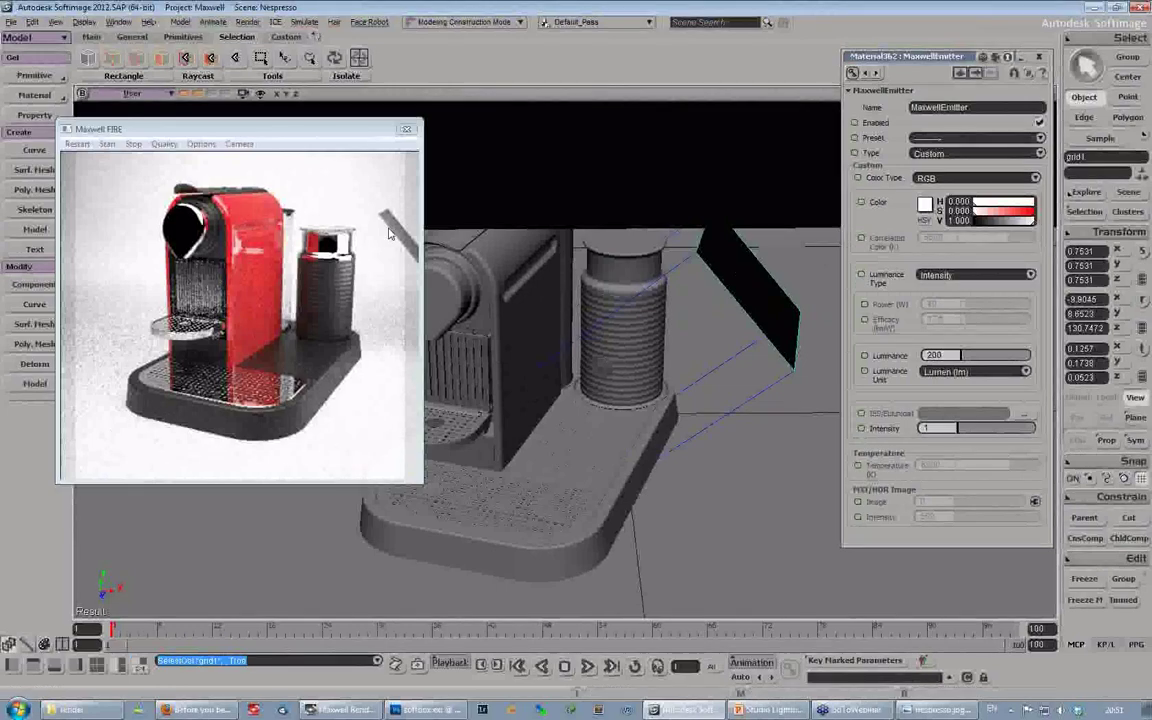
{"action": "left_click", "coordinate": [33, 115]}
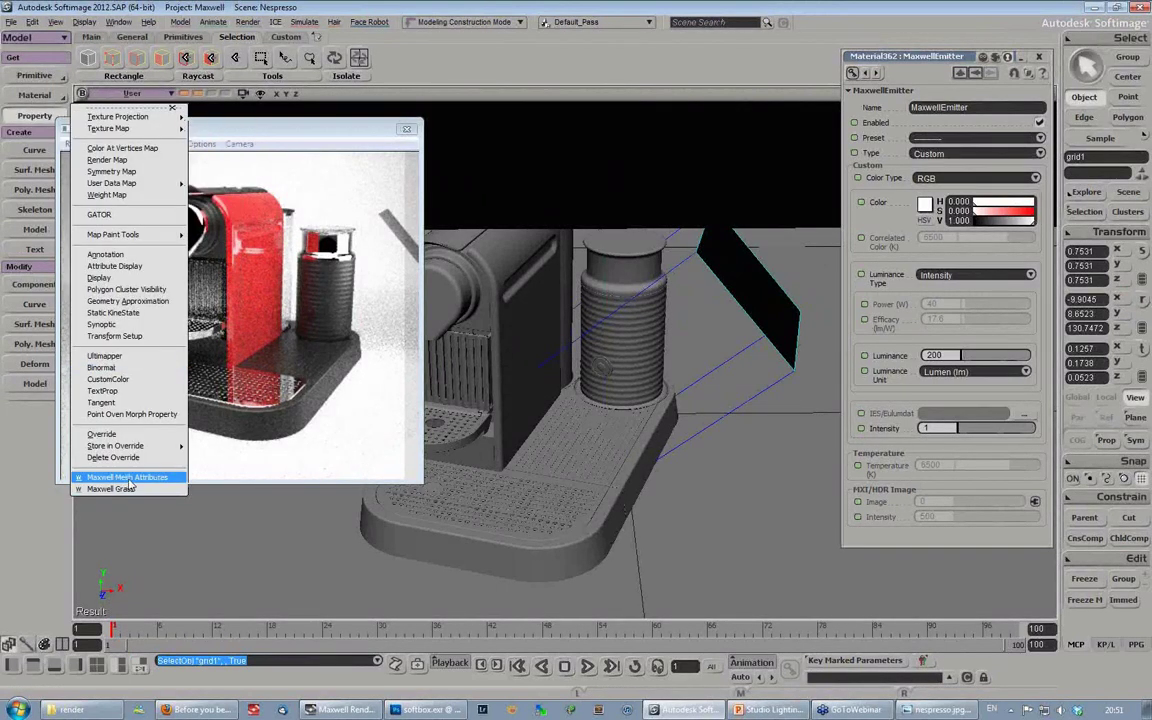
{"action": "left_click", "coordinate": [127, 478]}
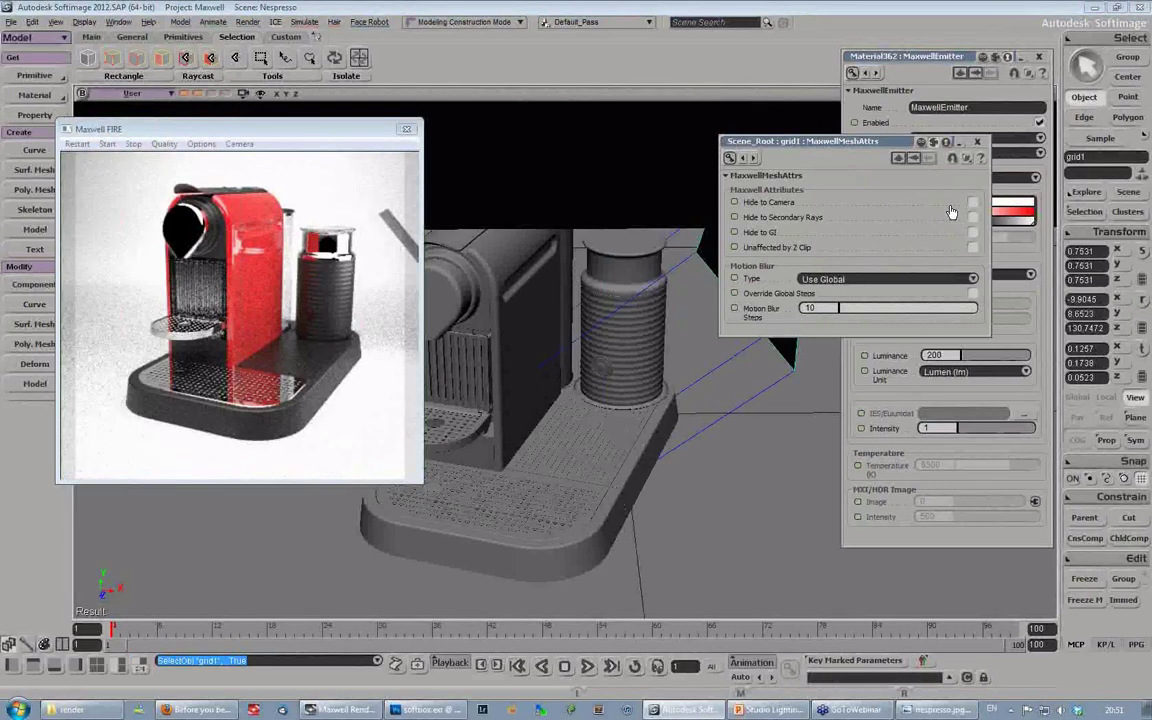
{"action": "left_click", "coordinate": [972, 202]}
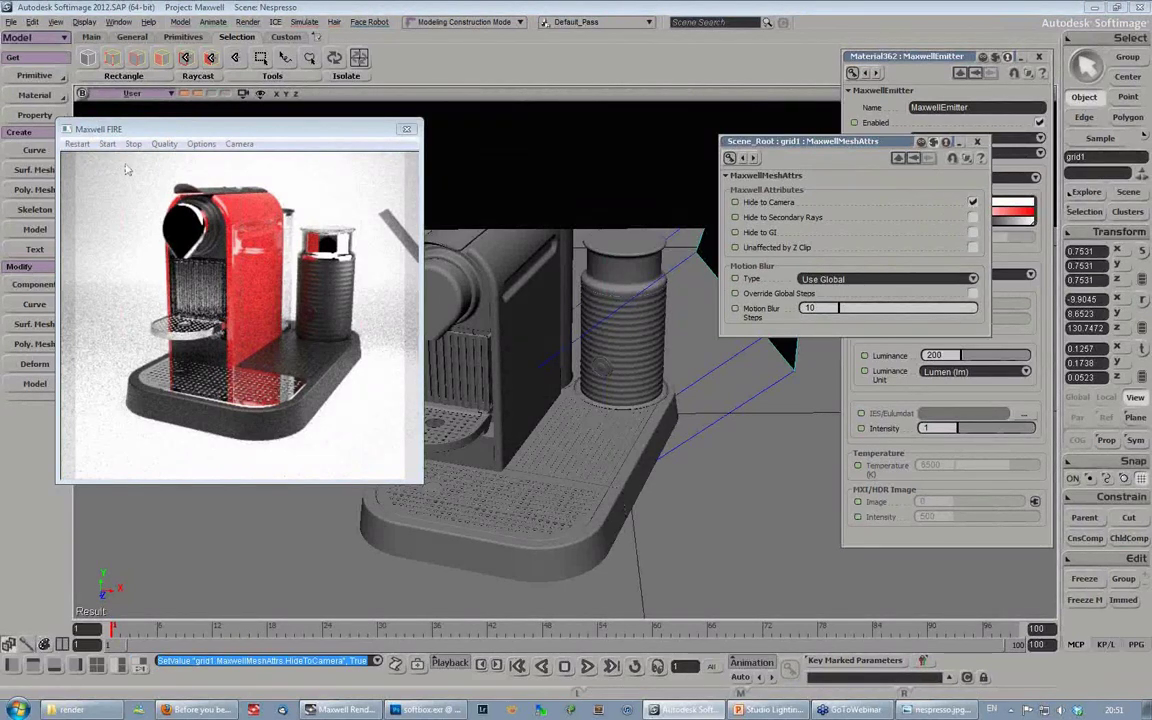
{"action": "left_click", "coordinate": [78, 144]}
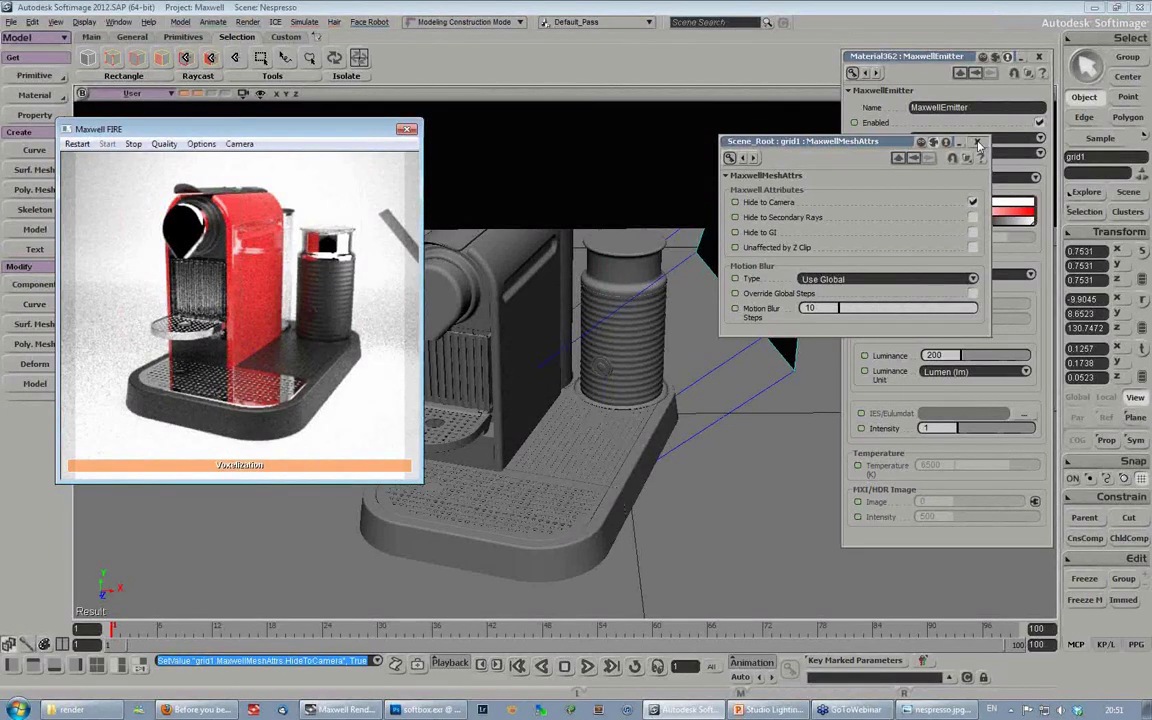
{"action": "left_click", "coordinate": [979, 143]}
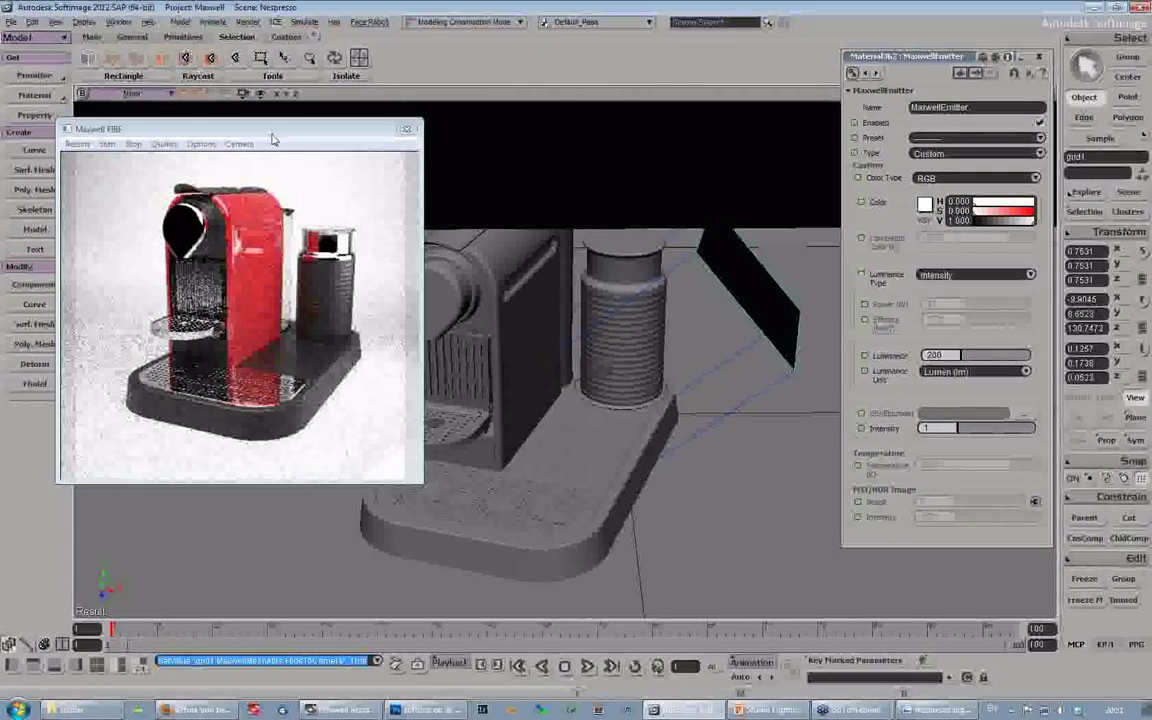
Step: Create a polygon mesh grid with U and V lengths of 1 and U and V subdivisions of 1
{"action": "left_click_drag", "start_coordinate": [272, 133], "coordinate": [247, 133]}
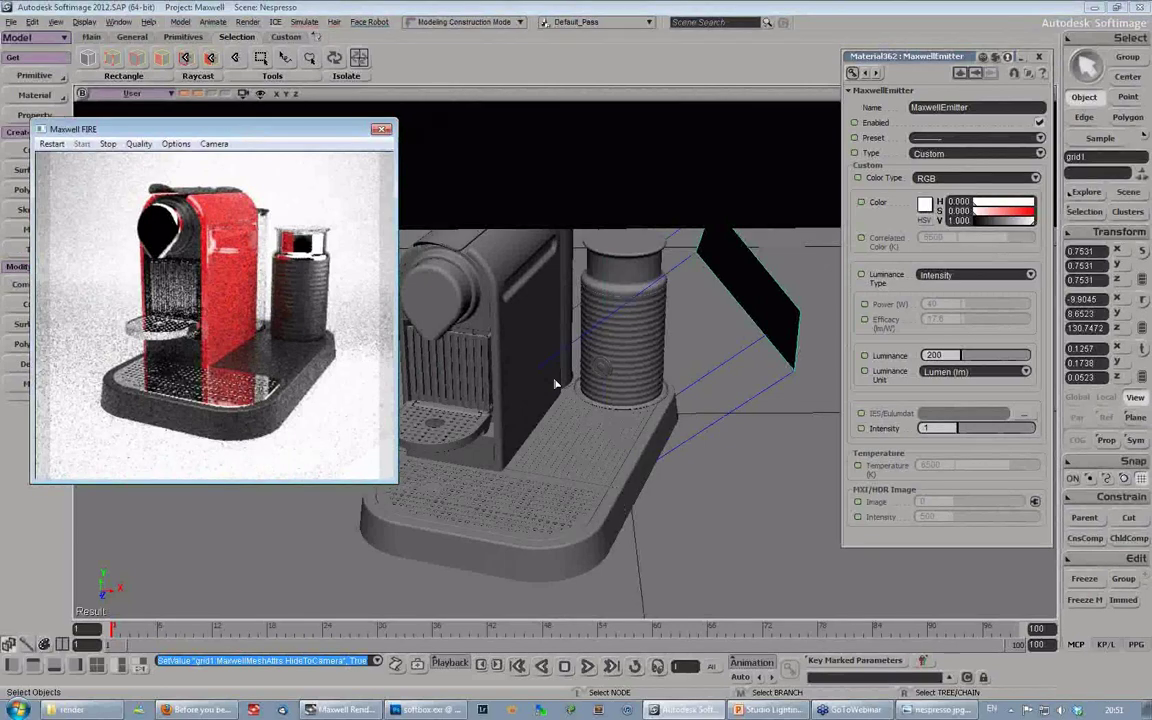
{"action": "key", "text": "s"}
{"action": "middle_click_drag", "start_coordinate": [556, 384], "coordinate": [665, 318]}
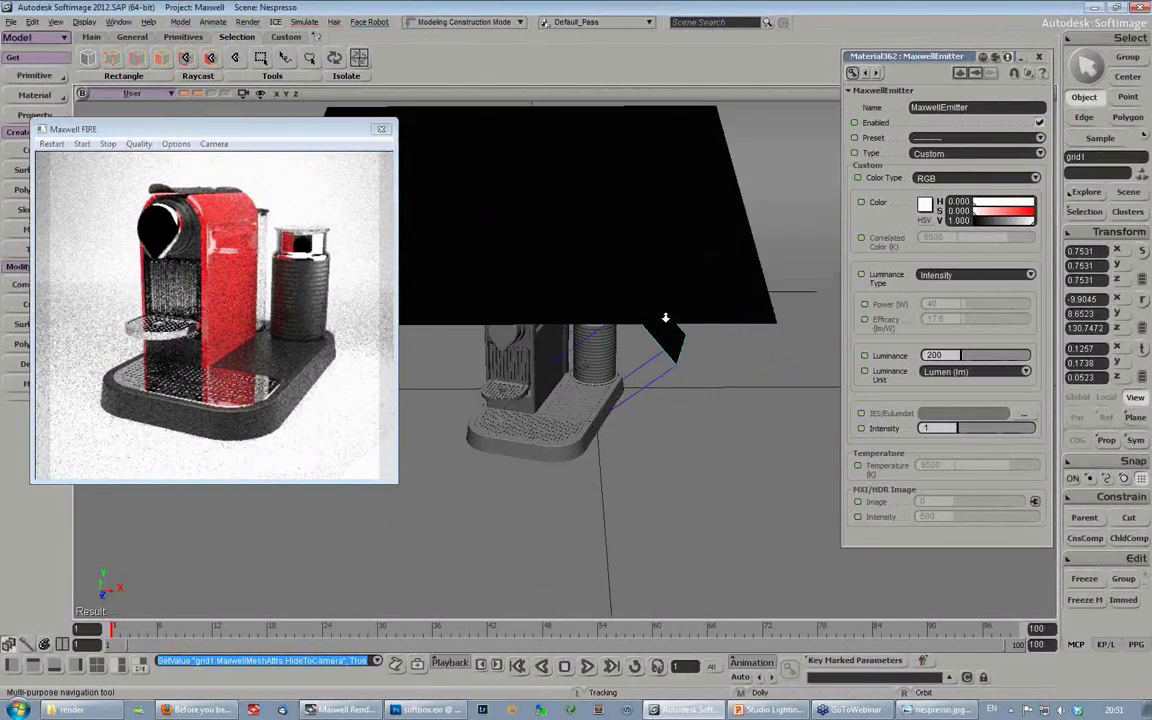
{"action": "right_click_drag", "start_coordinate": [665, 318], "coordinate": [643, 414]}
{"action": "middle_click_drag", "start_coordinate": [643, 414], "coordinate": [560, 380]}
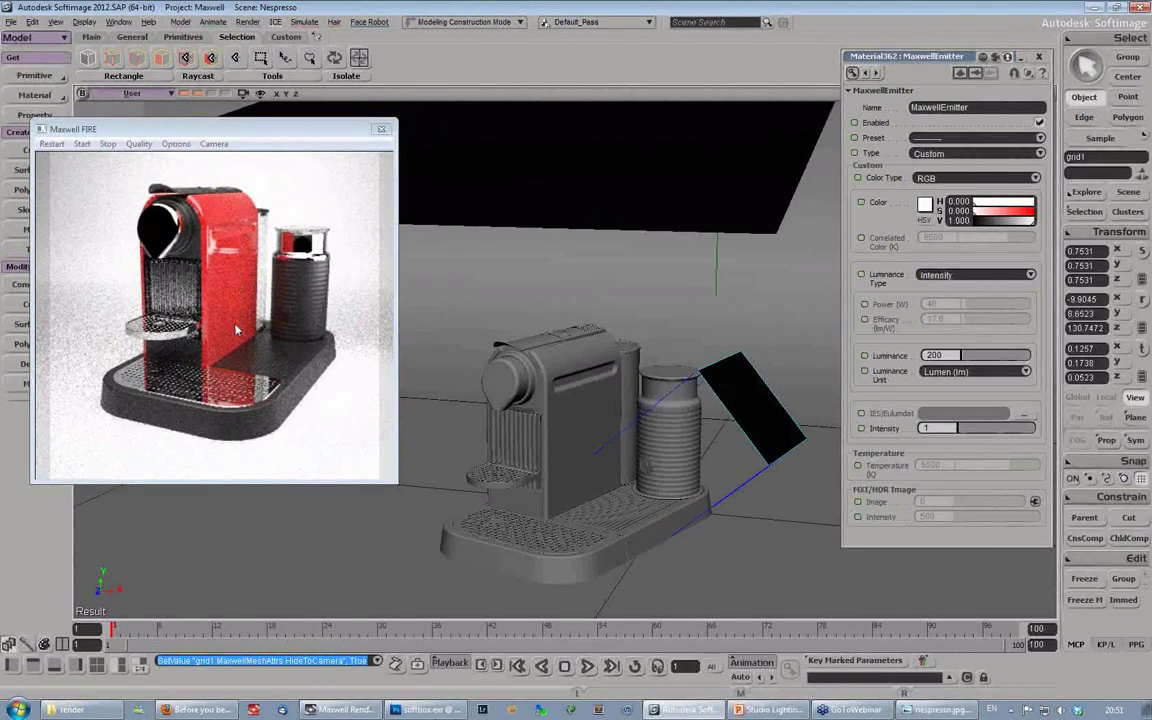
{"action": "key", "text": "s"}
{"action": "middle_click_drag", "start_coordinate": [489, 430], "coordinate": [532, 419]}
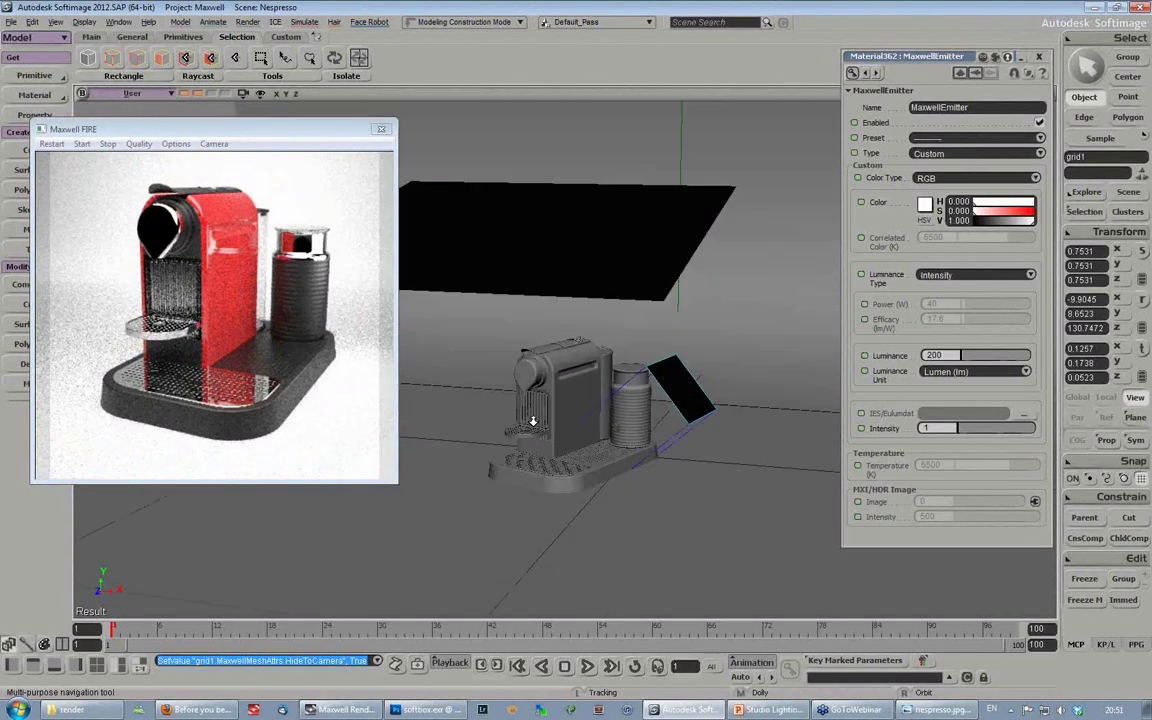
{"action": "right_click_drag", "start_coordinate": [532, 419], "coordinate": [630, 447]}
{"action": "key", "text": "s"}
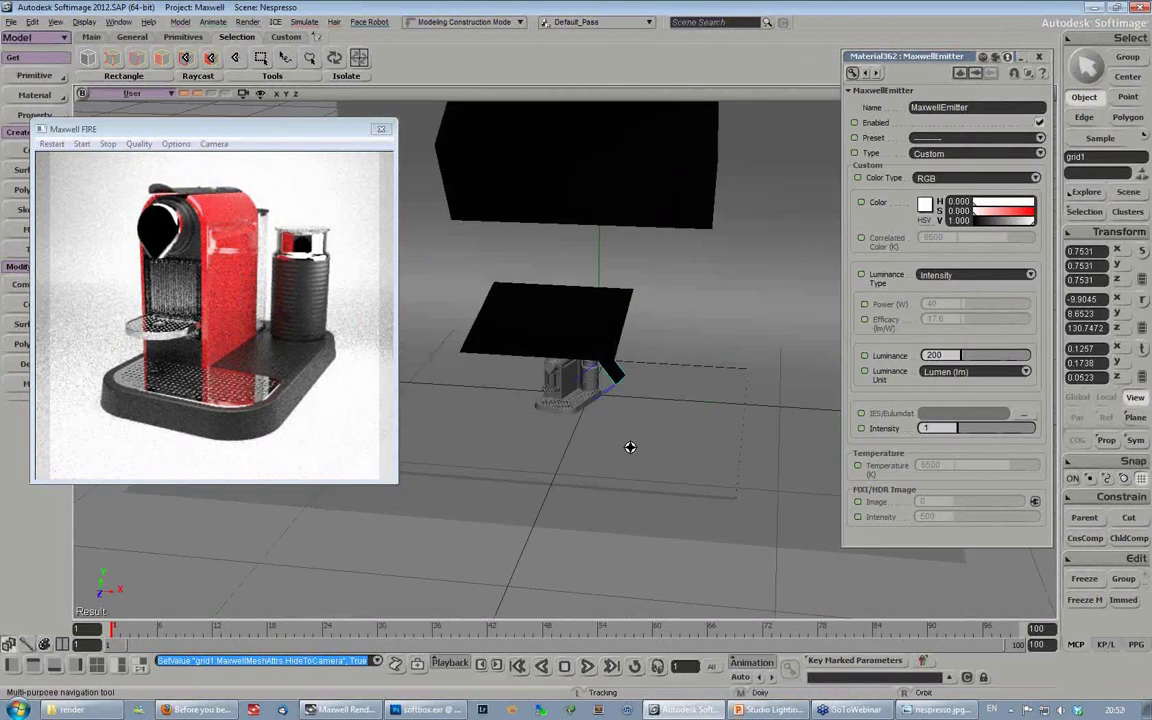
{"action": "middle_click_drag", "start_coordinate": [635, 357], "coordinate": [567, 359]}
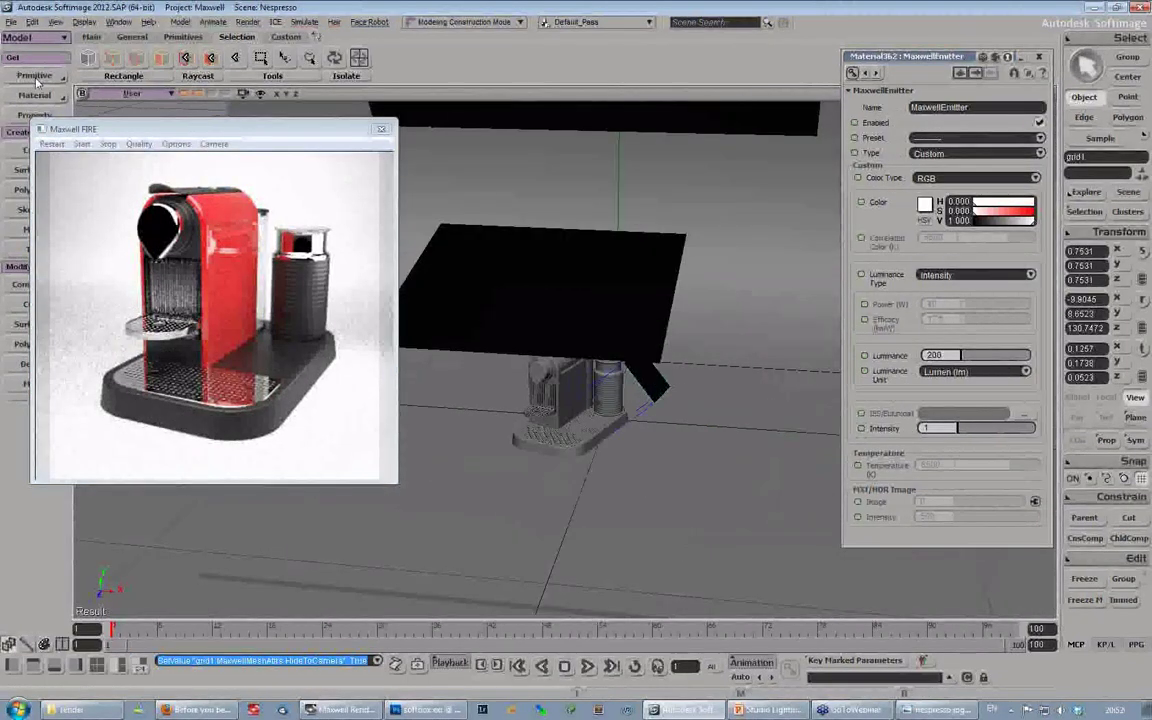
{"action": "left_click", "coordinate": [37, 78]}
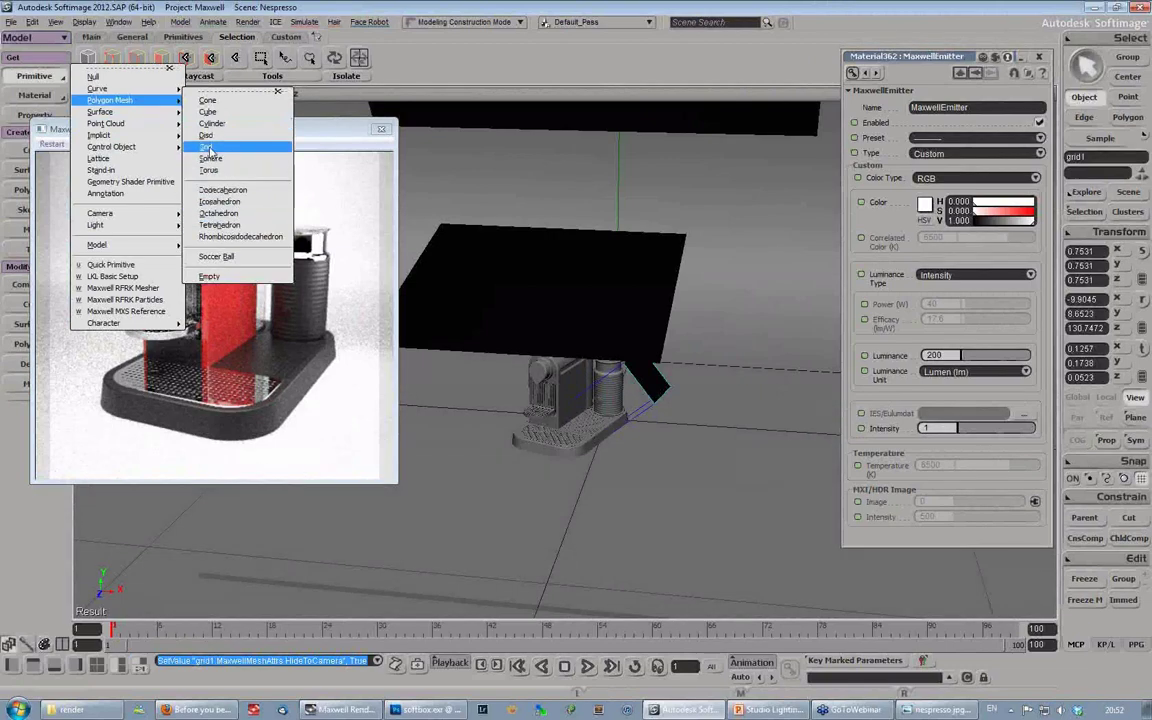
{"action": "left_click", "coordinate": [211, 150]}
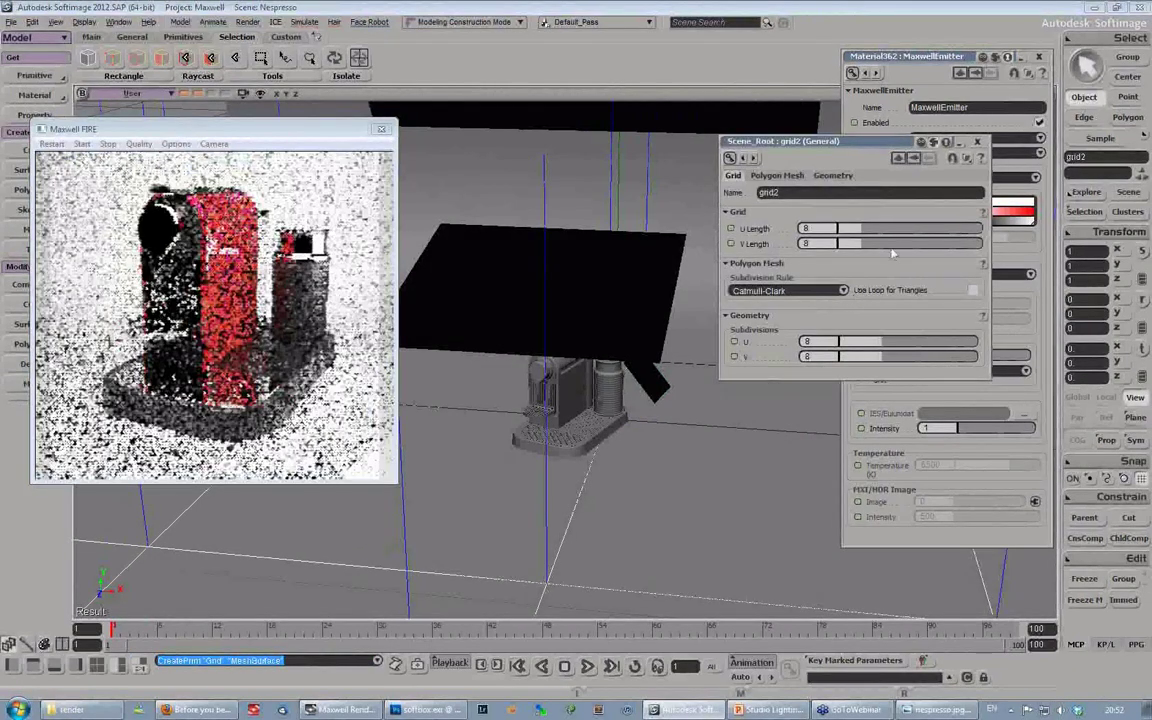
{"action": "left_click_drag", "start_coordinate": [860, 341], "coordinate": [806, 342]}
{"action": "left_click_drag", "start_coordinate": [860, 356], "coordinate": [805, 358]}
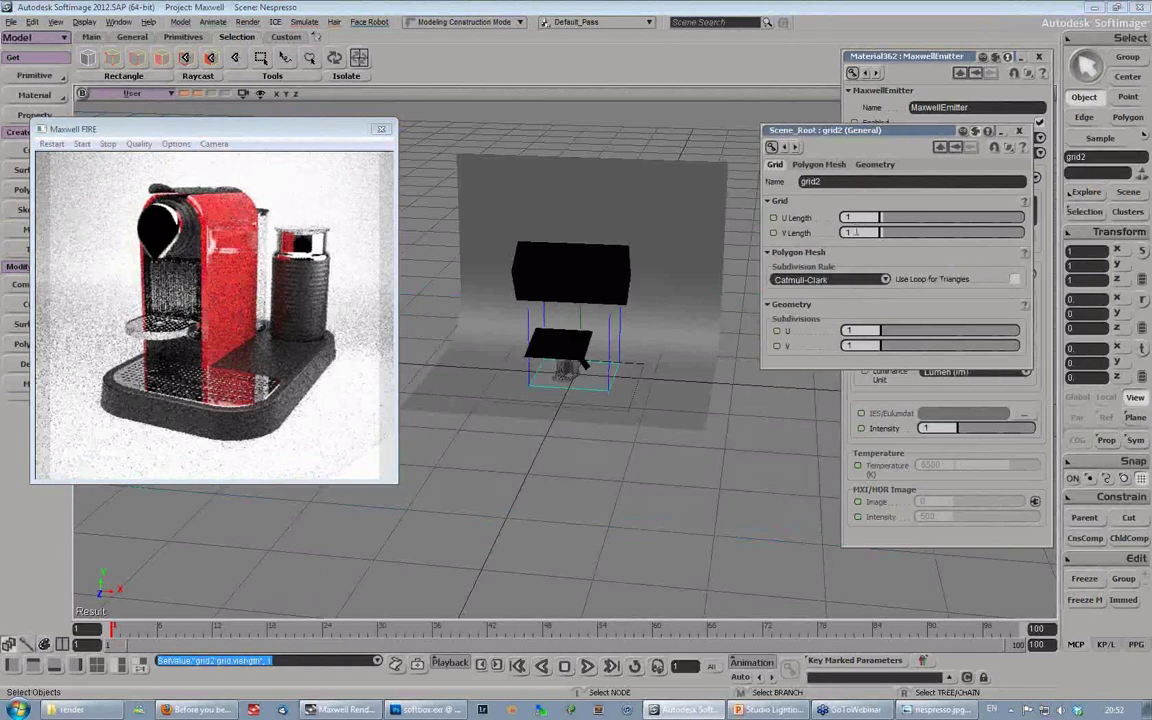
Step: Rotate the new grid -90° about Z and place it beside the coffee machine at about -1.07, 0.57, 0.51
{"action": "key", "text": "c"}
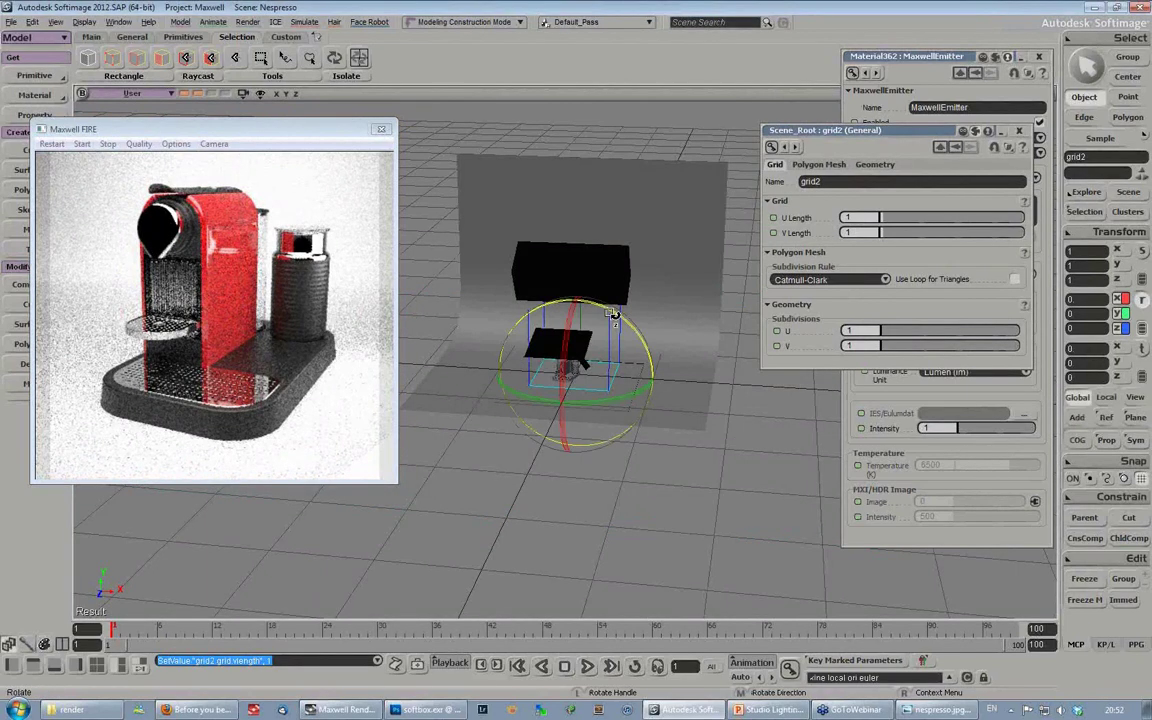
{"action": "left_click_drag", "start_coordinate": [612, 312], "coordinate": [708, 447]}
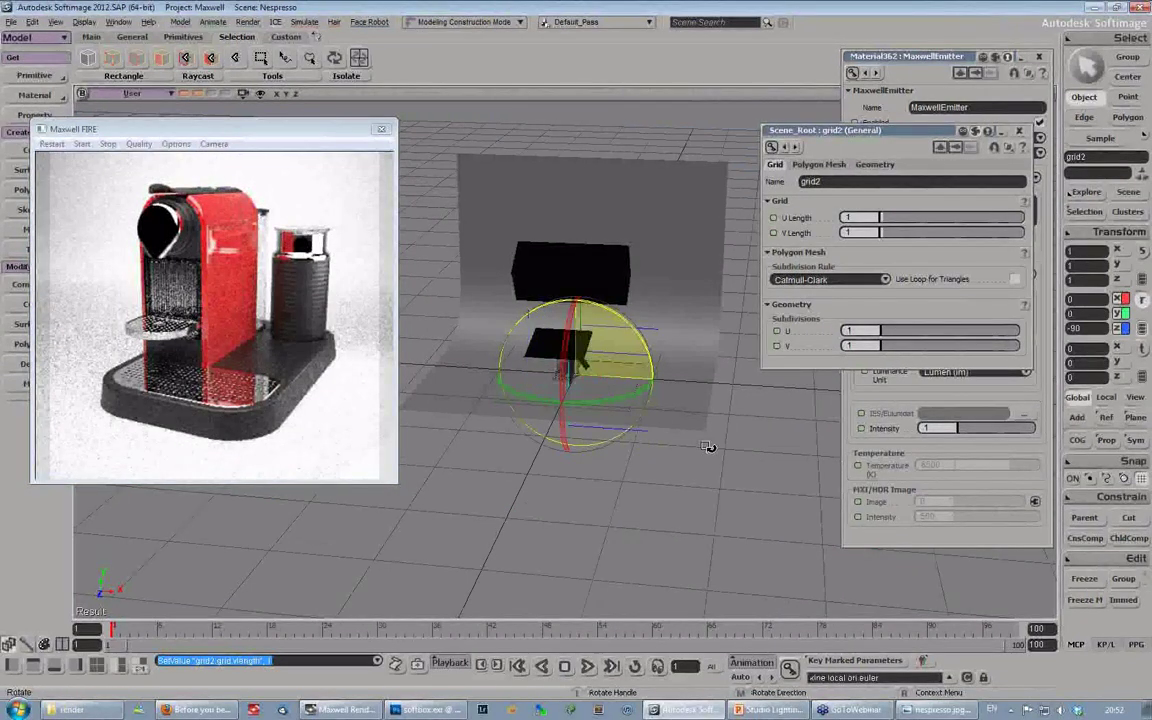
{"action": "key", "text": "v"}
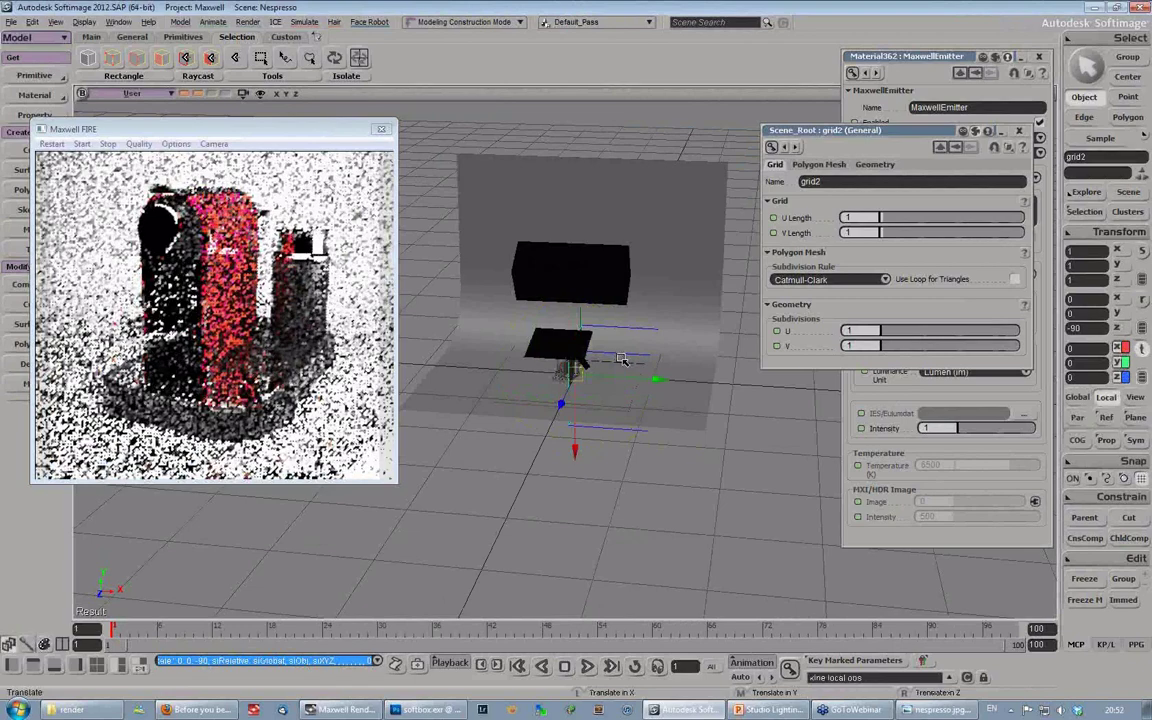
{"action": "left_click_drag", "start_coordinate": [621, 360], "coordinate": [573, 256]}
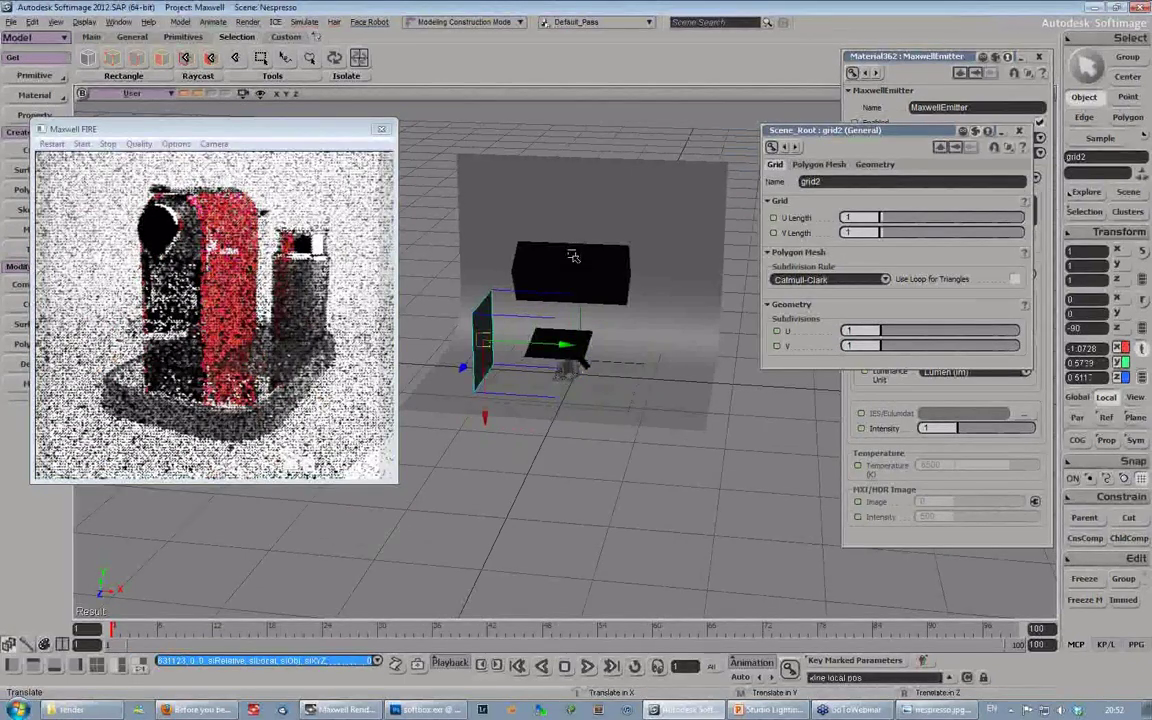
Step: Apply a planar XZ texture projection to the upright grid and freeze its modeling history
{"action": "key", "text": "s"}
{"action": "right_click_drag", "start_coordinate": [573, 256], "coordinate": [564, 384]}
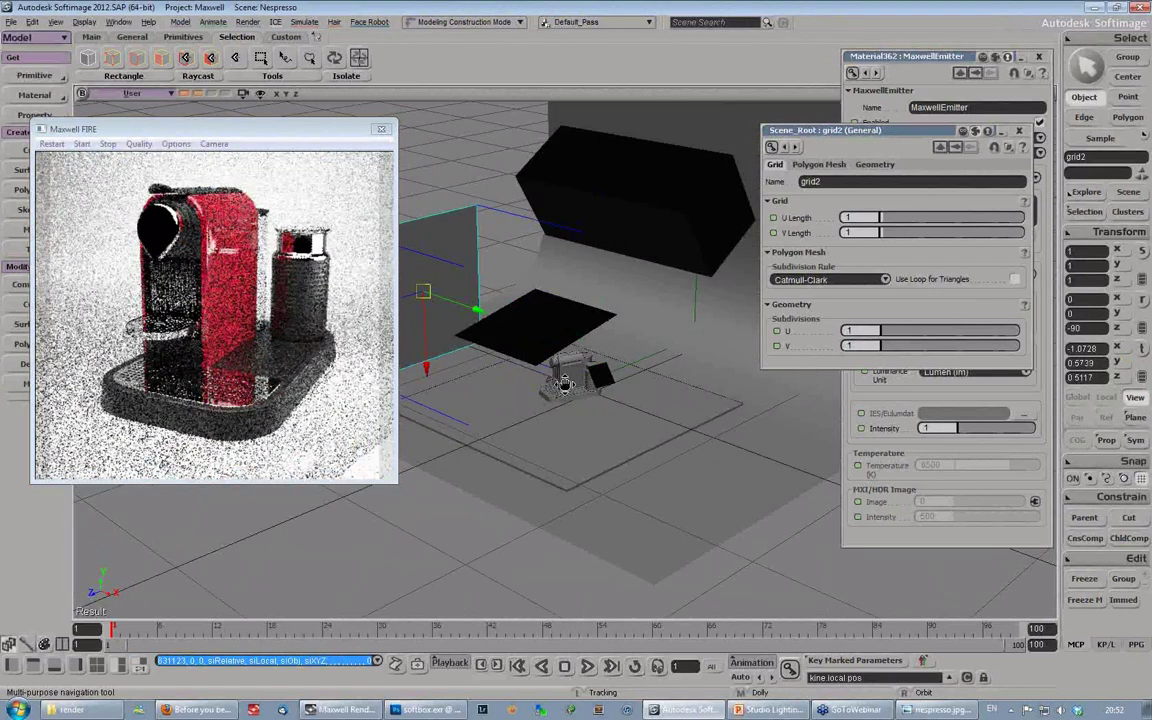
{"action": "left_click_drag", "start_coordinate": [565, 384], "coordinate": [650, 420]}
{"action": "key", "text": "space"}
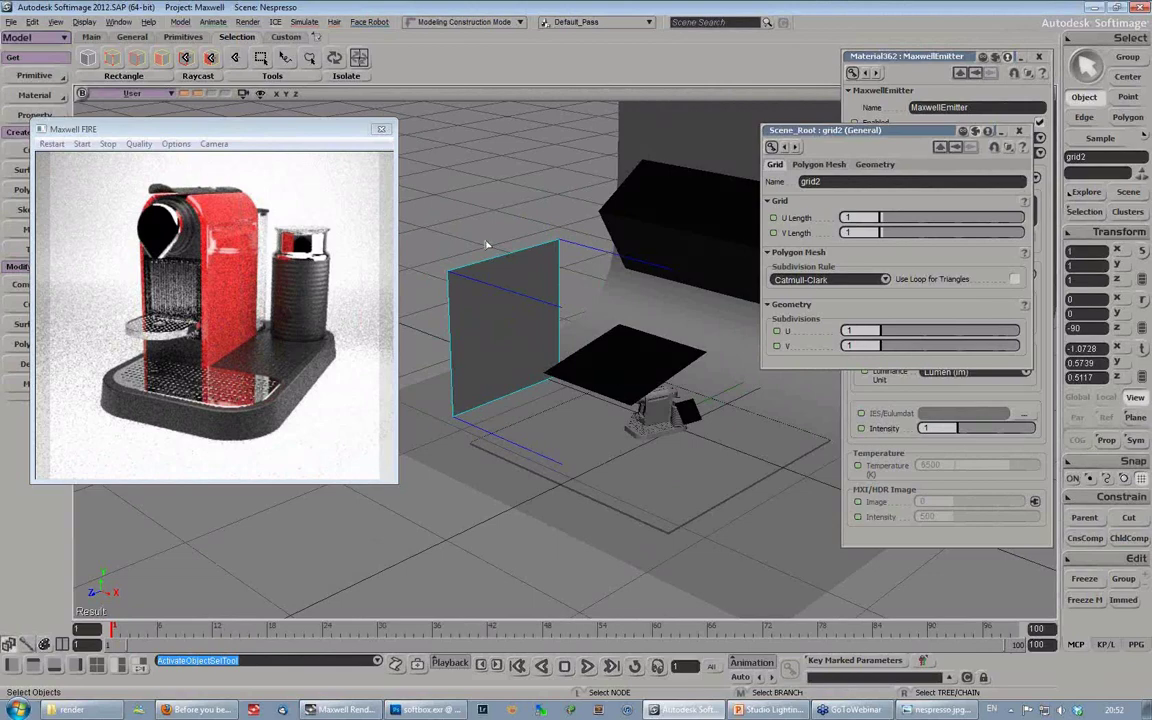
{"action": "left_click", "coordinate": [156, 132]}
{"action": "left_click_drag", "start_coordinate": [156, 132], "coordinate": [175, 259]}
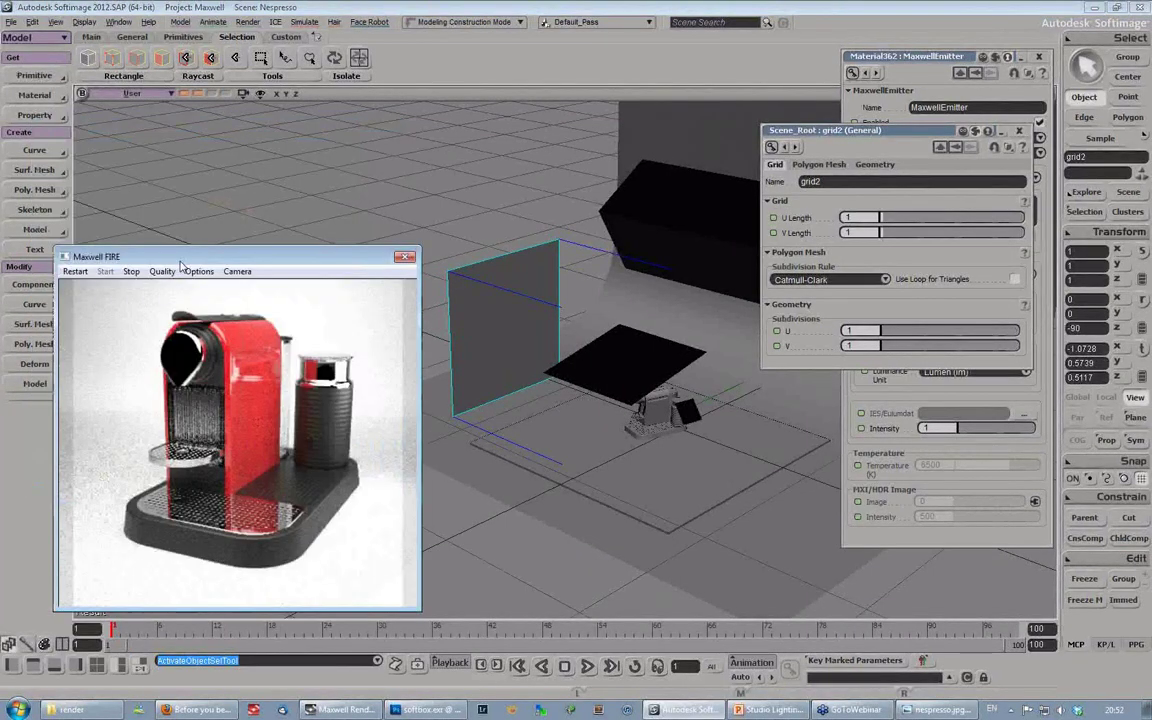
{"action": "left_click", "coordinate": [48, 114]}
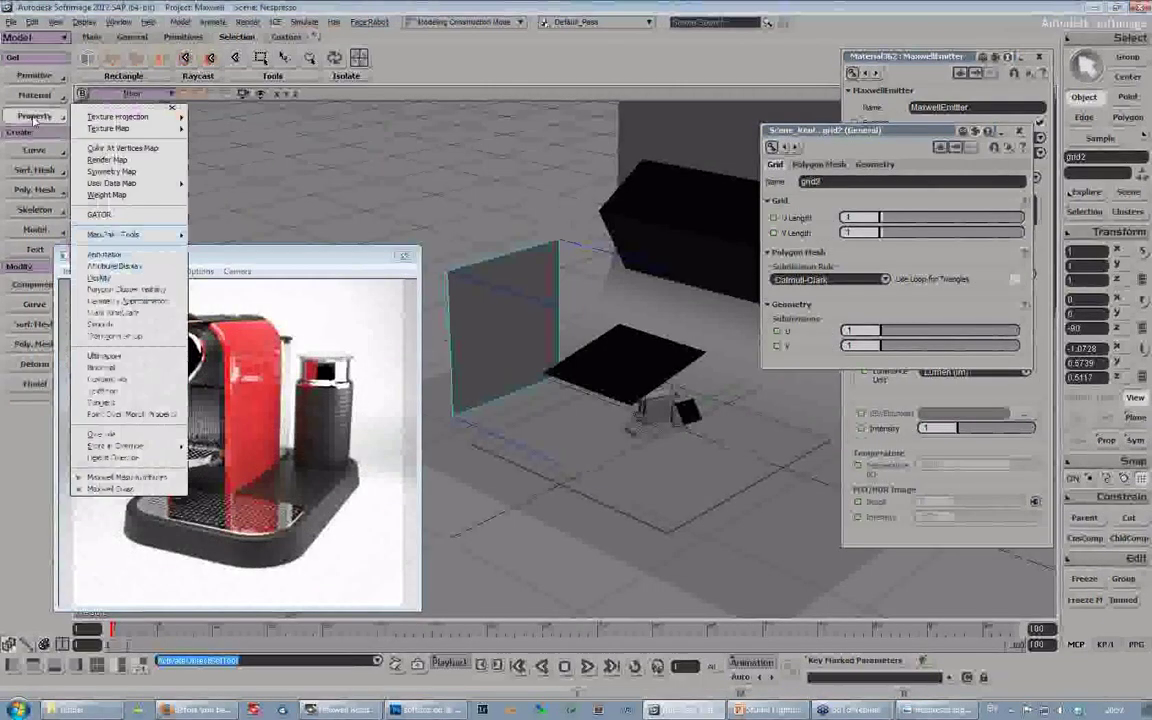
{"action": "mouse_move", "coordinate": [120, 117]}
{"action": "left_click", "coordinate": [226, 165]}
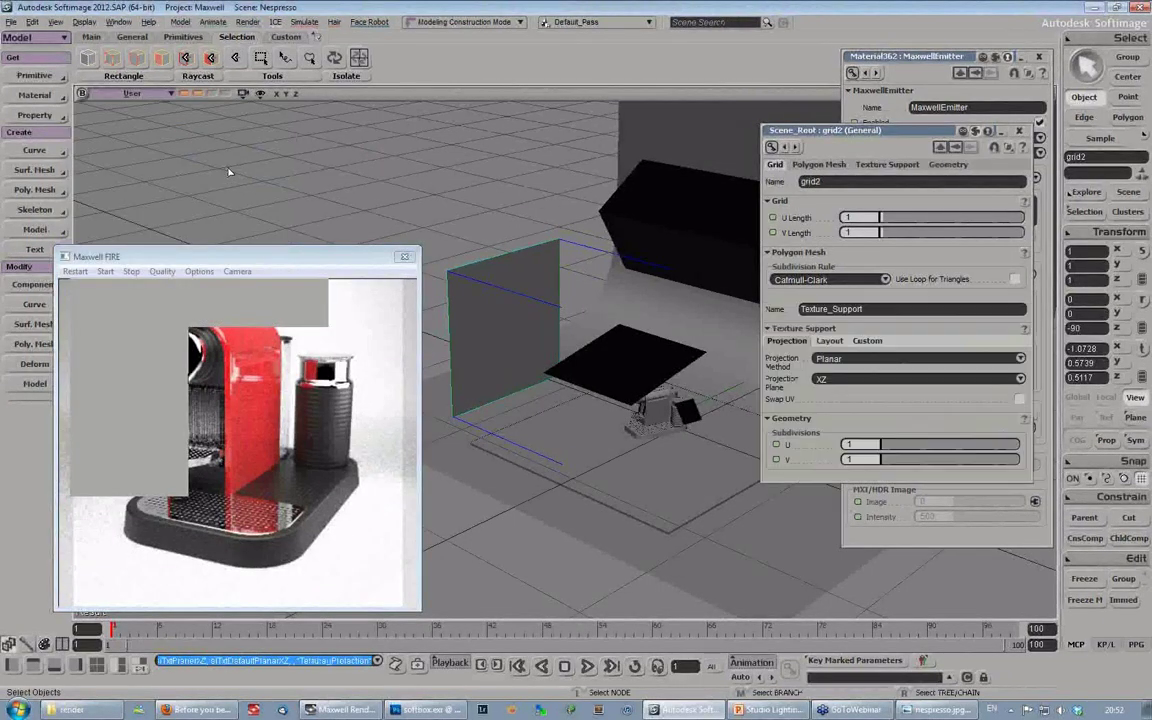
{"action": "left_click", "coordinate": [1097, 600]}
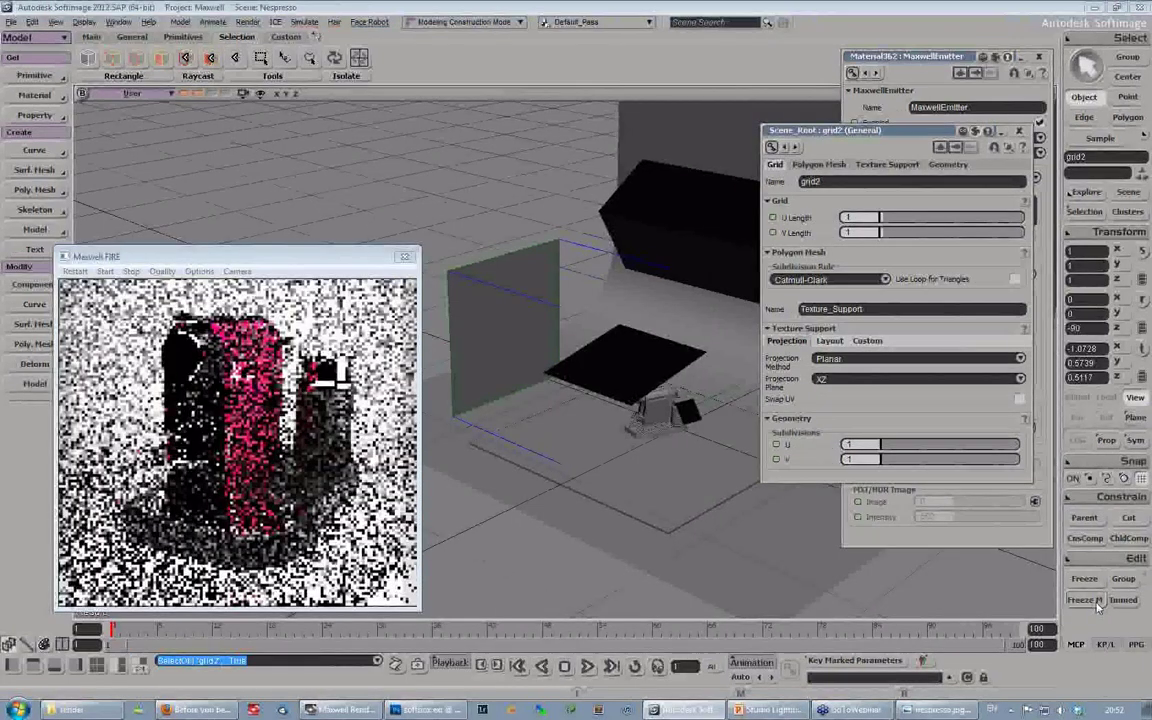
Step: Assign a Maxwell layered material to the upright grid and add an emitter to its layer in the Render Tree
{"action": "left_click", "coordinate": [34, 95]}
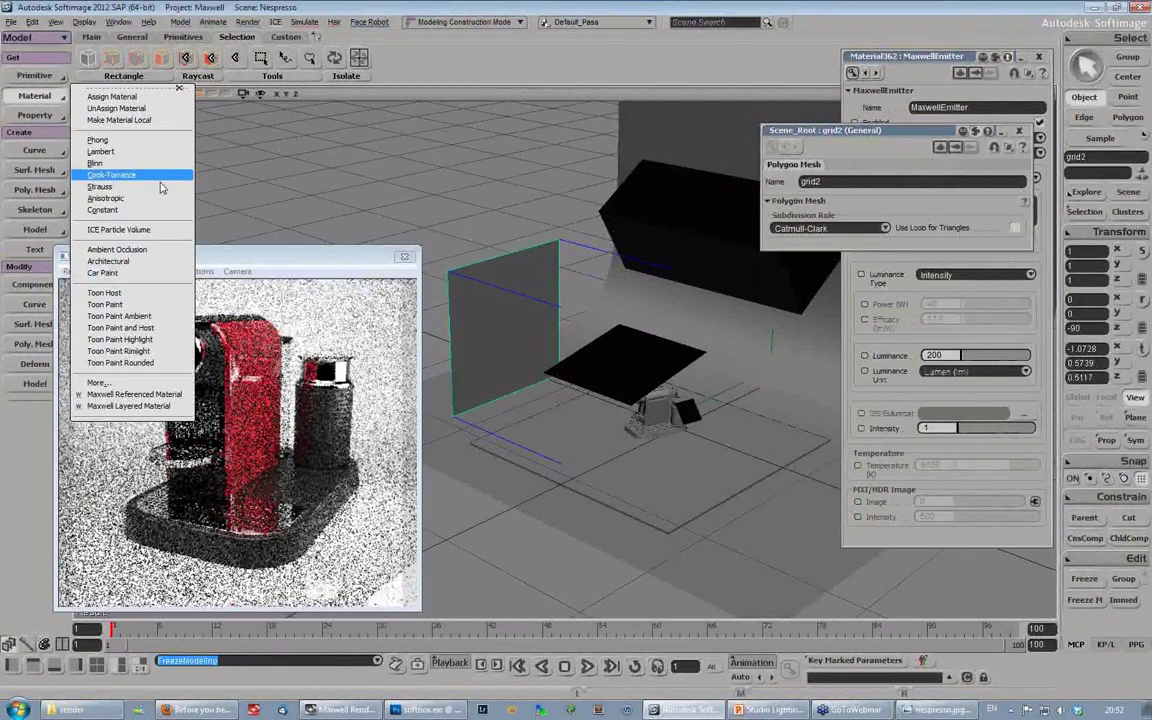
{"action": "left_click", "coordinate": [158, 180]}
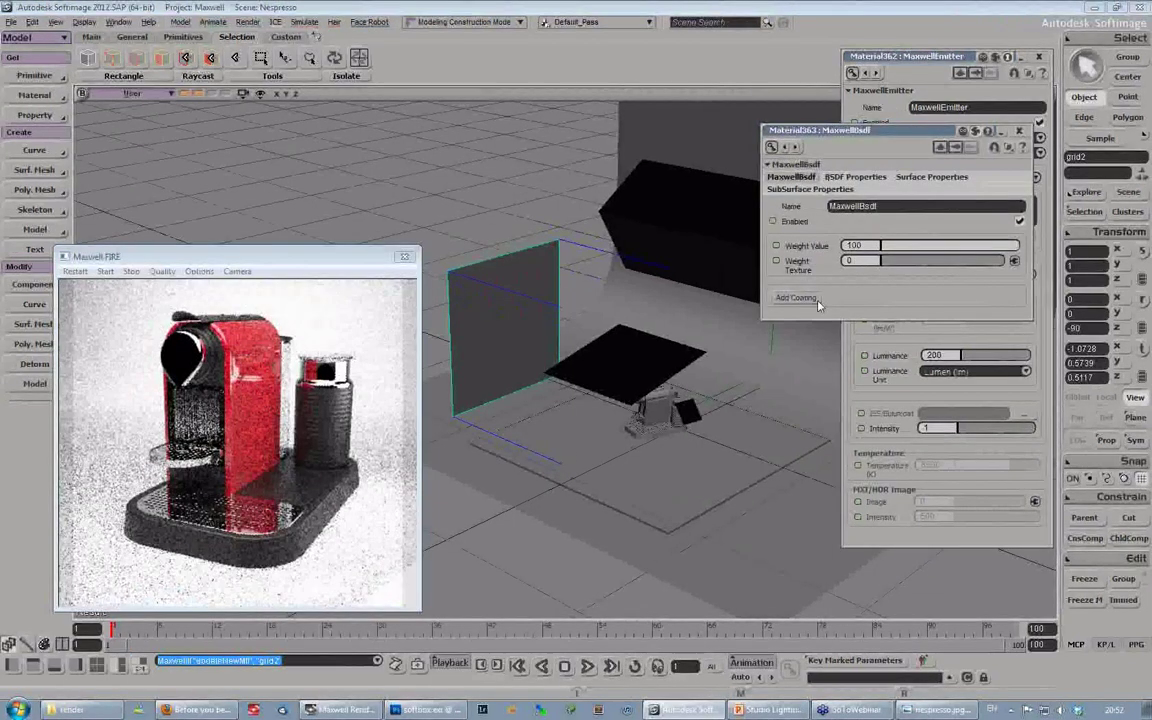
{"action": "key", "text": "7"}
{"action": "double_click", "coordinate": [276, 482]}
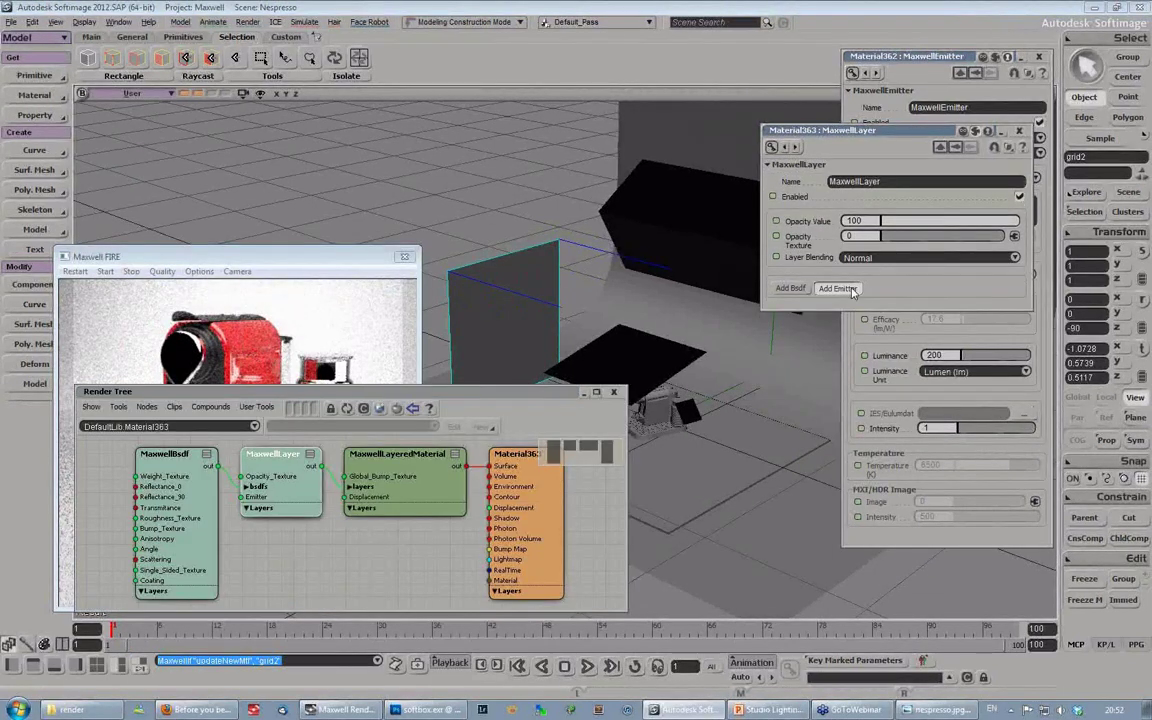
{"action": "left_click", "coordinate": [837, 287]}
Step: Set the new Maxwell emitter's type to HDR Image
{"action": "left_click", "coordinate": [292, 548]}
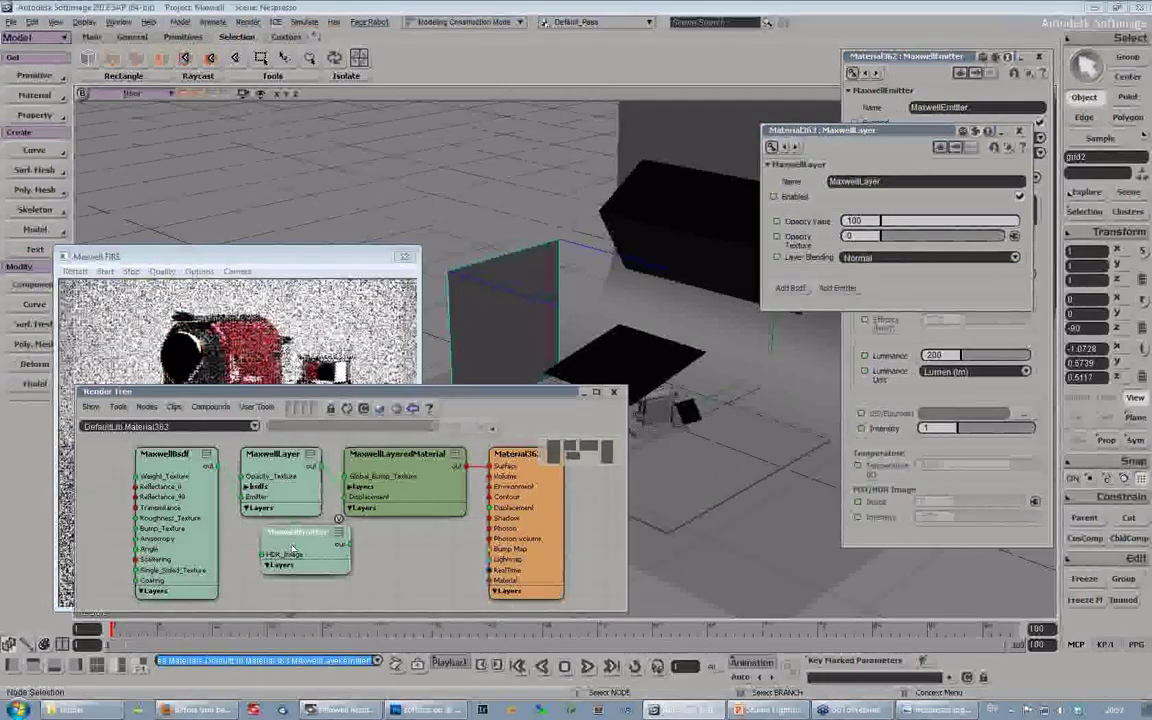
{"action": "left_click", "coordinate": [292, 548]}
{"action": "left_click", "coordinate": [875, 228]}
{"action": "left_click", "coordinate": [866, 248]}
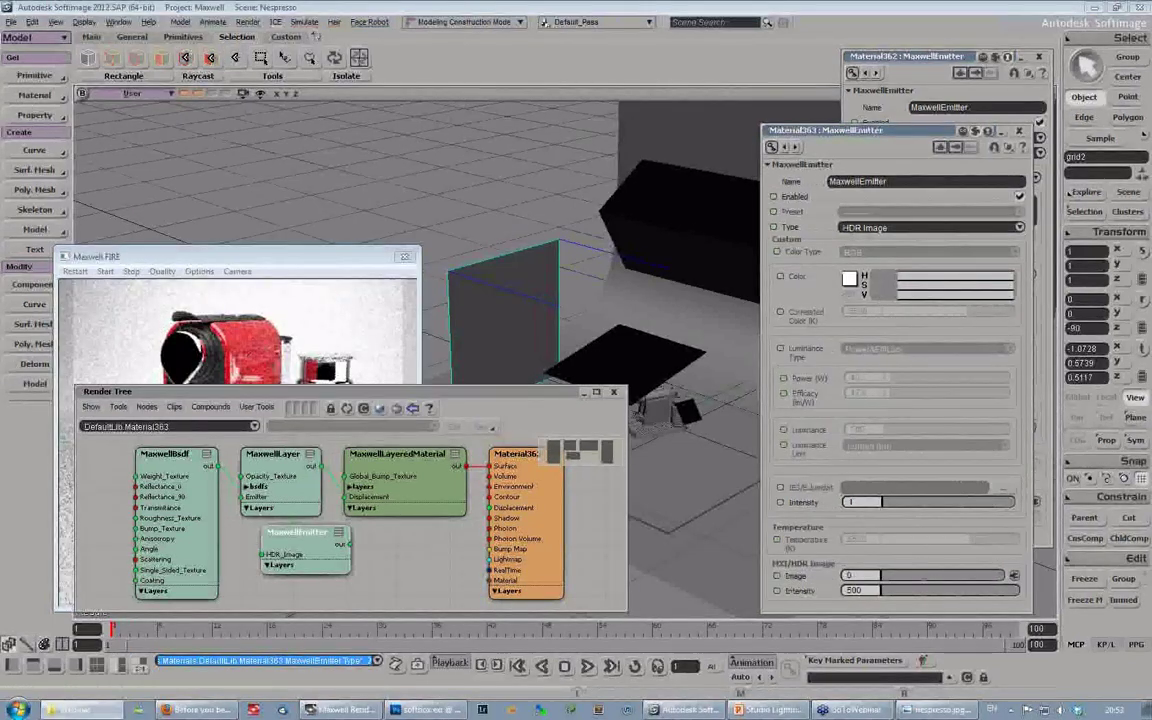
Step: Bring the softbox EXR image into the Render Tree and connect it to the emitter's HDR_Image input
{"action": "left_click_drag", "start_coordinate": [624, 556], "coordinate": [280, 599]}
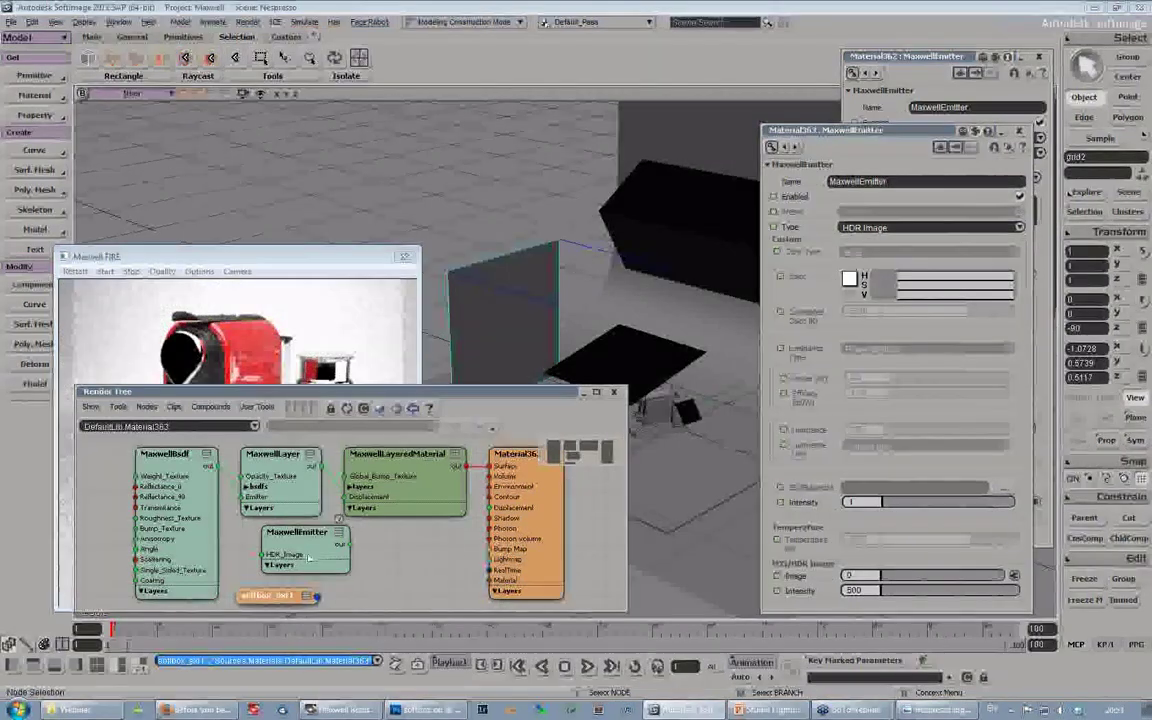
{"action": "left_click_drag", "start_coordinate": [298, 533], "coordinate": [366, 533]}
{"action": "left_click_drag", "start_coordinate": [316, 596], "coordinate": [334, 554]}
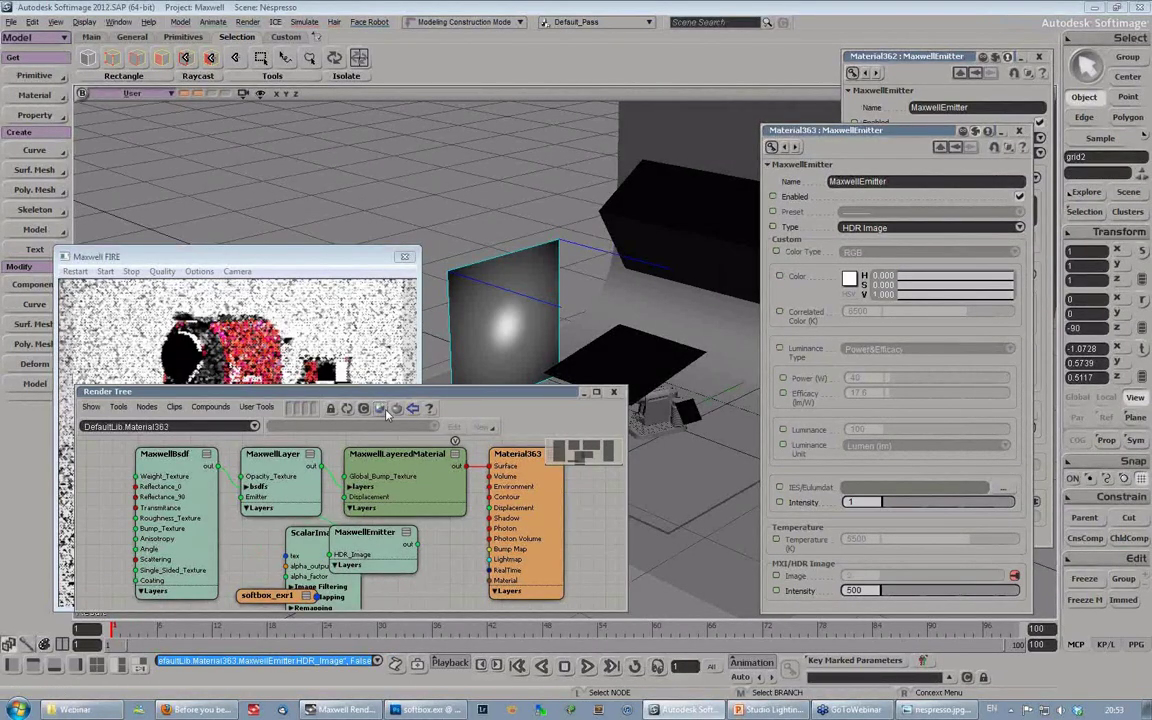
Step: Restart the FIRE preview, close the old emitter's properties, and move the new emitter's properties clear of the scene view
{"action": "left_click", "coordinate": [76, 271]}
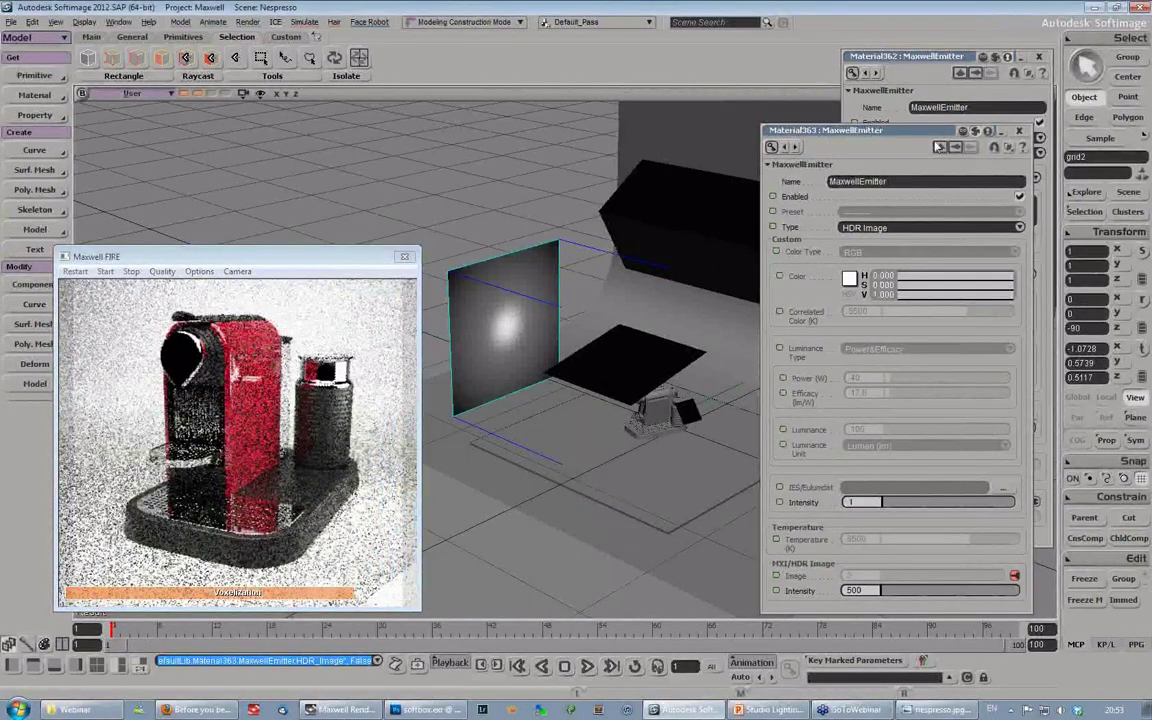
{"action": "left_click", "coordinate": [1040, 57]}
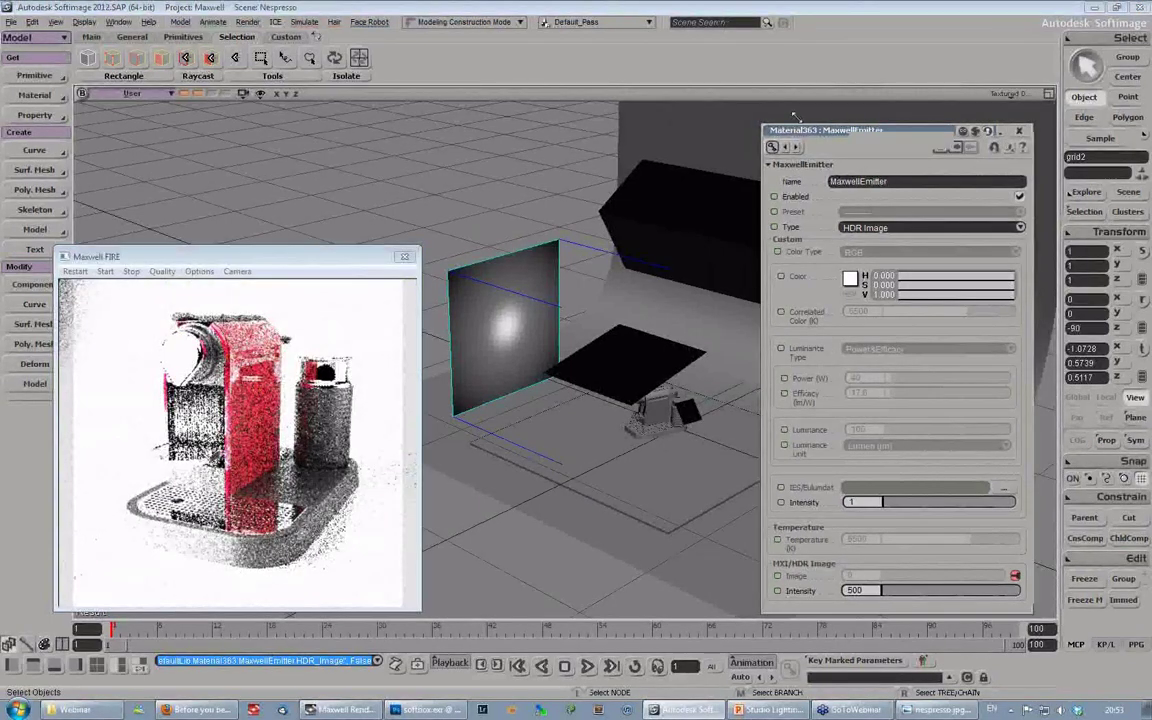
{"action": "left_click_drag", "start_coordinate": [763, 126], "coordinate": [943, 47]}
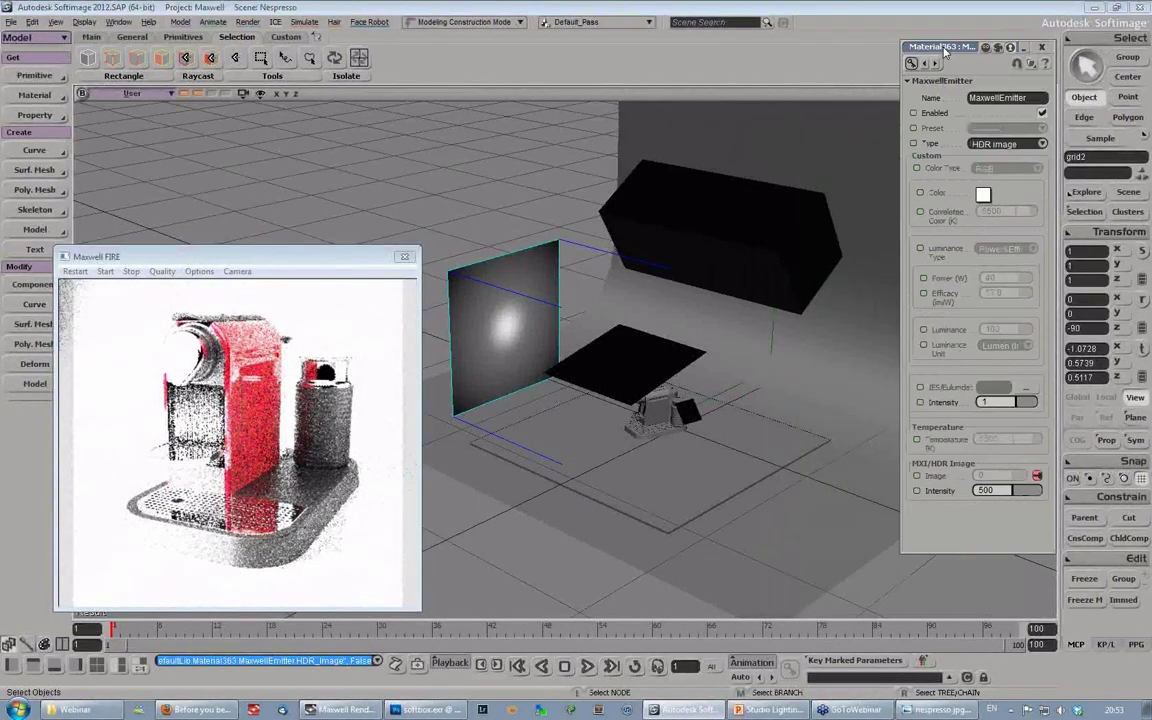
Step: Move the FIRE preview up and try HDR image intensities of 20 and 1 on the softbox emitter
{"action": "left_click_drag", "start_coordinate": [300, 256], "coordinate": [313, 158]}
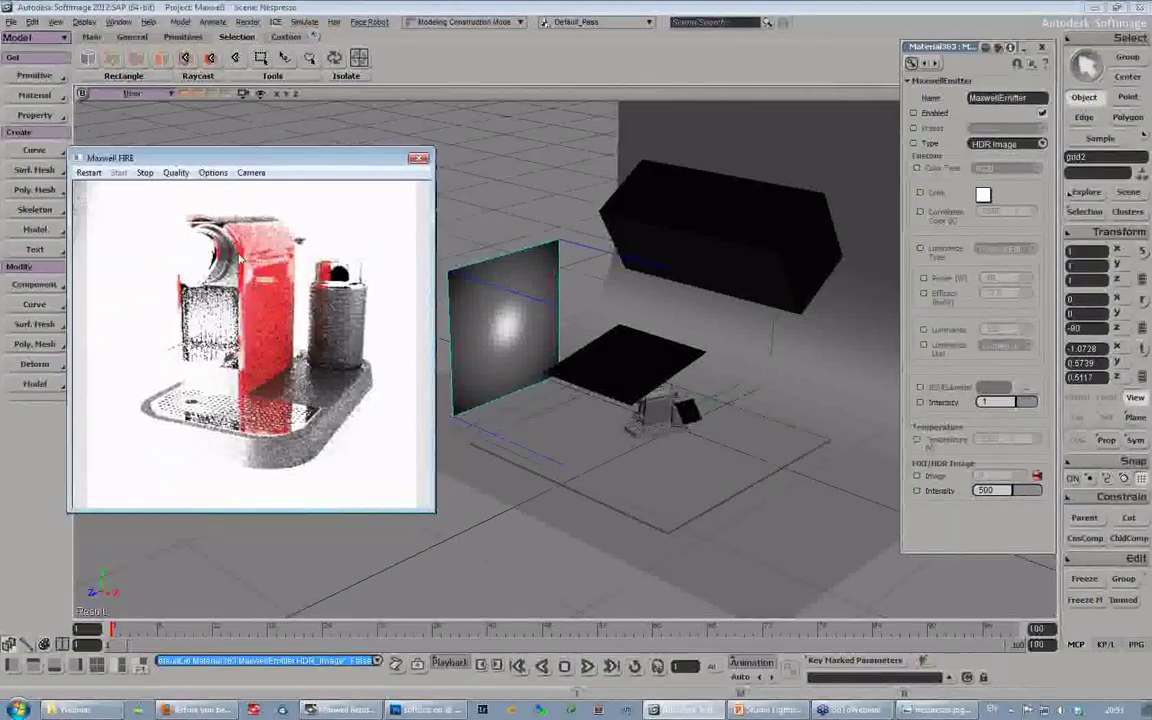
{"action": "left_click", "coordinate": [990, 490]}
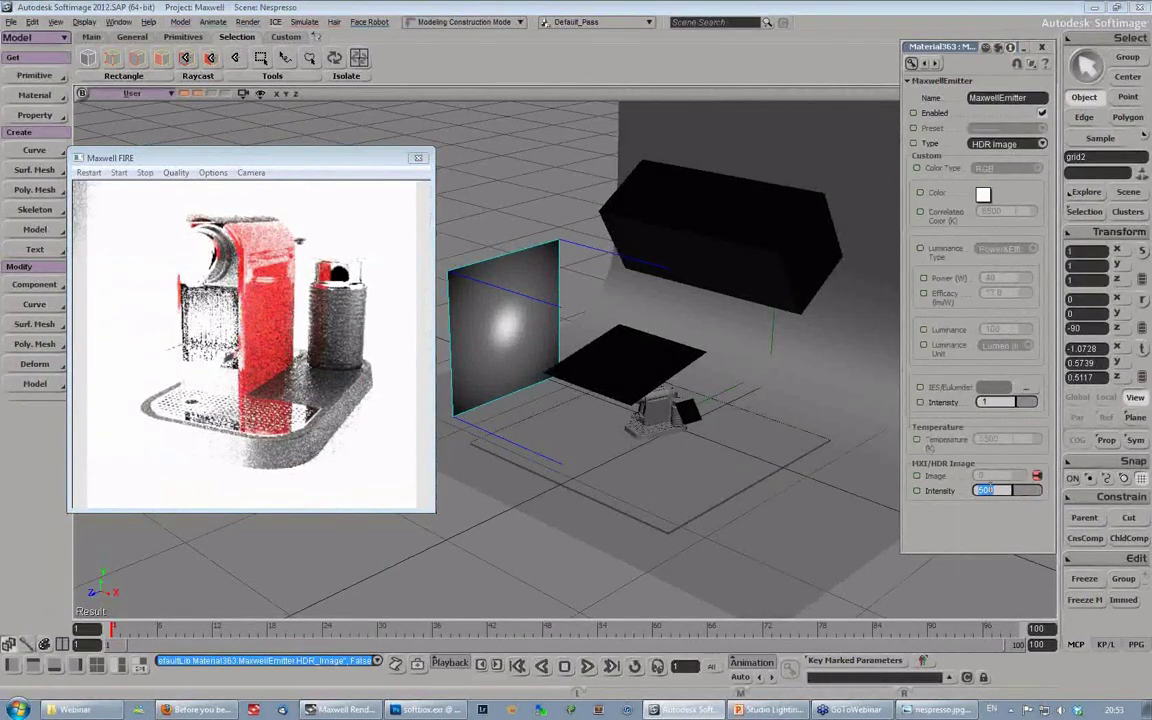
{"action": "type", "text": "20"}
{"action": "key", "text": "Return"}
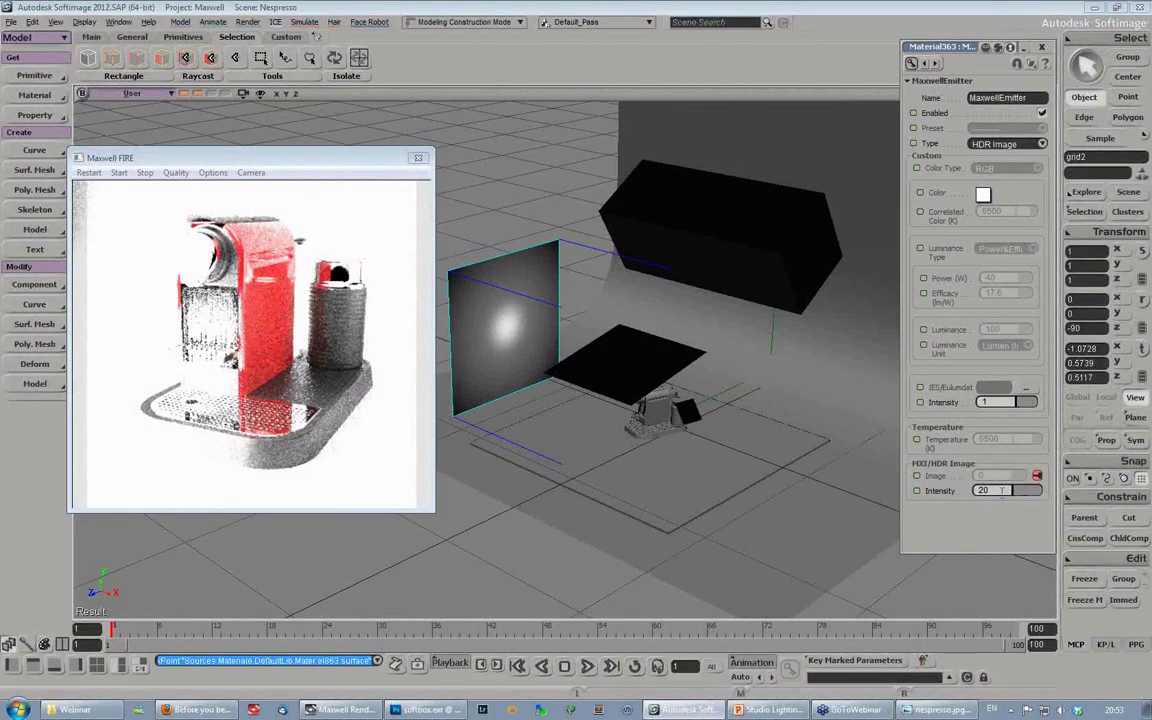
{"action": "double_click", "coordinate": [1001, 490]}
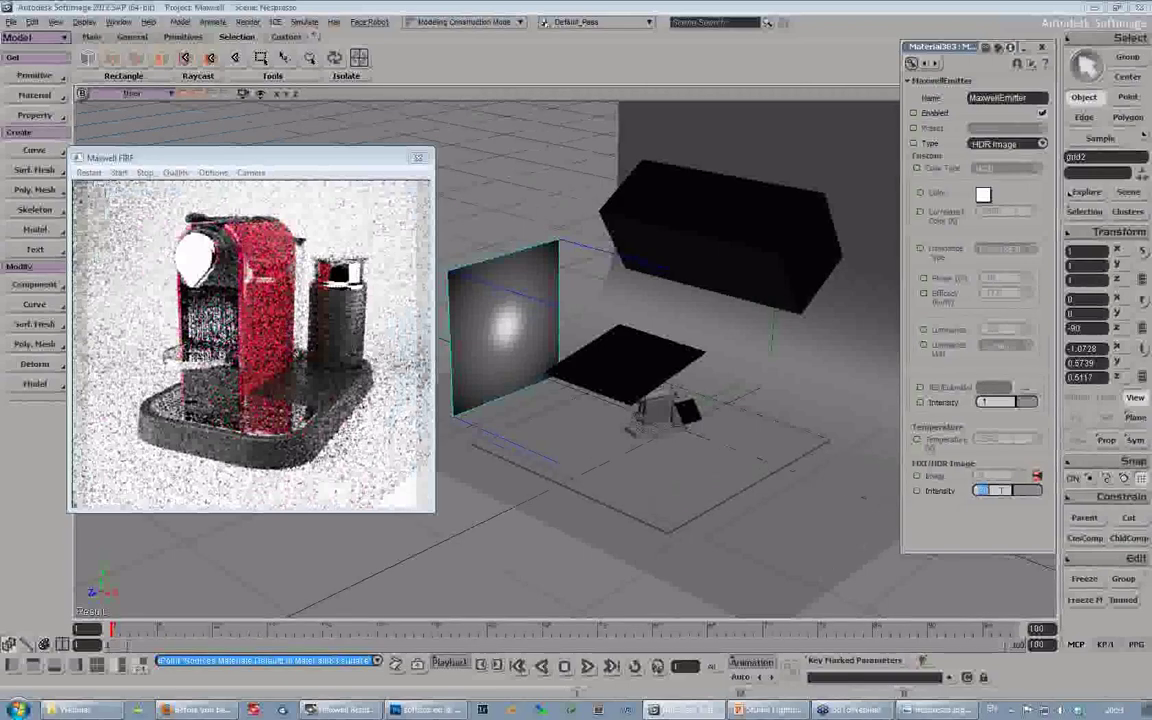
{"action": "type", "text": "1"}
{"action": "key", "text": "Return"}
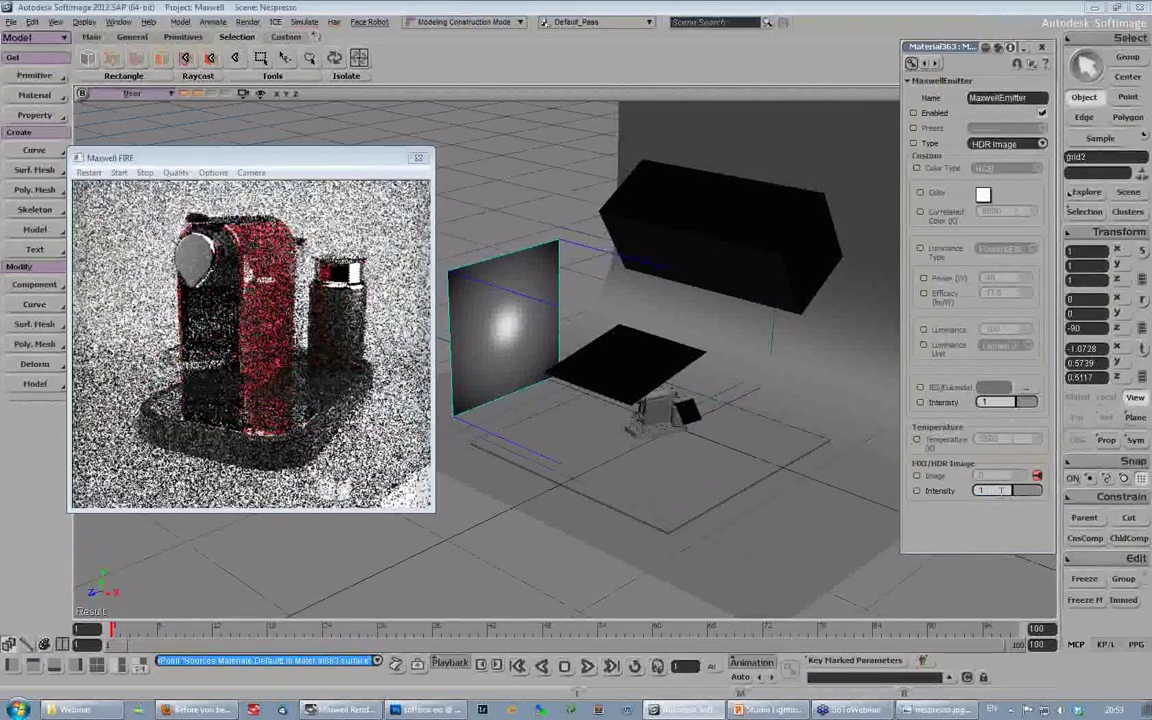
Step: Scale the upright softbox grid down uniformly to about 0.67
{"action": "key", "text": "v"}
{"action": "key", "text": "s"}
{"action": "right_click_drag", "start_coordinate": [554, 322], "coordinate": [620, 403]}
{"action": "key", "text": "v"}
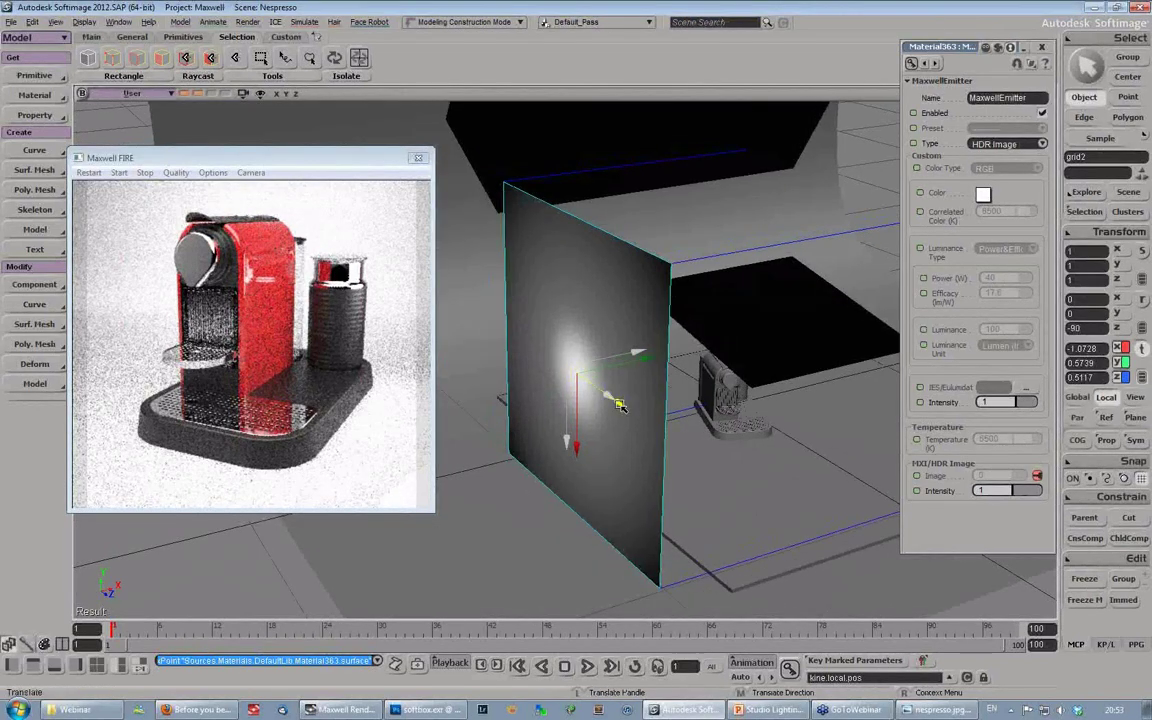
{"action": "key", "text": "x"}
{"action": "left_click_drag", "start_coordinate": [620, 403], "coordinate": [525, 393]}
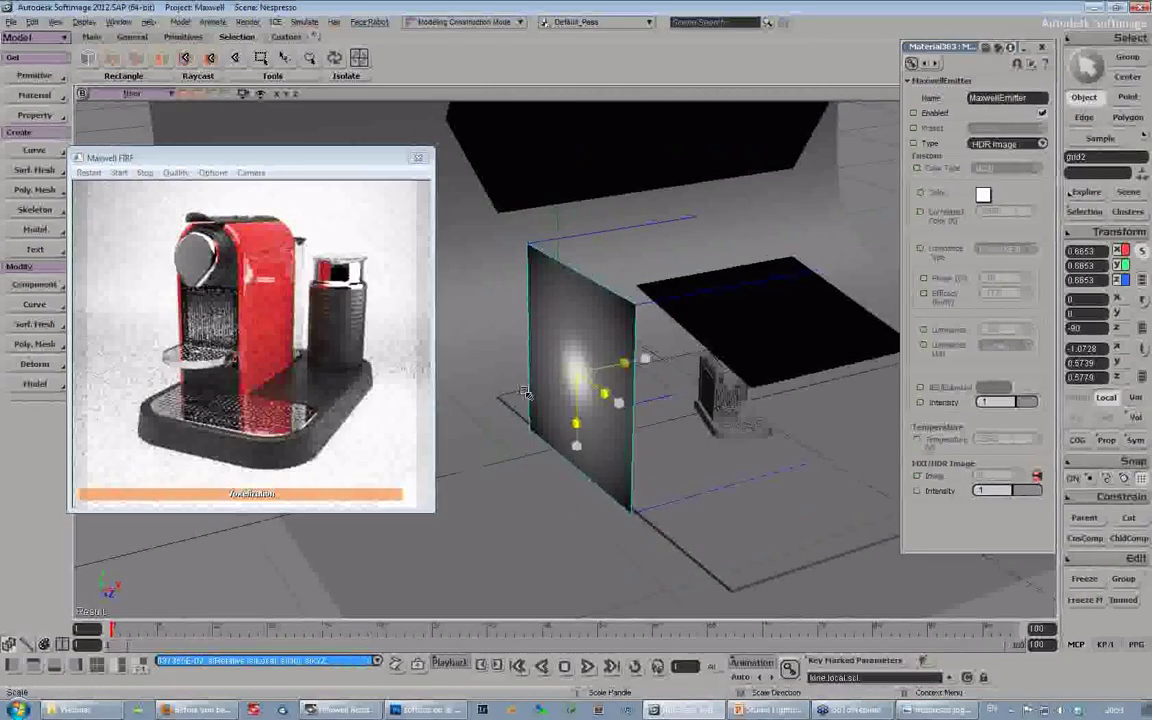
Step: Move the softbox grid forward and lower beside the coffee machine, to about Y 0.47 and Z 0.82
{"action": "key", "text": "v"}
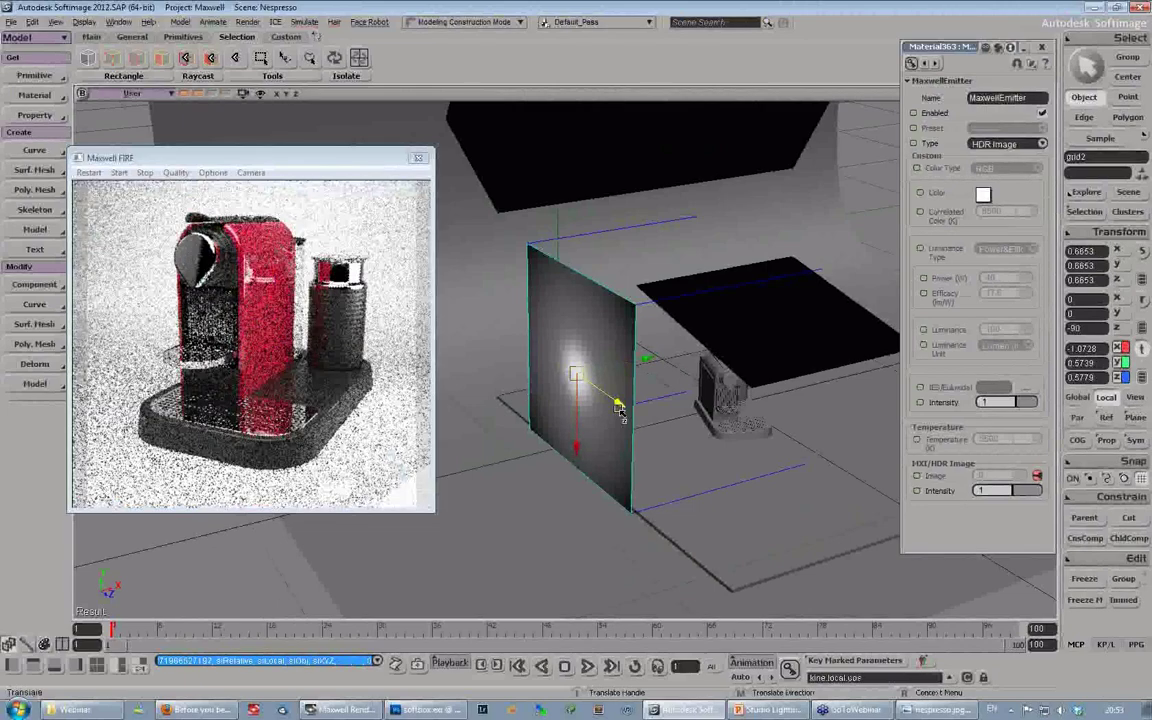
{"action": "left_click_drag", "start_coordinate": [620, 408], "coordinate": [591, 397]}
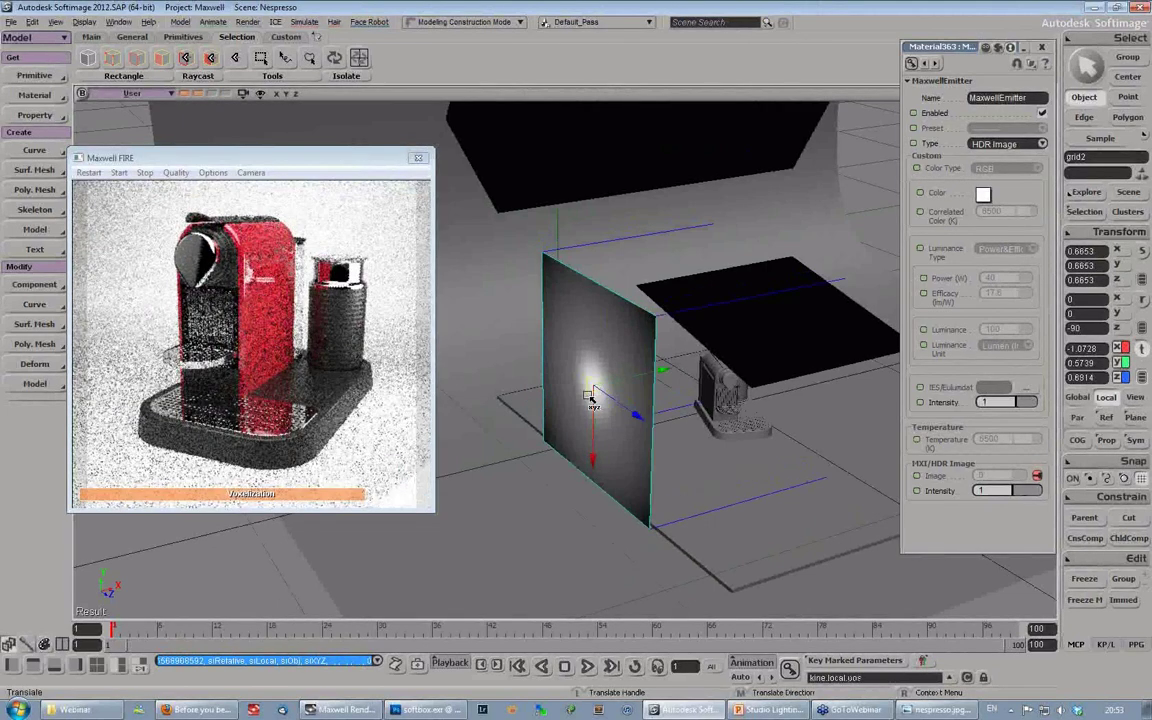
{"action": "left_click_drag", "start_coordinate": [636, 413], "coordinate": [650, 424]}
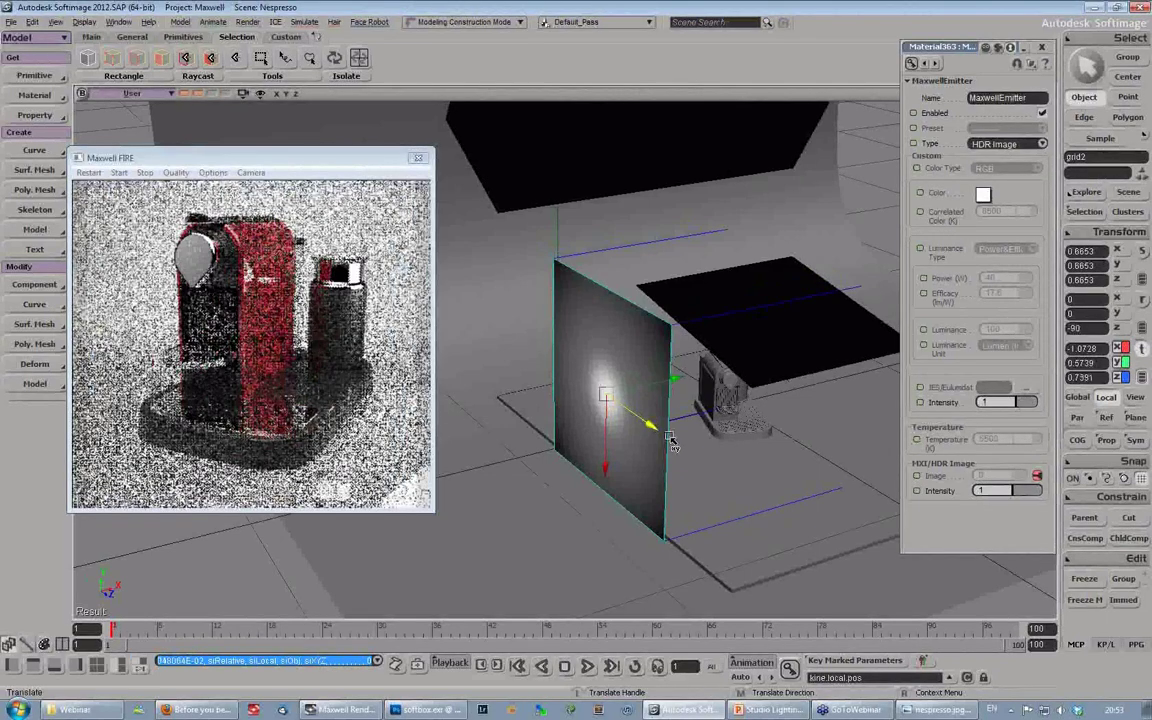
{"action": "left_click_drag", "start_coordinate": [654, 427], "coordinate": [669, 437]}
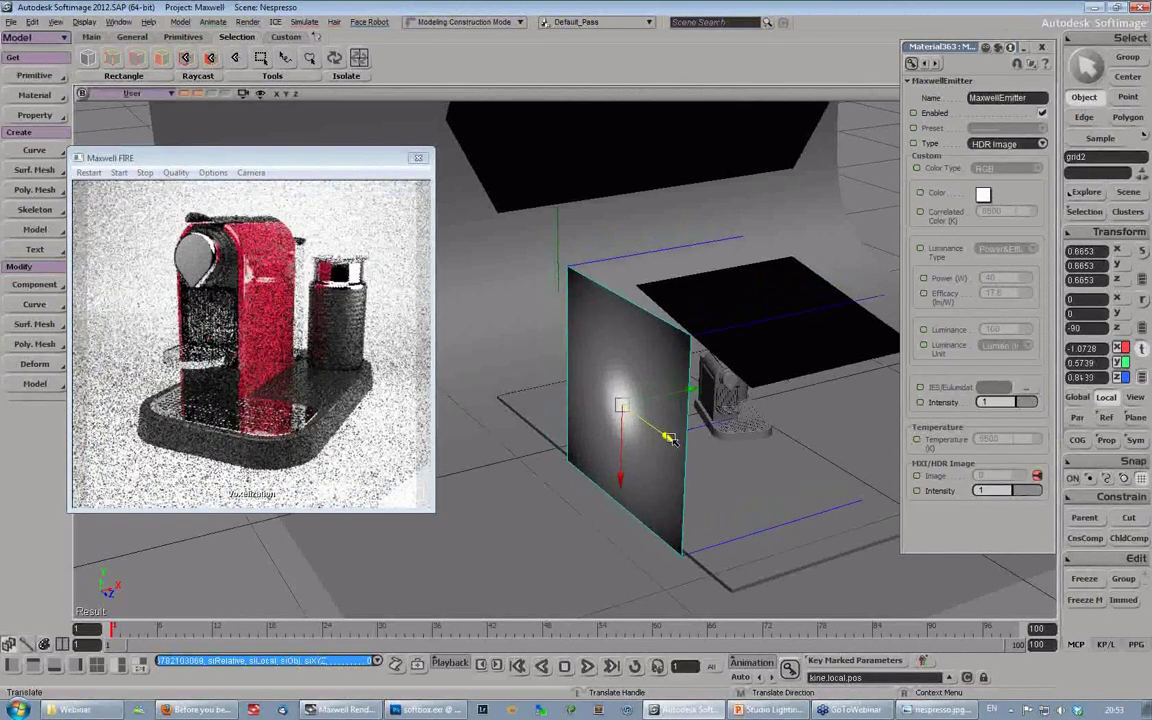
{"action": "left_click_drag", "start_coordinate": [622, 432], "coordinate": [623, 453]}
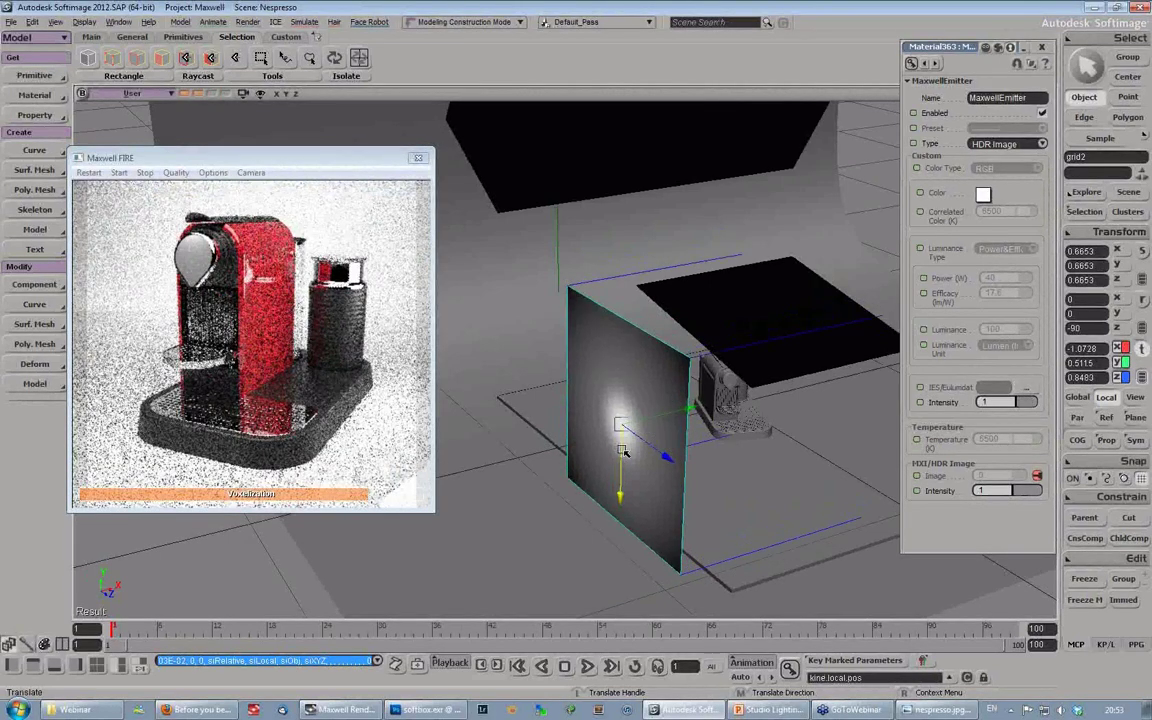
{"action": "left_click_drag", "start_coordinate": [668, 461], "coordinate": [663, 458]}
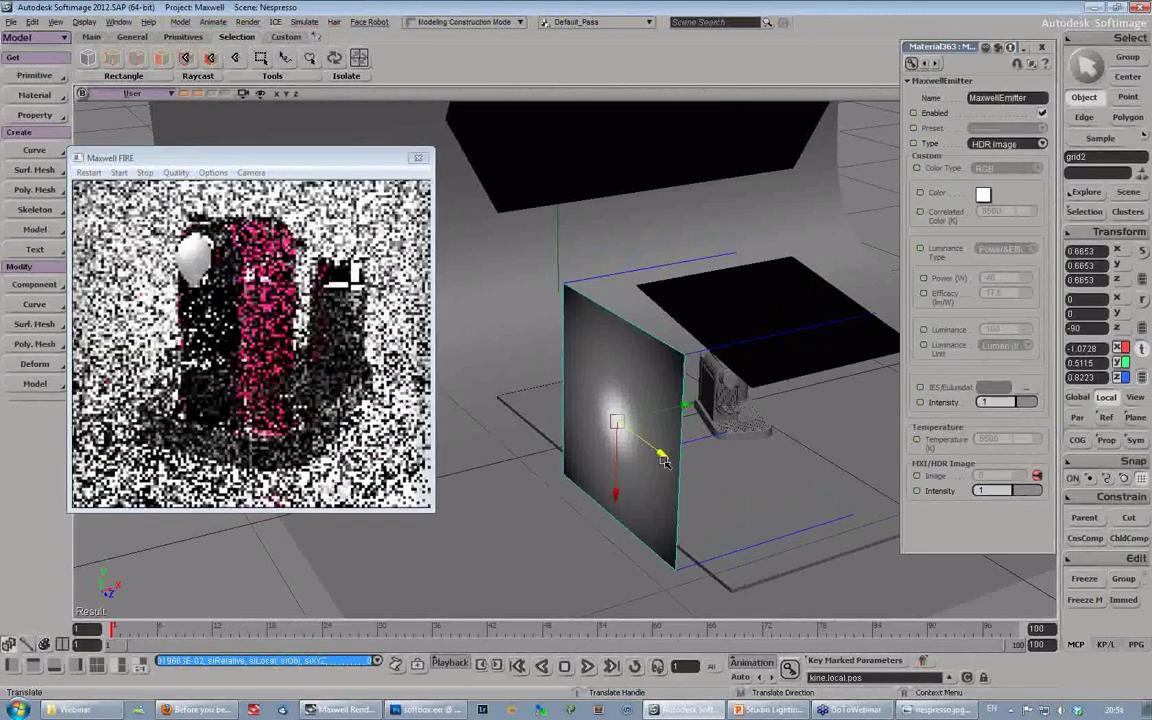
{"action": "left_click_drag", "start_coordinate": [619, 462], "coordinate": [621, 474]}
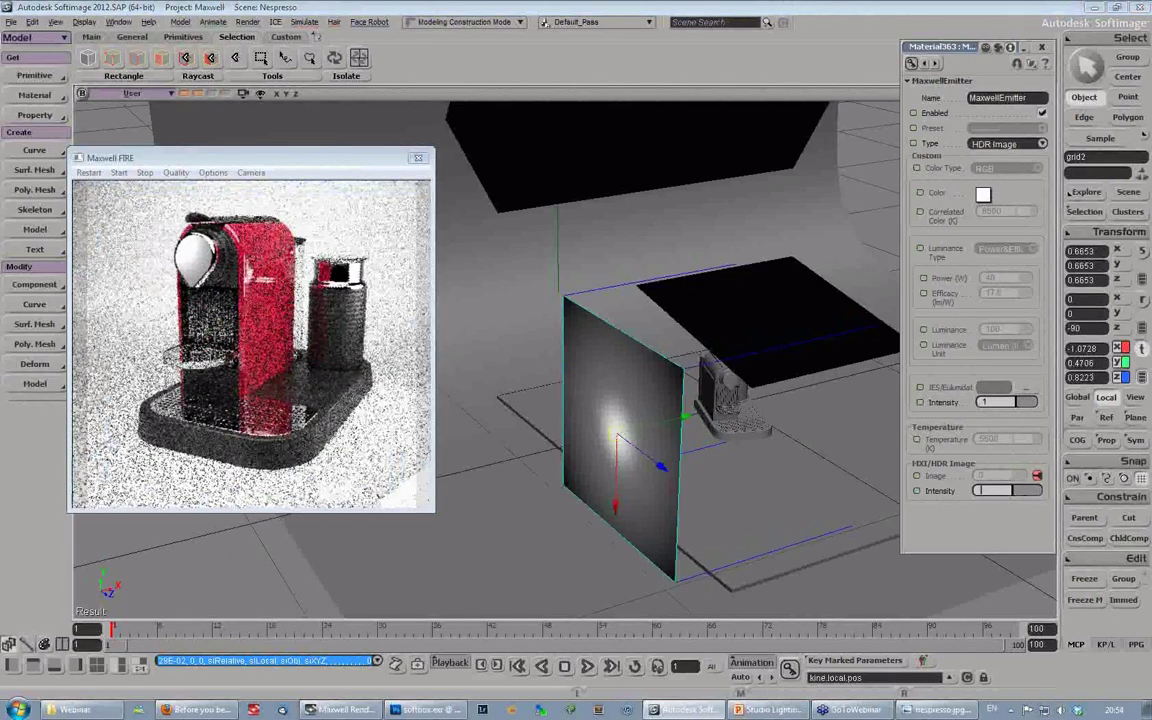
Step: Try HDR image intensities of 0.1 and 0.3 on the softbox emitter
{"action": "type", "text": "0.1"}
{"action": "key", "text": "Return"}
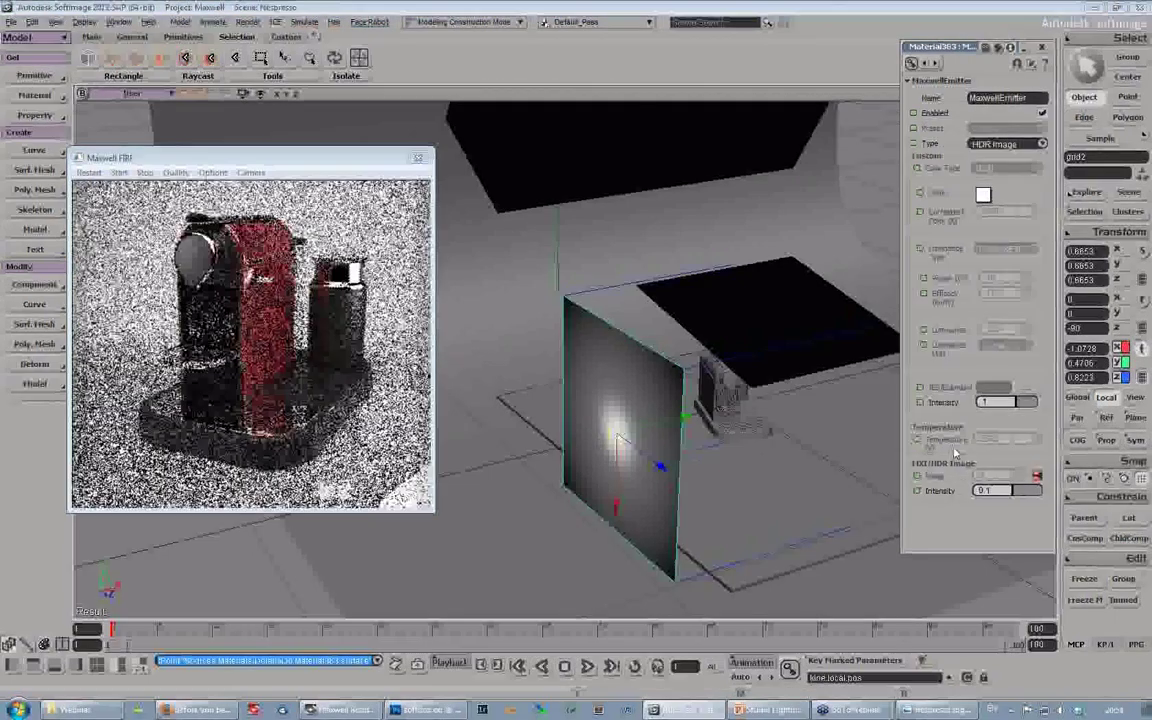
{"action": "double_click", "coordinate": [985, 491]}
{"action": "type", "text": "3"}
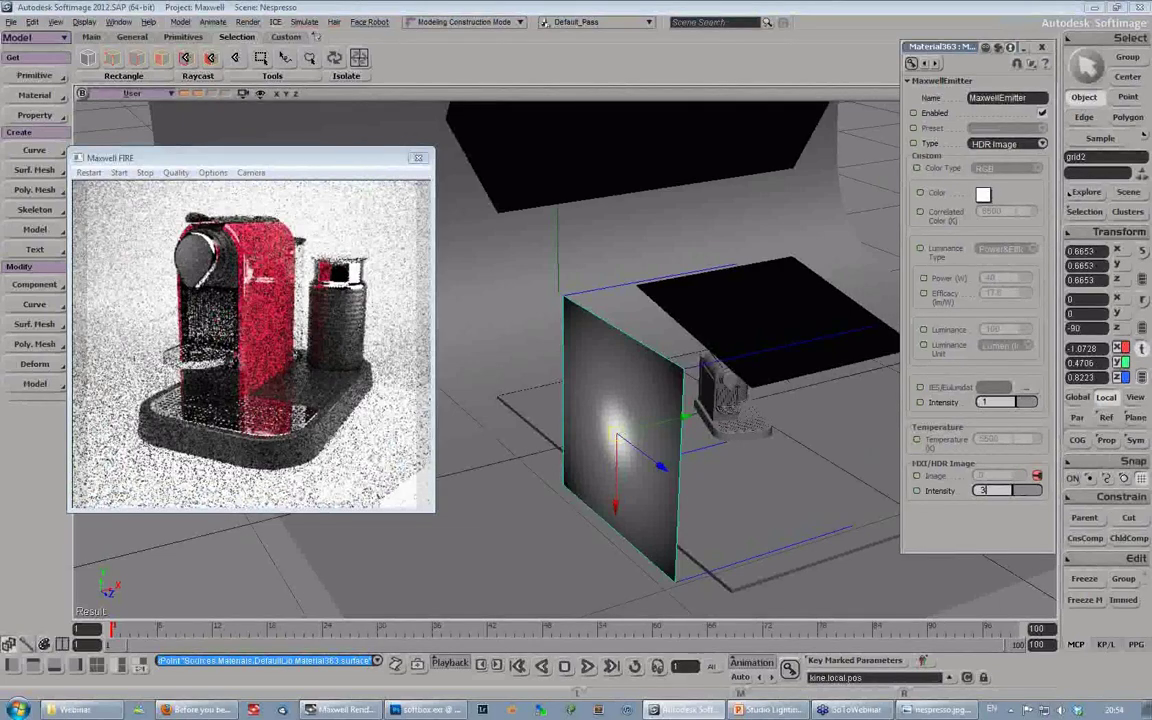
{"action": "key", "text": "Return"}
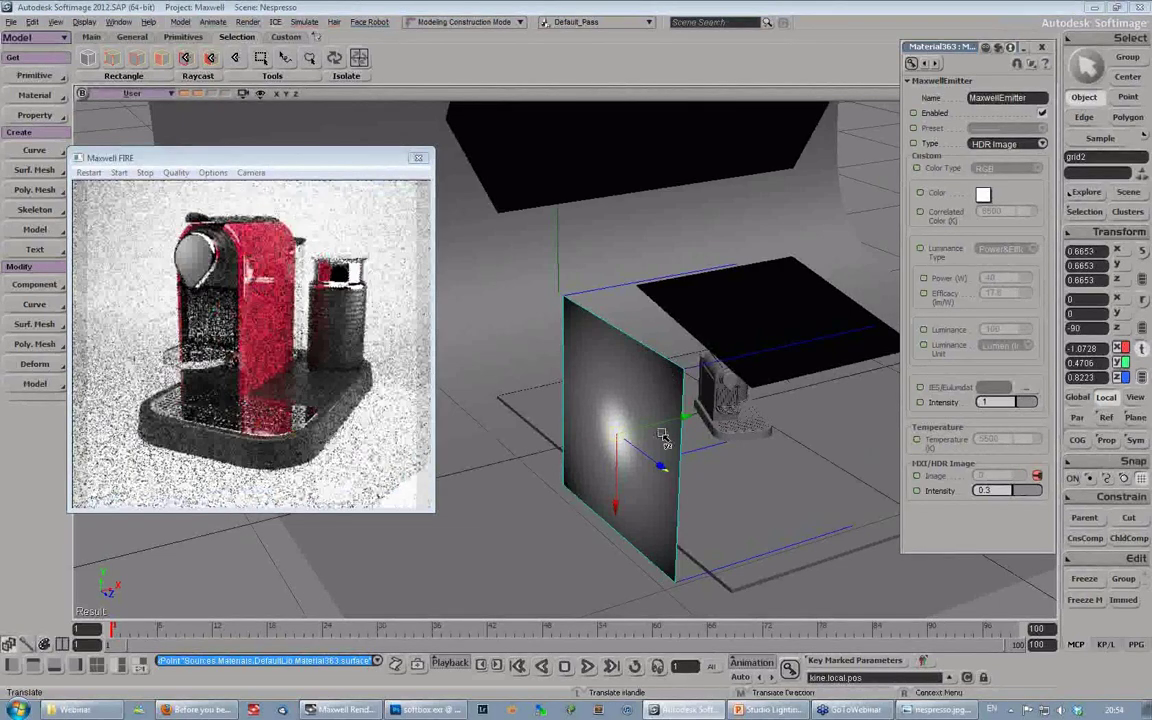
Step: Nudge the softbox grid toward the machine to about X -1.06 and set its HDR image intensity to 0.6
{"action": "left_click_drag", "start_coordinate": [661, 436], "coordinate": [682, 423]}
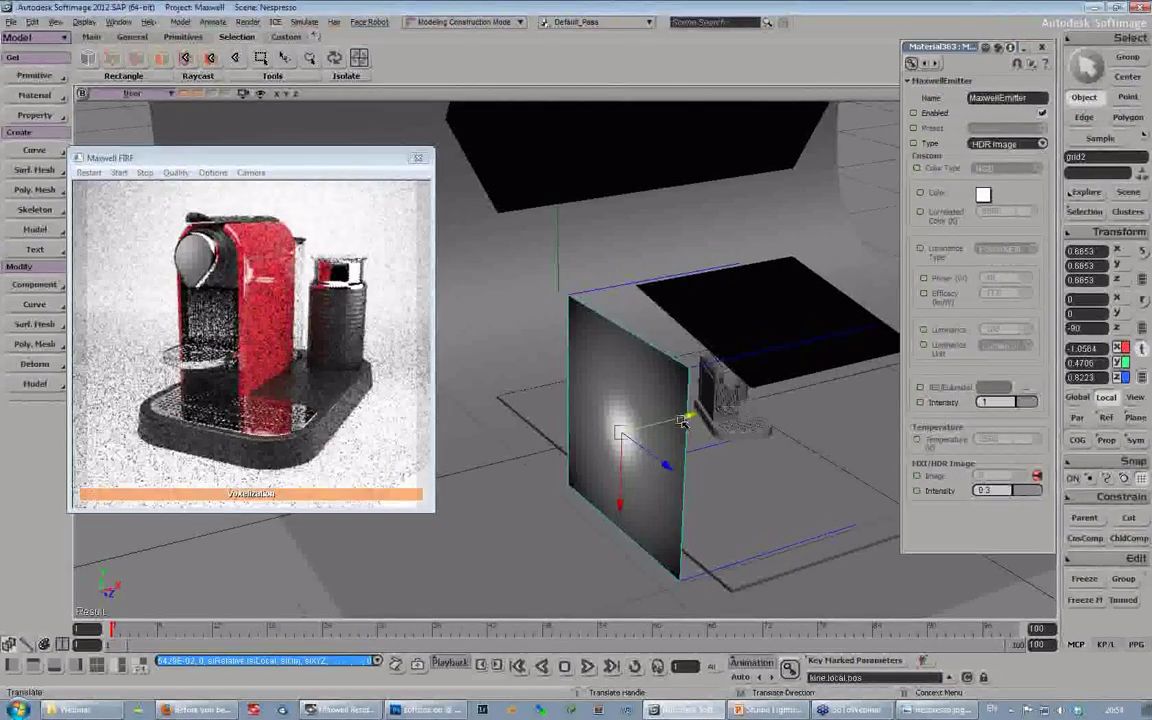
{"action": "double_click", "coordinate": [985, 490]}
{"action": "type", "text": "5"}
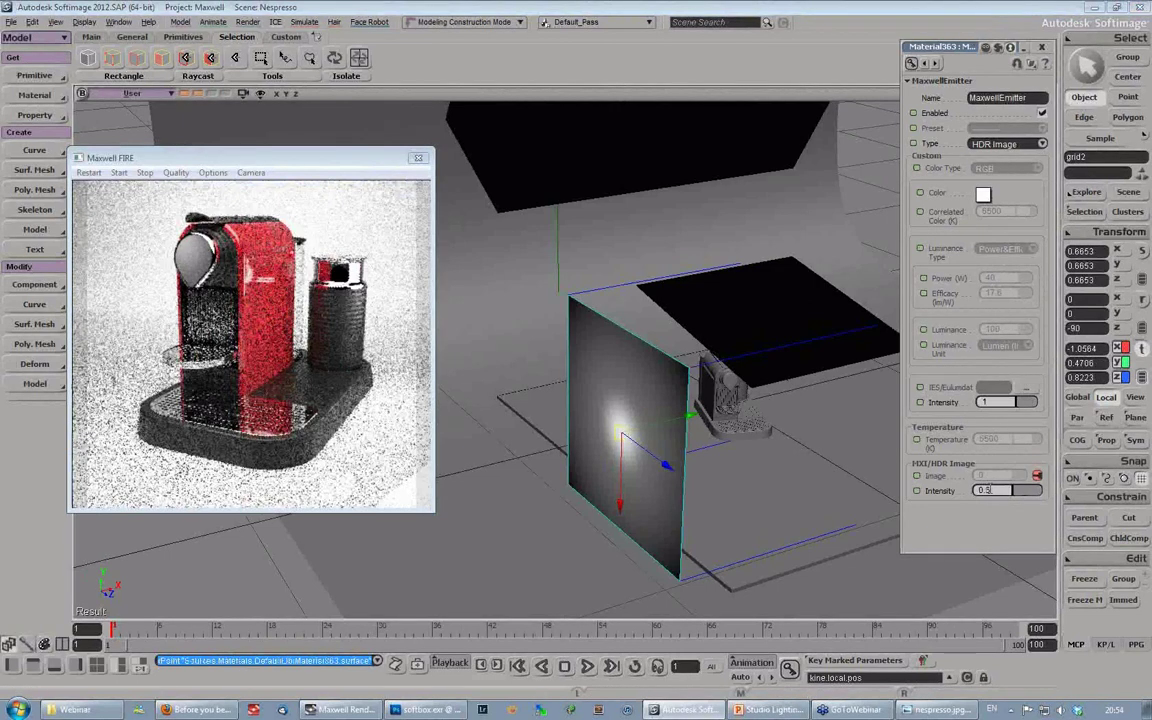
{"action": "key", "text": "Return"}
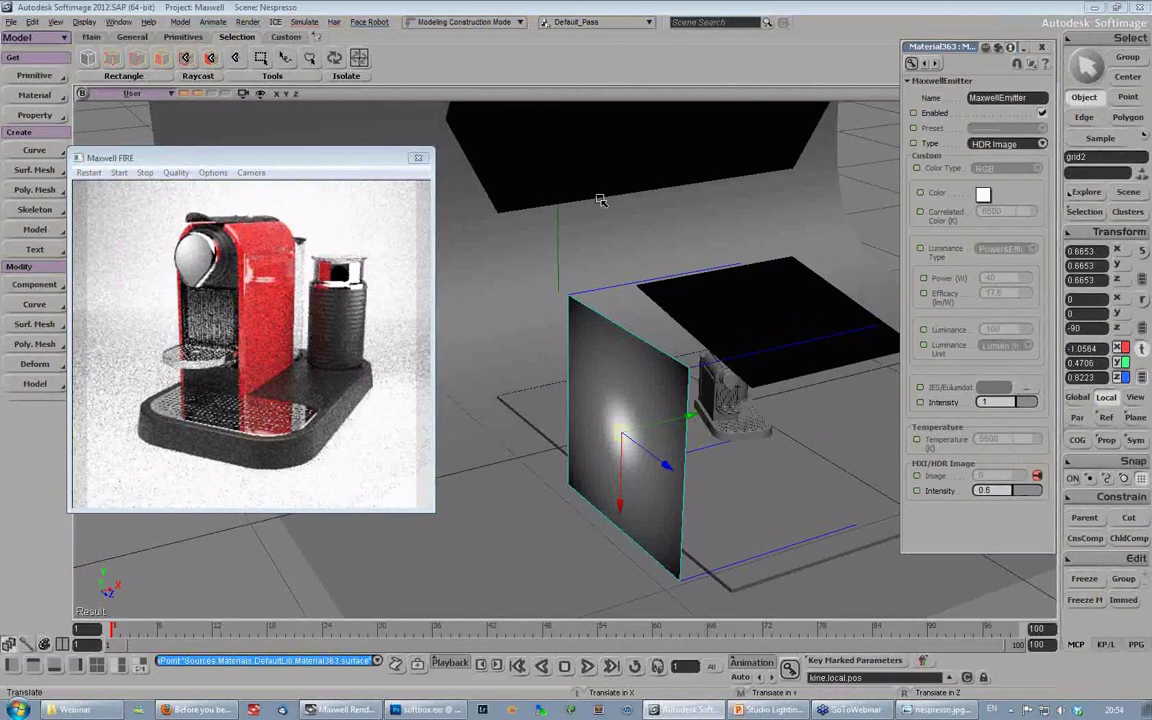
Step: Open the Maxwell emitter of the grid above the machine and lower its luminance to 2500, settling on 2000 lumens
{"action": "key", "text": "space"}
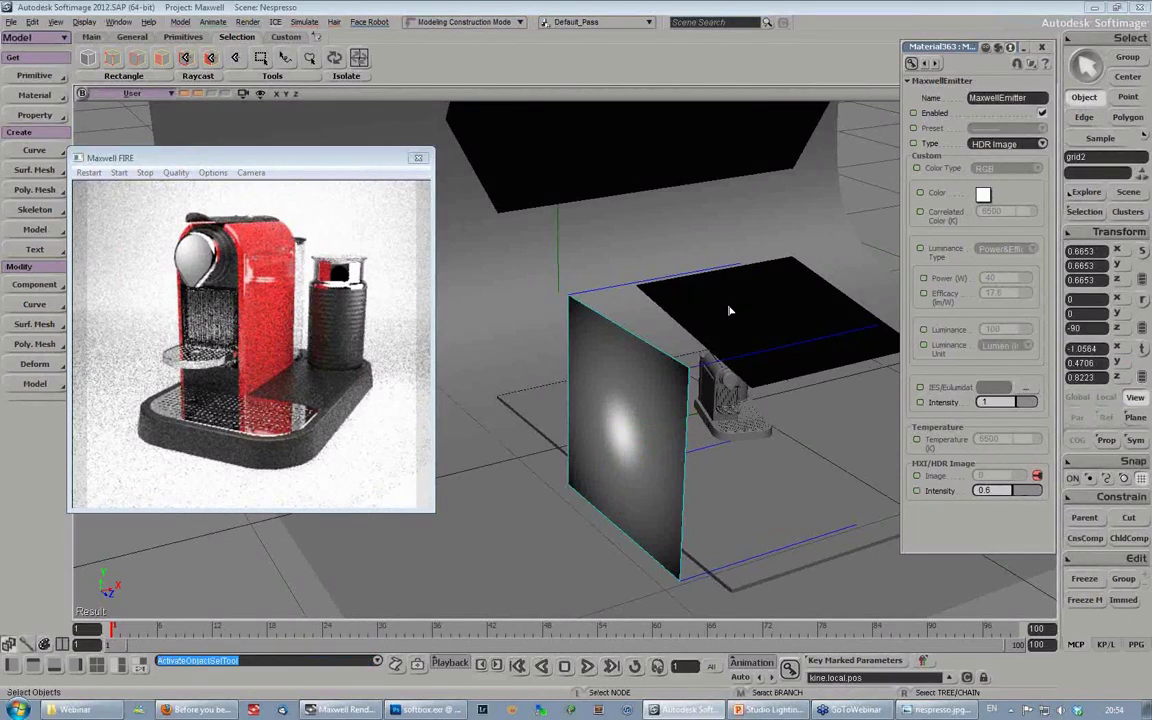
{"action": "left_click", "coordinate": [730, 310]}
{"action": "key", "text": "s"}
{"action": "right_click_drag", "start_coordinate": [553, 265], "coordinate": [660, 316]}
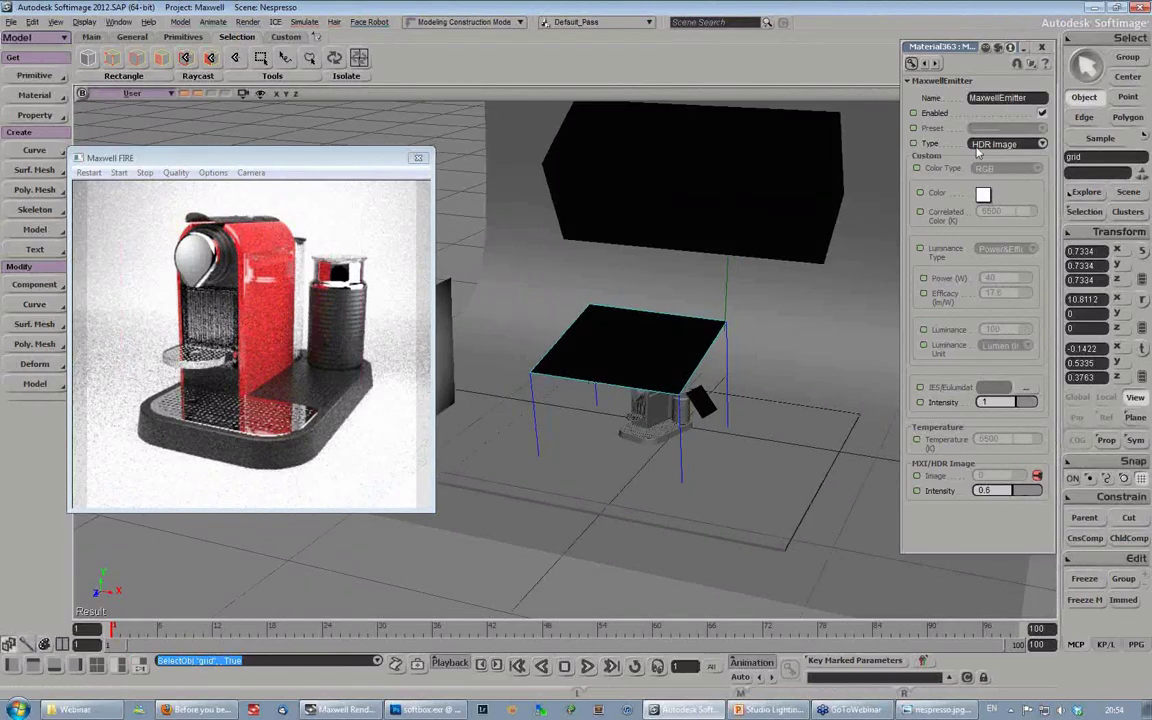
{"action": "left_click", "coordinate": [1084, 211]}
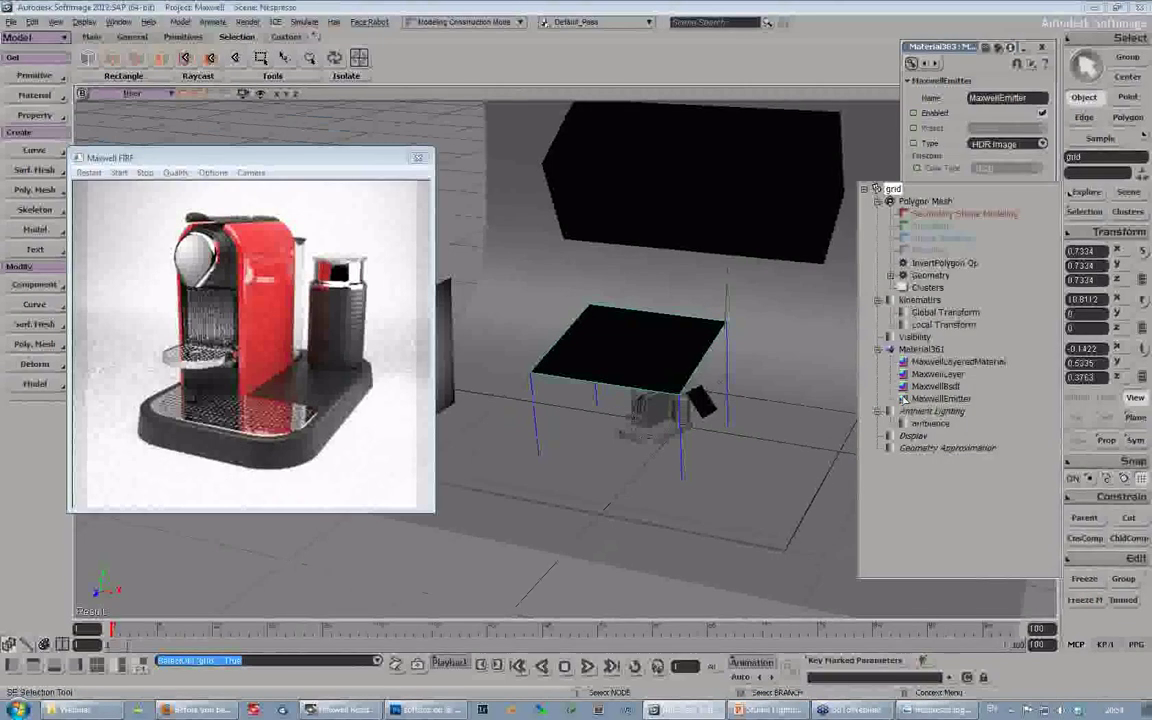
{"action": "left_click", "coordinate": [906, 397]}
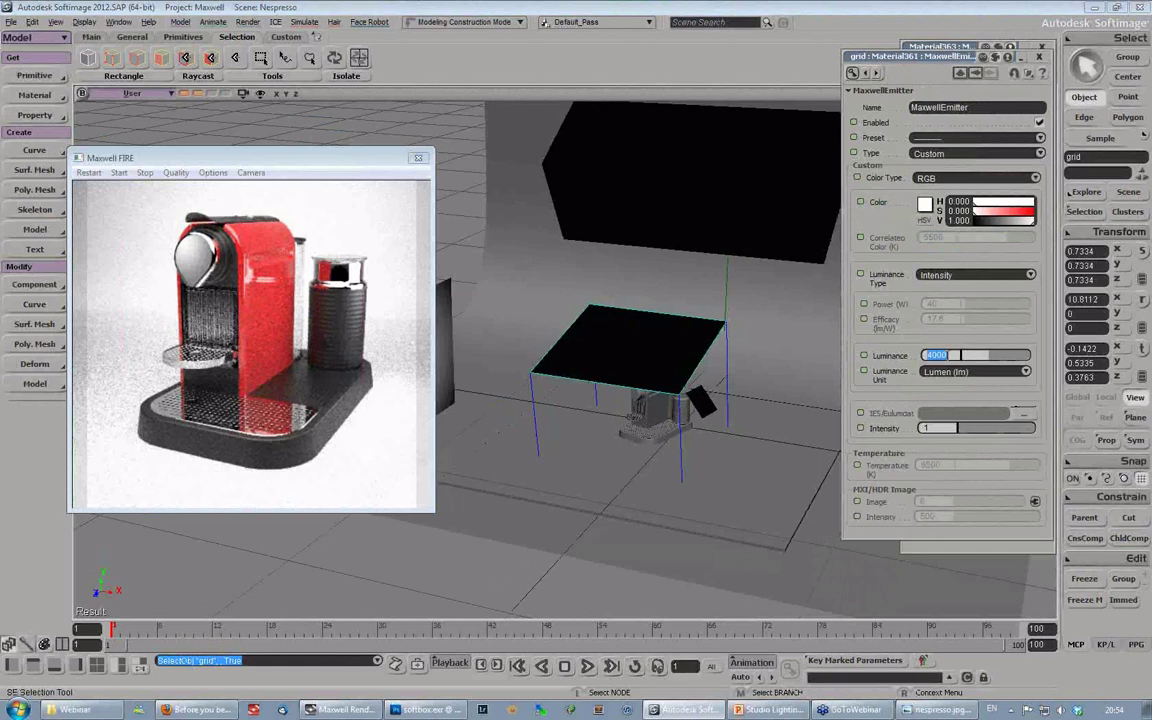
{"action": "type", "text": "00"}
{"action": "key", "text": "Return"}
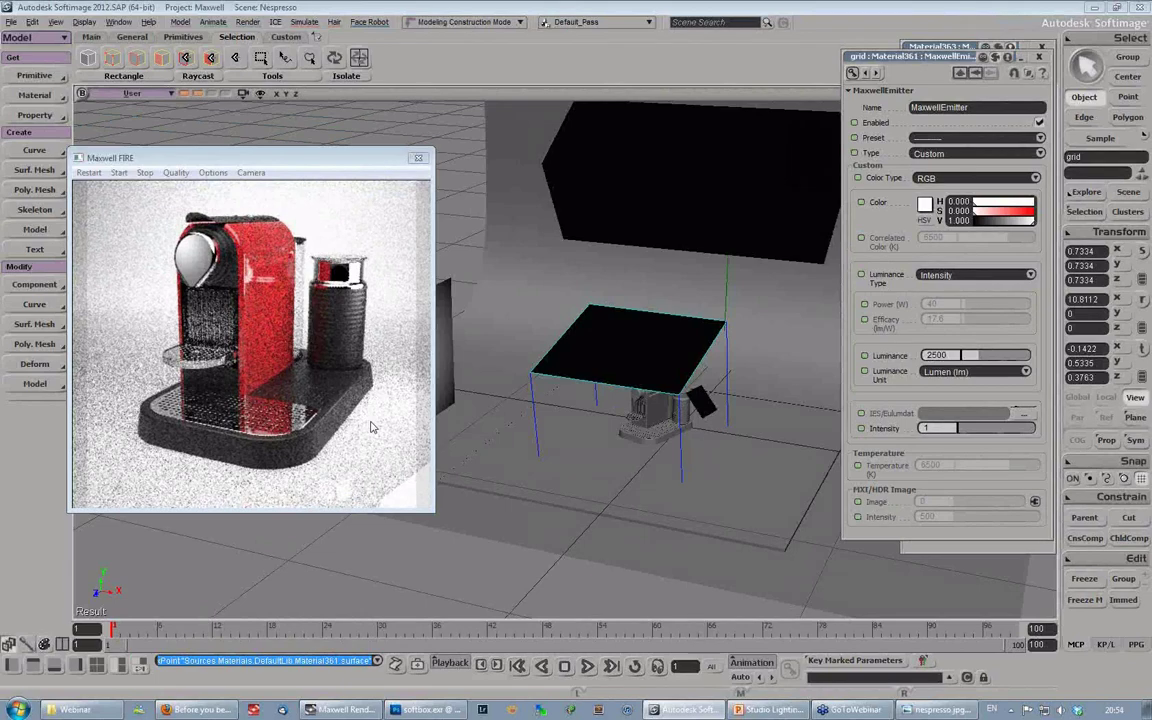
{"action": "left_click", "coordinate": [941, 355]}
{"action": "type", "text": "2000"}
{"action": "key", "text": "Return"}
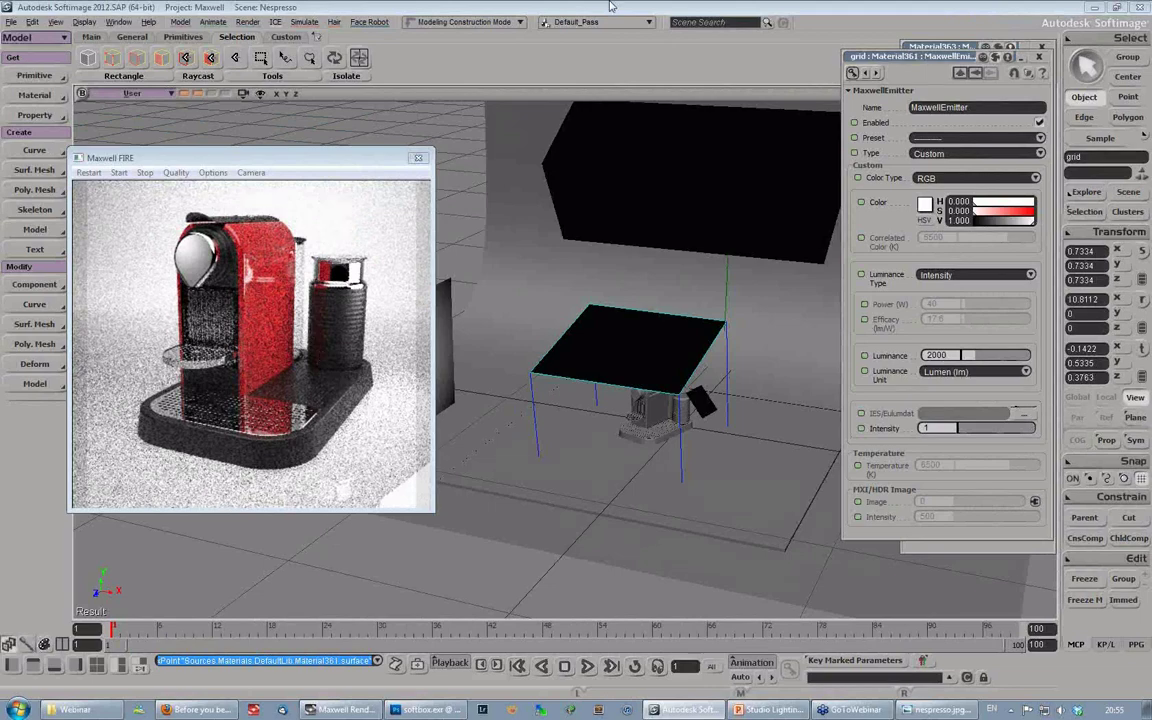
Step: Select the null behind the machine and move it along its local Z axis slightly toward the machine
{"action": "key", "text": "s"}
{"action": "right_click_drag", "start_coordinate": [609, 332], "coordinate": [562, 214]}
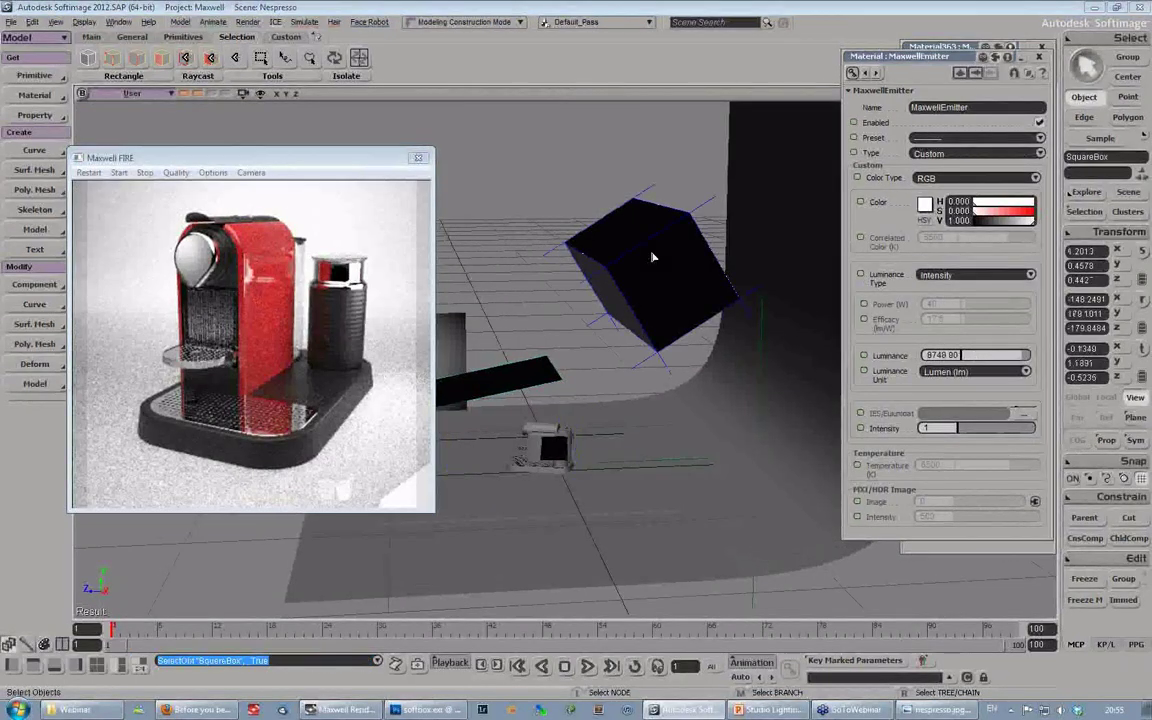
{"action": "left_click", "coordinate": [760, 347]}
{"action": "key", "text": "v"}
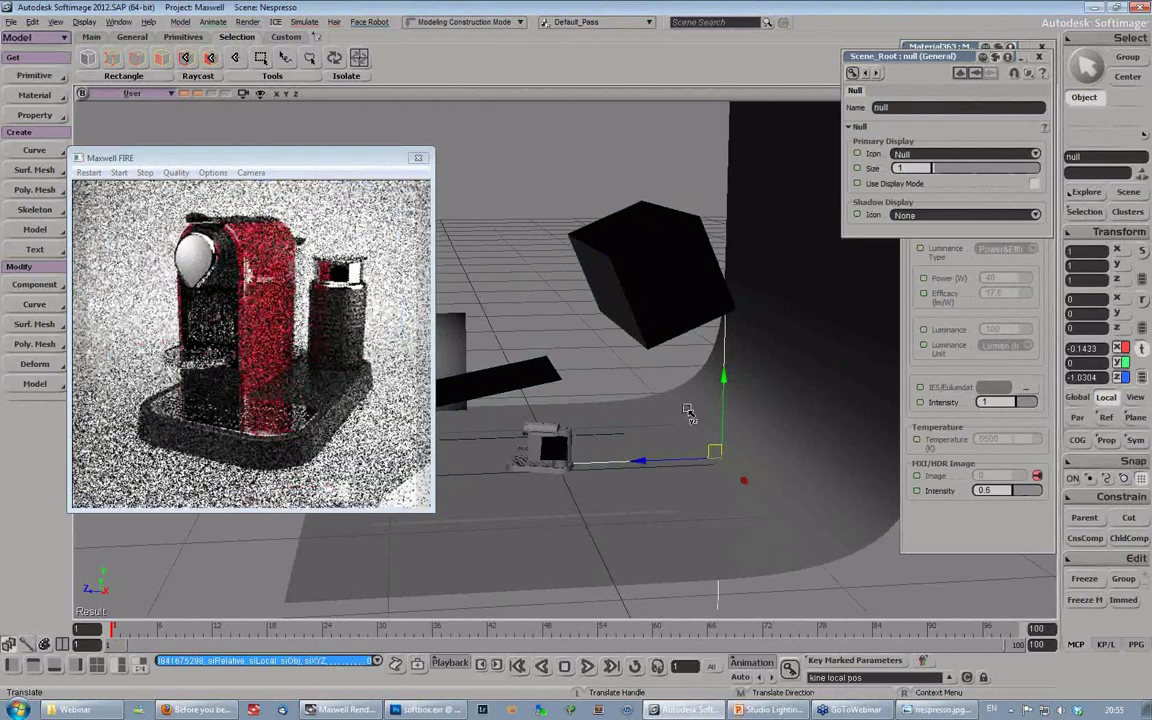
{"action": "left_click_drag", "start_coordinate": [678, 461], "coordinate": [666, 461]}
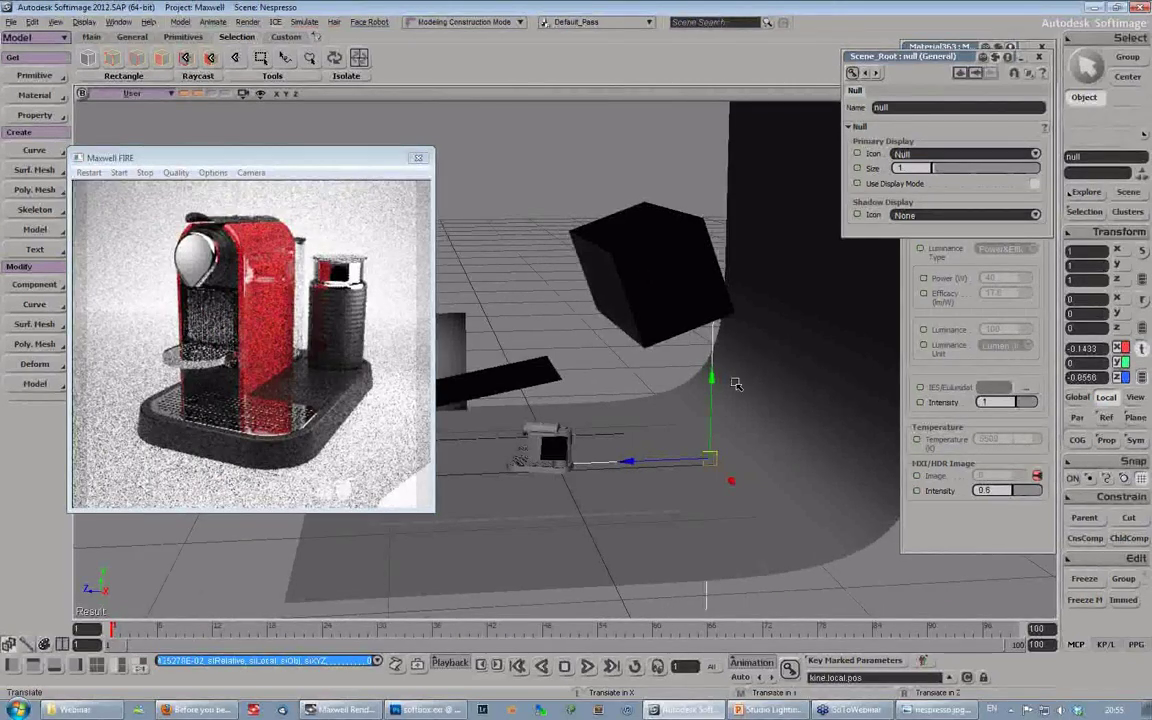
Step: Slide the square emitter of the box light along its local Y axis to about -1.87 and close the FIRE preview
{"action": "key", "text": "s"}
{"action": "right_click_drag", "start_coordinate": [736, 383], "coordinate": [698, 360]}
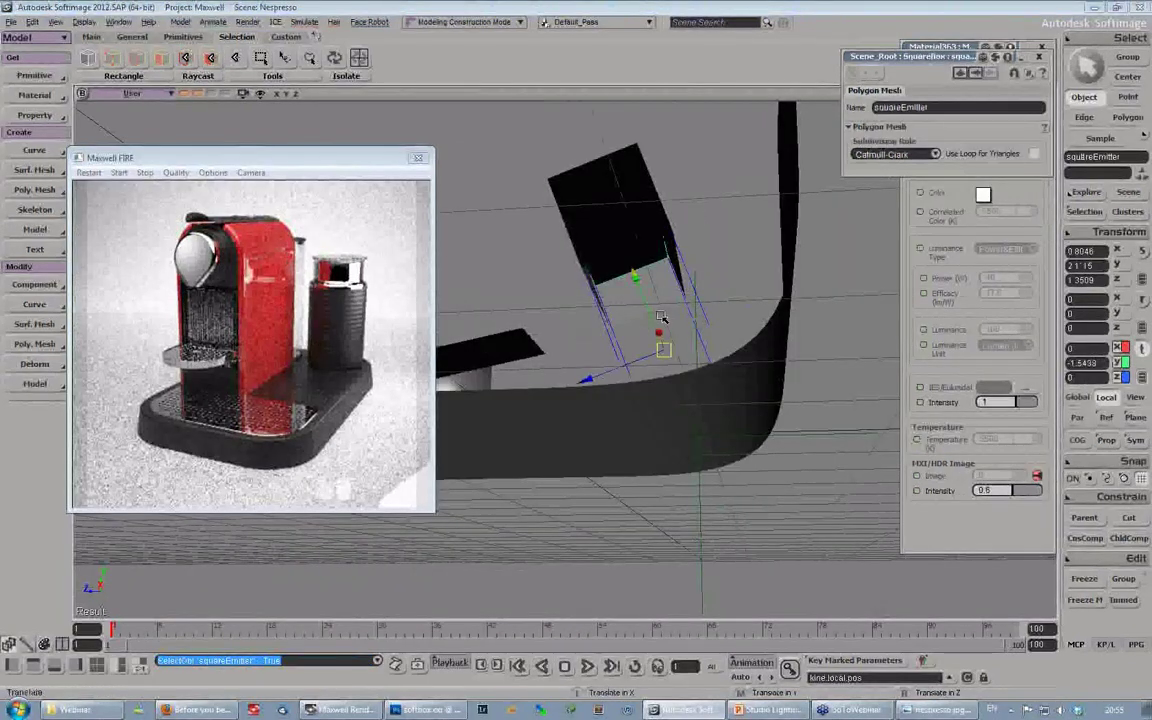
{"action": "middle_click_drag", "start_coordinate": [658, 319], "coordinate": [615, 281]}
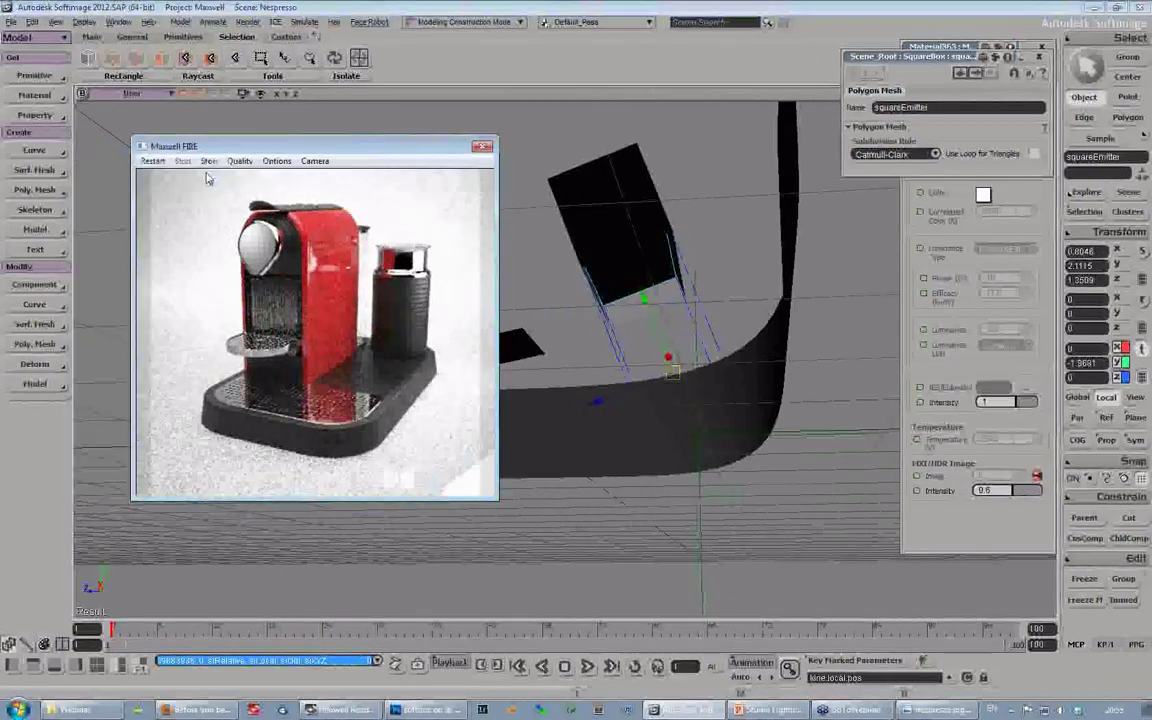
{"action": "left_click_drag", "start_coordinate": [281, 146], "coordinate": [284, 133]}
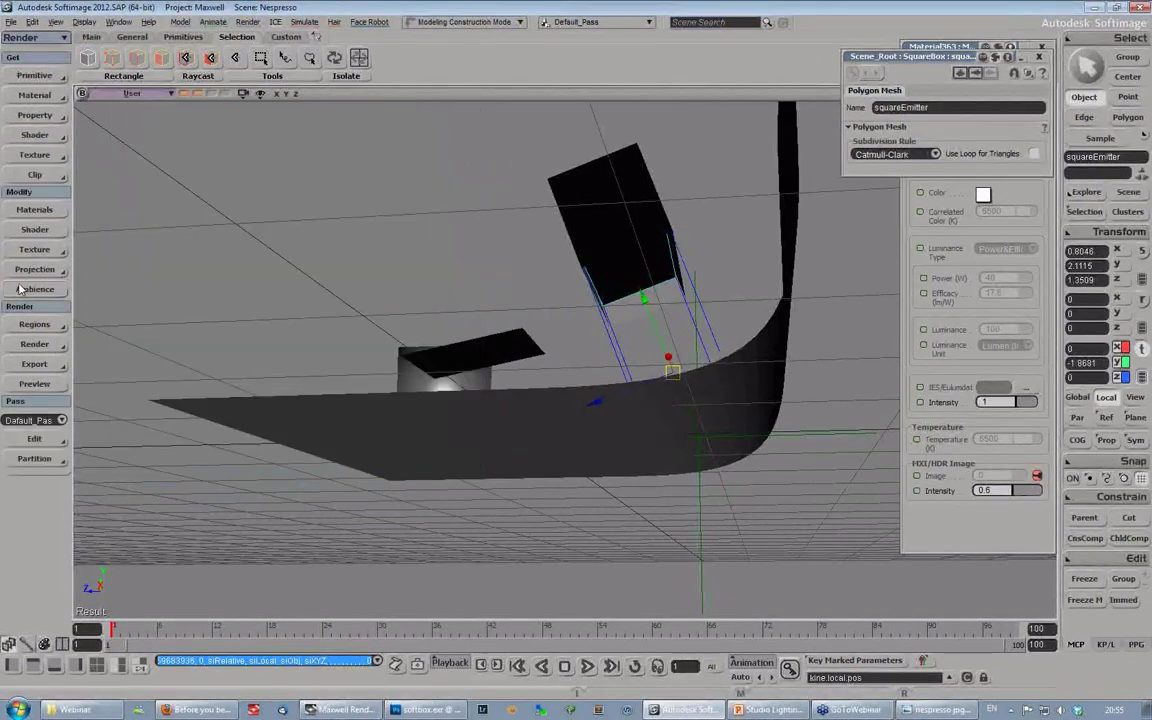
Step: Open the Maxwell renderer options and set the sampling level to 18
{"action": "left_click", "coordinate": [34, 344]}
{"action": "left_click", "coordinate": [117, 443]}
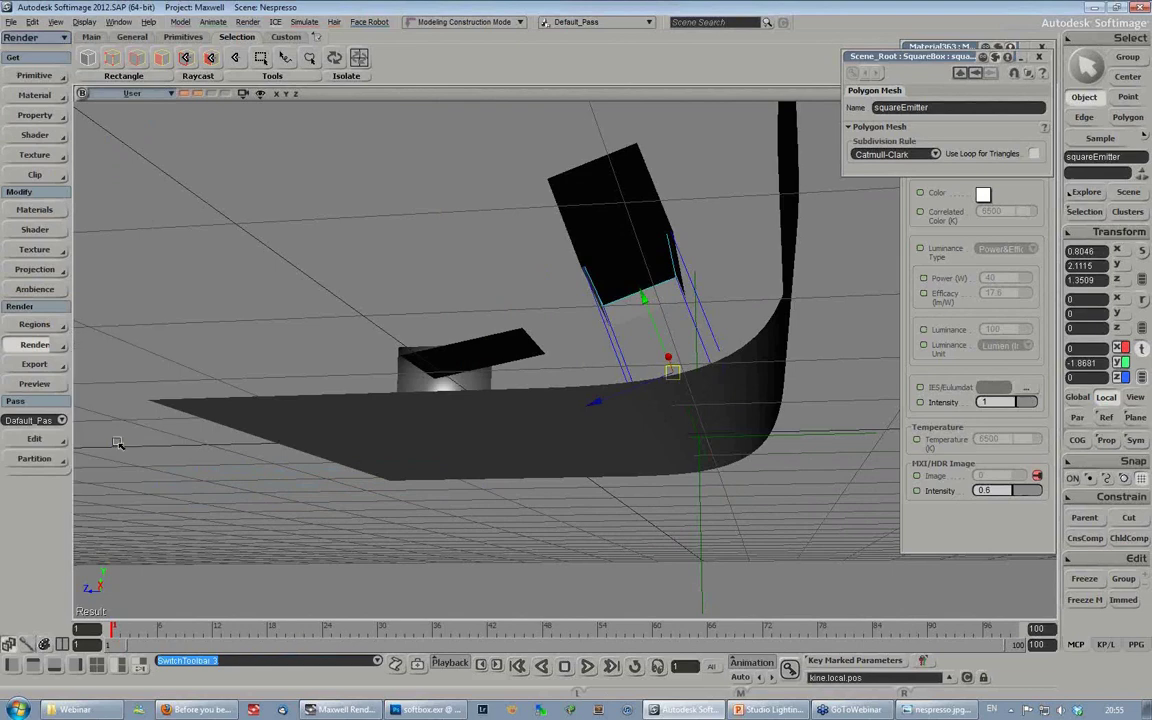
{"action": "left_click_drag", "start_coordinate": [930, 60], "coordinate": [183, 80]}
{"action": "left_click_drag", "start_coordinate": [360, 207], "coordinate": [412, 207]}
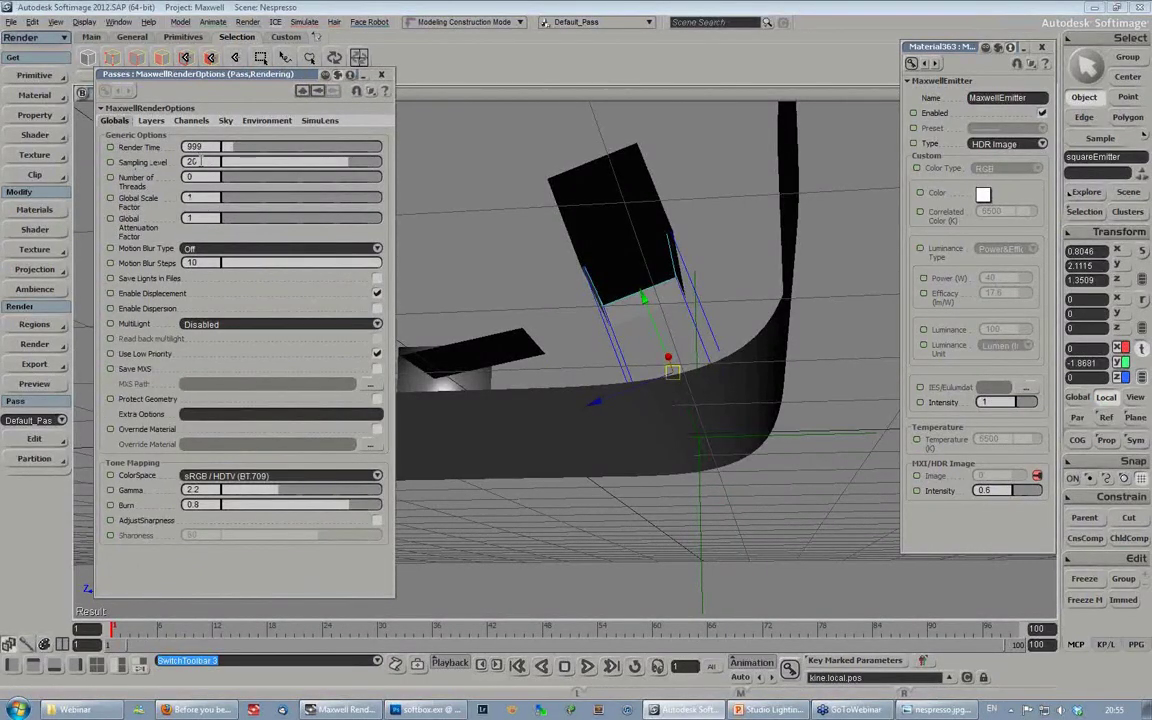
{"action": "double_click", "coordinate": [195, 161]}
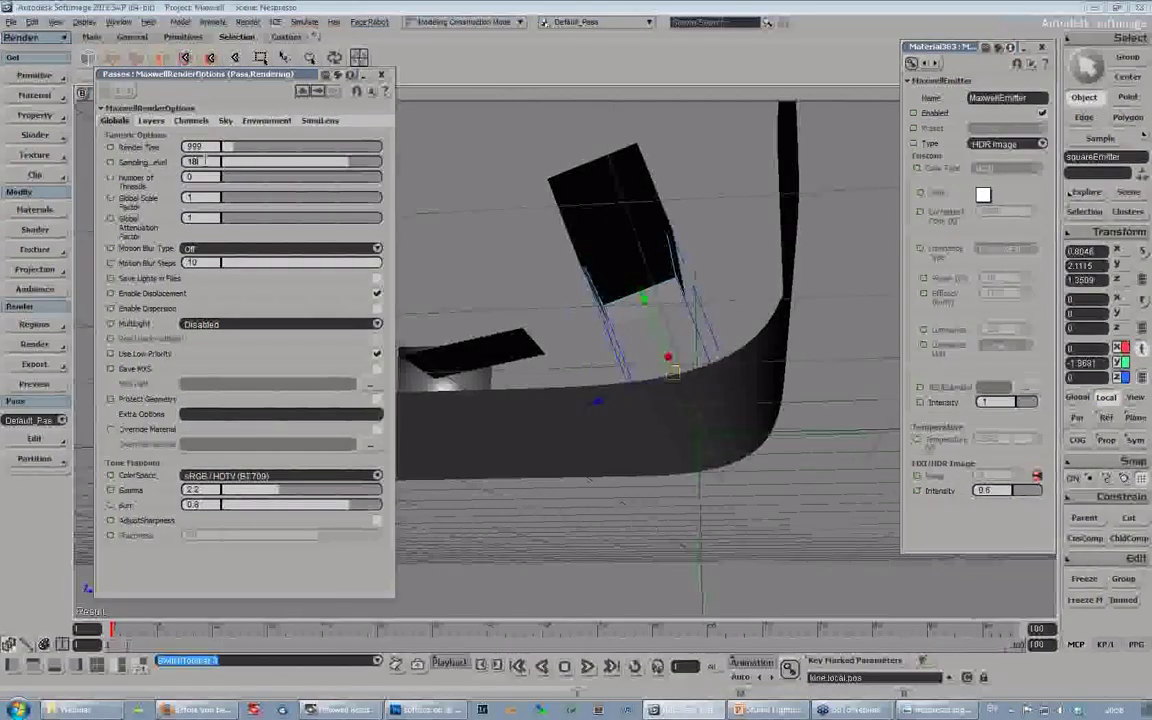
Step: Try a render time of 5 and restore it to 999
{"action": "left_click", "coordinate": [187, 147]}
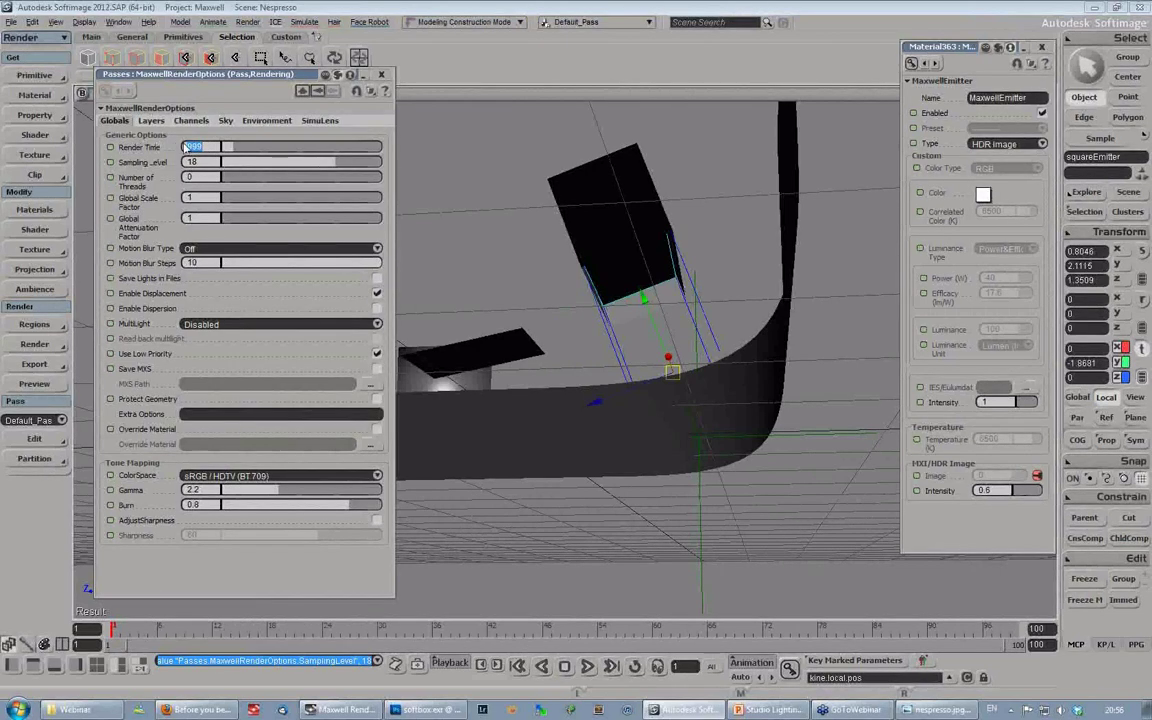
{"action": "left_click", "coordinate": [203, 147]}
{"action": "left_click", "coordinate": [207, 161]}
{"action": "left_click", "coordinate": [208, 147]}
{"action": "type", "text": "5"}
{"action": "key", "text": "Tab"}
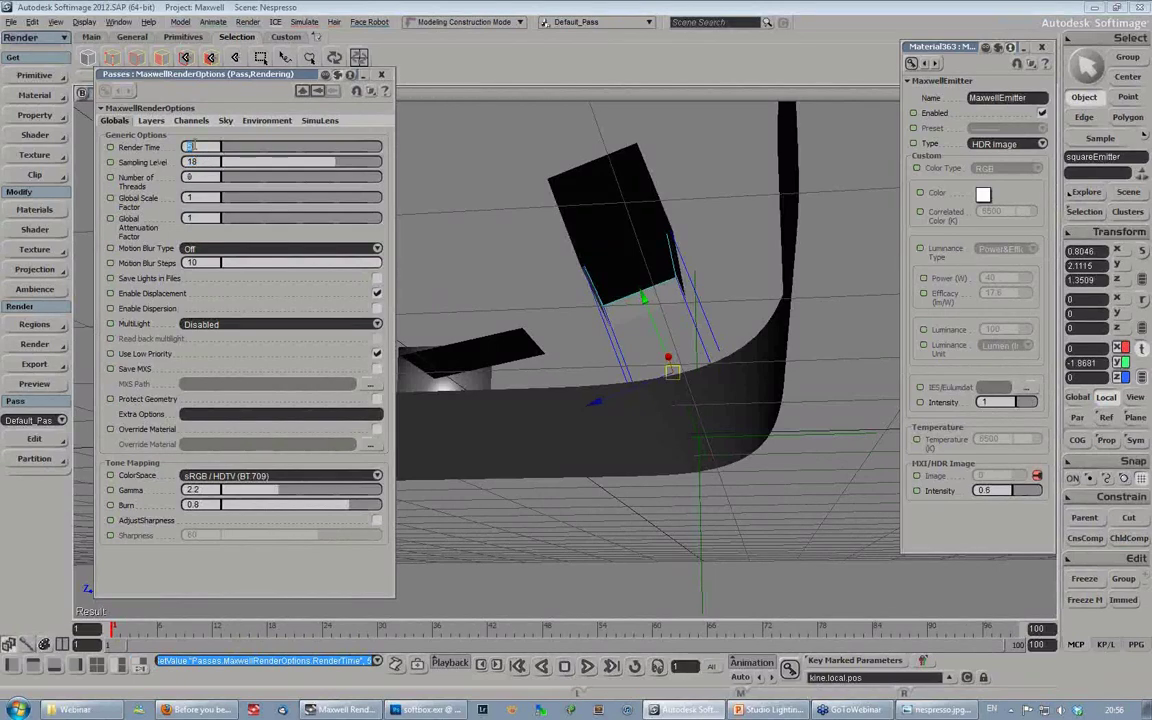
{"action": "type", "text": "999"}
{"action": "key", "text": "Return"}
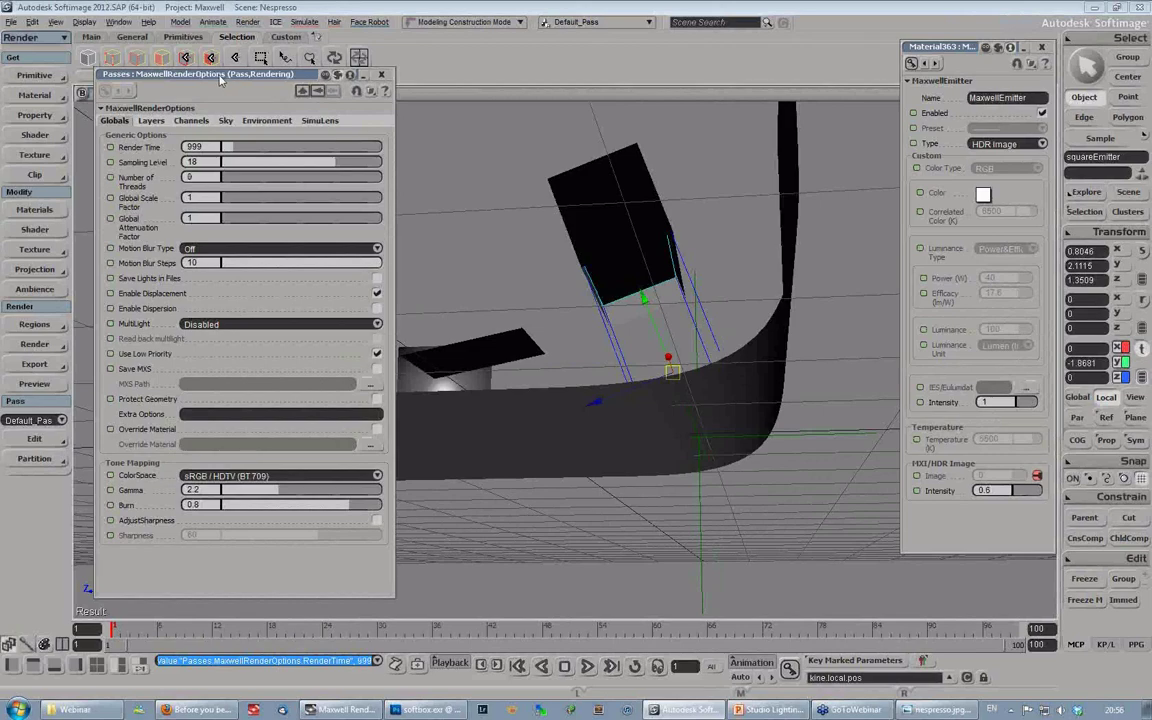
Step: Enable the Material ID render channel in the Maxwell render options
{"action": "mouse_move", "coordinate": [220, 78]}
{"action": "left_mouse_down"}
{"action": "mouse_move", "coordinate": [232, 78]}
{"action": "mouse_move", "coordinate": [215, 85]}
{"action": "left_mouse_up"}
{"action": "left_click", "coordinate": [199, 127]}
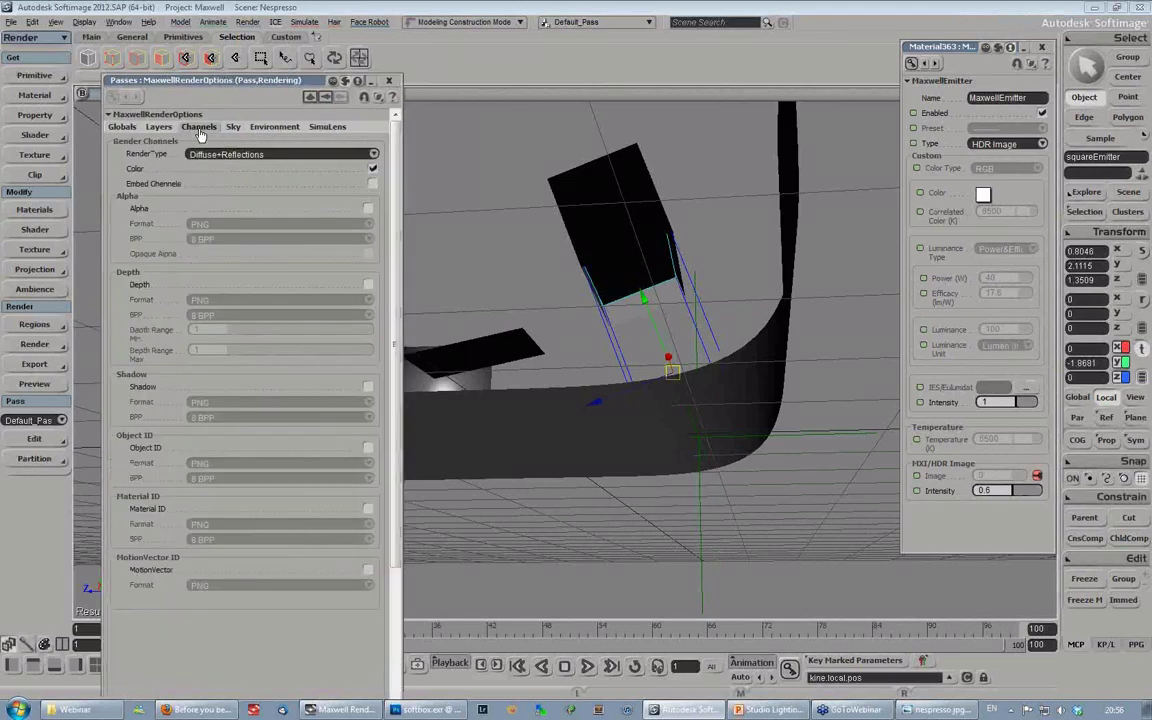
{"action": "left_click_drag", "start_coordinate": [396, 228], "coordinate": [395, 300]}
{"action": "scroll", "coordinate": [395, 300], "scroll_direction": "up", "scroll_amount": 5}
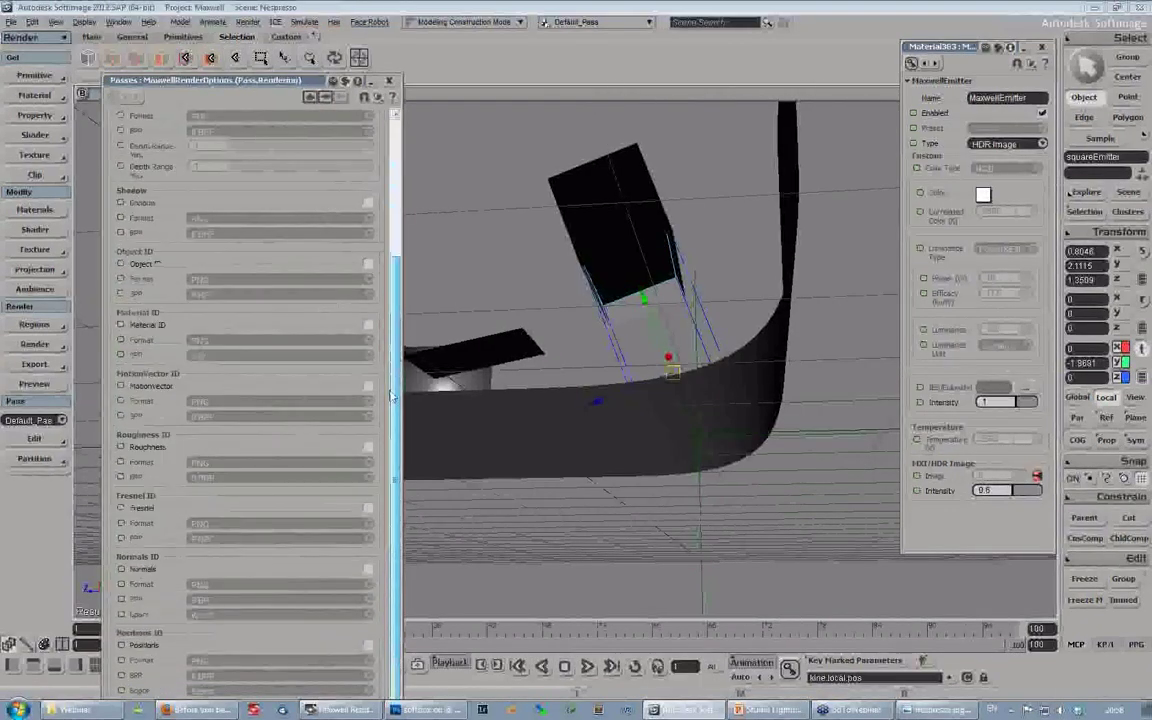
{"action": "left_click", "coordinate": [368, 493]}
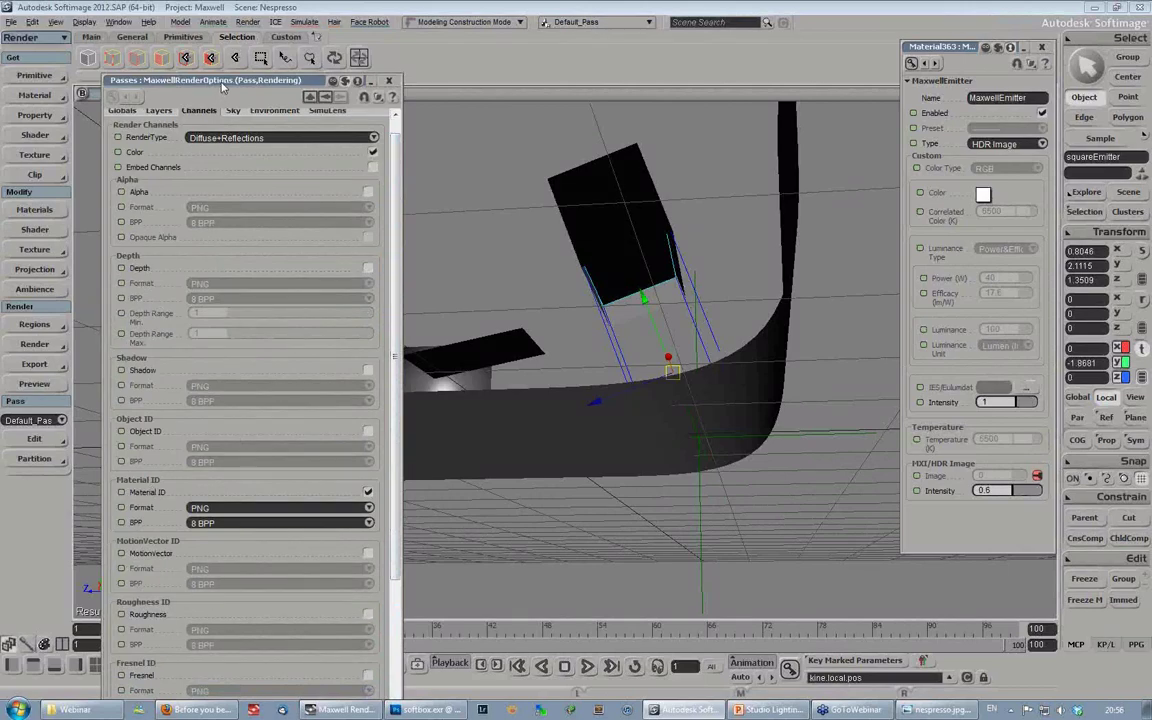
Step: Inspect the Nespresso machine up close in the viewport, compare it with the material ID image, and close the image viewer
{"action": "left_click_drag", "start_coordinate": [222, 88], "coordinate": [195, 19]}
{"action": "key", "text": "s"}
{"action": "right_click_drag", "start_coordinate": [526, 269], "coordinate": [591, 406]}
{"action": "scroll", "coordinate": [591, 406], "scroll_direction": "up", "scroll_amount": 3}
{"action": "left_click_drag", "start_coordinate": [580, 510], "coordinate": [543, 378]}
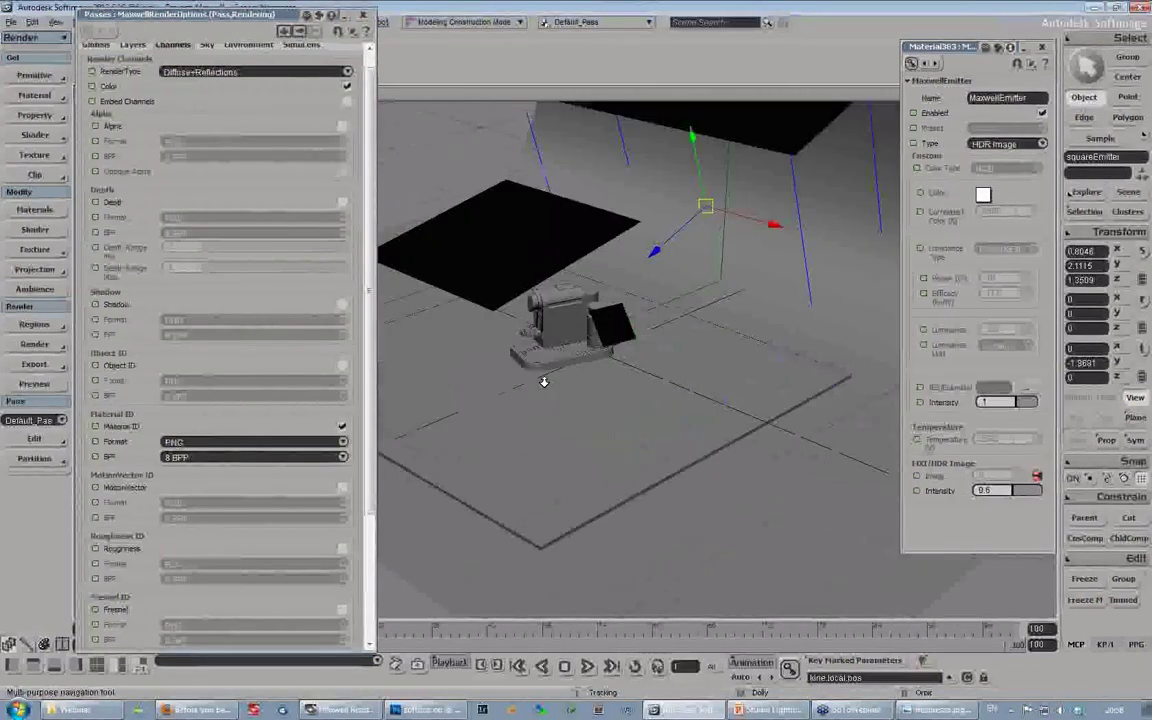
{"action": "scroll", "coordinate": [543, 378], "scroll_direction": "up", "scroll_amount": 4}
{"action": "left_click_drag", "start_coordinate": [588, 285], "coordinate": [583, 362]}
{"action": "middle_click_drag", "start_coordinate": [583, 361], "coordinate": [566, 390]}
{"action": "key", "text": "v"}
{"action": "right_click_drag", "start_coordinate": [572, 386], "coordinate": [600, 376]}
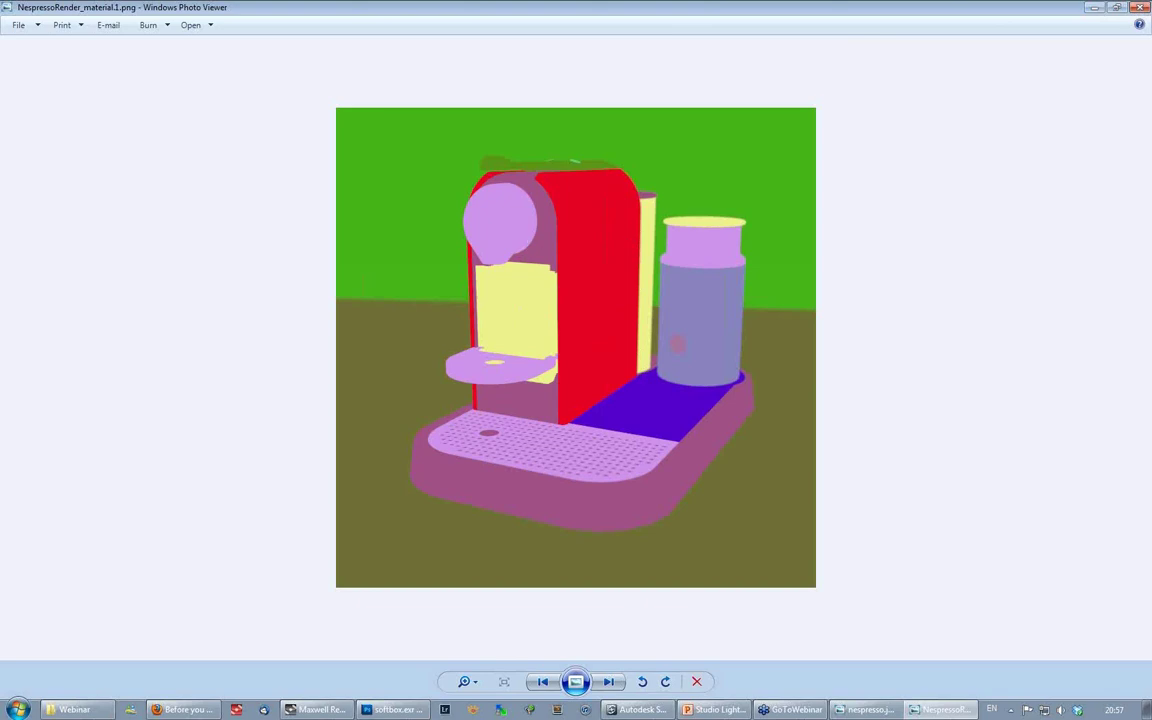
{"action": "left_click", "coordinate": [1143, 7]}
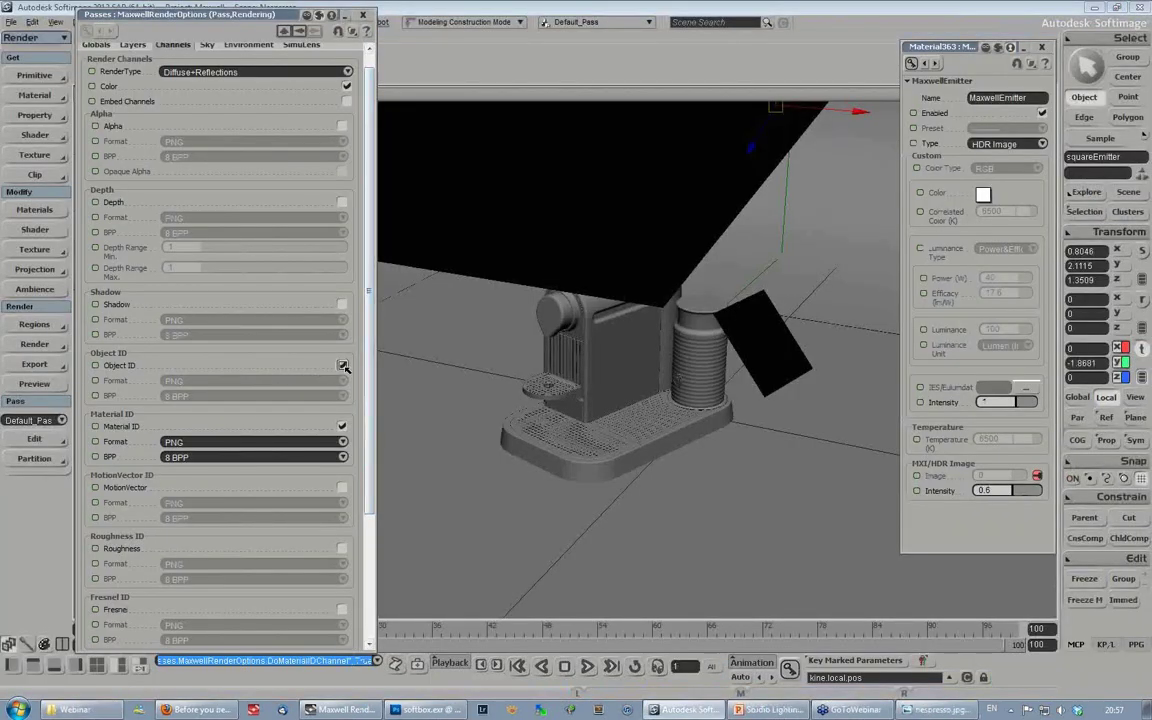
Step: Enable the Object ID render channel and turn it off again
{"action": "left_click", "coordinate": [118, 365]}
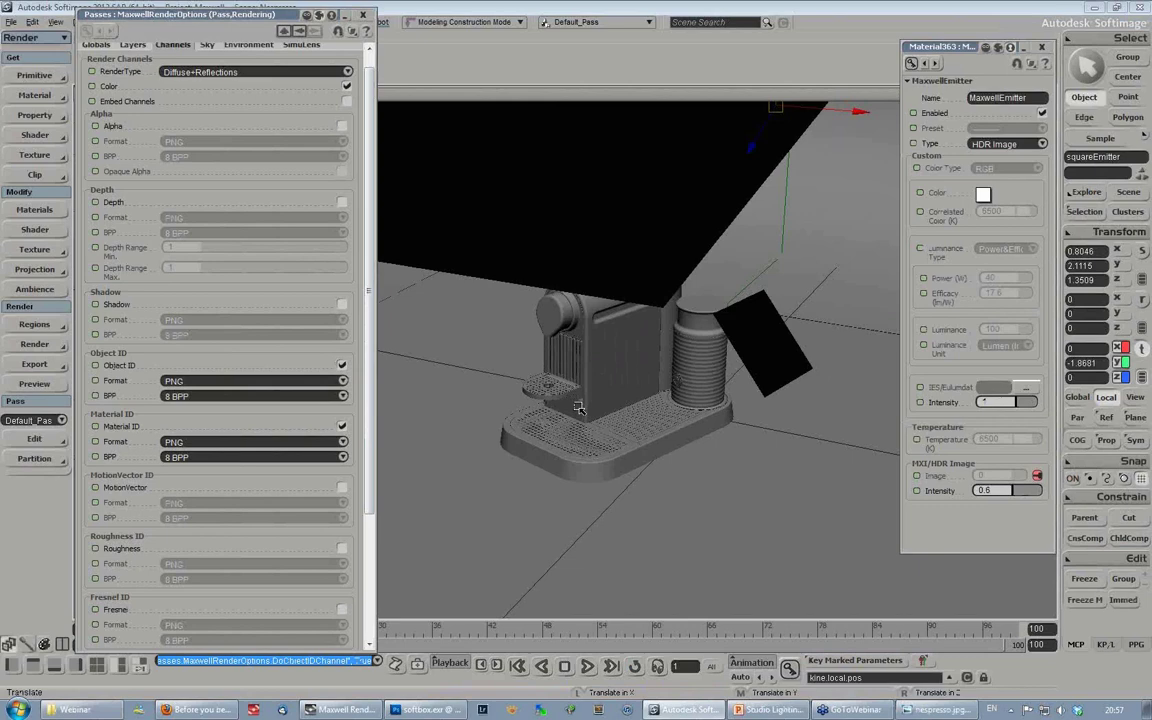
{"action": "left_click", "coordinate": [342, 365]}
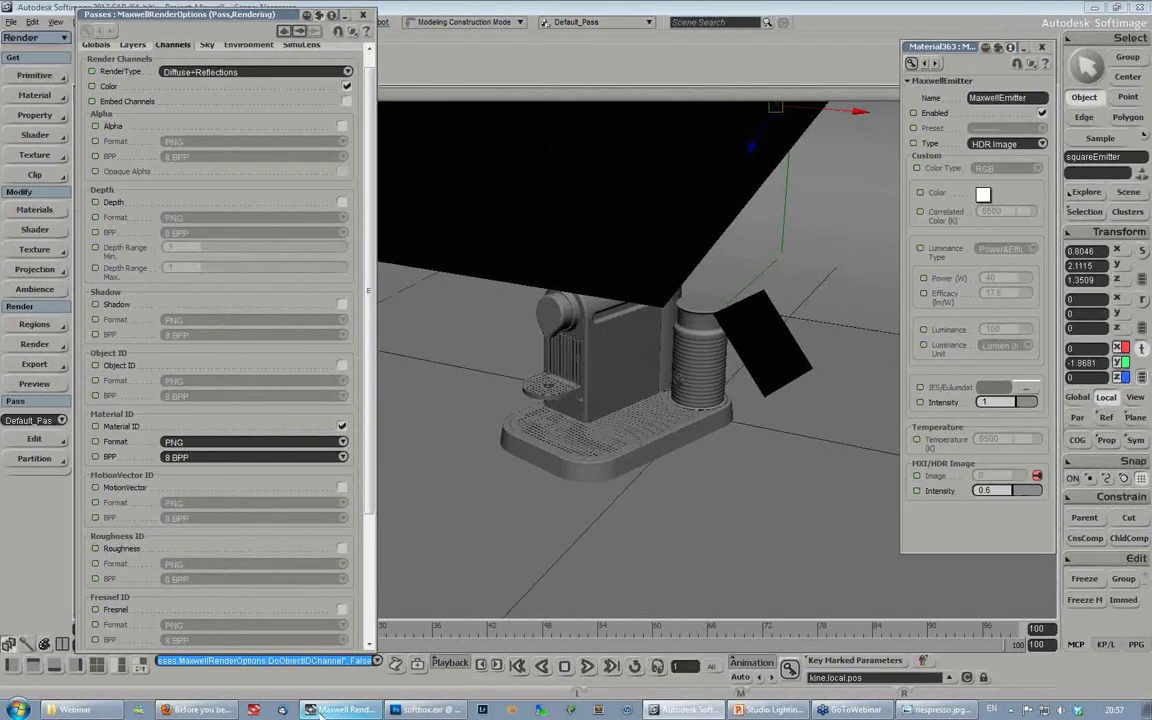
Step: Switch to Maxwell Render and examine the reflections and lighting on the finished Nespresso render
{"action": "mouse_move", "coordinate": [339, 716]}
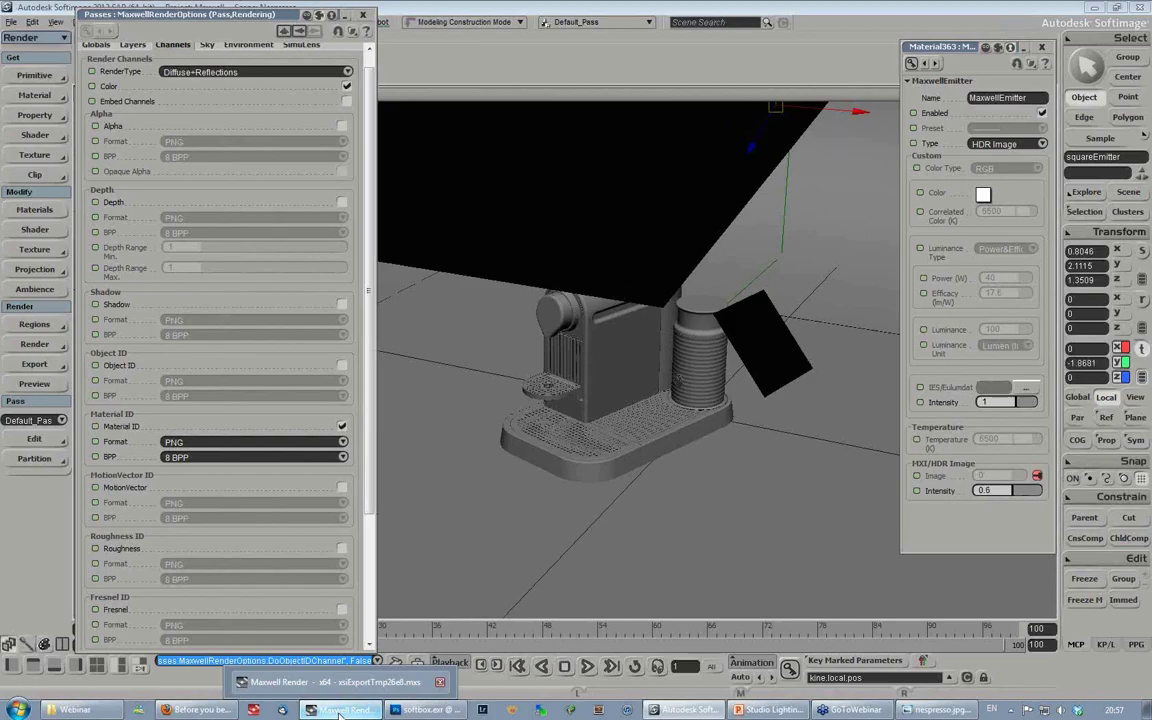
{"action": "left_click", "coordinate": [339, 710]}
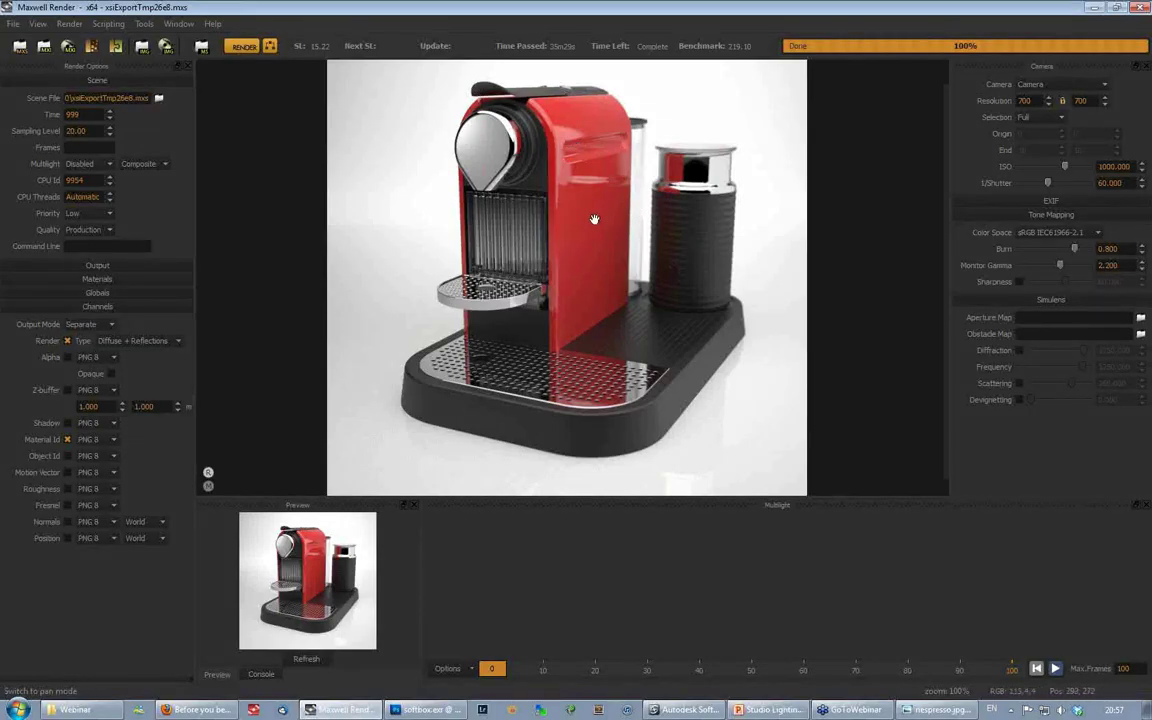
{"action": "left_click_drag", "start_coordinate": [598, 259], "coordinate": [598, 267]}
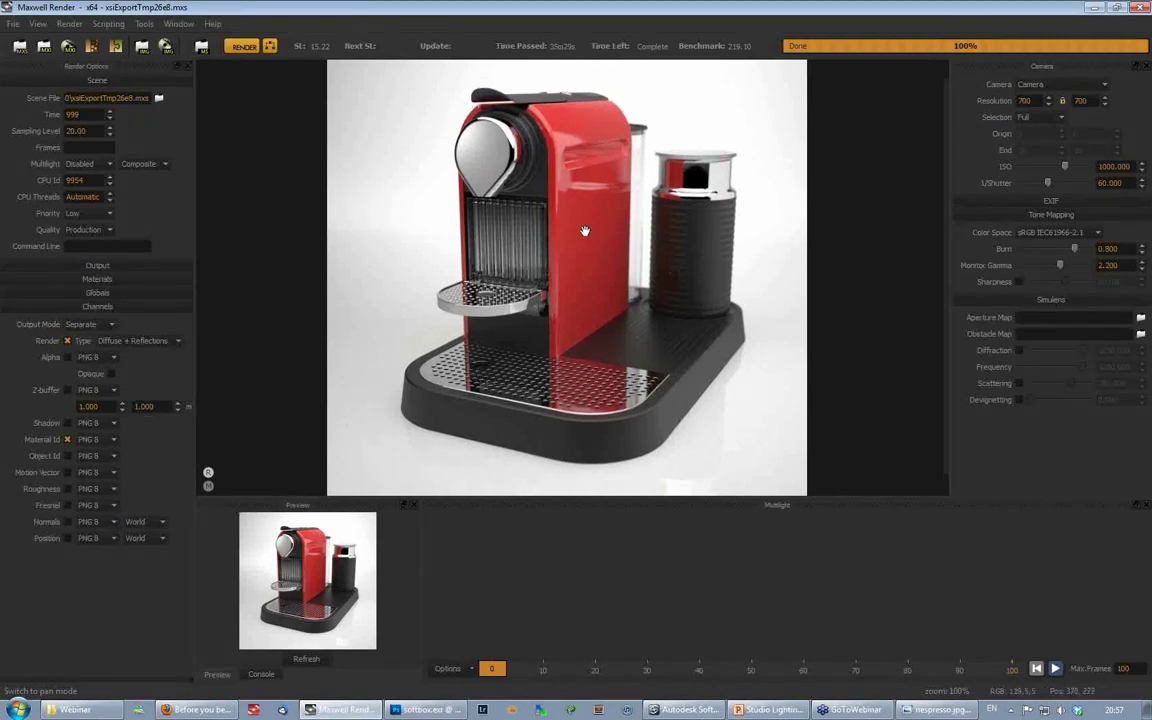
{"action": "mouse_move", "coordinate": [568, 247]}
{"action": "left_mouse_down"}
{"action": "mouse_move", "coordinate": [568, 216]}
{"action": "mouse_move", "coordinate": [568, 247]}
{"action": "left_mouse_up"}
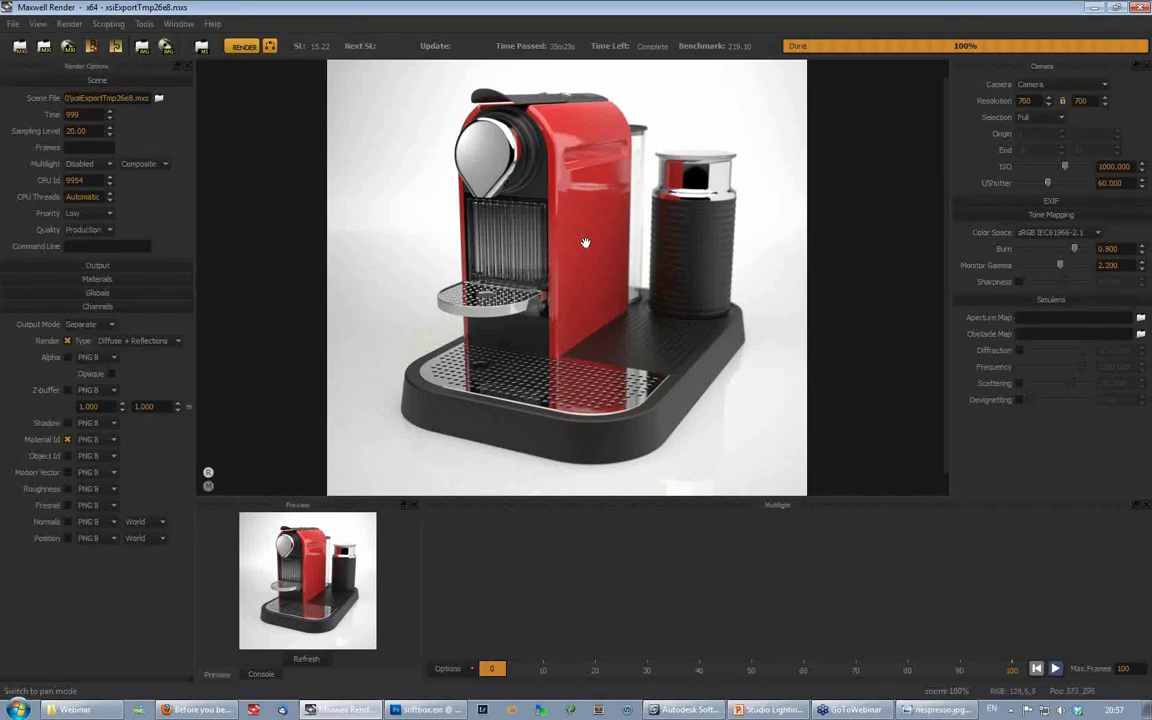
{"action": "mouse_move", "coordinate": [585, 242]}
{"action": "left_mouse_down"}
{"action": "mouse_move", "coordinate": [594, 218]}
{"action": "mouse_move", "coordinate": [590, 266]}
{"action": "mouse_move", "coordinate": [600, 188]}
{"action": "mouse_move", "coordinate": [607, 231]}
{"action": "mouse_move", "coordinate": [576, 244]}
{"action": "left_mouse_up"}
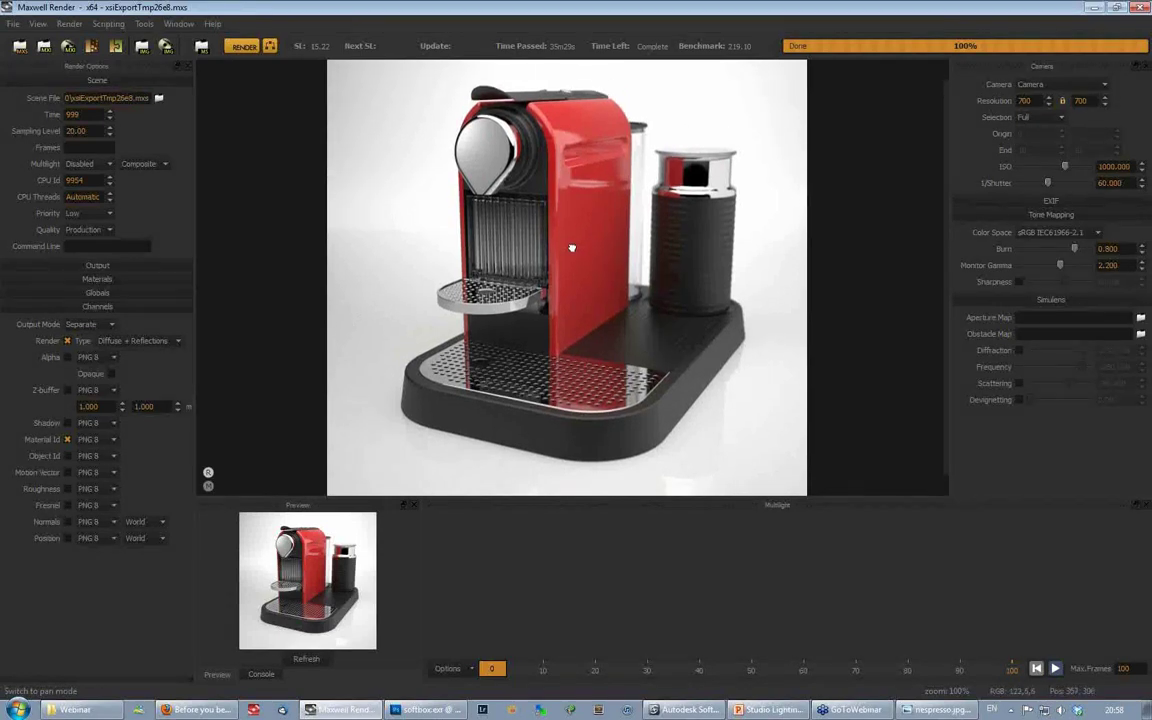
{"action": "left_click_drag", "start_coordinate": [556, 148], "coordinate": [553, 137]}
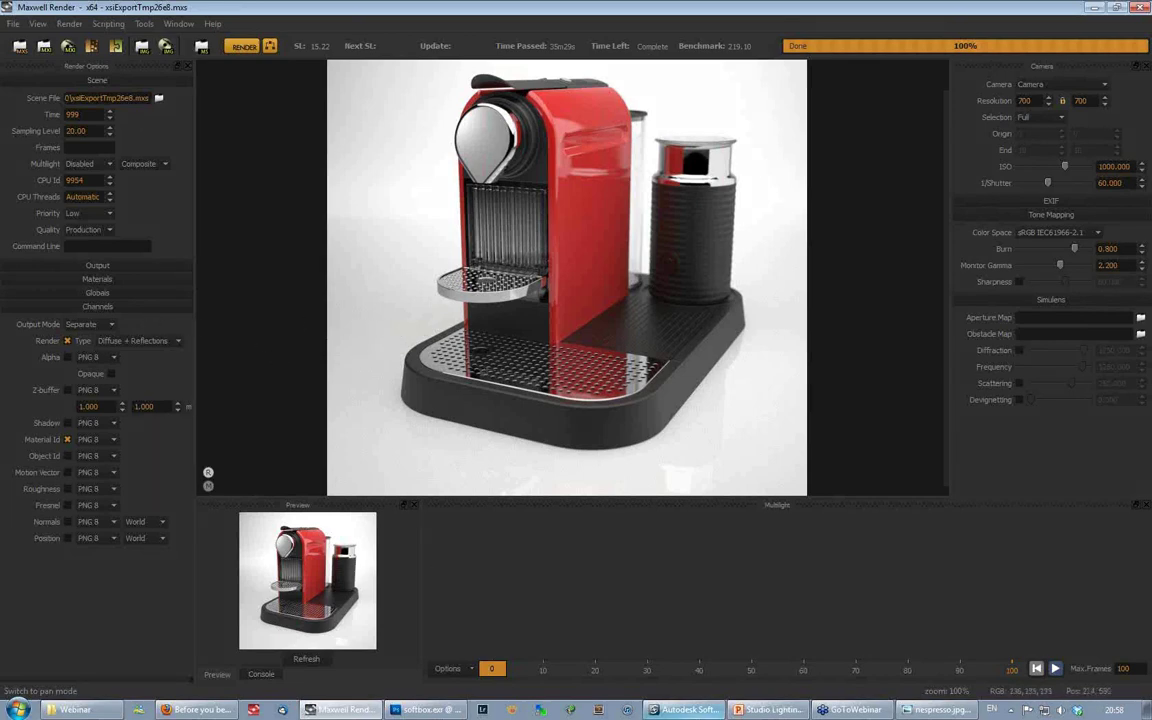
Step: Return to Softimage, review the output settings in the Default_Pass options, and close them
{"action": "left_click", "coordinate": [686, 710]}
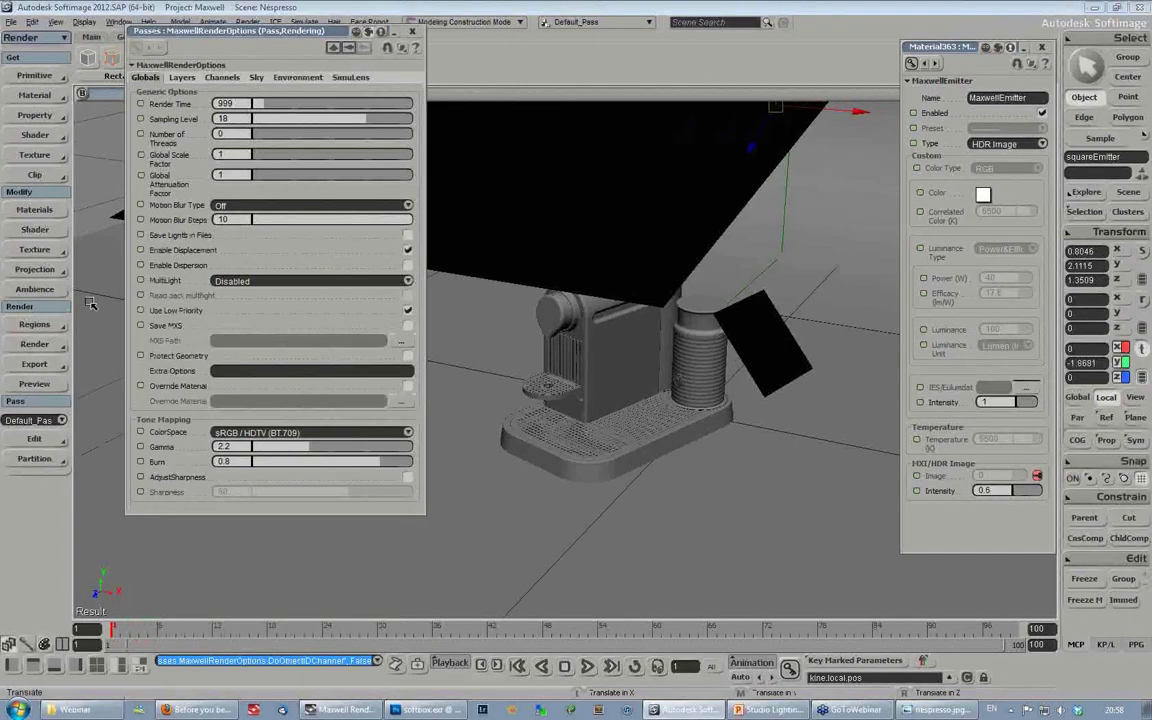
{"action": "left_click", "coordinate": [35, 345]}
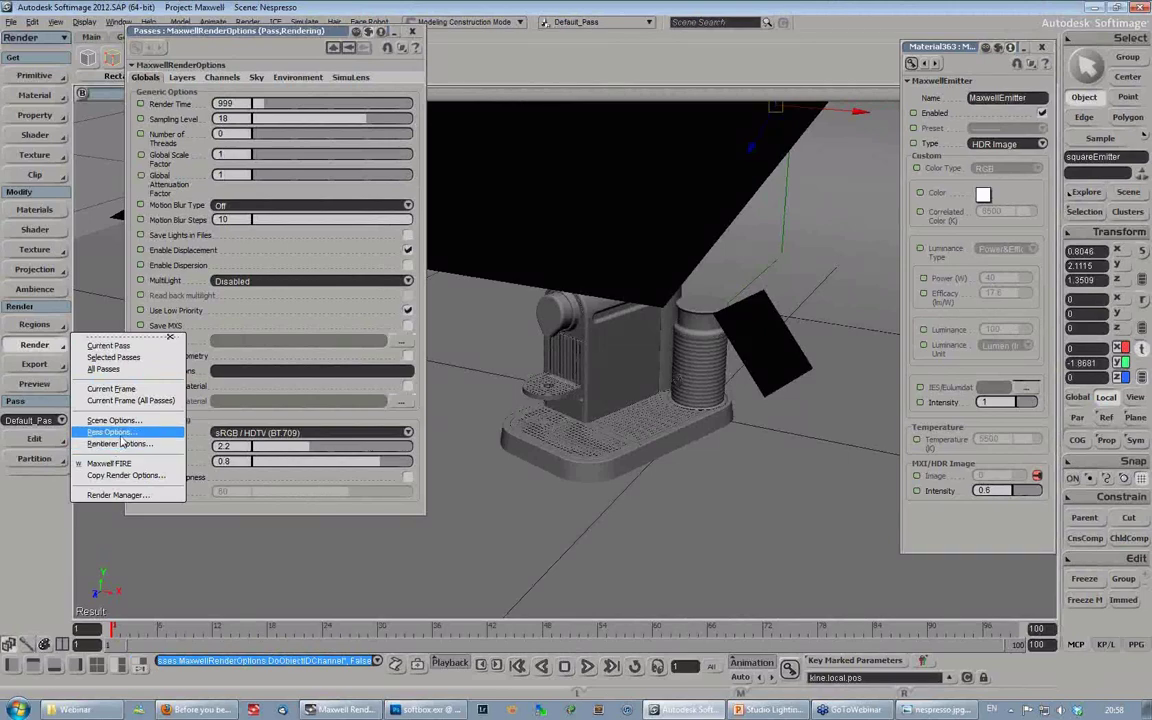
{"action": "left_click", "coordinate": [115, 432]}
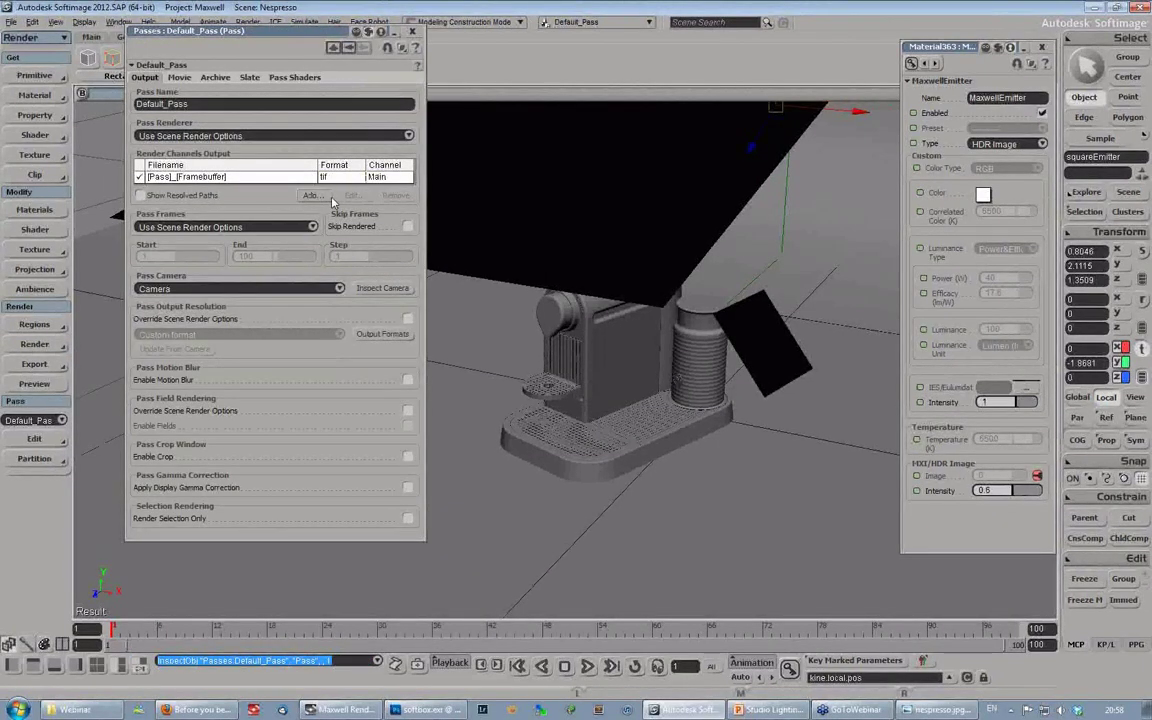
{"action": "left_click_drag", "start_coordinate": [268, 34], "coordinate": [305, 107]}
{"action": "left_click", "coordinate": [449, 100]}
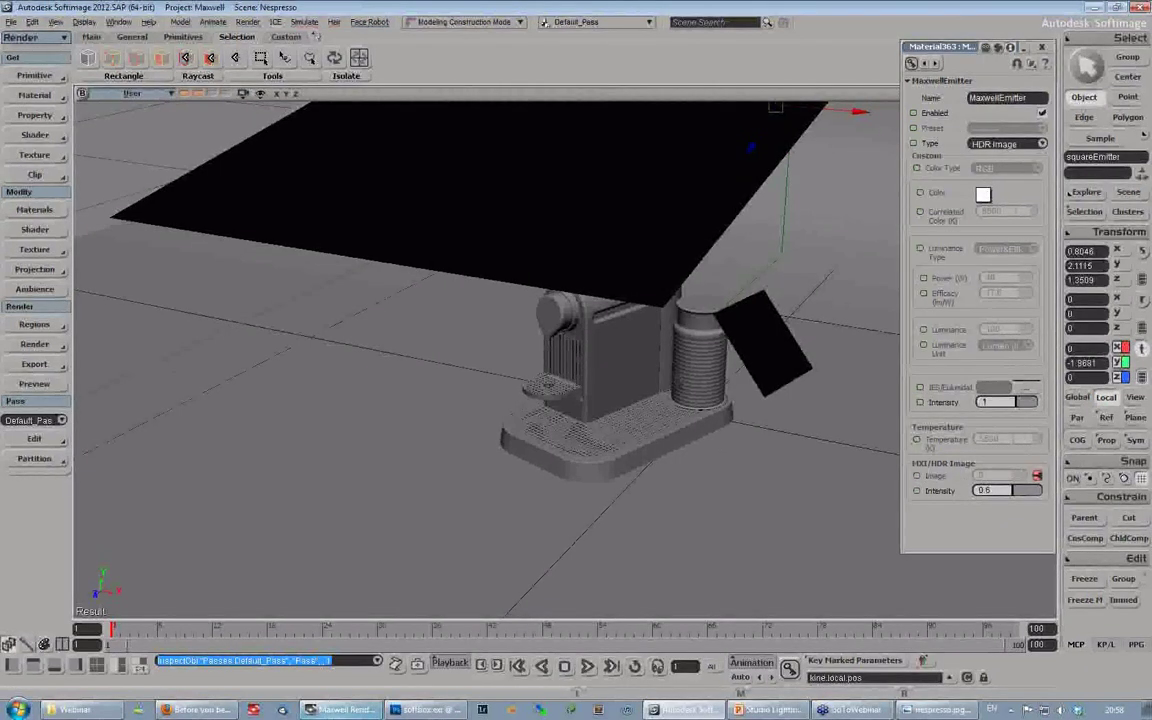
Step: Switch to Maxwell Render, try lowering the ISO to 329, then settle on 1008 and refresh the preview
{"action": "left_click", "coordinate": [338, 710]}
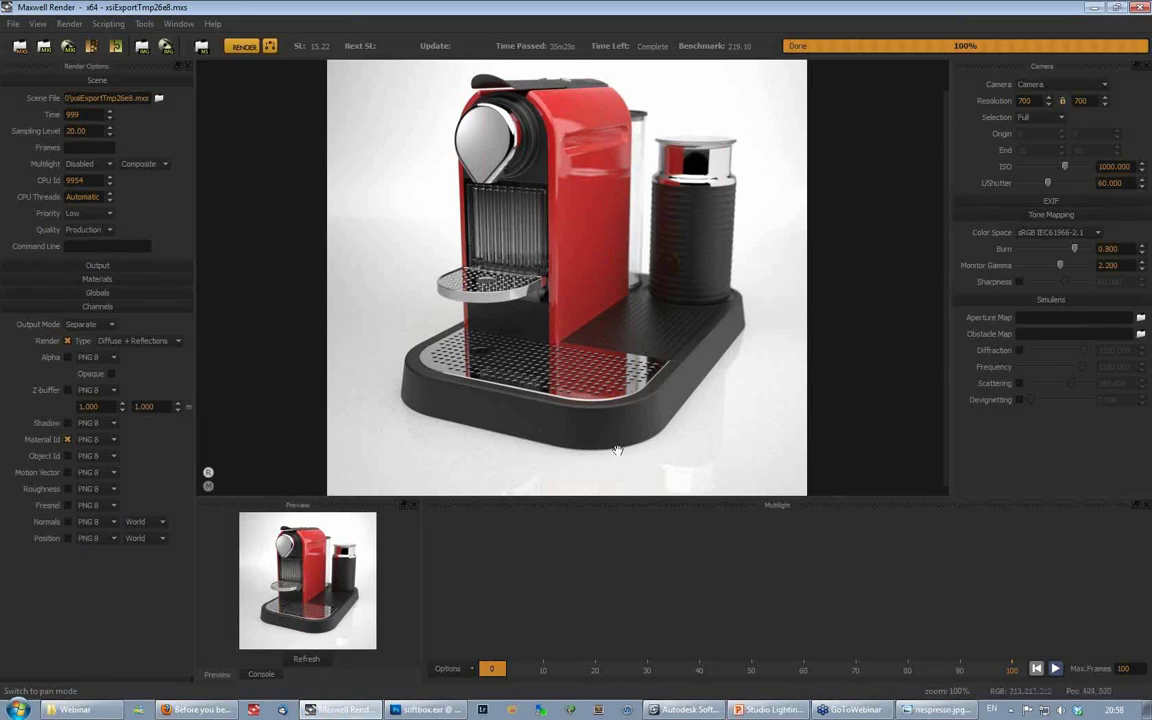
{"action": "left_click_drag", "start_coordinate": [1065, 167], "coordinate": [1057, 167]}
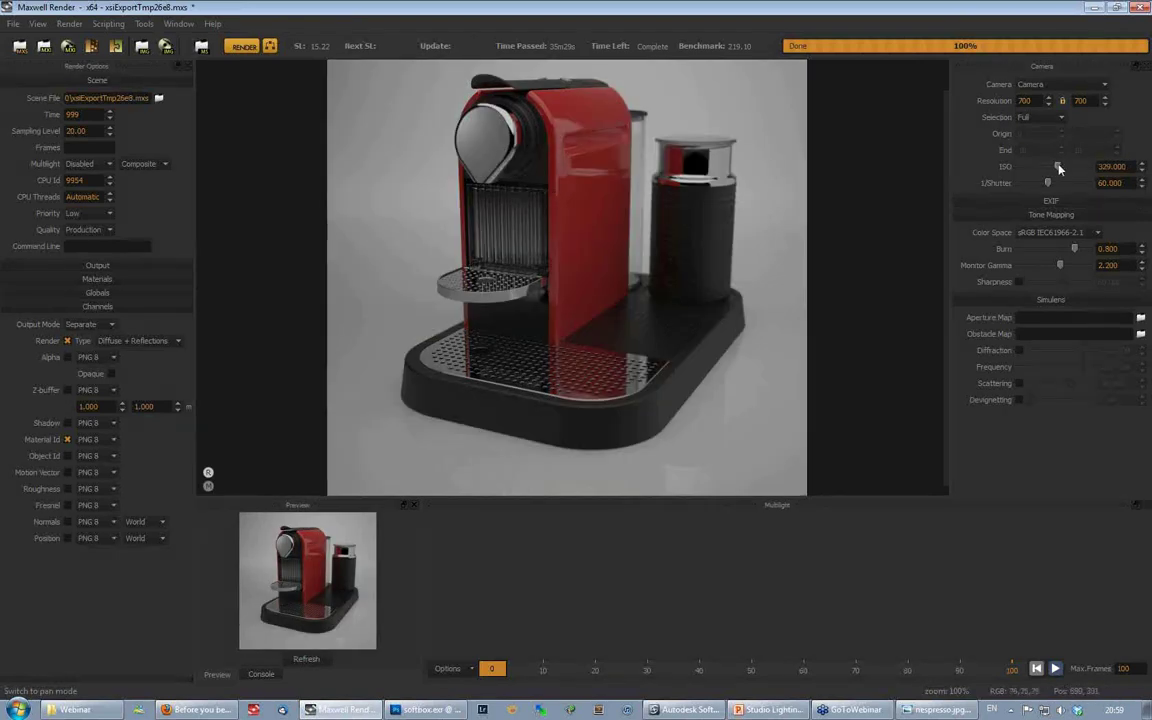
{"action": "left_click_drag", "start_coordinate": [1059, 168], "coordinate": [1063, 167]}
{"action": "left_click", "coordinate": [305, 657]}
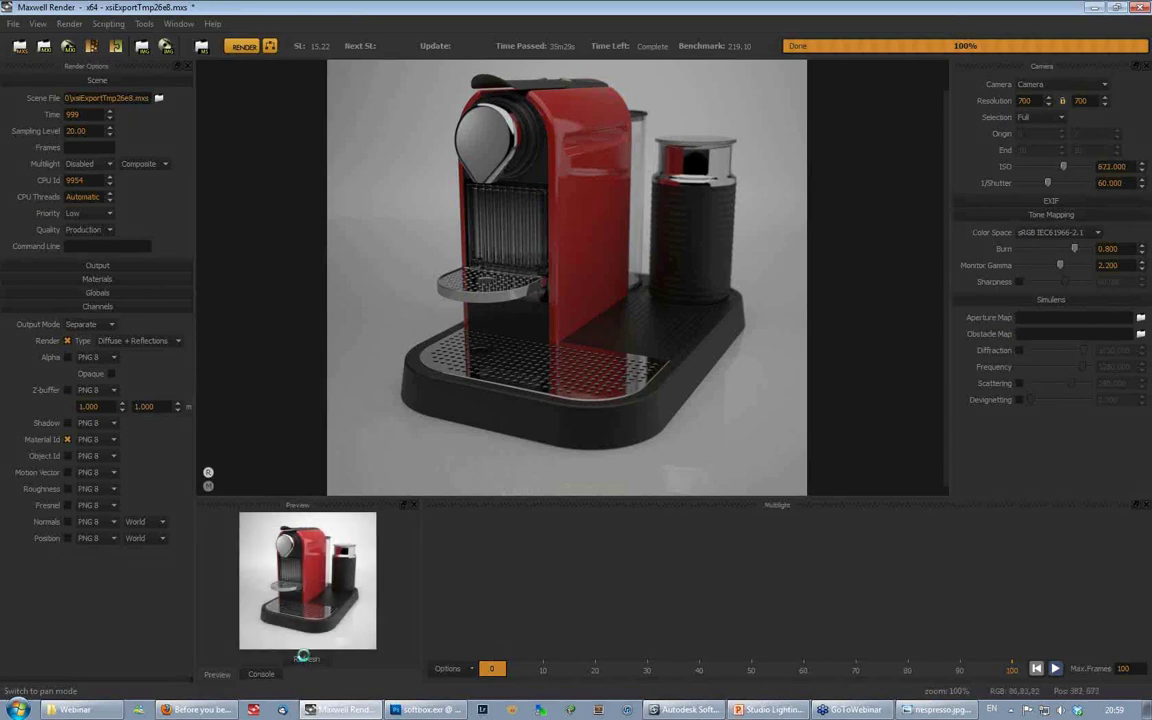
{"action": "left_click_drag", "start_coordinate": [1063, 168], "coordinate": [1065, 167]}
{"action": "left_click", "coordinate": [306, 660]}
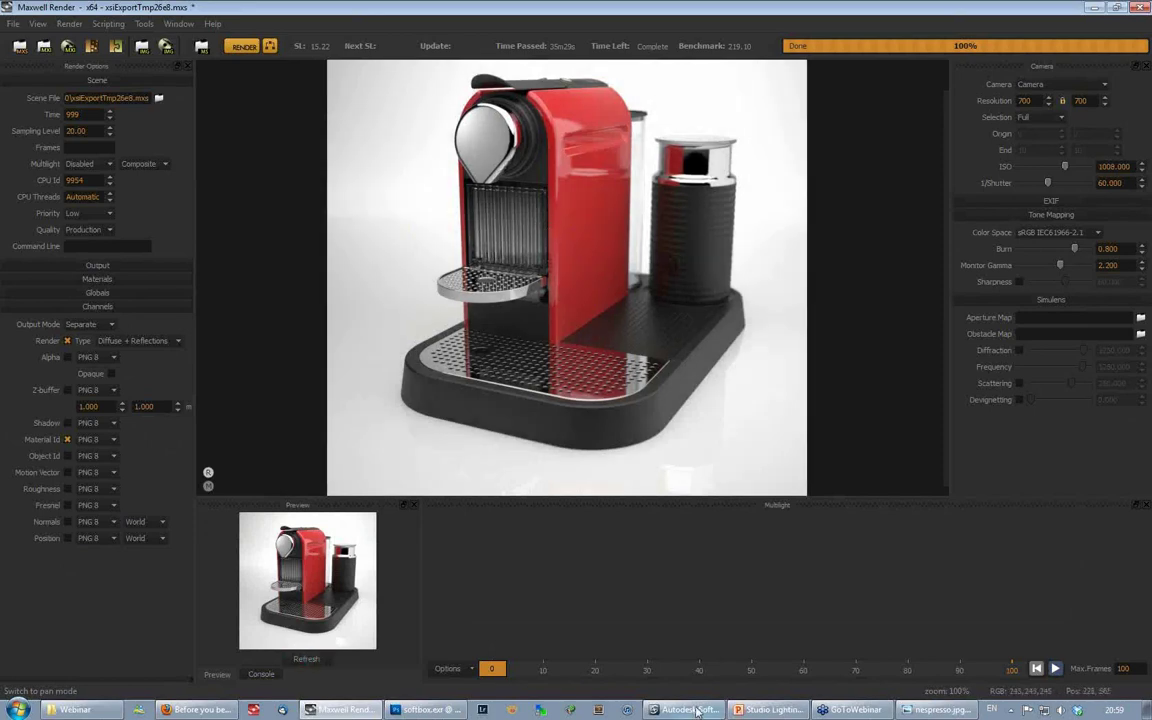
Step: Return to Softimage and set MultiLight to Intensity in the Maxwell renderer options
{"action": "left_click", "coordinate": [690, 713]}
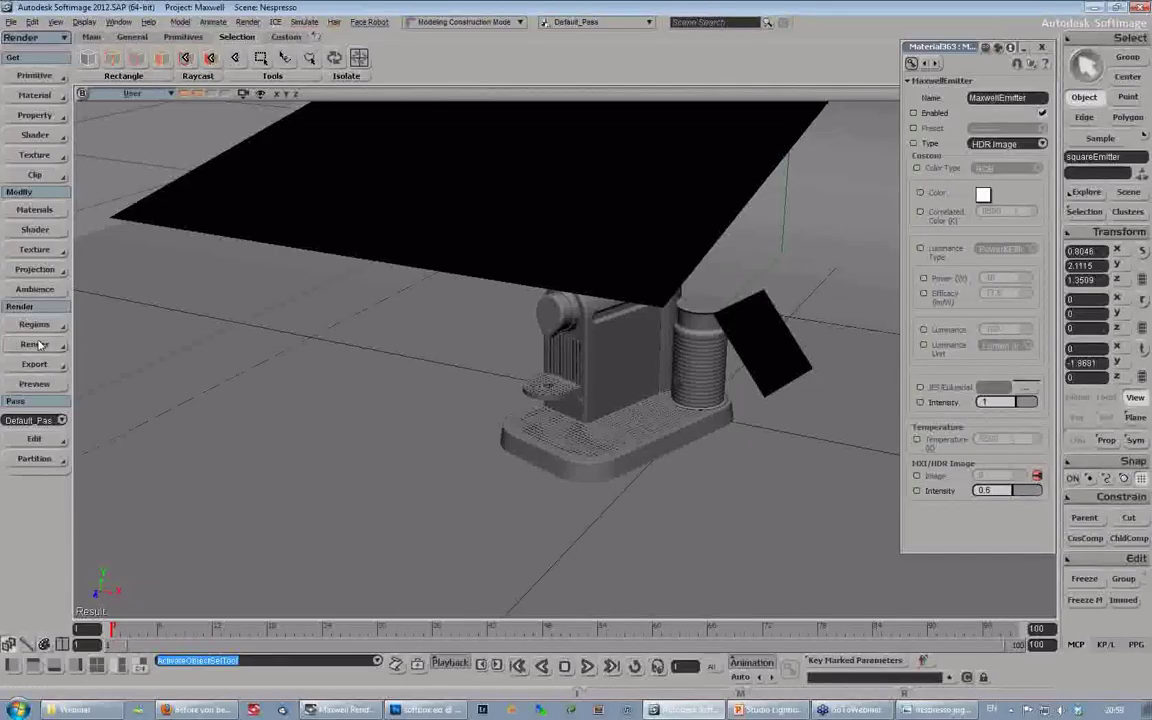
{"action": "left_click", "coordinate": [34, 344]}
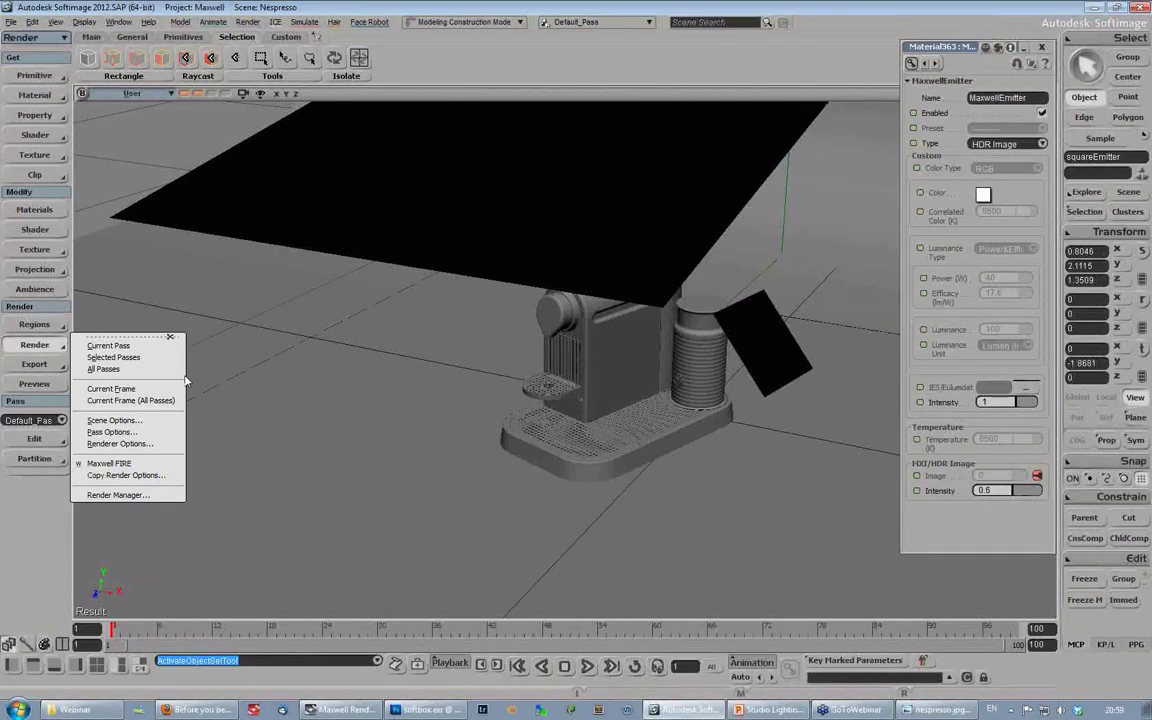
{"action": "left_click", "coordinate": [115, 445]}
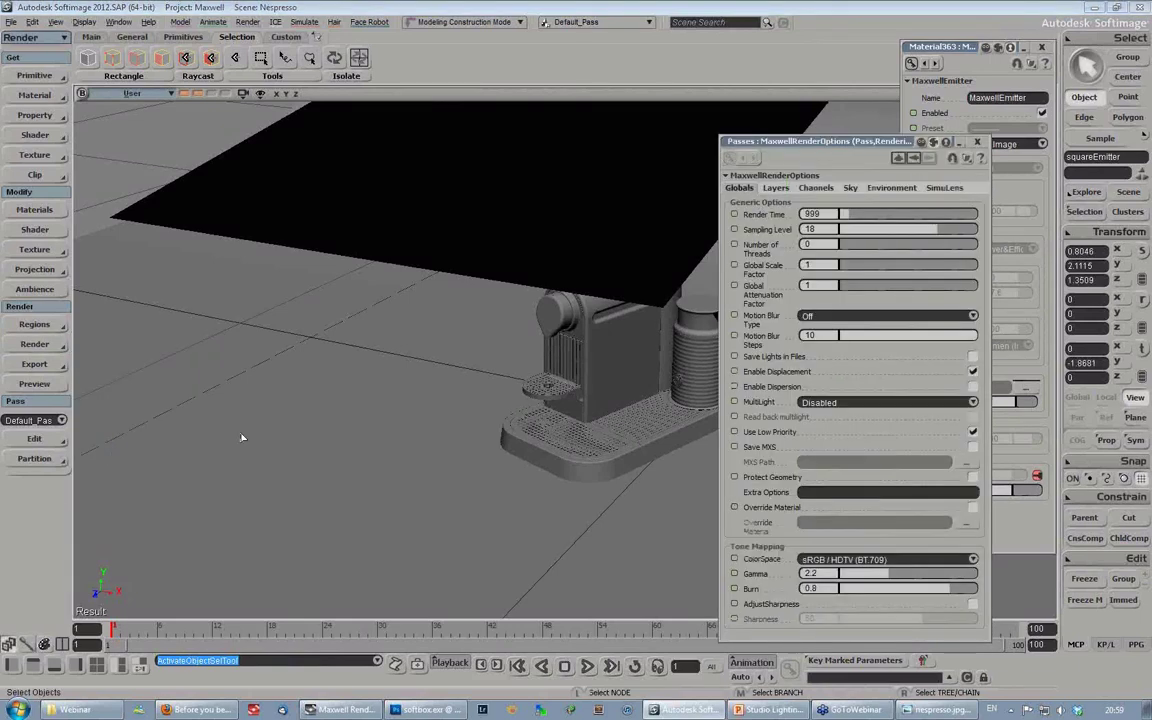
{"action": "left_click_drag", "start_coordinate": [780, 141], "coordinate": [205, 99]}
{"action": "left_click", "coordinate": [300, 360]}
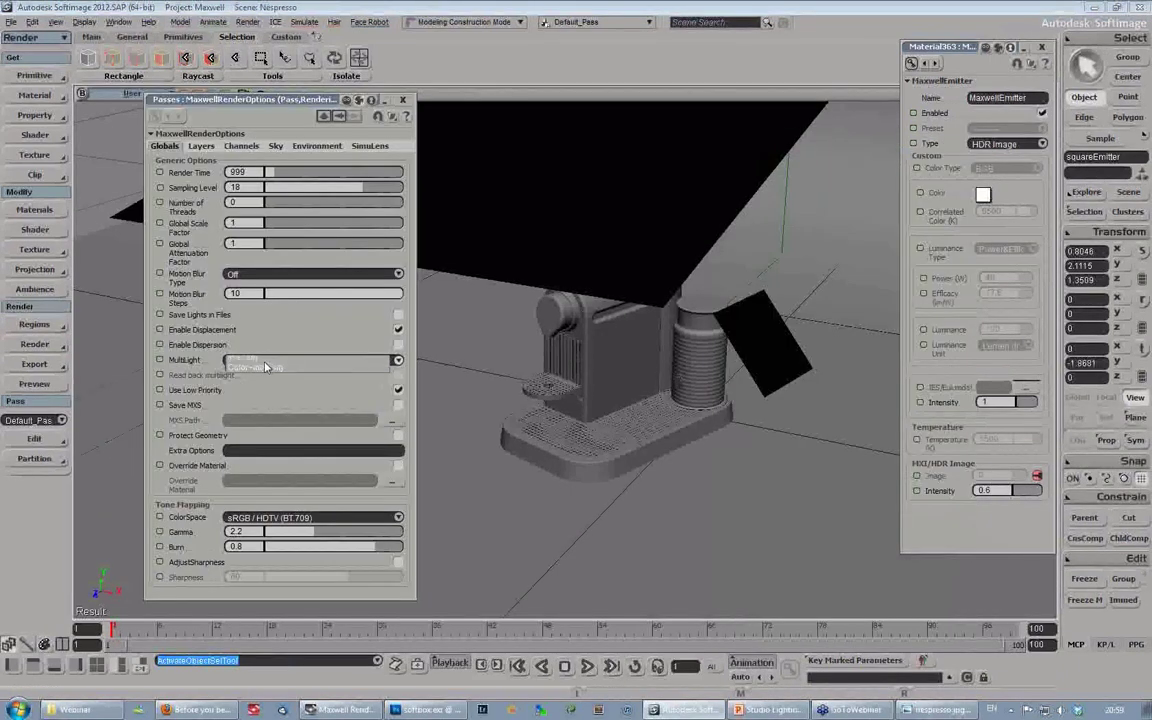
{"action": "left_click", "coordinate": [262, 371]}
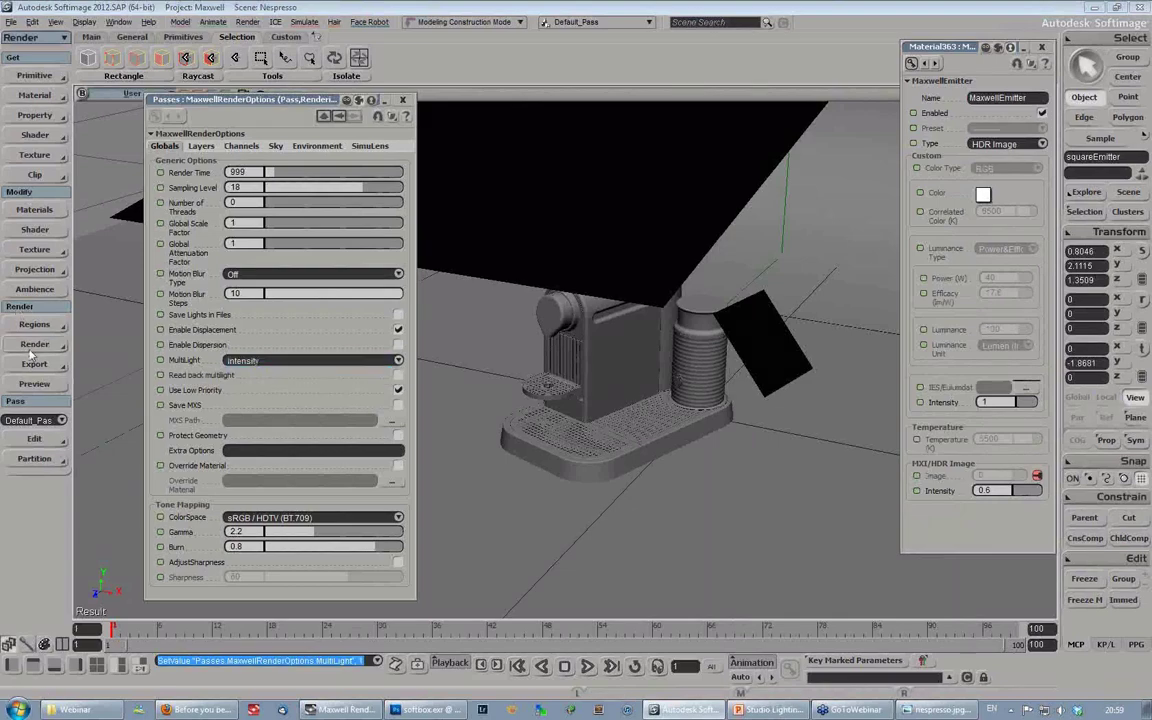
Step: Set the scene output resolution to 500 by 500 in the scene render options
{"action": "left_click", "coordinate": [33, 345]}
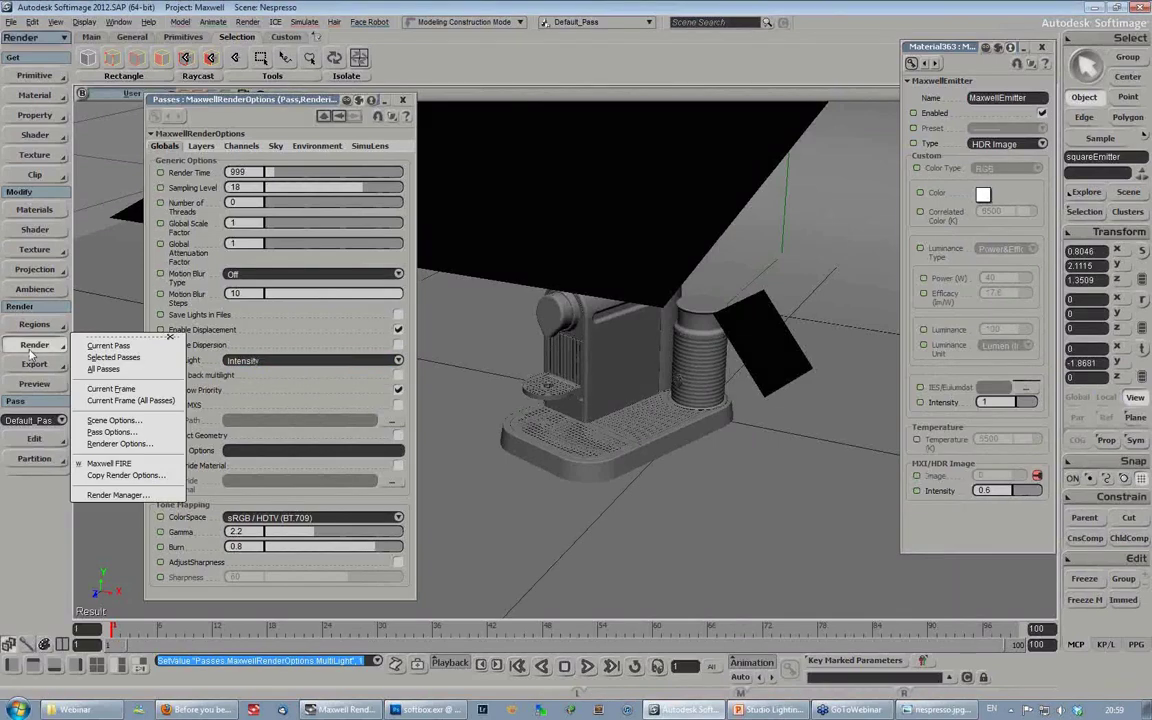
{"action": "left_click", "coordinate": [113, 420]}
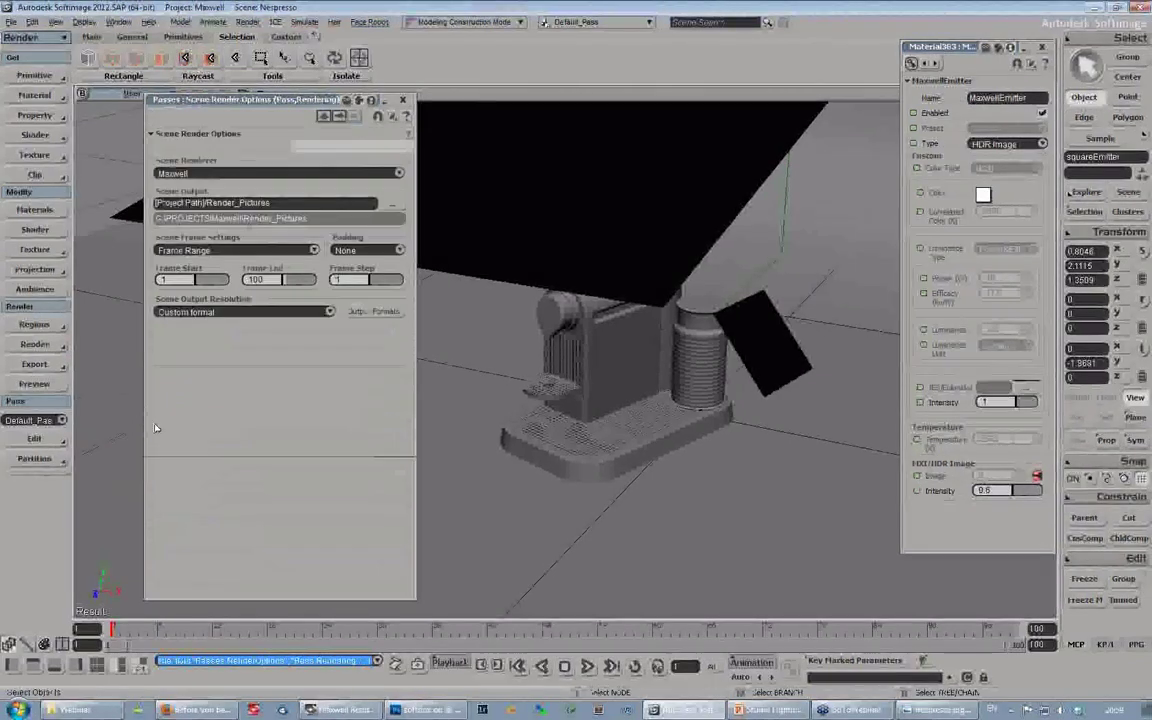
{"action": "type", "text": "500"}
{"action": "key", "text": "Return"}
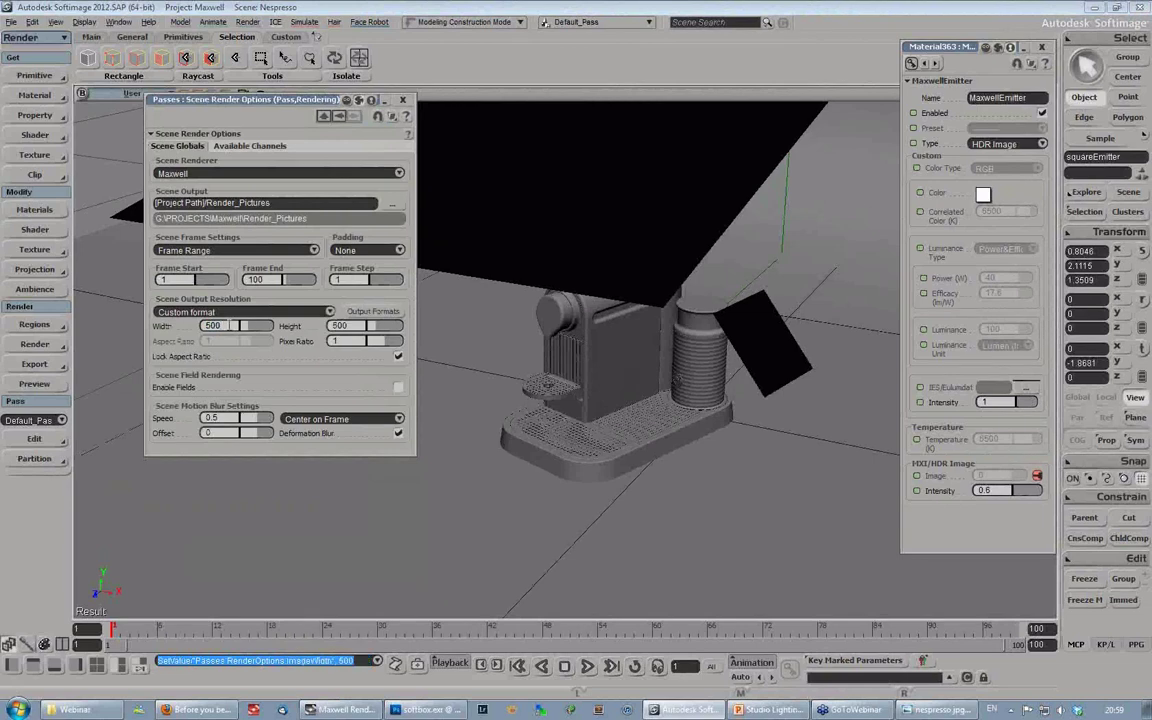
Step: Review the Main framebuffer's output path and format in the Default_Pass options, and close them
{"action": "left_click", "coordinate": [44, 347]}
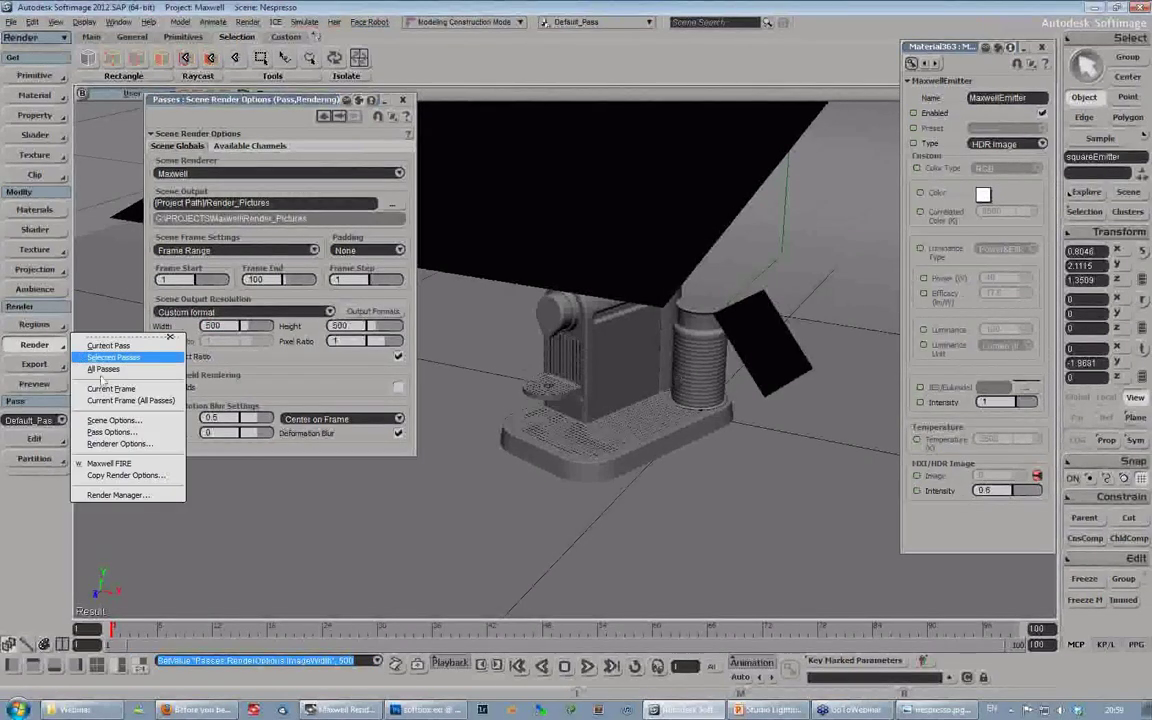
{"action": "left_click", "coordinate": [112, 433]}
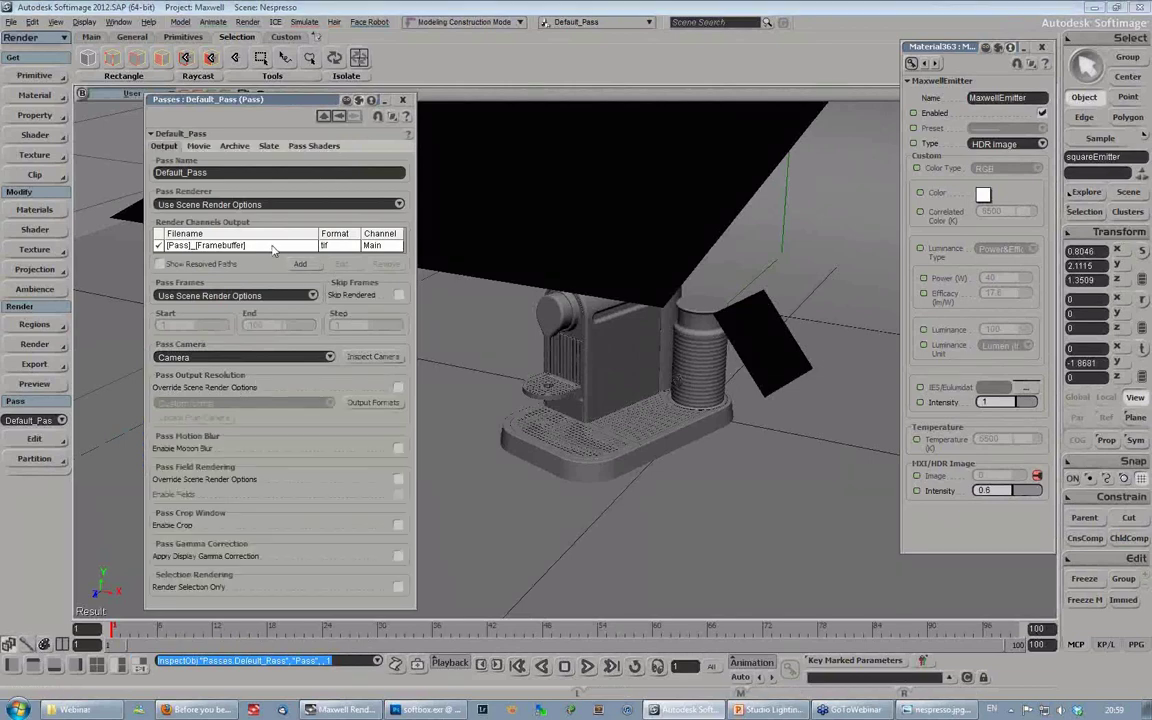
{"action": "left_click", "coordinate": [272, 248]}
{"action": "double_click", "coordinate": [305, 244]}
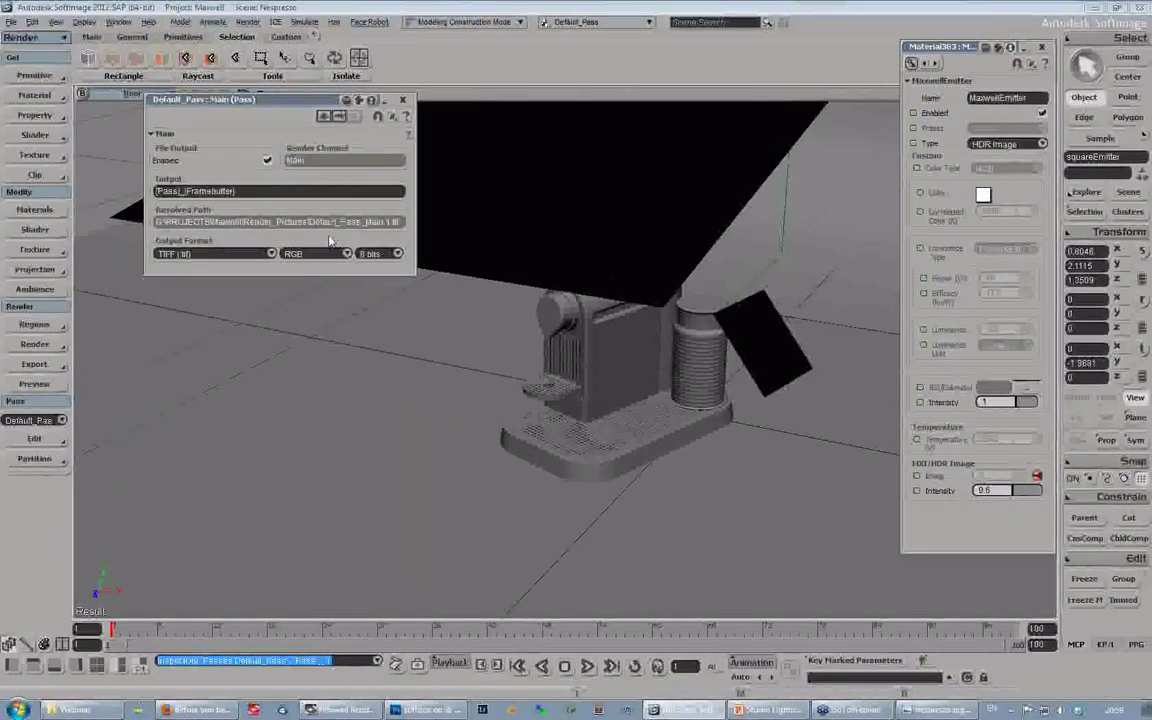
{"action": "left_click", "coordinate": [402, 100]}
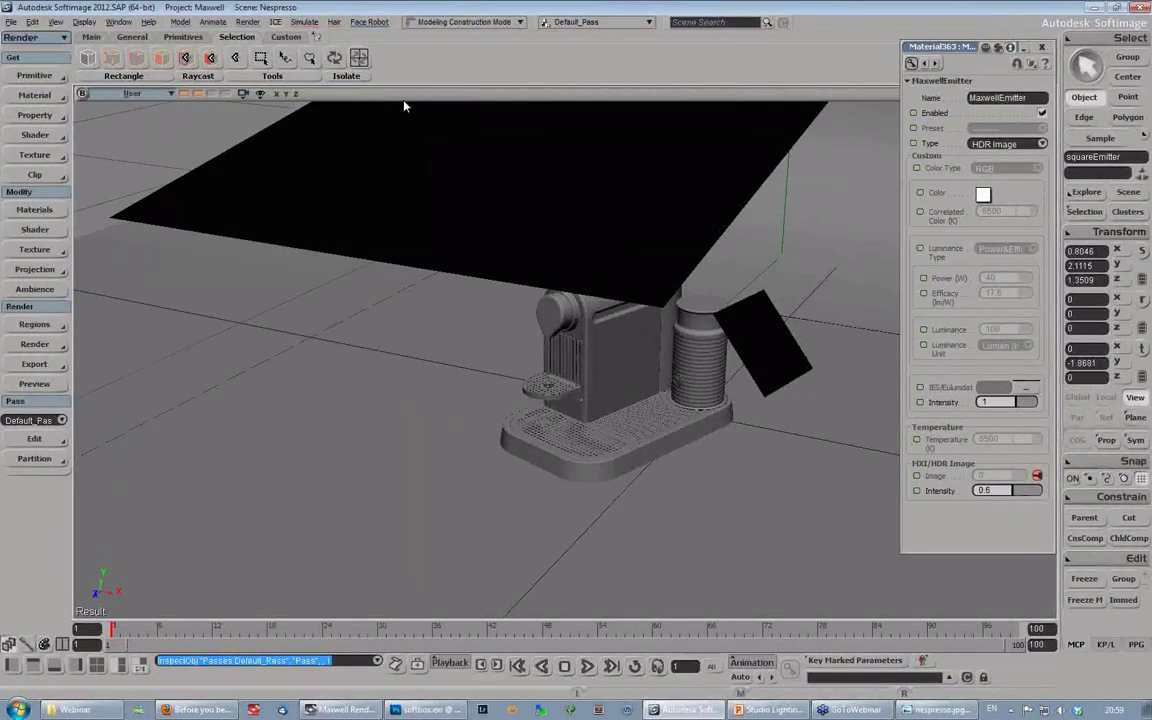
Step: Render the current frame in Maxwell Render and enlarge the area showing the Multilight sliders
{"action": "left_click", "coordinate": [36, 345]}
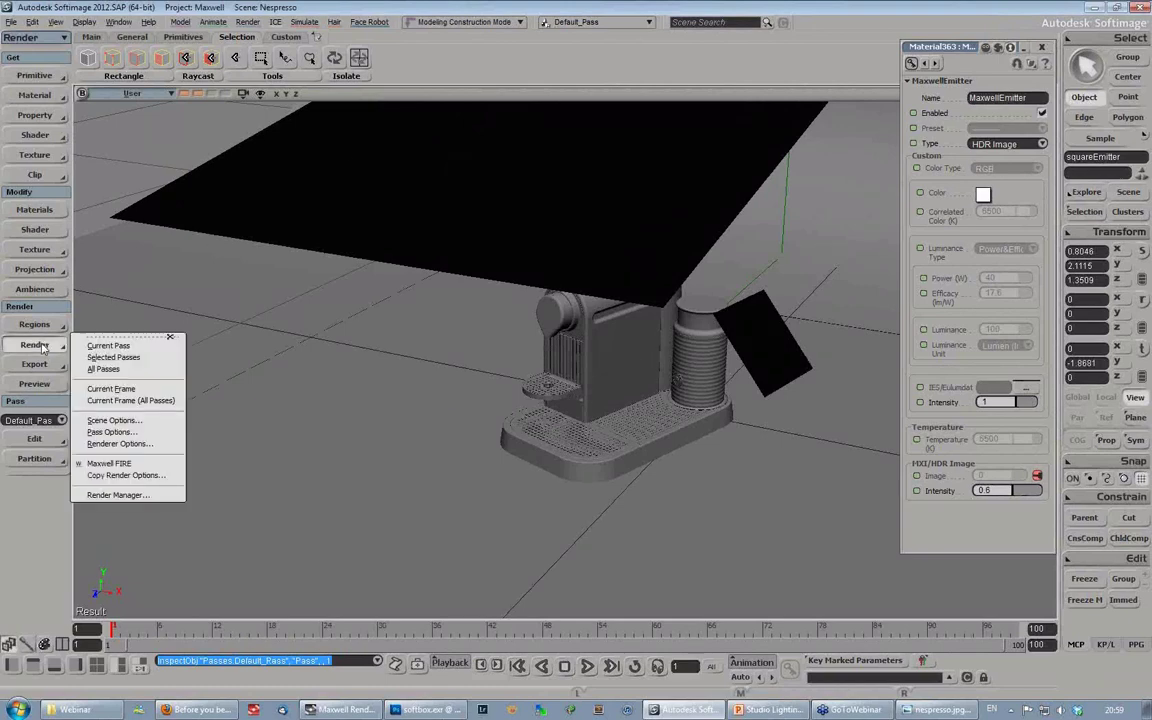
{"action": "left_click", "coordinate": [120, 390]}
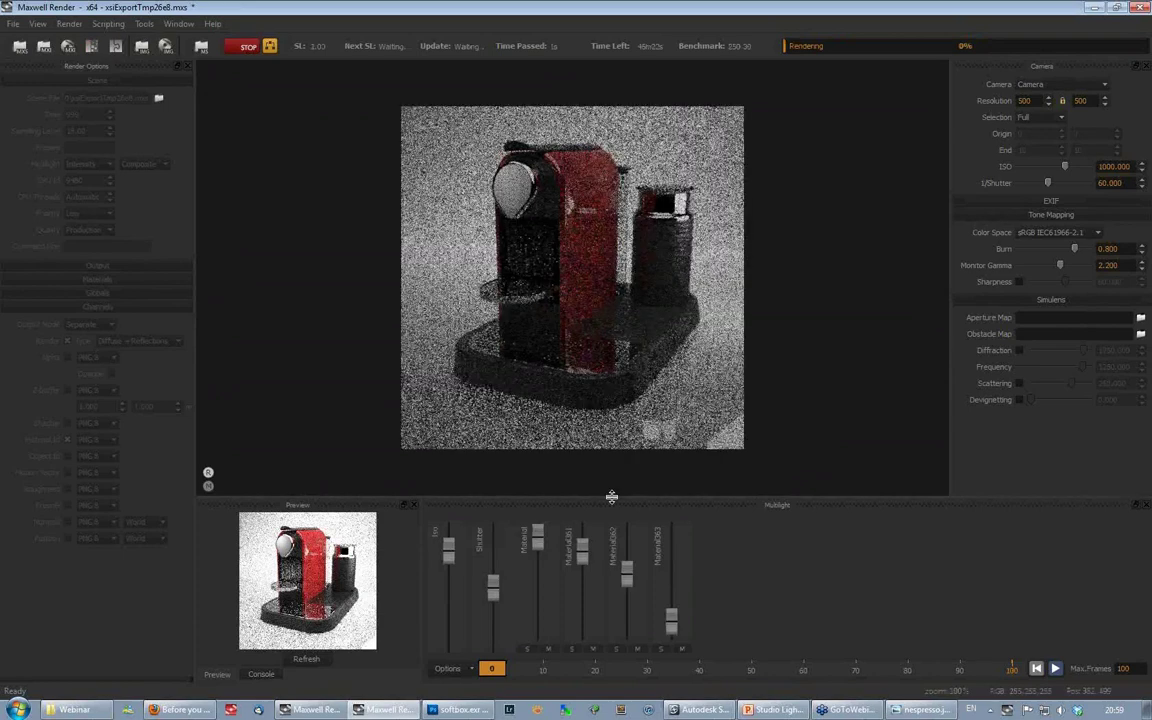
{"action": "left_click_drag", "start_coordinate": [611, 496], "coordinate": [611, 451]}
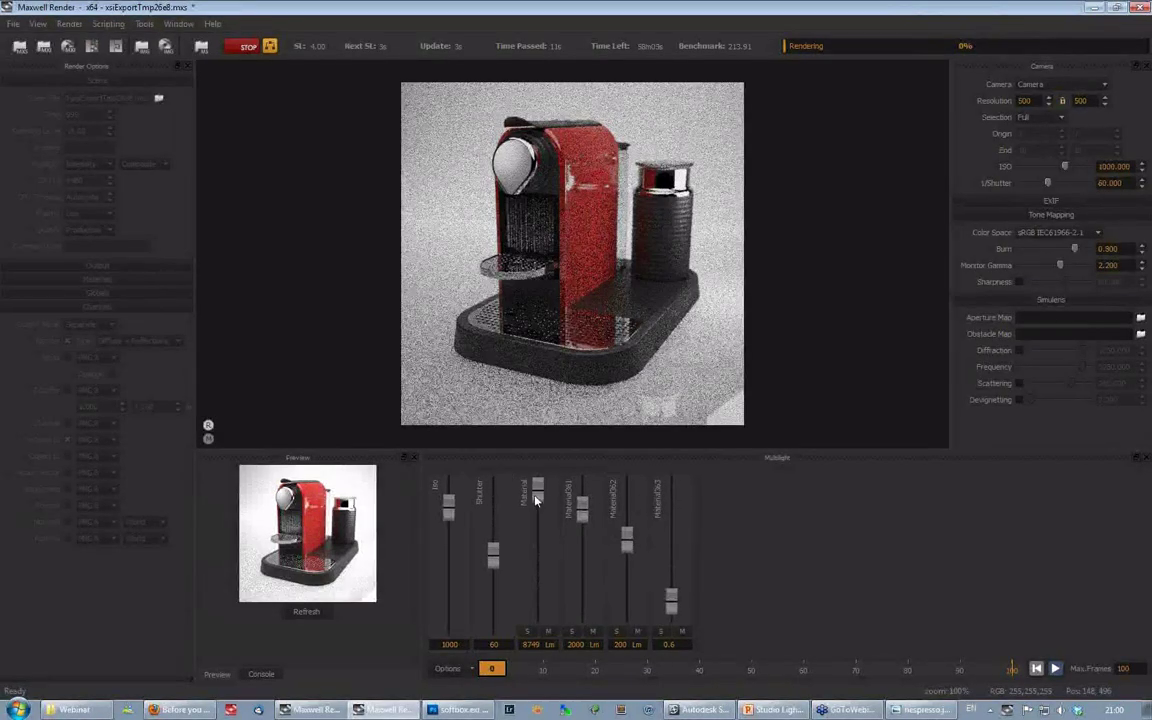
Step: Solo the Material and Material361 emitters one at a time to examine each light's contribution
{"action": "left_click", "coordinate": [529, 632]}
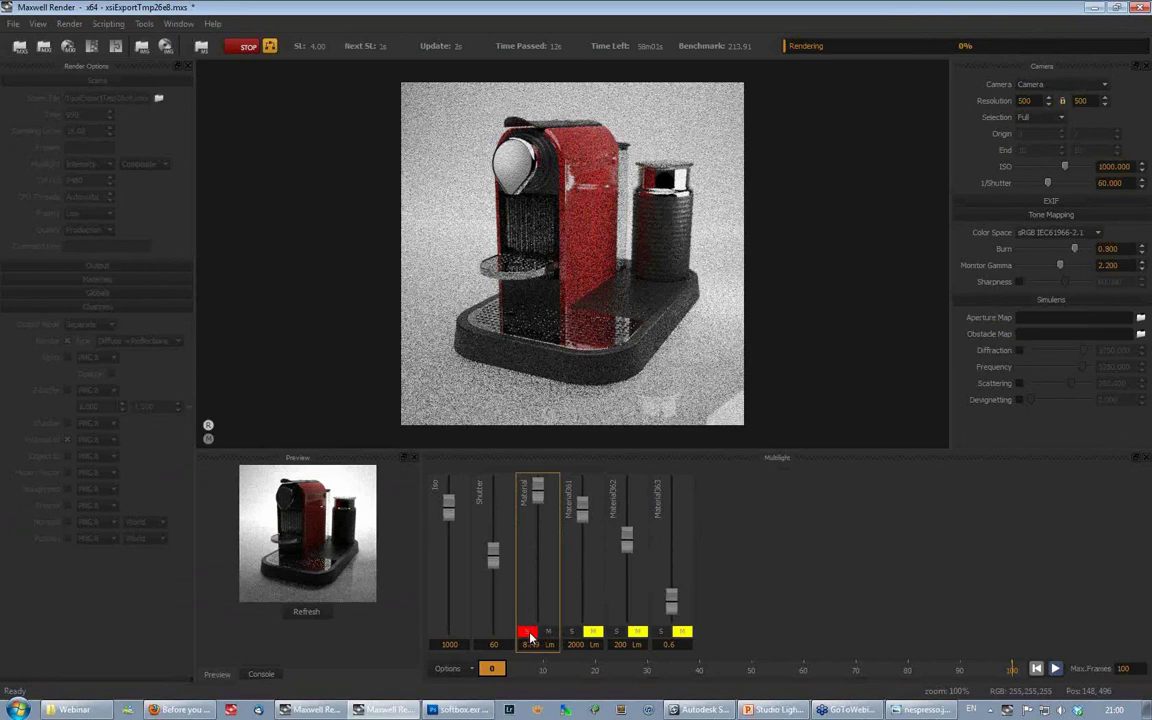
{"action": "left_click", "coordinate": [529, 632]}
{"action": "left_click", "coordinate": [571, 632]}
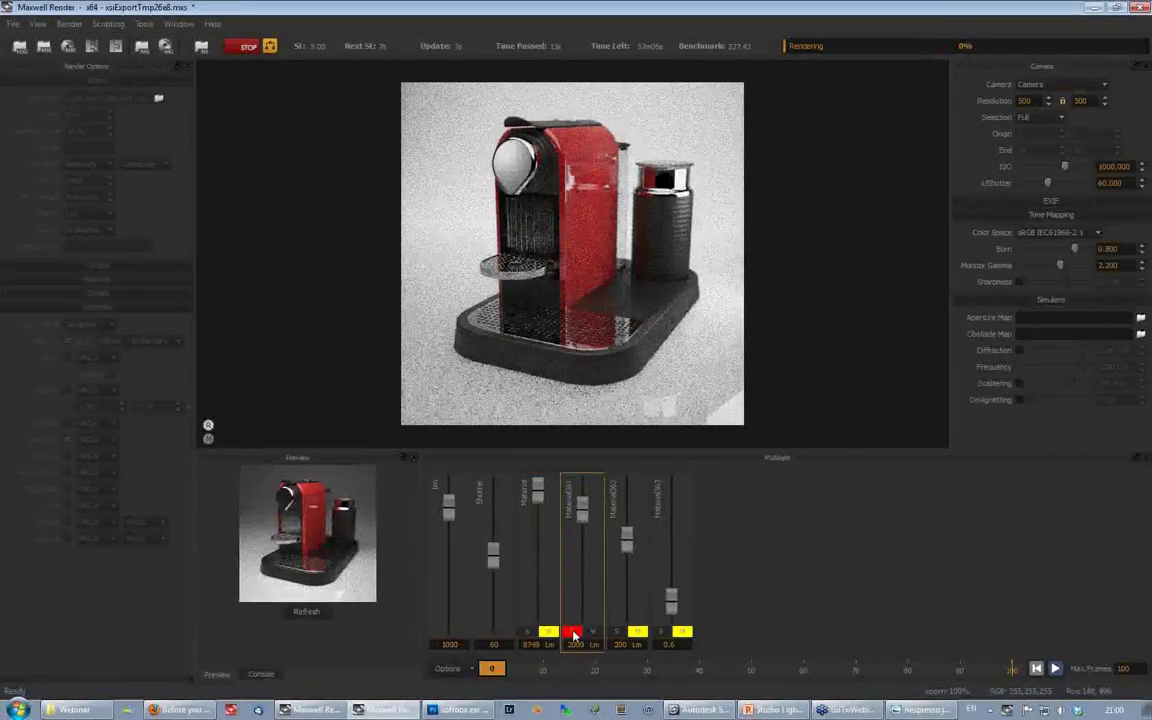
{"action": "left_click", "coordinate": [571, 632]}
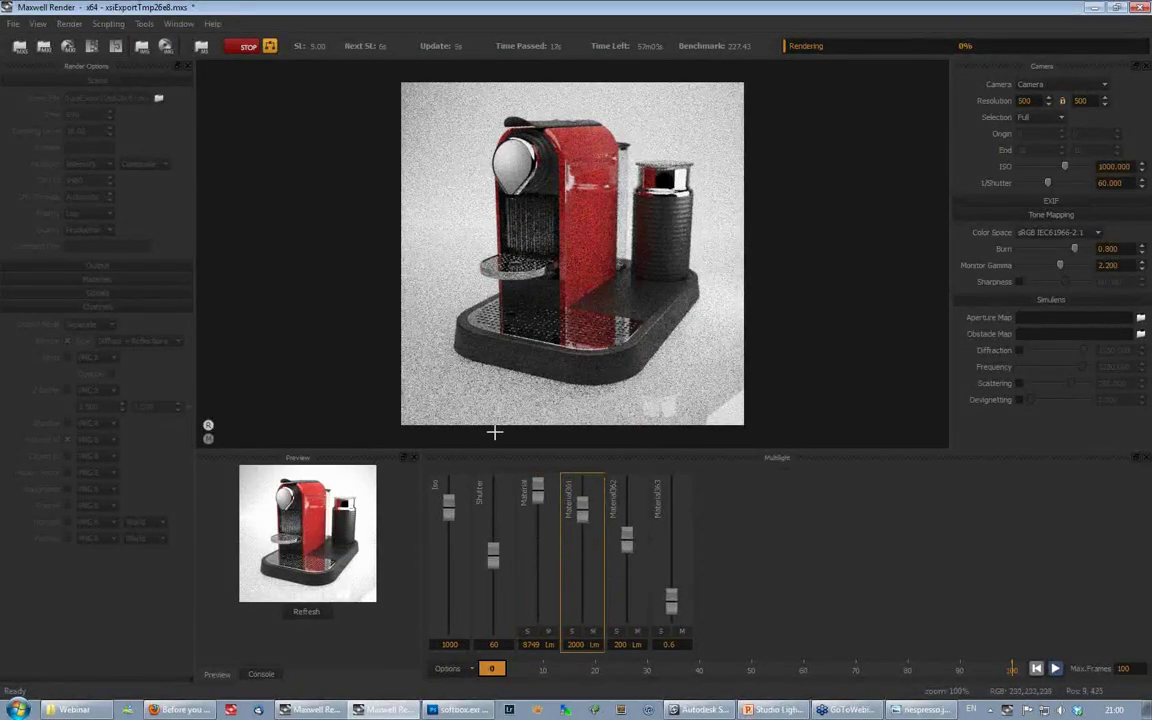
Step: Rebalance Multilight with Material at 4 Lm, Material361 at 20 Lm, Material362 at 410 Lm and Material363 at 8.4, and stop the render
{"action": "mouse_move", "coordinate": [587, 514]}
{"action": "left_mouse_down"}
{"action": "mouse_move", "coordinate": [584, 566]}
{"action": "mouse_move", "coordinate": [580, 525]}
{"action": "left_mouse_up"}
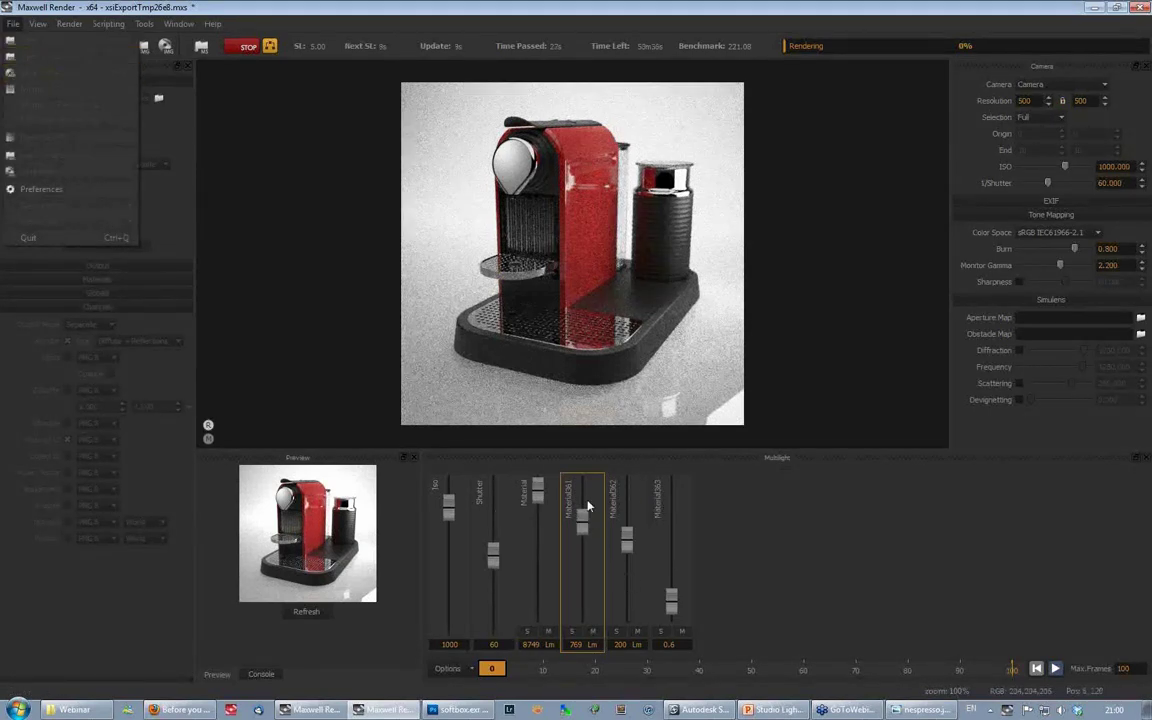
{"action": "left_click_drag", "start_coordinate": [582, 530], "coordinate": [625, 536]}
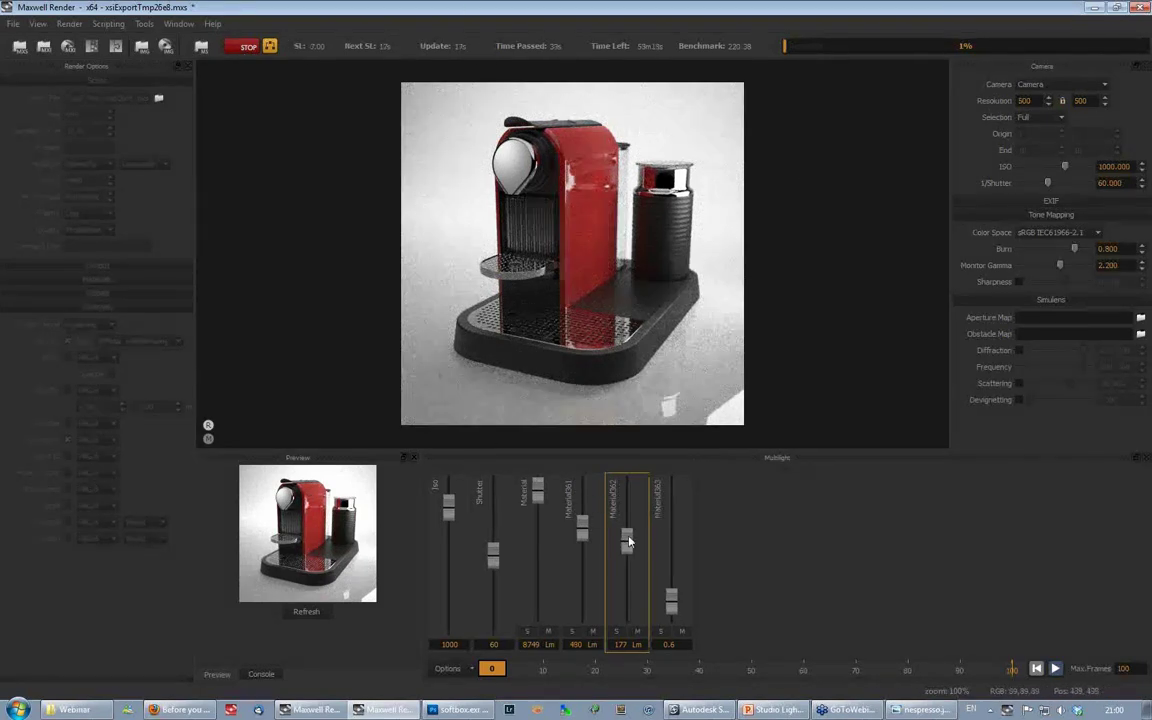
{"action": "left_click_drag", "start_coordinate": [628, 542], "coordinate": [584, 570]}
{"action": "left_click_drag", "start_coordinate": [538, 507], "coordinate": [538, 541]}
{"action": "left_click_drag", "start_coordinate": [671, 600], "coordinate": [670, 528]}
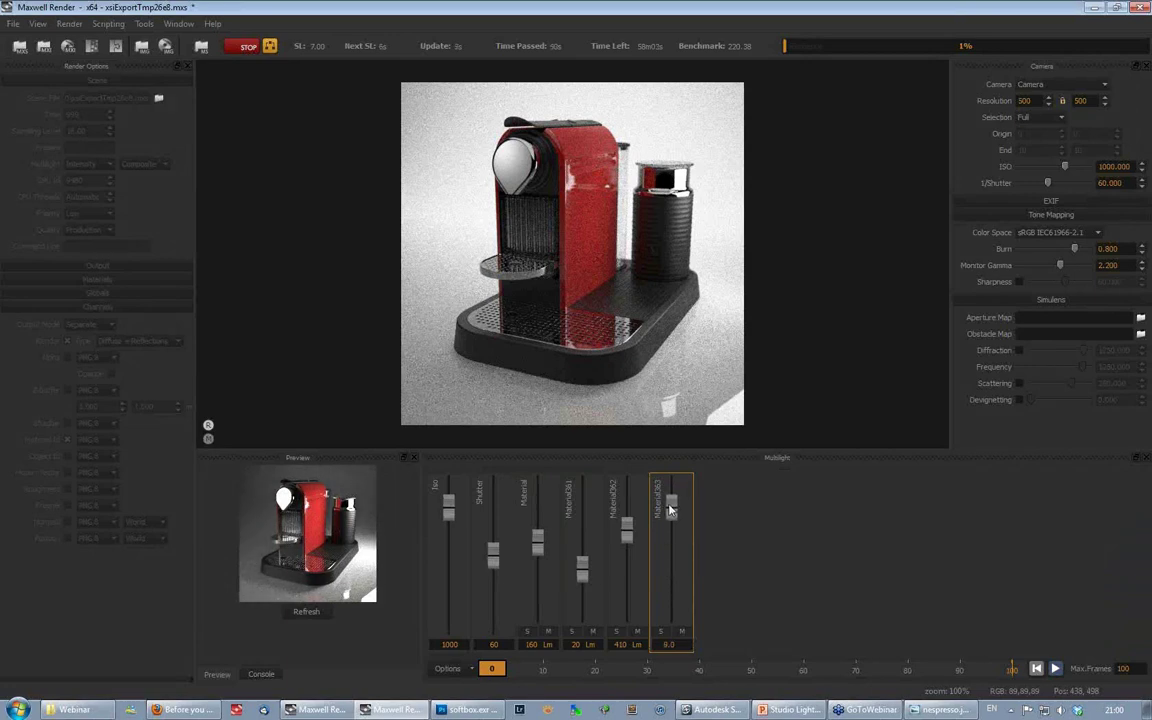
{"action": "left_click_drag", "start_coordinate": [538, 545], "coordinate": [538, 590]}
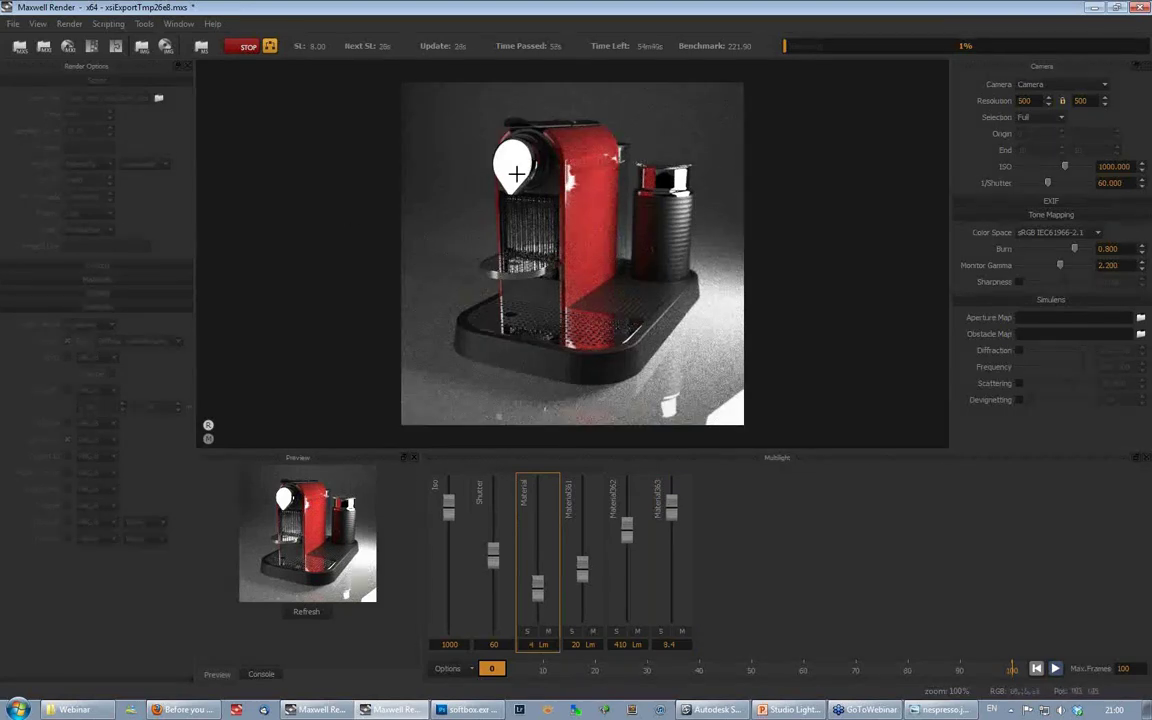
{"action": "left_click", "coordinate": [247, 46]}
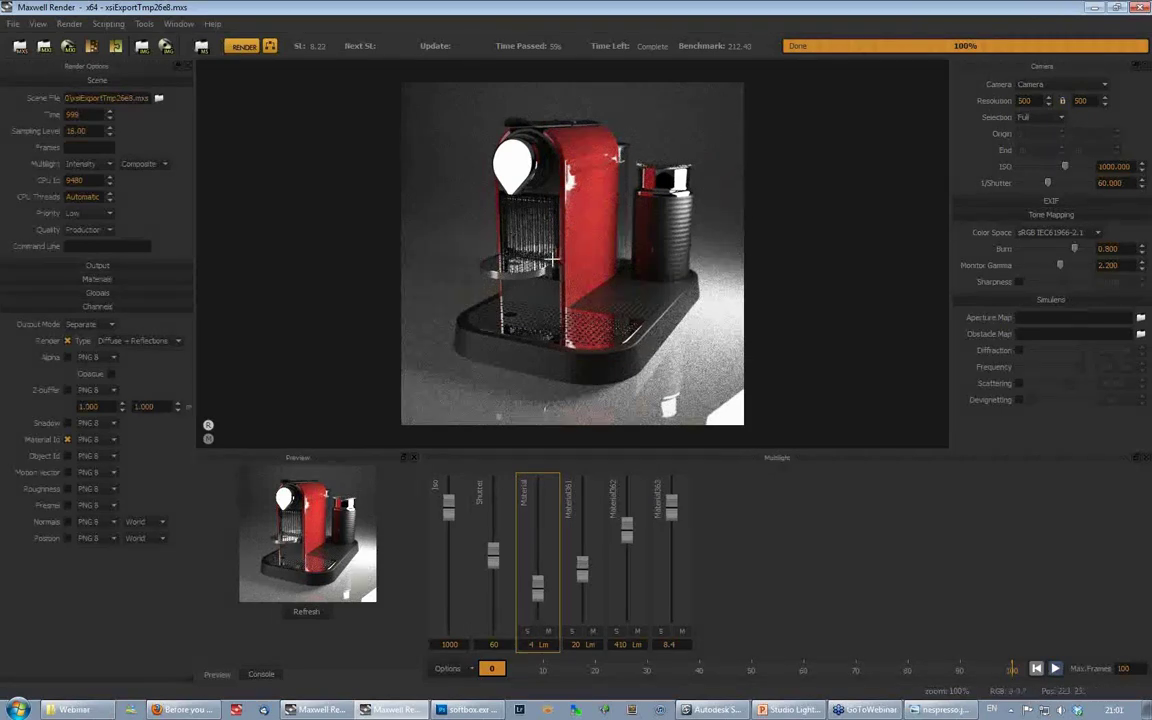
Step: Switch to Photoshop and open NespressoRender.1.mxi at a bit depth of 32 bits
{"action": "mouse_move", "coordinate": [464, 712]}
{"action": "left_click", "coordinate": [470, 711]}
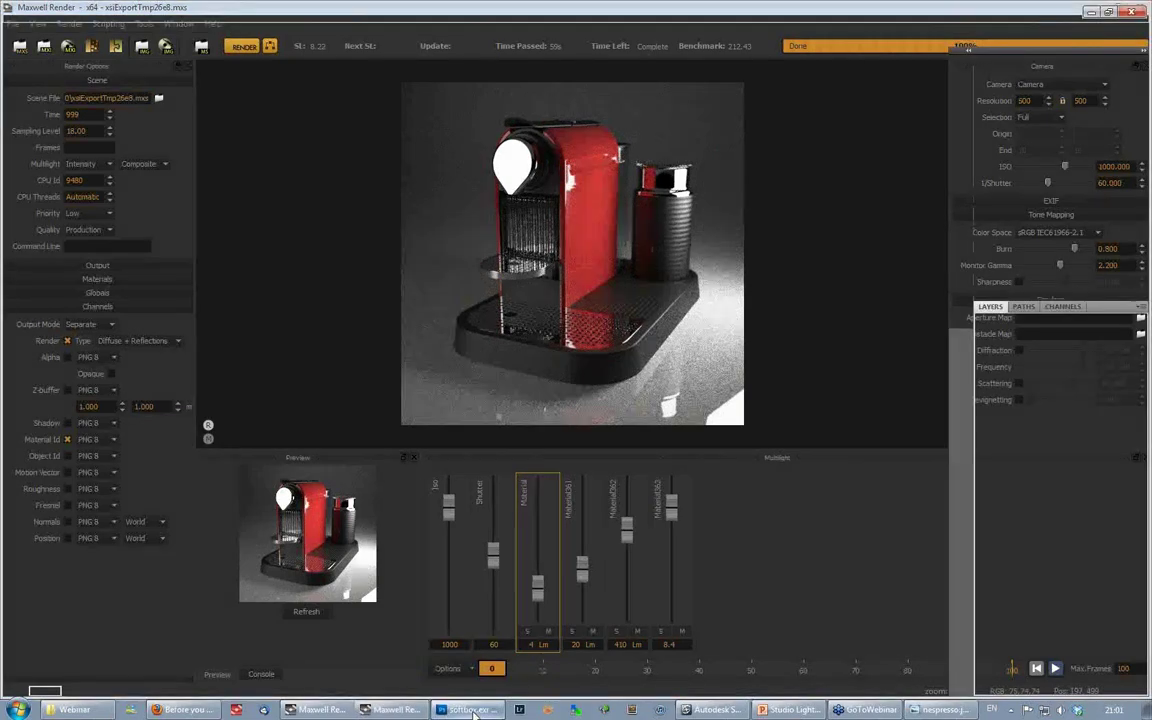
{"action": "left_click", "coordinate": [42, 12]}
{"action": "left_click", "coordinate": [54, 40]}
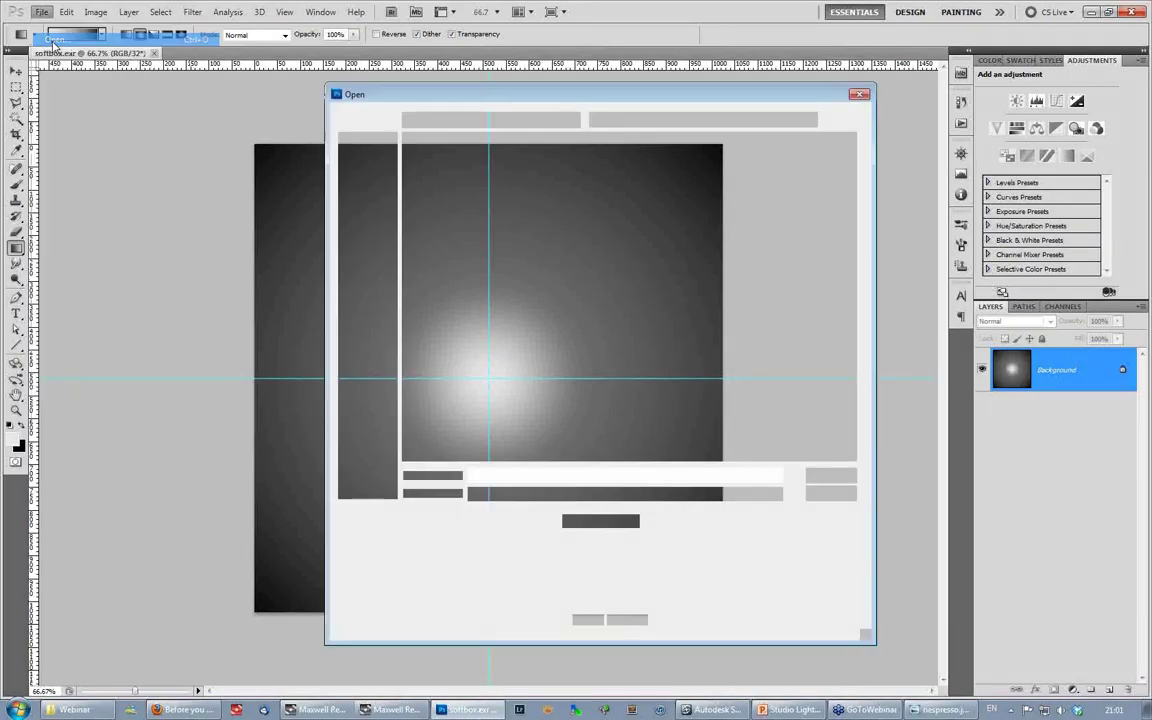
{"action": "double_click", "coordinate": [470, 262]}
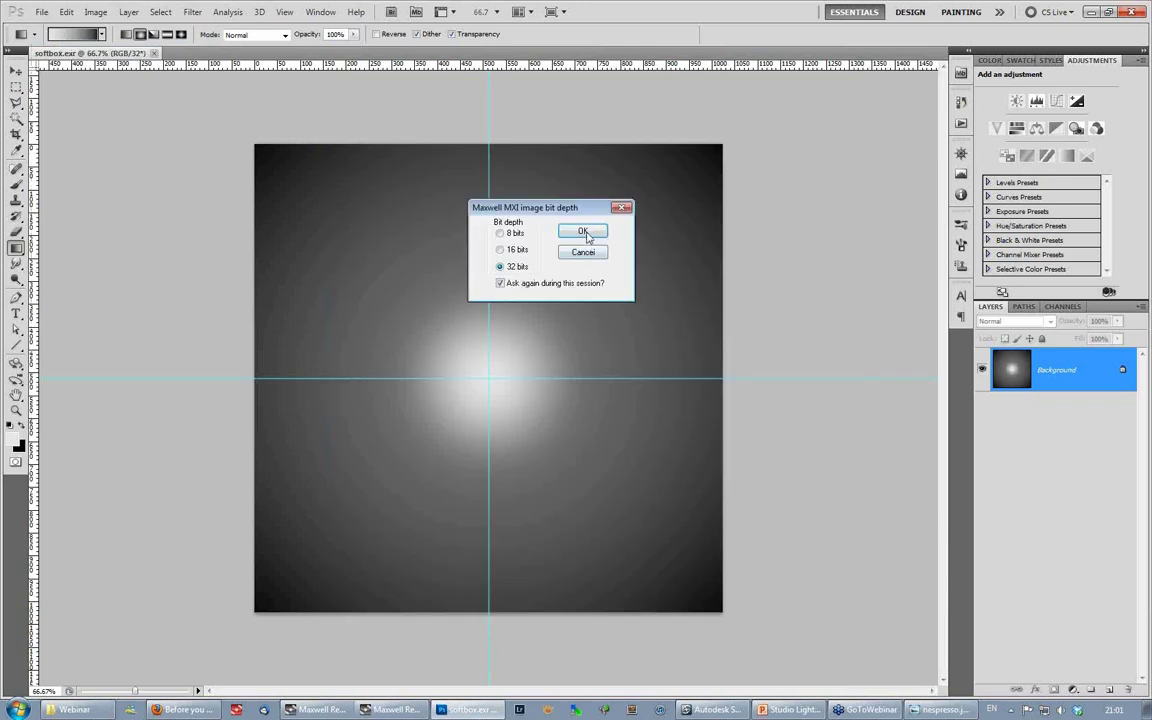
{"action": "left_click_drag", "start_coordinate": [508, 198], "coordinate": [430, 190]}
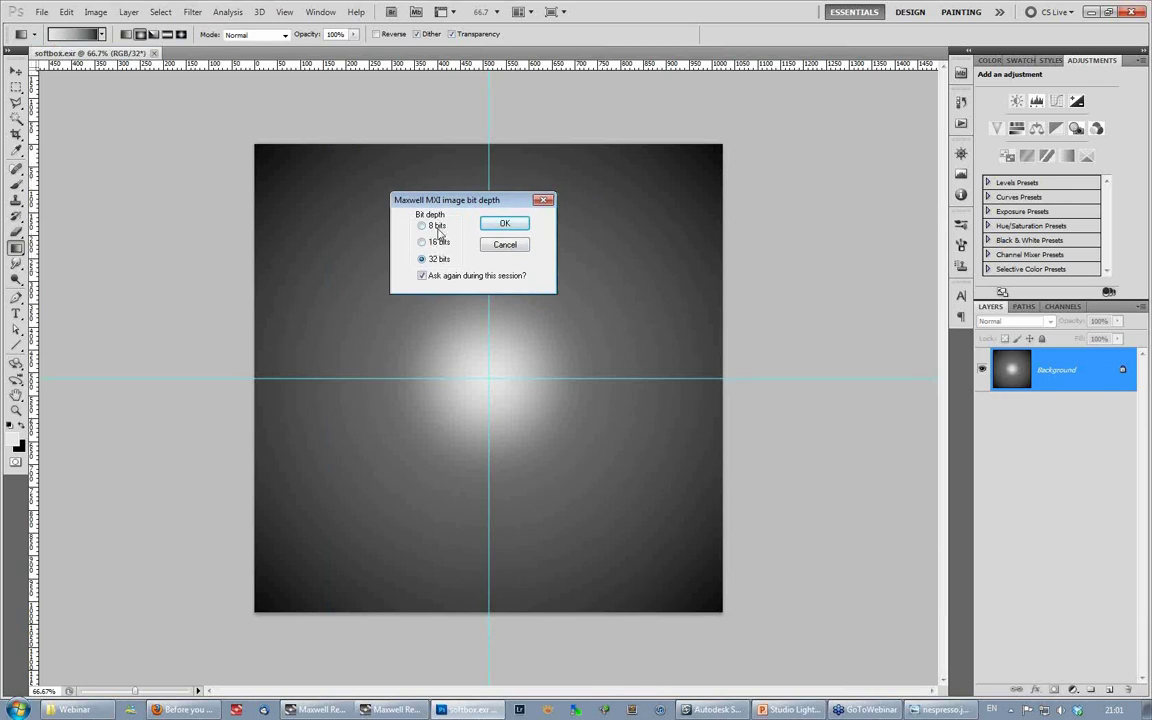
{"action": "left_click", "coordinate": [503, 222]}
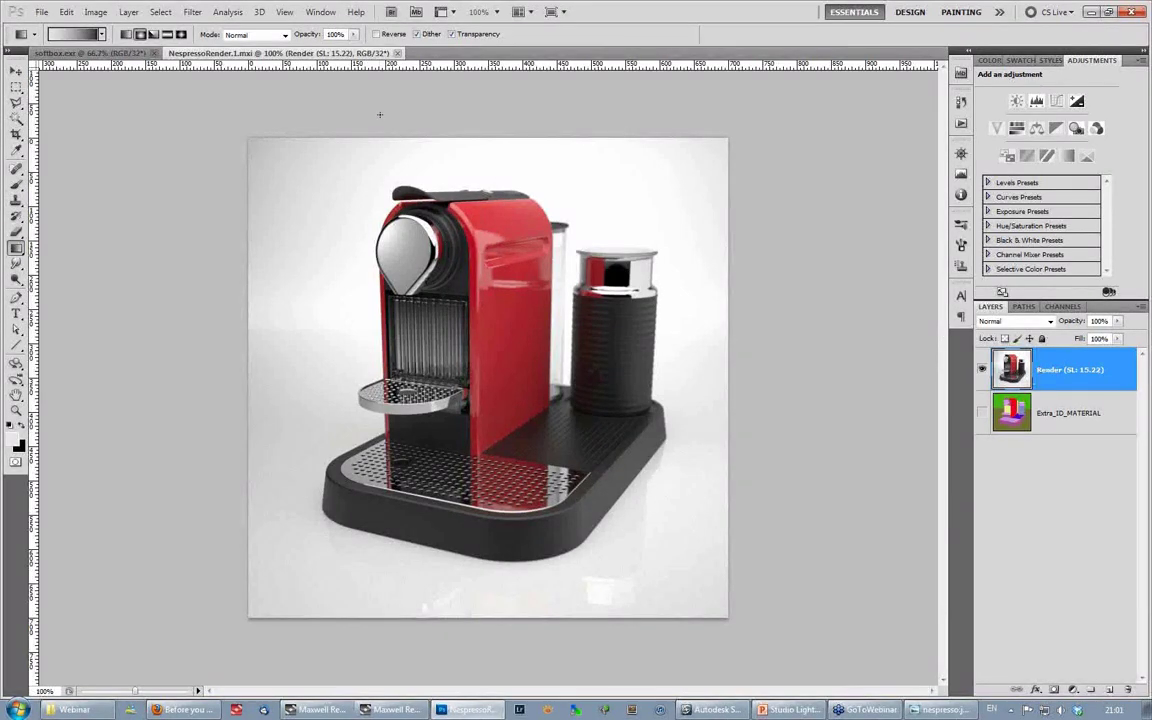
Step: Try an Exposure adjustment layer of +2.27 on the 32-bit render
{"action": "left_click", "coordinate": [1074, 101]}
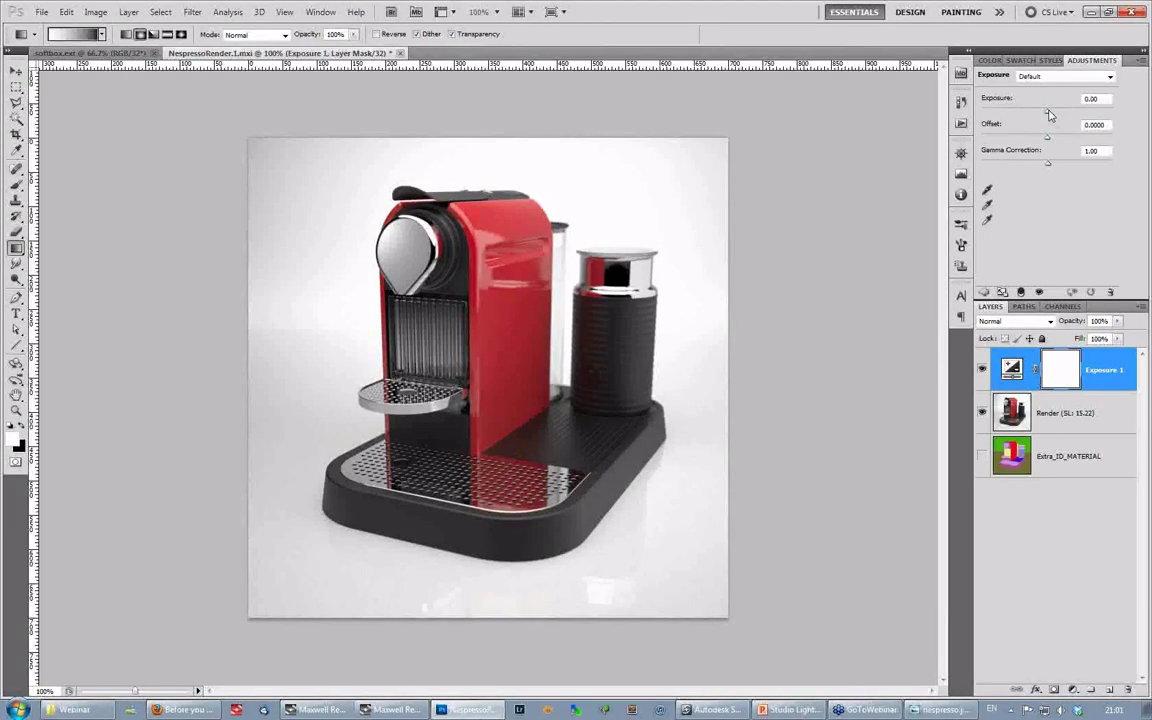
{"action": "mouse_move", "coordinate": [1047, 112]}
{"action": "left_mouse_down"}
{"action": "mouse_move", "coordinate": [1034, 116]}
{"action": "mouse_move", "coordinate": [1092, 113]}
{"action": "mouse_move", "coordinate": [1046, 118]}
{"action": "mouse_move", "coordinate": [1067, 118]}
{"action": "mouse_move", "coordinate": [1056, 118]}
{"action": "left_mouse_up"}
Step: Open NespressoRender.1.mxi a second time at 8 bits and accept the embedded profile mismatch
{"action": "left_click", "coordinate": [42, 12]}
{"action": "left_click", "coordinate": [50, 39]}
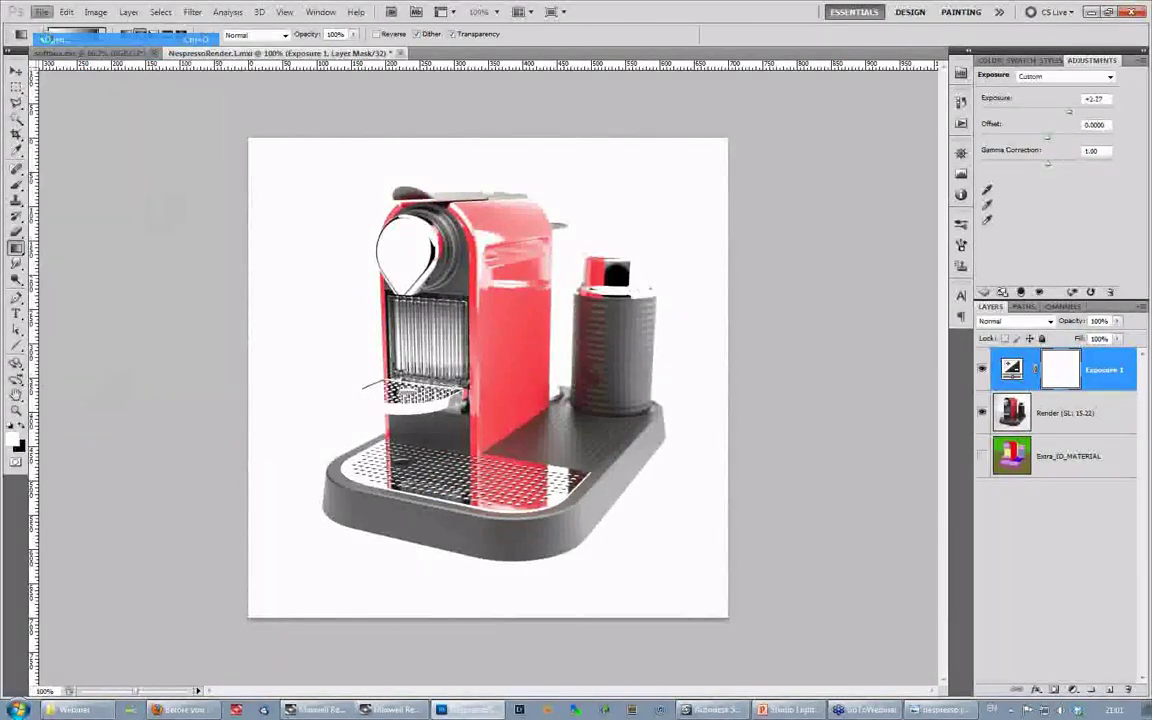
{"action": "double_click", "coordinate": [502, 278]}
{"action": "left_click", "coordinate": [500, 233]}
{"action": "left_click", "coordinate": [582, 231]}
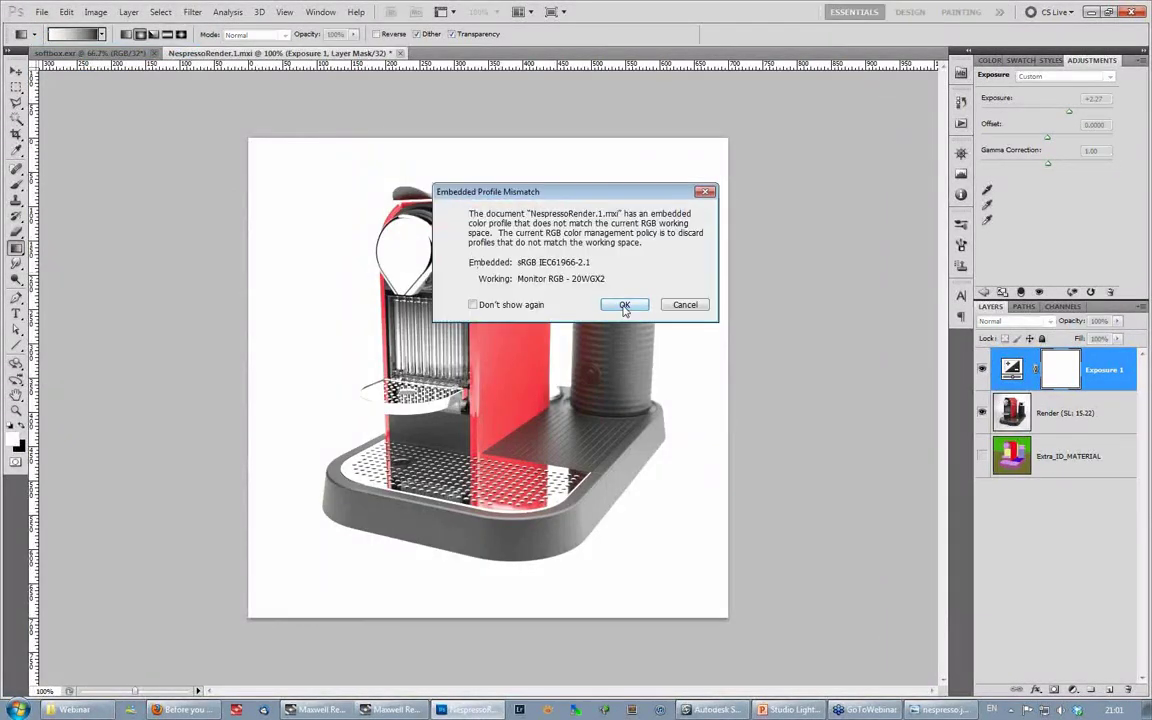
{"action": "left_click", "coordinate": [625, 305]}
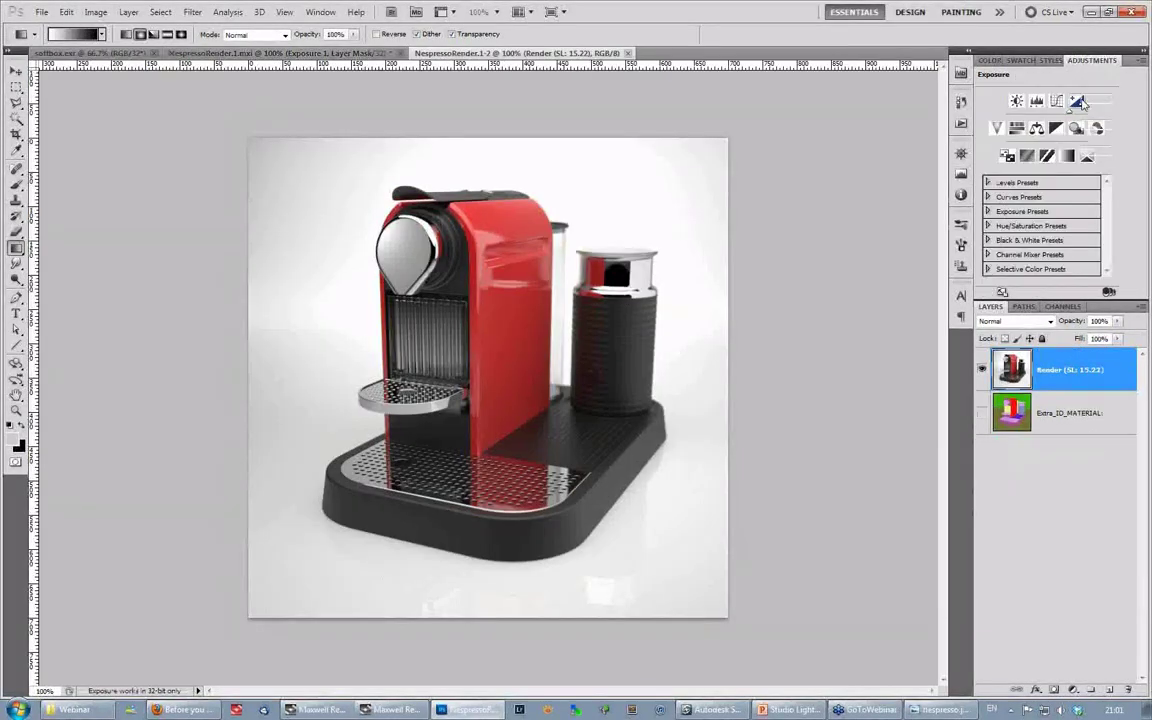
Step: Try an Exposure adjustment of -0.80 on the 8-bit copy, and close that document without saving
{"action": "left_click_drag", "start_coordinate": [1047, 116], "coordinate": [1036, 118]}
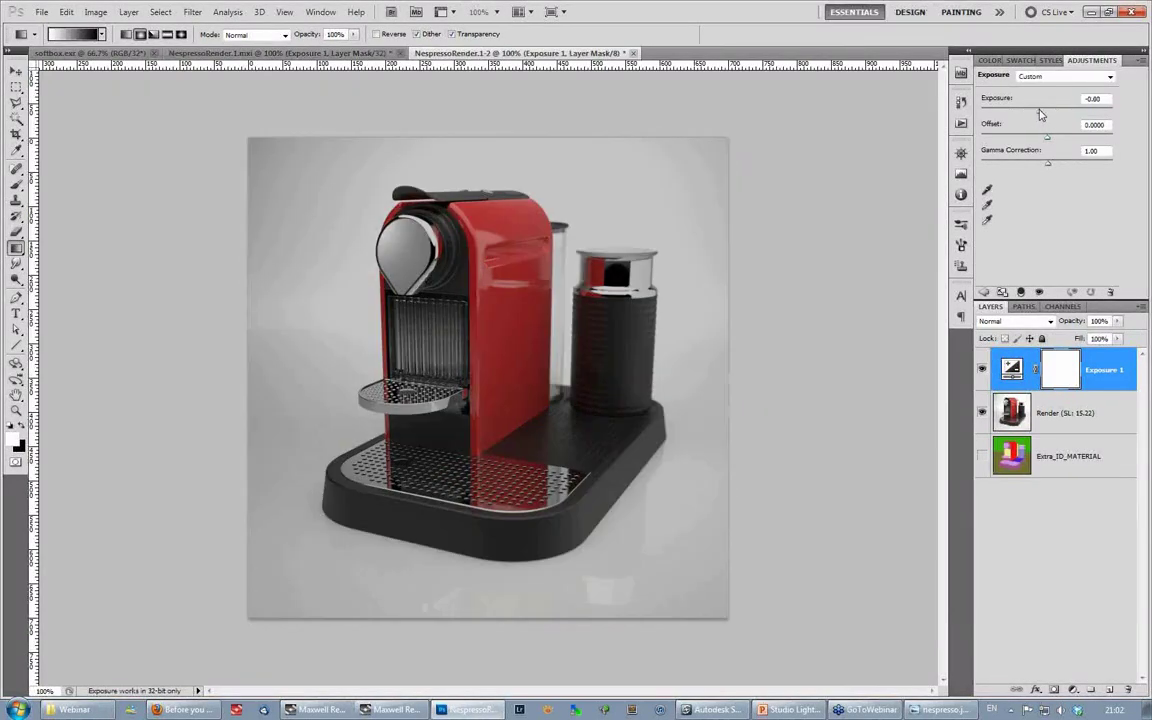
{"action": "left_click", "coordinate": [1010, 410]}
{"action": "left_click", "coordinate": [632, 53]}
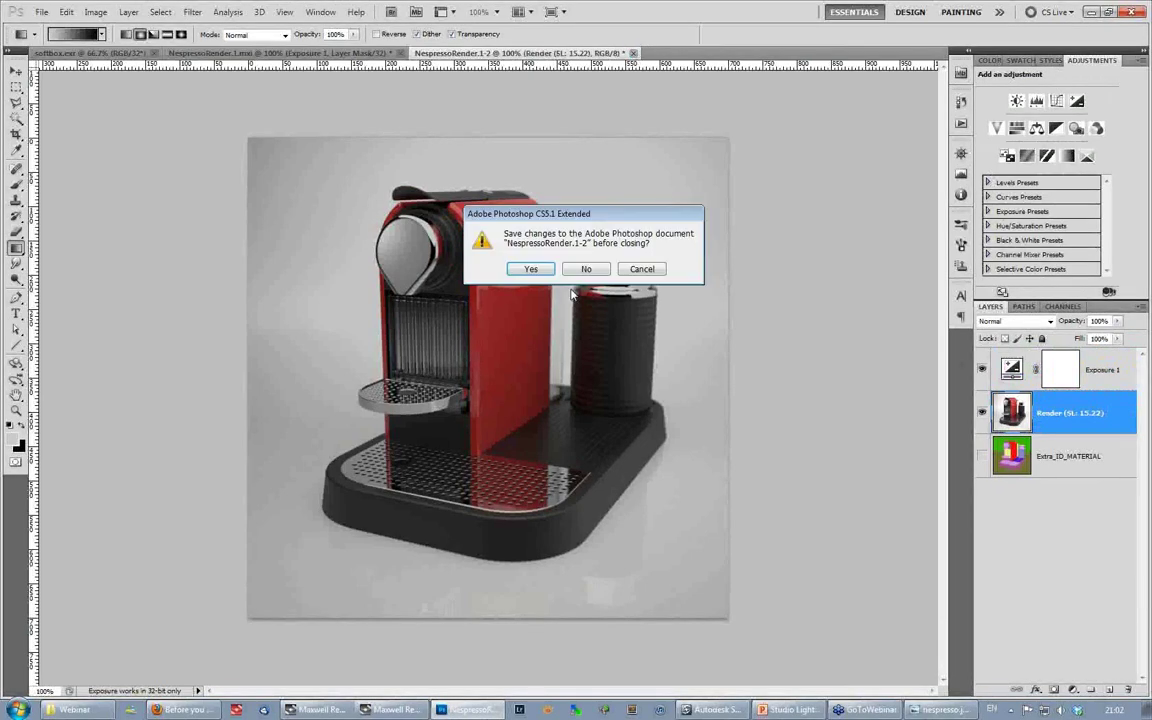
{"action": "left_click", "coordinate": [642, 269]}
{"action": "key", "text": "ctrl+w"}
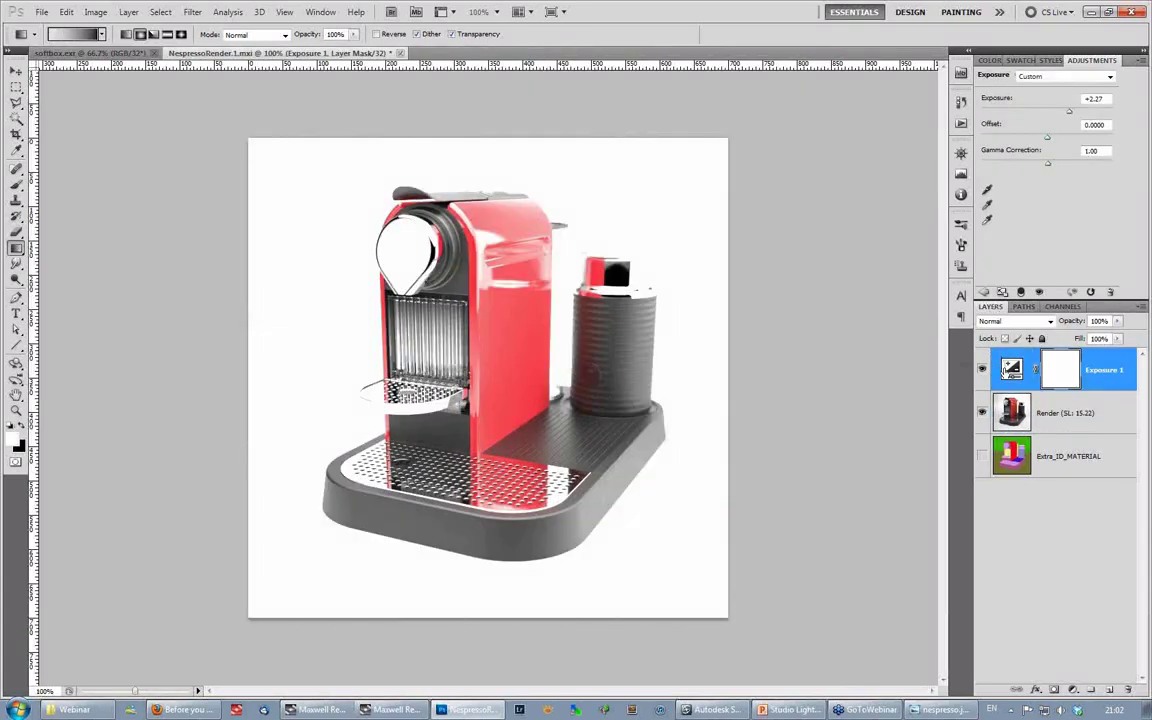
Step: Delete the Exposure 1 layer, and move the Extra_ID_MATERIAL layer above the Render layer and show it
{"action": "left_click_drag", "start_coordinate": [1128, 386], "coordinate": [1131, 691]}
{"action": "left_click", "coordinate": [1007, 416]}
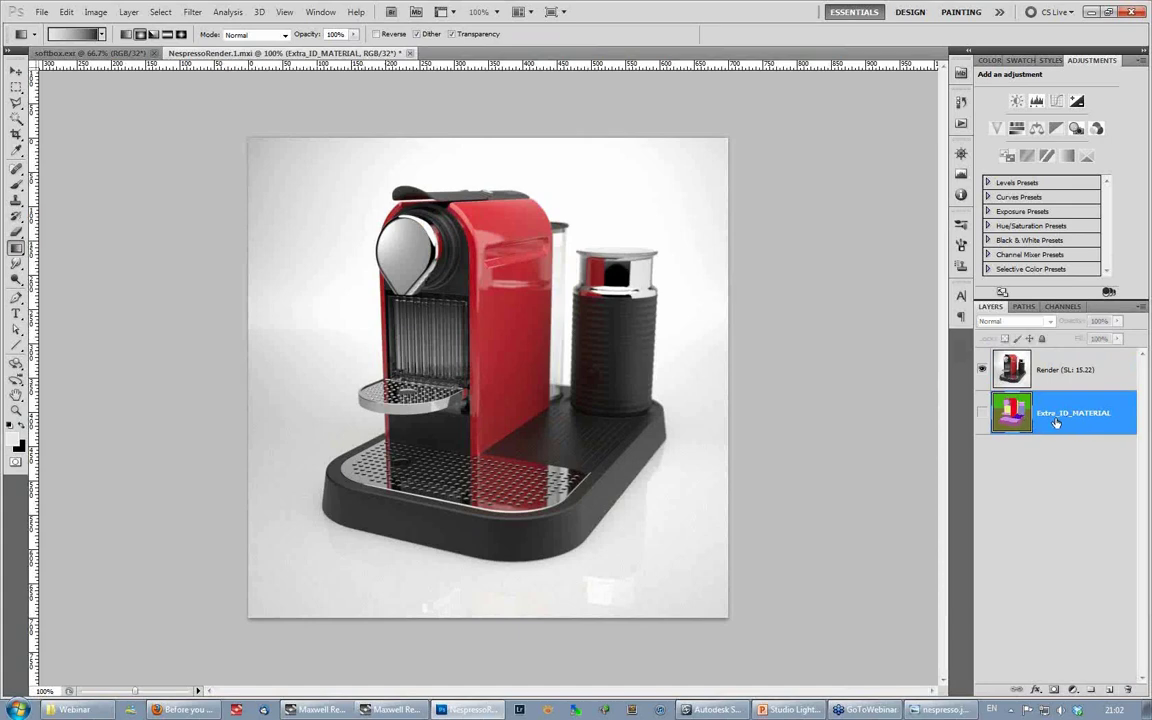
{"action": "left_click_drag", "start_coordinate": [1012, 415], "coordinate": [985, 362]}
{"action": "left_click", "coordinate": [983, 370]}
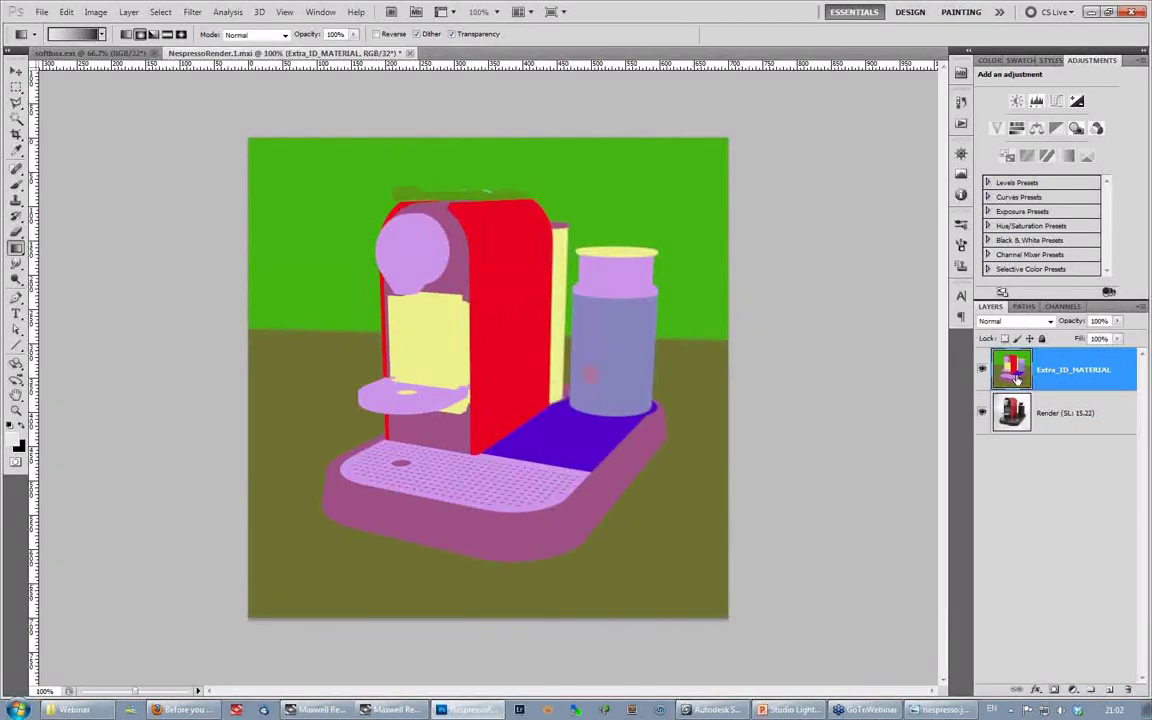
Step: Activate the Magic Wand and convert NespressoRender.1.mxi to 16 bits per channel without merging its layers
{"action": "key", "text": "w"}
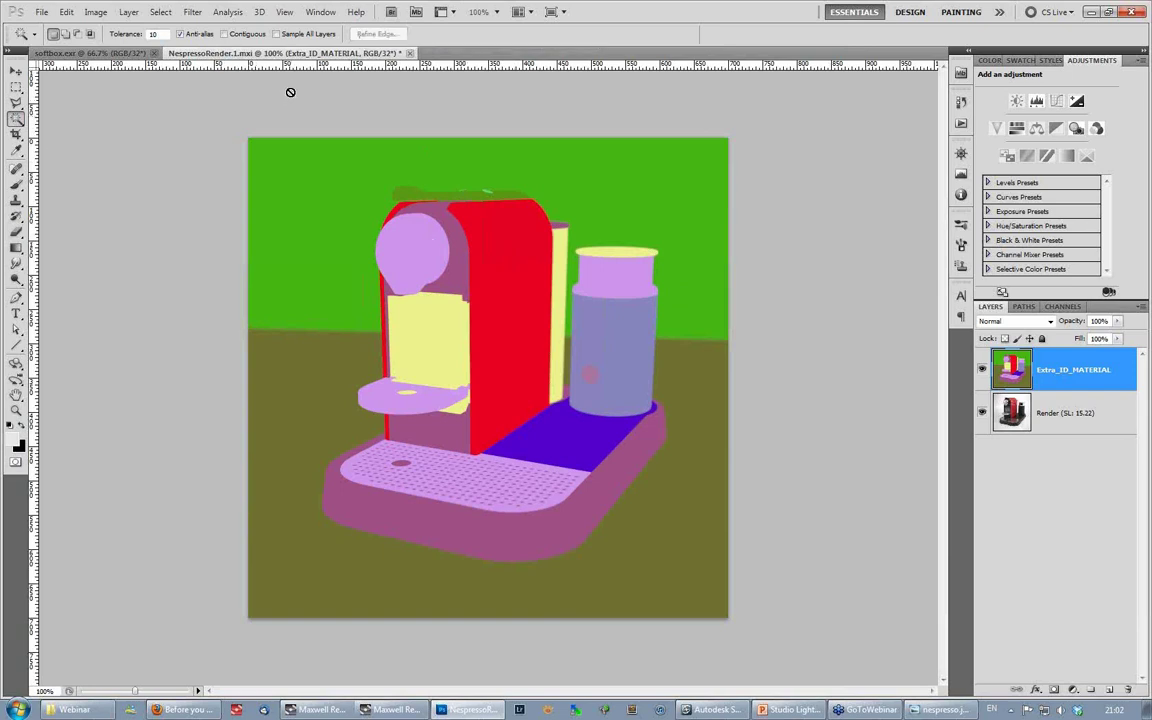
{"action": "left_click", "coordinate": [95, 12]}
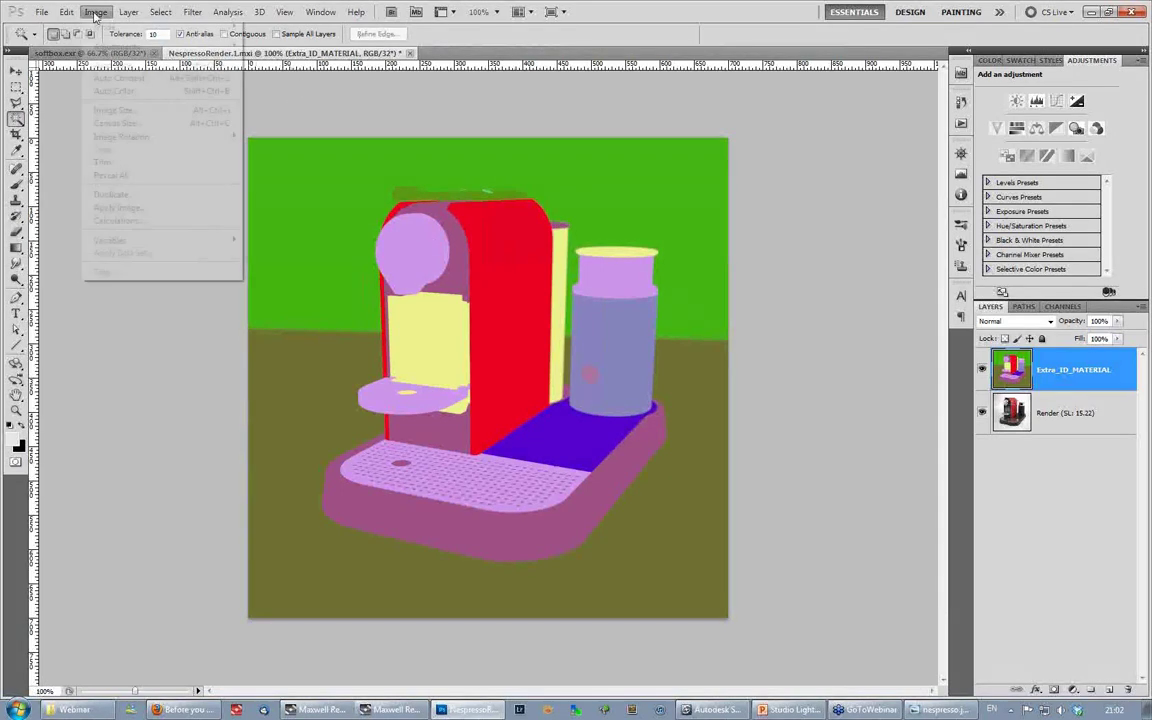
{"action": "mouse_move", "coordinate": [110, 27]}
{"action": "left_click", "coordinate": [279, 152]}
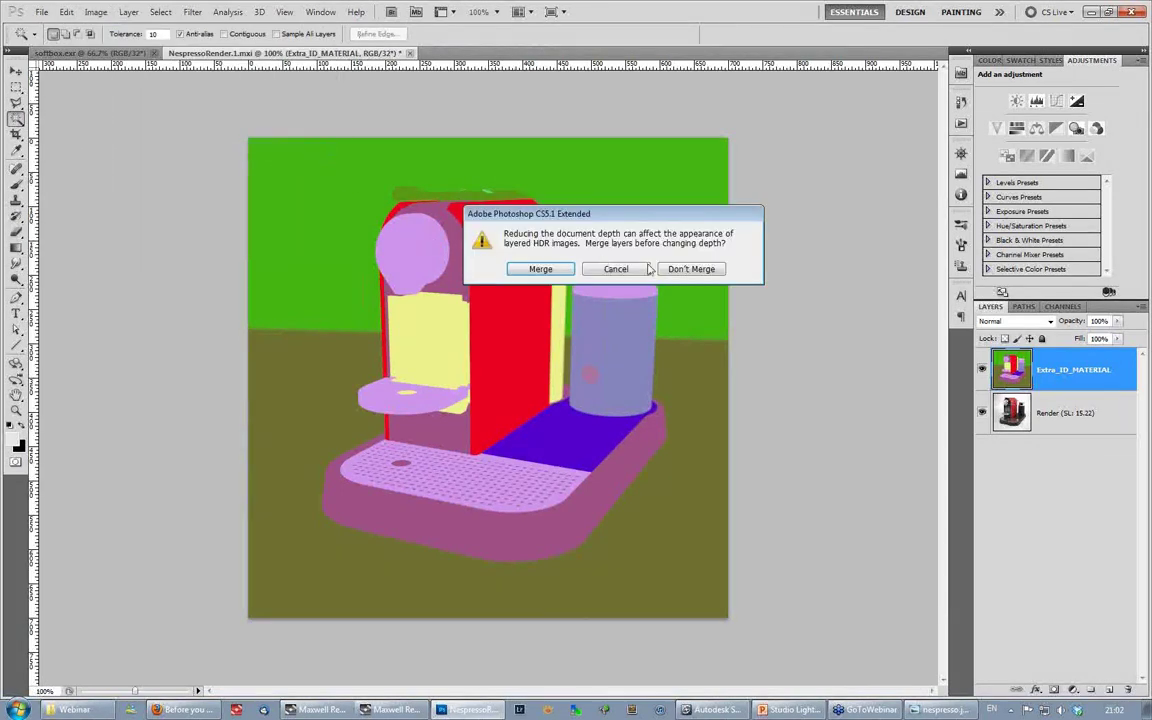
{"action": "left_click", "coordinate": [690, 269]}
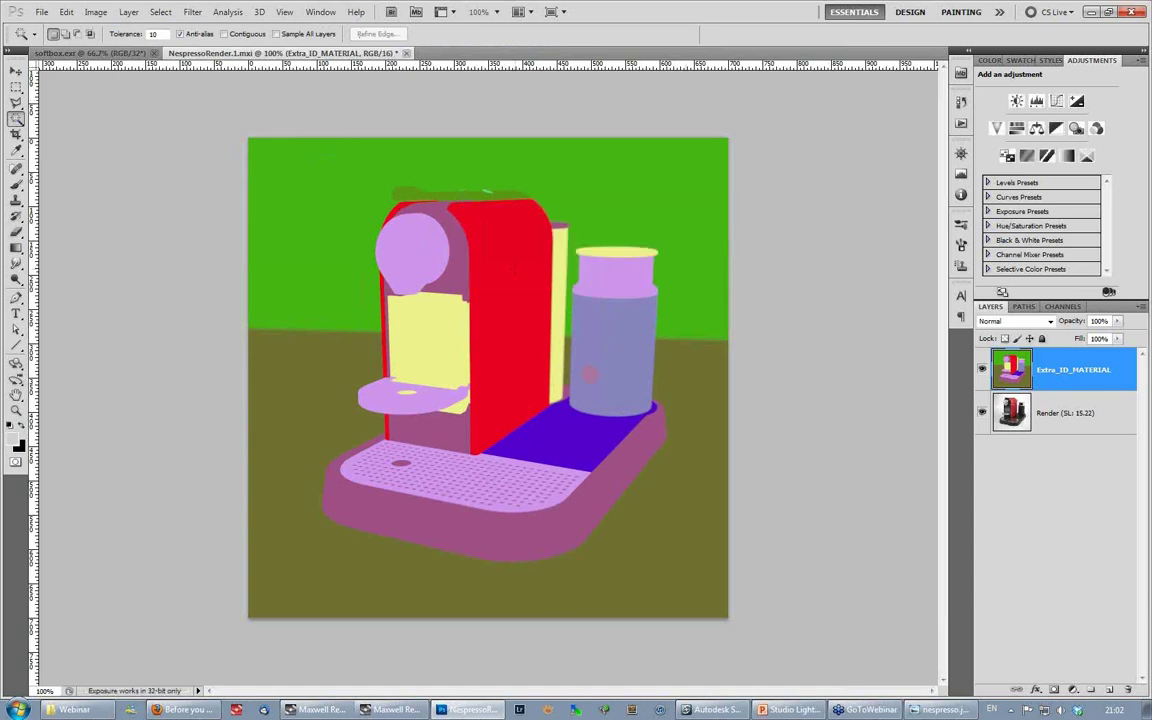
Step: Select the red body area on Extra_ID_MATERIAL, hide that layer, and add a Hue/Saturation adjustment above Render masked by the selection
{"action": "left_click", "coordinate": [516, 270]}
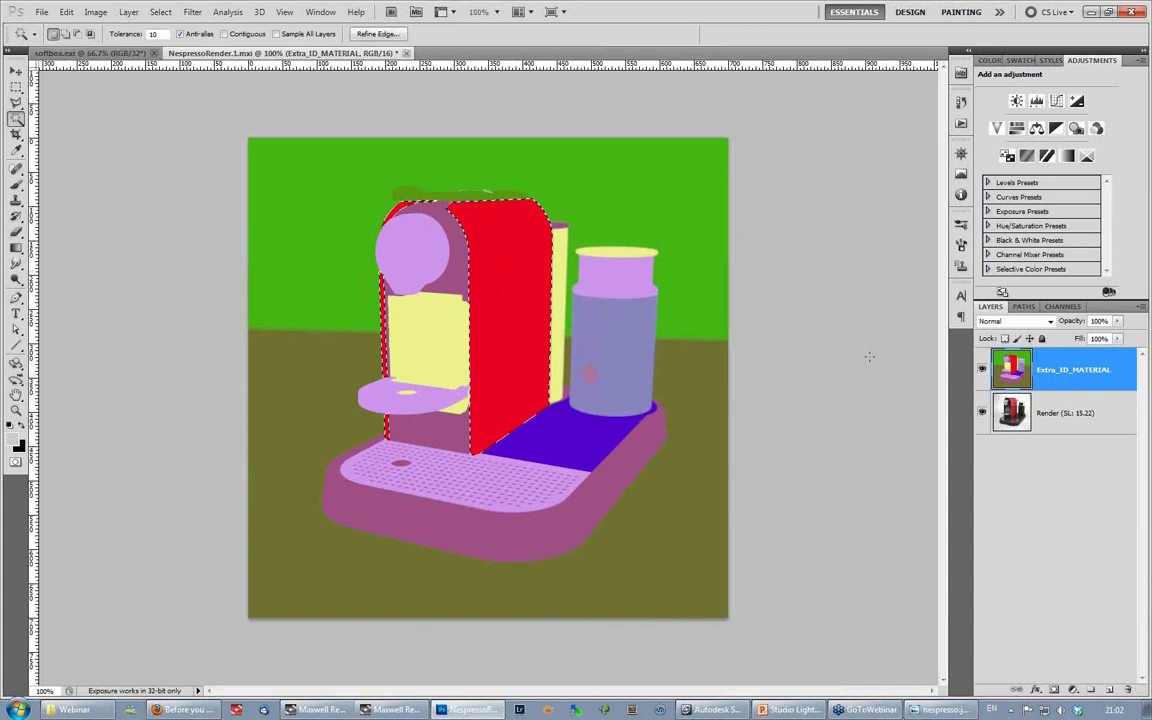
{"action": "left_click", "coordinate": [981, 369]}
{"action": "left_click", "coordinate": [1012, 415]}
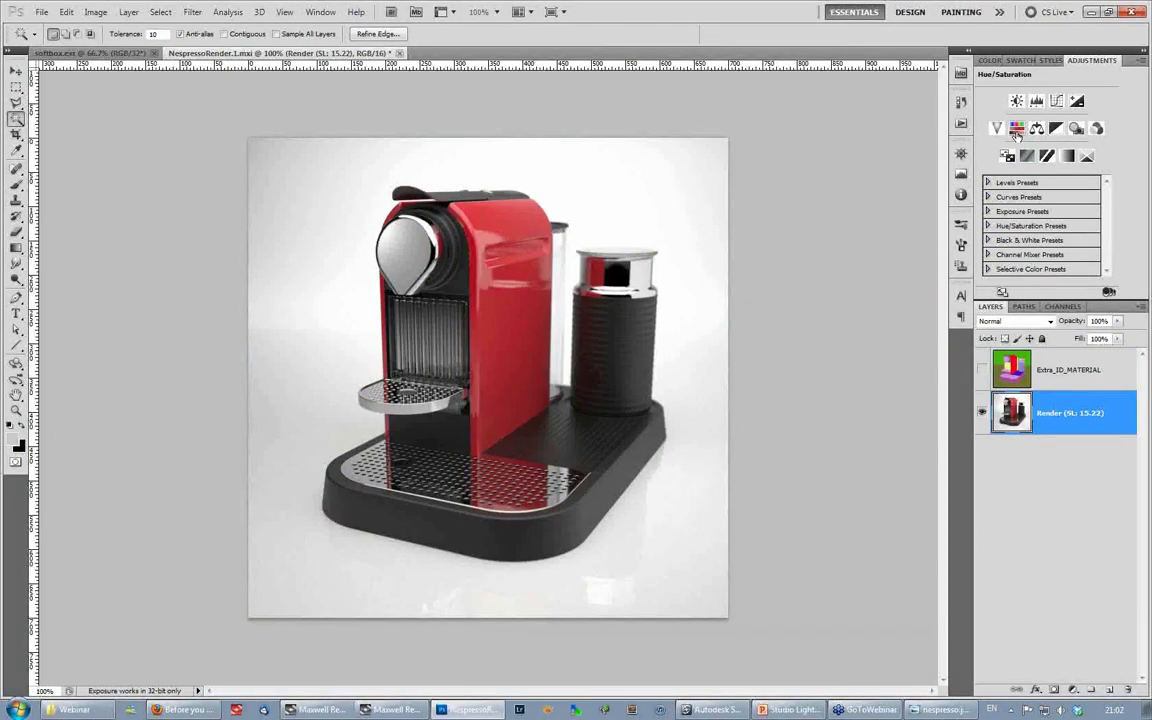
{"action": "left_click", "coordinate": [1016, 128]}
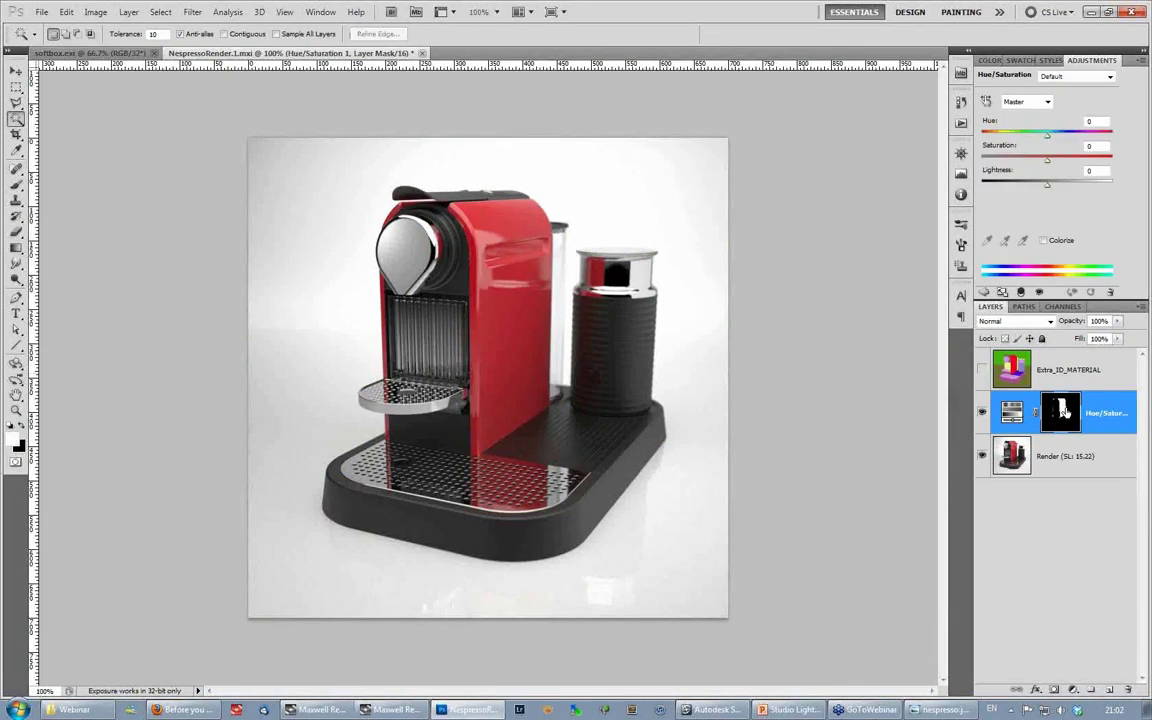
Step: Raise the red body's saturation to about +18 with a slight lightness increase, and toggle the adjustment layer to compare
{"action": "left_click", "coordinate": [1026, 413]}
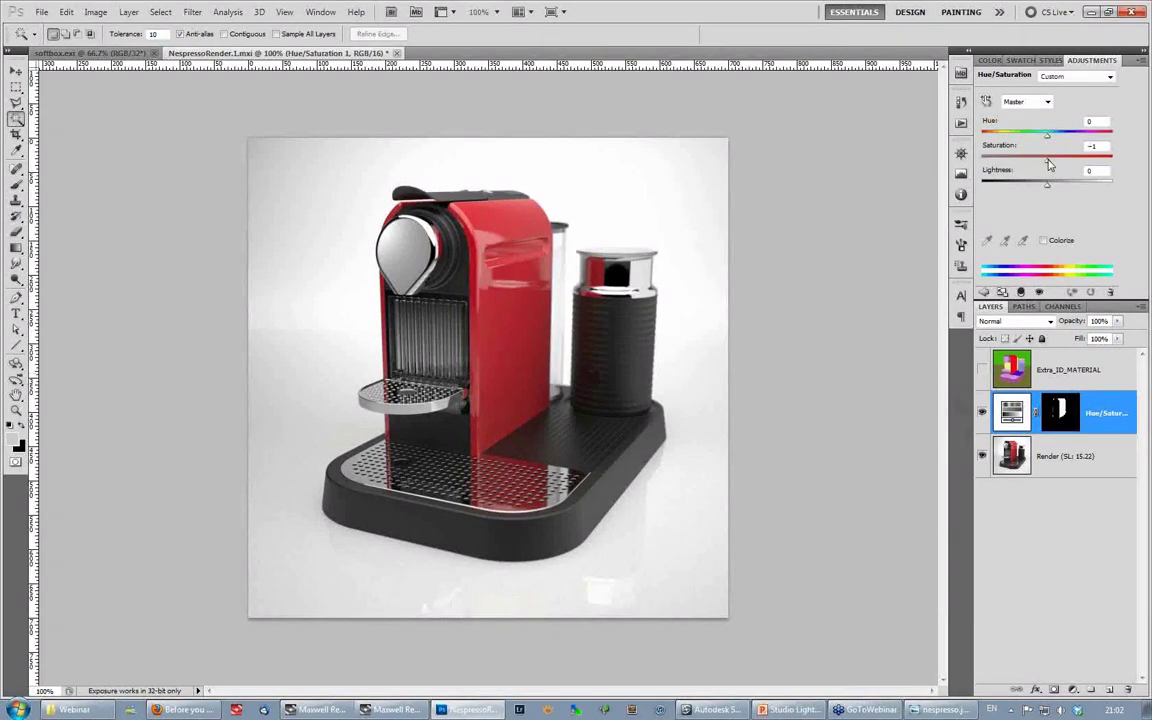
{"action": "mouse_move", "coordinate": [1053, 165]}
{"action": "left_mouse_down"}
{"action": "mouse_move", "coordinate": [1075, 164]}
{"action": "mouse_move", "coordinate": [1059, 165]}
{"action": "left_mouse_up"}
{"action": "left_click_drag", "start_coordinate": [1059, 165], "coordinate": [1054, 162]}
{"action": "left_click_drag", "start_coordinate": [1058, 162], "coordinate": [1062, 162]}
{"action": "left_click", "coordinate": [983, 414]}
{"action": "key", "text": "ctrl+t"}
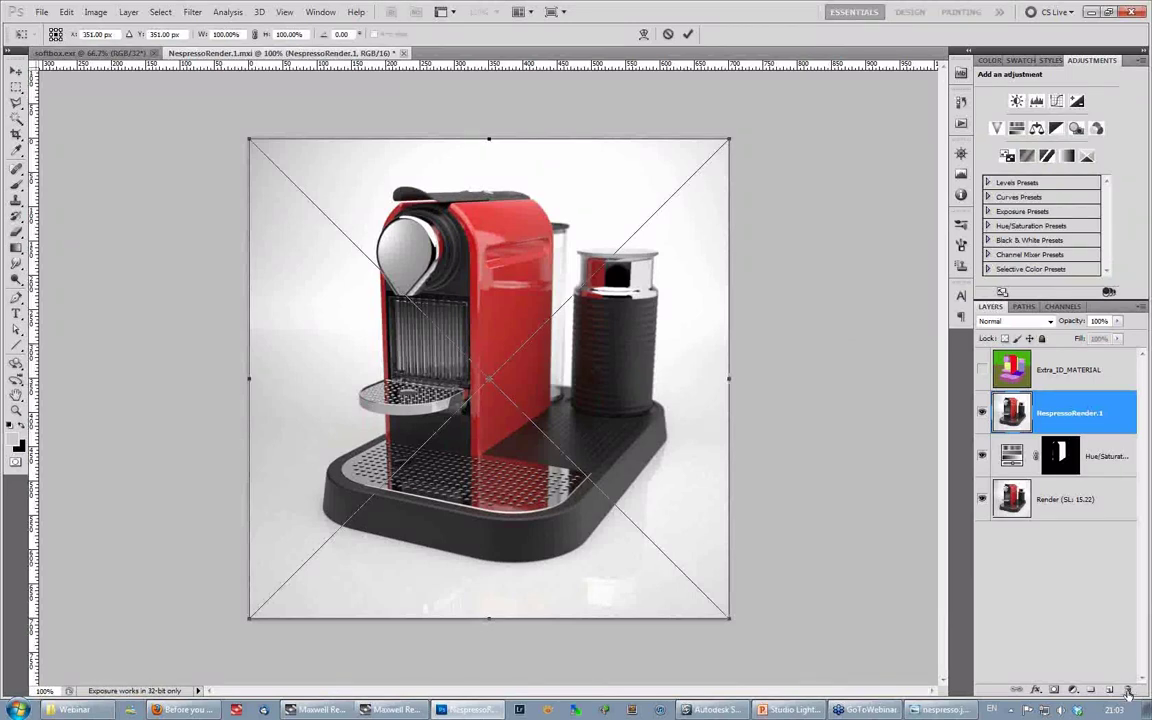
{"action": "left_click", "coordinate": [688, 34]}
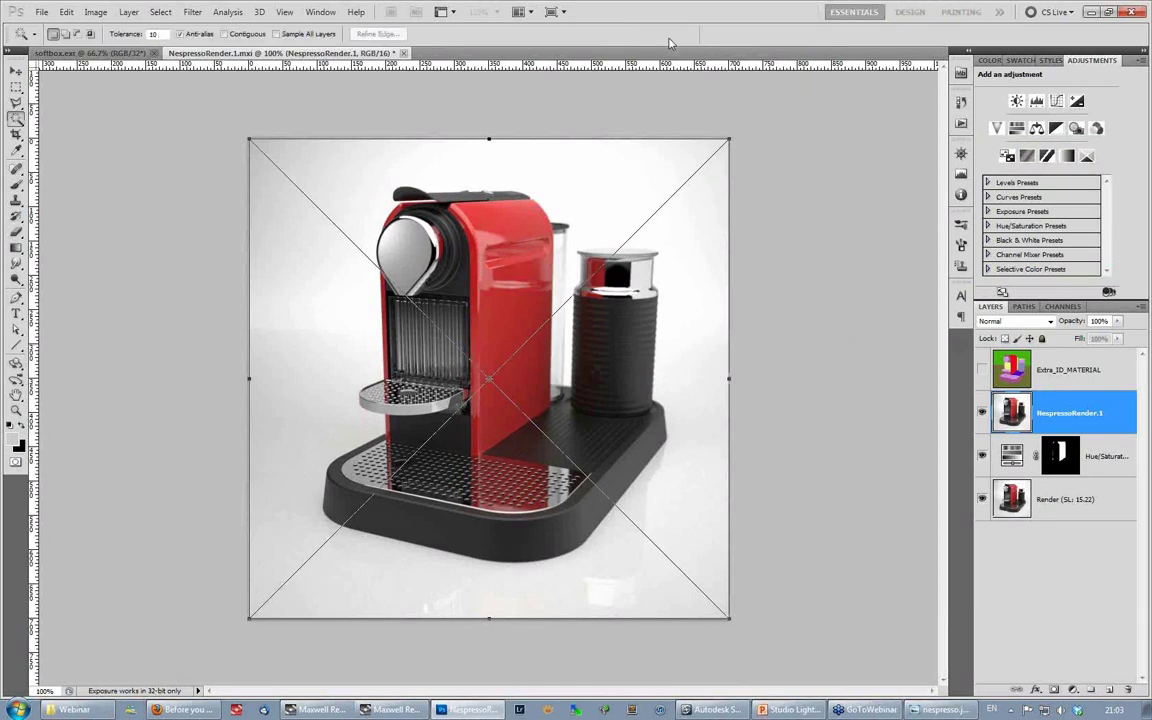
{"action": "key", "text": "Delete"}
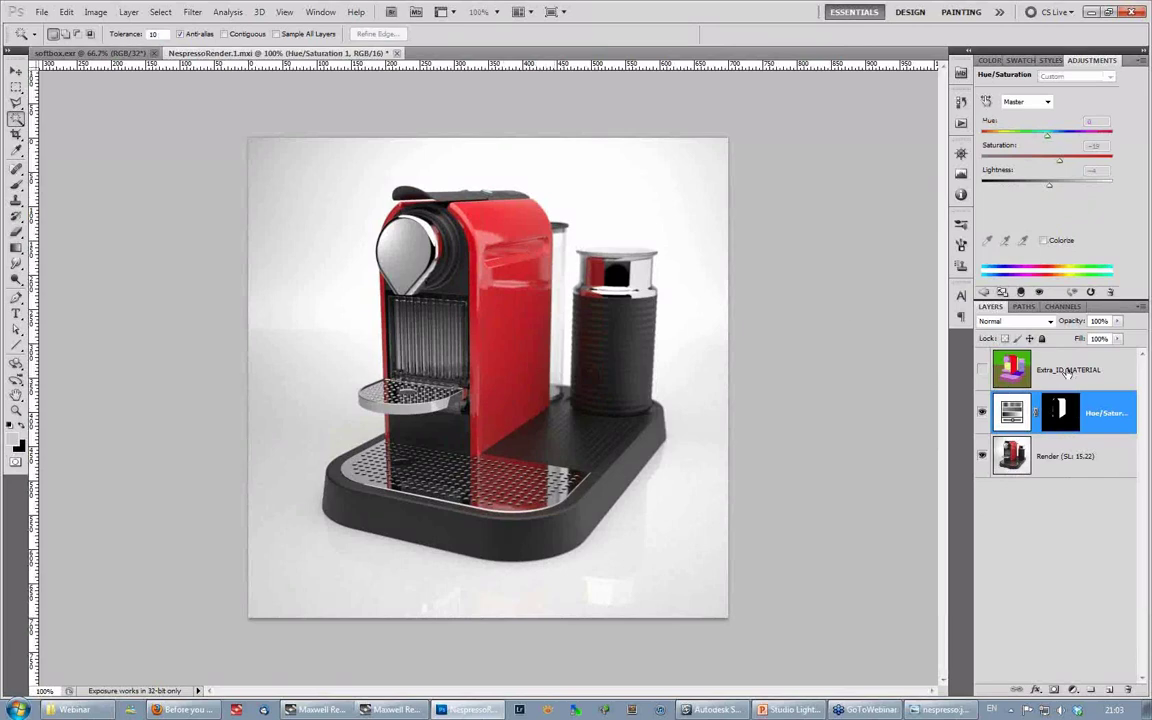
{"action": "left_click", "coordinate": [1068, 370]}
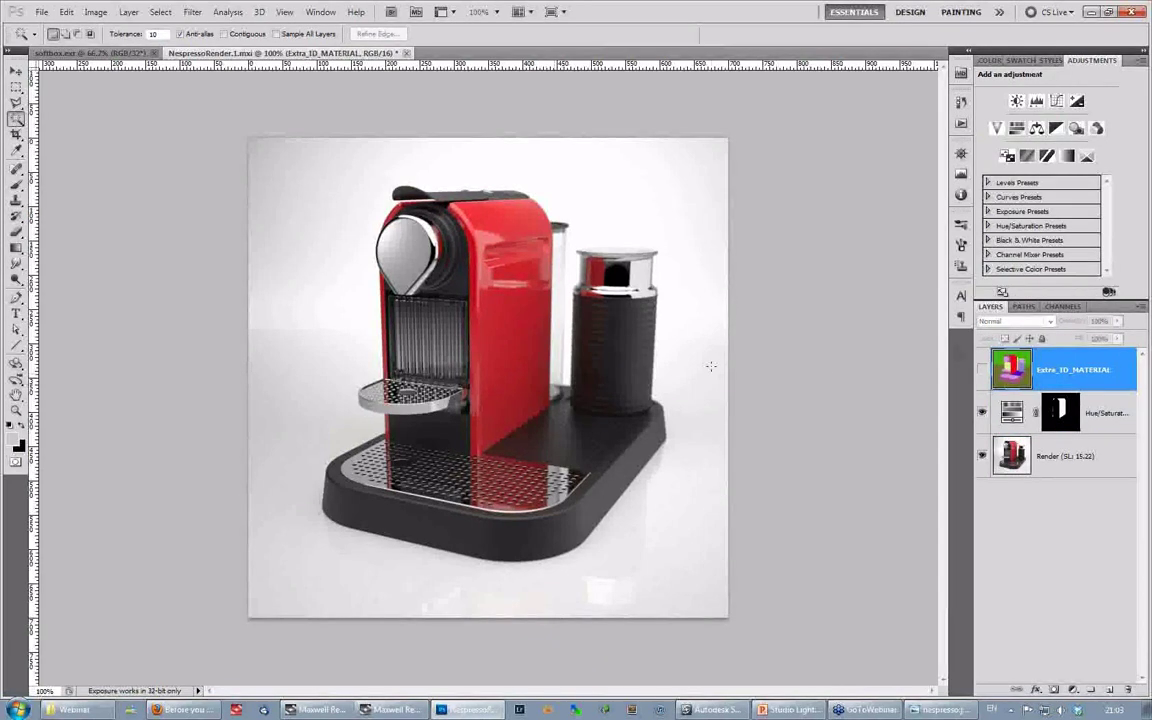
Step: Open NespressoRender.1.tif and NespressoRender_material.1.png, and paste the material image over the TIF render as a new layer
{"action": "left_click", "coordinate": [42, 12]}
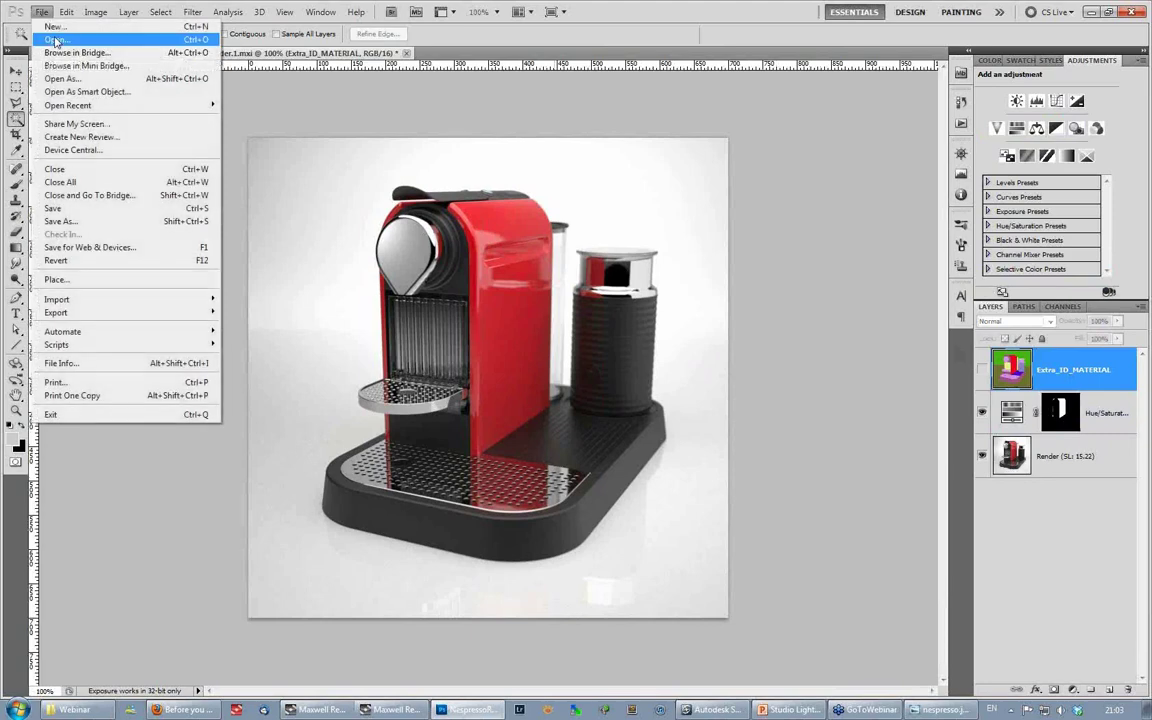
{"action": "left_click", "coordinate": [54, 40]}
{"action": "double_click", "coordinate": [586, 266]}
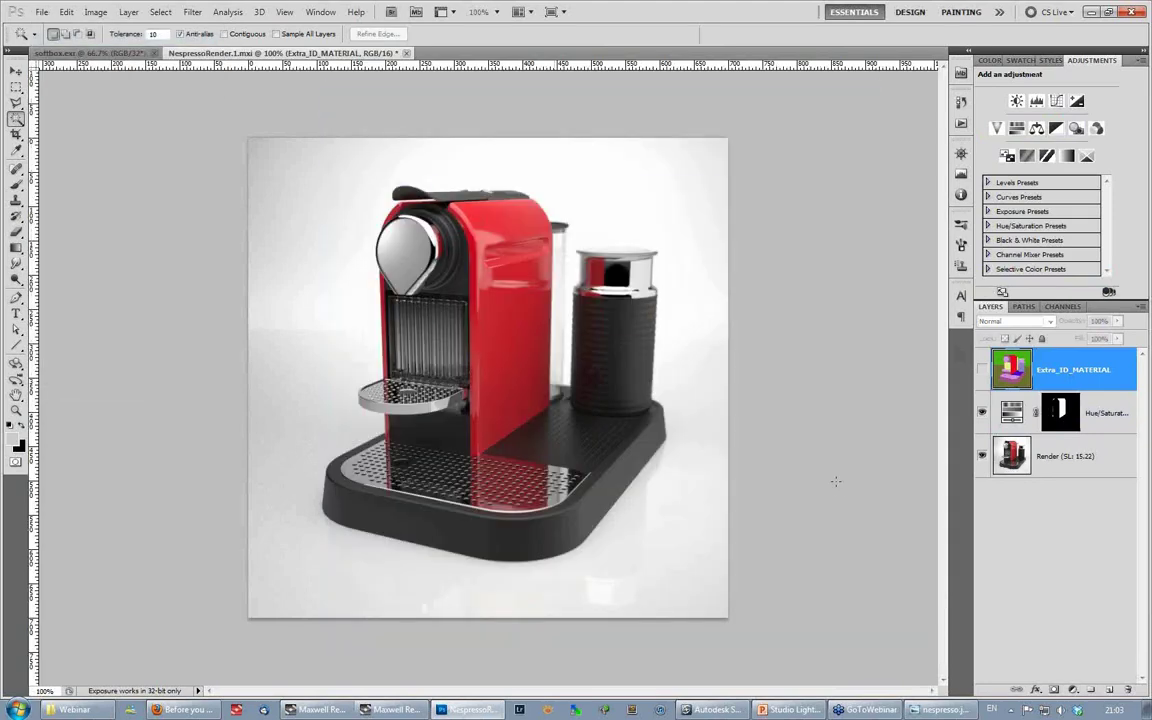
{"action": "left_click", "coordinate": [619, 306]}
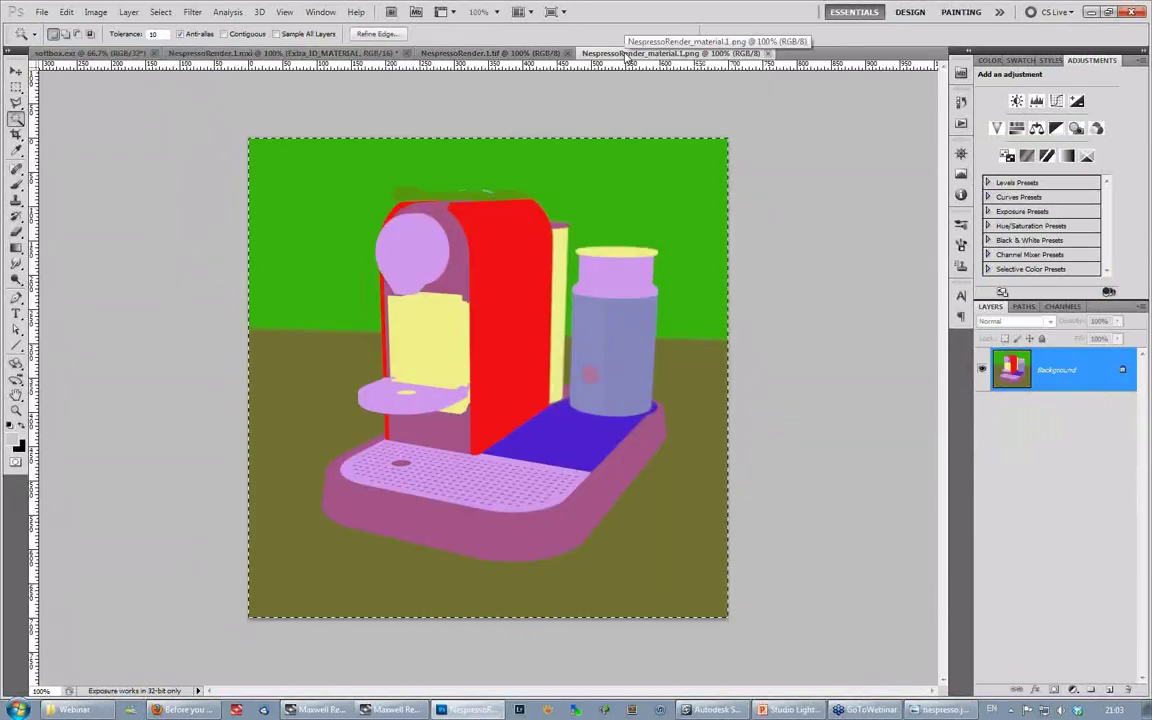
{"action": "left_click", "coordinate": [515, 53]}
{"action": "key", "text": "ctrl+v"}
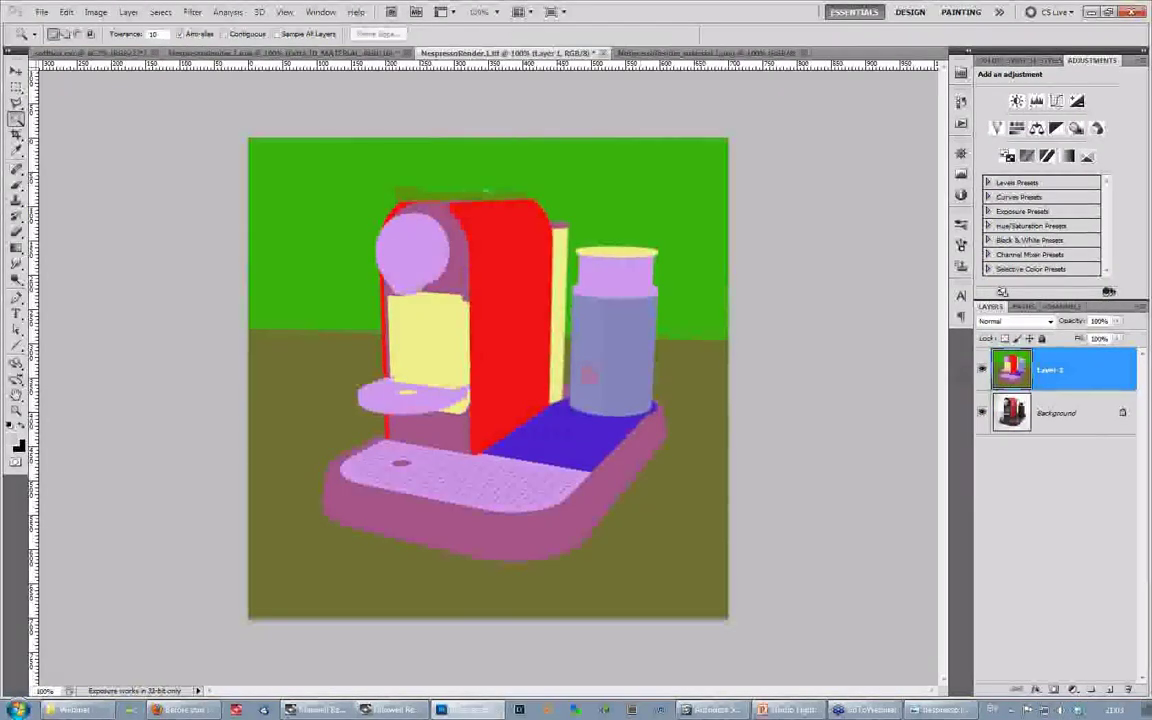
Step: Close NespressoRender.1.tif without saving, and close the material PNG
{"action": "left_click", "coordinate": [603, 53]}
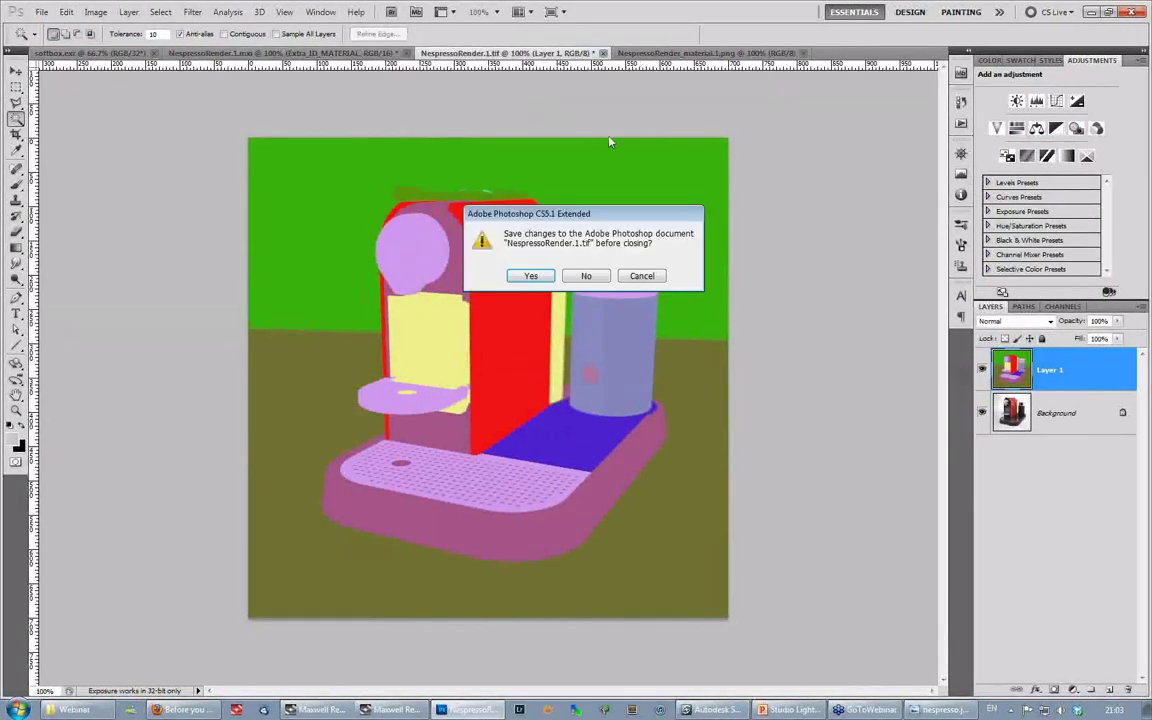
{"action": "left_click", "coordinate": [589, 273]}
{"action": "left_click", "coordinate": [606, 53]}
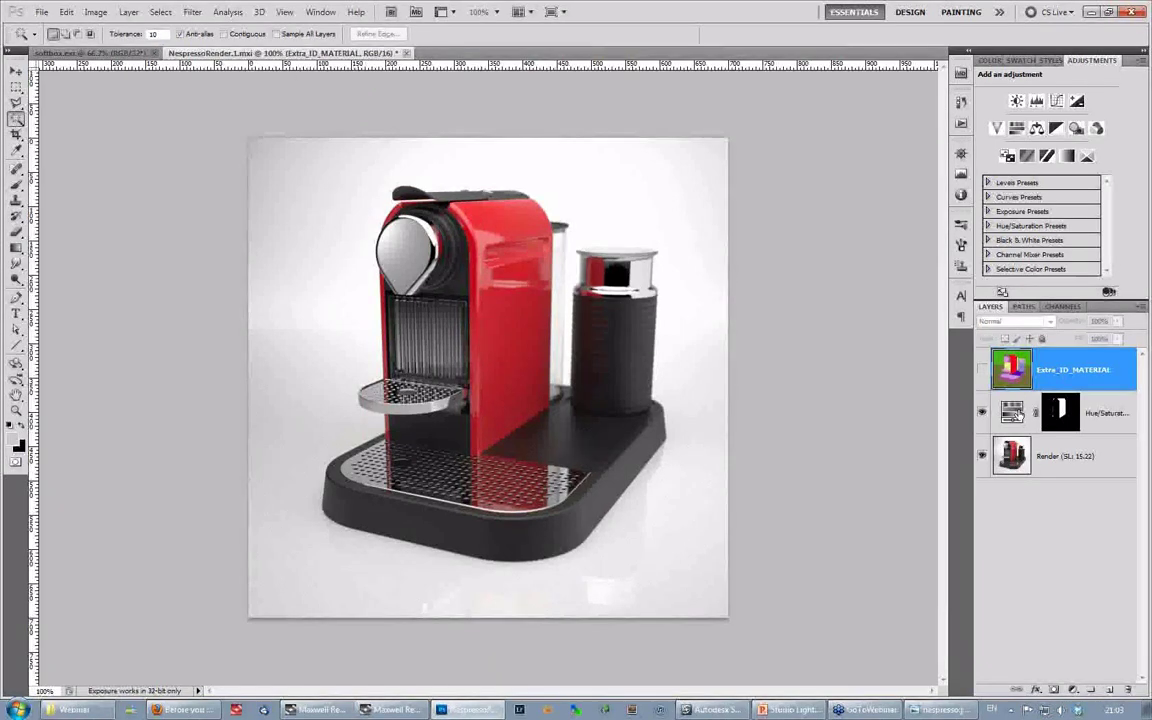
Step: Make the Render layer of NespressoRender.1.mxi the active layer
{"action": "left_click", "coordinate": [1013, 465]}
{"action": "left_click", "coordinate": [1013, 415]}
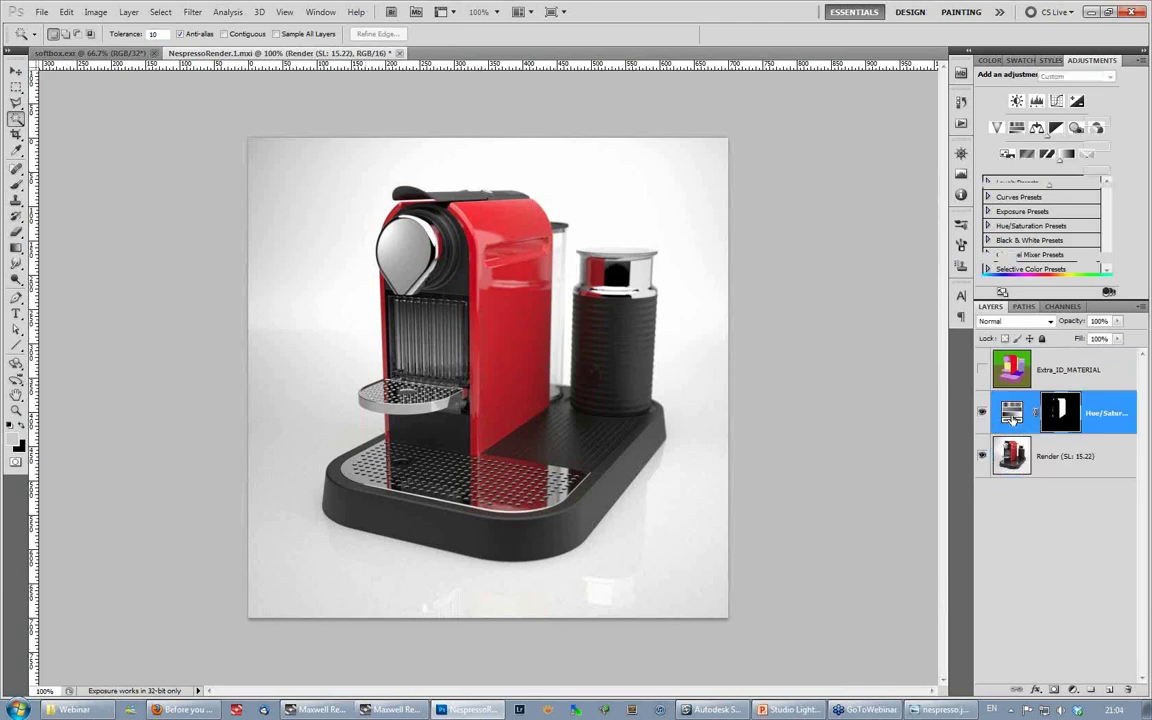
{"action": "left_click", "coordinate": [1013, 458]}
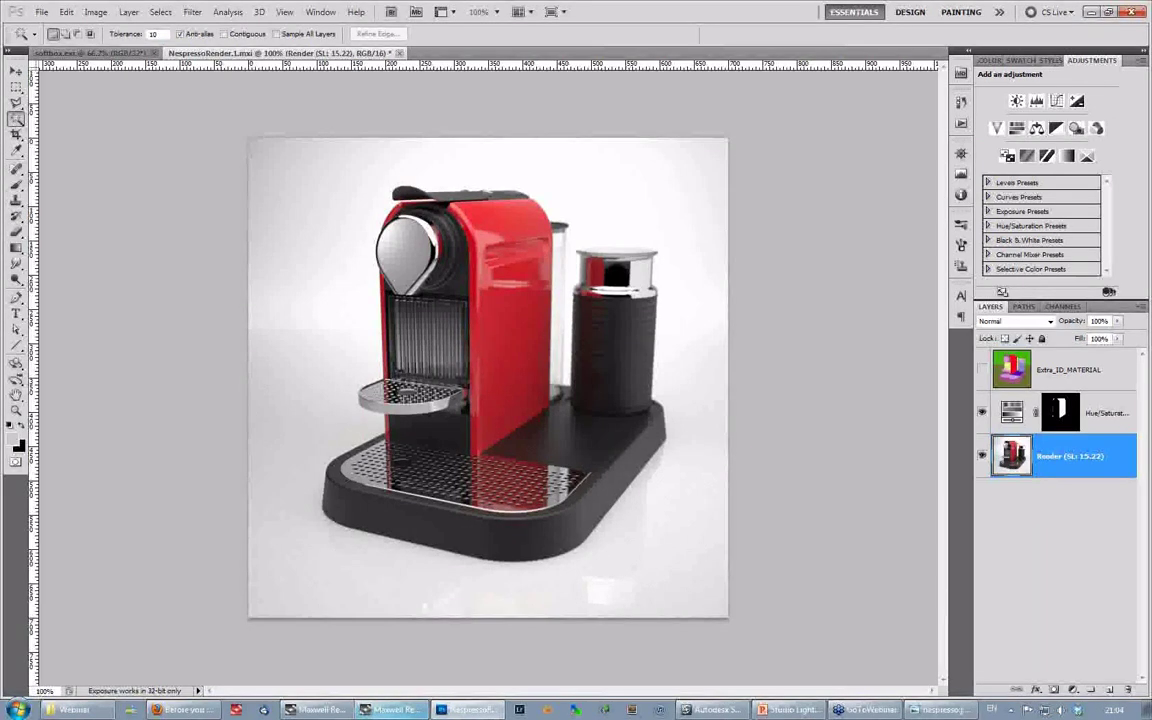
Step: Switch to Maxwell Render to examine the contrasty red machine render with its MultiLight settings, and return to Photoshop
{"action": "left_click", "coordinate": [395, 710]}
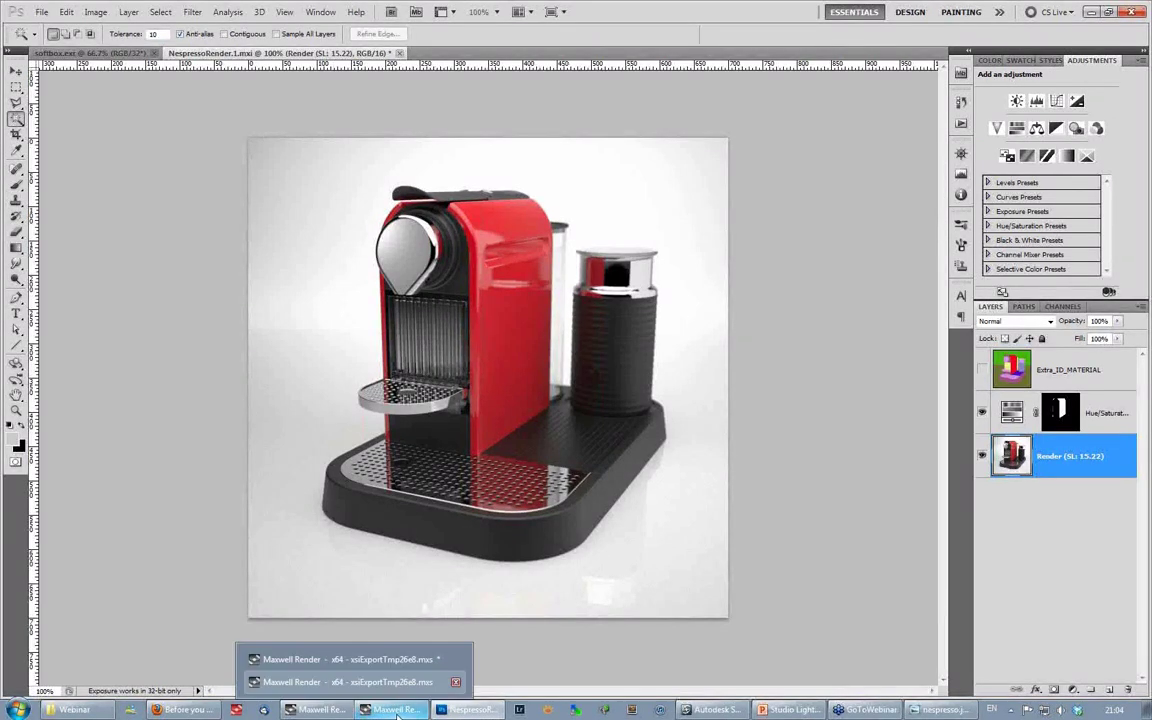
{"action": "left_click", "coordinate": [397, 682]}
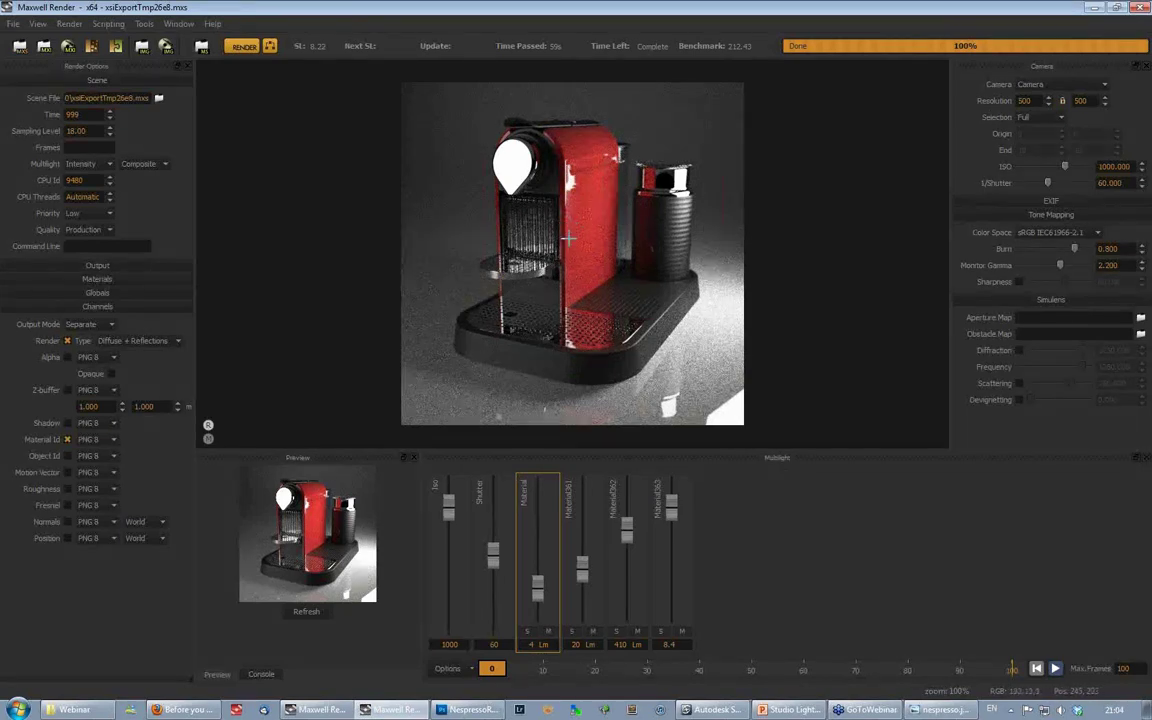
{"action": "mouse_move", "coordinate": [455, 712]}
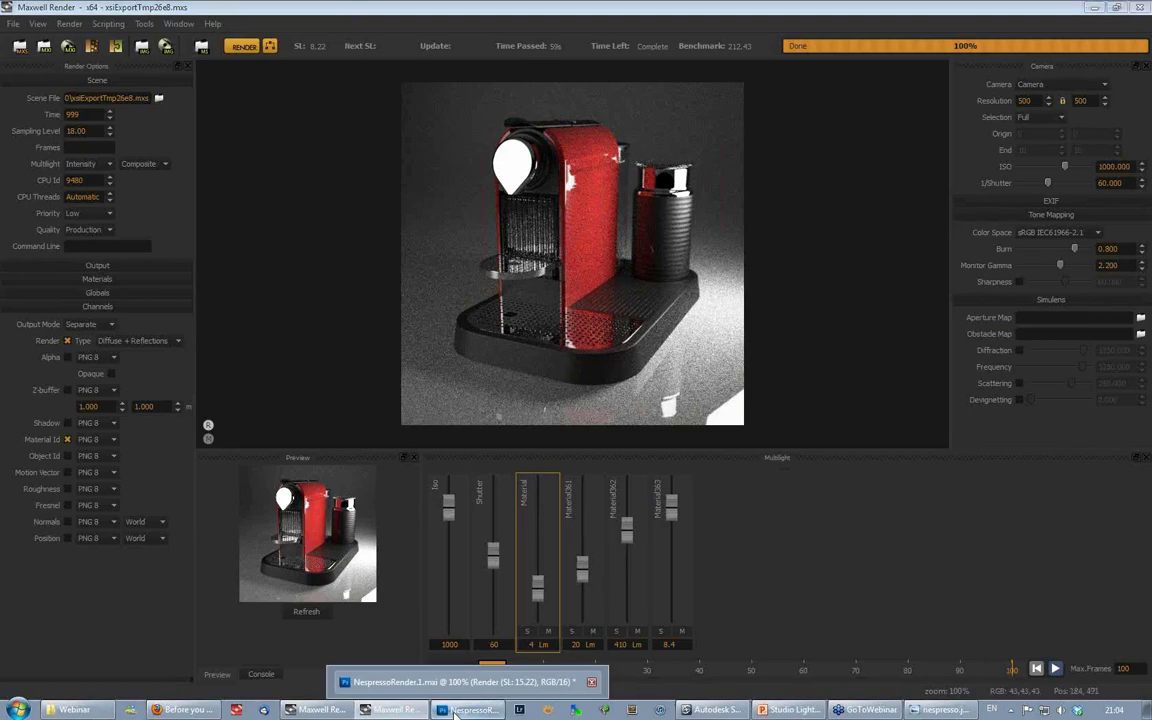
{"action": "left_click", "coordinate": [455, 710]}
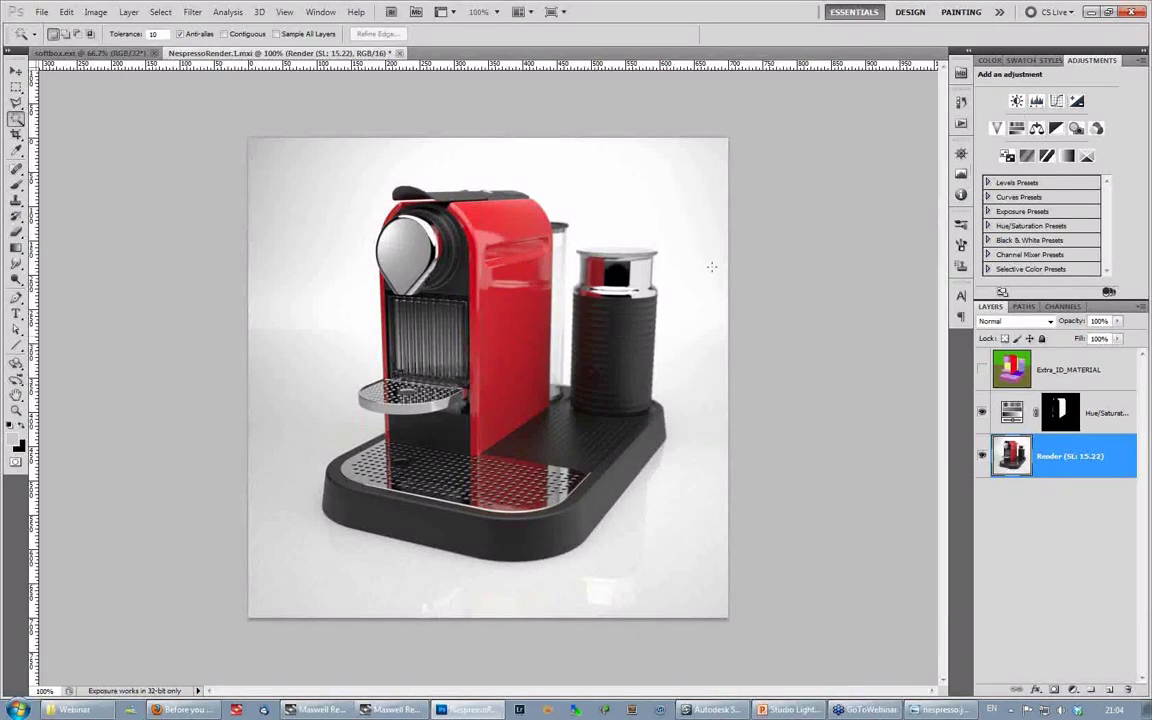
Step: Add a Curves adjustment layer directly above the Render layer with the Medium Contrast (RGB) preset
{"action": "left_click", "coordinate": [1056, 100]}
{"action": "left_click", "coordinate": [1012, 456]}
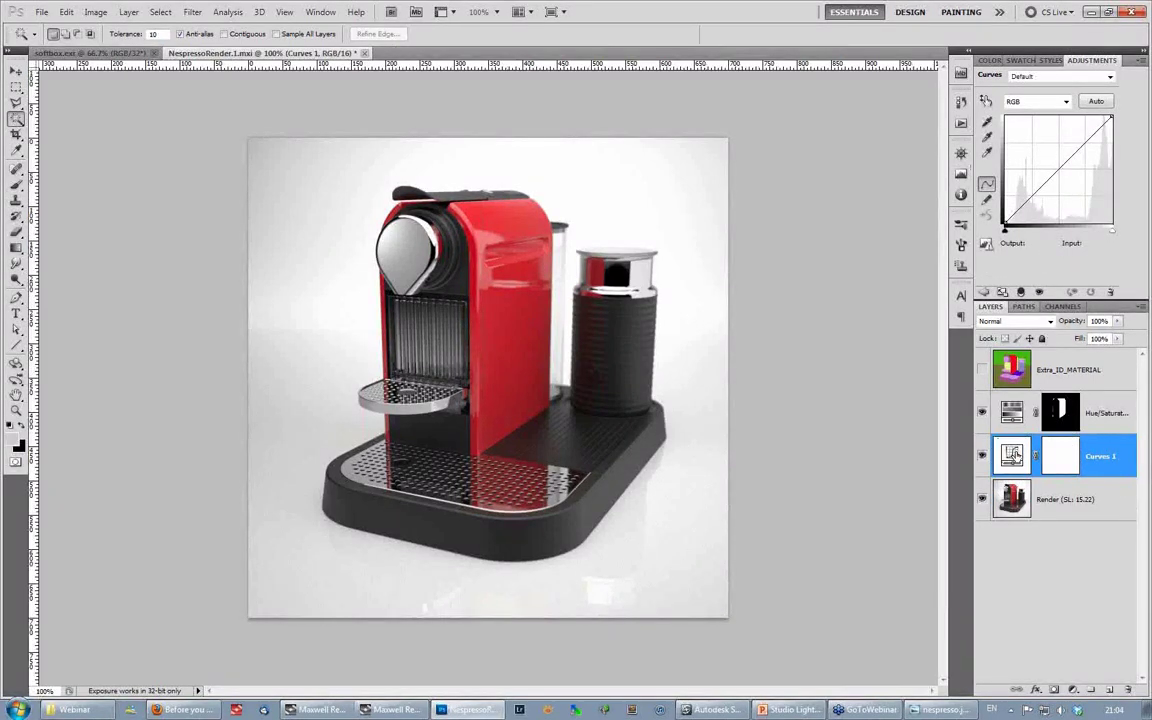
{"action": "left_click", "coordinate": [1074, 78]}
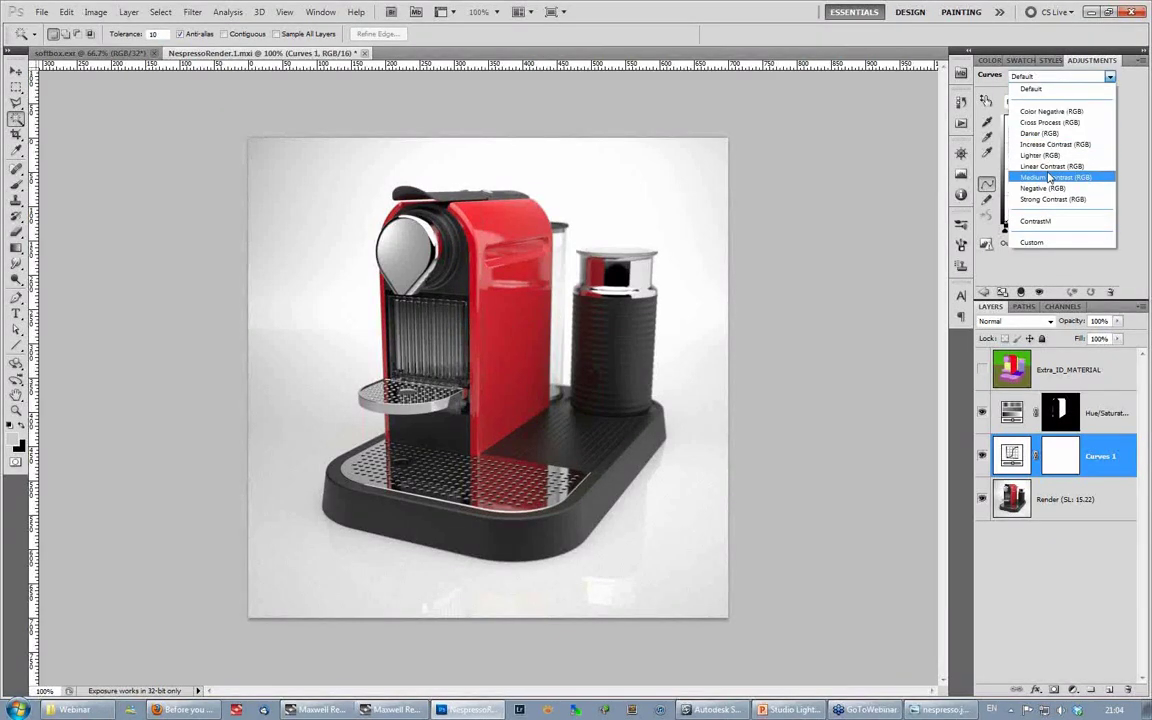
{"action": "left_click", "coordinate": [1041, 177]}
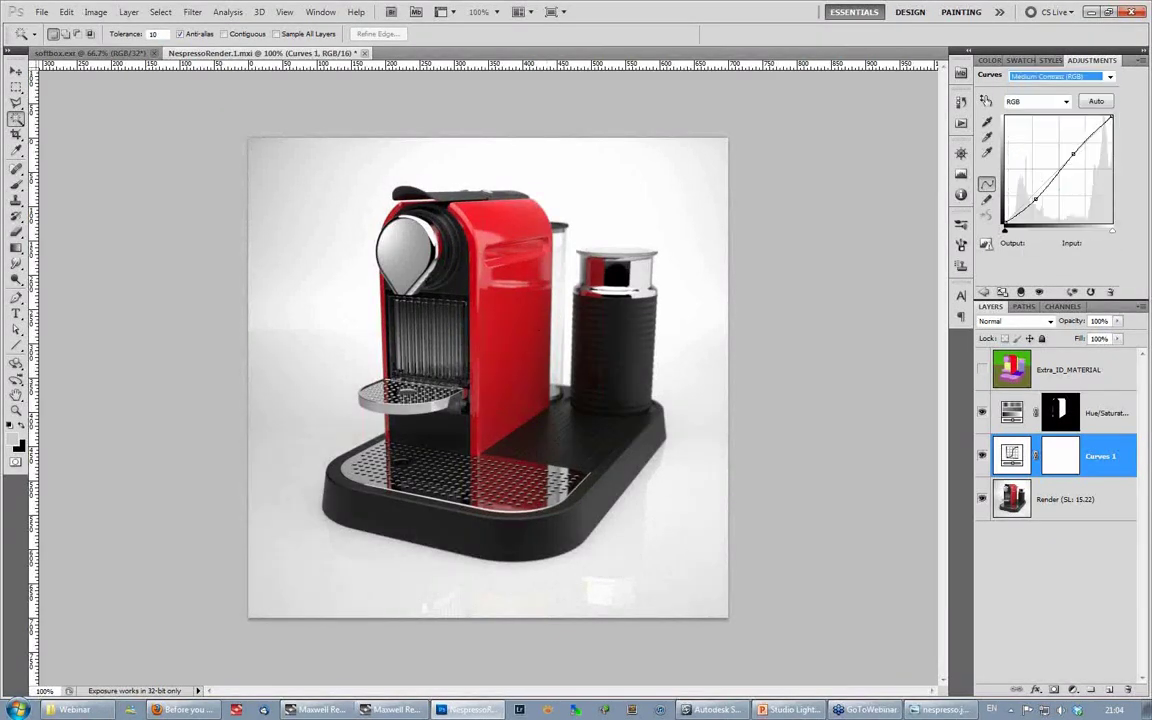
Step: Toggle the Curves layer's visibility to compare the render with and without the medium contrast
{"action": "left_click", "coordinate": [982, 456]}
{"action": "left_click", "coordinate": [982, 456]}
{"action": "left_click", "coordinate": [982, 456]}
{"action": "left_click", "coordinate": [982, 456]}
{"action": "left_click", "coordinate": [982, 456]}
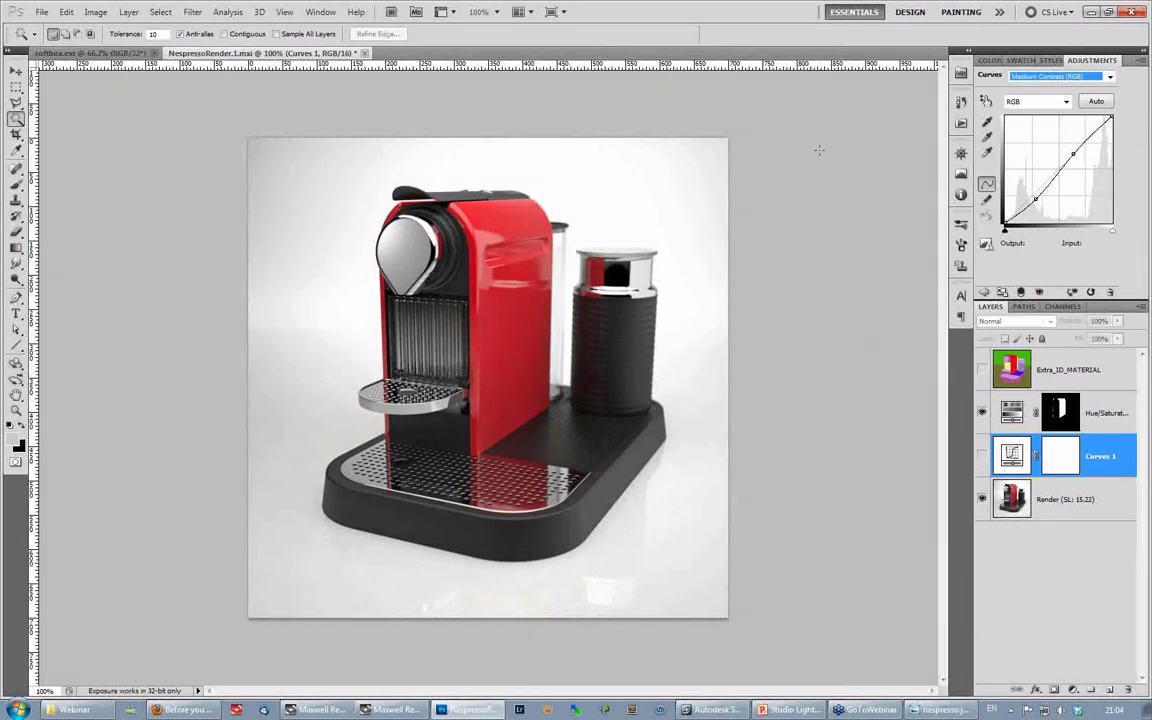
Step: Apply the ContrastM preset to the Curves layer and toggle its visibility to compare, leaving the layer shown
{"action": "left_click", "coordinate": [1060, 76]}
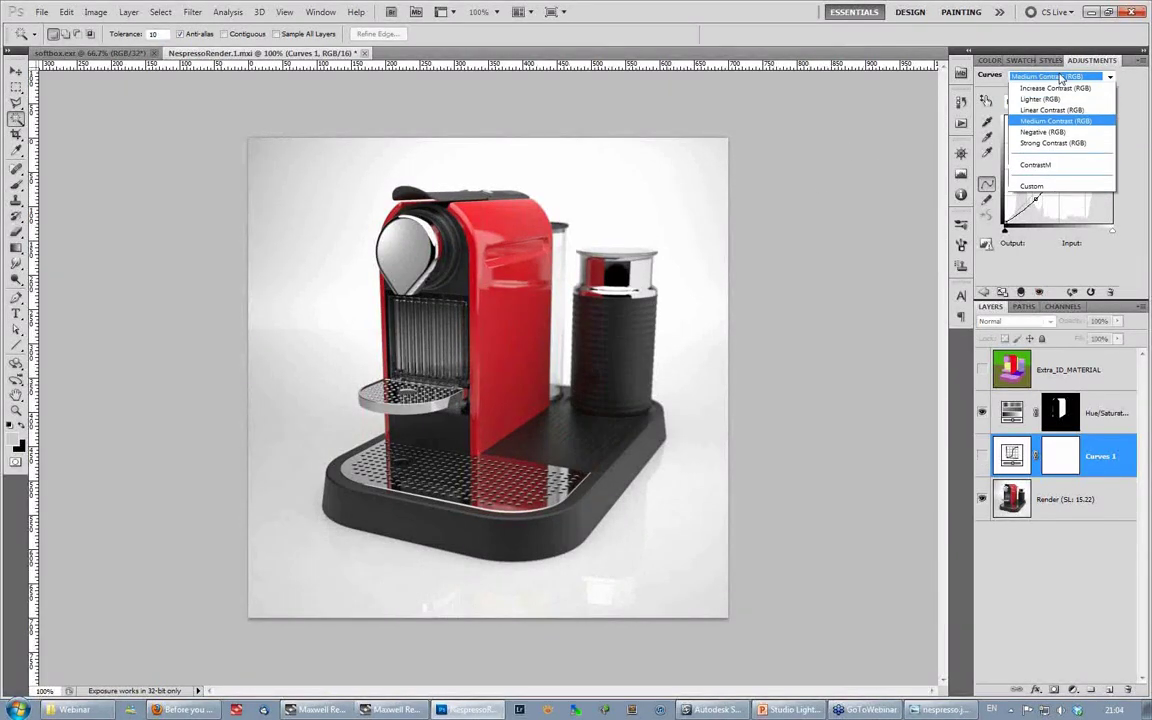
{"action": "left_click", "coordinate": [1038, 222]}
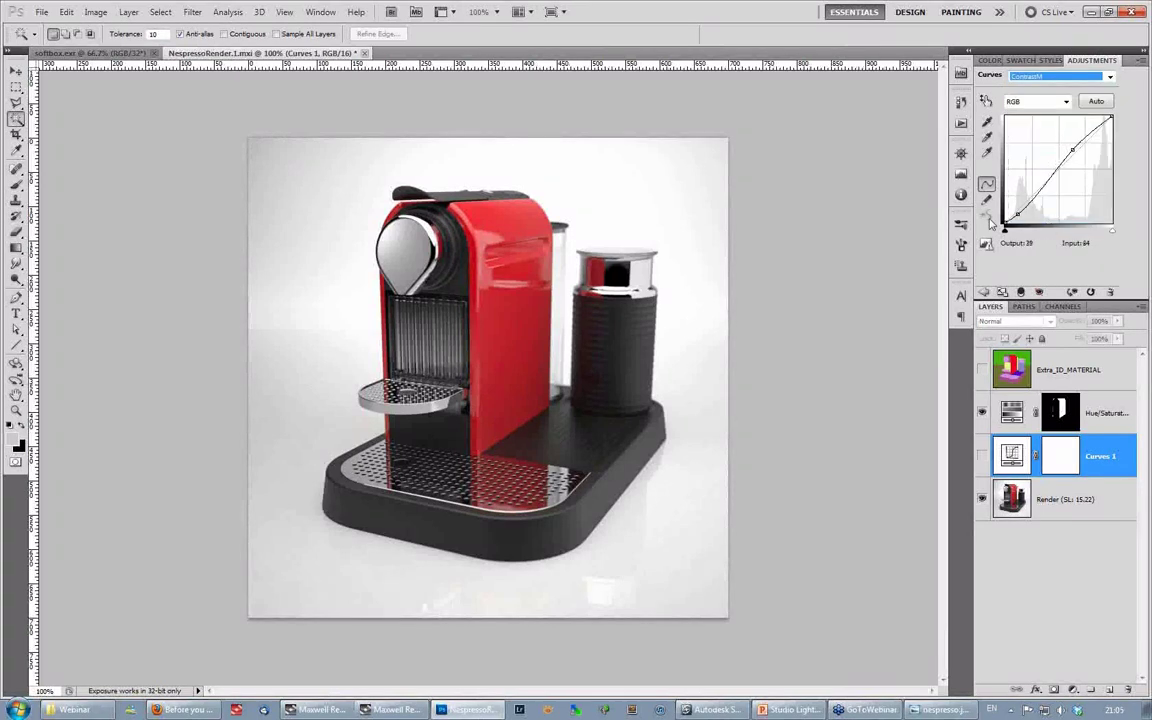
{"action": "left_click", "coordinate": [982, 456]}
{"action": "left_click", "coordinate": [982, 456]}
{"action": "left_click", "coordinate": [982, 456]}
{"action": "left_click", "coordinate": [982, 456]}
{"action": "left_click", "coordinate": [982, 456]}
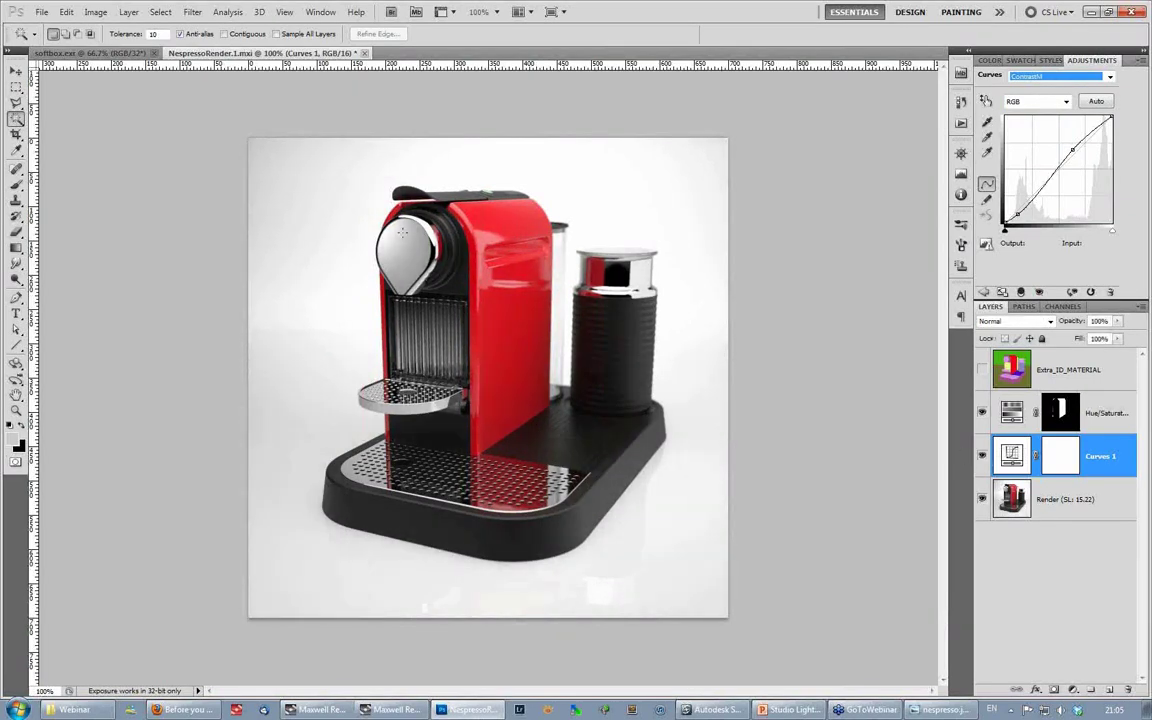
{"action": "left_click", "coordinate": [982, 456]}
{"action": "left_click", "coordinate": [982, 456]}
Step: Switch to the Studio Lighting.pptx presentation in PowerPoint and bring up the Lighting tips slide's text
{"action": "mouse_move", "coordinate": [786, 714]}
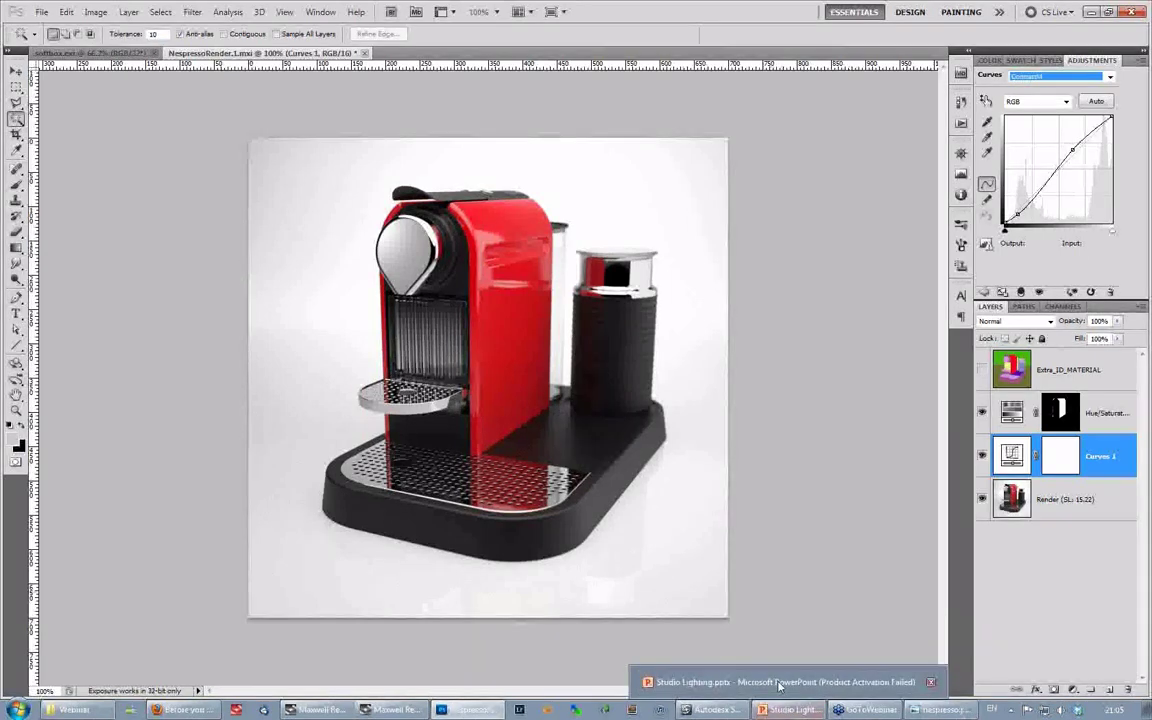
{"action": "left_click", "coordinate": [796, 712]}
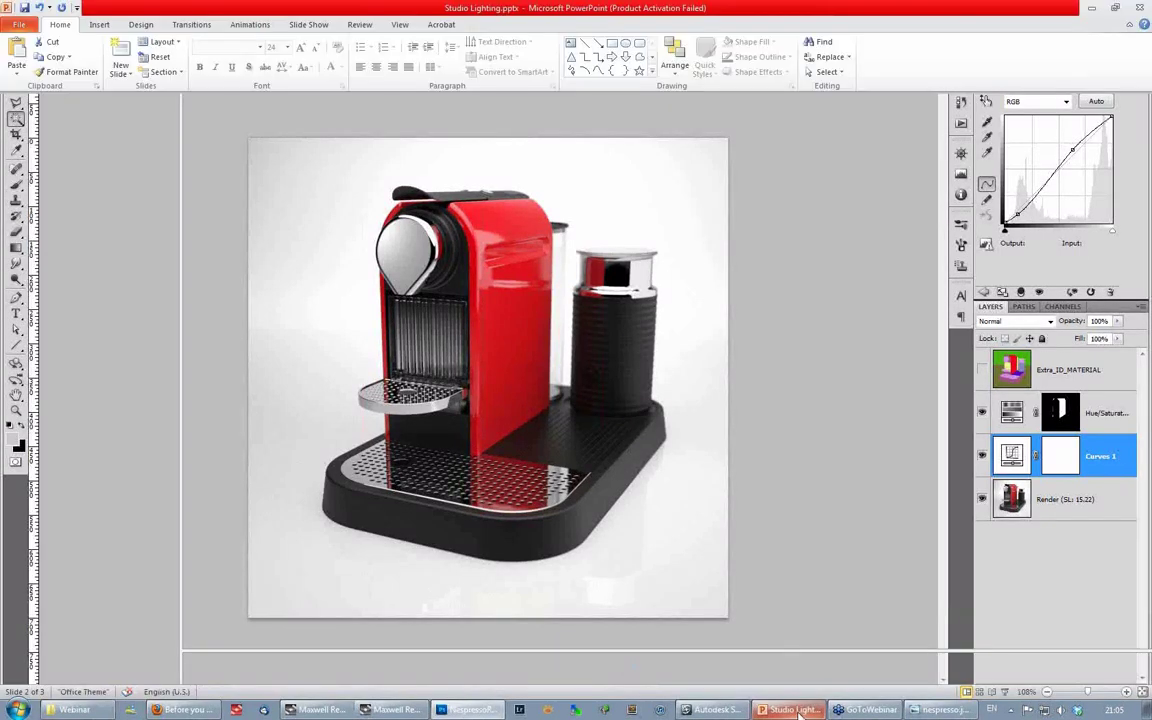
{"action": "scroll", "coordinate": [672, 314], "scroll_direction": "down", "scroll_amount": 1}
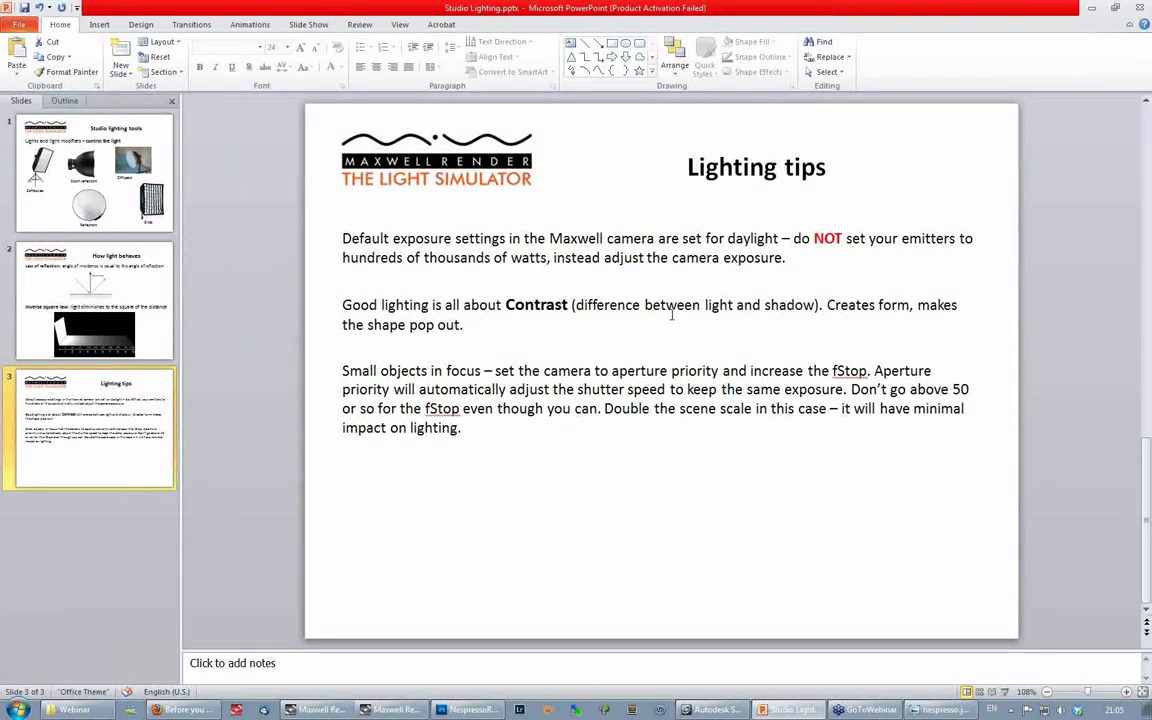
{"action": "left_click", "coordinate": [385, 240]}
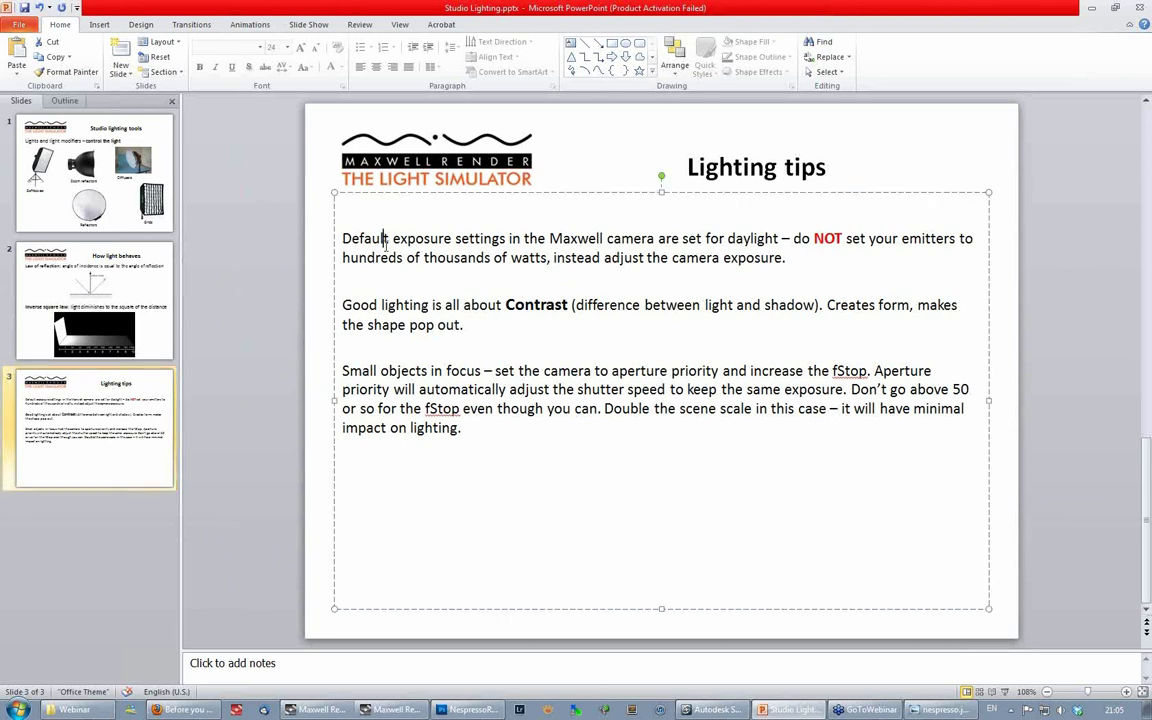
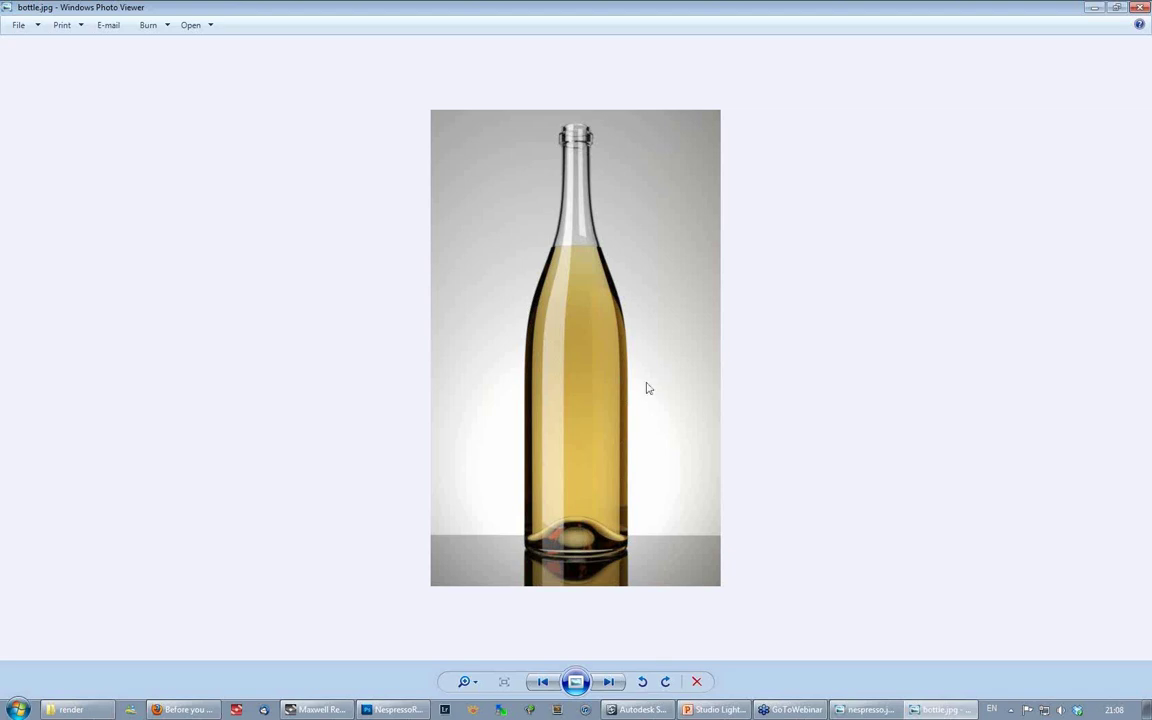
Step: Switch to the Nespresso scene in Softimage, select the grid emitter above the machine and examine its placement over the product
{"action": "mouse_move", "coordinate": [641, 712]}
{"action": "left_click", "coordinate": [641, 710]}
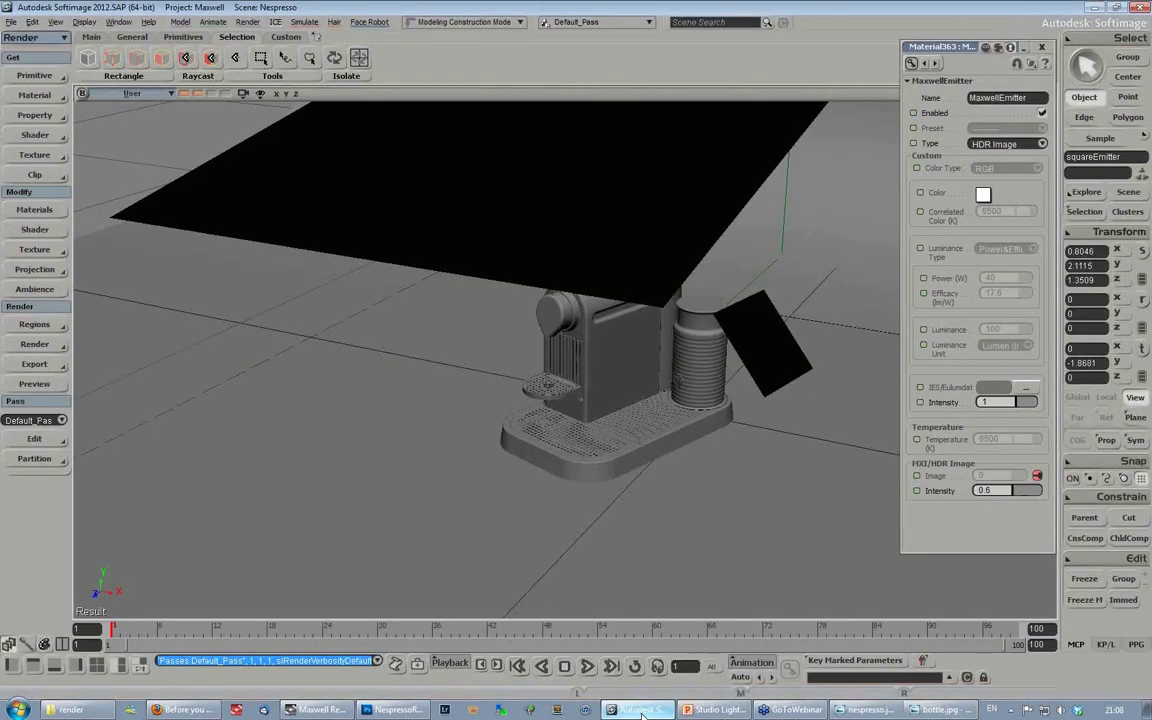
{"action": "left_click", "coordinate": [455, 338]}
{"action": "middle_click_drag", "start_coordinate": [455, 338], "coordinate": [640, 272]}
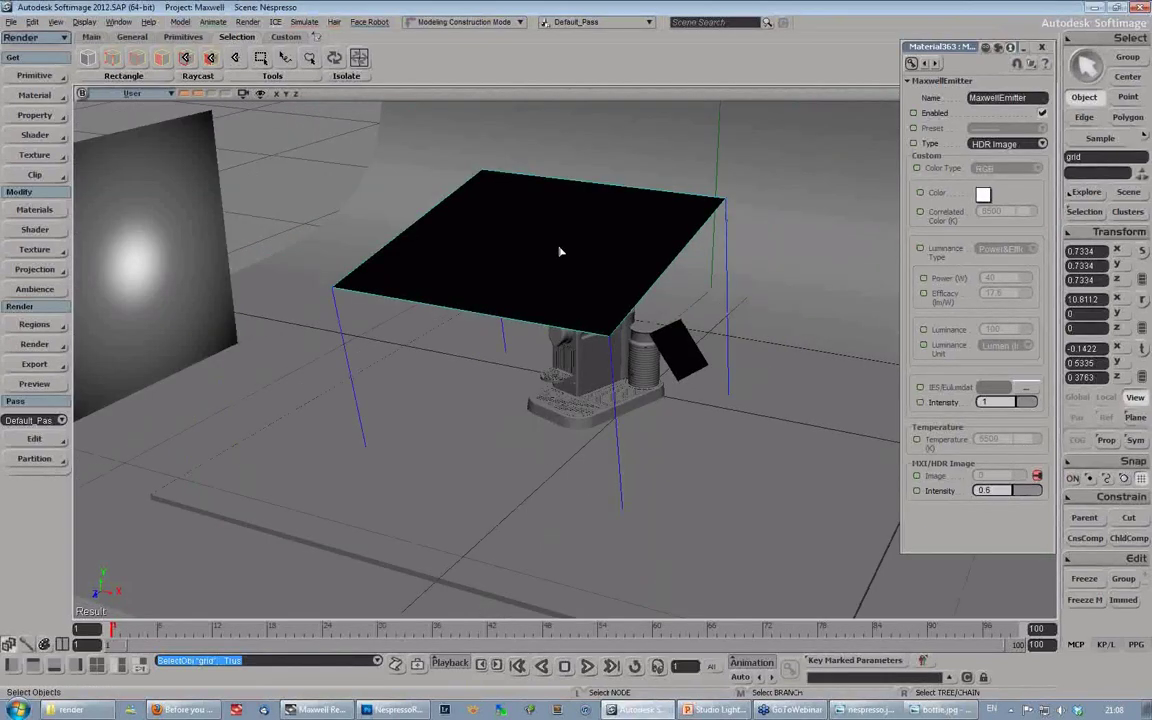
{"action": "left_click", "coordinate": [1099, 499]}
{"action": "key", "text": "s"}
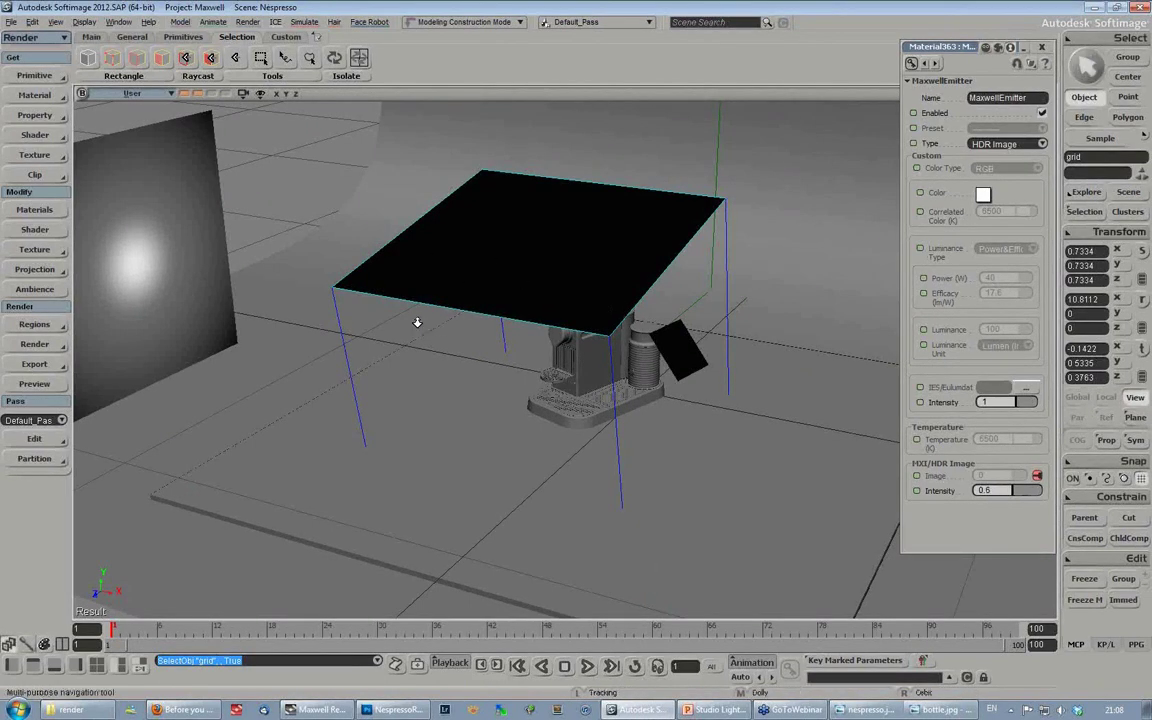
{"action": "middle_click_drag", "start_coordinate": [422, 321], "coordinate": [550, 291]}
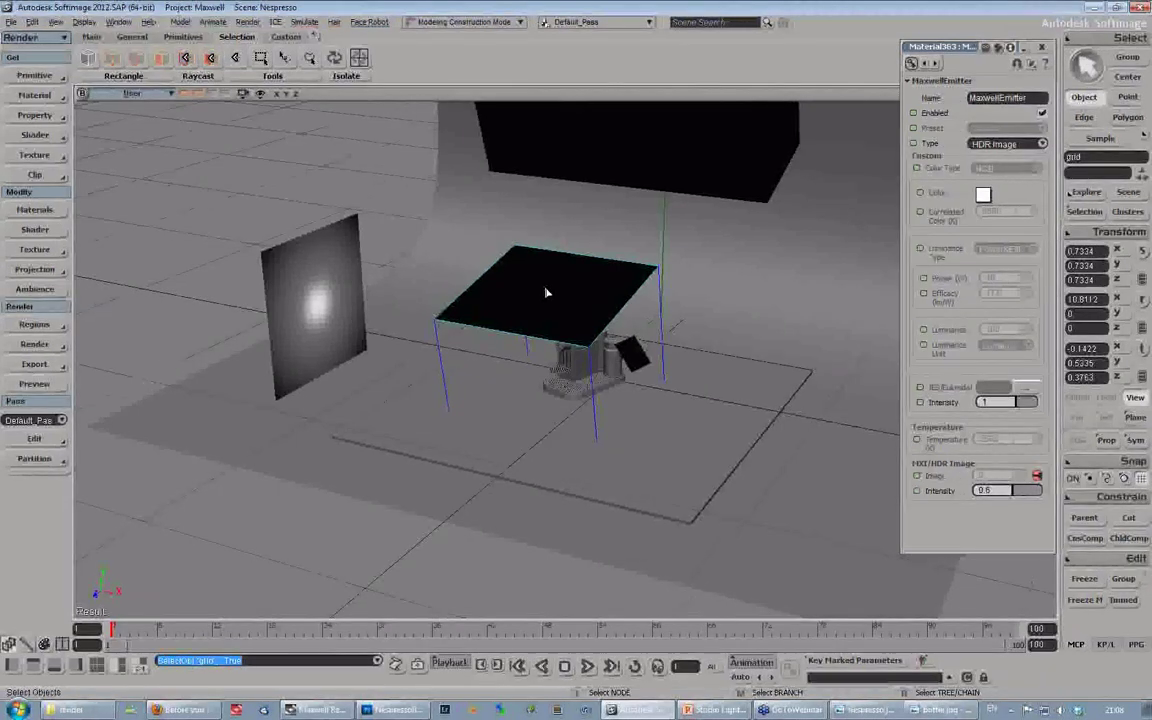
{"action": "key", "text": "s"}
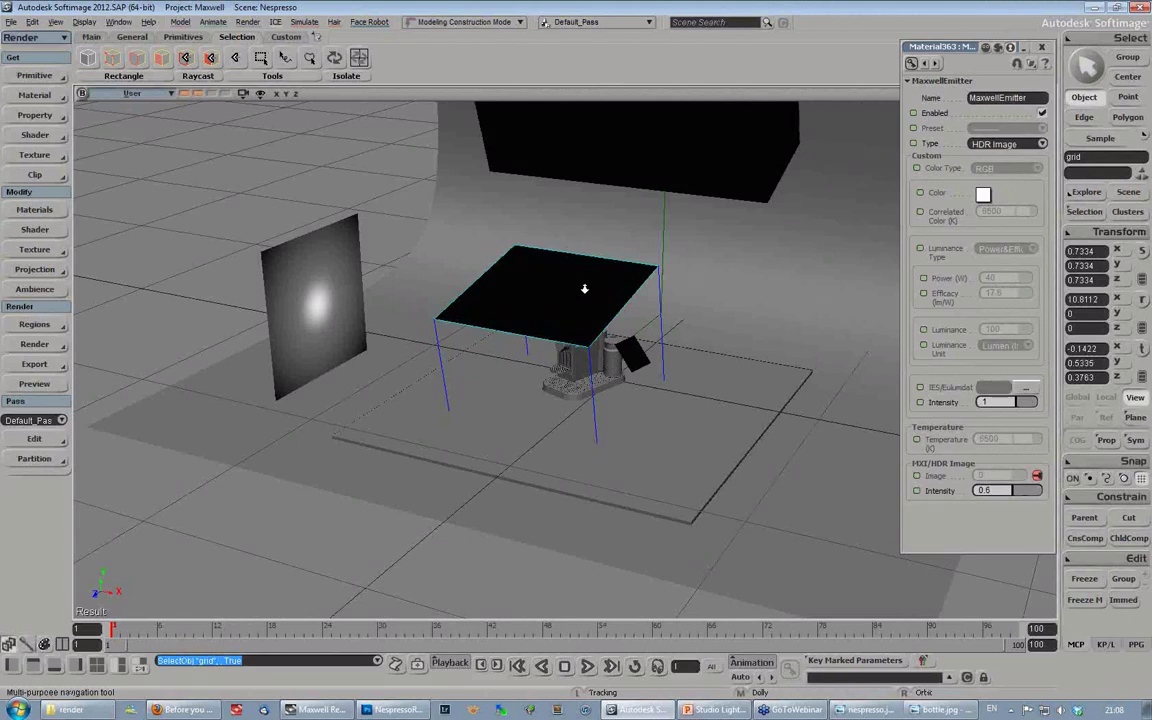
{"action": "middle_click_drag", "start_coordinate": [584, 289], "coordinate": [350, 357]}
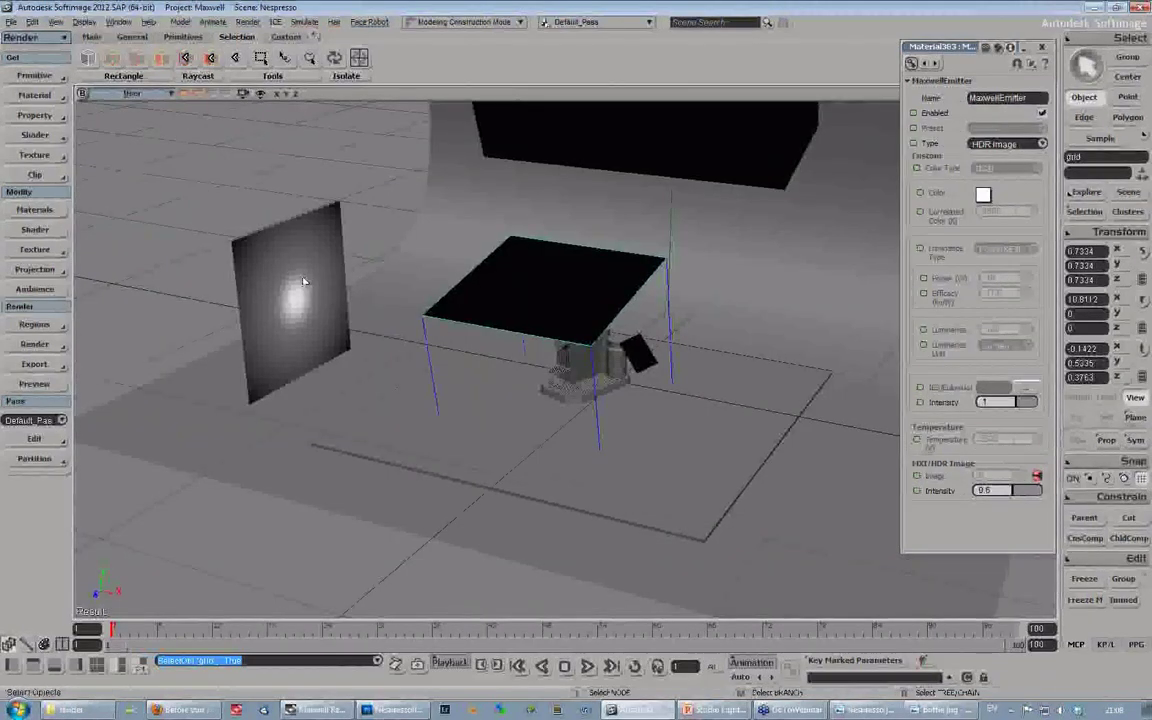
Step: Select the upright emitter plane with the radial gradient and examine it from several sides relative to the machine
{"action": "left_click", "coordinate": [302, 281]}
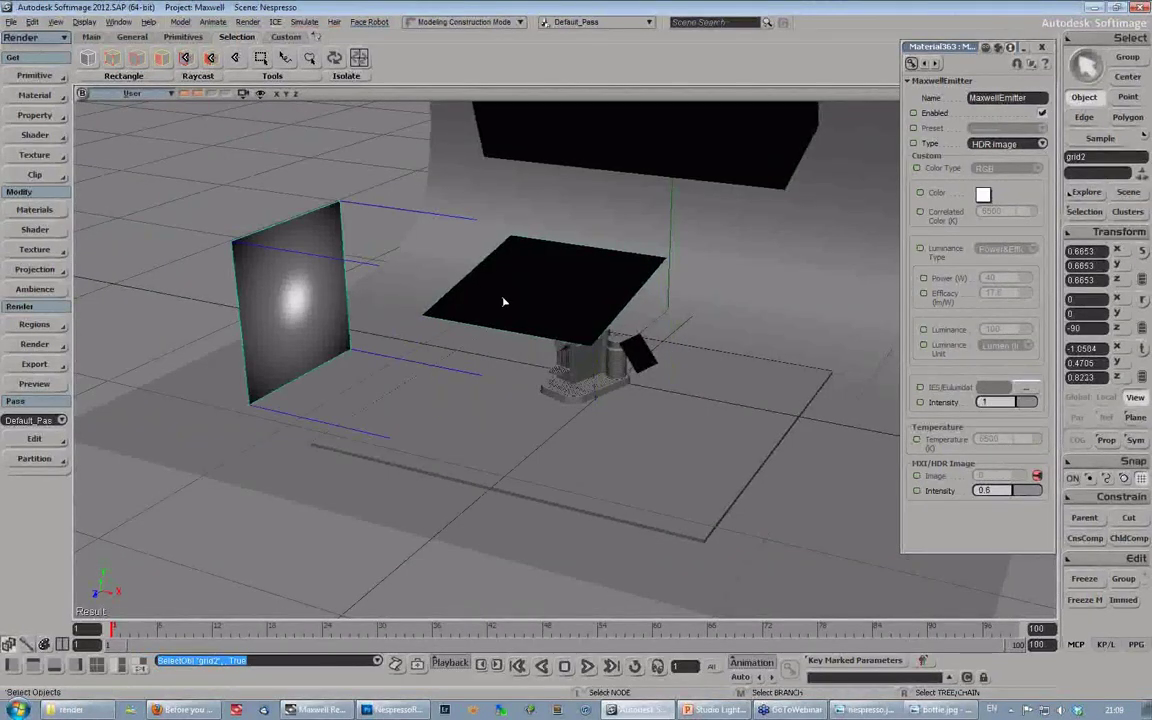
{"action": "key", "text": "s"}
{"action": "right_click_drag", "start_coordinate": [487, 297], "coordinate": [473, 360]}
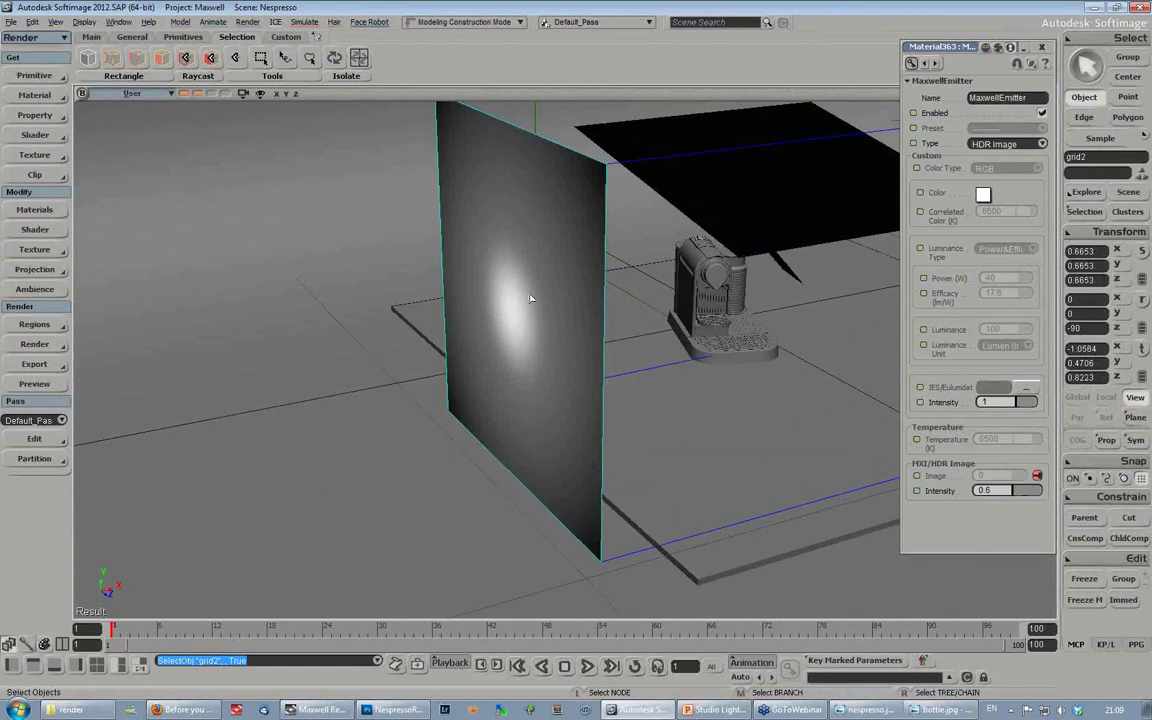
{"action": "key", "text": "s"}
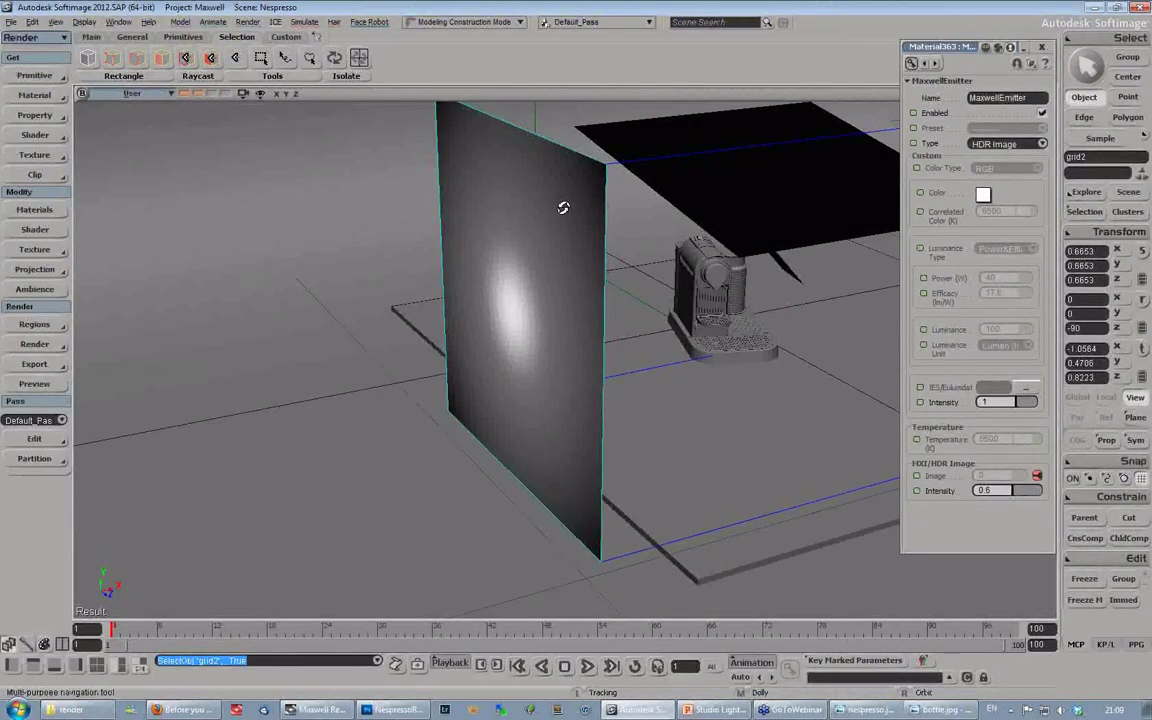
{"action": "right_click_drag", "start_coordinate": [563, 207], "coordinate": [599, 262]}
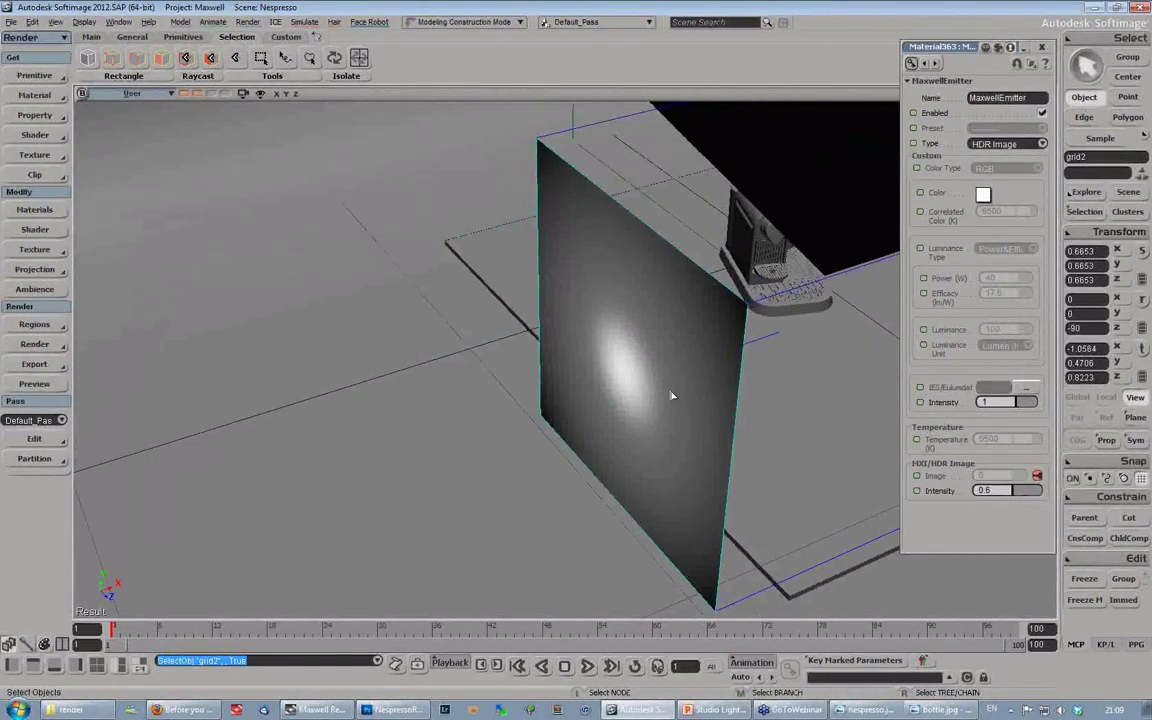
{"action": "key", "text": "s"}
{"action": "right_click_drag", "start_coordinate": [626, 381], "coordinate": [458, 309]}
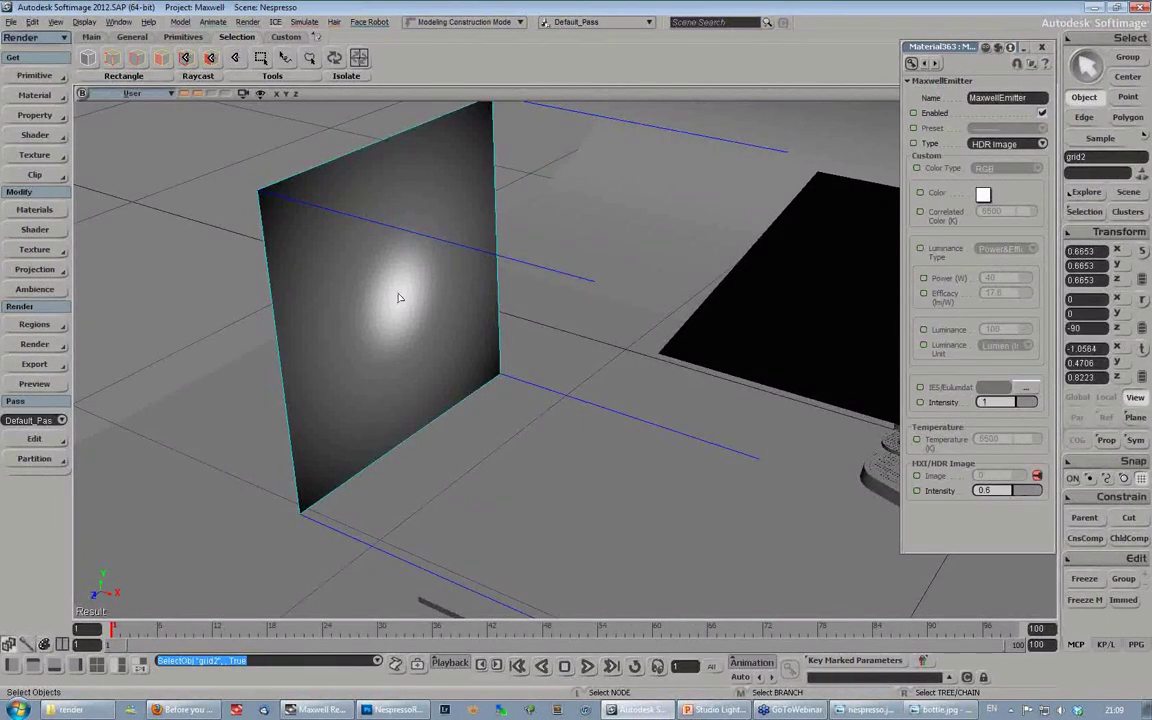
{"action": "key", "text": "s"}
{"action": "right_click_drag", "start_coordinate": [398, 291], "coordinate": [396, 337]}
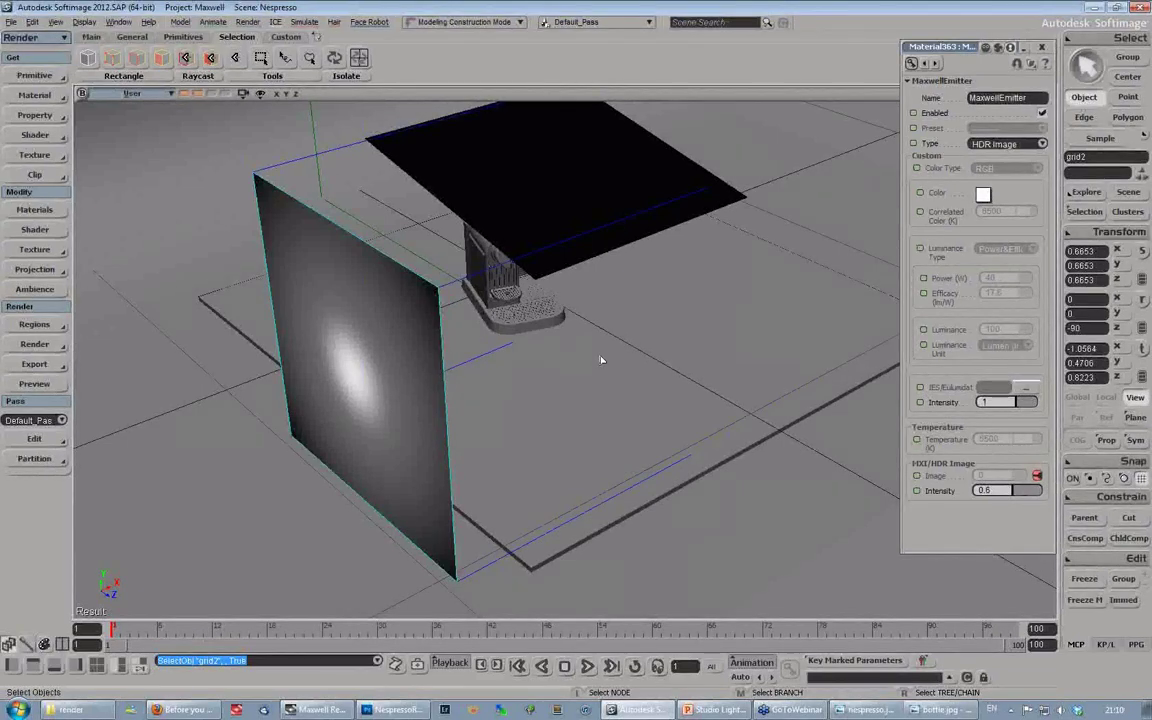
{"action": "key", "text": "s"}
{"action": "right_click_drag", "start_coordinate": [622, 358], "coordinate": [545, 420]}
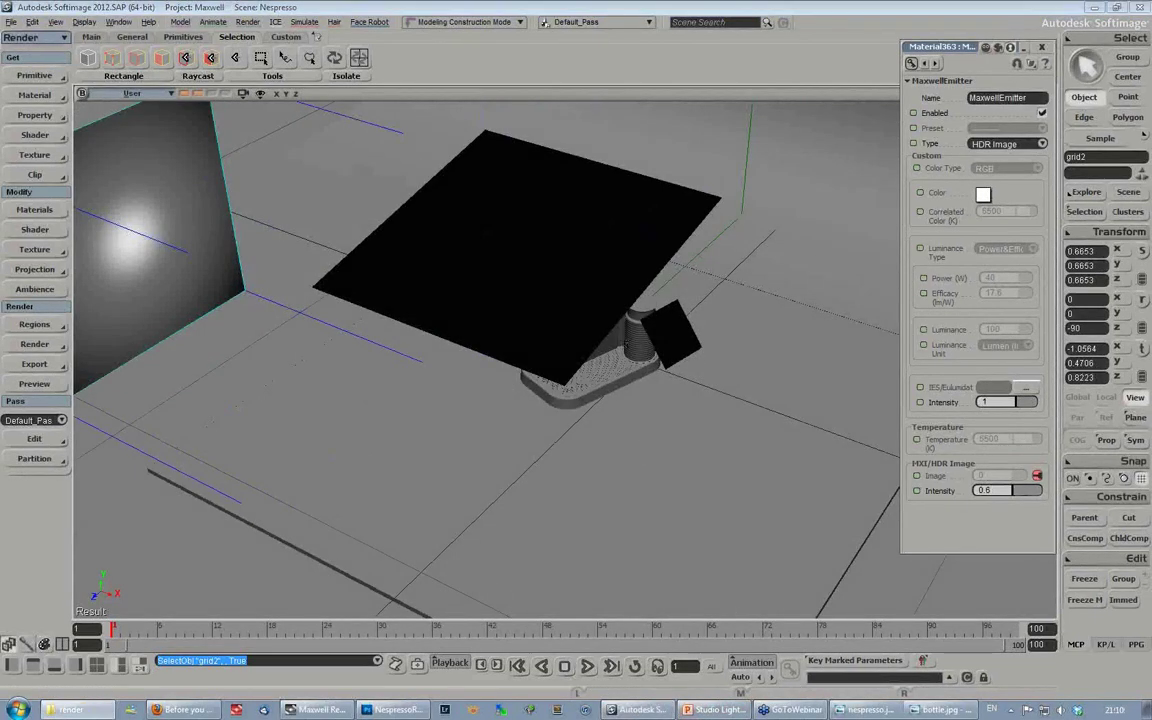
Step: Survey the whole studio lighting setup around the machine and check the Lighting tips slide in PowerPoint
{"action": "left_click", "coordinate": [411, 8]}
{"action": "key", "text": "s"}
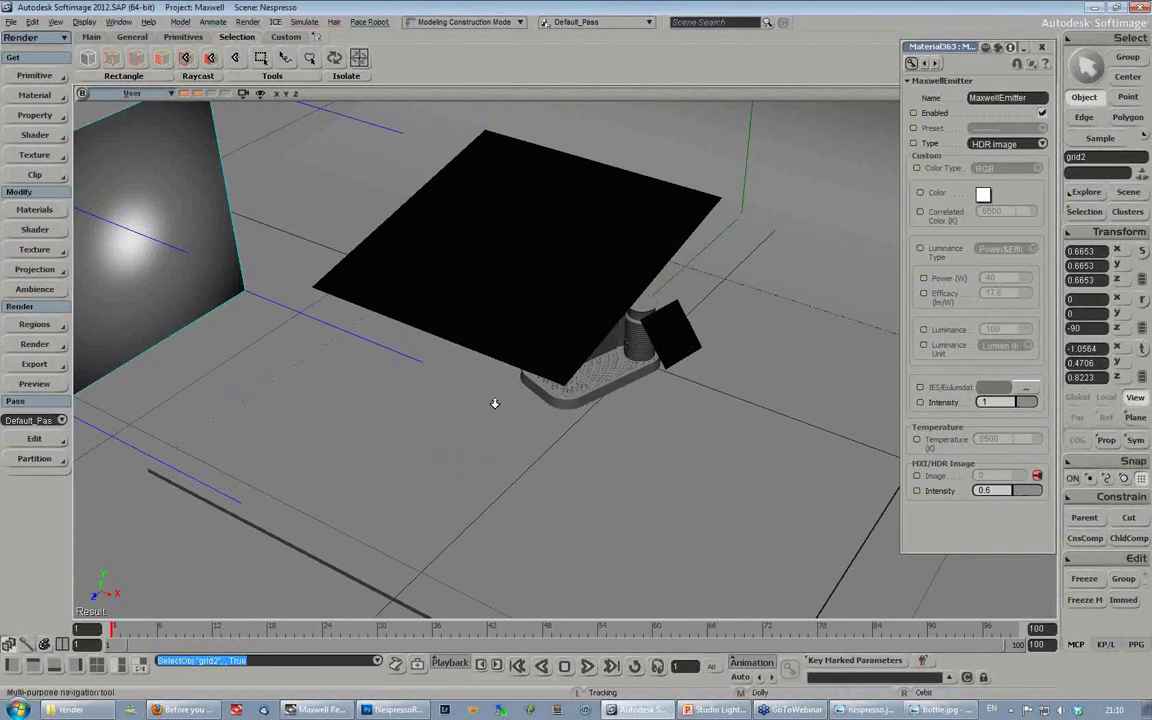
{"action": "right_click_drag", "start_coordinate": [494, 403], "coordinate": [497, 365]}
{"action": "left_click_drag", "start_coordinate": [497, 365], "coordinate": [503, 359]}
{"action": "key", "text": "space"}
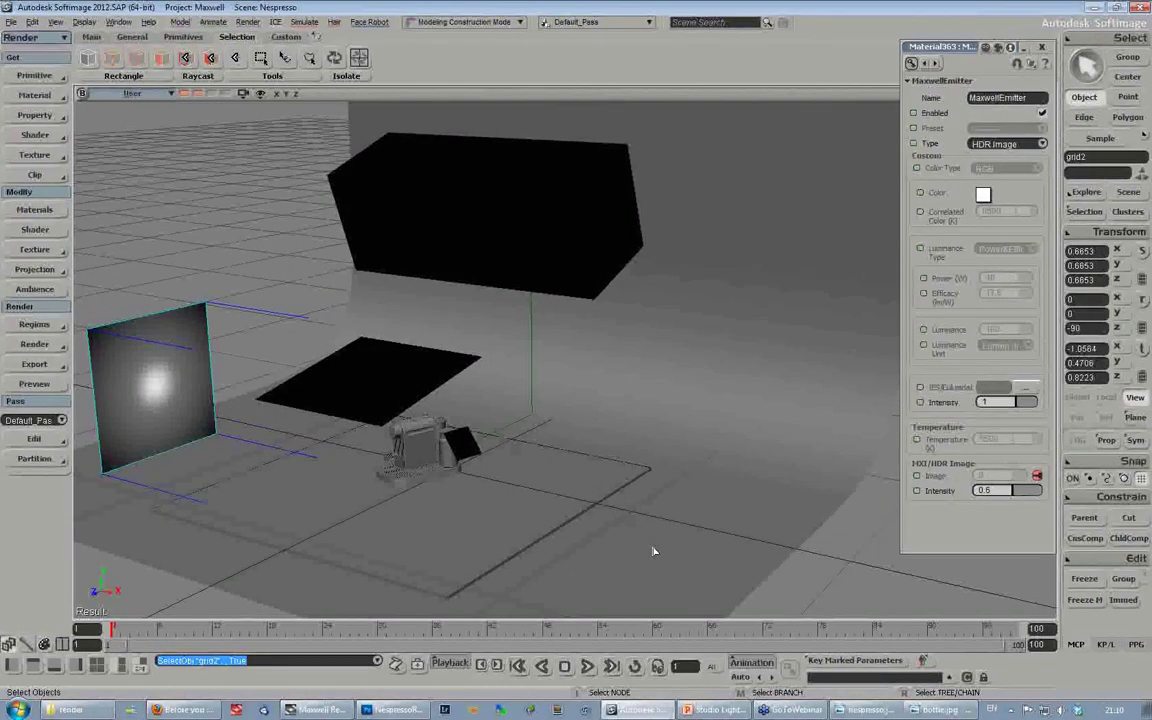
{"action": "left_click", "coordinate": [714, 710]}
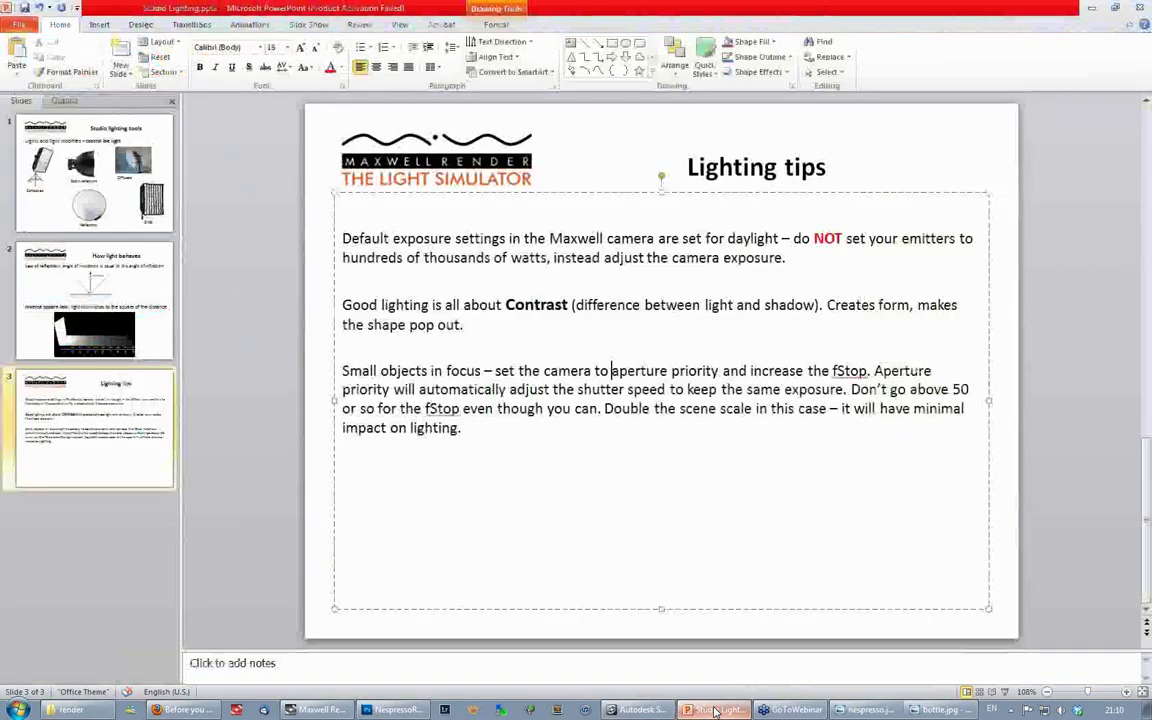
{"action": "left_click", "coordinate": [660, 711]}
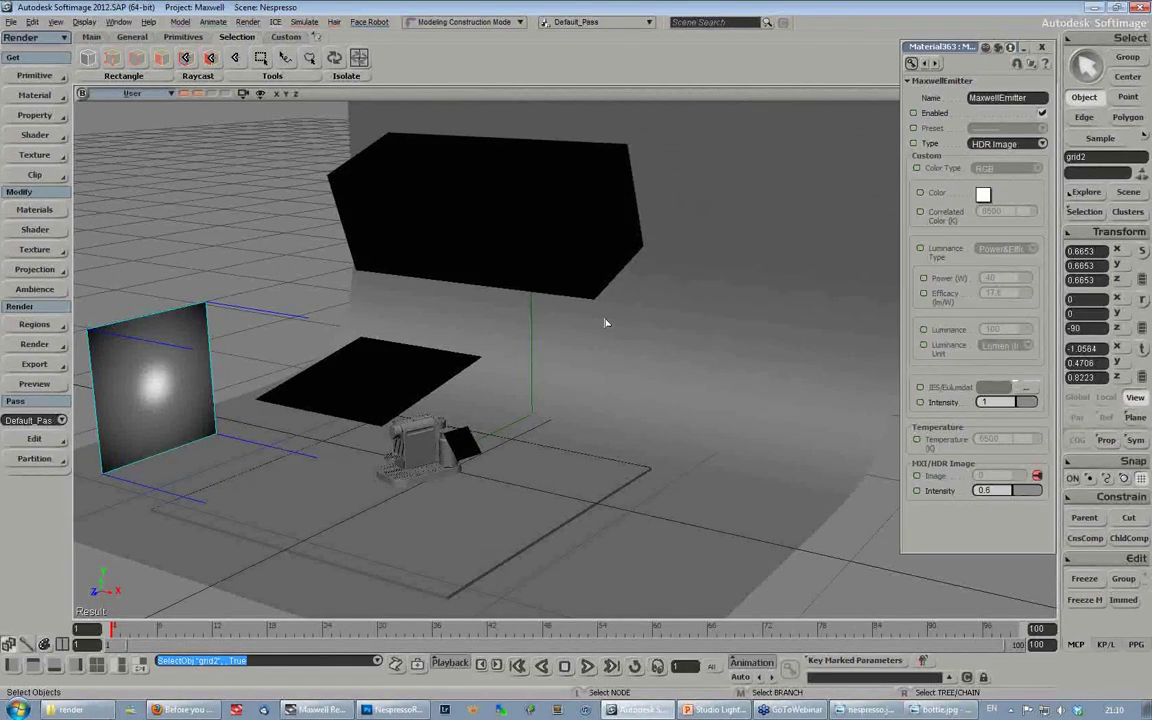
Step: Switch to Maxwell Render, resume the existing Nespresso render and stop it again
{"action": "left_click", "coordinate": [316, 711]}
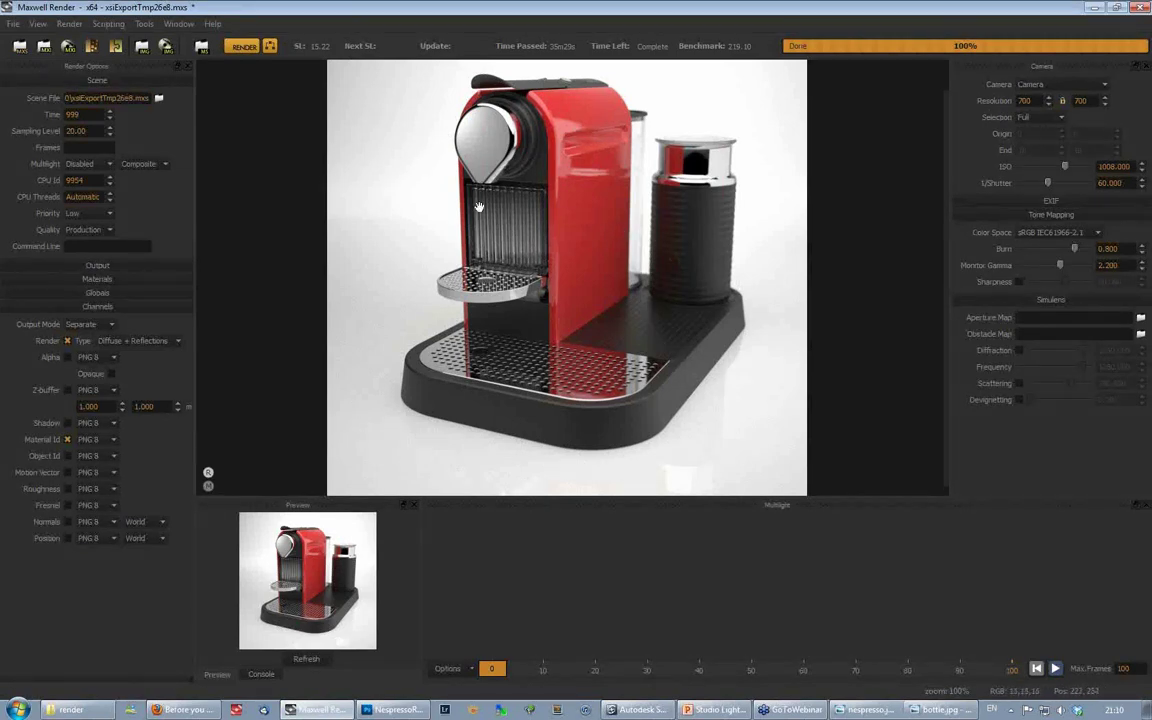
{"action": "left_click", "coordinate": [243, 47]}
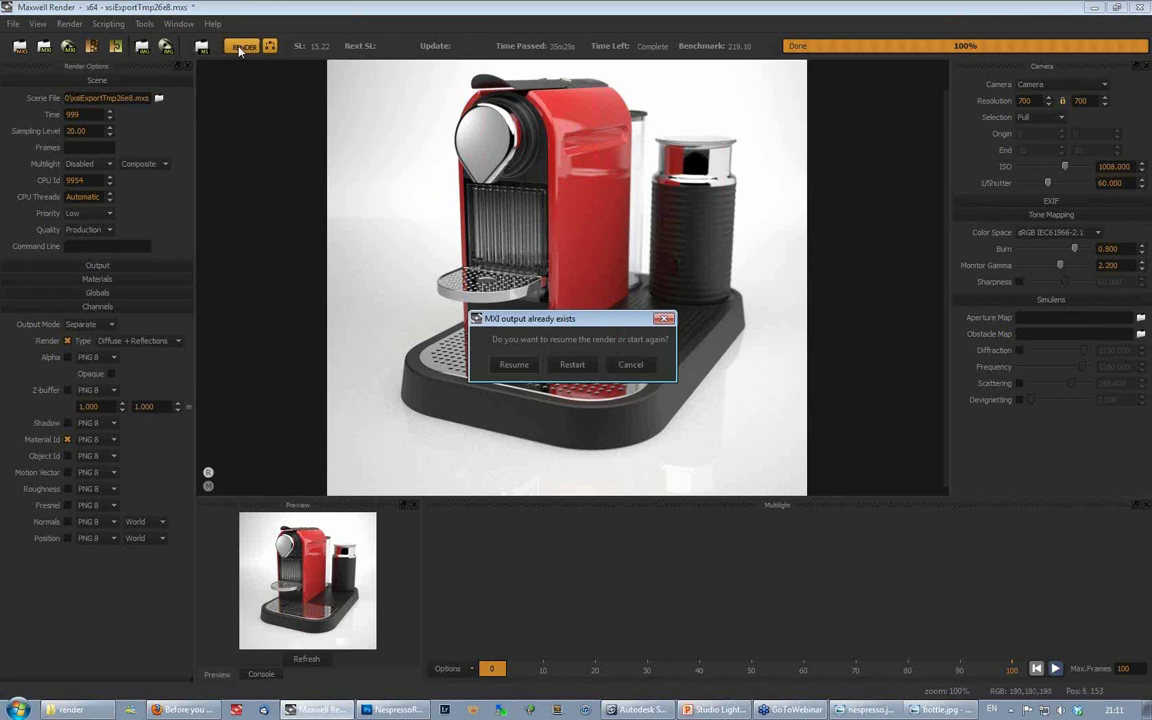
{"action": "left_click", "coordinate": [517, 370]}
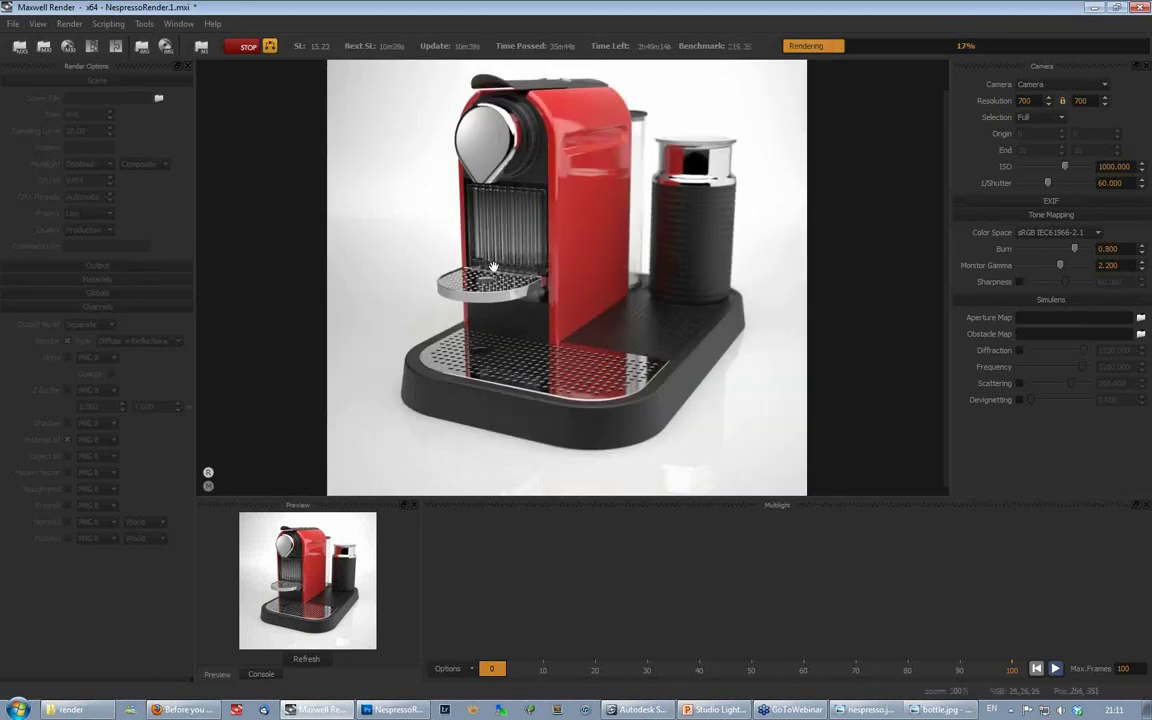
{"action": "left_click", "coordinate": [243, 48]}
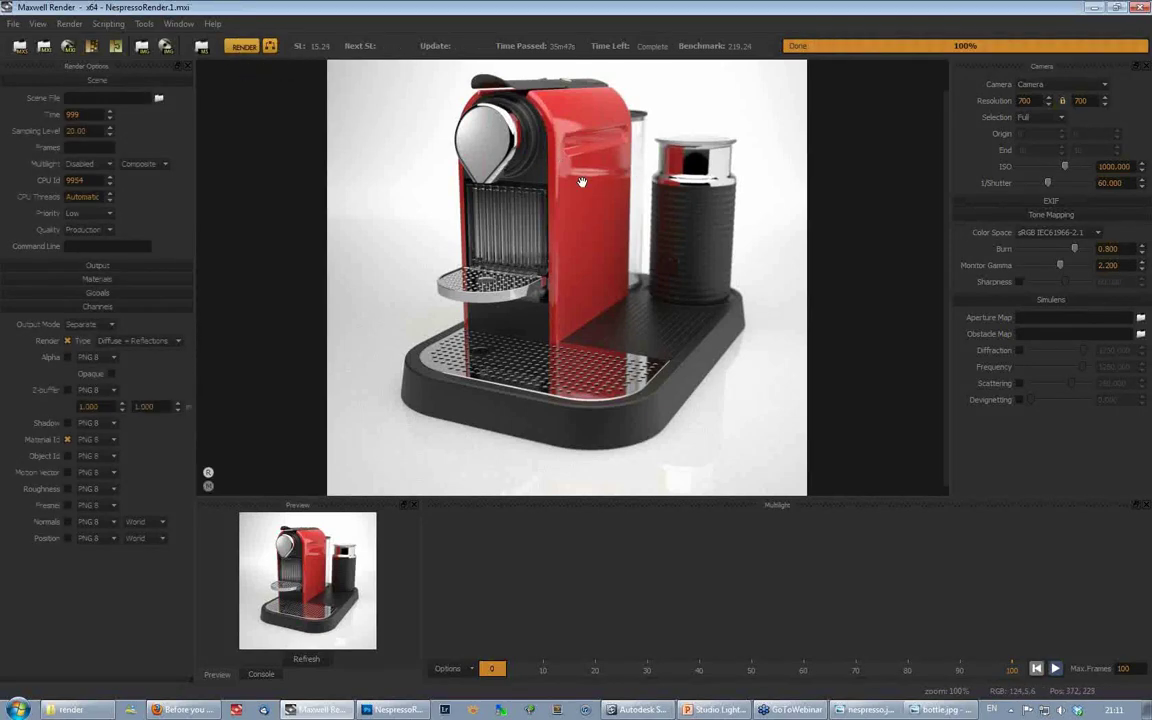
Step: Return to Softimage, shift the MaxwellEmitter property window and look over the lighting setup again
{"action": "mouse_move", "coordinate": [641, 712]}
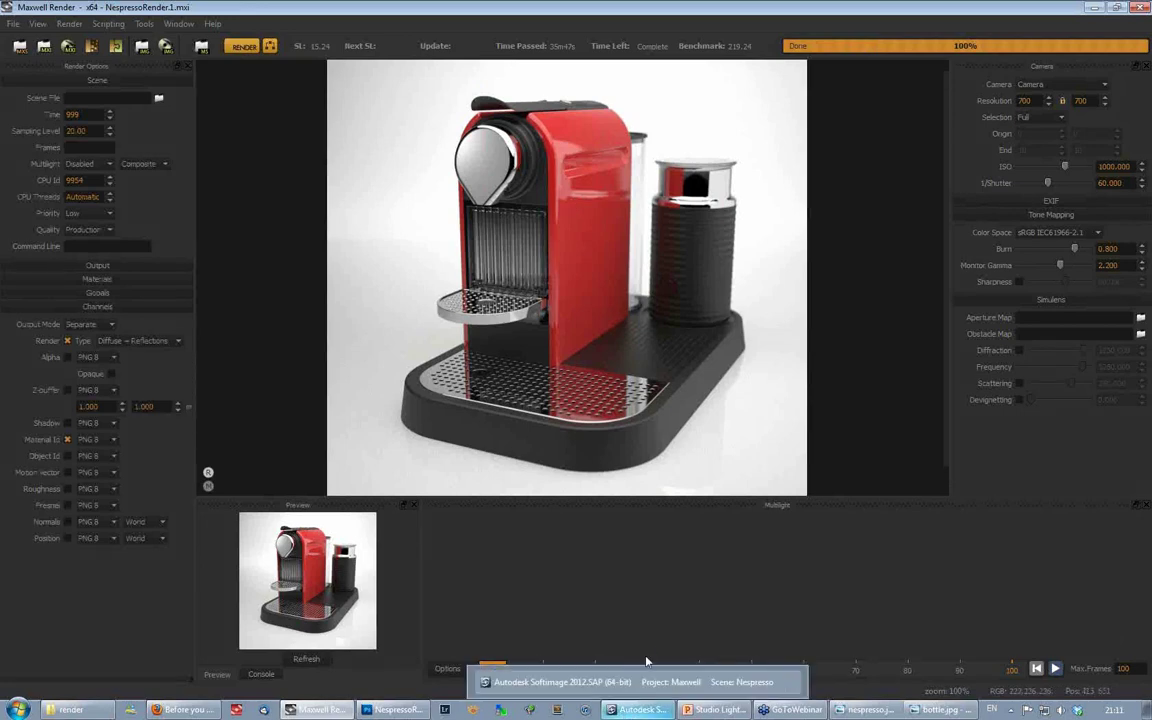
{"action": "left_click", "coordinate": [642, 714]}
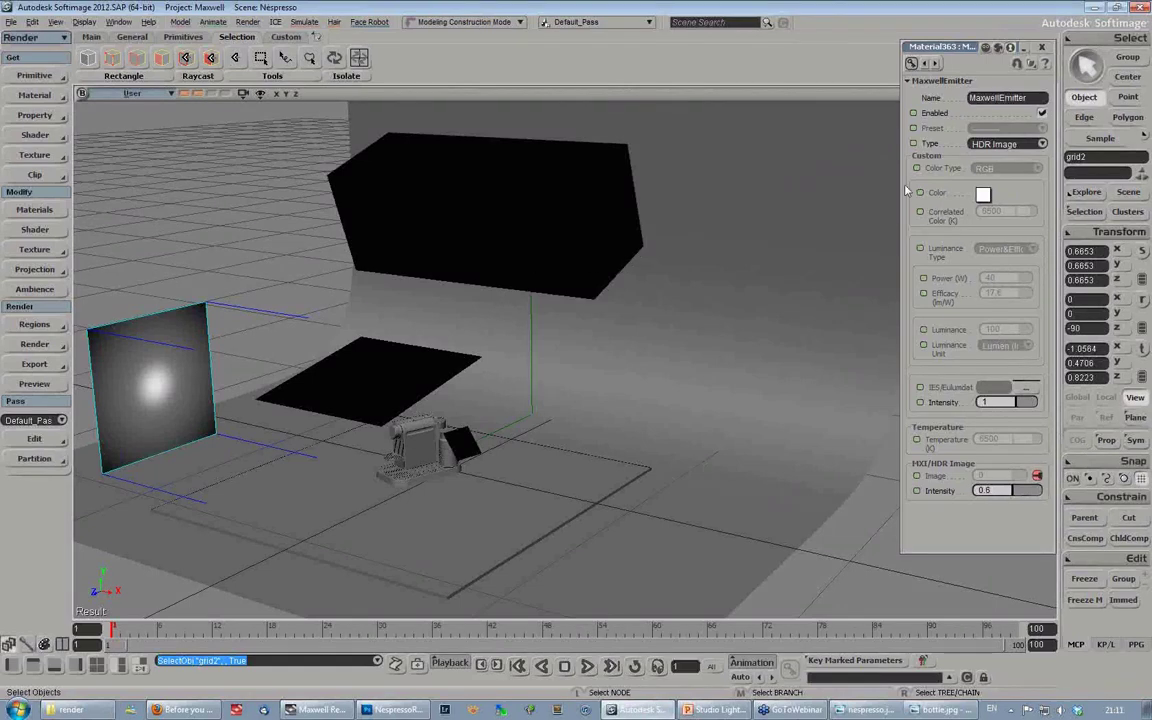
{"action": "left_click", "coordinate": [955, 49]}
{"action": "left_click_drag", "start_coordinate": [956, 53], "coordinate": [926, 51]}
{"action": "key", "text": "s"}
{"action": "right_click_drag", "start_coordinate": [553, 413], "coordinate": [555, 416]}
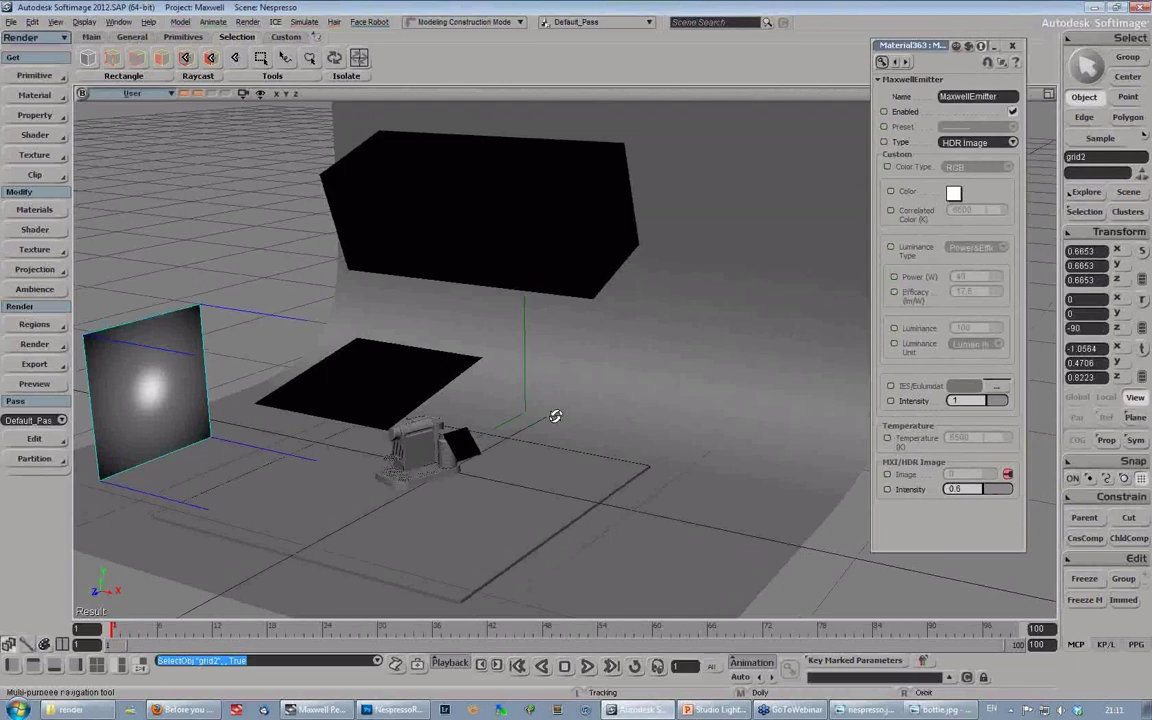
{"action": "middle_click_drag", "start_coordinate": [555, 416], "coordinate": [523, 452]}
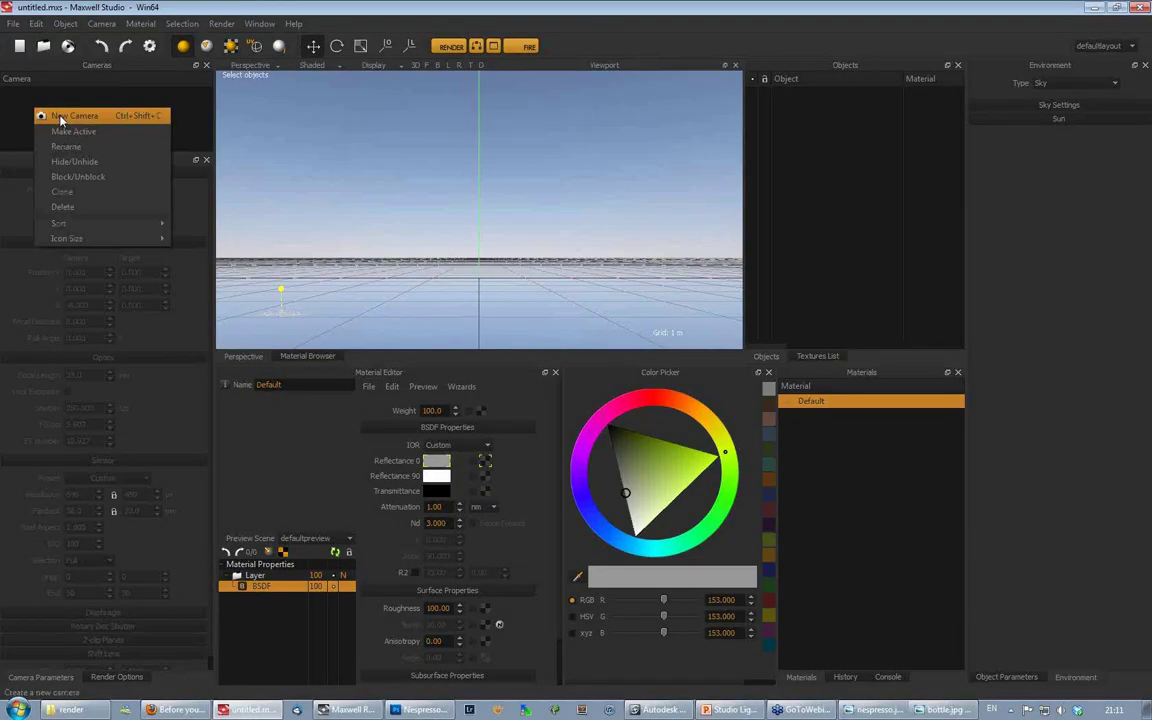
Step: Add a new camera to the untitled Maxwell Studio scene and import the cube primitive from the object library
{"action": "left_click", "coordinate": [60, 116]}
{"action": "left_click", "coordinate": [13, 23]}
{"action": "mouse_move", "coordinate": [33, 136]}
{"action": "mouse_move", "coordinate": [204, 137]}
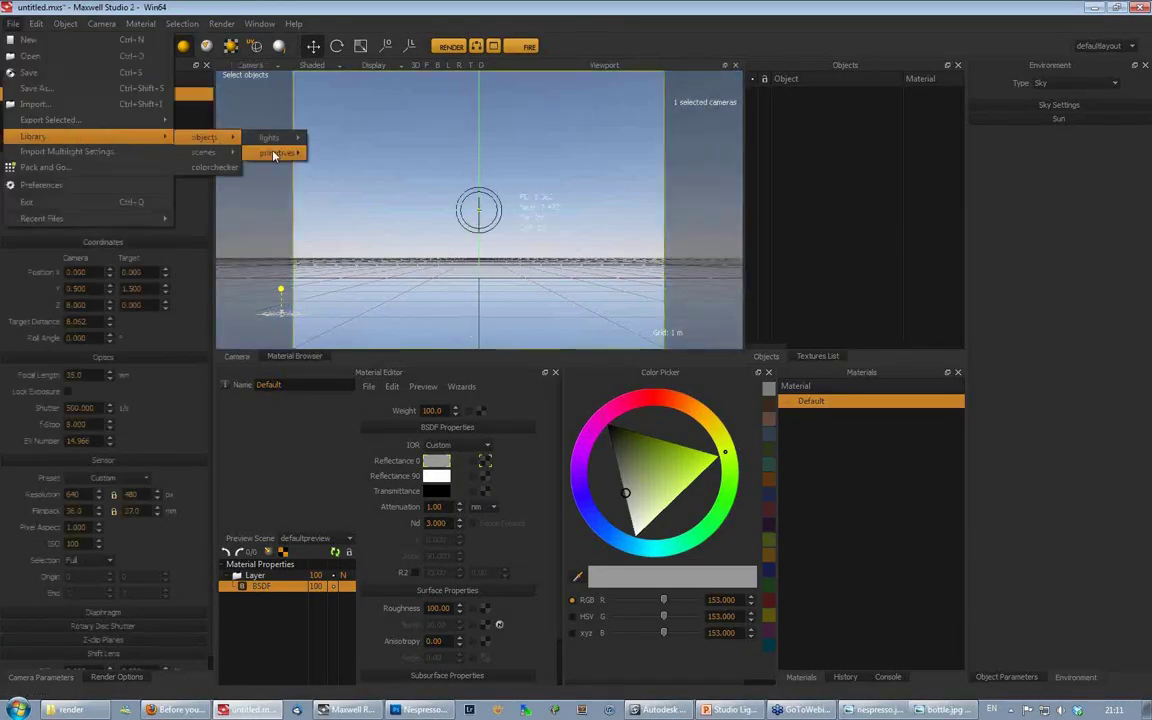
{"action": "mouse_move", "coordinate": [274, 153]}
{"action": "left_click", "coordinate": [342, 162]}
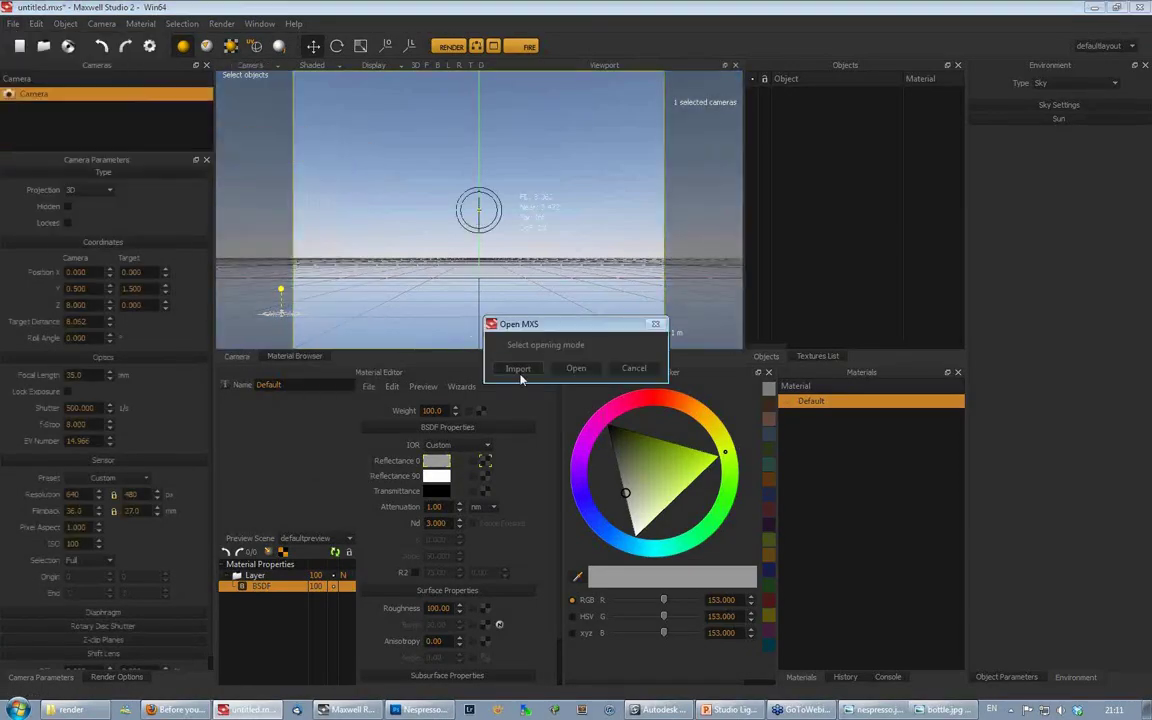
{"action": "left_click", "coordinate": [518, 369]}
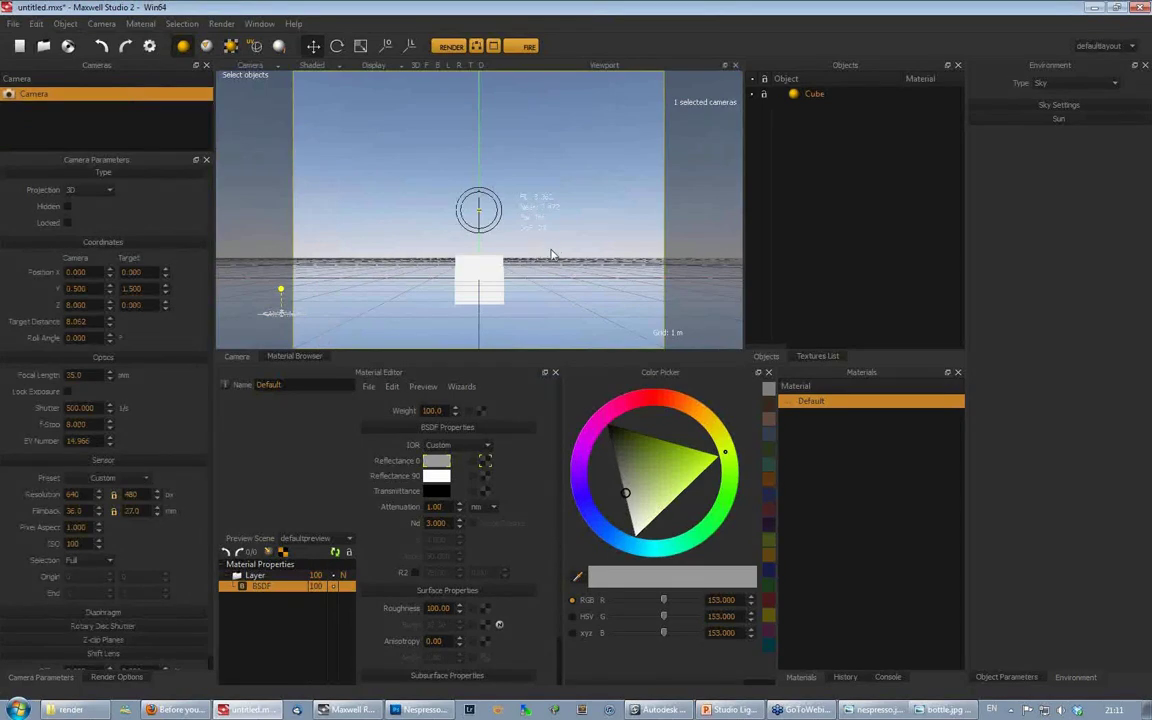
Step: Frame the cube through the camera from a raised corner angle, large and centred in the view
{"action": "mouse_move", "coordinate": [551, 254]}
{"action": "left_mouse_down", "text": "alt"}
{"action": "mouse_move", "coordinate": [527, 283]}
{"action": "mouse_move", "coordinate": [540, 252]}
{"action": "left_mouse_up", "text": "alt"}
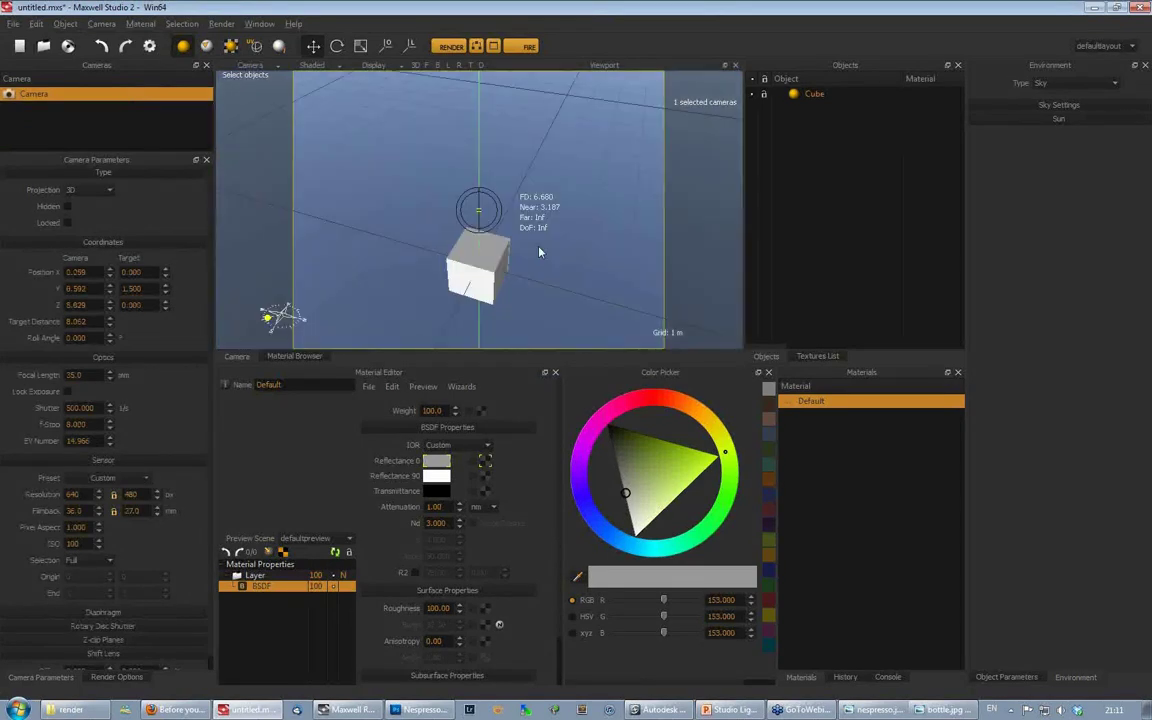
{"action": "right_click_drag", "start_coordinate": [539, 247], "coordinate": [541, 290], "text": "alt"}
{"action": "middle_click_drag", "start_coordinate": [541, 290], "coordinate": [527, 224], "text": "alt"}
{"action": "right_click_drag", "start_coordinate": [555, 163], "coordinate": [550, 228], "text": "alt"}
{"action": "left_click_drag", "start_coordinate": [550, 228], "coordinate": [517, 249], "text": "alt"}
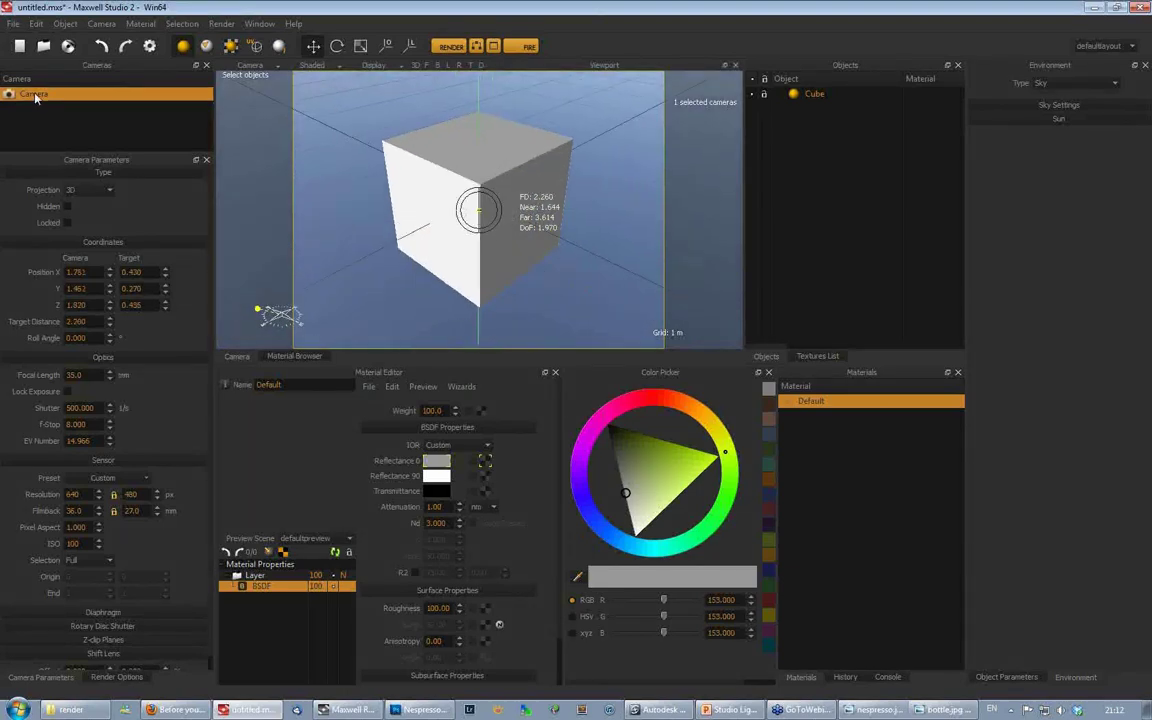
Step: Set the camera's focal length to 14 mm and bring the camera close to the cube's corner to exaggerate the perspective
{"action": "double_click", "coordinate": [93, 376]}
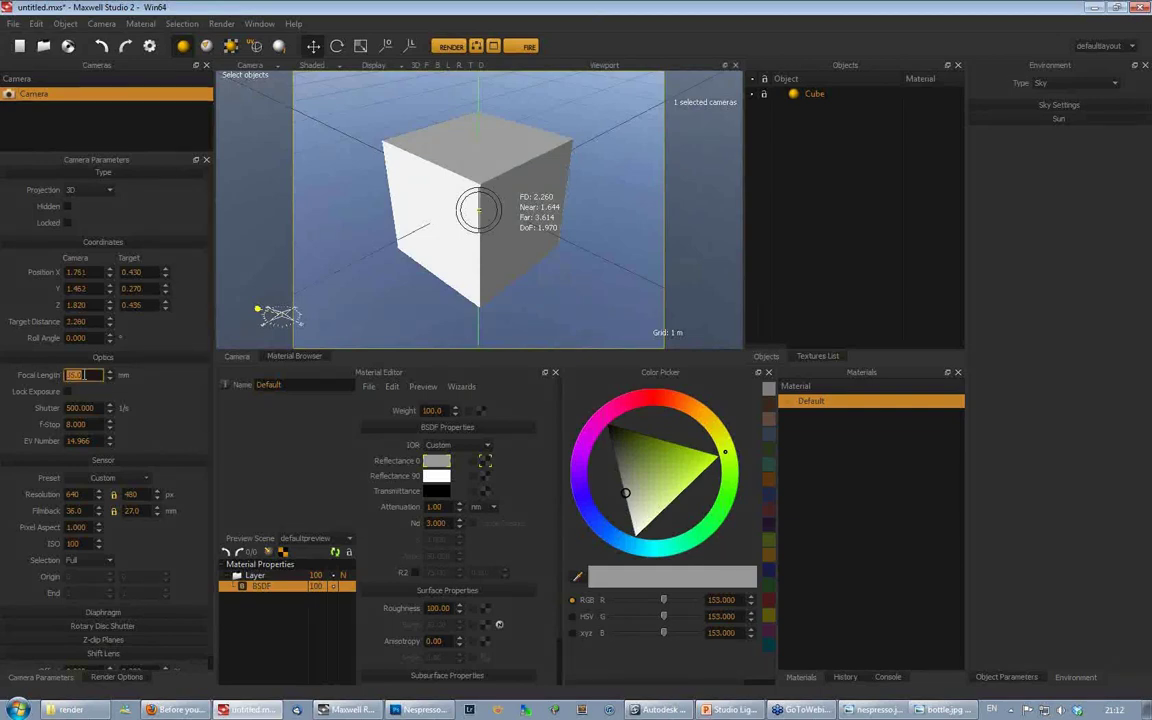
{"action": "type", "text": "14"}
{"action": "key", "text": "Return"}
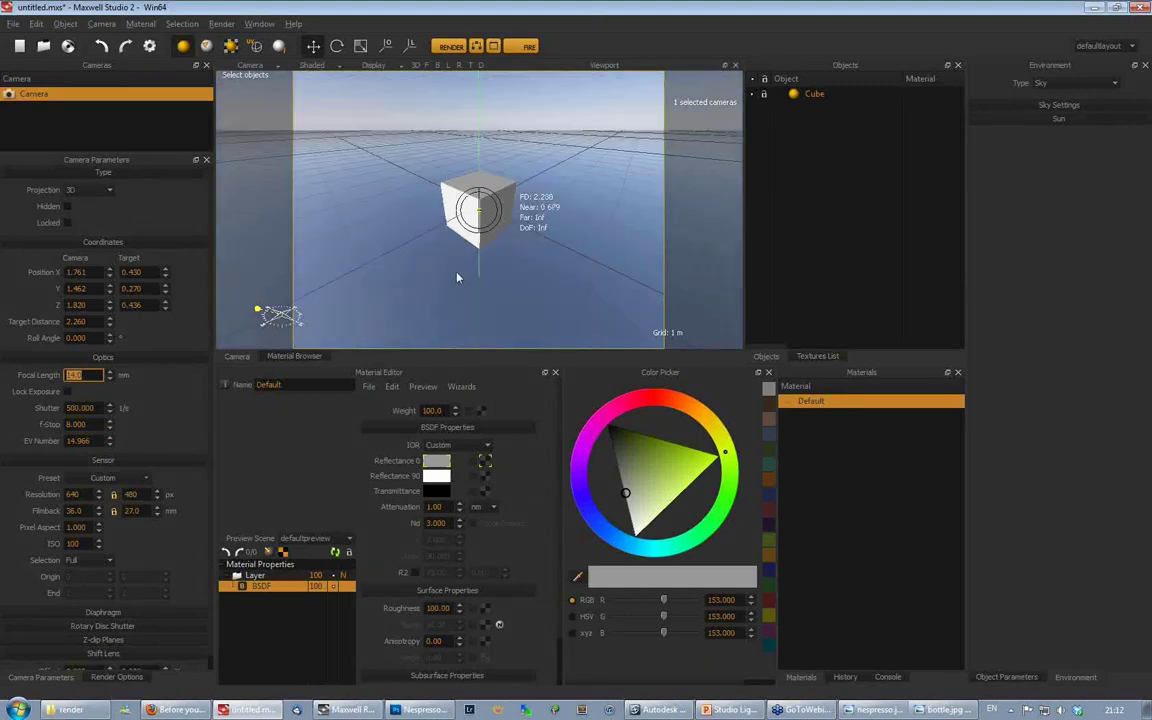
{"action": "right_click_drag", "start_coordinate": [464, 268], "coordinate": [596, 87], "text": "alt"}
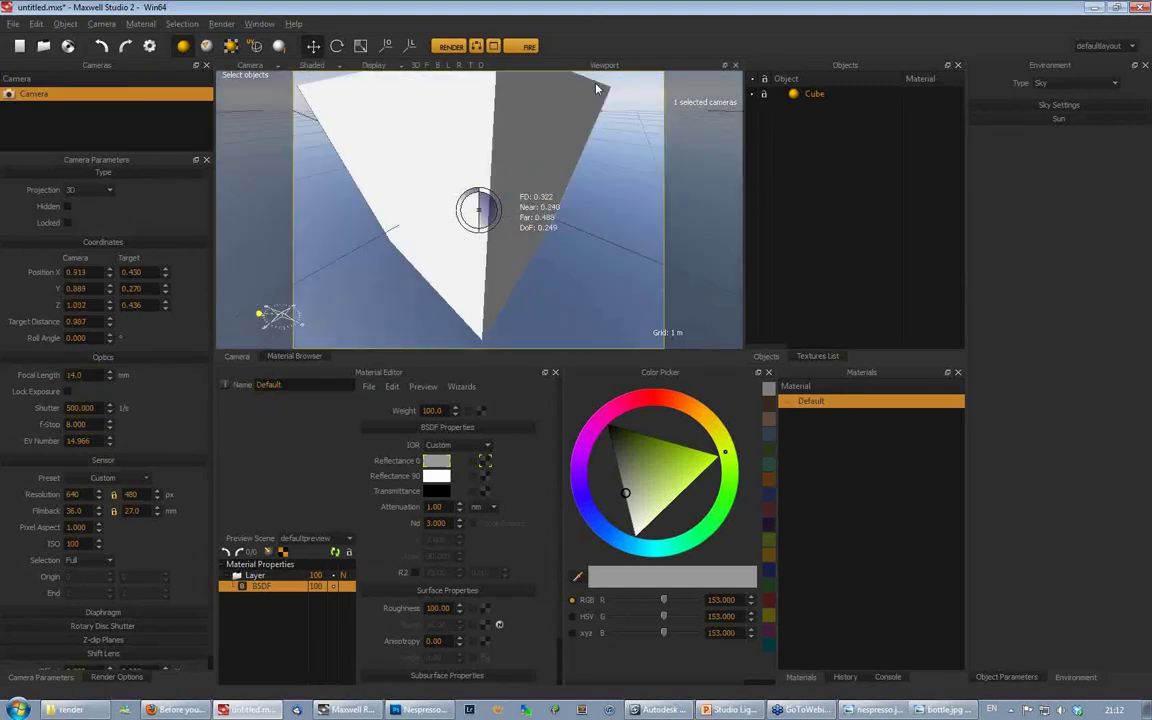
{"action": "right_click_drag", "start_coordinate": [579, 133], "coordinate": [503, 224], "text": "alt"}
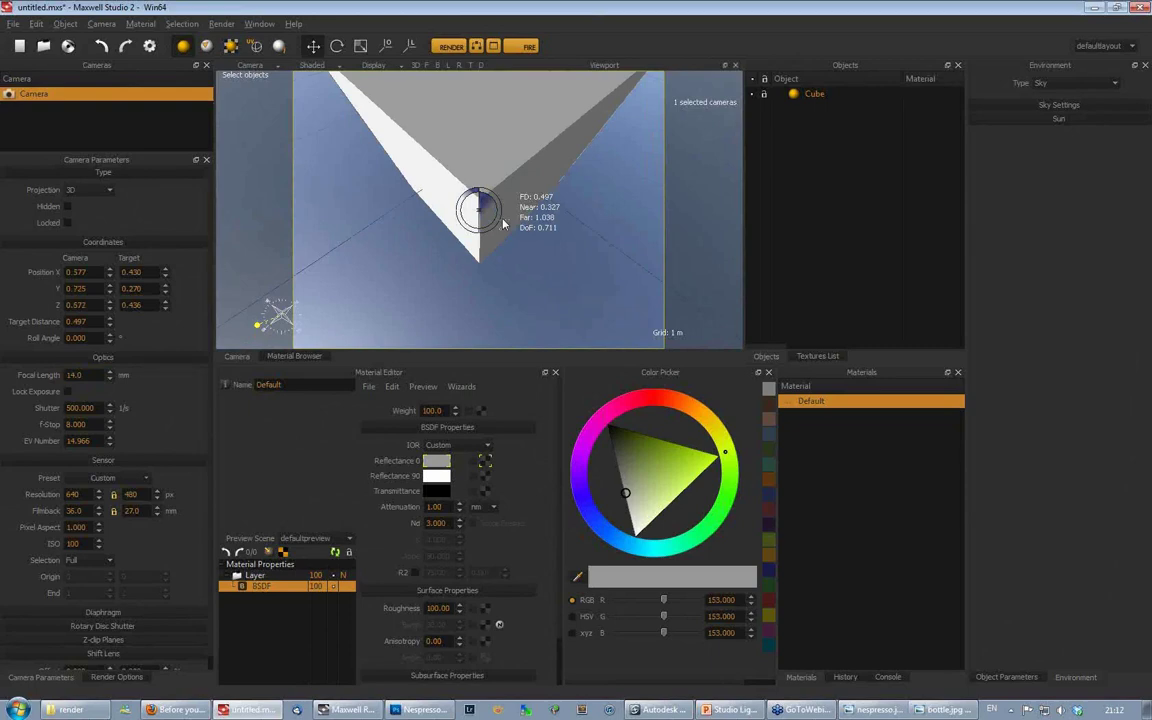
Step: Set the camera's focal length to 200 mm and pull the camera back until the whole cube is framed from a raised corner angle
{"action": "mouse_move", "coordinate": [503, 224]}
{"action": "left_mouse_down", "text": "alt"}
{"action": "mouse_move", "coordinate": [543, 180]}
{"action": "mouse_move", "coordinate": [630, 216]}
{"action": "mouse_move", "coordinate": [441, 225]}
{"action": "mouse_move", "coordinate": [605, 228]}
{"action": "mouse_move", "coordinate": [543, 230]}
{"action": "mouse_move", "coordinate": [488, 212]}
{"action": "mouse_move", "coordinate": [521, 232]}
{"action": "mouse_move", "coordinate": [505, 222]}
{"action": "left_mouse_up", "text": "alt"}
{"action": "left_click_drag", "start_coordinate": [92, 375], "coordinate": [38, 376]}
{"action": "type", "text": "100"}
{"action": "key", "text": "Return"}
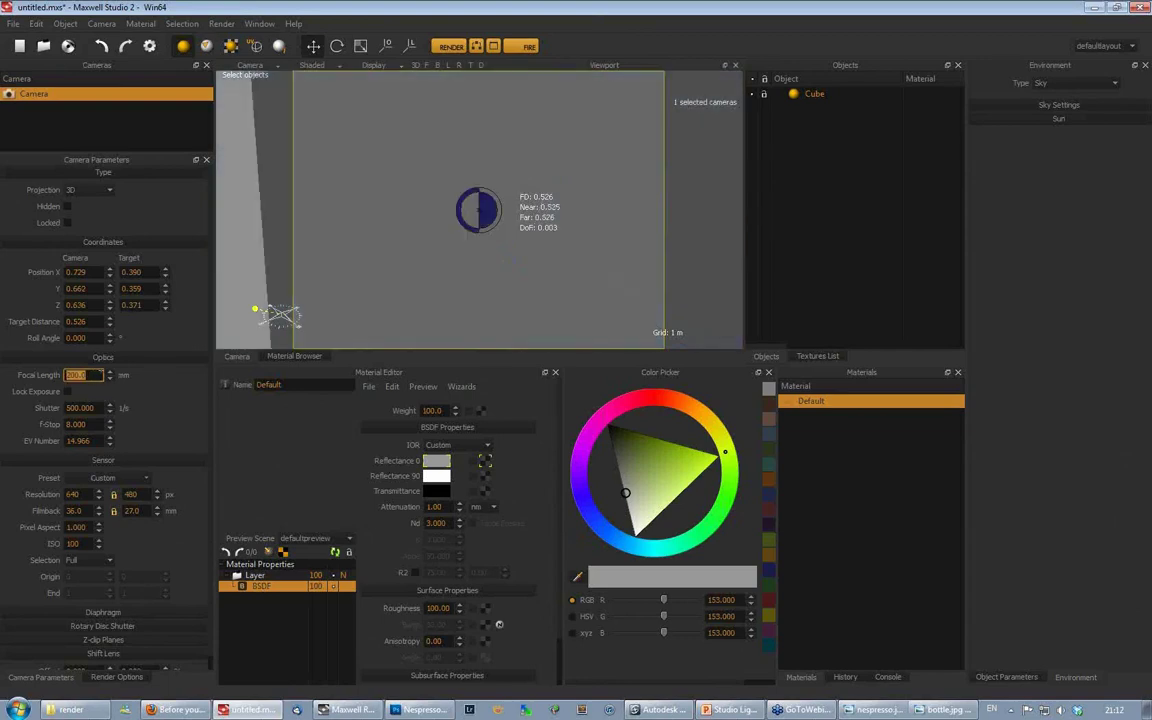
{"action": "right_click_drag", "start_coordinate": [548, 208], "coordinate": [465, 134], "text": "alt"}
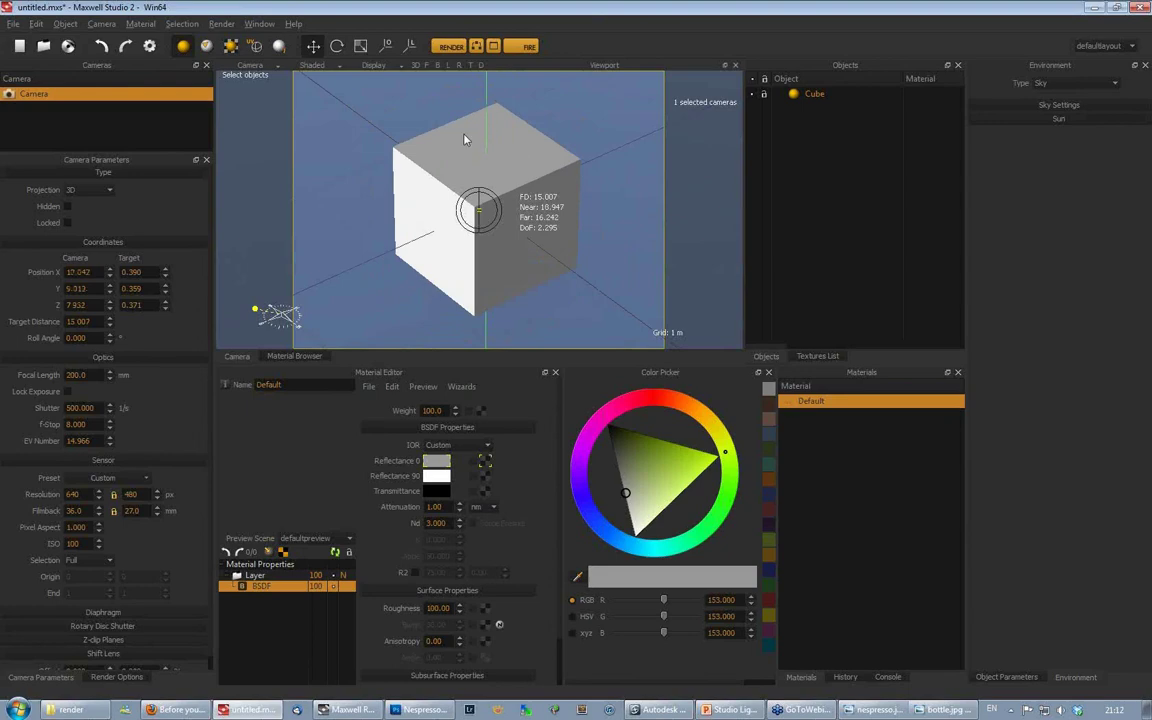
{"action": "left_click_drag", "start_coordinate": [522, 260], "coordinate": [462, 128], "text": "alt"}
Step: Clone the cube and move the clone back along its Z axis, leaving a gap behind the original
{"action": "left_click", "coordinate": [817, 94]}
{"action": "right_click", "coordinate": [737, 80]}
{"action": "left_click", "coordinate": [790, 118]}
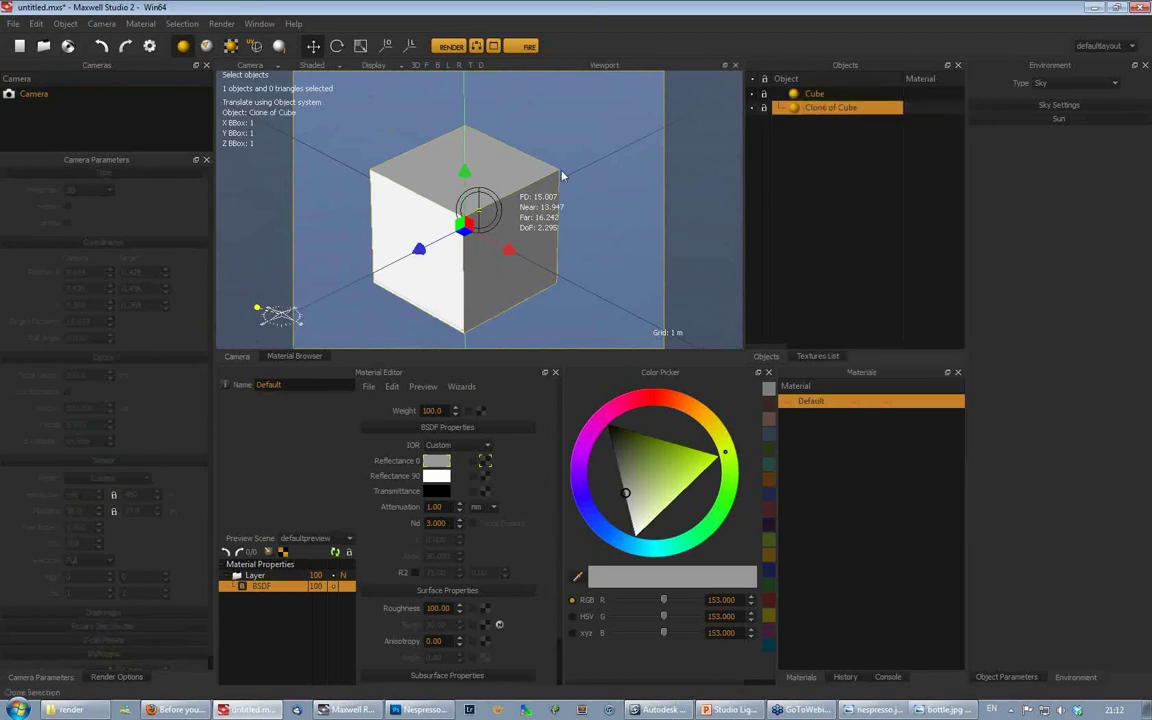
{"action": "left_click_drag", "start_coordinate": [413, 259], "coordinate": [558, 180]}
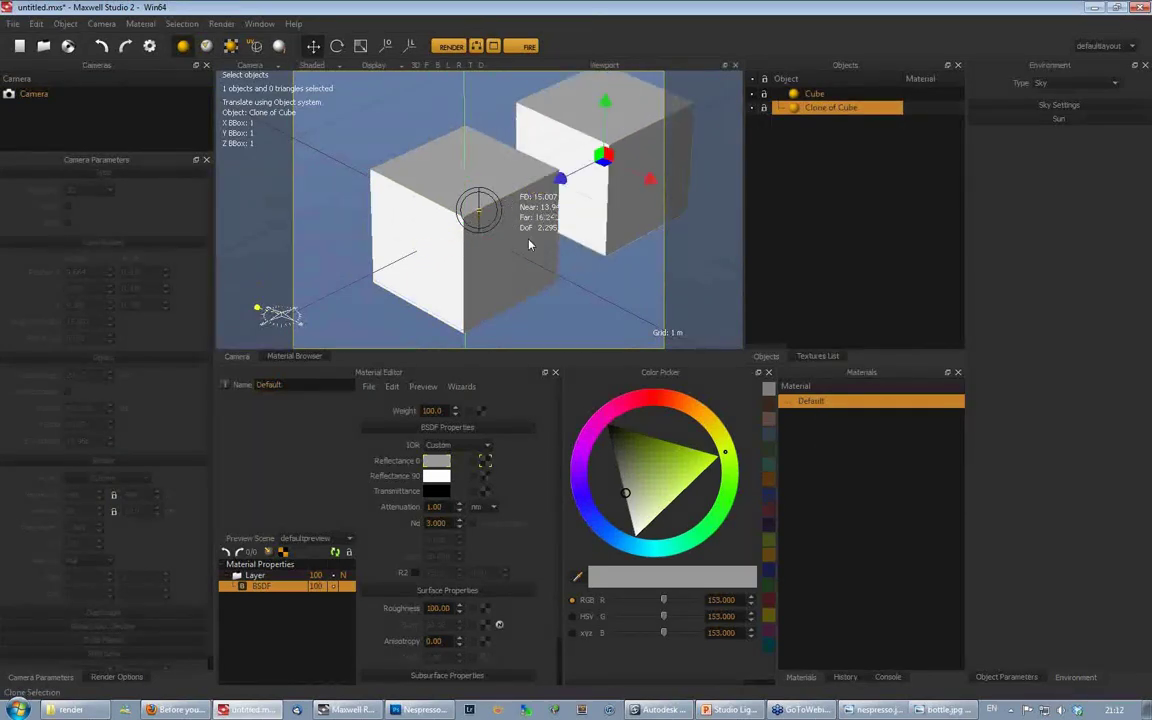
{"action": "left_click_drag", "start_coordinate": [535, 244], "coordinate": [568, 251], "text": "alt"}
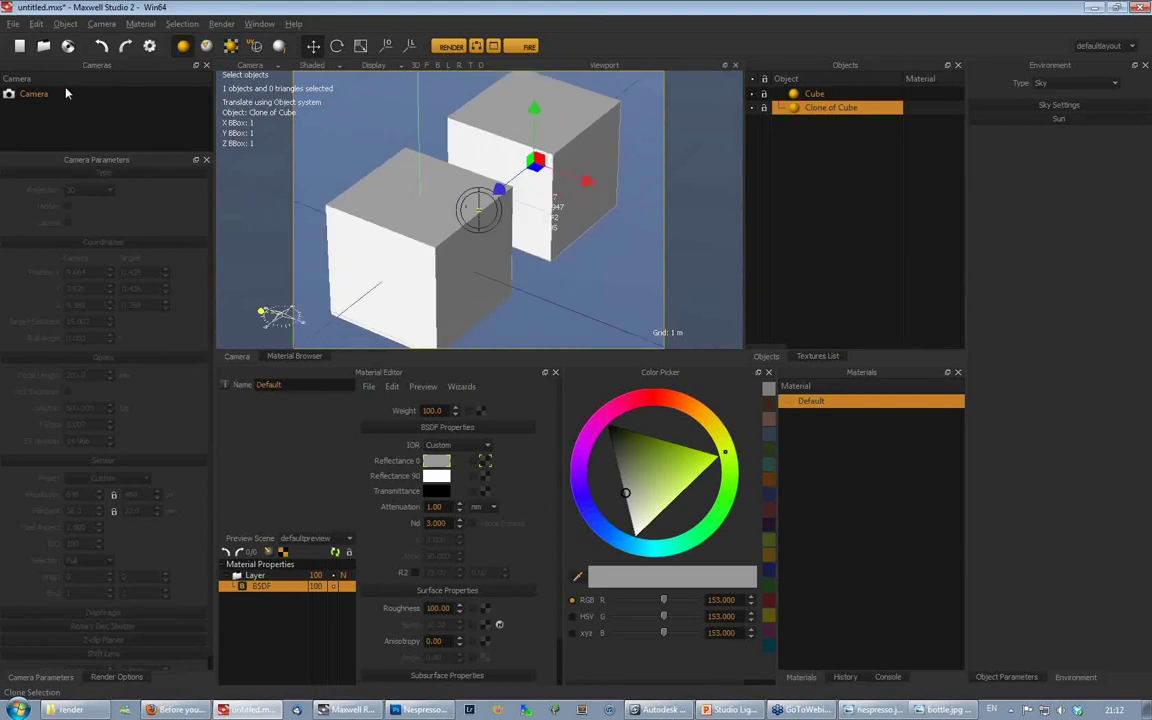
{"action": "left_click", "coordinate": [34, 92]}
{"action": "left_click_drag", "start_coordinate": [499, 189], "coordinate": [587, 133]}
Step: Set the camera's focal length to 35 mm and bring the camera close enough for both cubes to fill the view
{"action": "left_click", "coordinate": [80, 375]}
{"action": "type", "text": "35"}
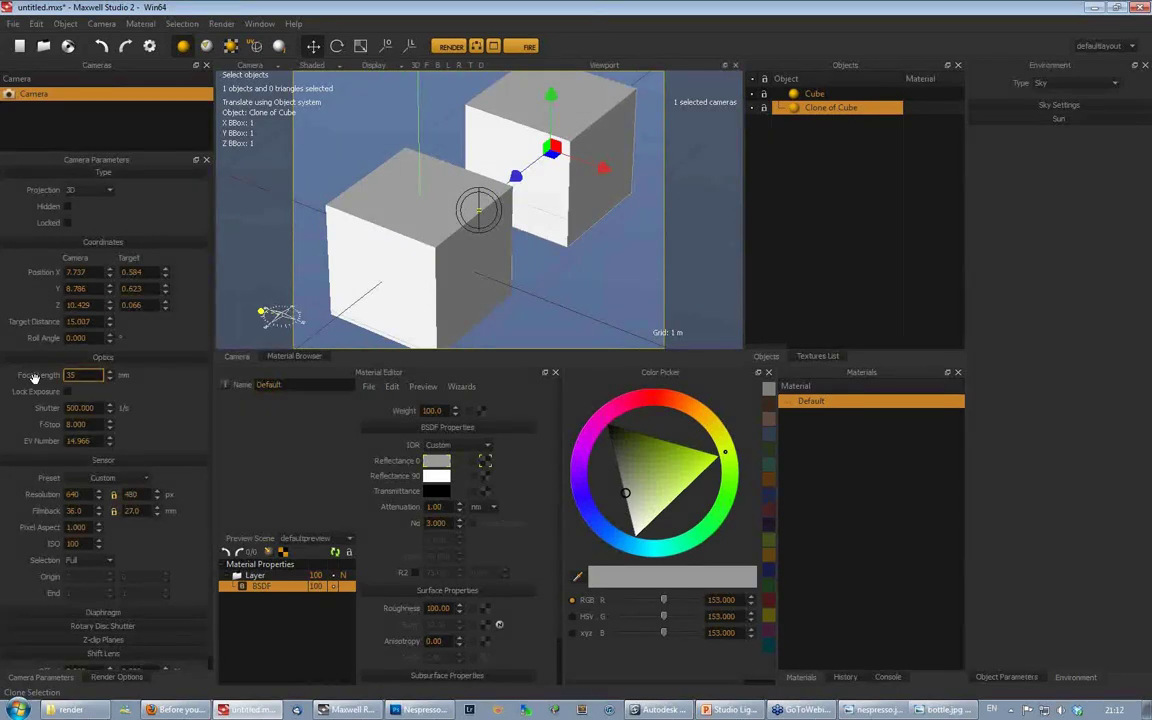
{"action": "key", "text": "Return"}
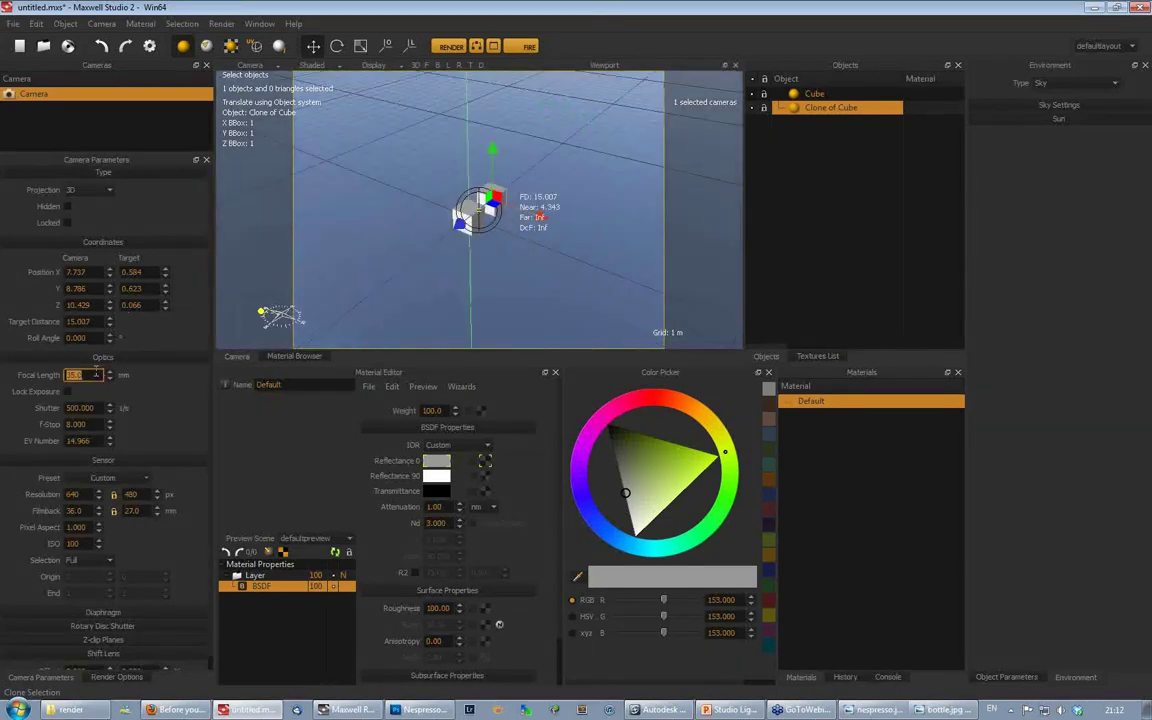
{"action": "left_click", "coordinate": [486, 277]}
{"action": "right_click_drag", "start_coordinate": [487, 268], "coordinate": [555, 150], "text": "alt"}
{"action": "left_click_drag", "start_coordinate": [555, 150], "coordinate": [507, 281], "text": "alt"}
{"action": "right_click_drag", "start_coordinate": [507, 281], "coordinate": [527, 247], "text": "alt"}
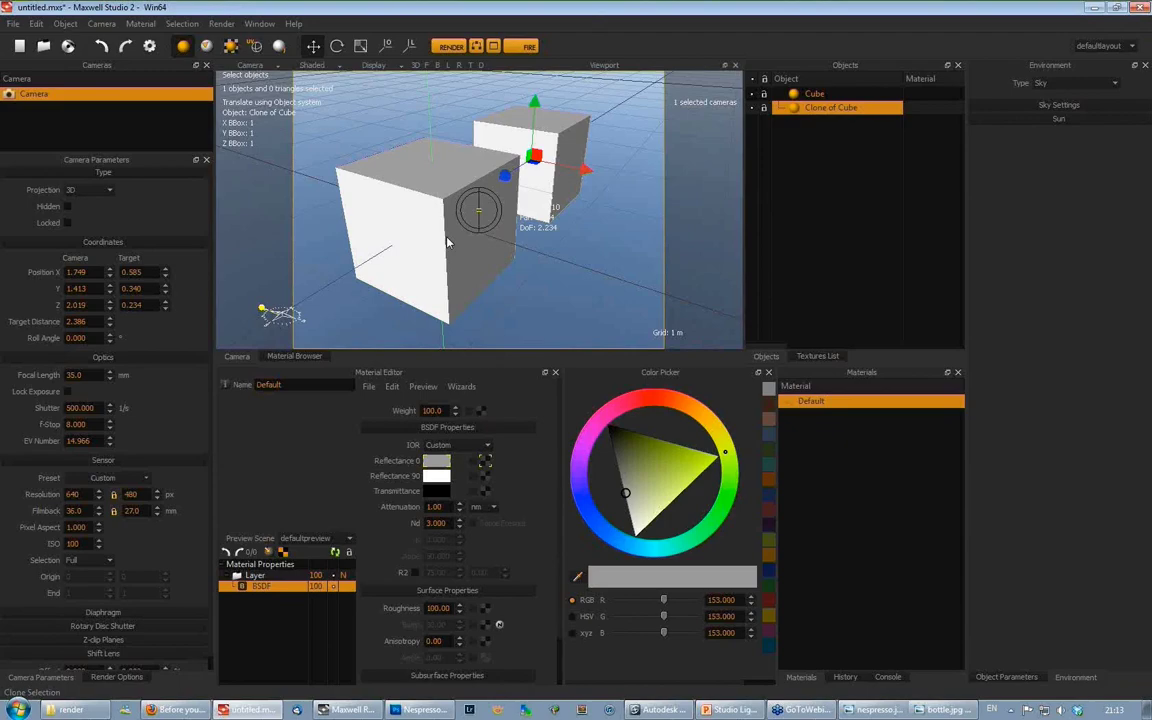
Step: Switch briefly to the Maxwell documentation in Firefox, return to Maxwell Studio and select the front cube
{"action": "key", "text": "alt+Tab"}
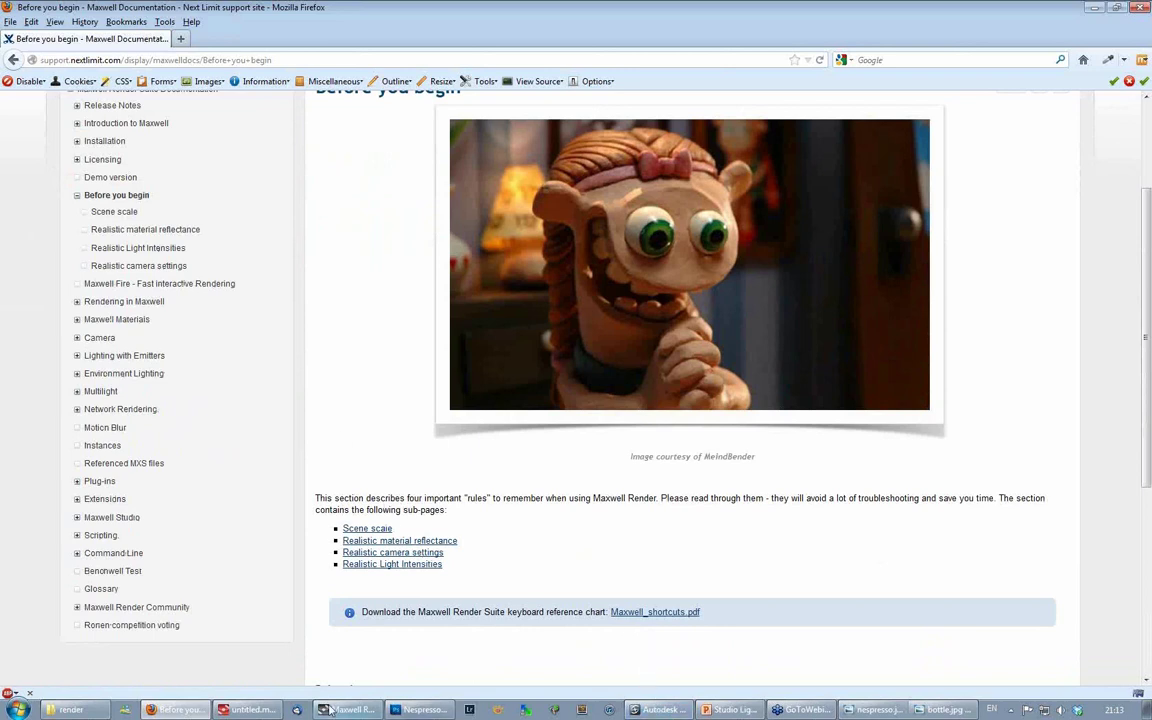
{"action": "left_click", "coordinate": [224, 712]}
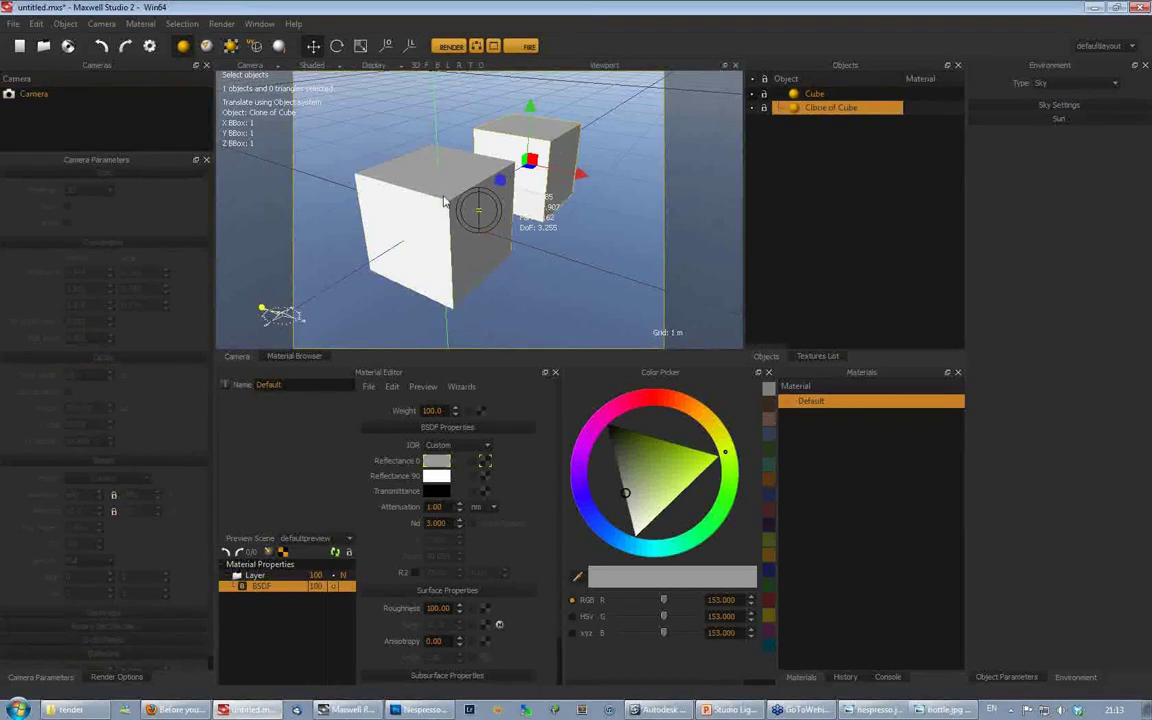
{"action": "left_click", "coordinate": [440, 198]}
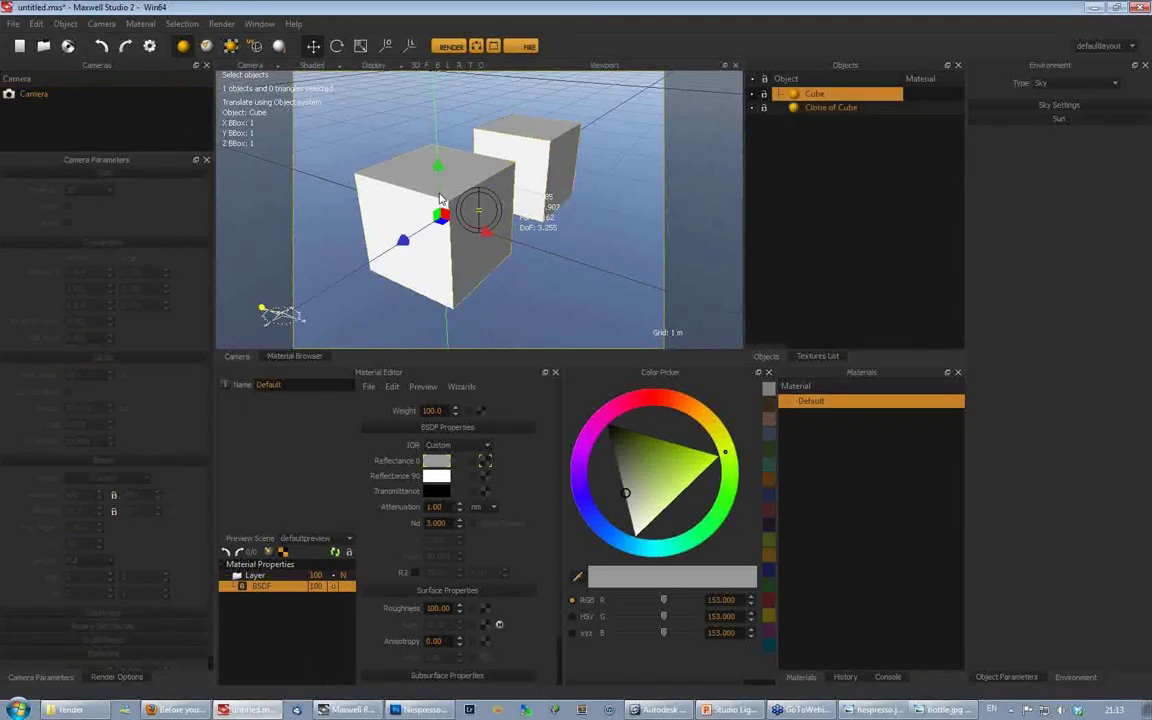
Step: Switch to Photoshop to view the post-processed Nespresso render, clearing a Magic Wand selection made on the machine's red body
{"action": "left_click", "coordinate": [424, 710]}
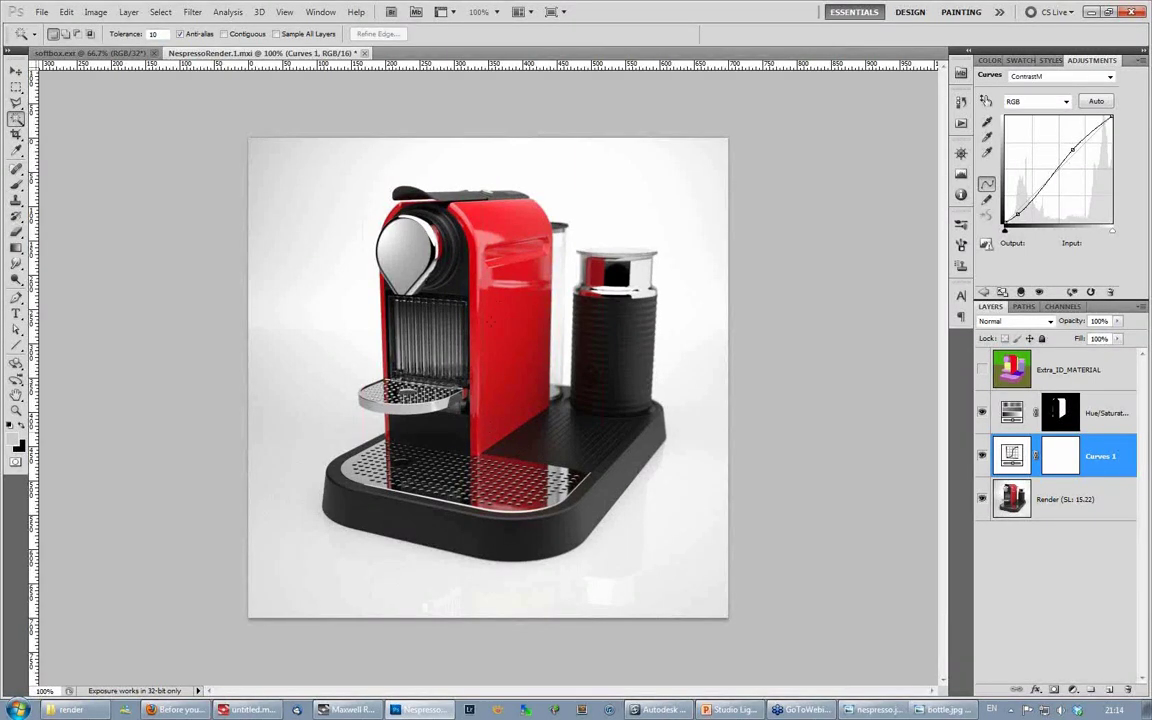
{"action": "left_click", "coordinate": [442, 292]}
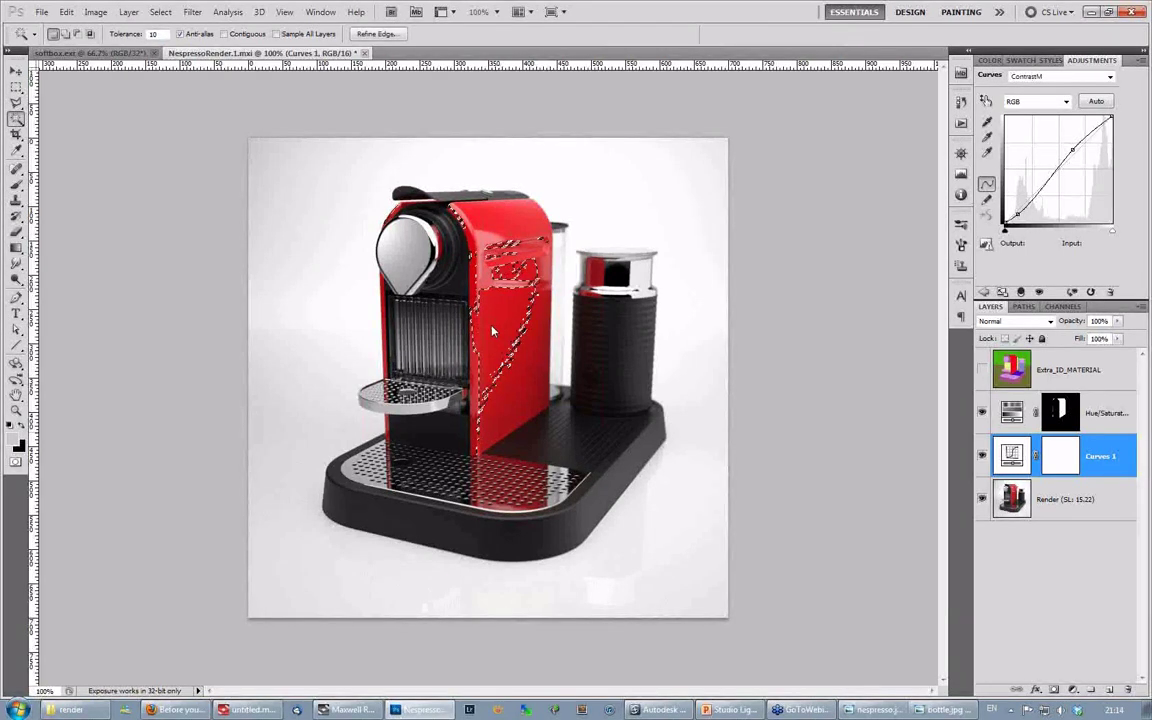
{"action": "key", "text": "v"}
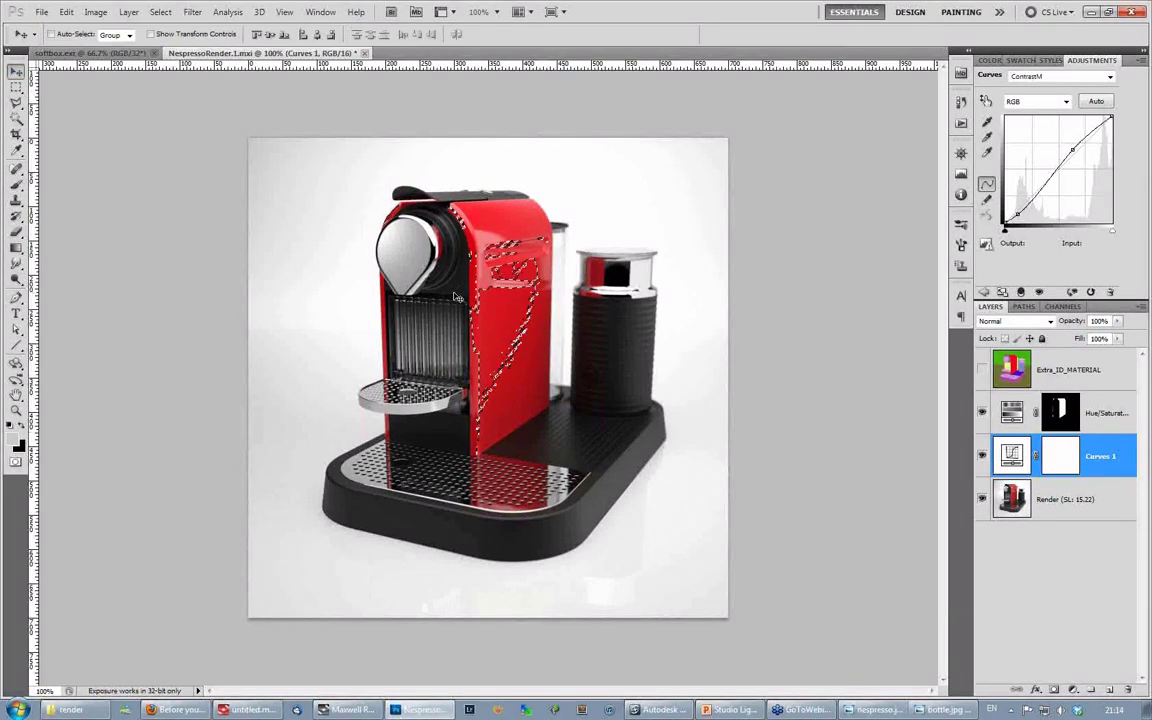
{"action": "key", "text": "ctrl+d"}
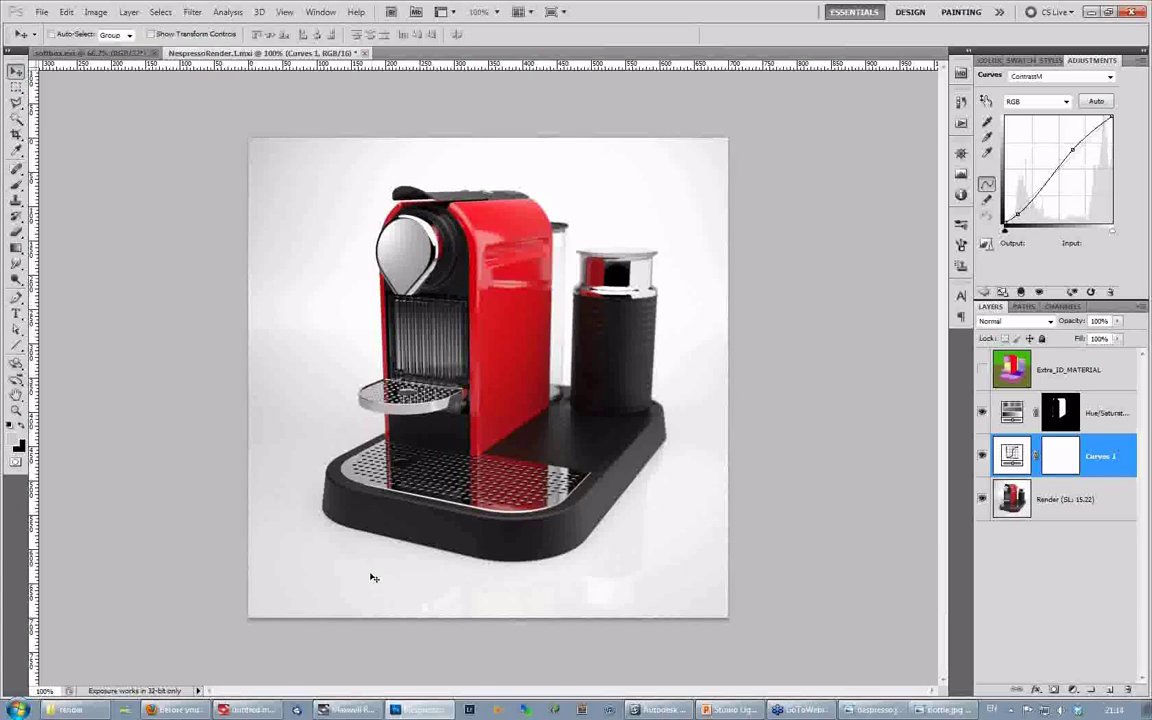
Step: Return to Softimage, open the recent Bottle scene and select the bottle
{"action": "left_click", "coordinate": [664, 712]}
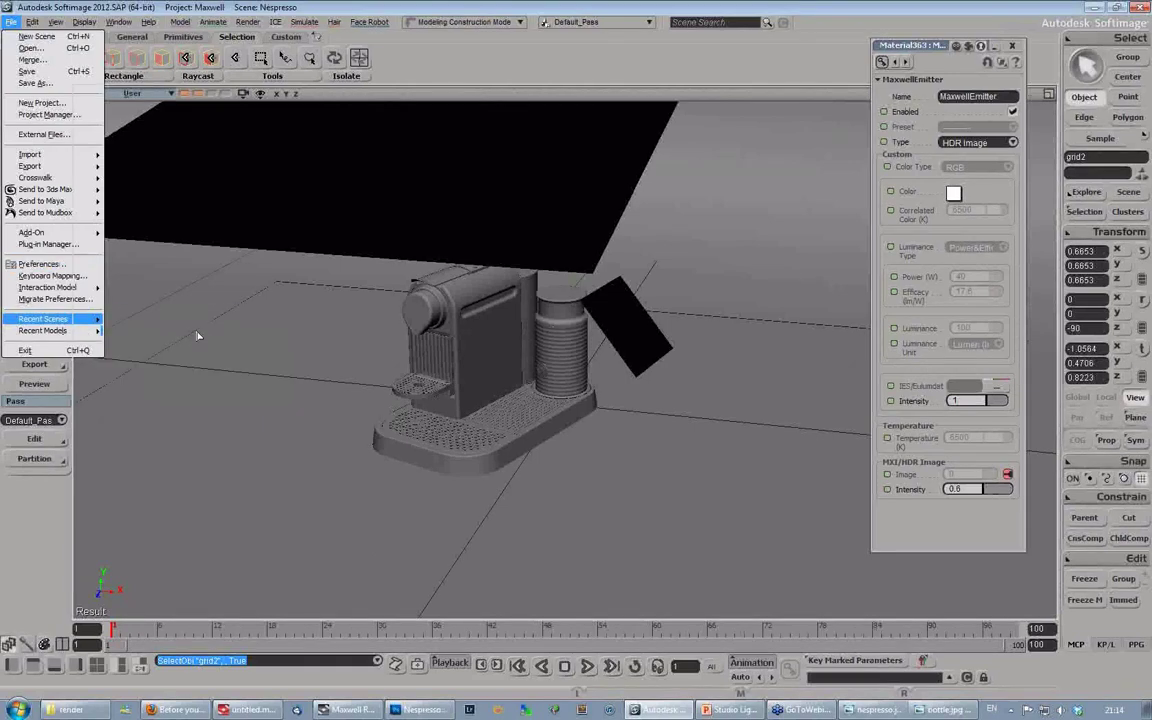
{"action": "left_click", "coordinate": [197, 336]}
{"action": "left_click", "coordinate": [601, 389]}
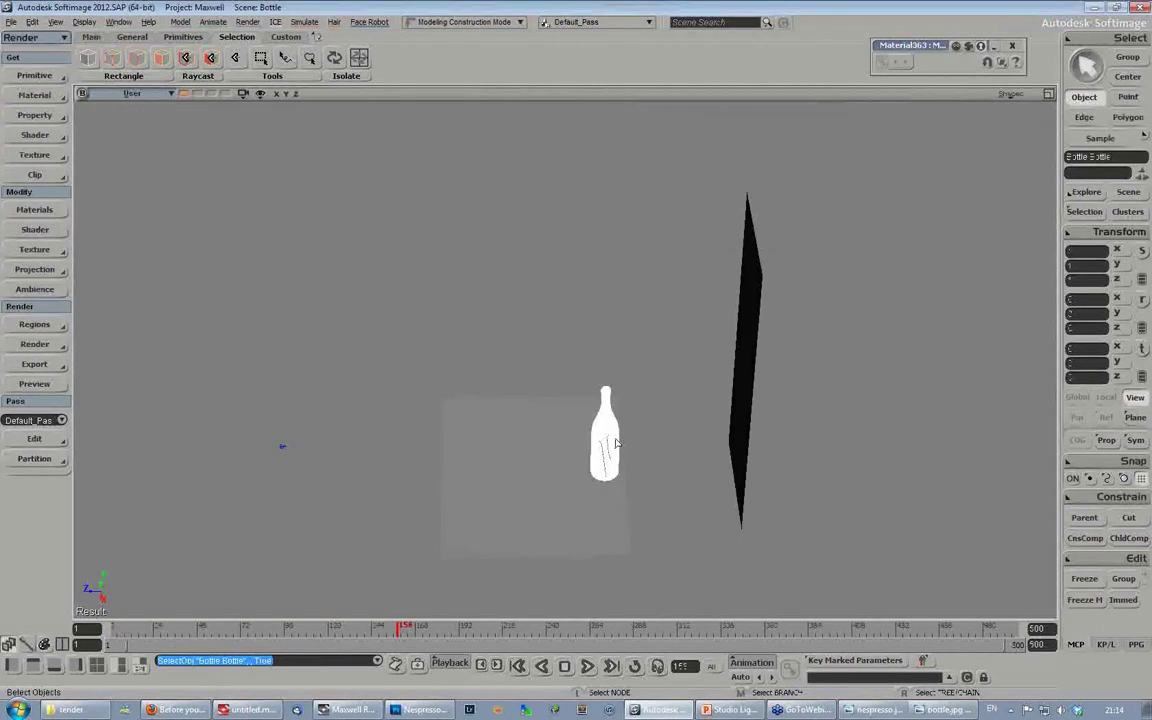
Step: Frame the lower part of the bottle up close and switch the viewport to wireframe display
{"action": "key", "text": "f"}
{"action": "key", "text": "s"}
{"action": "right_click_drag", "start_coordinate": [616, 443], "coordinate": [720, 380]}
{"action": "middle_click_drag", "start_coordinate": [720, 380], "coordinate": [634, 472]}
{"action": "right_click_drag", "start_coordinate": [634, 471], "coordinate": [560, 470]}
{"action": "left_click_drag", "start_coordinate": [580, 470], "coordinate": [571, 391]}
{"action": "right_click_drag", "start_coordinate": [571, 391], "coordinate": [545, 400]}
{"action": "left_click", "coordinate": [1012, 94]}
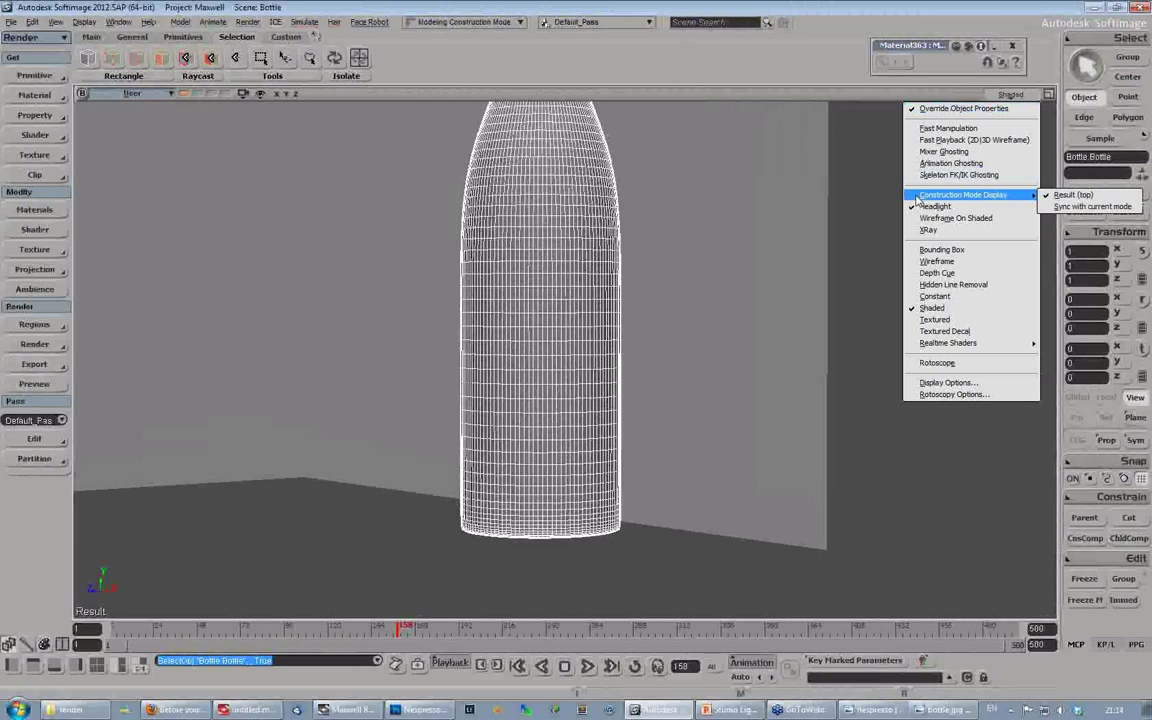
{"action": "left_click", "coordinate": [939, 263]}
Step: Move the bottle about 17.5 units along X to separate it from the liquid mesh inside
{"action": "key", "text": "s"}
{"action": "right_click_drag", "start_coordinate": [661, 230], "coordinate": [700, 290]}
{"action": "key", "text": "v"}
{"action": "left_click_drag", "start_coordinate": [641, 487], "coordinate": [868, 540]}
Step: Select the liquid mesh and examine it beside the bottle in shaded display
{"action": "key", "text": "s"}
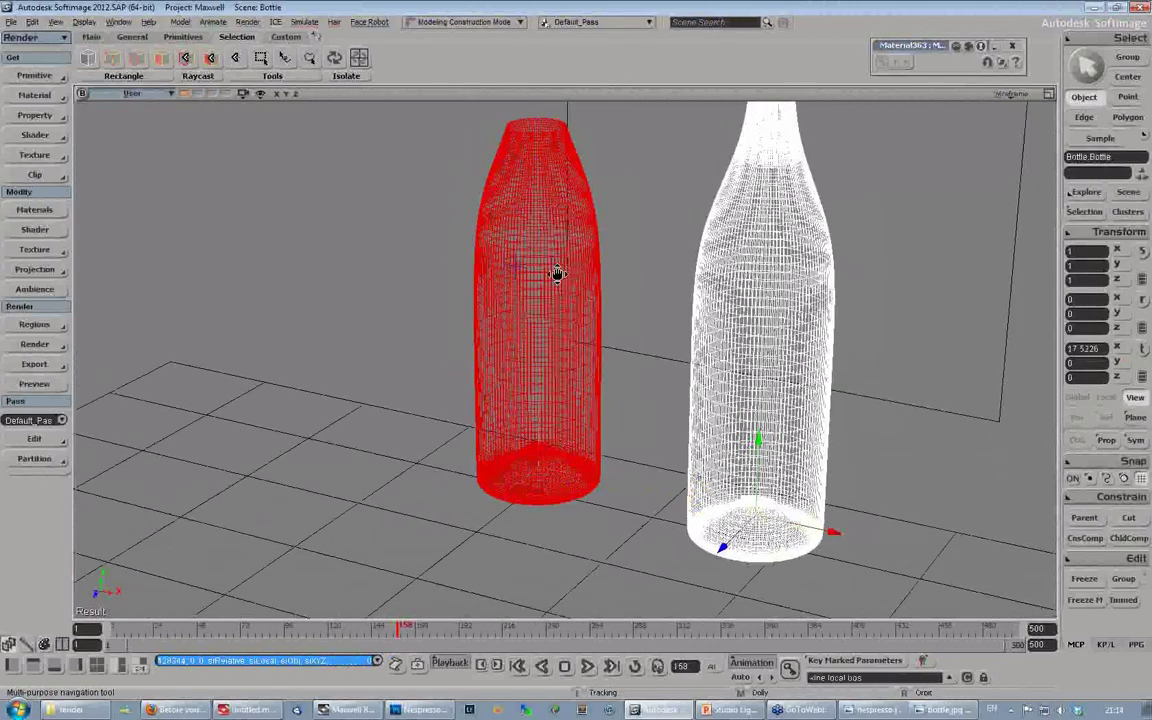
{"action": "right_click_drag", "start_coordinate": [557, 273], "coordinate": [434, 301]}
{"action": "key", "text": "space"}
{"action": "left_click", "coordinate": [434, 301]}
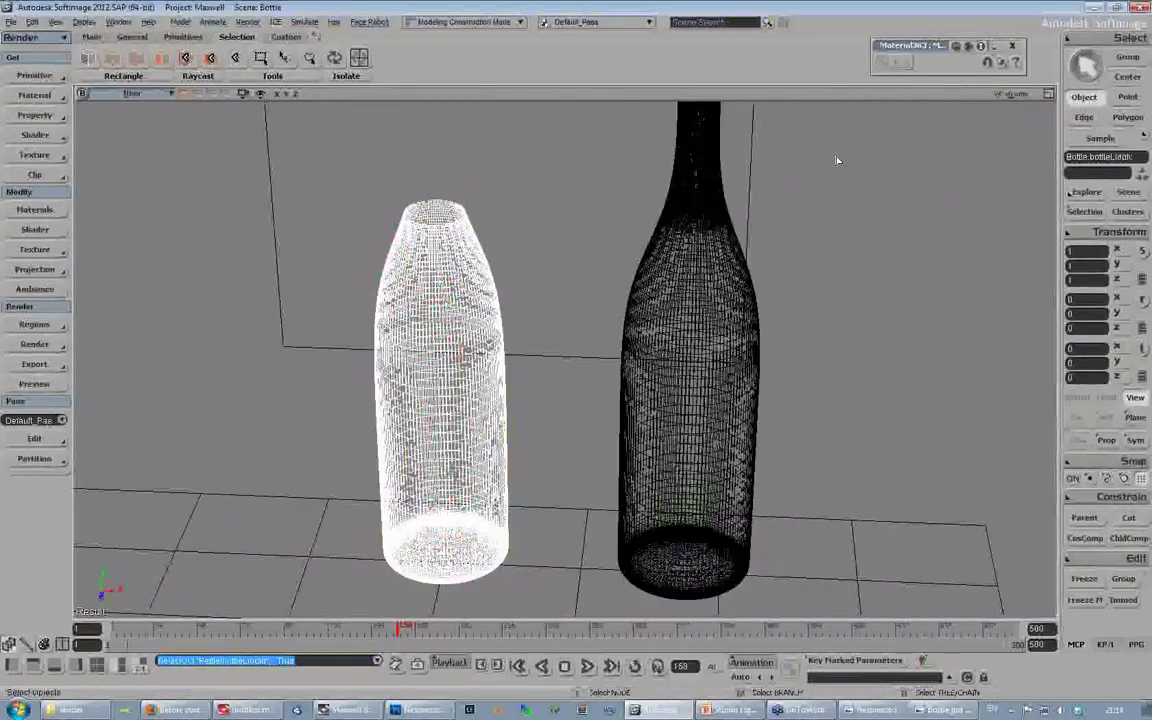
{"action": "left_click", "coordinate": [1010, 94]}
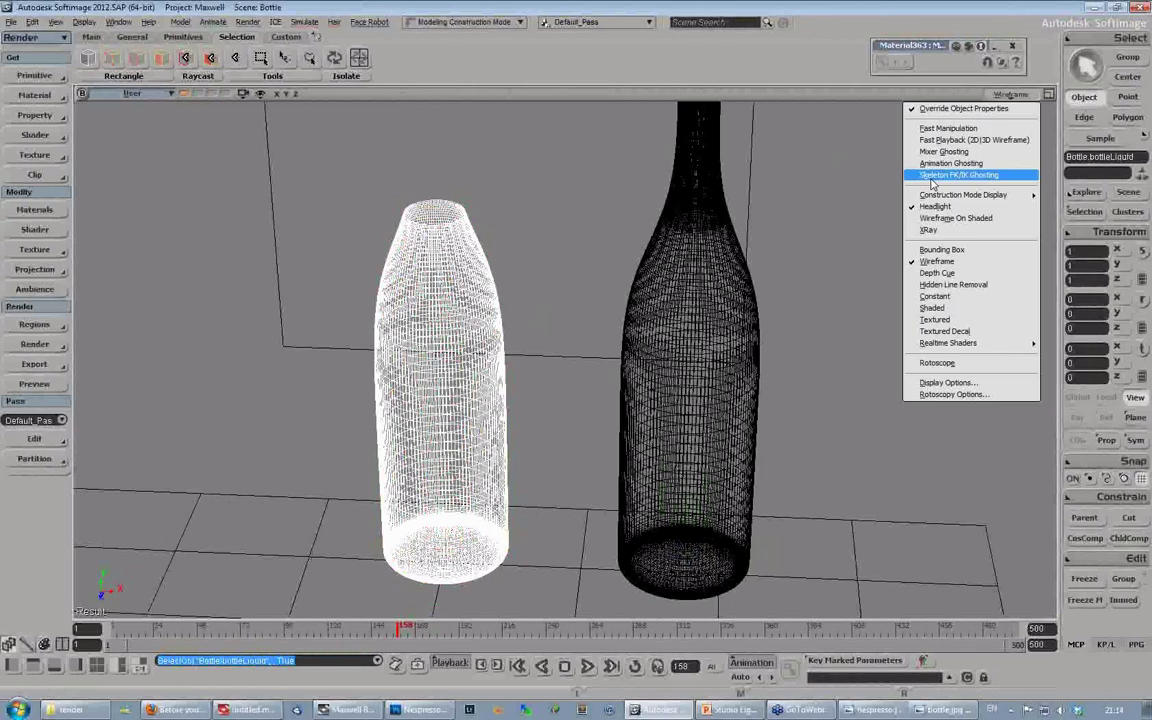
{"action": "left_click", "coordinate": [935, 308]}
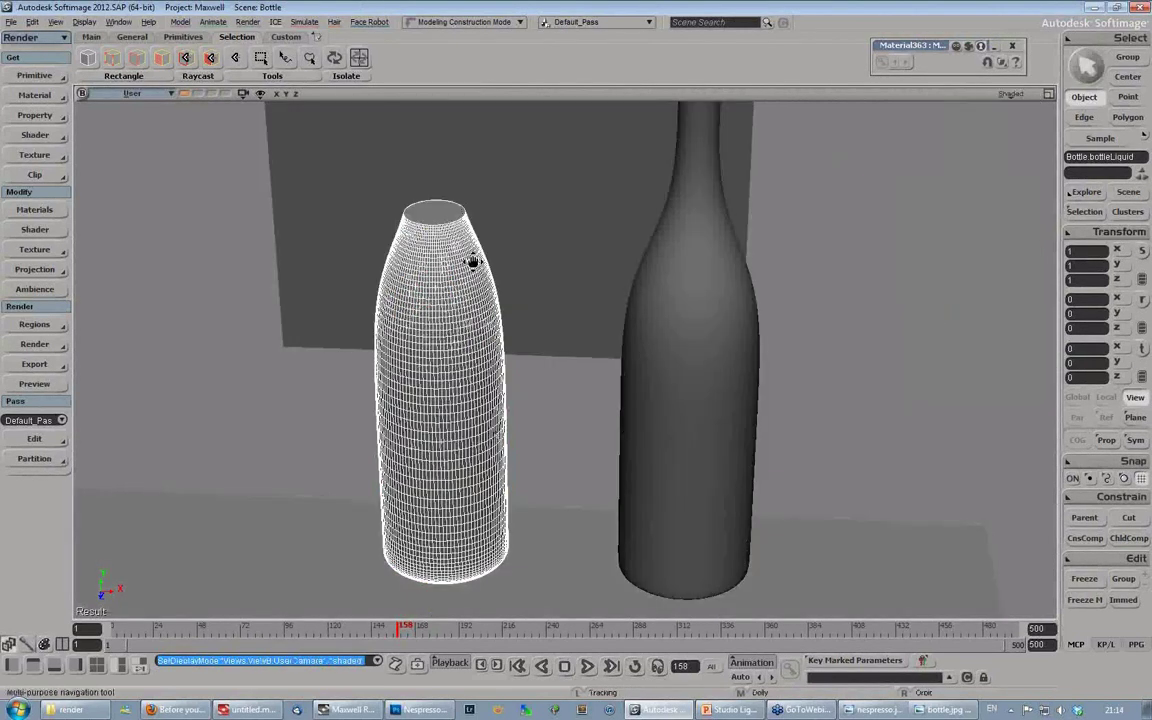
{"action": "right_click_drag", "start_coordinate": [476, 260], "coordinate": [651, 284]}
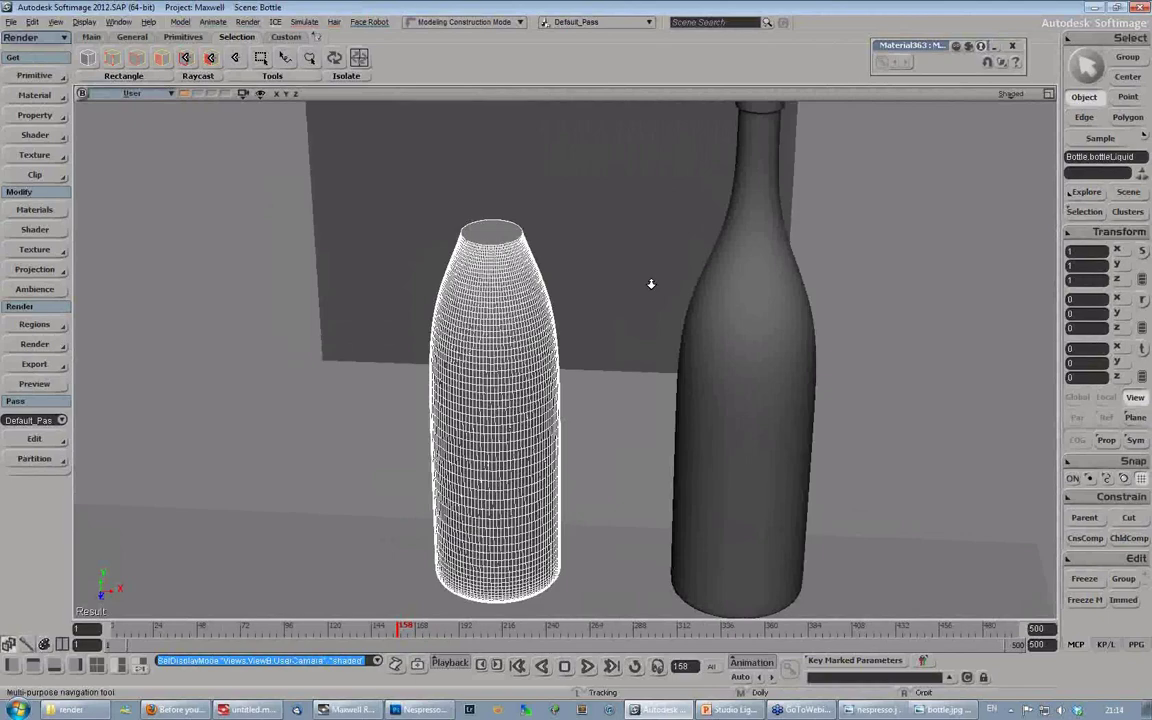
{"action": "middle_click_drag", "start_coordinate": [651, 284], "coordinate": [576, 370]}
Step: Select the bottle, switch to wireframe display and examine its glass walls at the neck and body
{"action": "key", "text": "space"}
{"action": "left_click", "coordinate": [740, 360]}
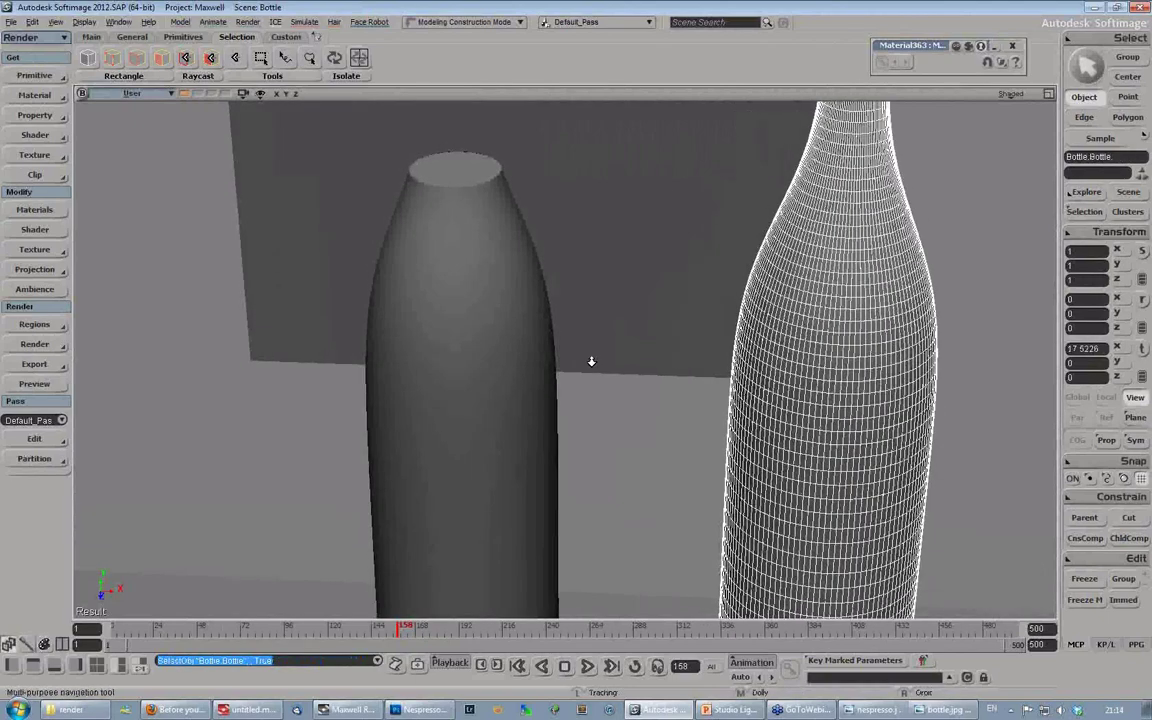
{"action": "scroll", "coordinate": [591, 361], "scroll_direction": "down", "scroll_amount": 3}
{"action": "left_click", "coordinate": [1010, 94]}
{"action": "left_click", "coordinate": [930, 263]}
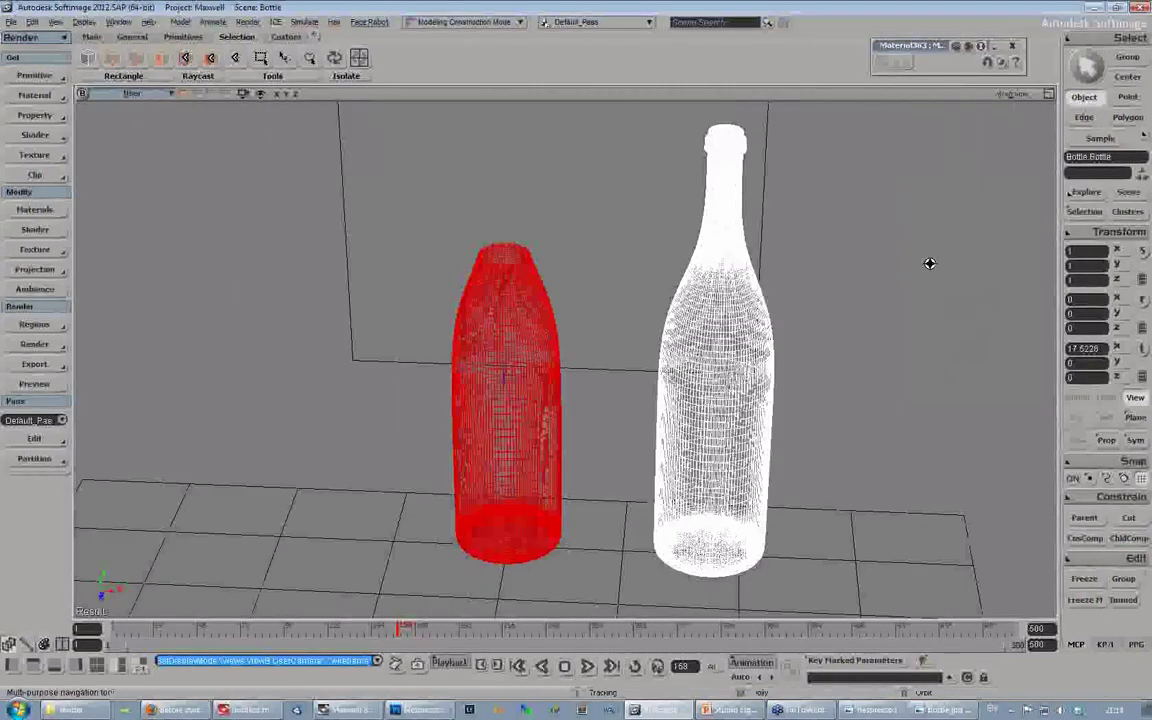
{"action": "scroll", "coordinate": [930, 263], "scroll_direction": "up", "scroll_amount": 3}
{"action": "scroll", "coordinate": [804, 283], "scroll_direction": "up", "scroll_amount": 2}
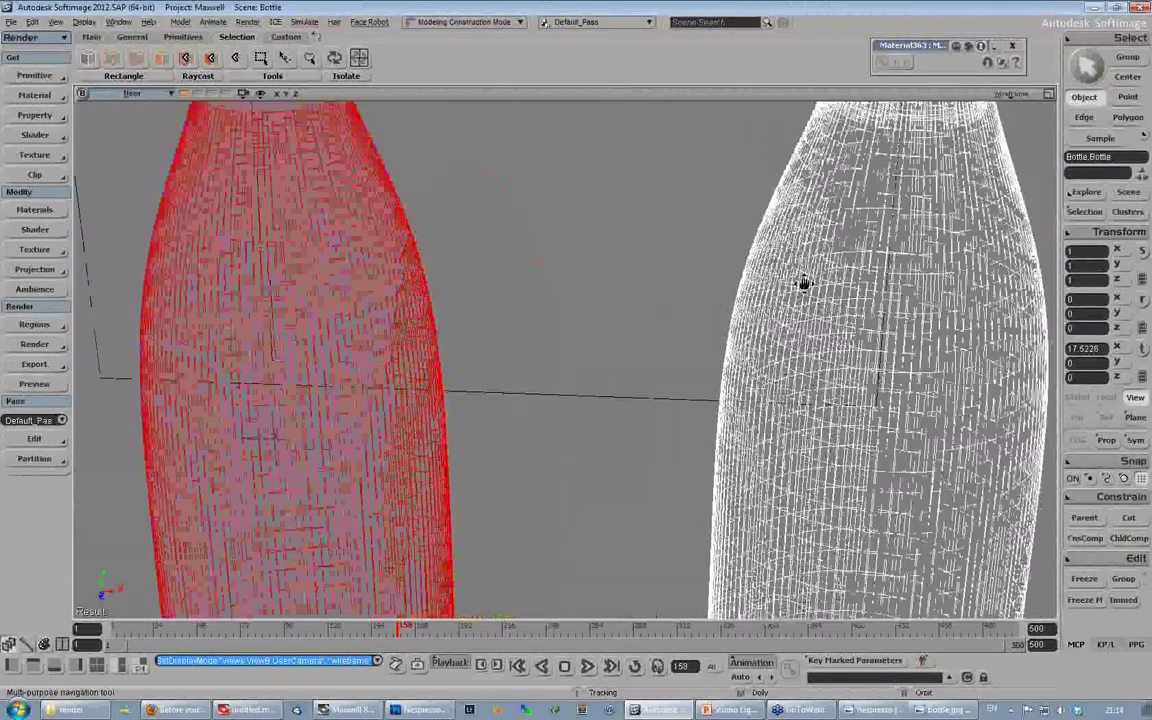
{"action": "left_click_drag", "start_coordinate": [804, 283], "coordinate": [787, 478]}
{"action": "middle_click_drag", "start_coordinate": [787, 478], "coordinate": [691, 374]}
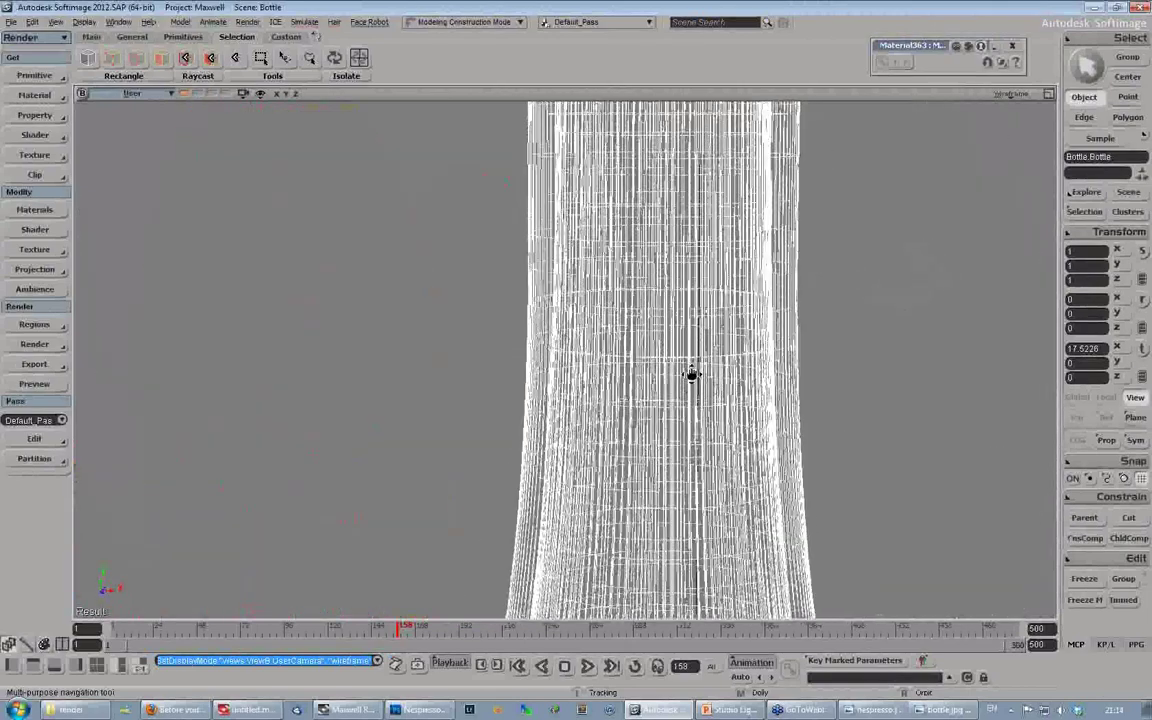
{"action": "left_click_drag", "start_coordinate": [691, 373], "coordinate": [561, 441]}
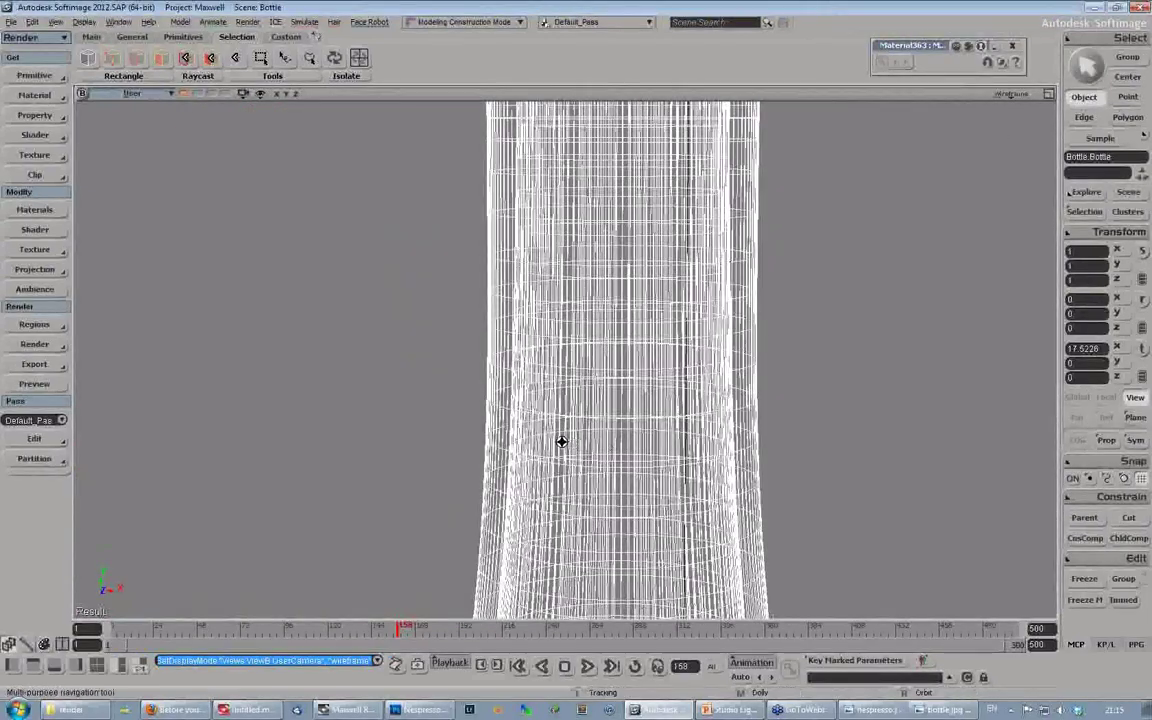
{"action": "scroll", "coordinate": [602, 419], "scroll_direction": "down", "scroll_amount": 5}
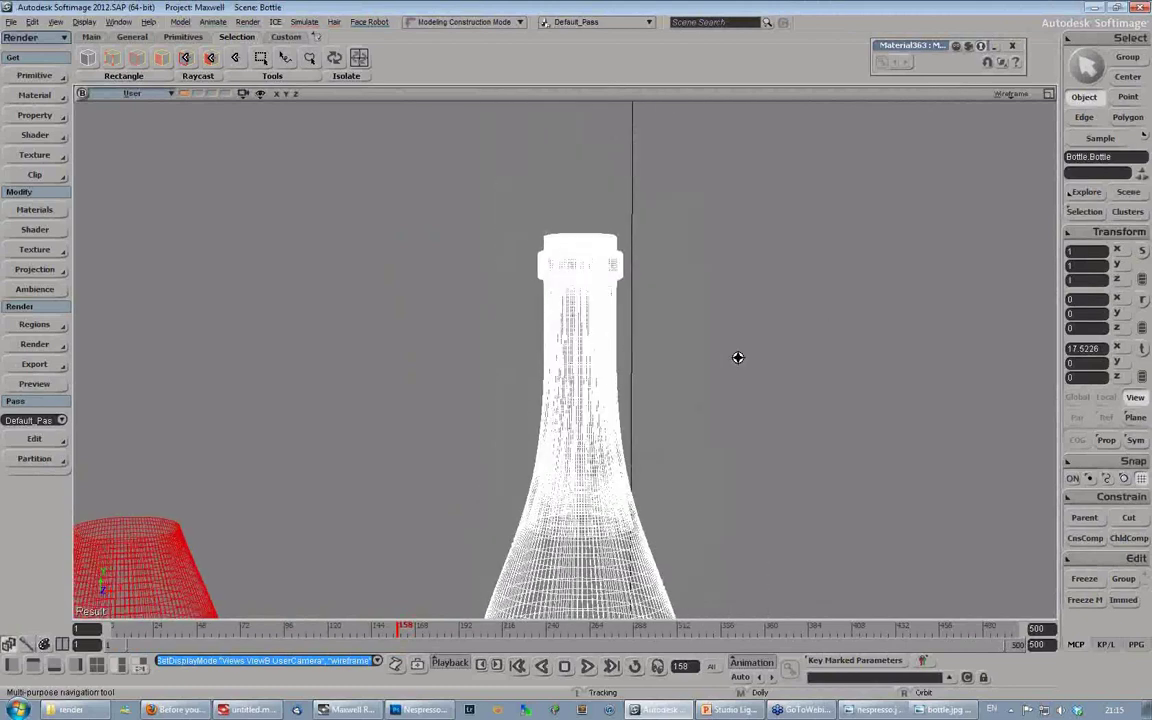
{"action": "left_click_drag", "start_coordinate": [668, 431], "coordinate": [681, 341]}
{"action": "left_click_drag", "start_coordinate": [635, 460], "coordinate": [686, 267]}
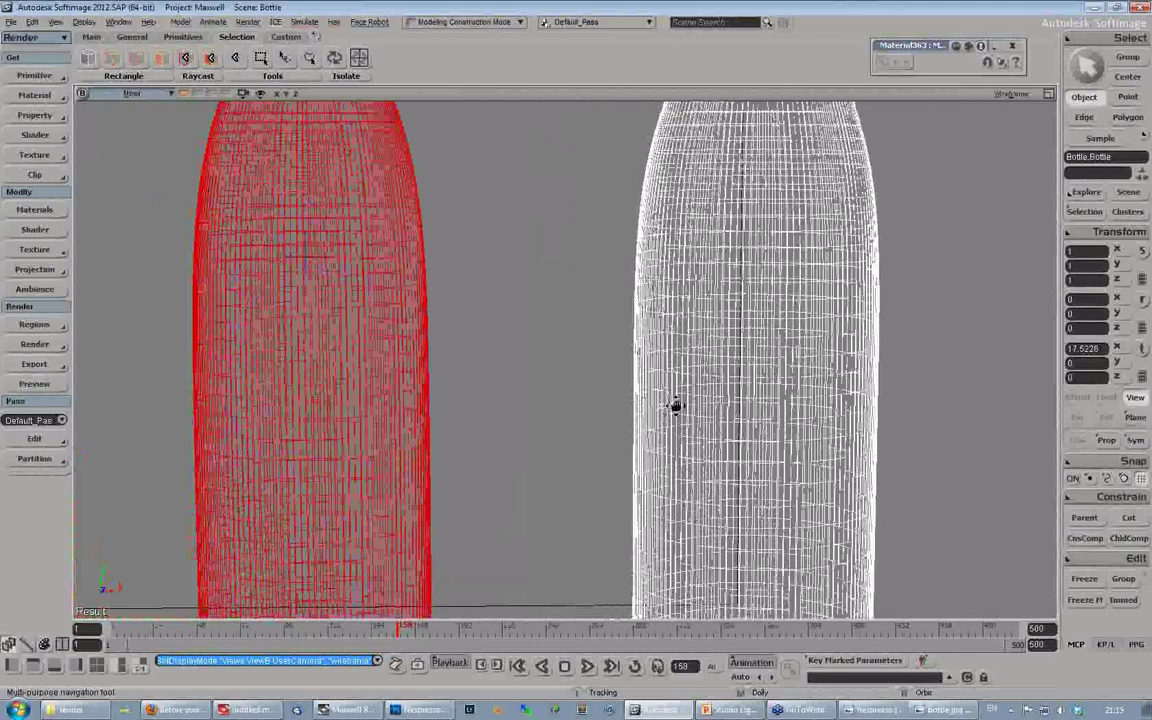
Step: Select the liquid mesh and inspect its closed top surface and sides from above in shaded display
{"action": "middle_click_drag", "start_coordinate": [676, 406], "coordinate": [540, 330]}
{"action": "key", "text": "space"}
{"action": "left_click", "coordinate": [484, 244]}
{"action": "key", "text": "s"}
{"action": "right_click_drag", "start_coordinate": [494, 231], "coordinate": [456, 294]}
{"action": "left_click_drag", "start_coordinate": [456, 294], "coordinate": [508, 319]}
{"action": "key", "text": "5"}
{"action": "middle_click_drag", "start_coordinate": [727, 244], "coordinate": [483, 423]}
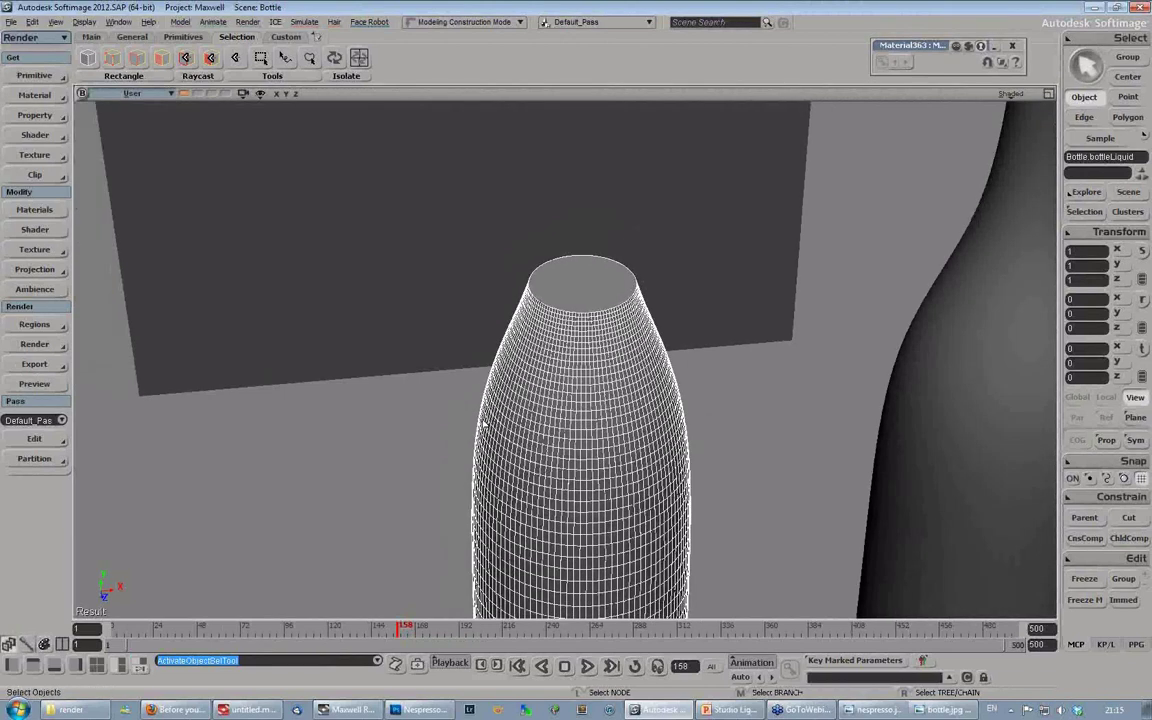
{"action": "key", "text": "s"}
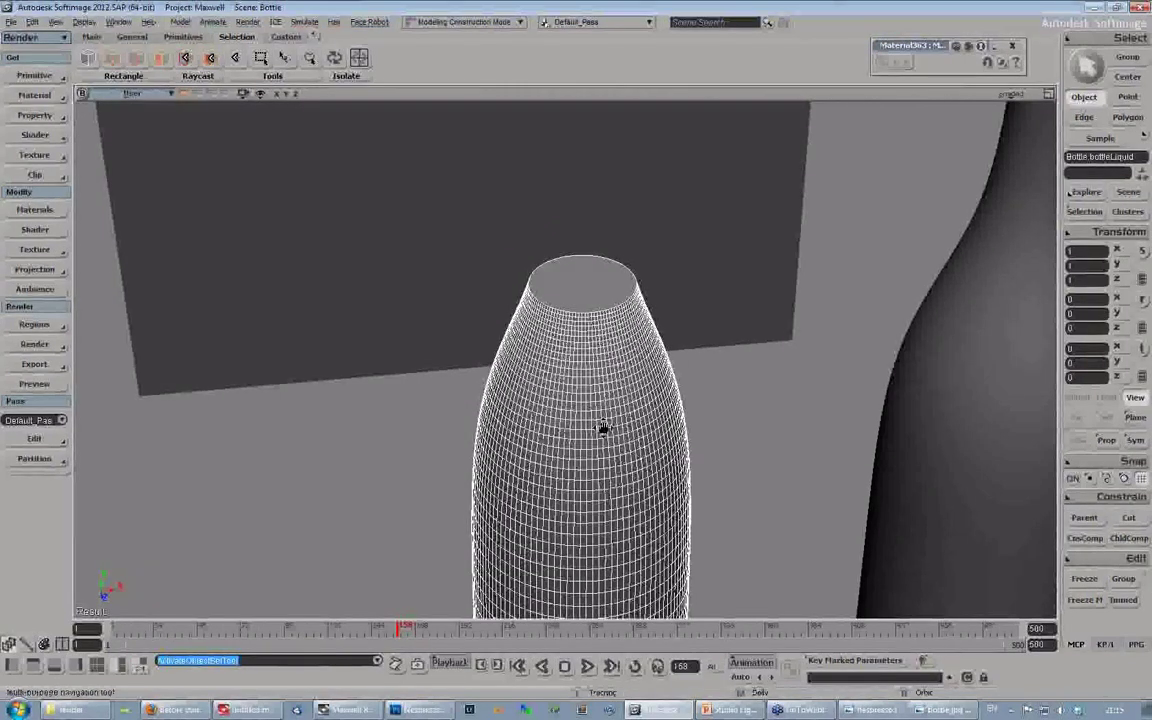
{"action": "left_click_drag", "start_coordinate": [604, 429], "coordinate": [507, 360]}
Step: Compare the bottle with the liquid mesh in wireframe display, selecting the bottle first and the liquid second
{"action": "left_click", "coordinate": [697, 324]}
{"action": "key", "text": "s"}
{"action": "mouse_move", "coordinate": [699, 323]}
{"action": "left_mouse_down"}
{"action": "mouse_move", "coordinate": [592, 317]}
{"action": "mouse_move", "coordinate": [596, 432]}
{"action": "mouse_move", "coordinate": [585, 296]}
{"action": "left_mouse_up"}
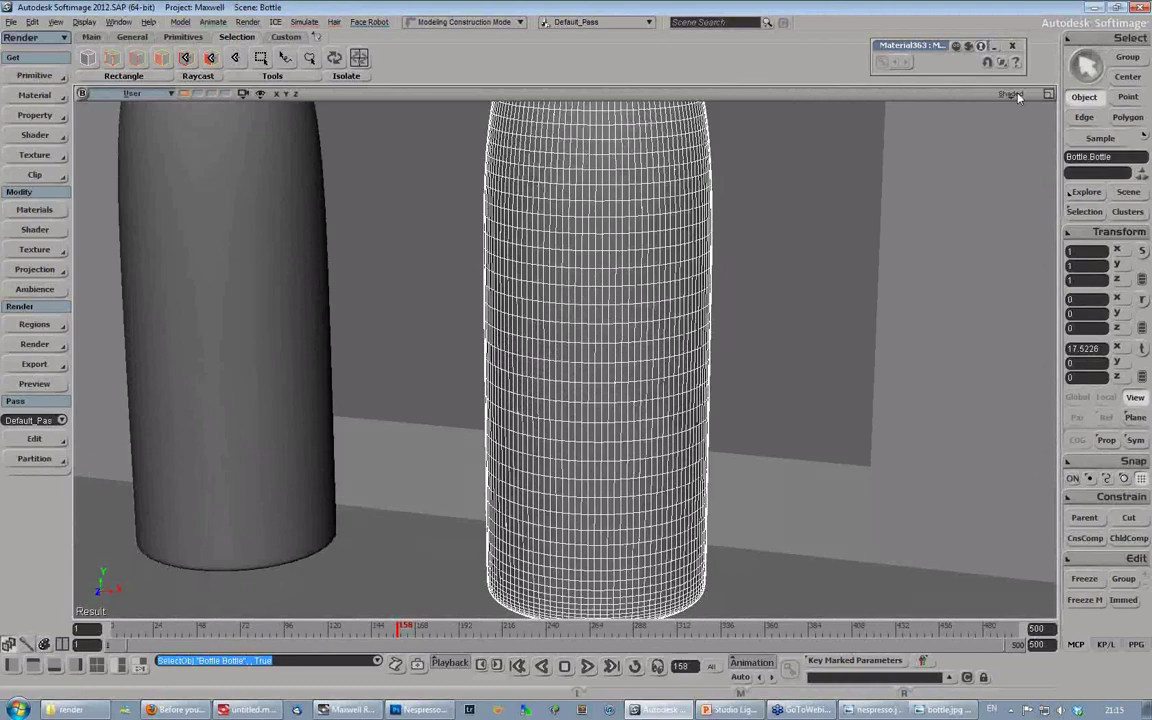
{"action": "middle_click", "coordinate": [1017, 94]}
{"action": "key", "text": "s"}
{"action": "right_click_drag", "start_coordinate": [599, 369], "coordinate": [620, 355]}
{"action": "left_click_drag", "start_coordinate": [635, 270], "coordinate": [634, 399]}
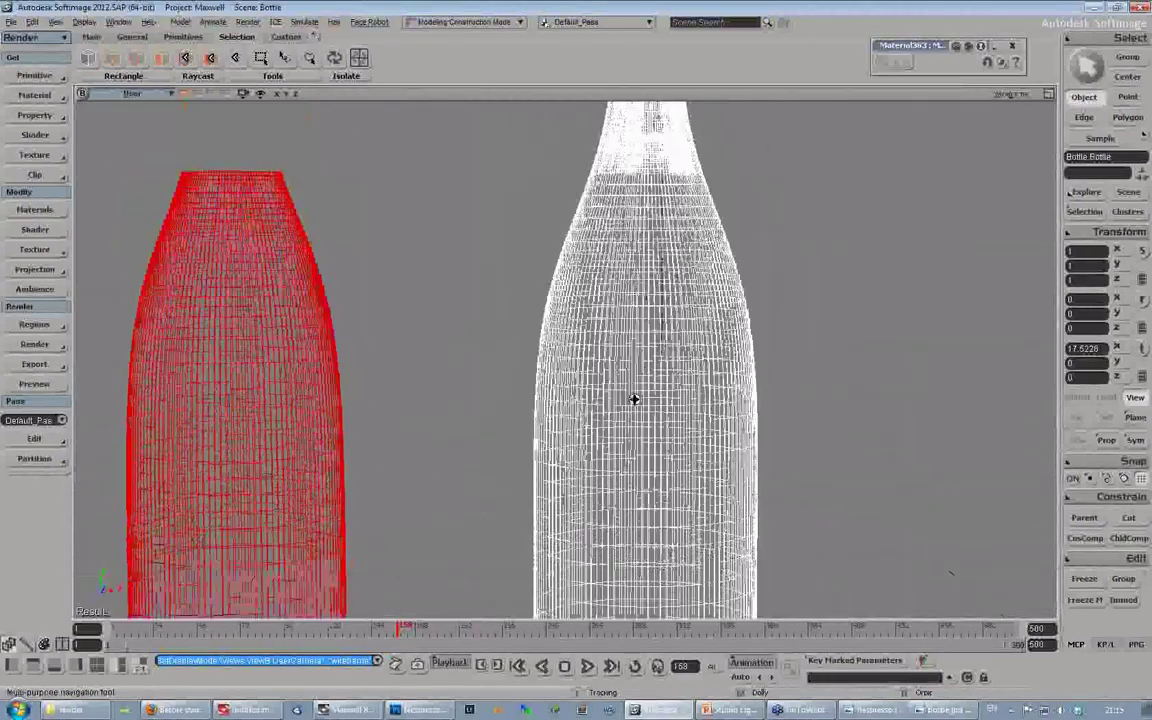
{"action": "middle_click_drag", "start_coordinate": [634, 399], "coordinate": [496, 347]}
{"action": "left_click", "coordinate": [262, 398]}
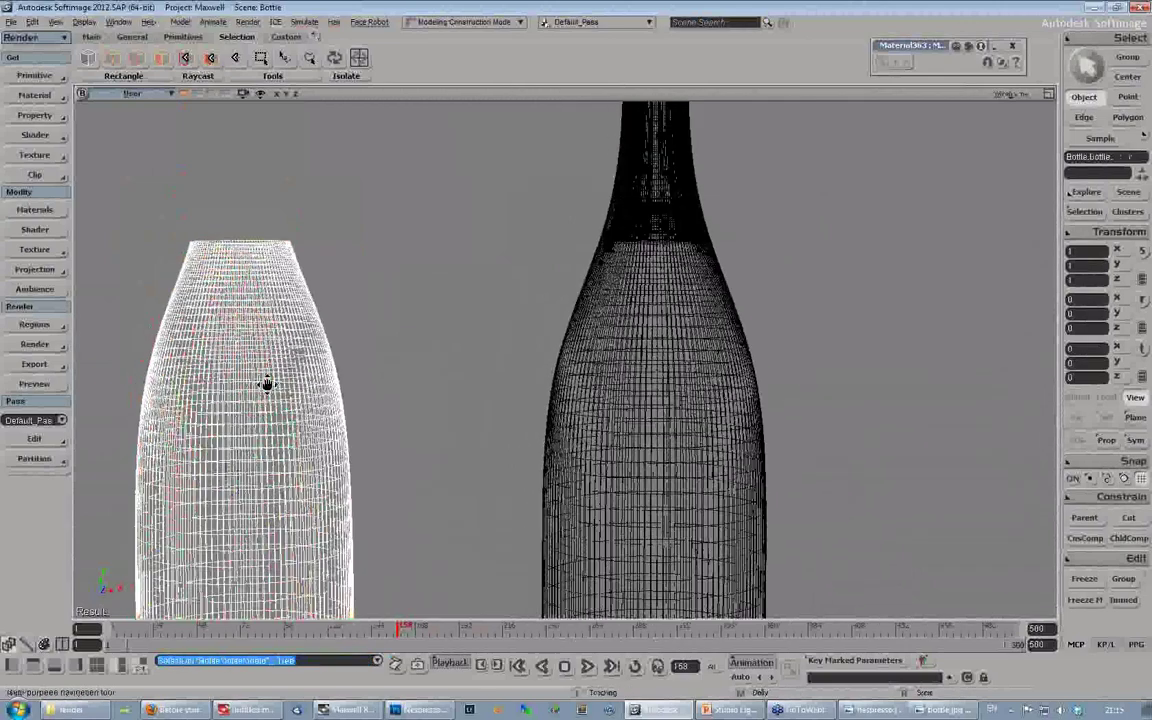
Step: Examine the bottle's wireframe shoulder and body up close beside the separated liquid mesh
{"action": "left_click_drag", "start_coordinate": [267, 384], "coordinate": [339, 272]}
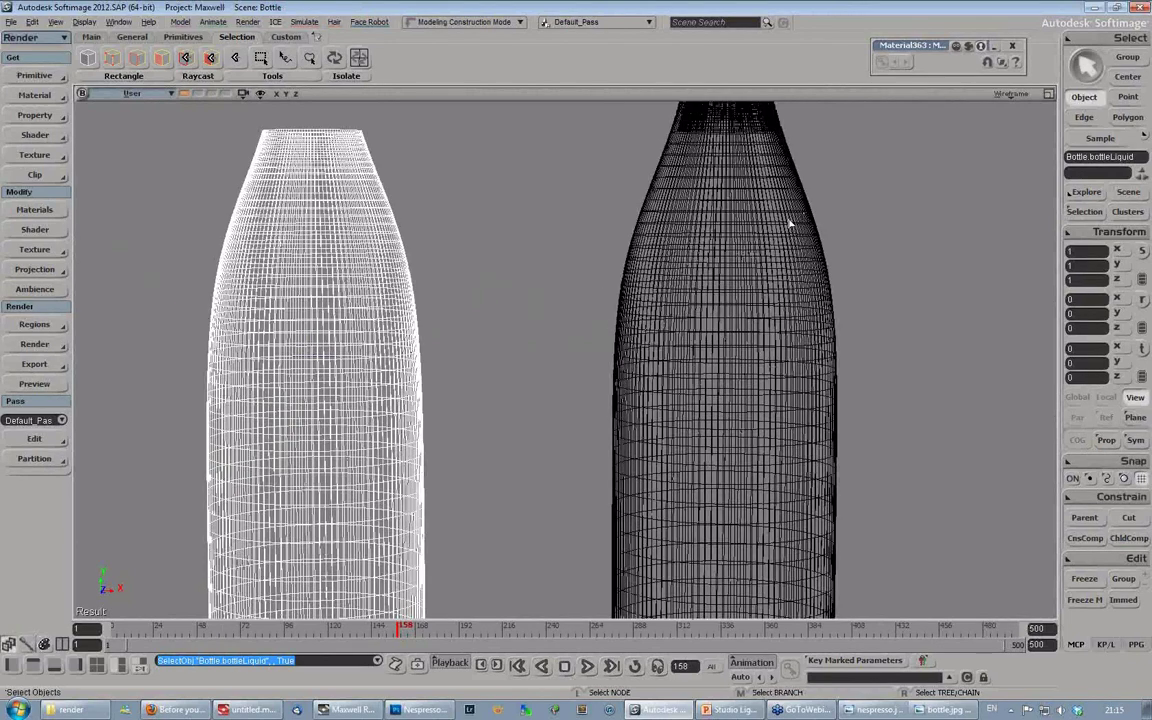
{"action": "key", "text": "s"}
{"action": "left_click_drag", "start_coordinate": [748, 220], "coordinate": [784, 252]}
{"action": "middle_click_drag", "start_coordinate": [784, 252], "coordinate": [658, 342]}
{"action": "left_click_drag", "start_coordinate": [658, 342], "coordinate": [594, 342]}
{"action": "middle_click_drag", "start_coordinate": [594, 342], "coordinate": [645, 311]}
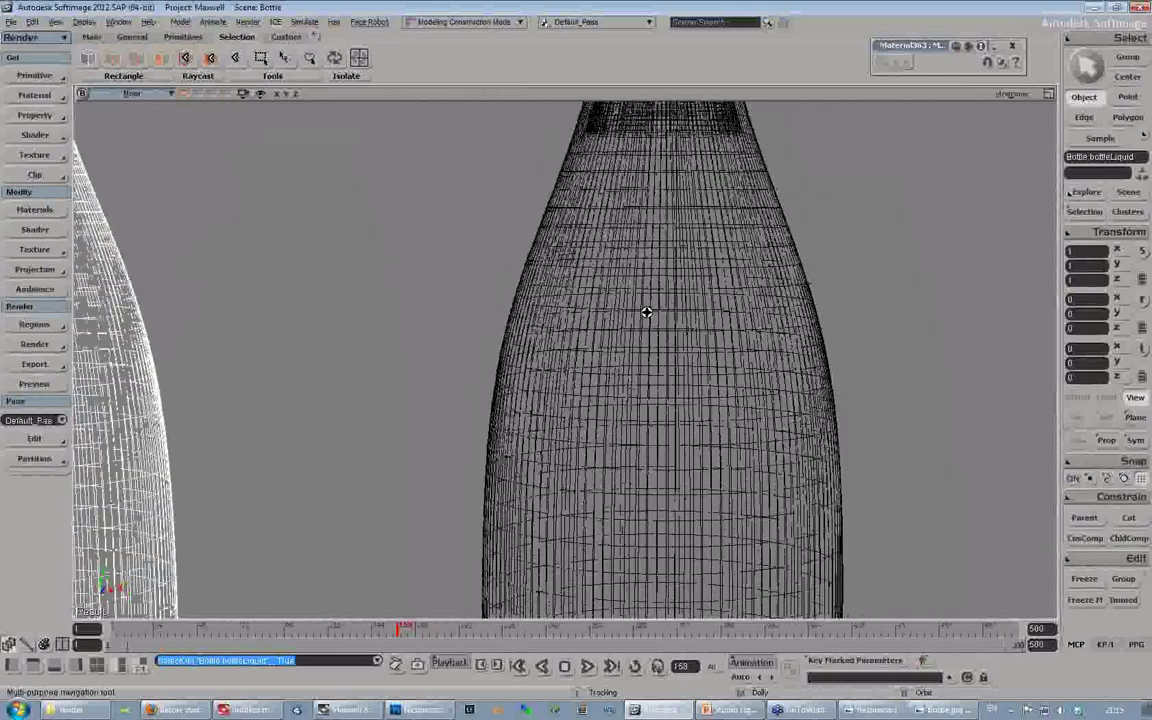
{"action": "left_click_drag", "start_coordinate": [645, 311], "coordinate": [618, 323]}
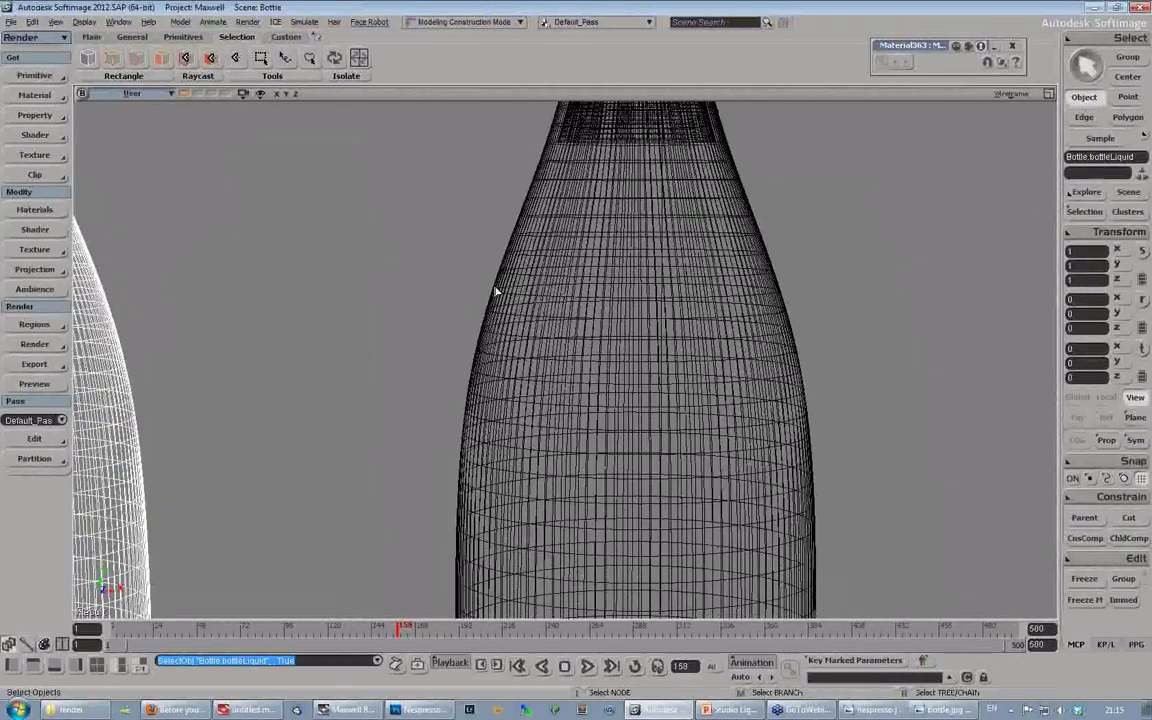
{"action": "key", "text": "s"}
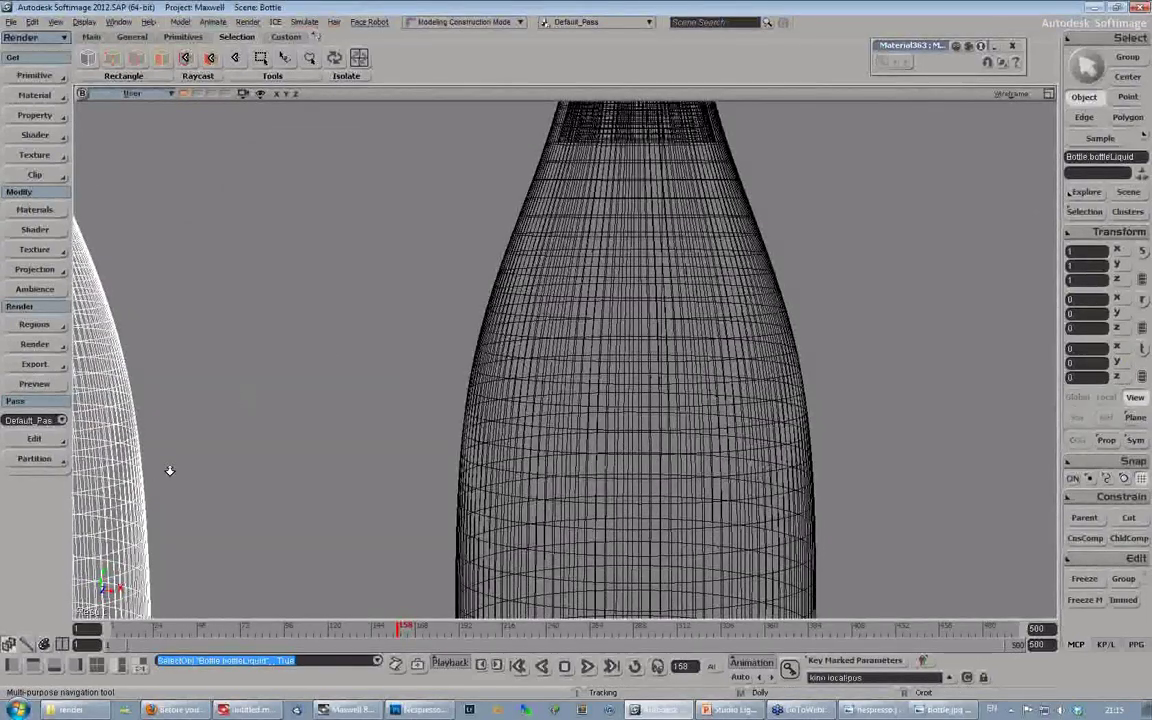
{"action": "middle_click_drag", "start_coordinate": [170, 471], "coordinate": [465, 365]}
Step: Undo the moves that separated the bottle from the liquid mesh
{"action": "key", "text": "ctrl+z"}
{"action": "key", "text": "5"}
{"action": "key", "text": "ctrl+z"}
{"action": "key", "text": "ctrl+z"}
{"action": "key", "text": "ctrl+z"}
{"action": "key", "text": "ctrl+z"}
{"action": "key", "text": "ctrl+z"}
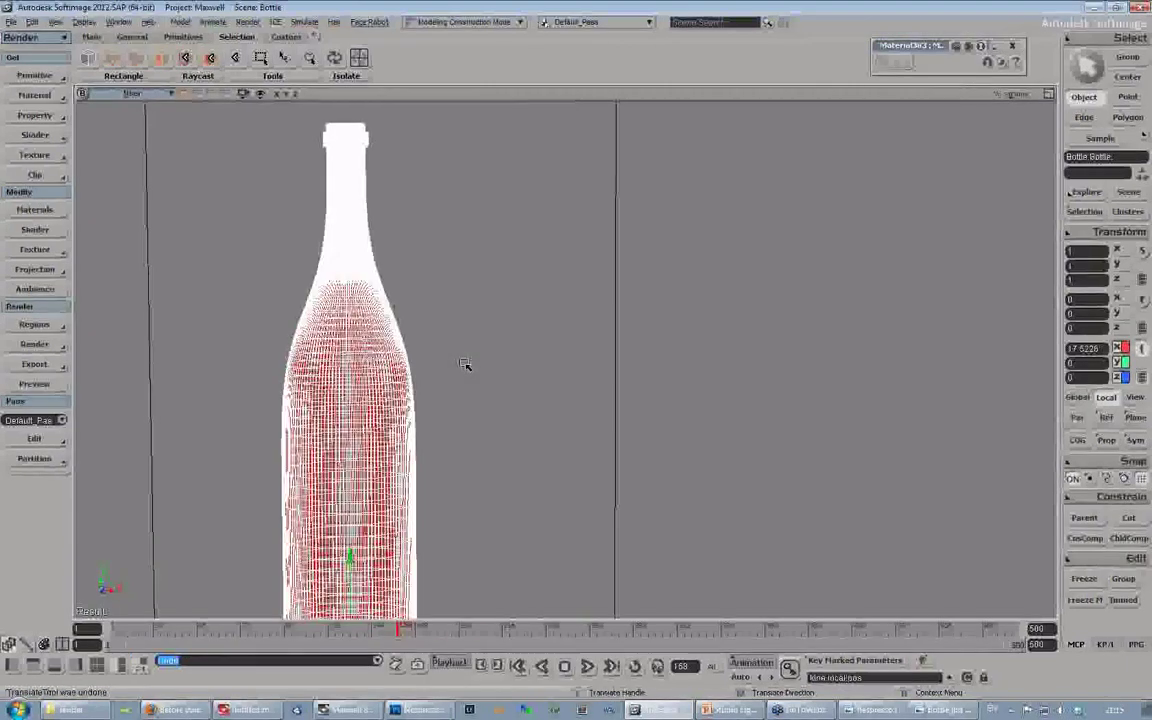
Step: Switch the viewport to wireframe display, frame the bottle body closely and deselect everything
{"action": "left_click", "coordinate": [1010, 93]}
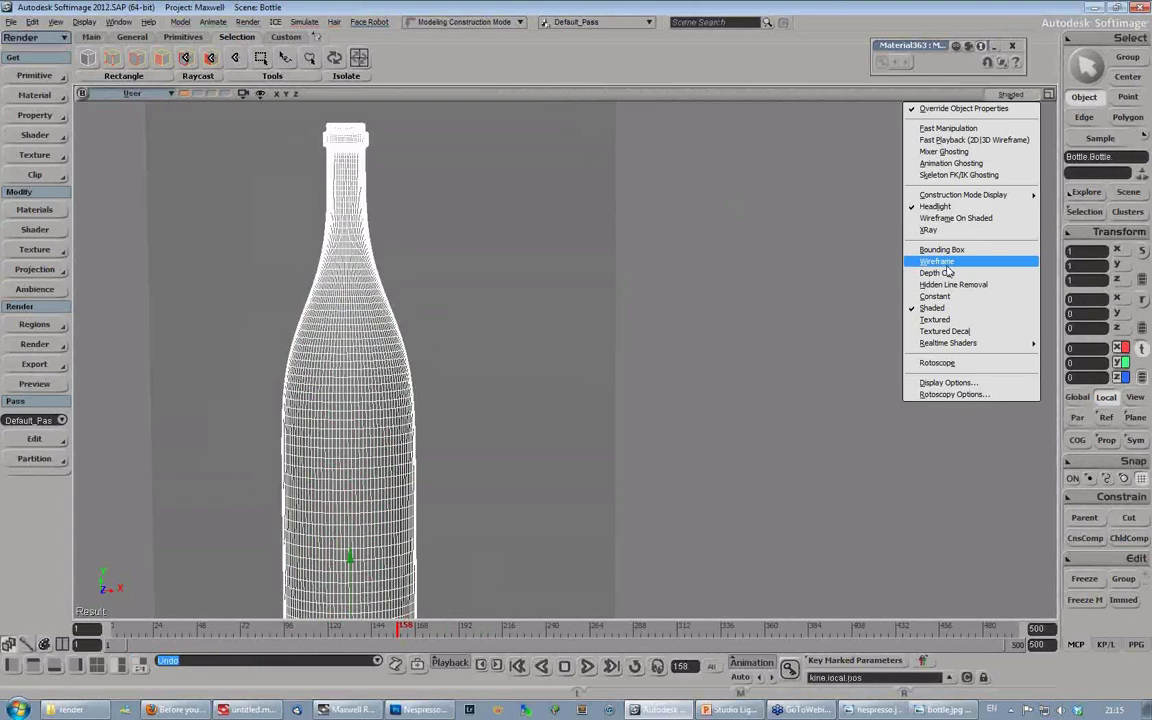
{"action": "left_click", "coordinate": [965, 257]}
{"action": "key", "text": "s"}
{"action": "left_click_drag", "start_coordinate": [419, 311], "coordinate": [655, 273]}
{"action": "middle_click_drag", "start_coordinate": [655, 273], "coordinate": [676, 396]}
{"action": "left_click_drag", "start_coordinate": [676, 396], "coordinate": [605, 396]}
{"action": "middle_click_drag", "start_coordinate": [605, 396], "coordinate": [661, 365]}
{"action": "left_click_drag", "start_coordinate": [661, 365], "coordinate": [420, 340]}
{"action": "key", "text": "space"}
{"action": "left_click", "coordinate": [220, 275]}
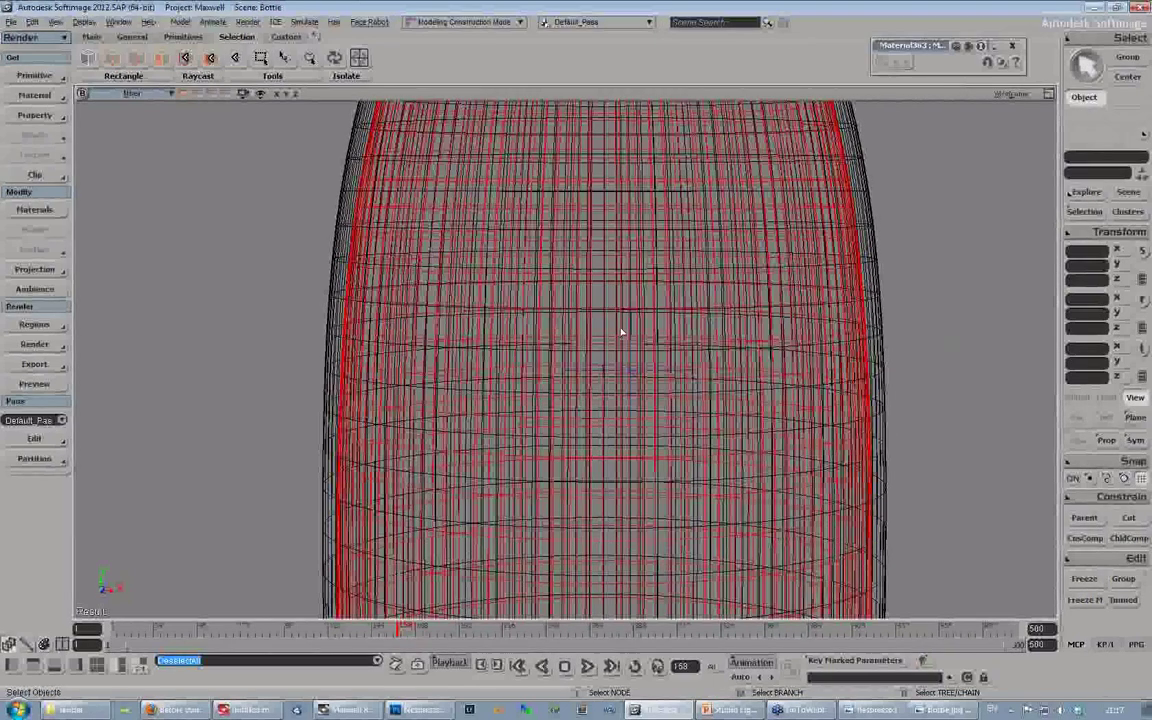
Step: Examine the liquid's top surface and its overlap with the glass at the bottle's shoulder from above and the front
{"action": "key", "text": "s"}
{"action": "right_click_drag", "start_coordinate": [464, 377], "coordinate": [472, 374]}
{"action": "middle_click_drag", "start_coordinate": [472, 374], "coordinate": [555, 267]}
{"action": "right_click_drag", "start_coordinate": [535, 286], "coordinate": [636, 353]}
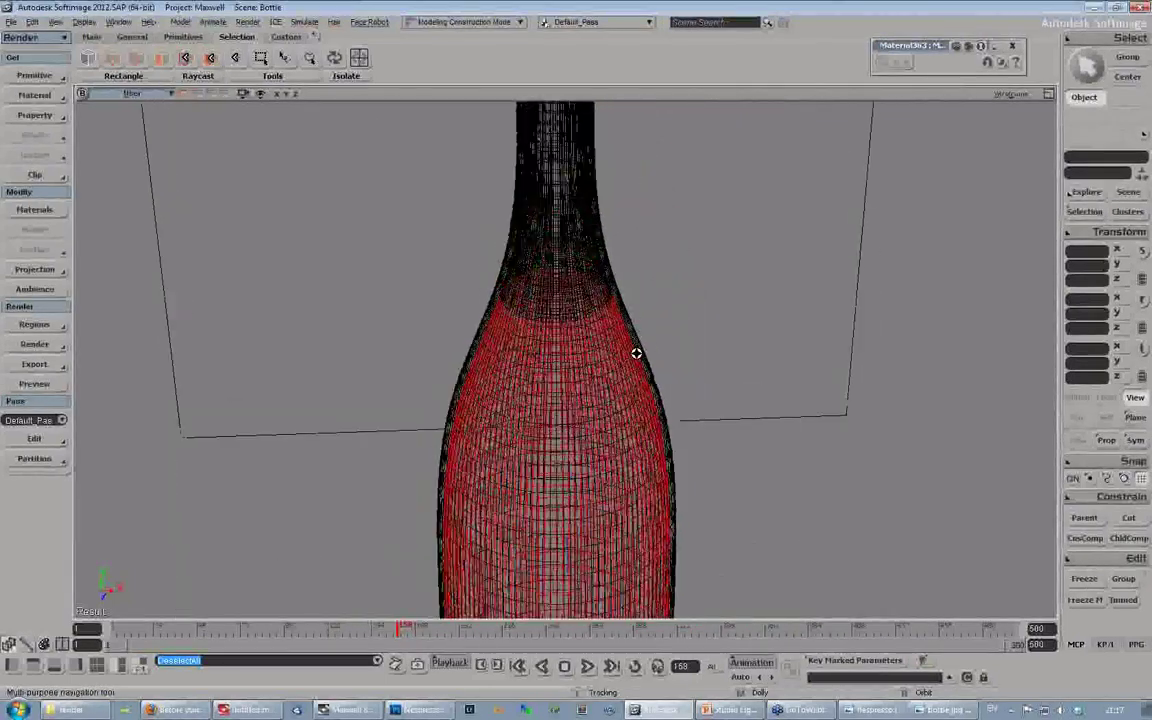
{"action": "middle_click_drag", "start_coordinate": [636, 353], "coordinate": [689, 329]}
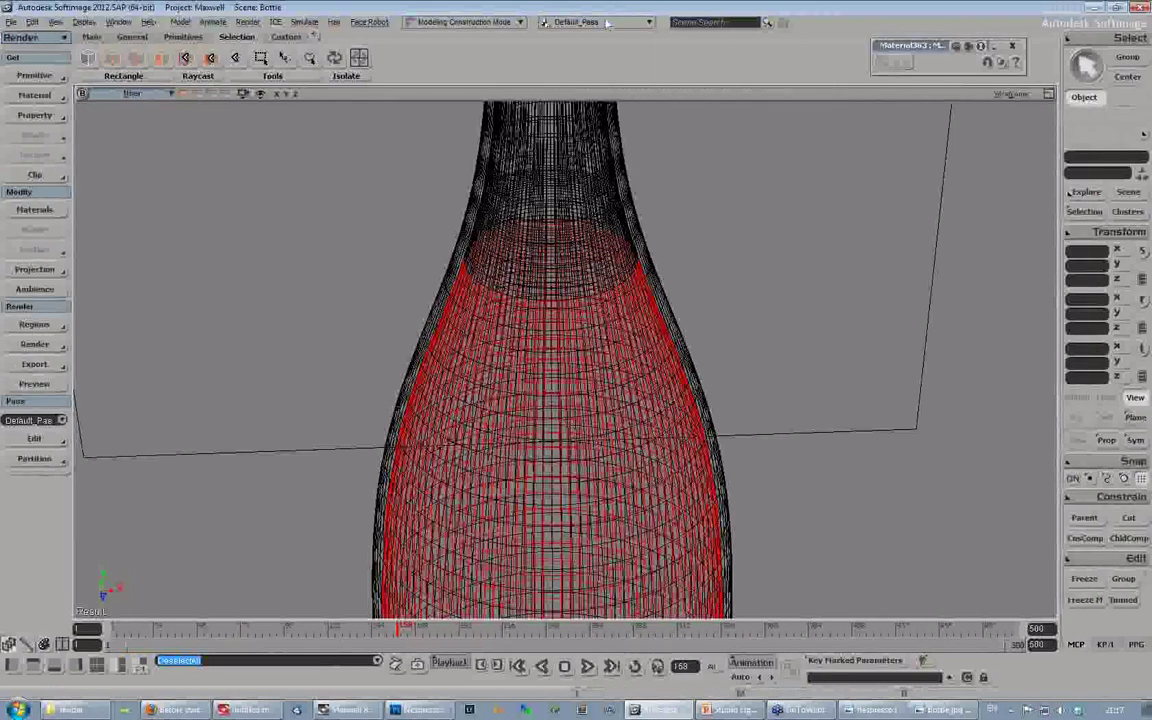
{"action": "key", "text": "s"}
{"action": "right_click_drag", "start_coordinate": [516, 465], "coordinate": [517, 403]}
{"action": "middle_click_drag", "start_coordinate": [517, 403], "coordinate": [662, 321]}
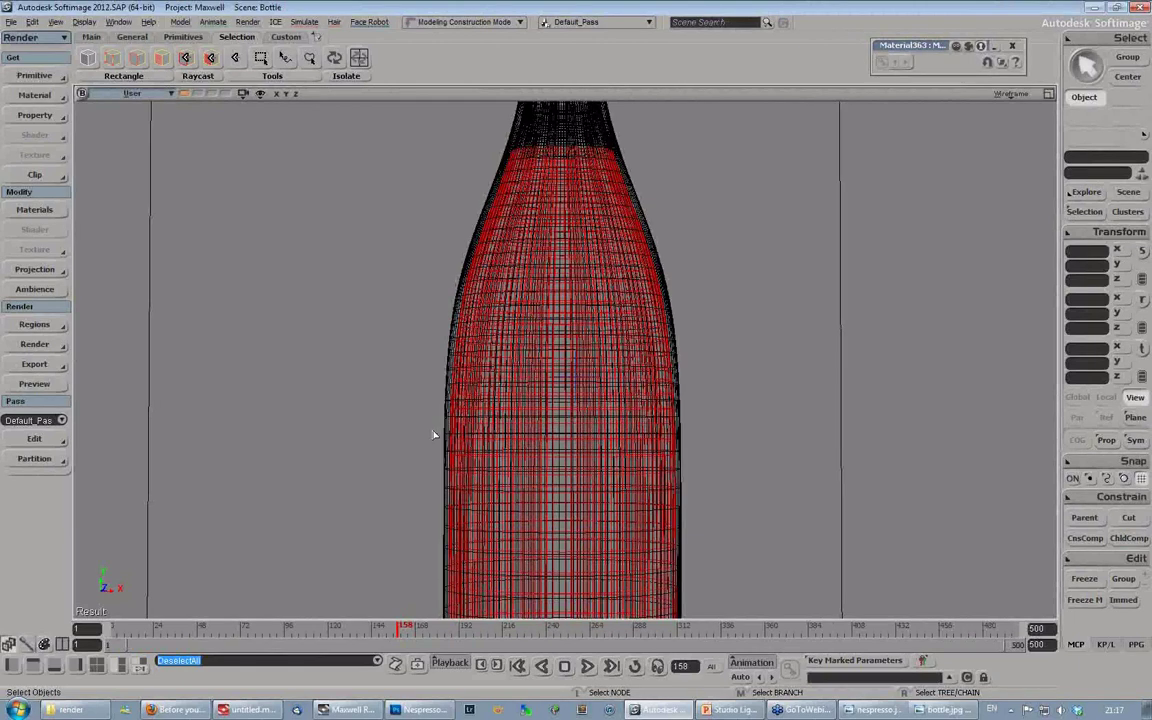
Step: Examine how the liquid mesh fits within the glass walls along the whole body and down to the base
{"action": "key", "text": "s"}
{"action": "middle_click_drag", "start_coordinate": [468, 435], "coordinate": [632, 443]}
{"action": "left_click_drag", "start_coordinate": [632, 443], "coordinate": [625, 383]}
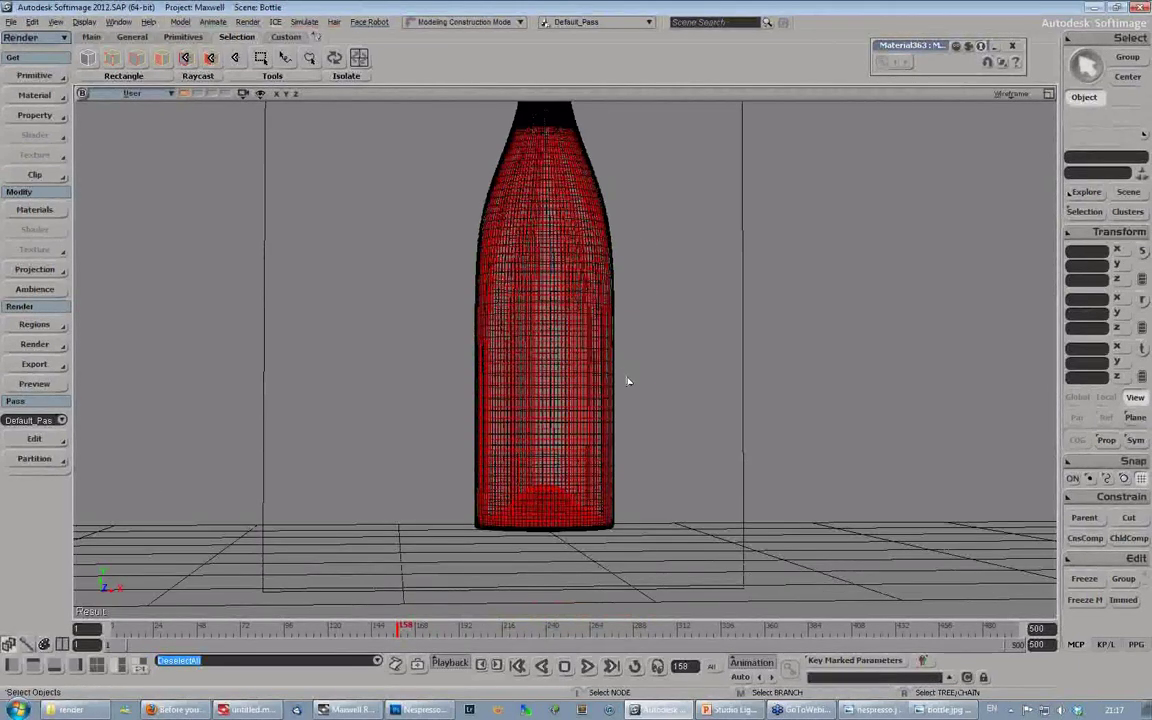
{"action": "key", "text": "s"}
{"action": "left_click_drag", "start_coordinate": [663, 321], "coordinate": [653, 347]}
{"action": "middle_click_drag", "start_coordinate": [653, 347], "coordinate": [613, 400]}
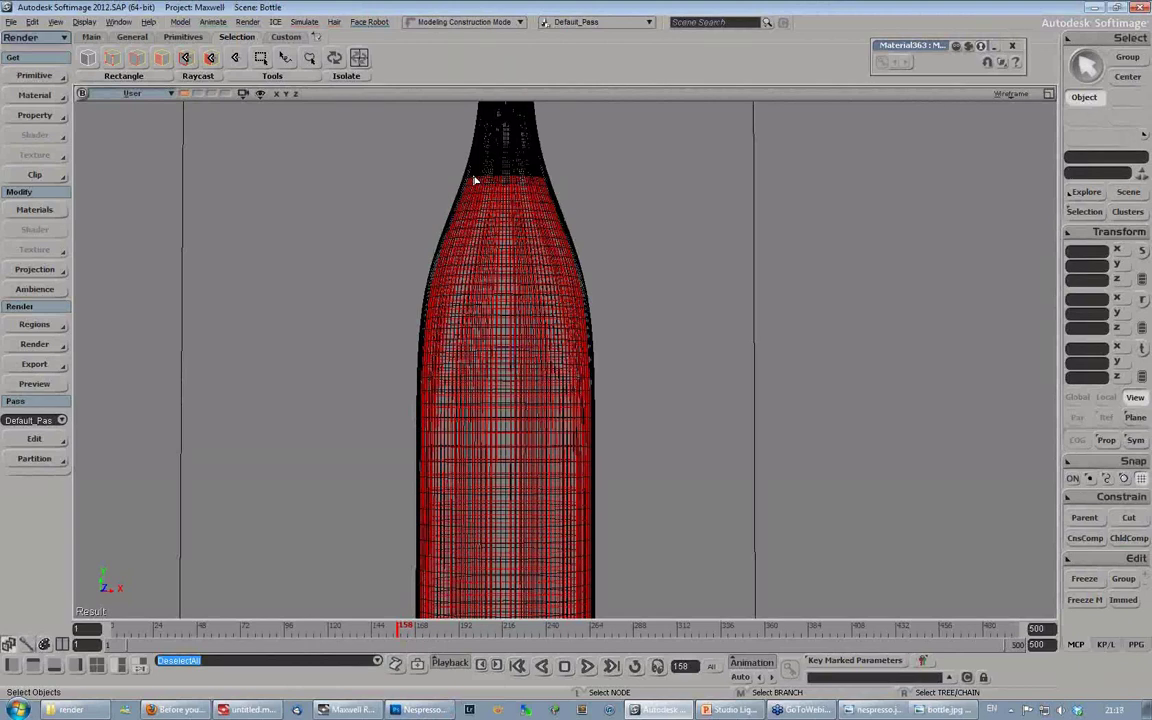
{"action": "key", "text": "s"}
{"action": "right_click_drag", "start_coordinate": [530, 254], "coordinate": [530, 345]}
{"action": "middle_click_drag", "start_coordinate": [530, 345], "coordinate": [540, 368]}
{"action": "key", "text": "alt+z"}
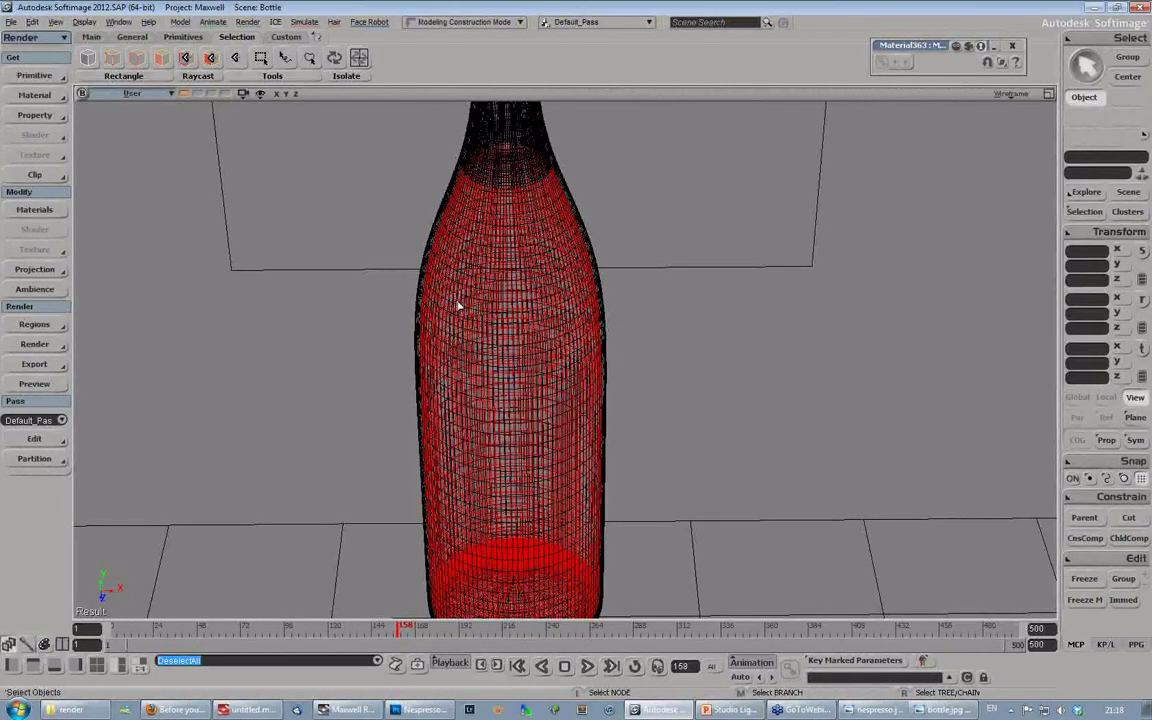
{"action": "key", "text": "s"}
{"action": "middle_click_drag", "start_coordinate": [390, 373], "coordinate": [638, 399]}
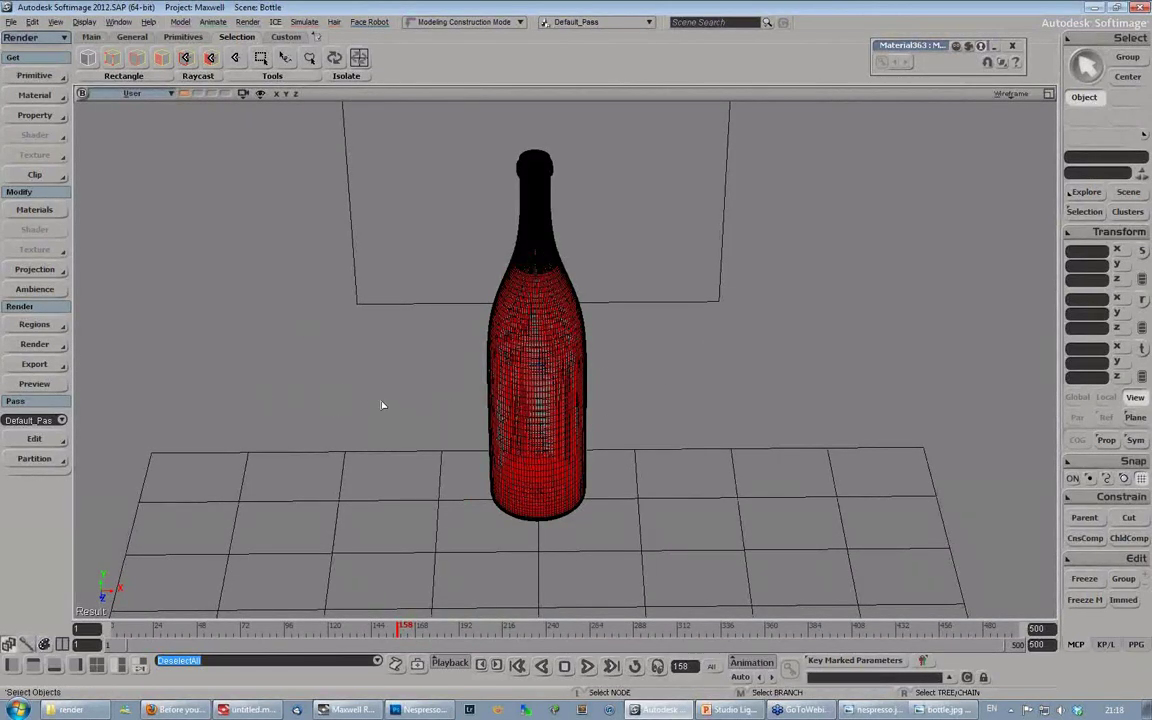
{"action": "key", "text": "s"}
{"action": "right_click_drag", "start_coordinate": [479, 449], "coordinate": [498, 400]}
{"action": "middle_click_drag", "start_coordinate": [498, 400], "coordinate": [370, 420]}
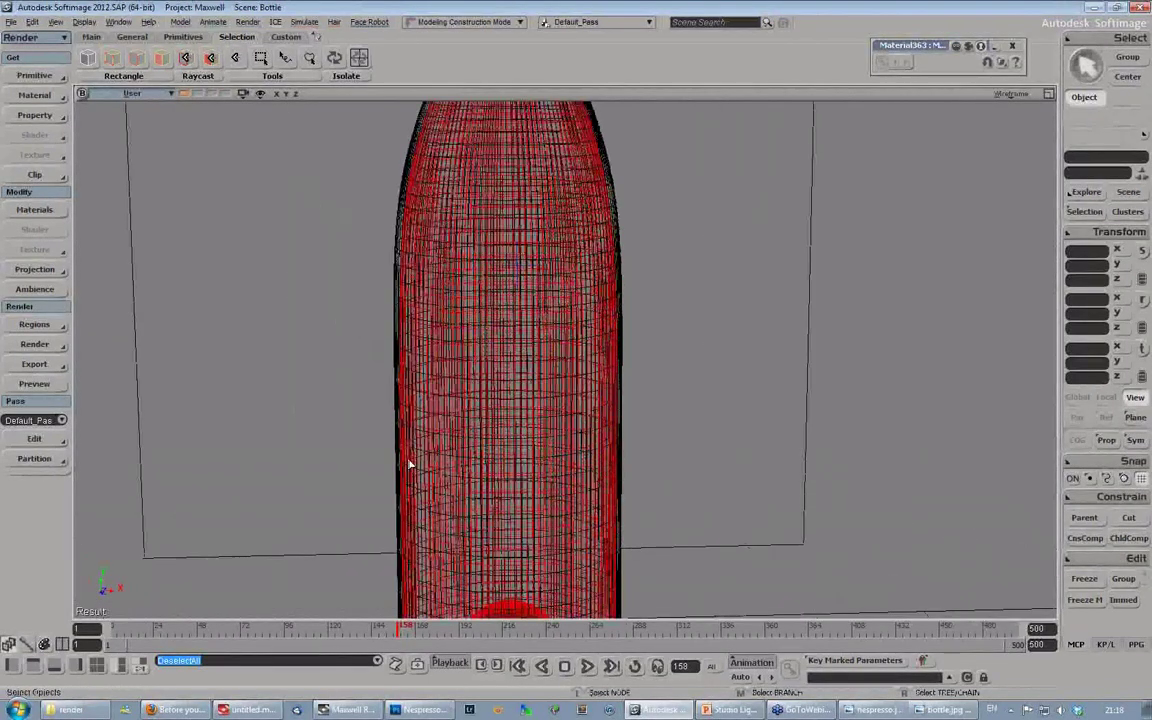
{"action": "middle_click_drag", "start_coordinate": [290, 462], "coordinate": [568, 324]}
Step: Create a polygon mesh cube and scale it uniformly to about 3.55
{"action": "left_click", "coordinate": [48, 75]}
{"action": "left_click", "coordinate": [92, 39]}
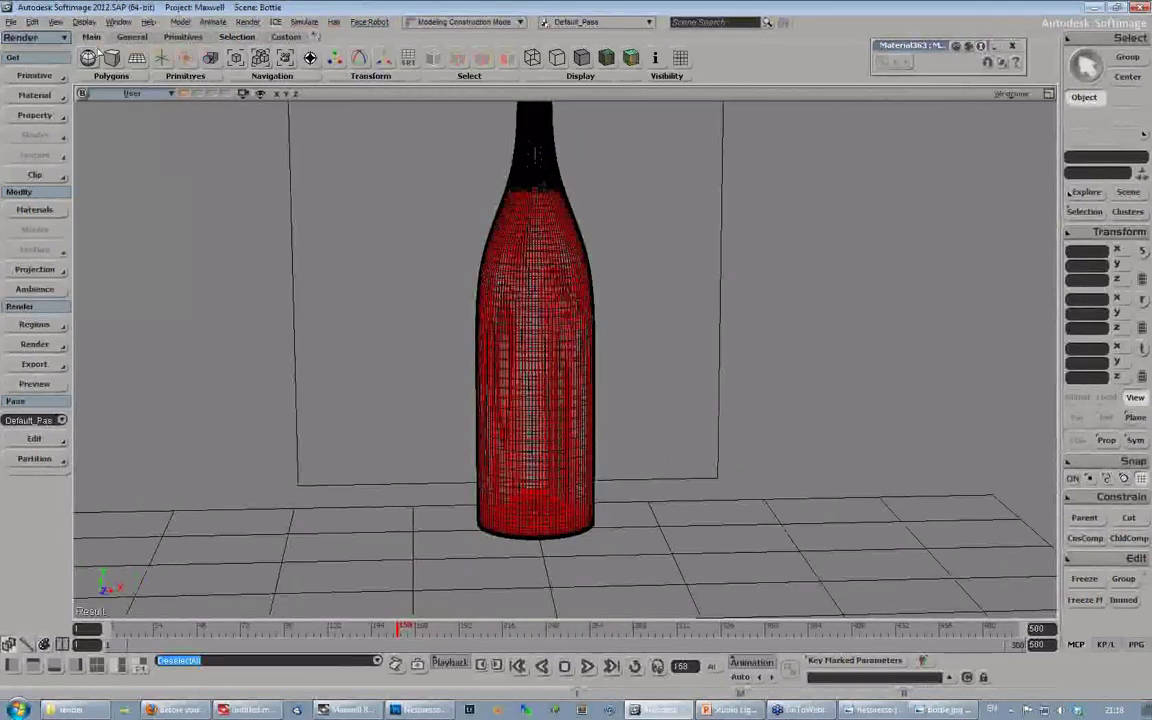
{"action": "left_click", "coordinate": [113, 60]}
{"action": "key", "text": "x"}
{"action": "left_click_drag", "start_coordinate": [551, 568], "coordinate": [1012, 606]}
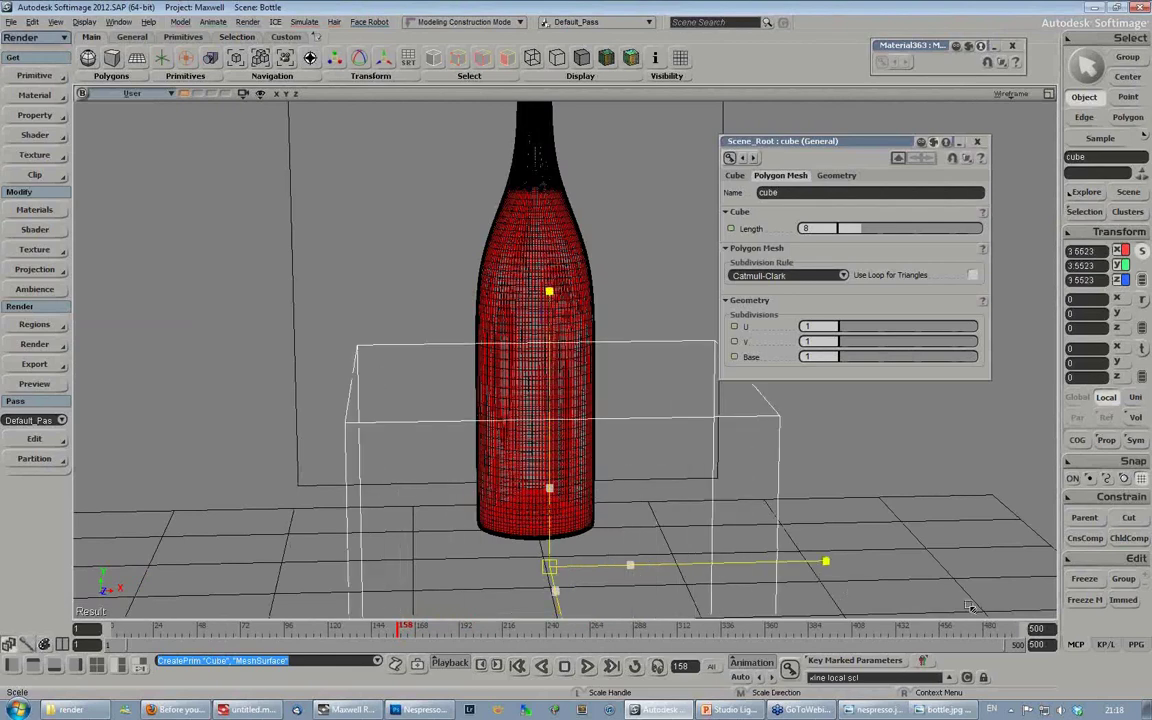
Step: Move the cube along its Z axis to about 27.95, clear of the bottle
{"action": "scroll", "coordinate": [463, 512], "scroll_direction": "down", "scroll_amount": 2}
{"action": "key", "text": "v"}
{"action": "left_click_drag", "start_coordinate": [559, 551], "coordinate": [619, 638]}
{"action": "key", "text": "s"}
{"action": "right_click_drag", "start_coordinate": [458, 432], "coordinate": [594, 465]}
{"action": "left_click_drag", "start_coordinate": [594, 465], "coordinate": [300, 430]}
{"action": "key", "text": "v"}
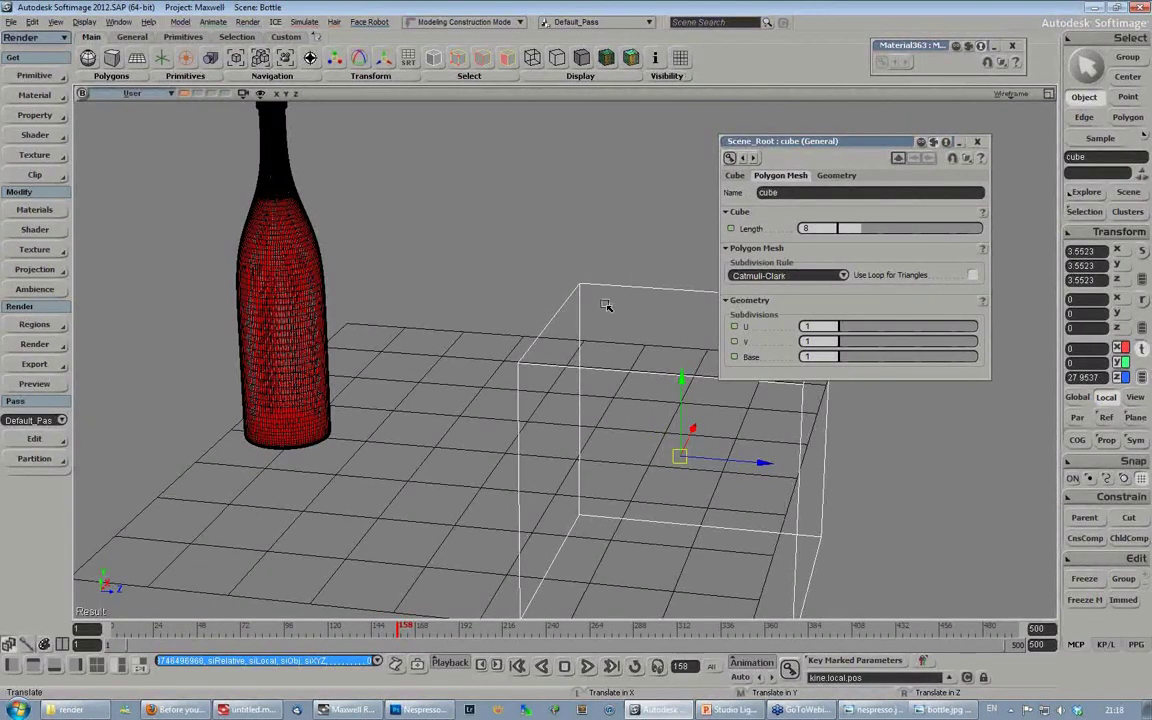
Step: Examine the wireframe cube close up from an angled view above the floor
{"action": "key", "text": "s"}
{"action": "left_click_drag", "start_coordinate": [589, 311], "coordinate": [550, 270]}
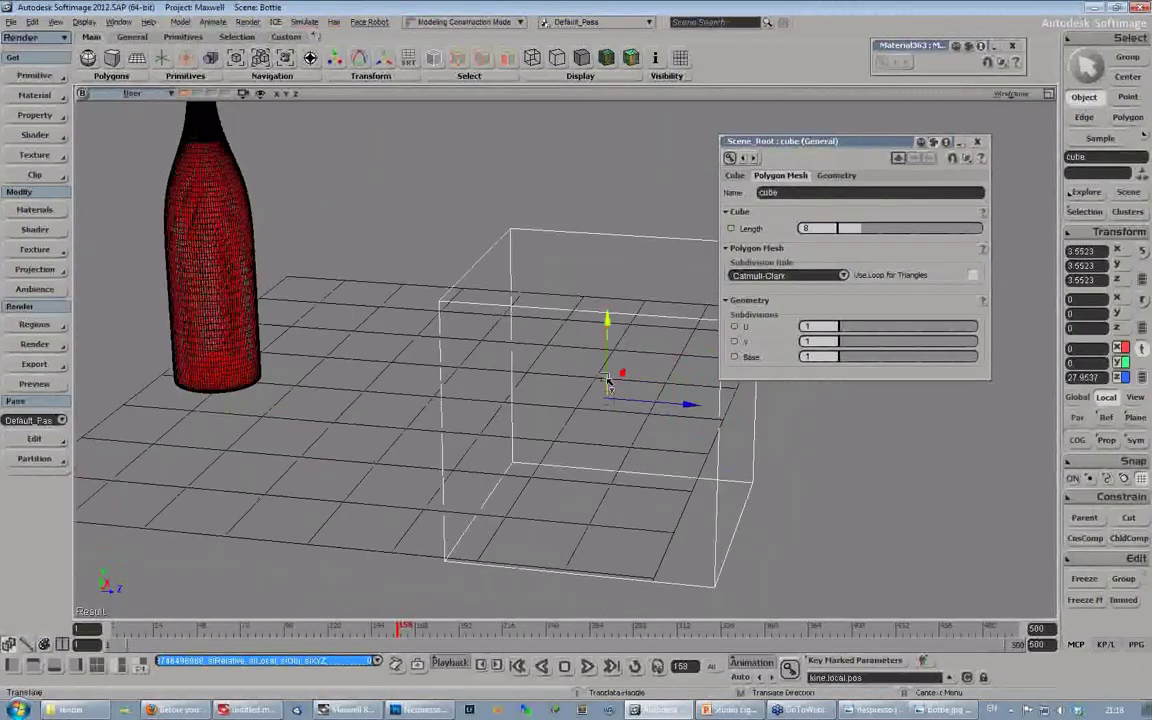
{"action": "key", "text": "s"}
{"action": "middle_click_drag", "start_coordinate": [622, 378], "coordinate": [463, 388]}
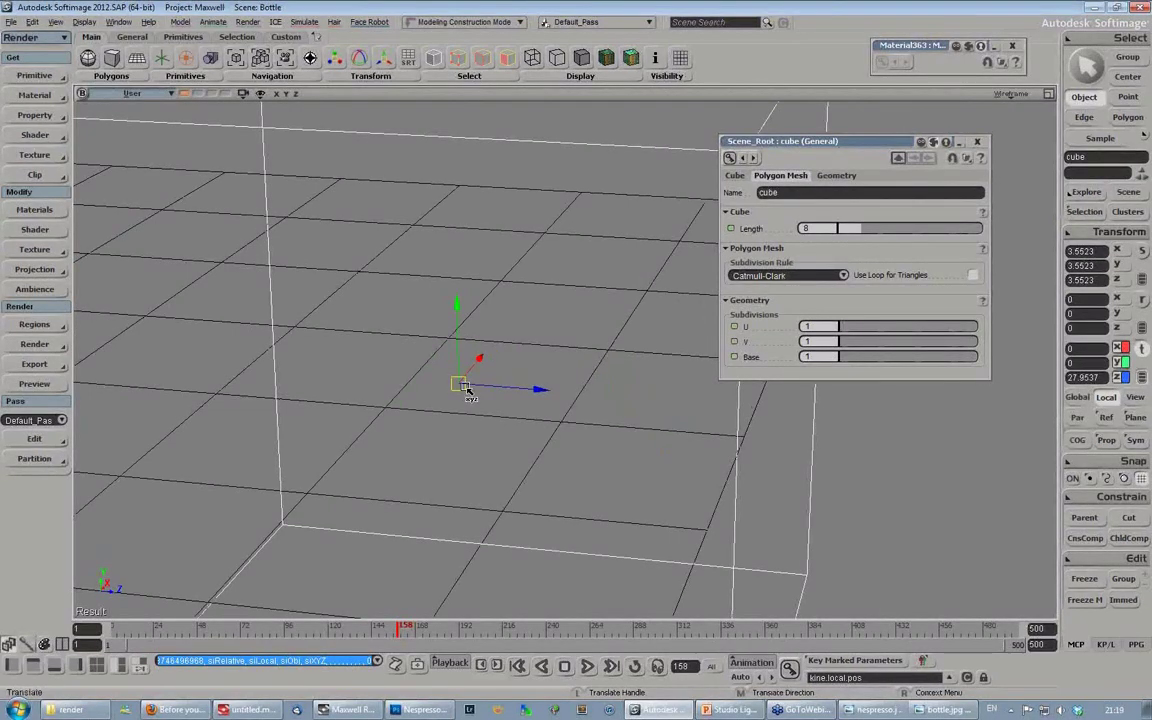
{"action": "key", "text": "s"}
{"action": "left_click_drag", "start_coordinate": [355, 445], "coordinate": [396, 431]}
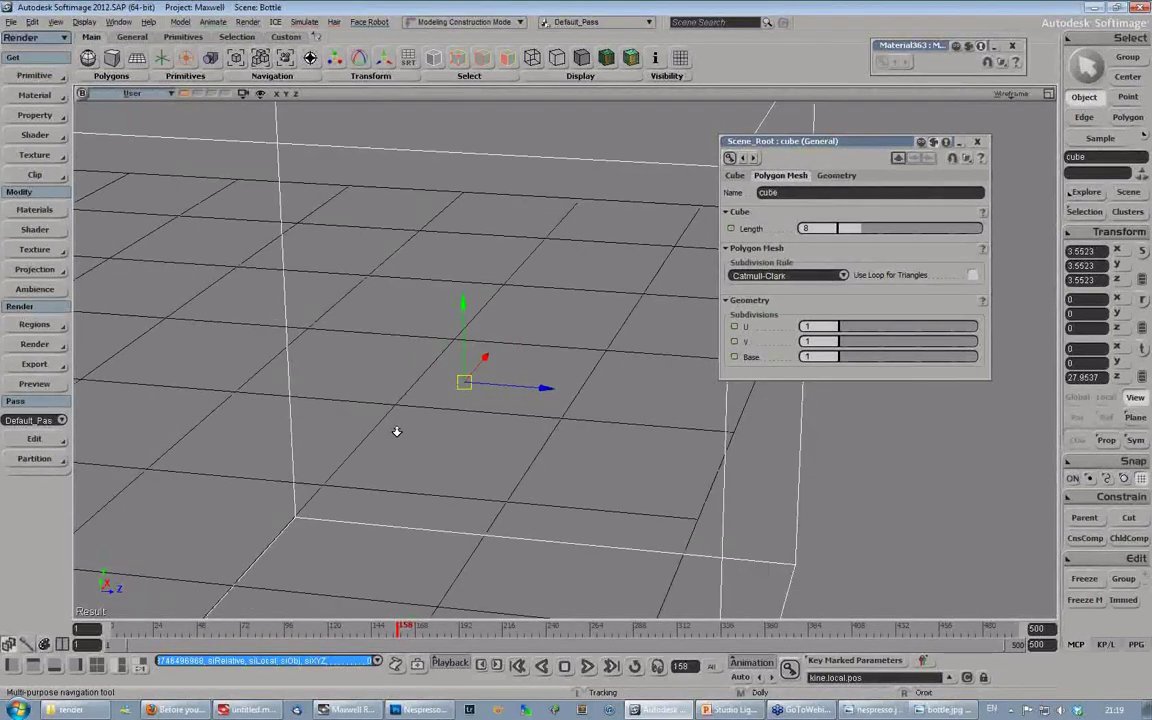
{"action": "middle_click_drag", "start_coordinate": [397, 432], "coordinate": [531, 348]}
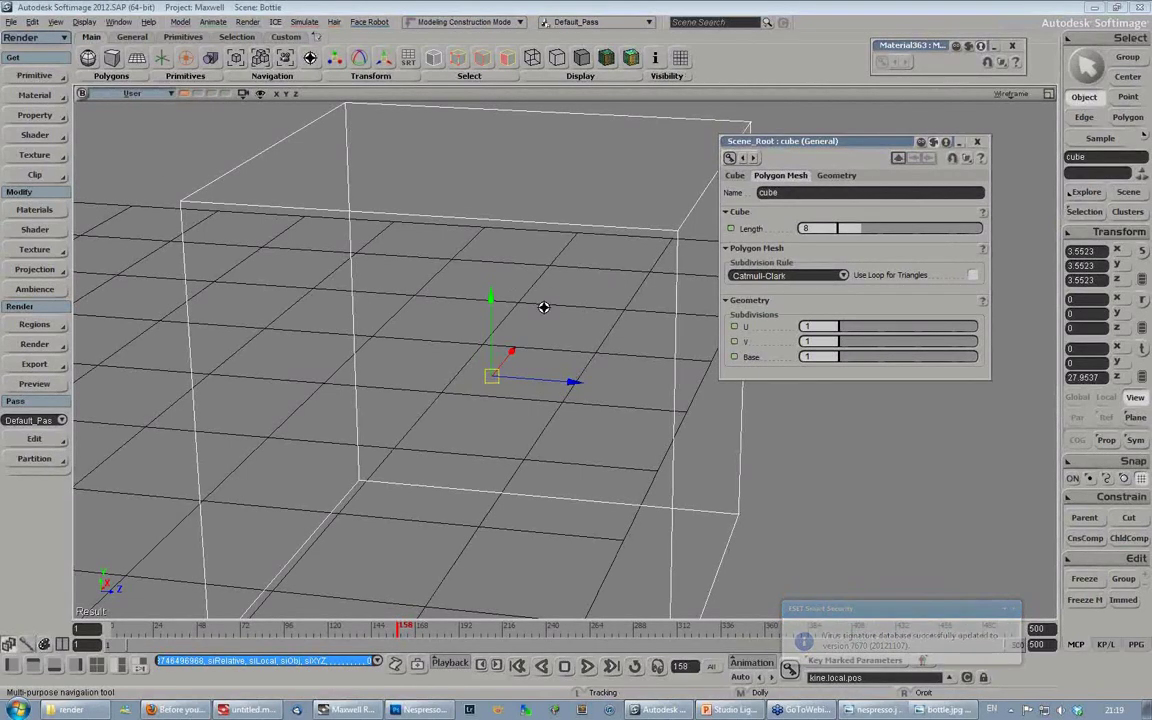
Step: Assign a Maxwell BSDF material to the cube and set its Nd to 1
{"action": "left_click", "coordinate": [38, 95]}
{"action": "left_click", "coordinate": [142, 409]}
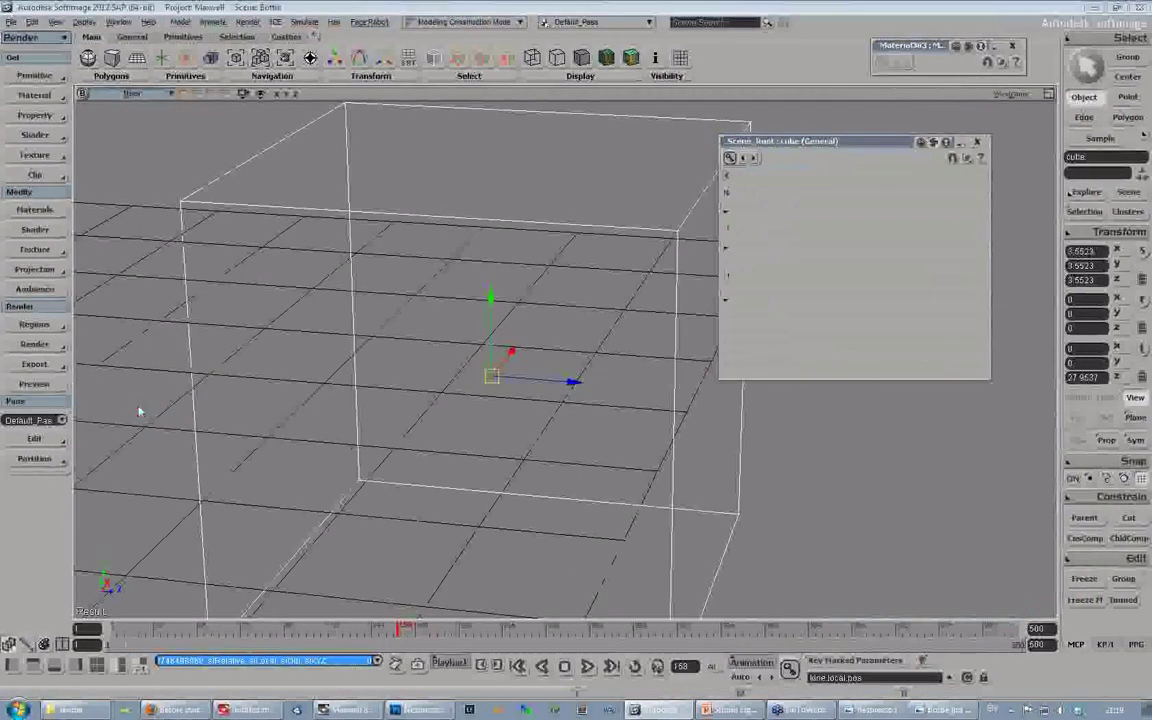
{"action": "left_click", "coordinate": [828, 190]}
{"action": "left_click", "coordinate": [826, 410]}
{"action": "type", "text": "1"}
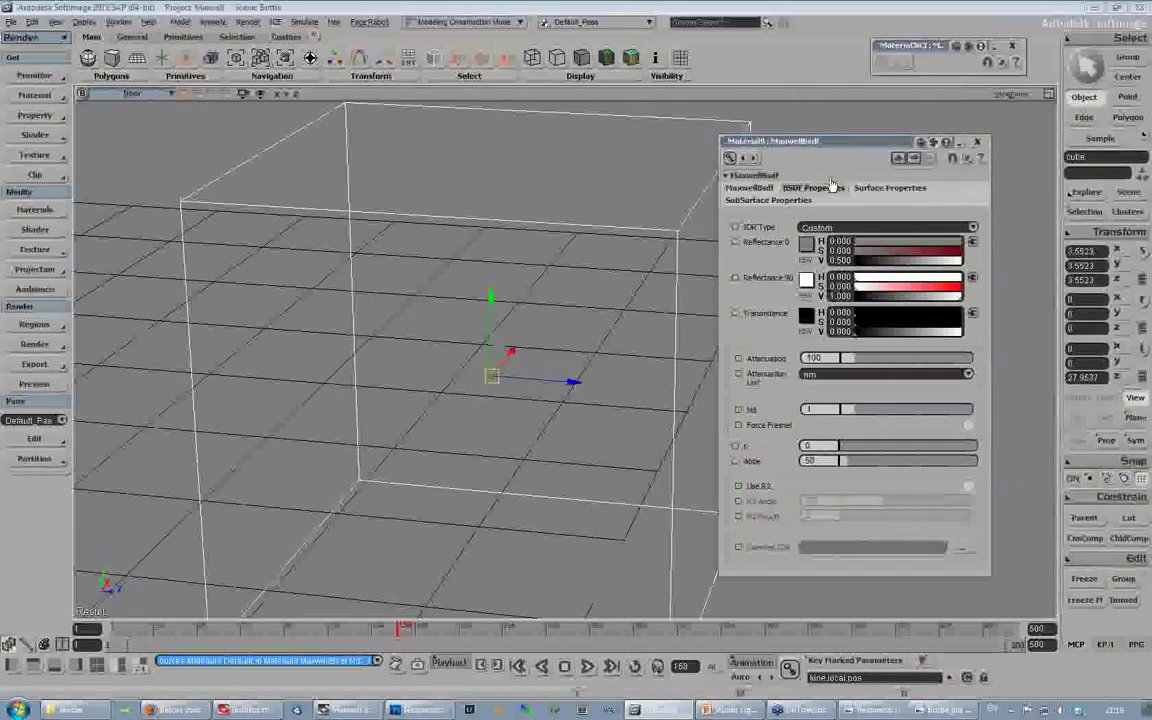
{"action": "left_click_drag", "start_coordinate": [821, 145], "coordinate": [884, 118]}
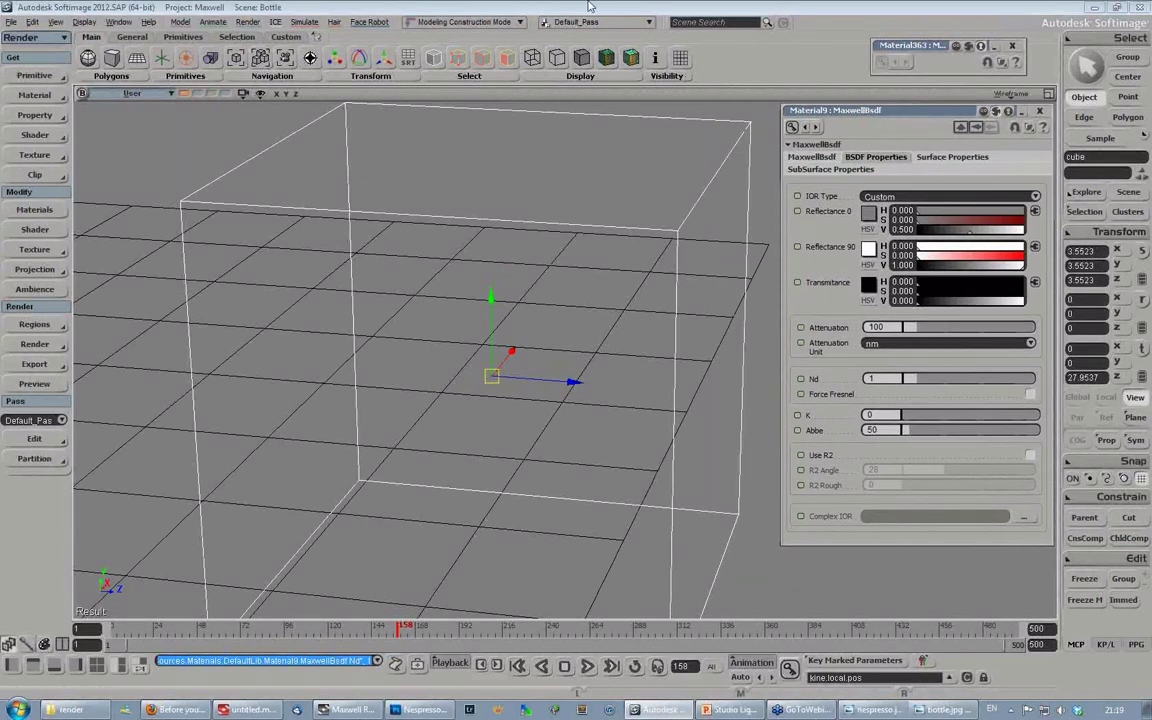
{"action": "key", "text": "s"}
{"action": "left_click", "coordinate": [1040, 111]}
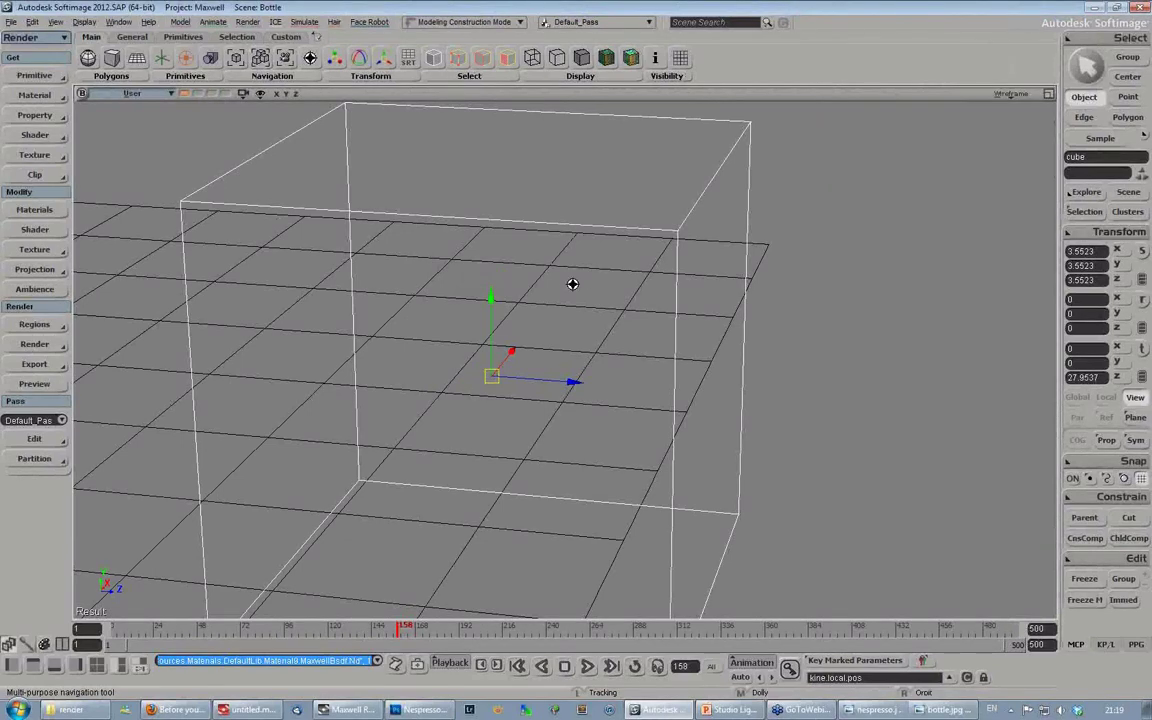
Step: Open the recent scene Nespresso.scn, followed by the recent scene NespressoDONE.scn
{"action": "left_click", "coordinate": [8, 23]}
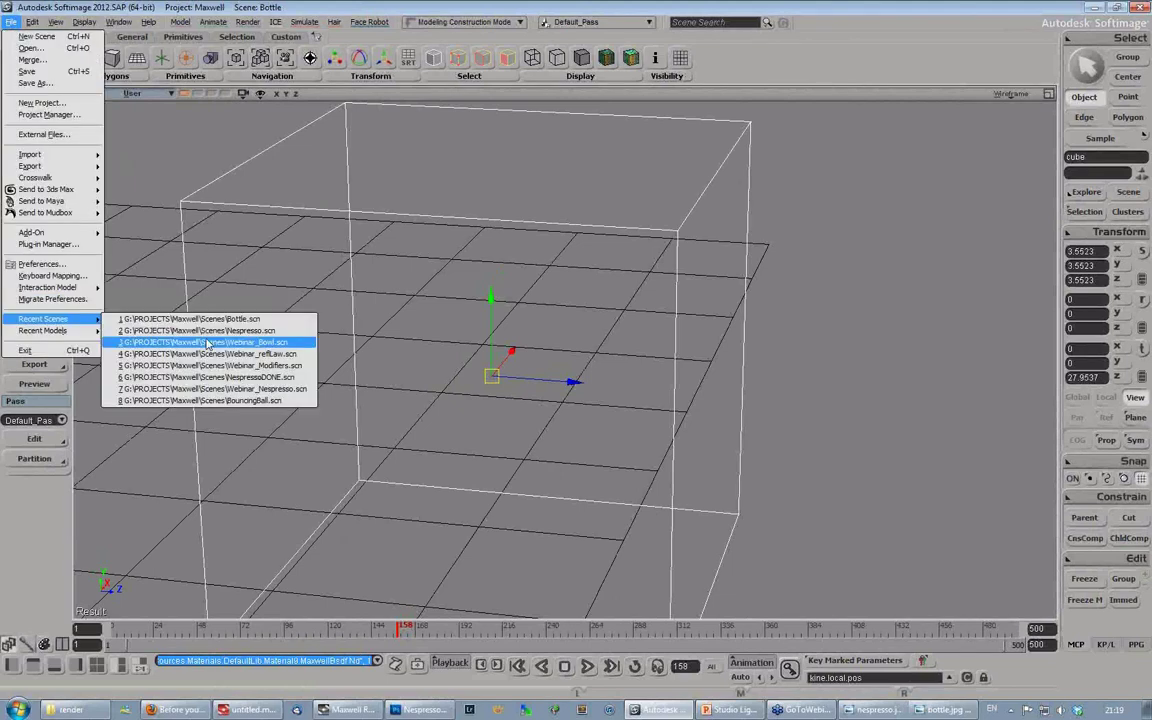
{"action": "left_click", "coordinate": [212, 328]}
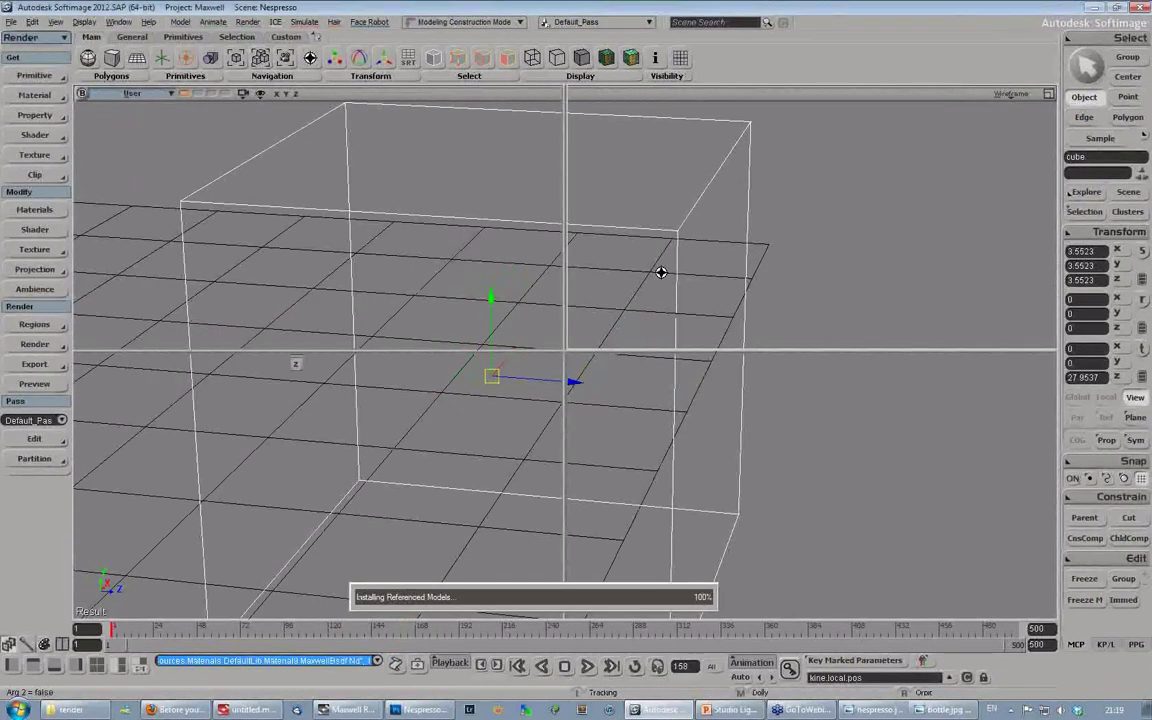
{"action": "left_click", "coordinate": [9, 22]}
{"action": "mouse_move", "coordinate": [73, 324]}
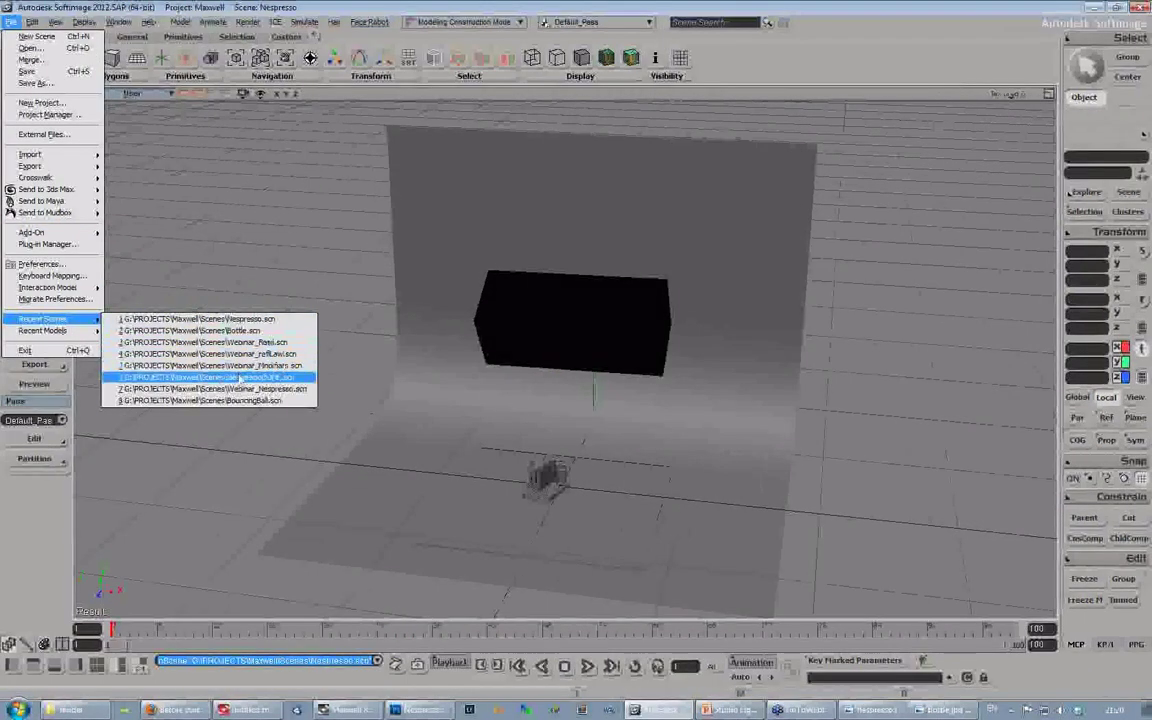
{"action": "left_click", "coordinate": [205, 377]}
{"action": "left_click", "coordinate": [597, 387]}
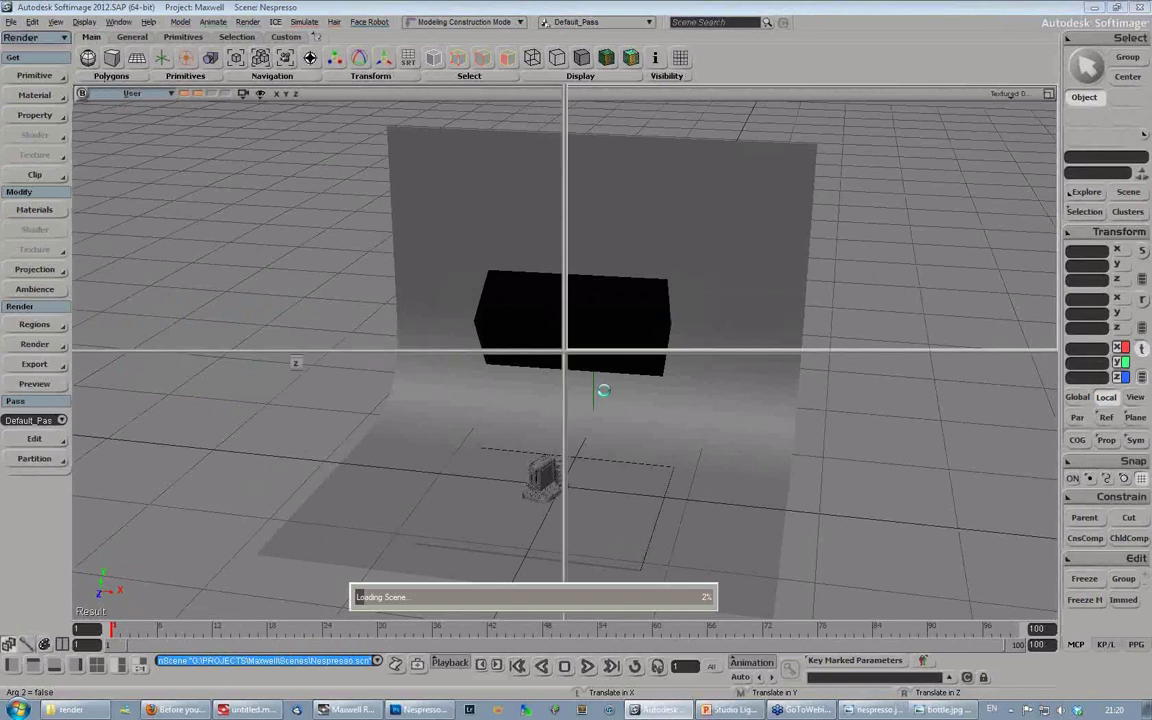
{"action": "left_click", "coordinate": [838, 577]}
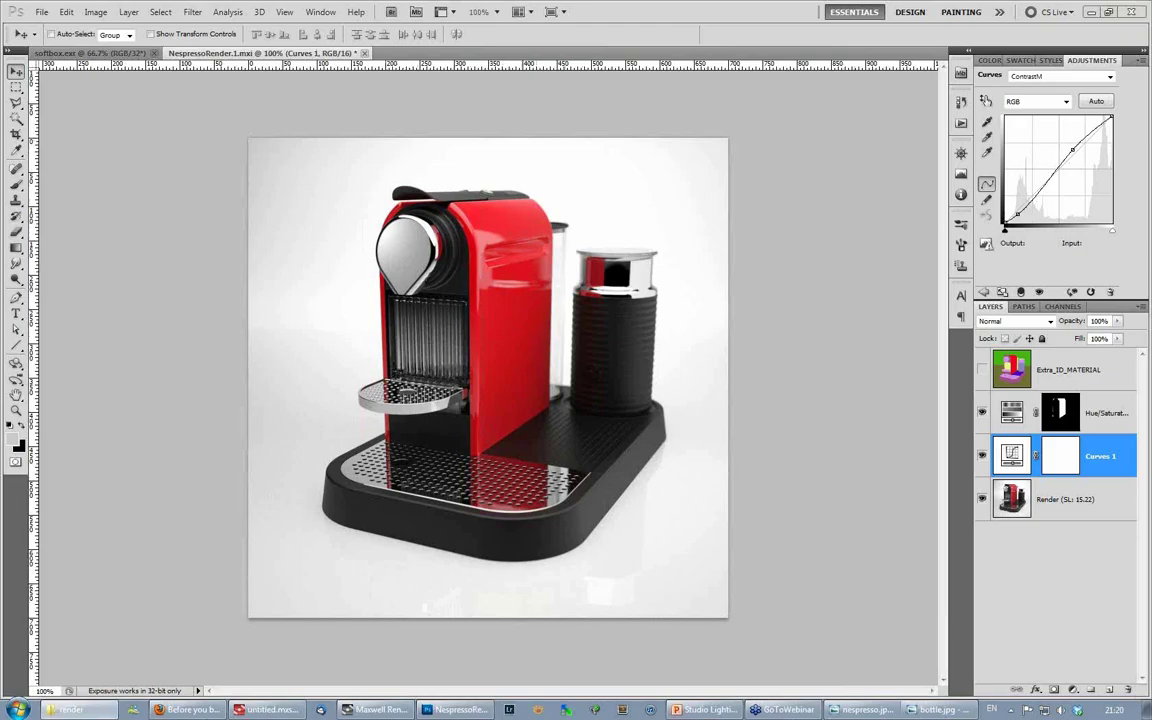
Step: Switch to Windows Photo Viewer to view the texture.png render, and return to the render folder
{"action": "key", "text": "alt+Tab"}
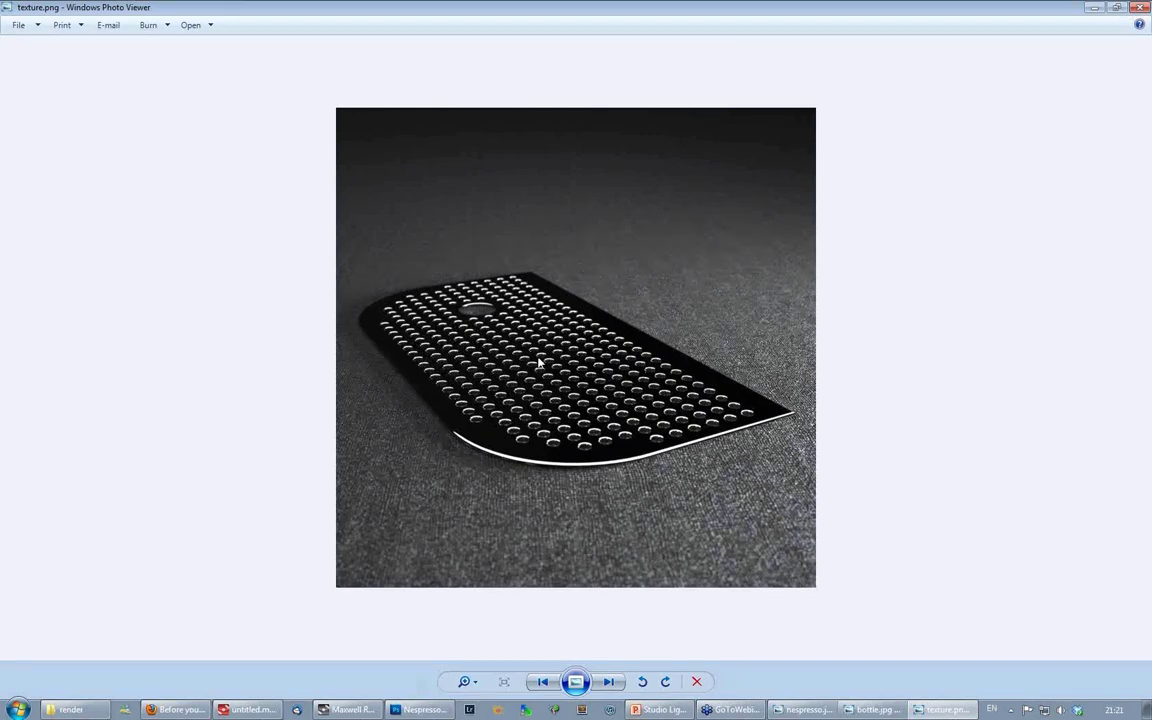
{"action": "left_click", "coordinate": [60, 708]}
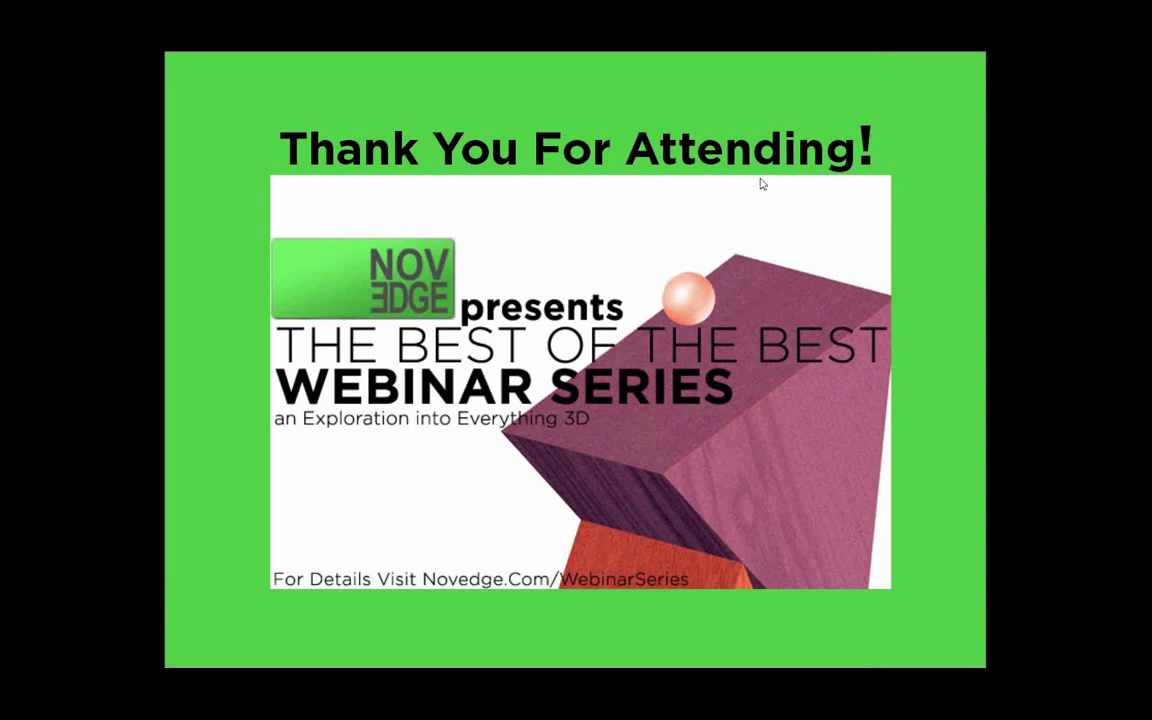
{"action": "key", "text": "alt+Tab"}
{"action": "key", "text": "alt+Tab"}
{"action": "key", "text": "alt+Tab"}
{"action": "key", "text": "alt+Tab"}
{"action": "key", "text": "alt+Tab"}
{"action": "key", "text": "alt+Tab"}
{"action": "key", "text": "alt+Tab"}
{"action": "key", "text": "alt+Tab"}
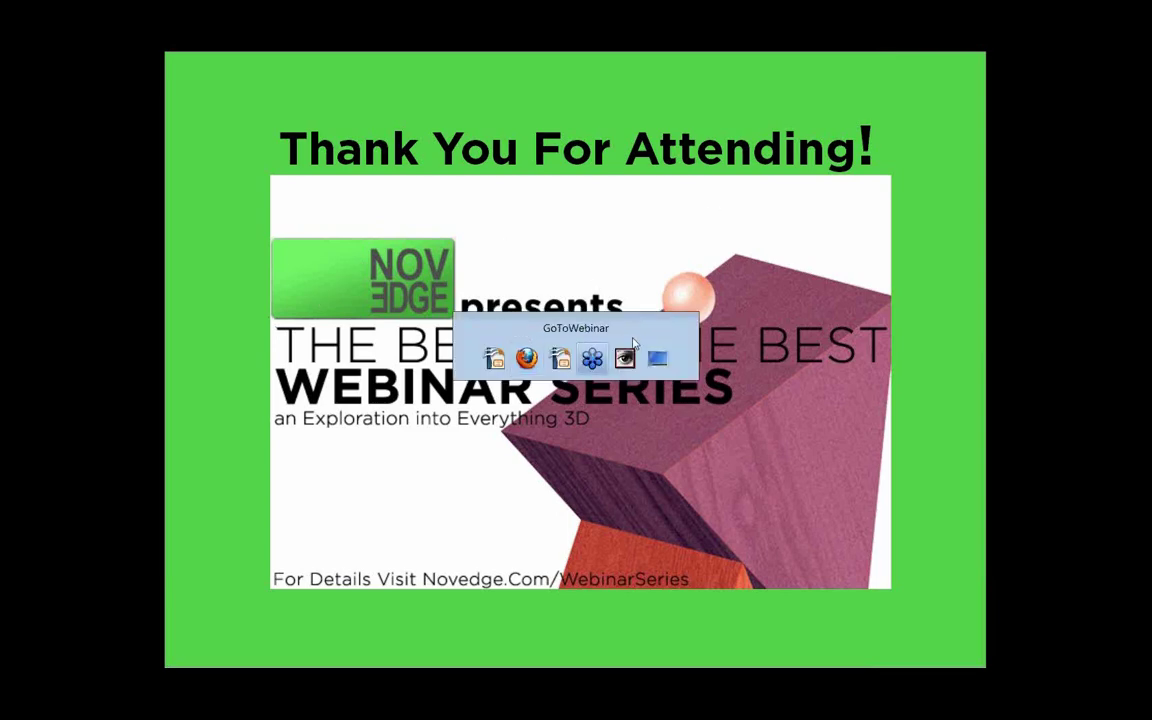
{"action": "left_click", "coordinate": [676, 98]}
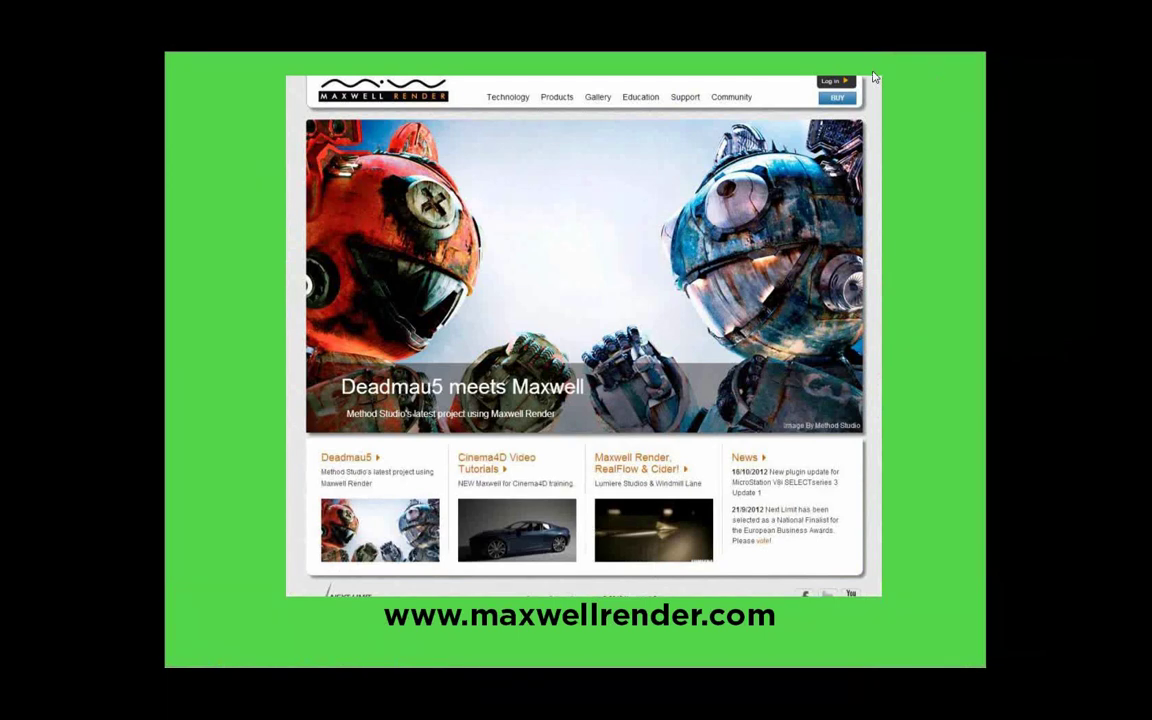
{"action": "left_click", "coordinate": [157, 181]}
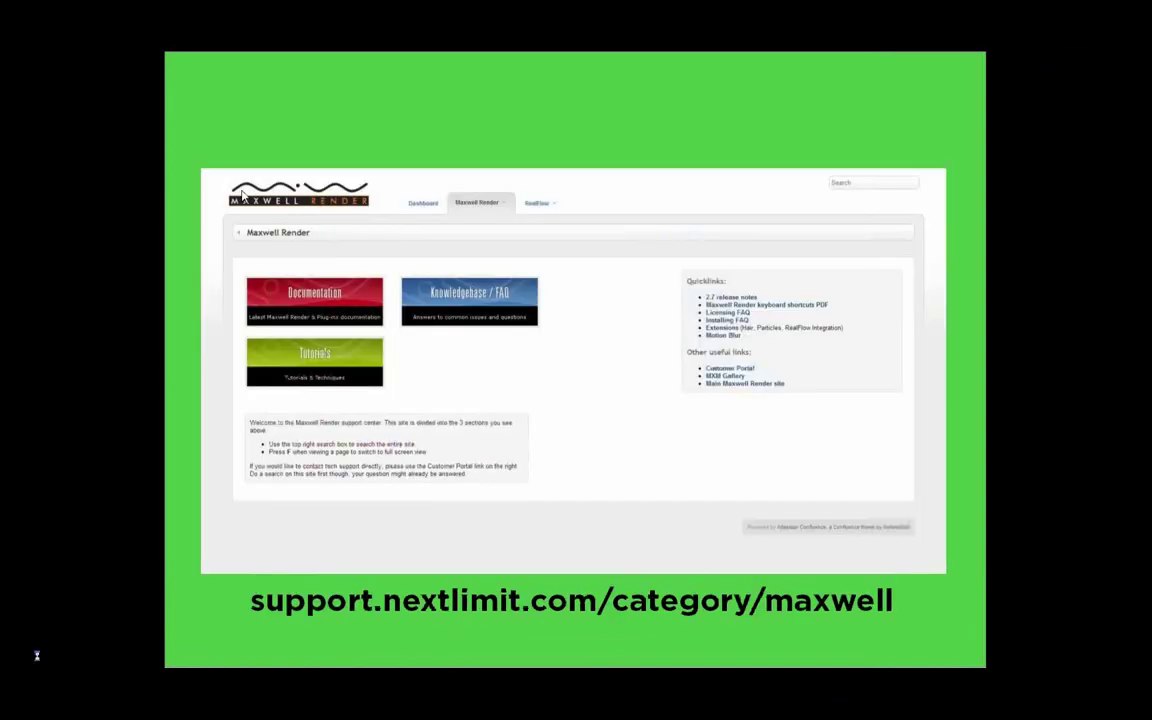
{"action": "key", "text": "Left"}
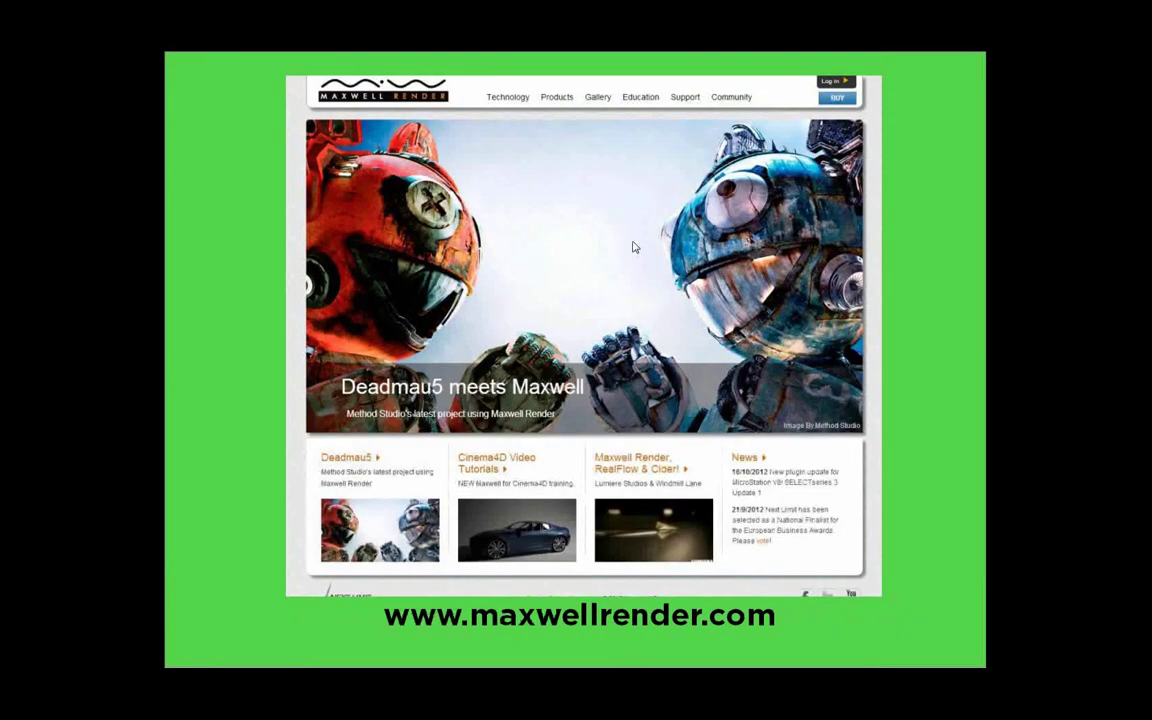